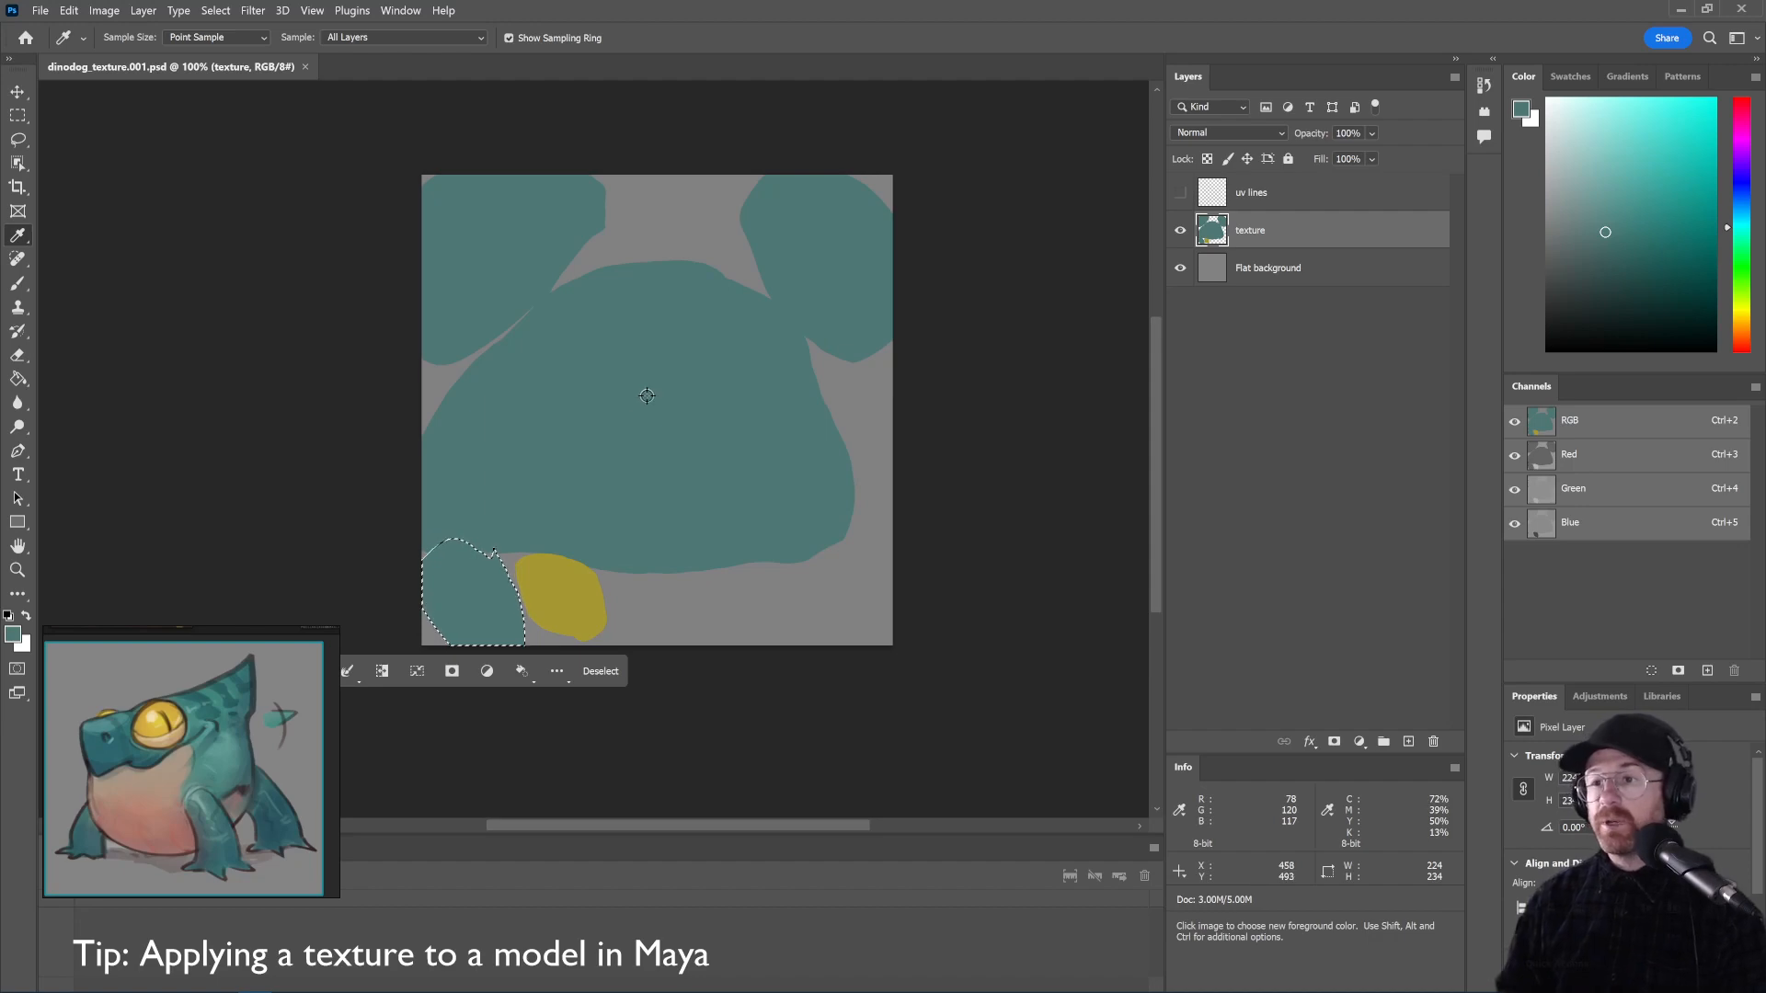
Leave Photoshop's dinodog_texture.001.psd by bringing up the Alt+Tab window switcher
{"action": "key", "text": "alt+Tab"}
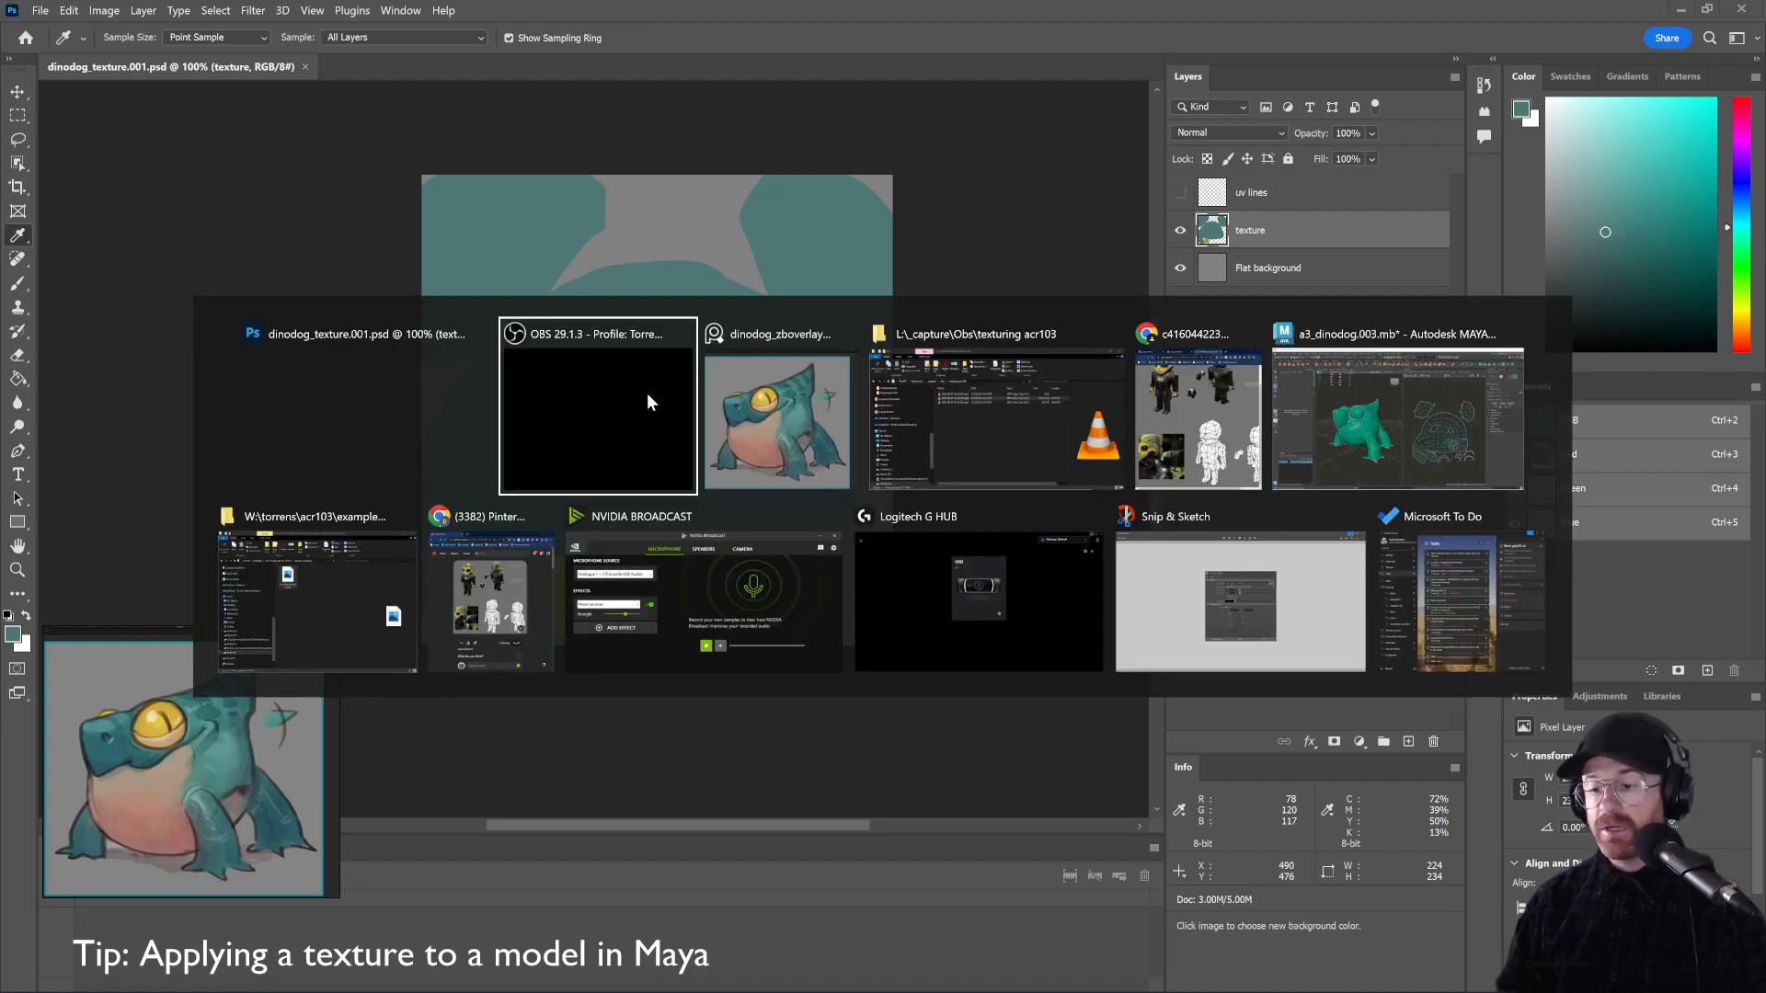
Switch to the Maya scene, preview the checker map briefly, and show the Attribute Editor
{"action": "key", "text": "alt+Tab"}
{"action": "key", "text": "alt+Tab"}
{"action": "key", "text": "alt+Tab"}
{"action": "key", "text": "alt+Tab"}
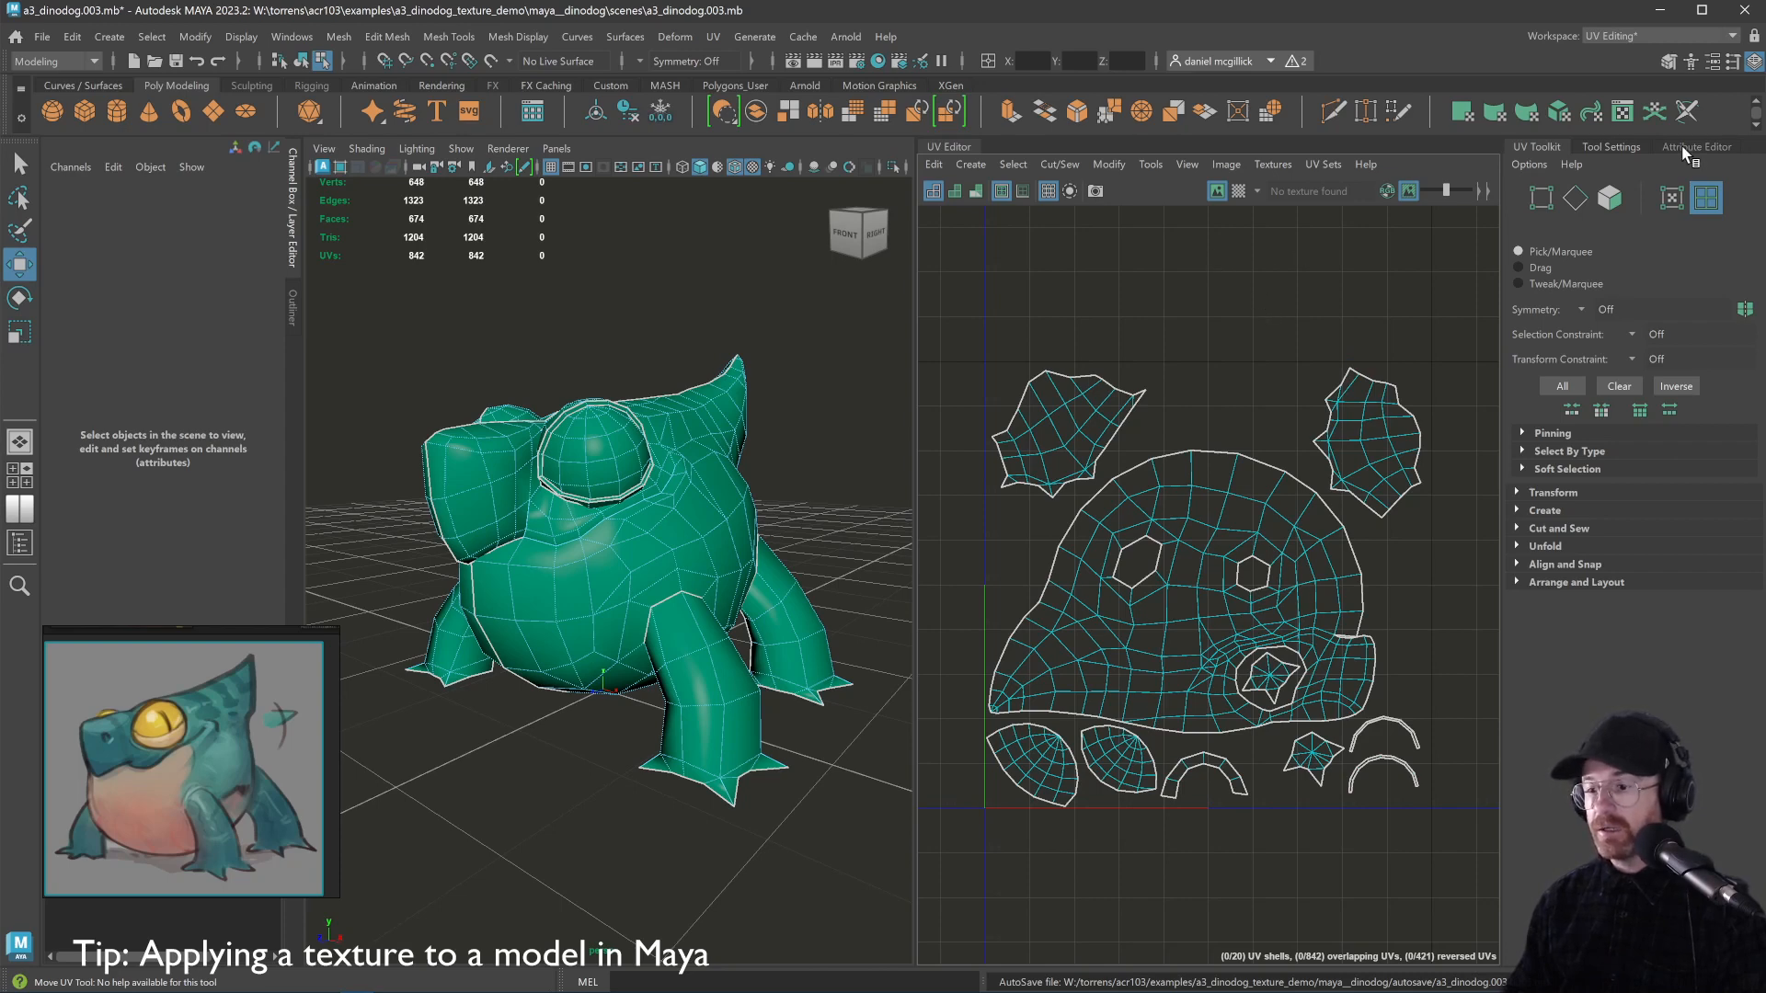
{"action": "left_click", "coordinate": [1239, 190]}
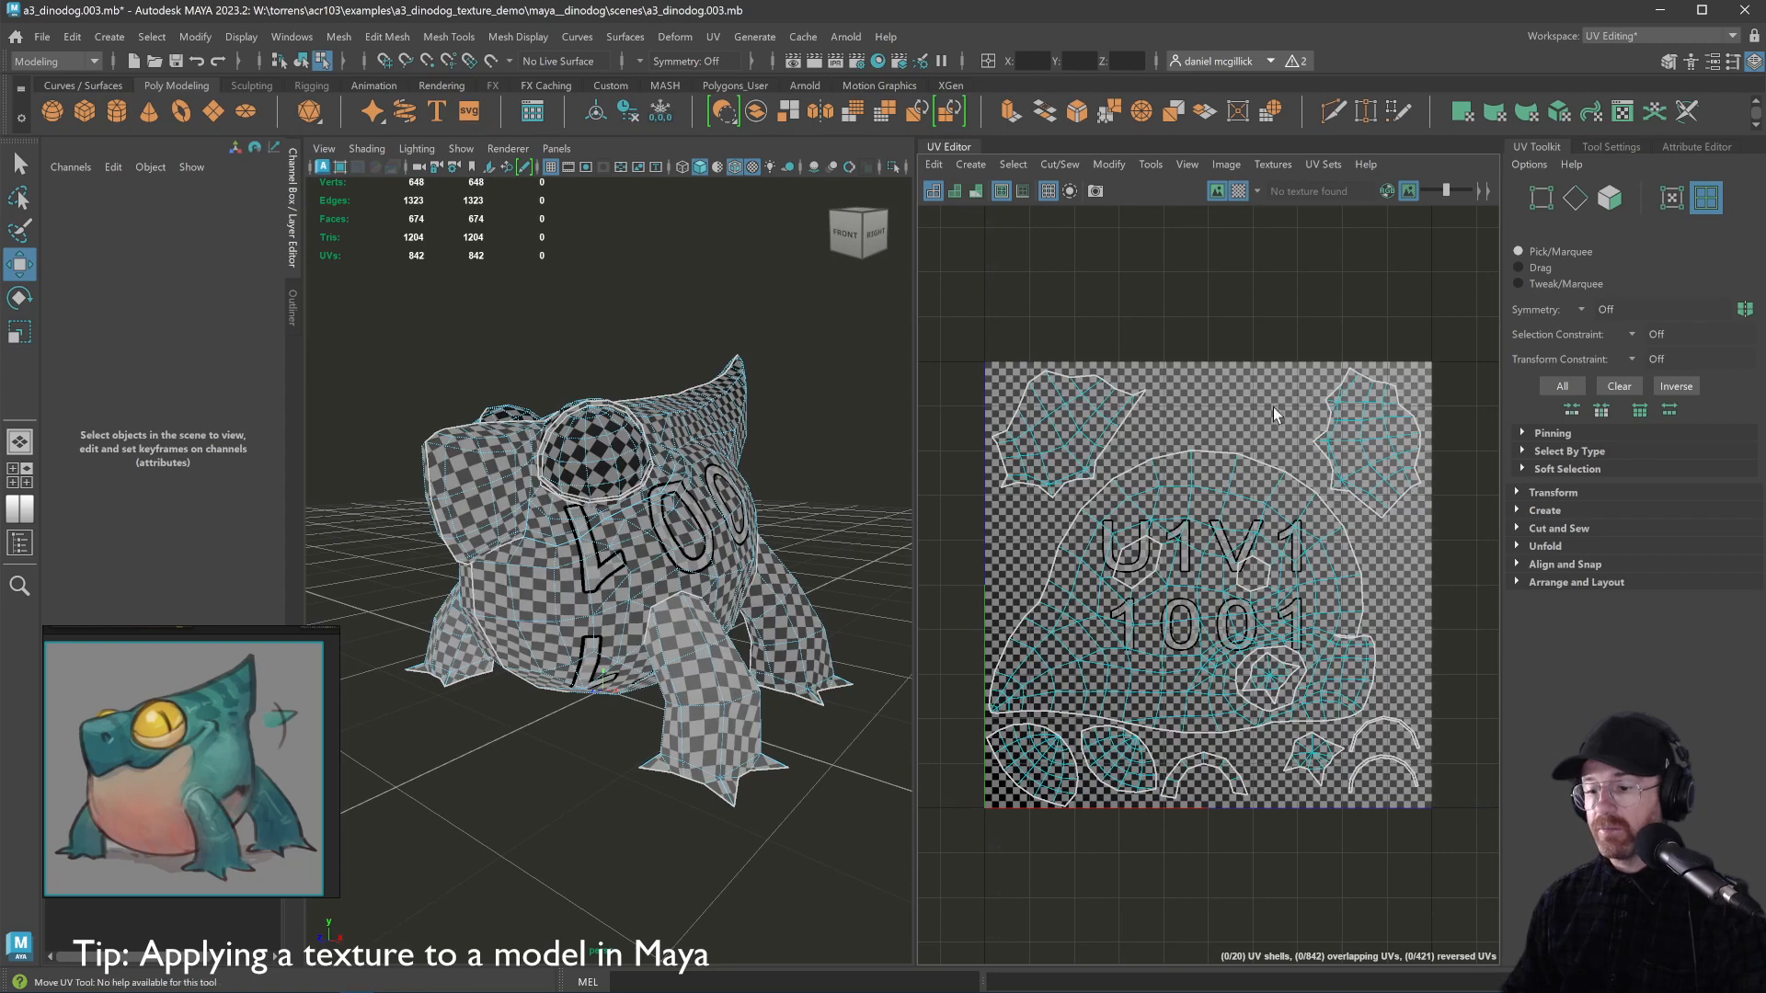
{"action": "left_click", "coordinate": [1239, 191]}
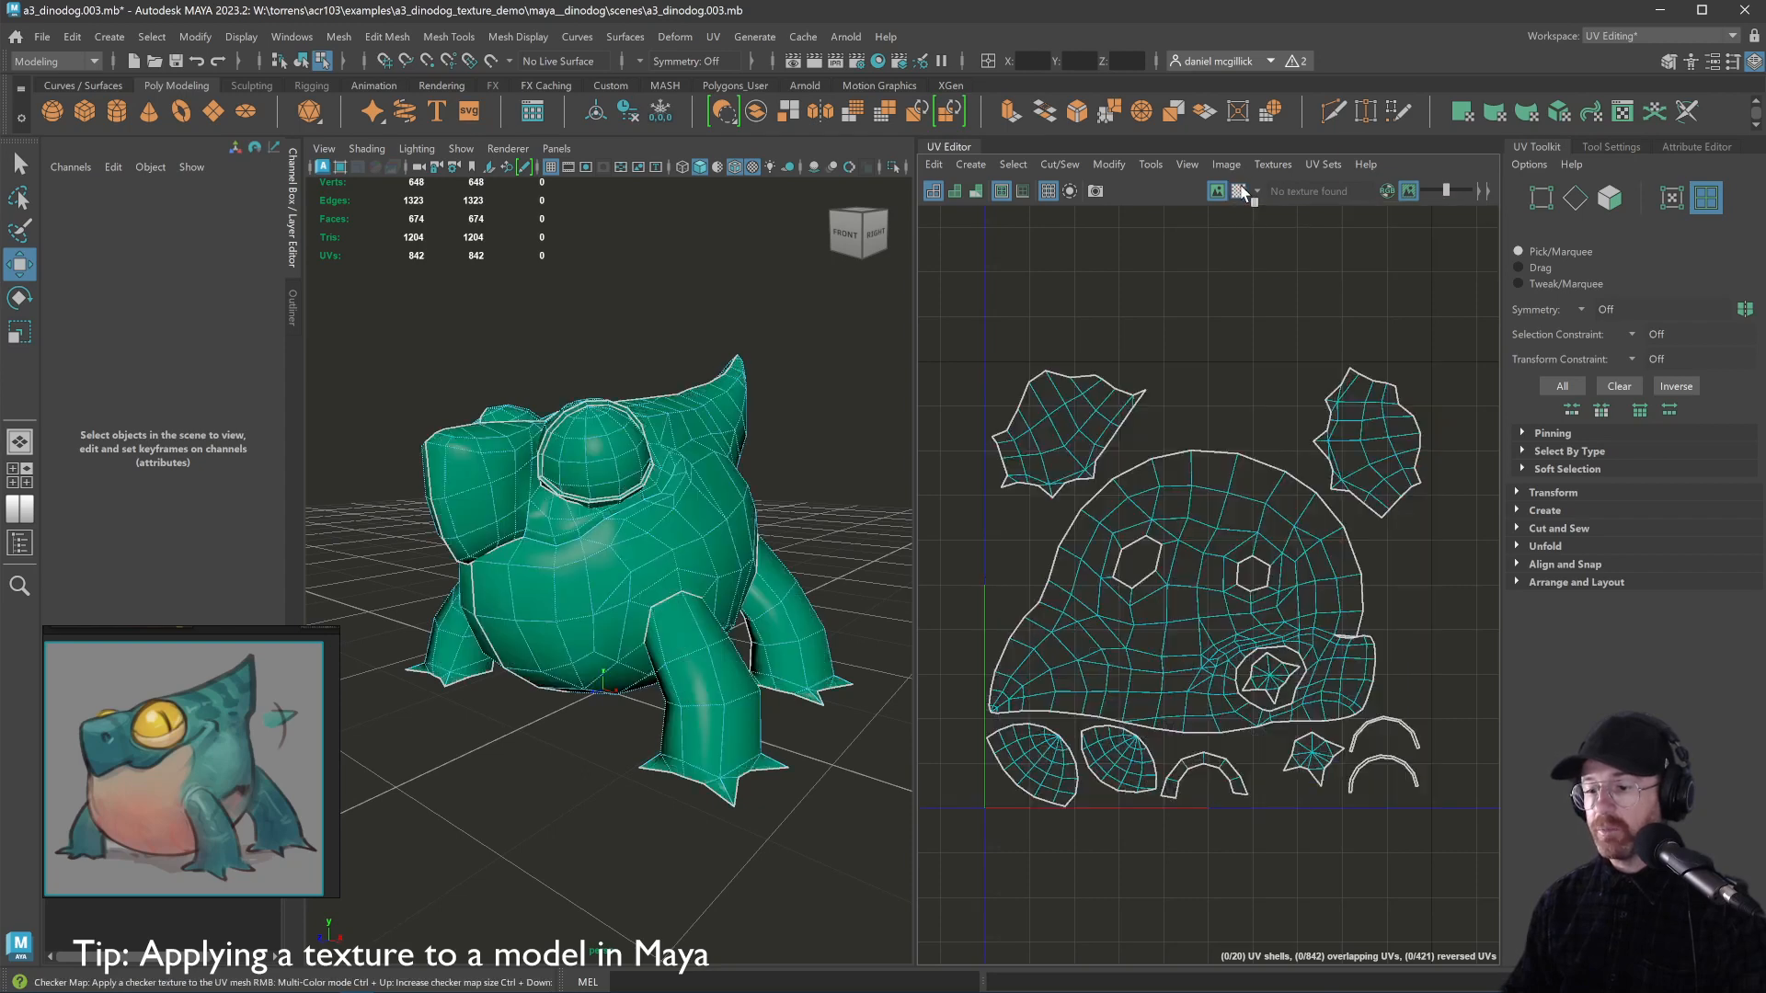
{"action": "left_click", "coordinate": [1708, 147]}
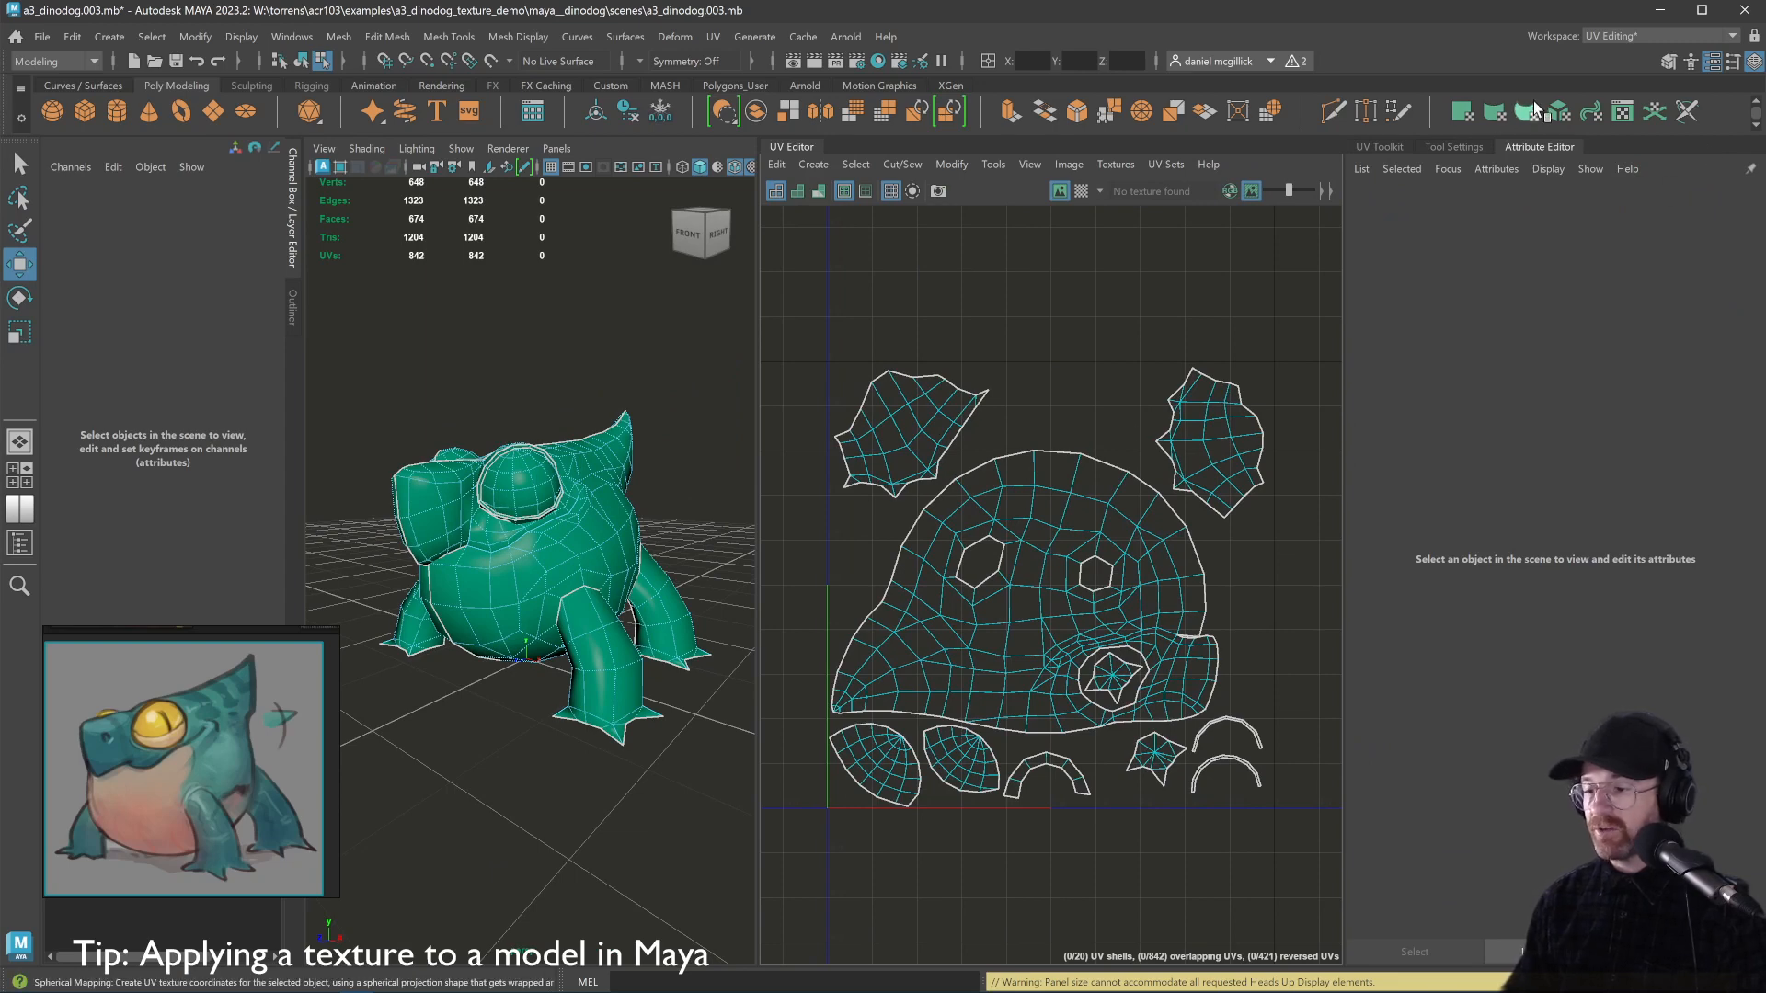
Choose the Modeling - Standard workspace and show dinodog_game_resShape attributes beside the orbited model
{"action": "left_click", "coordinate": [1614, 36]}
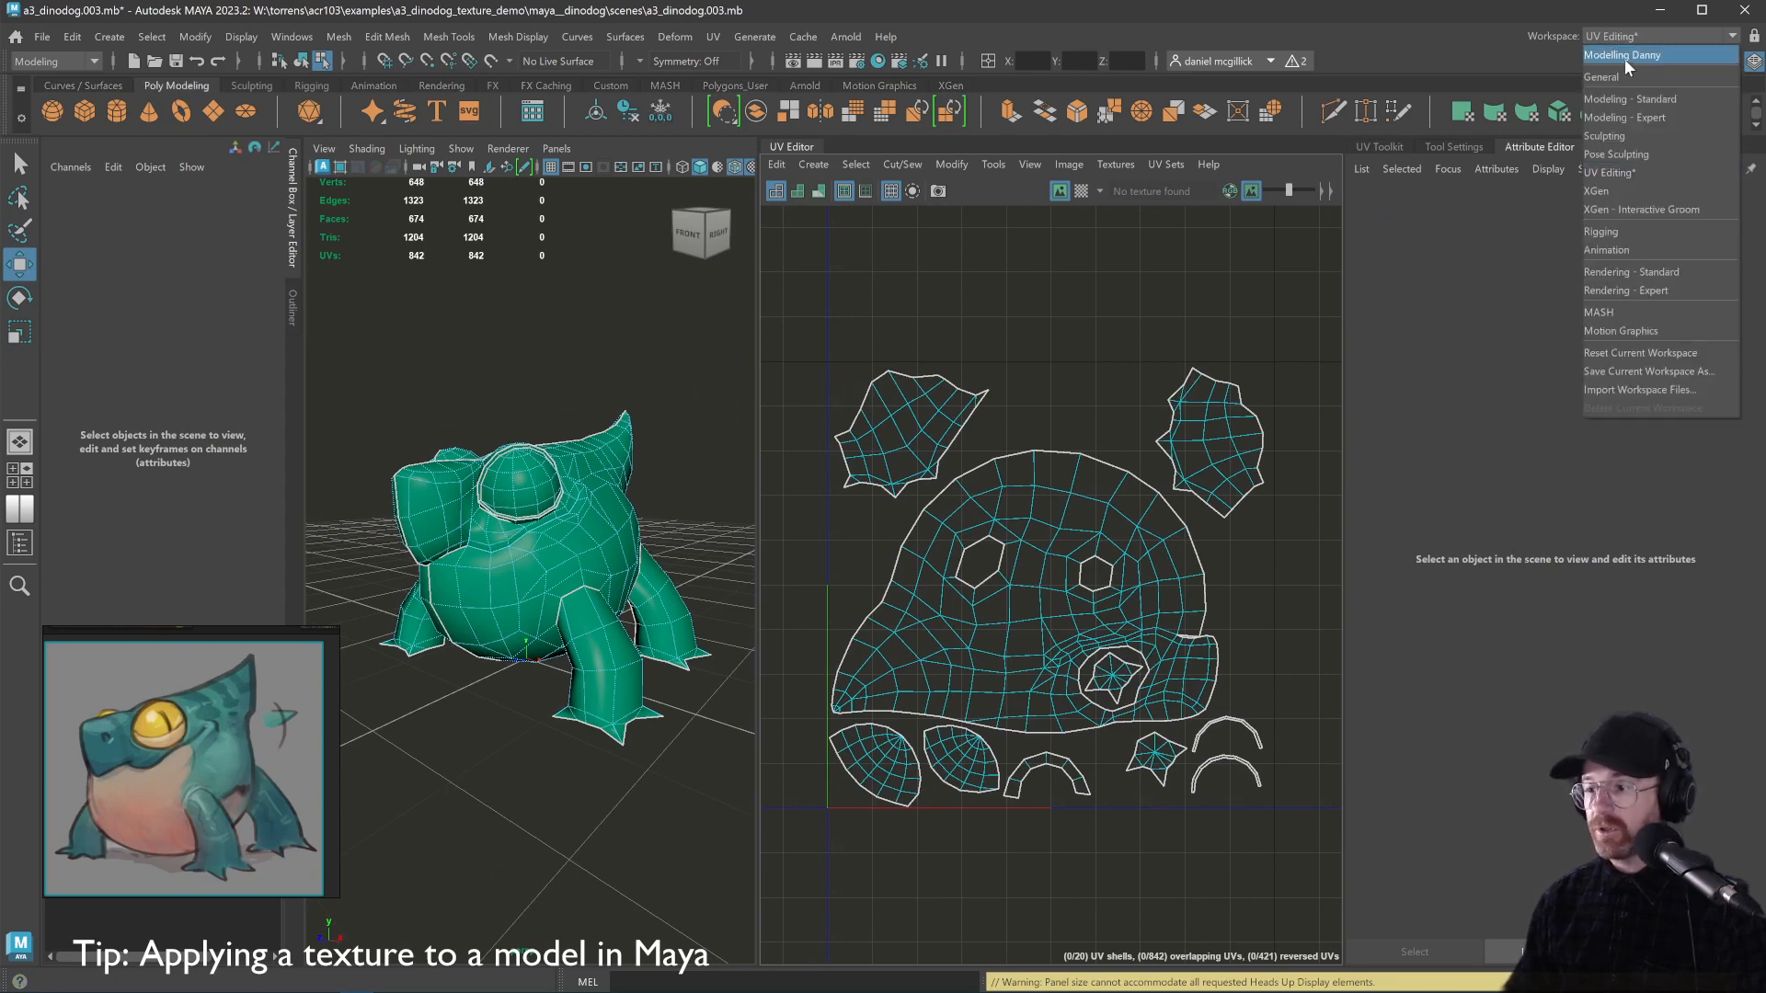
{"action": "left_click", "coordinate": [1631, 96]}
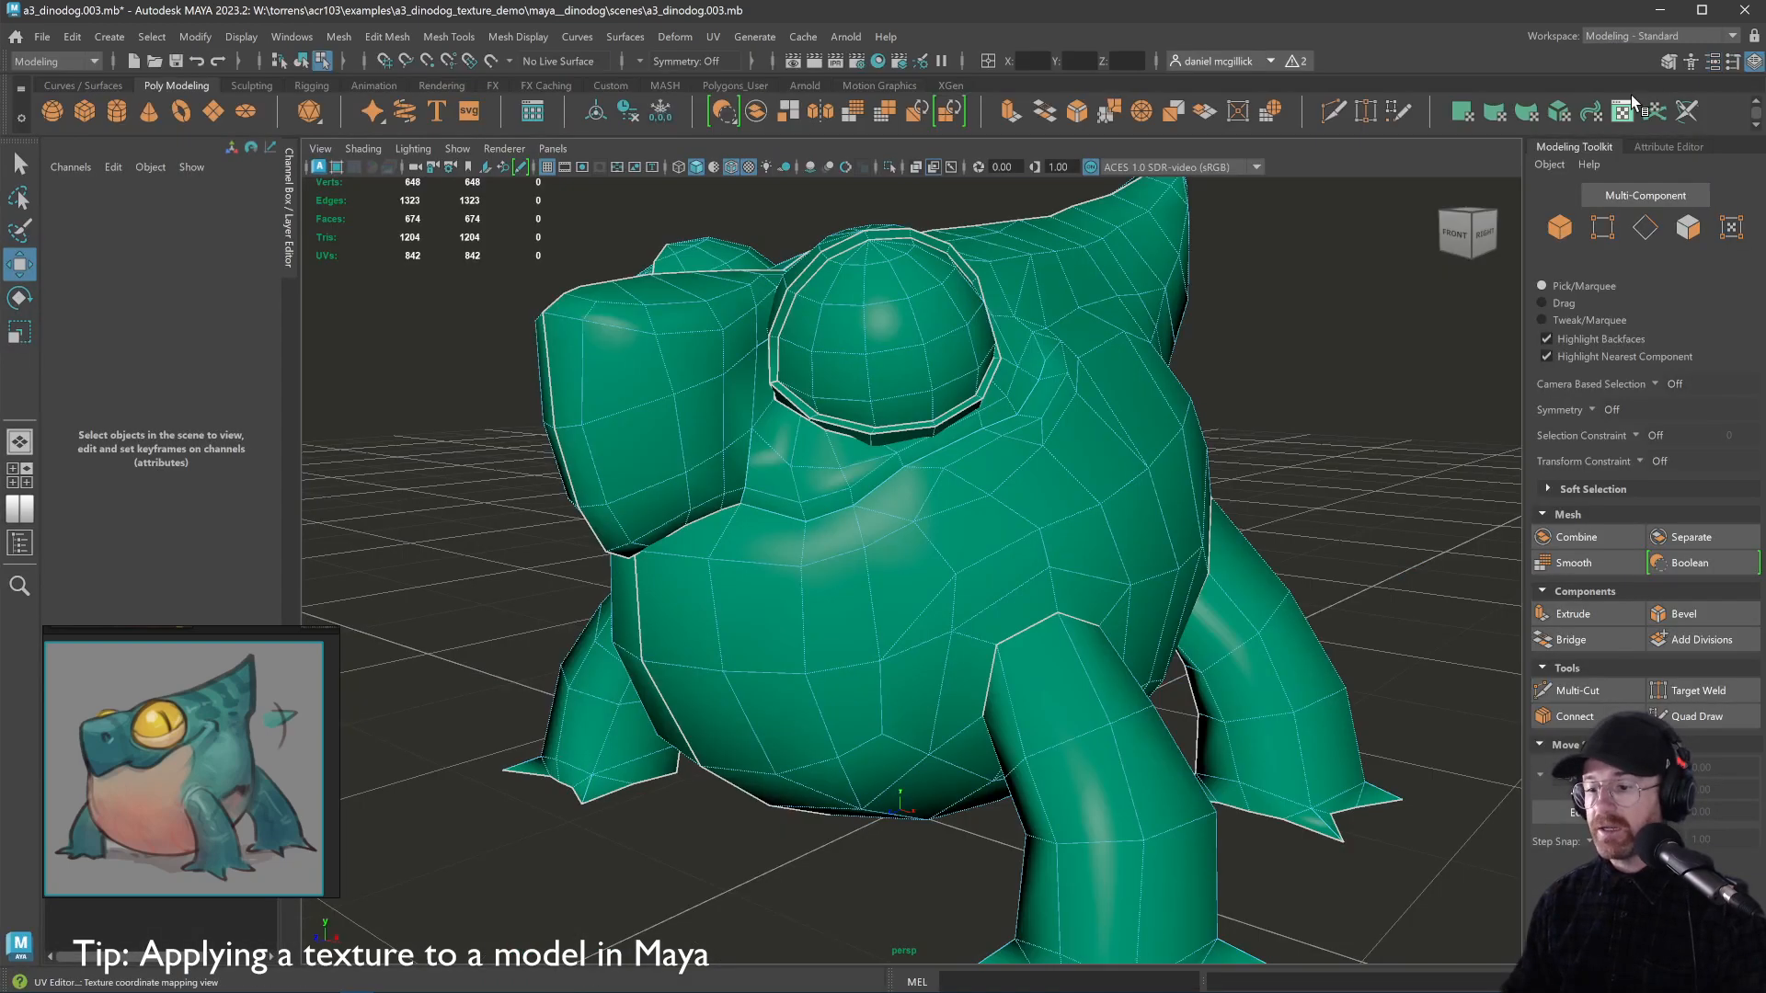
{"action": "scroll", "coordinate": [1198, 322], "scroll_direction": "down", "scroll_amount": 3}
{"action": "mouse_move", "coordinate": [1197, 324]}
{"action": "left_mouse_down"}
{"action": "mouse_move", "coordinate": [1194, 343]}
{"action": "mouse_move", "coordinate": [1163, 346]}
{"action": "mouse_move", "coordinate": [1171, 362]}
{"action": "mouse_move", "coordinate": [1186, 336]}
{"action": "left_mouse_up"}
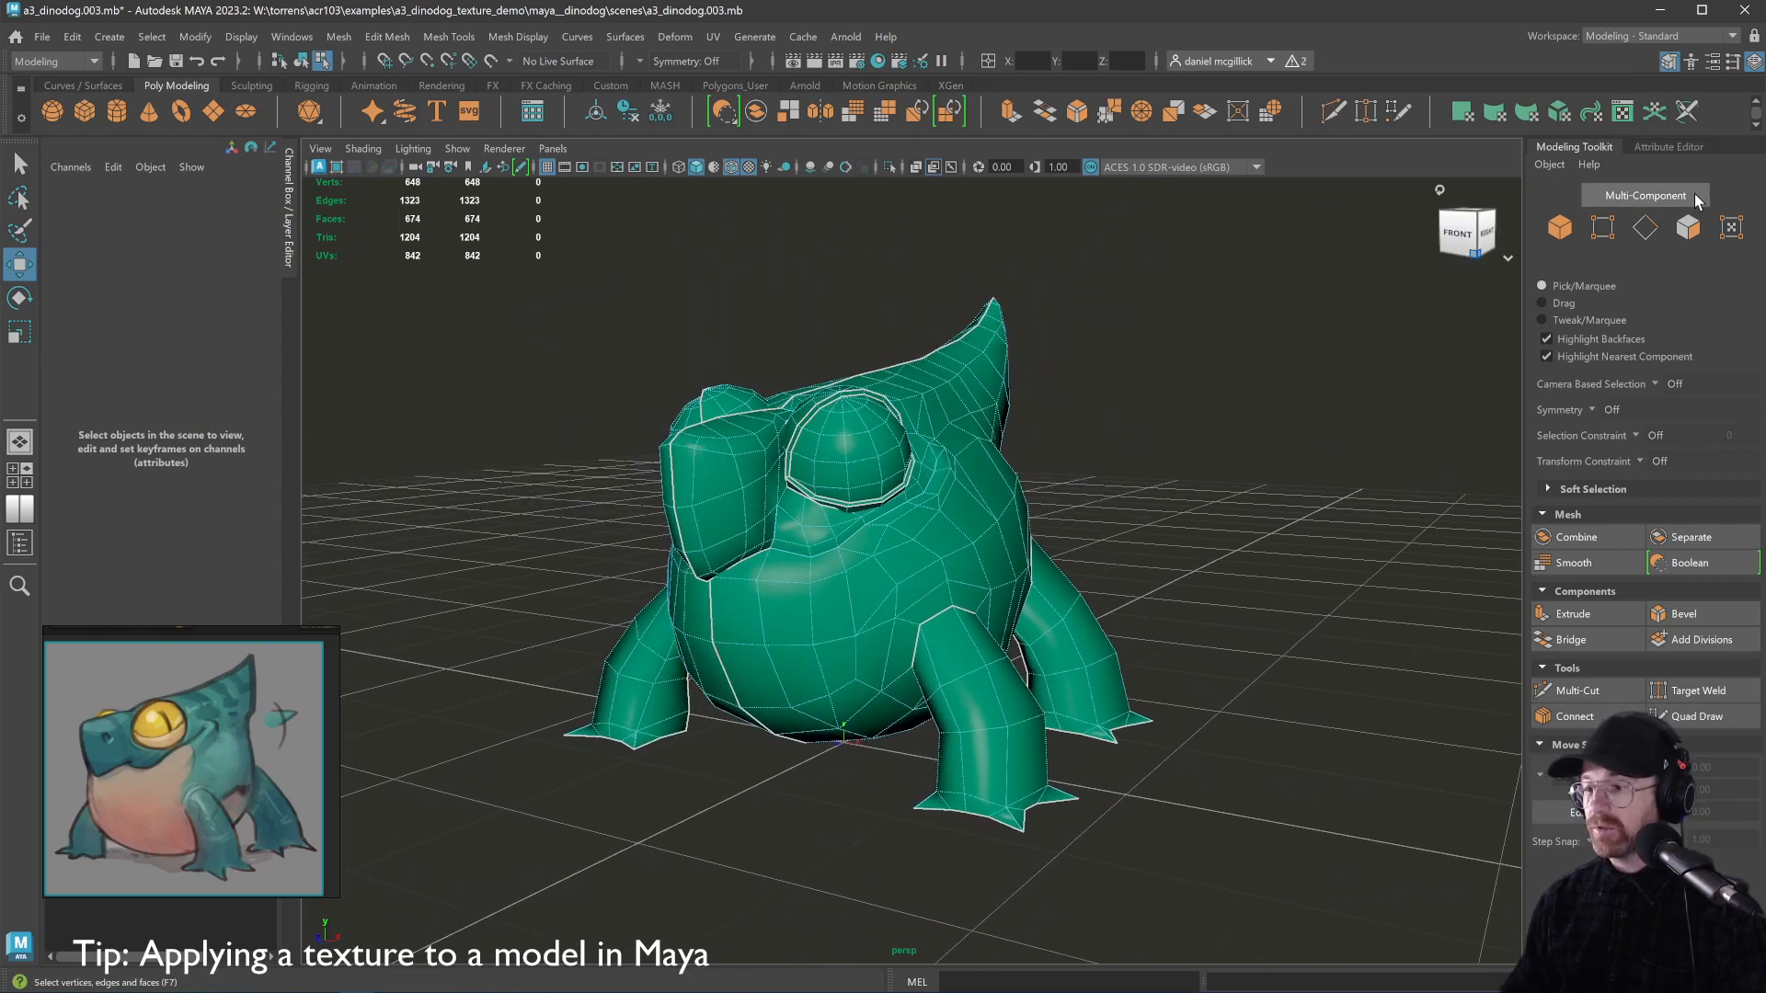
{"action": "left_click", "coordinate": [1670, 146]}
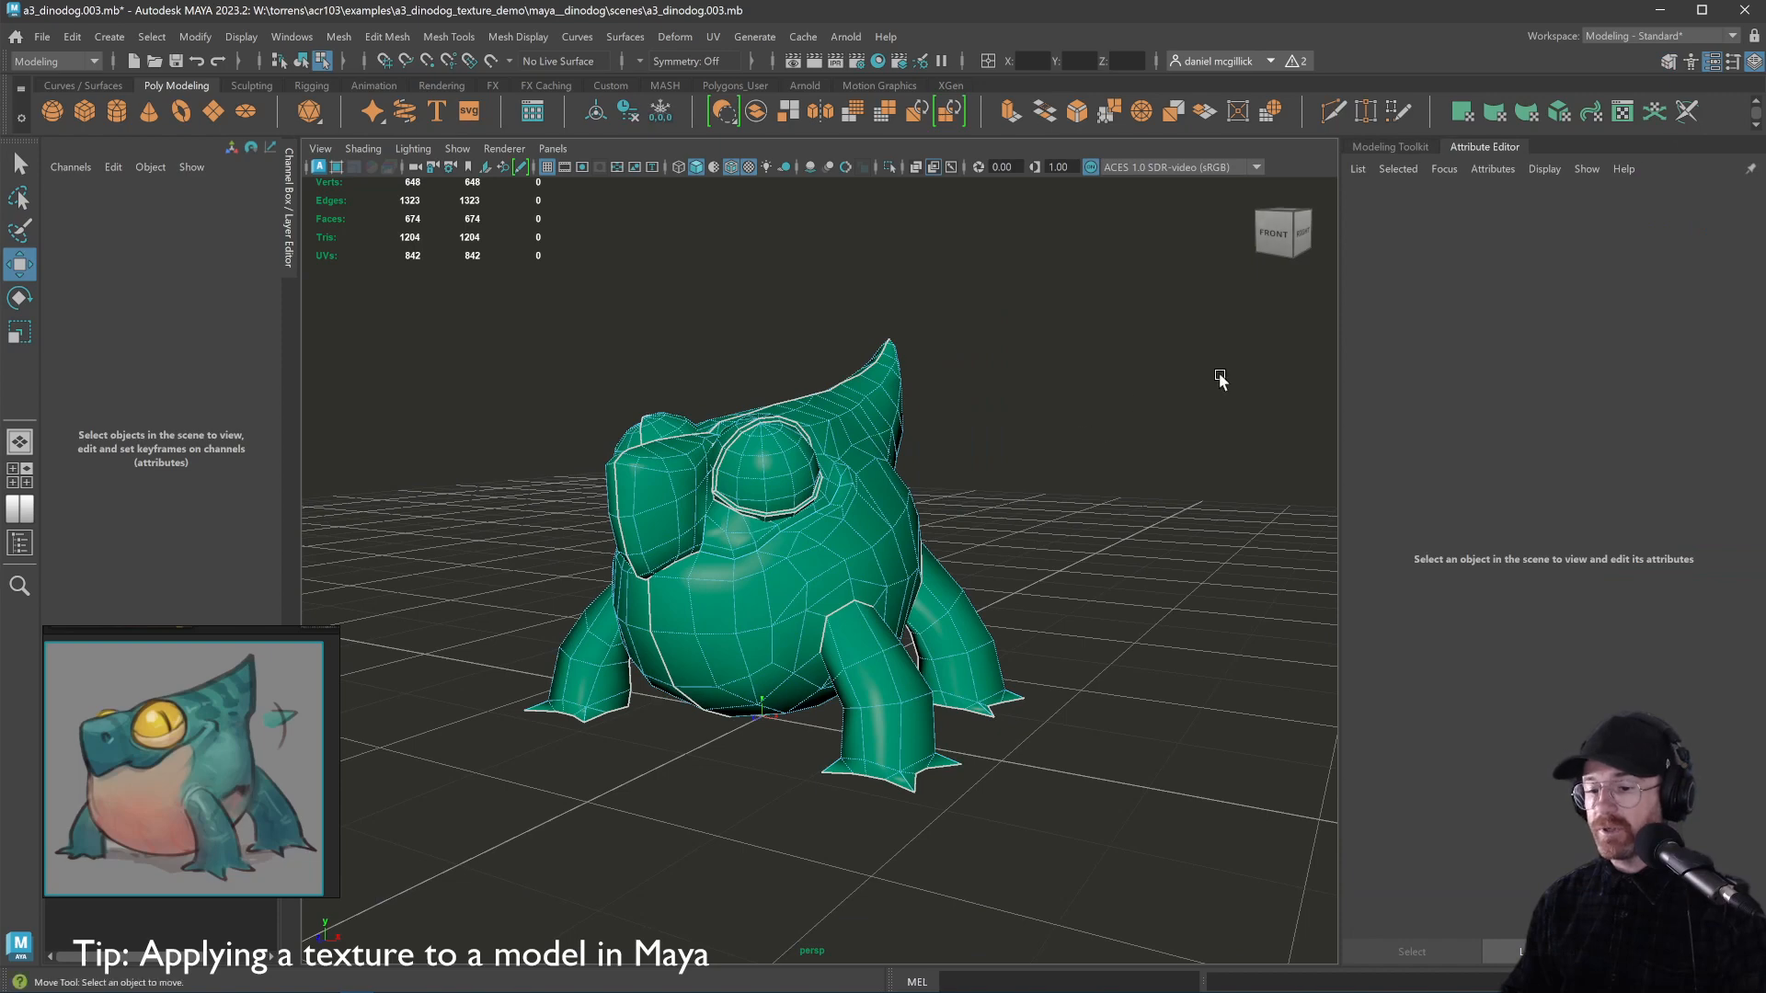
{"action": "left_click_drag", "start_coordinate": [1036, 405], "coordinate": [1007, 402]}
Select the dinodog body mesh and open its dinodog_mat Phong material attributes
{"action": "left_click", "coordinate": [888, 448]}
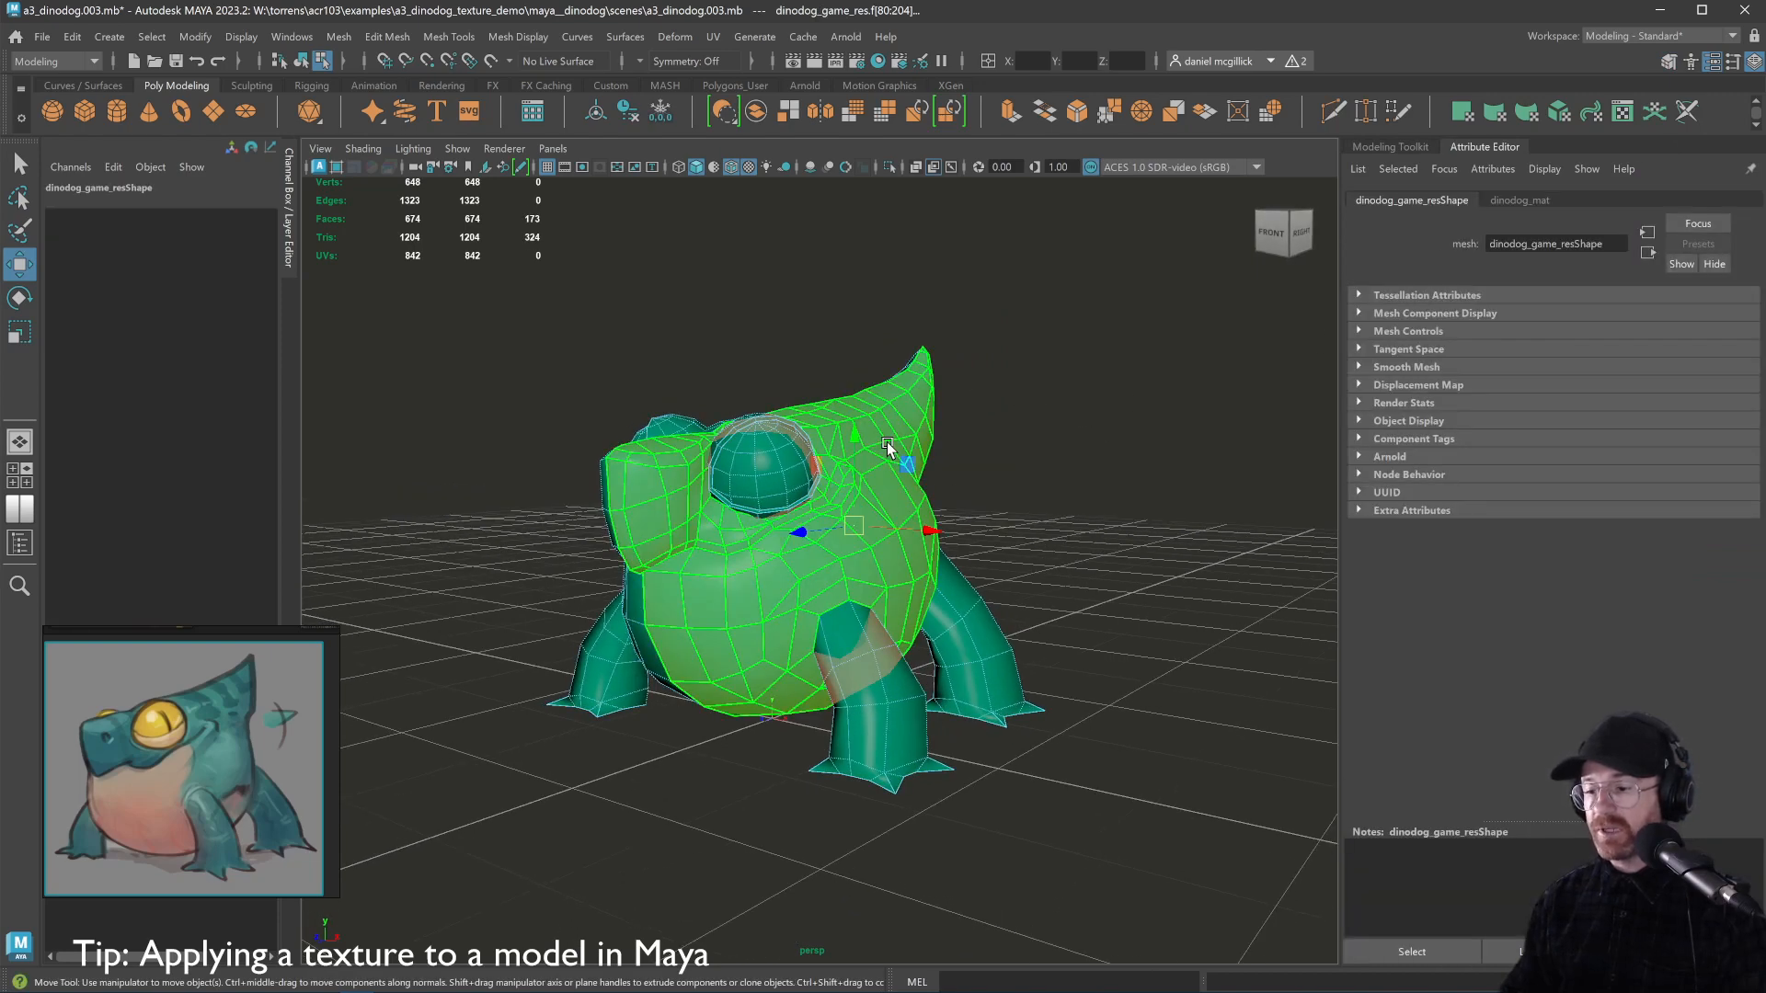
{"action": "right_click", "coordinate": [897, 441]}
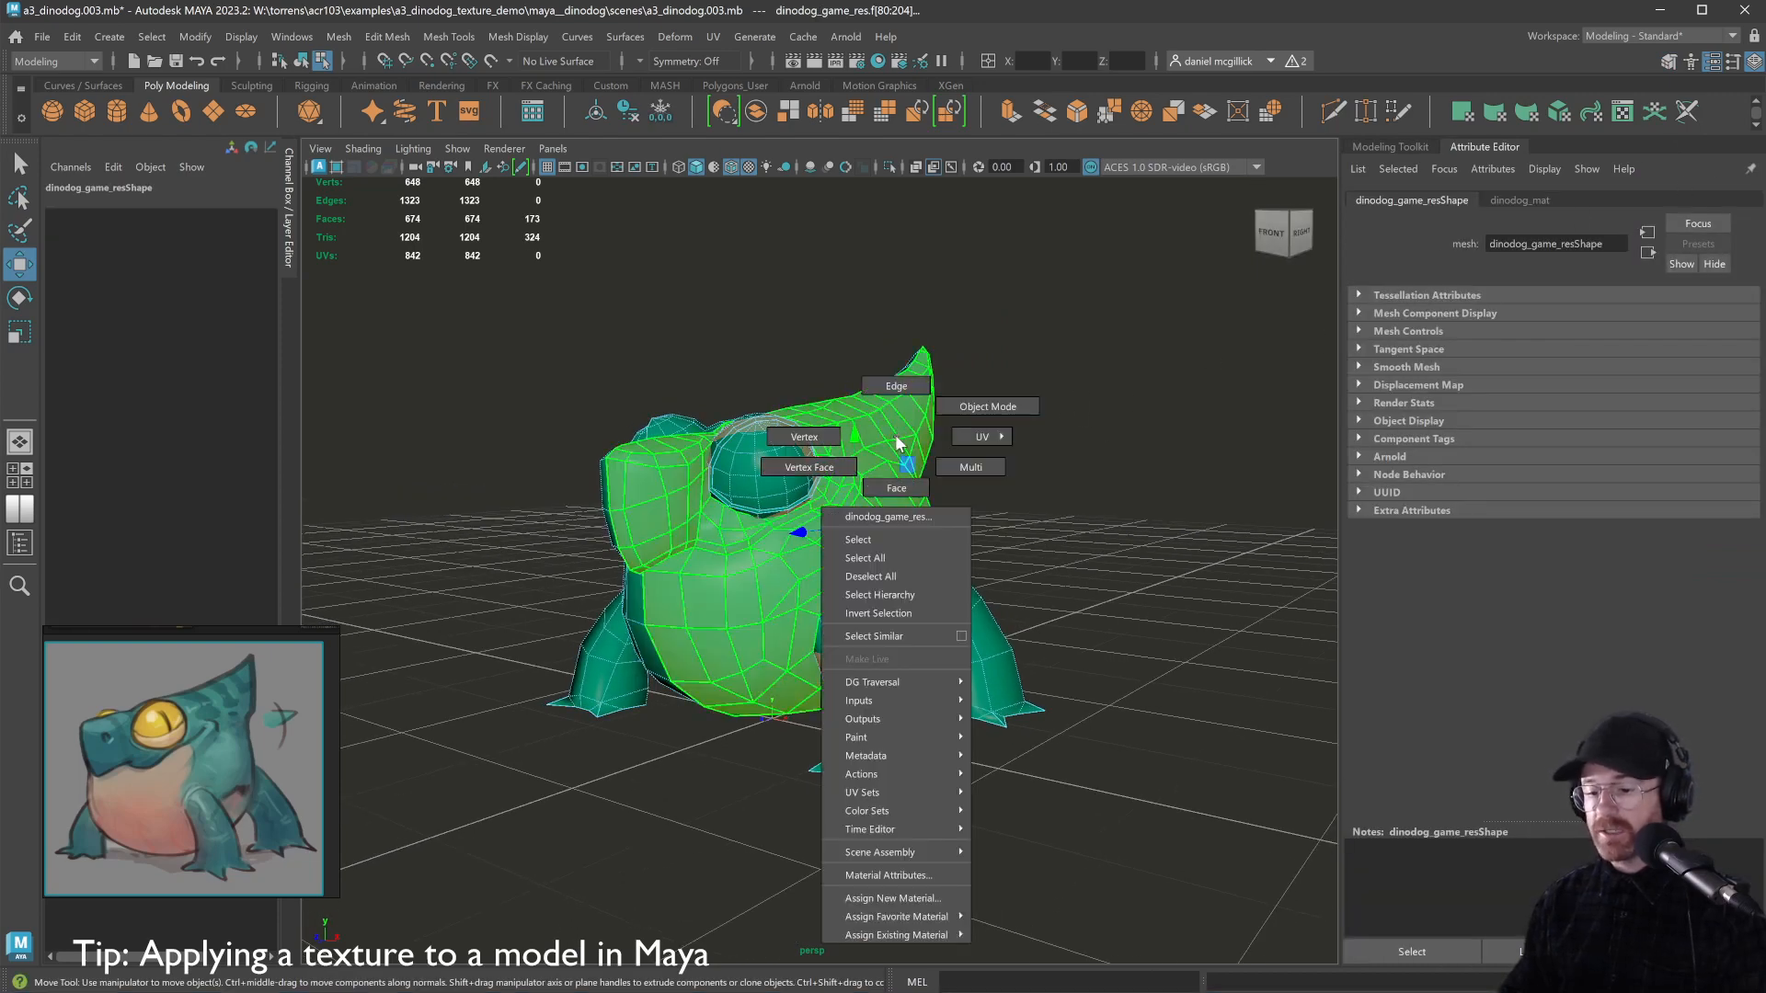
{"action": "left_click", "coordinate": [905, 873]}
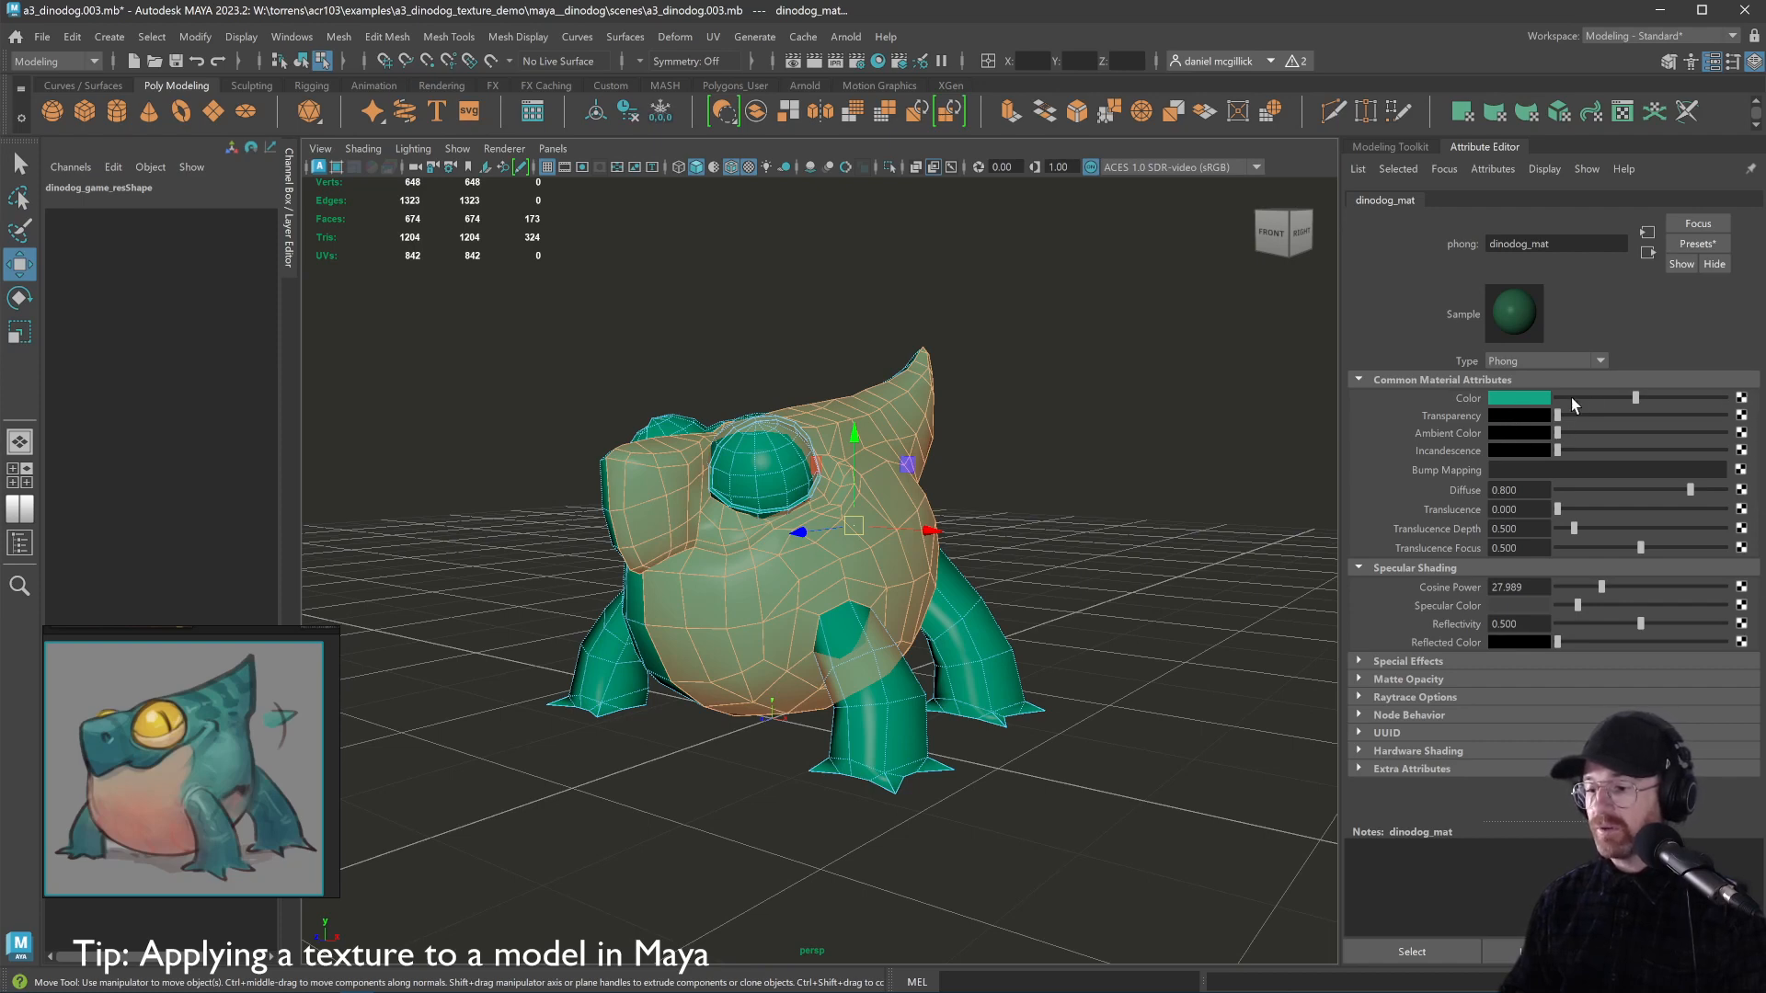
Connect a new File node from Maya > 2D Textures to dinodog_mat's Color
{"action": "left_click", "coordinate": [1742, 399]}
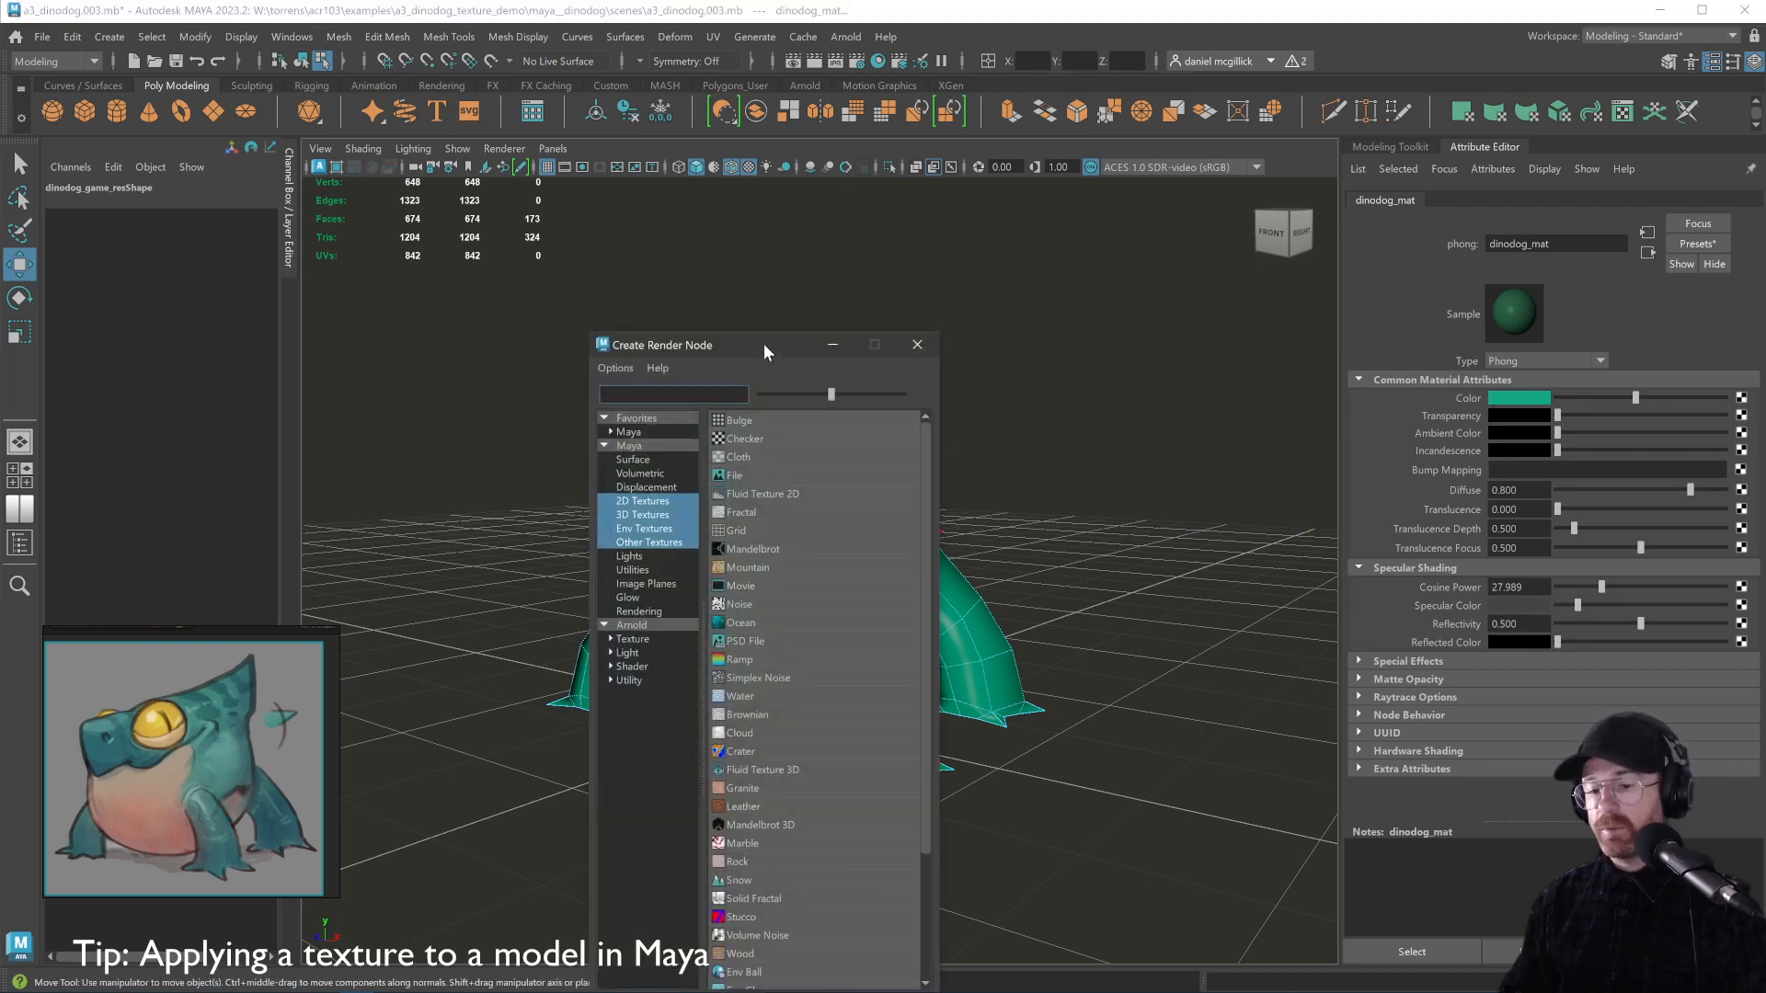
{"action": "left_click_drag", "start_coordinate": [764, 344], "coordinate": [786, 192]}
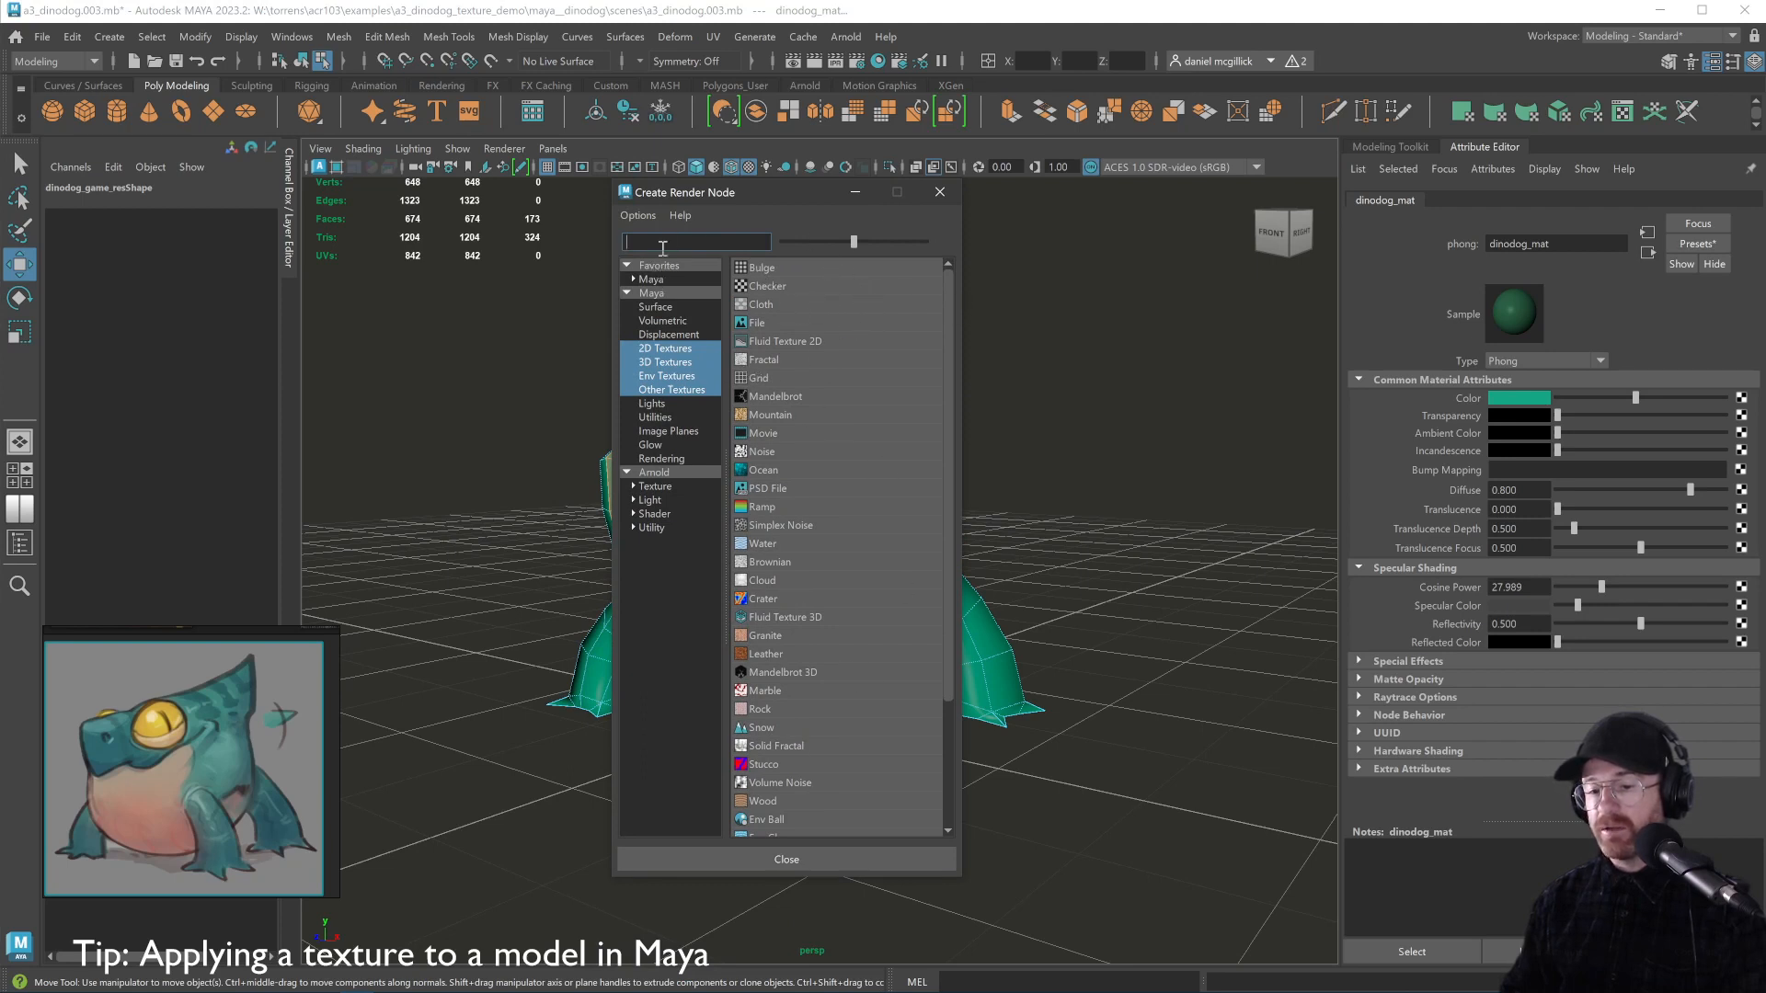
{"action": "left_click", "coordinate": [651, 280]}
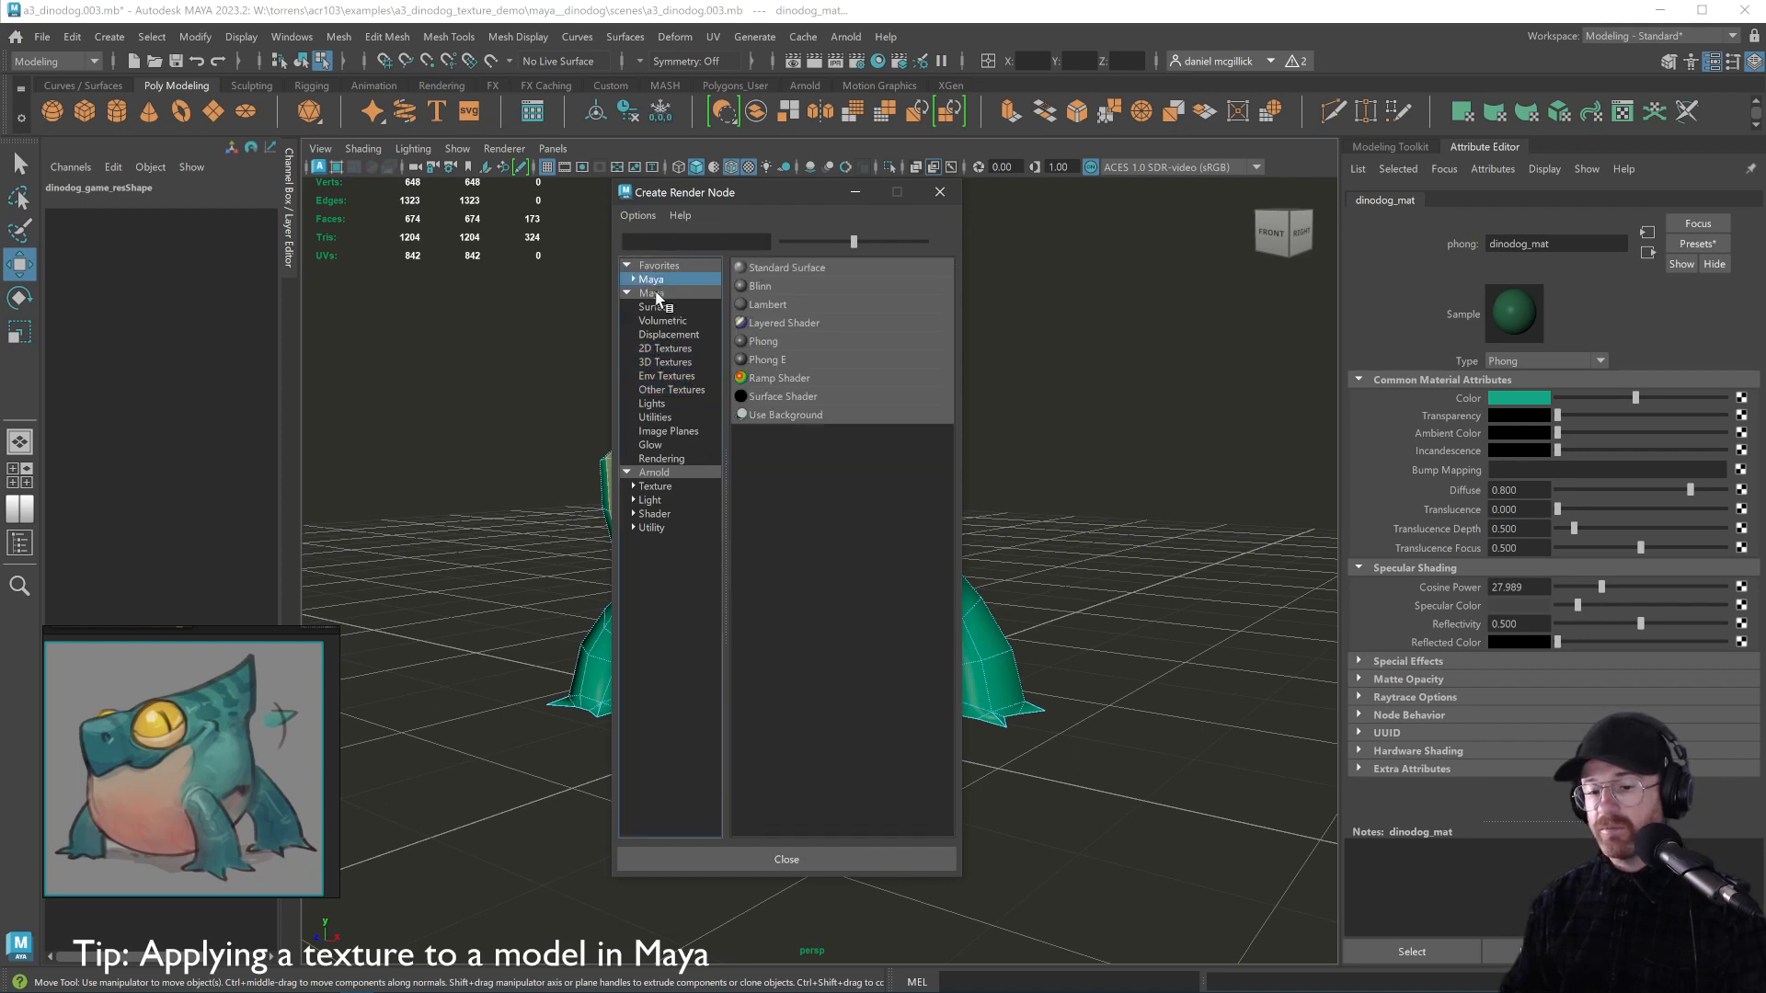
{"action": "left_click", "coordinate": [652, 292]}
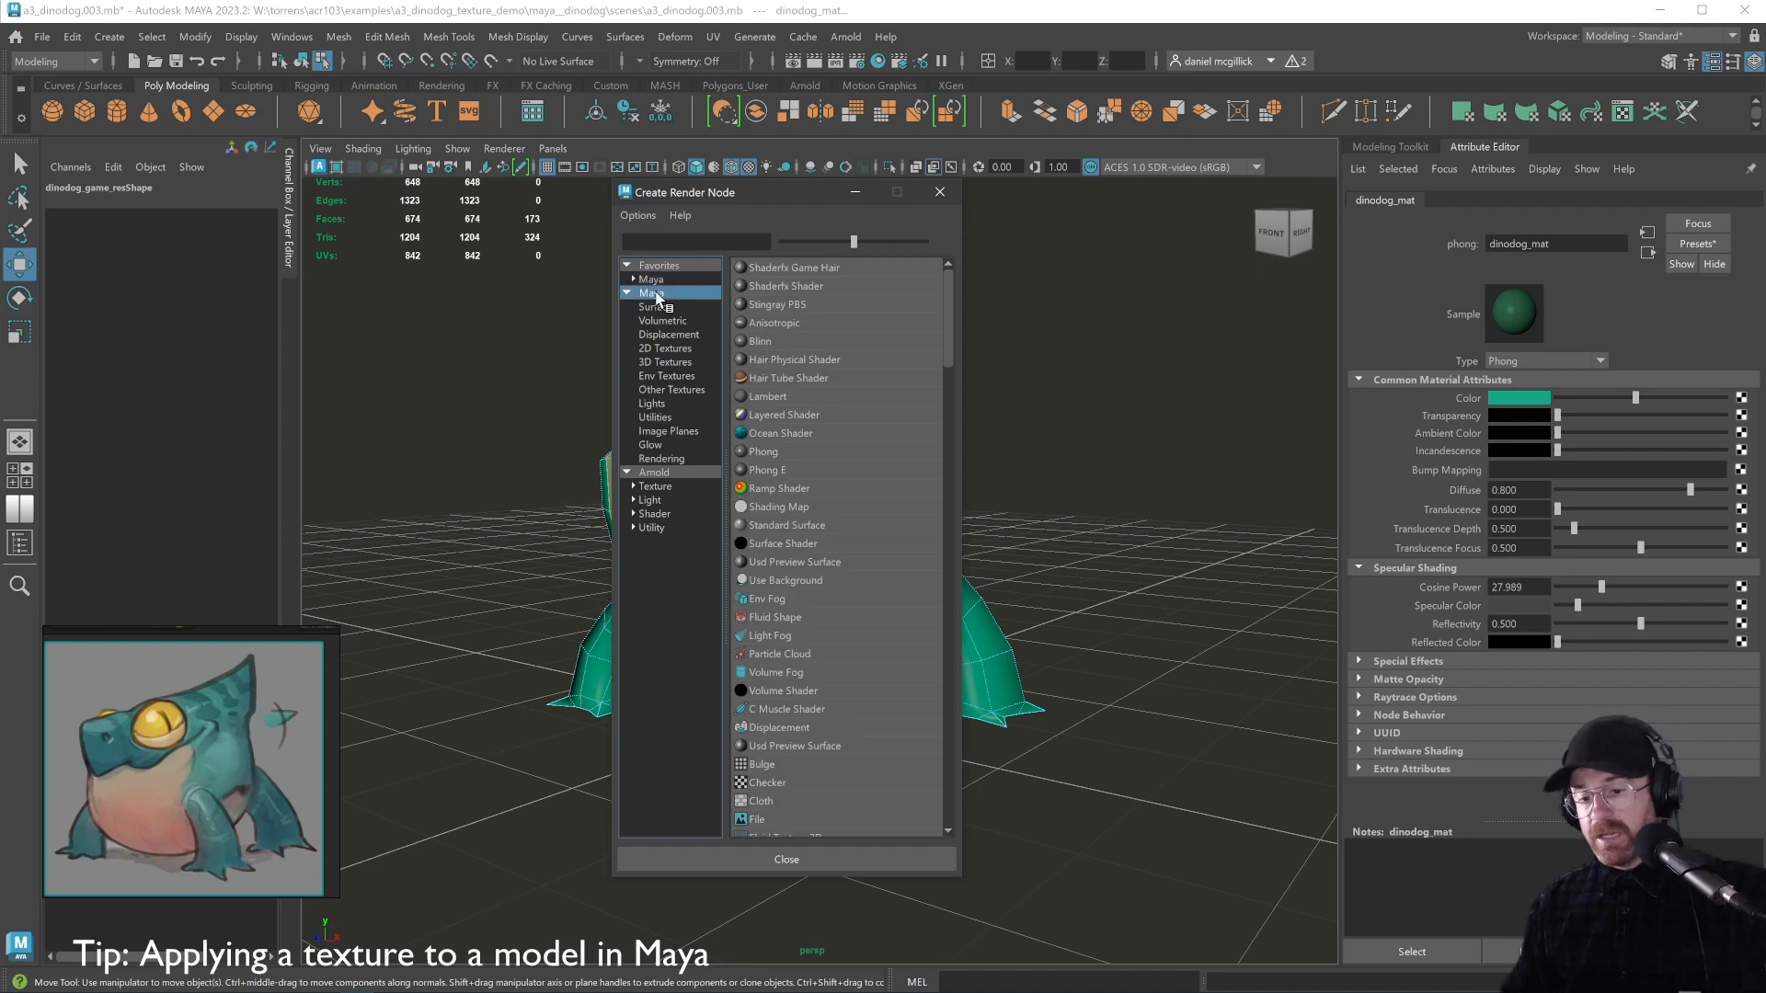
{"action": "left_click", "coordinate": [678, 350]}
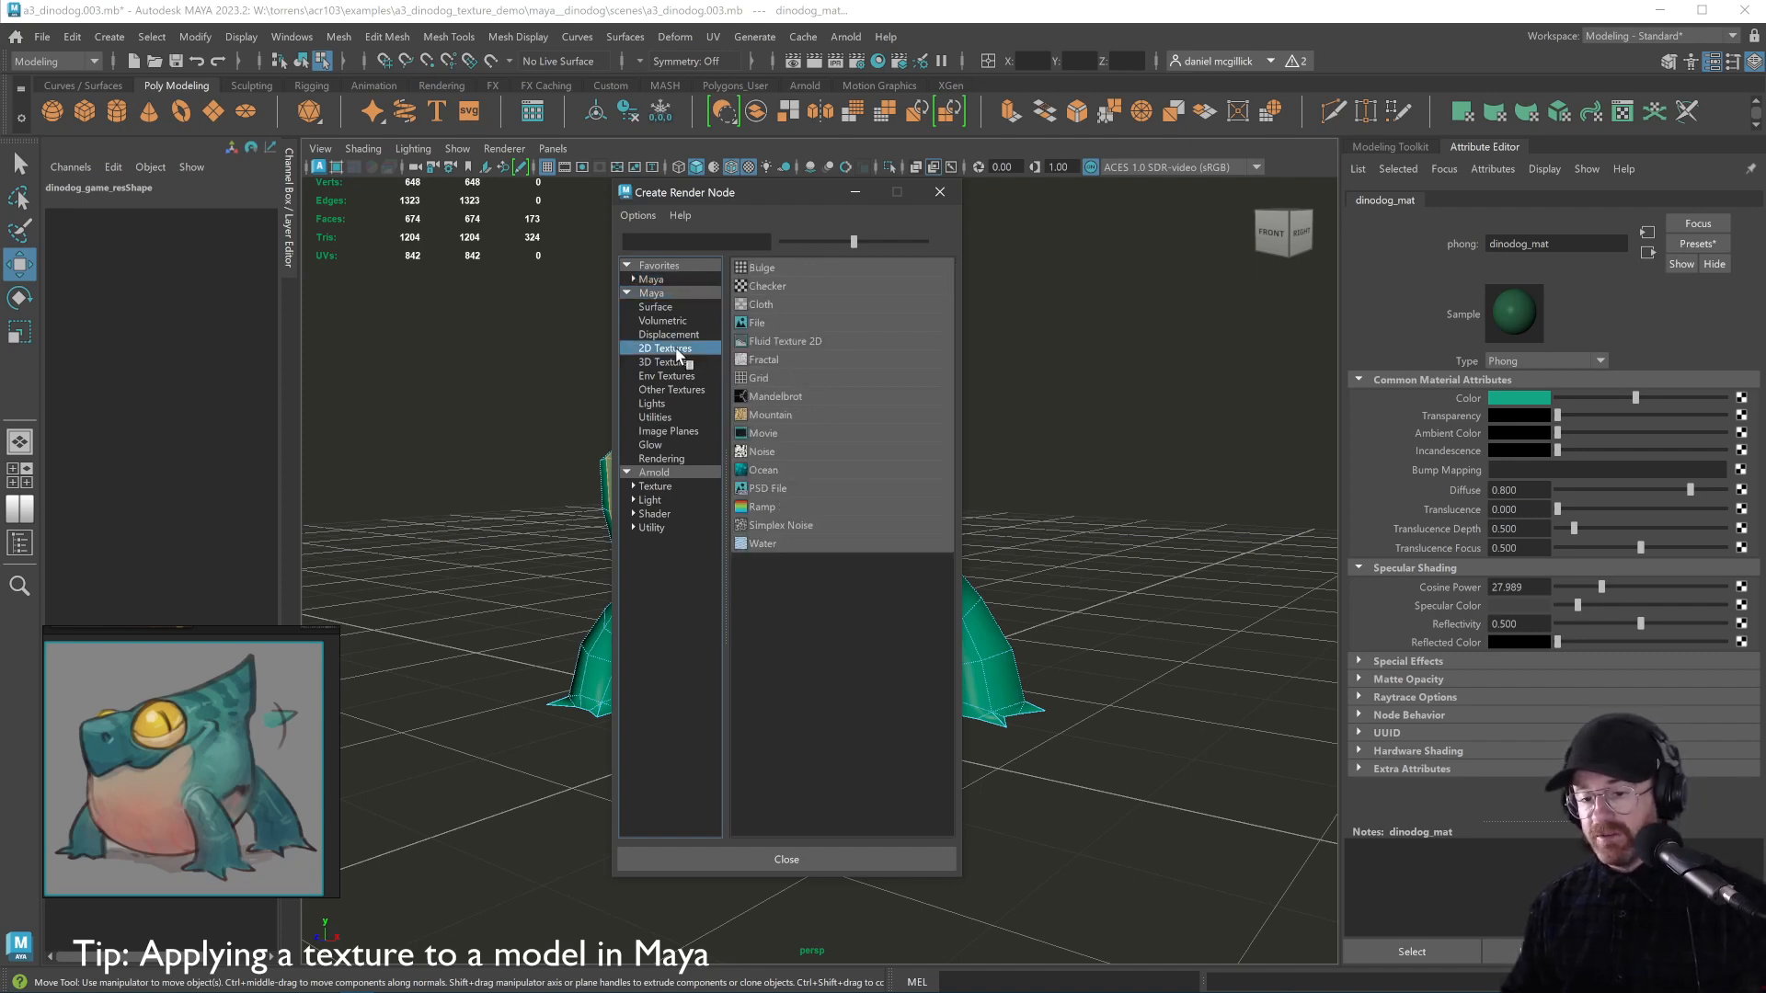
{"action": "left_click", "coordinate": [762, 322]}
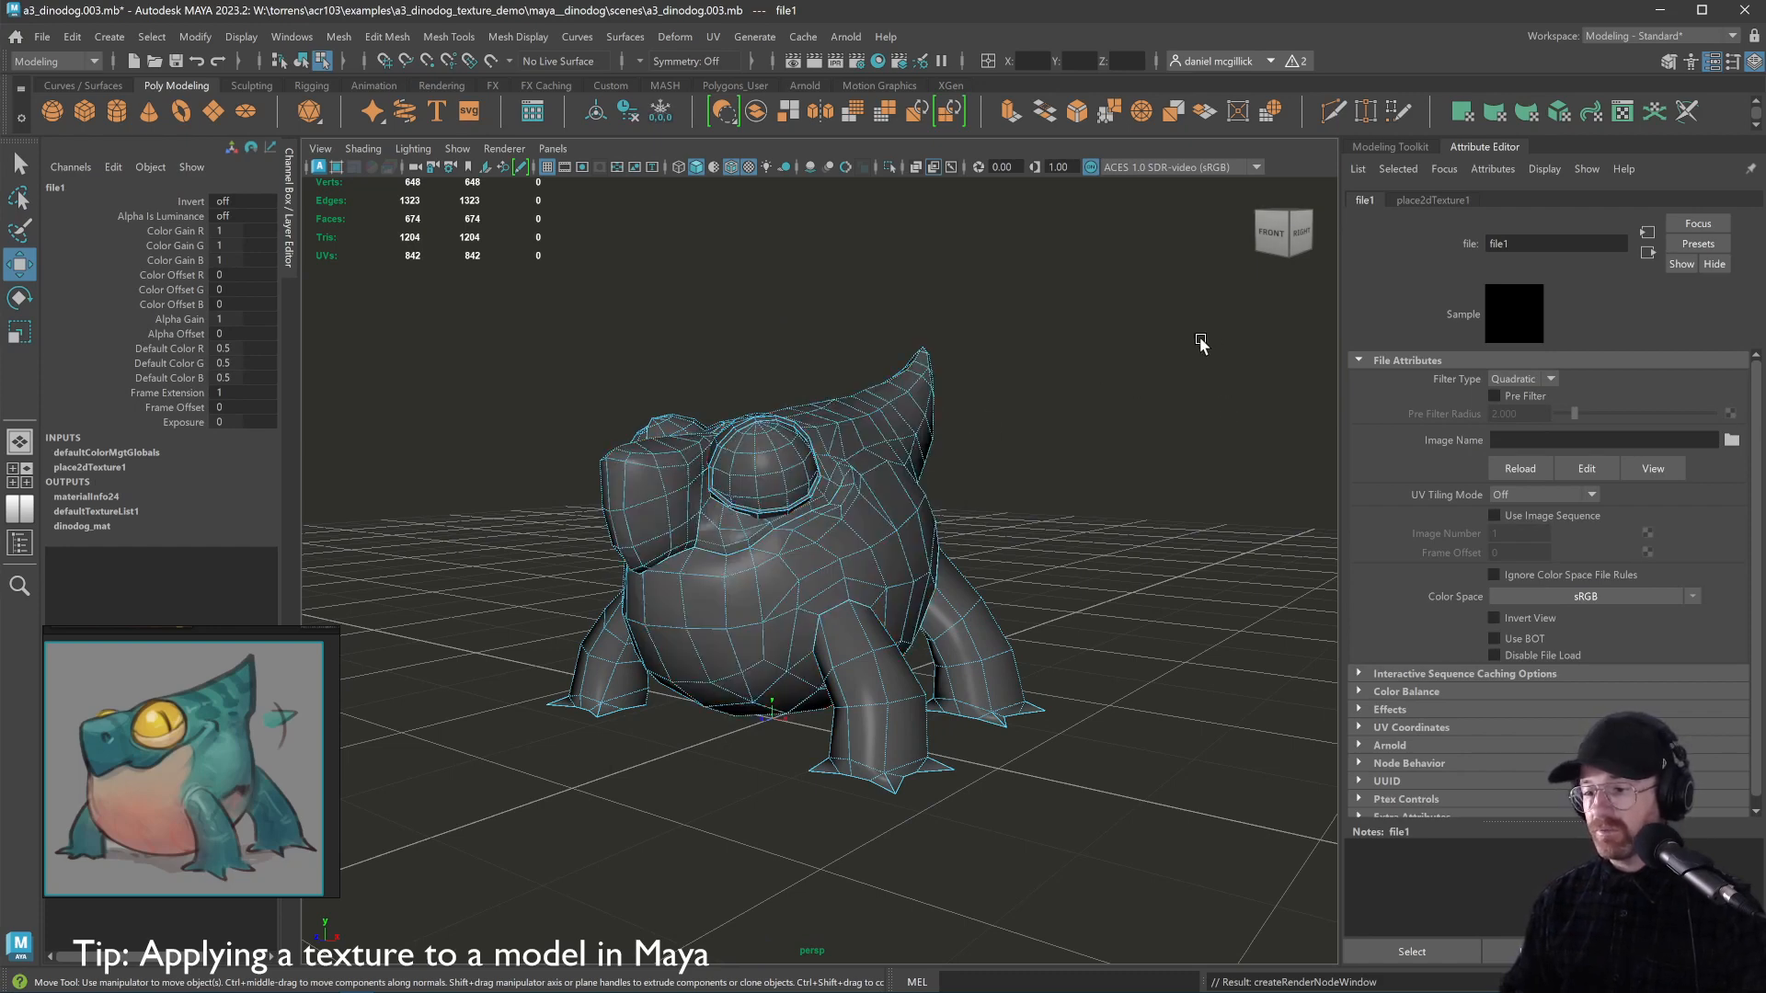
Load uv_grid.png from sourceimages as file1's Image Name
{"action": "left_click", "coordinate": [1458, 200]}
{"action": "left_click", "coordinate": [1366, 200]}
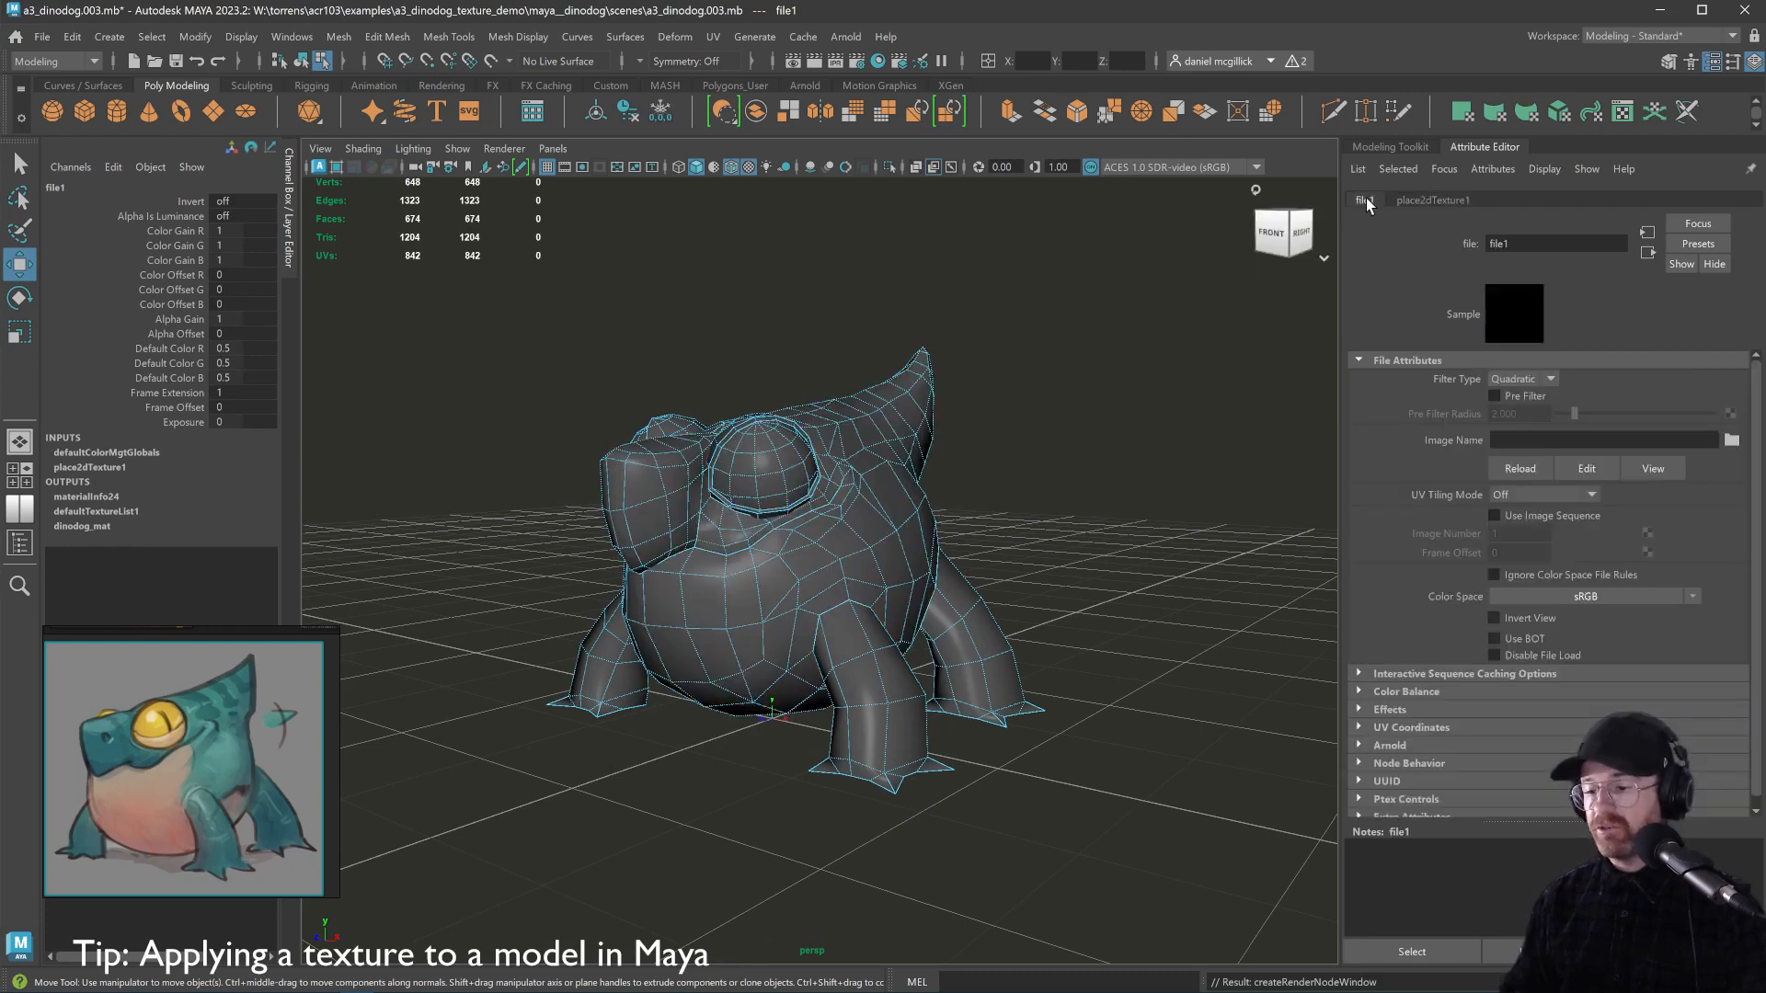
{"action": "left_click", "coordinate": [1731, 442]}
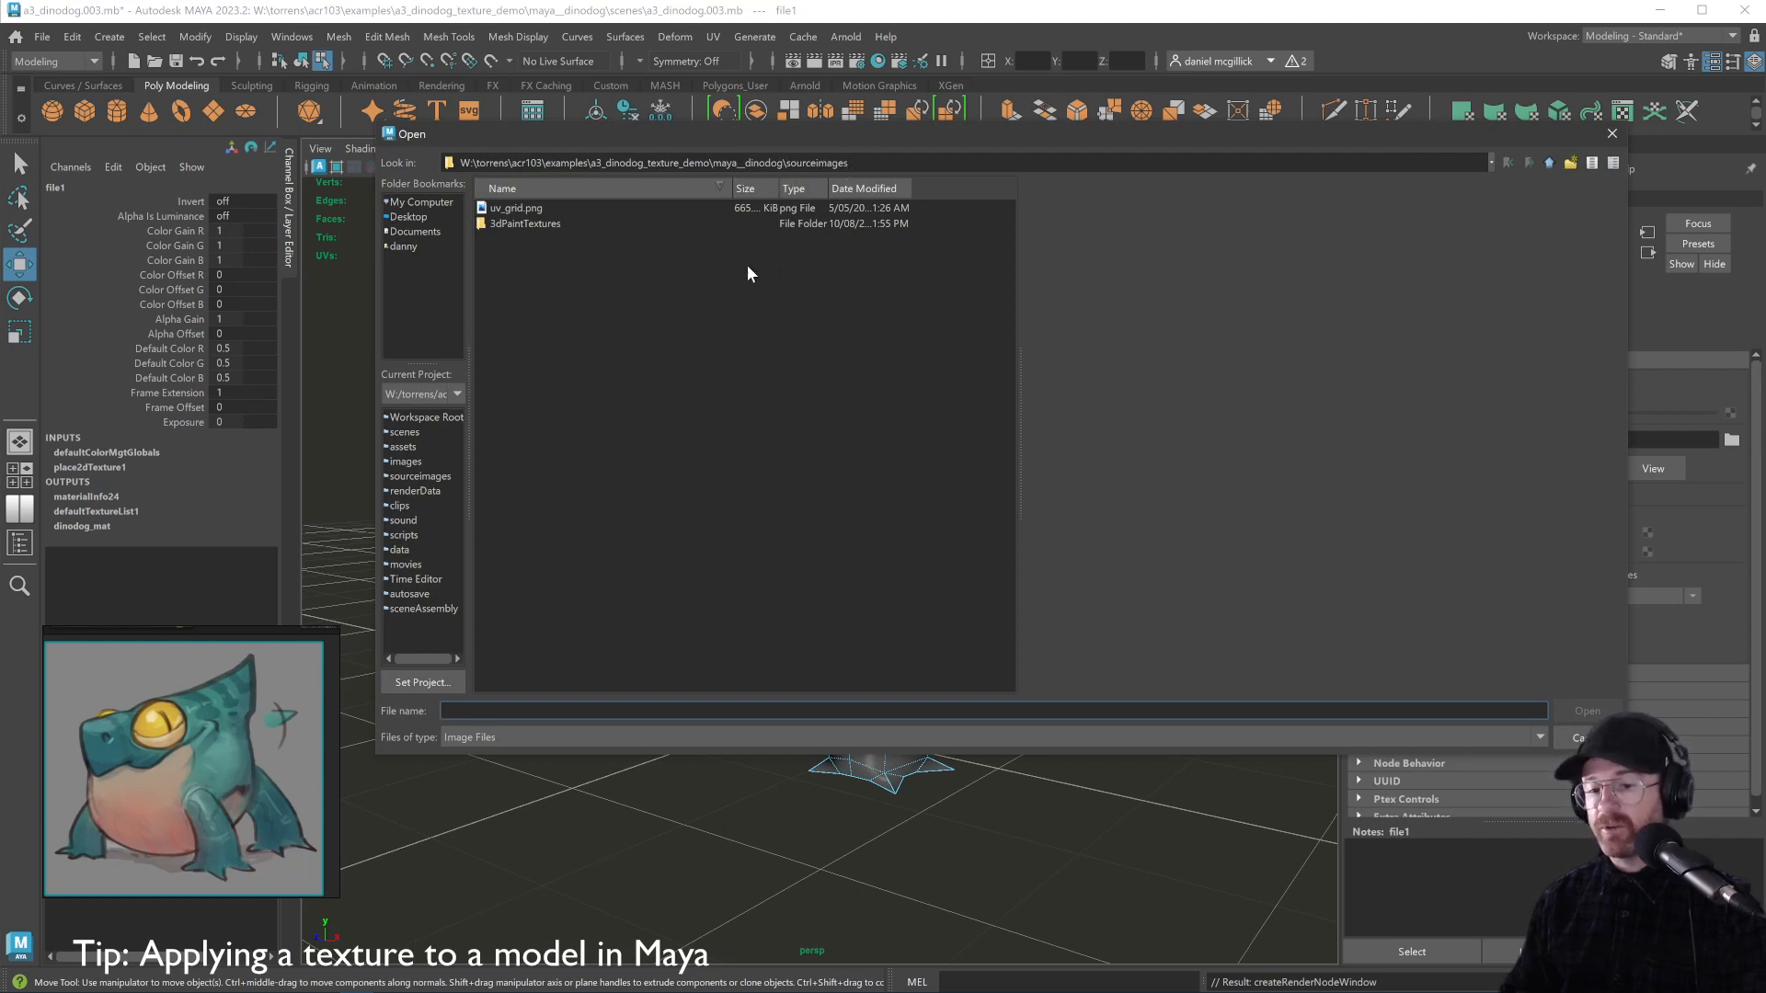
{"action": "left_click", "coordinate": [517, 207]}
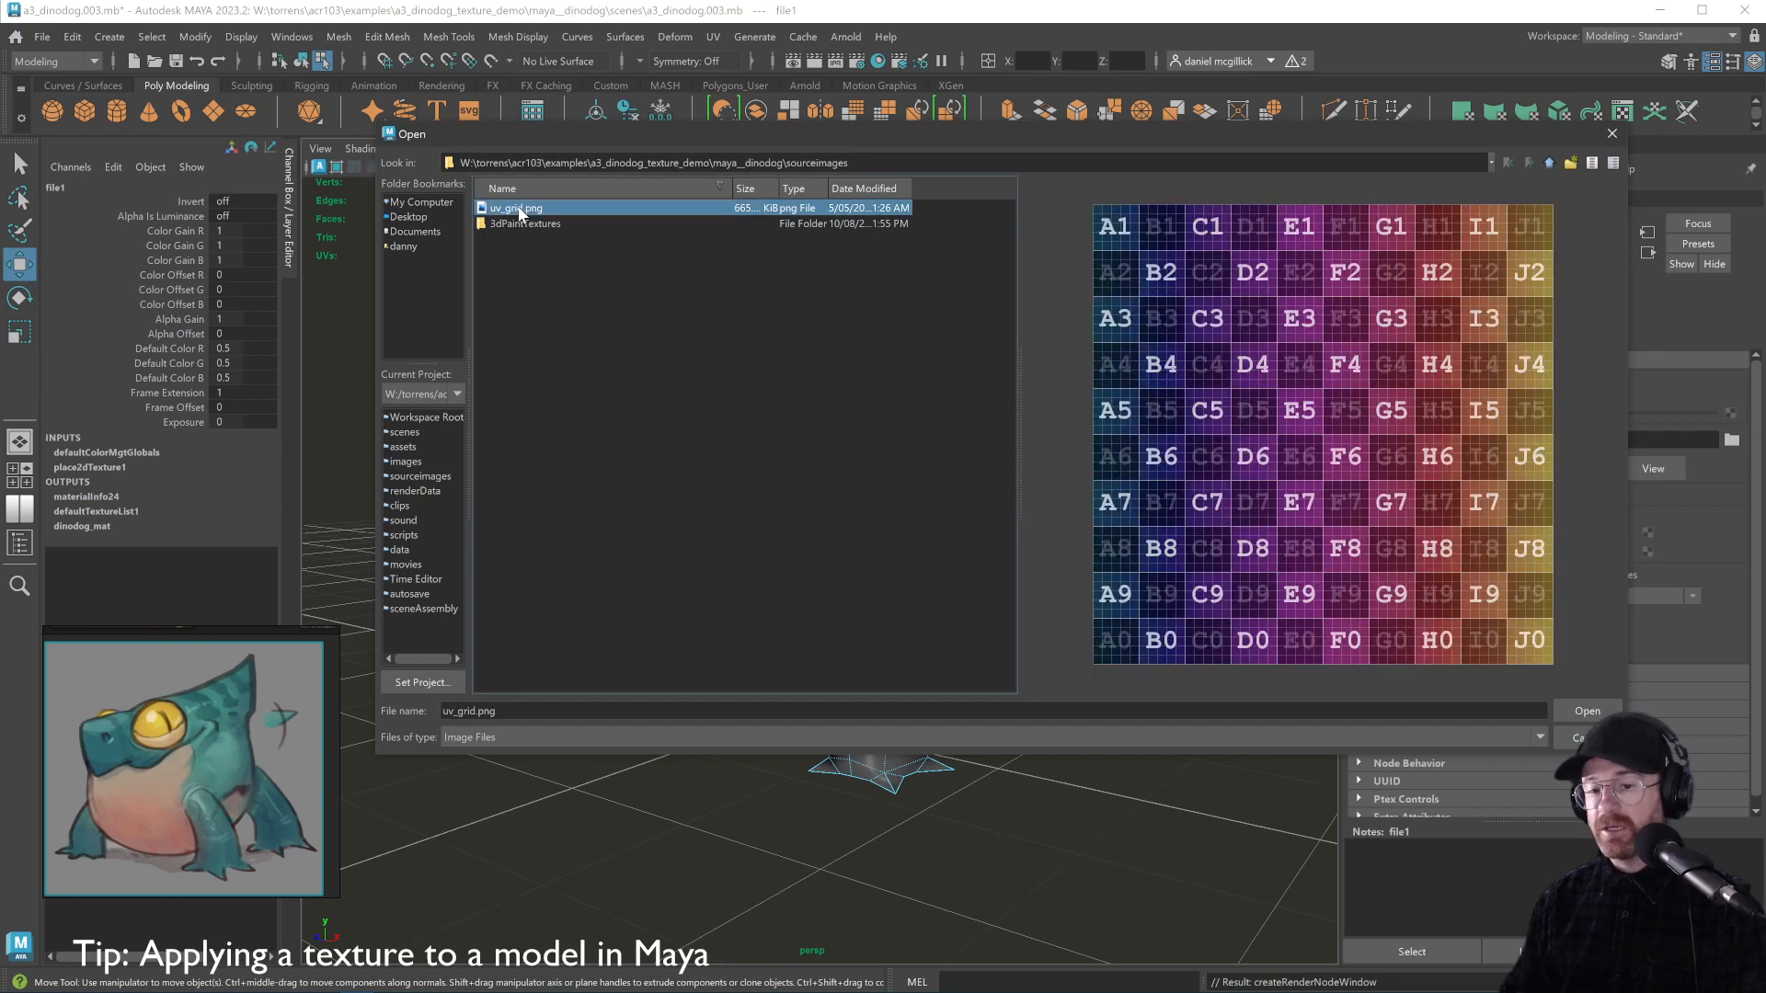
{"action": "left_click", "coordinate": [1580, 710]}
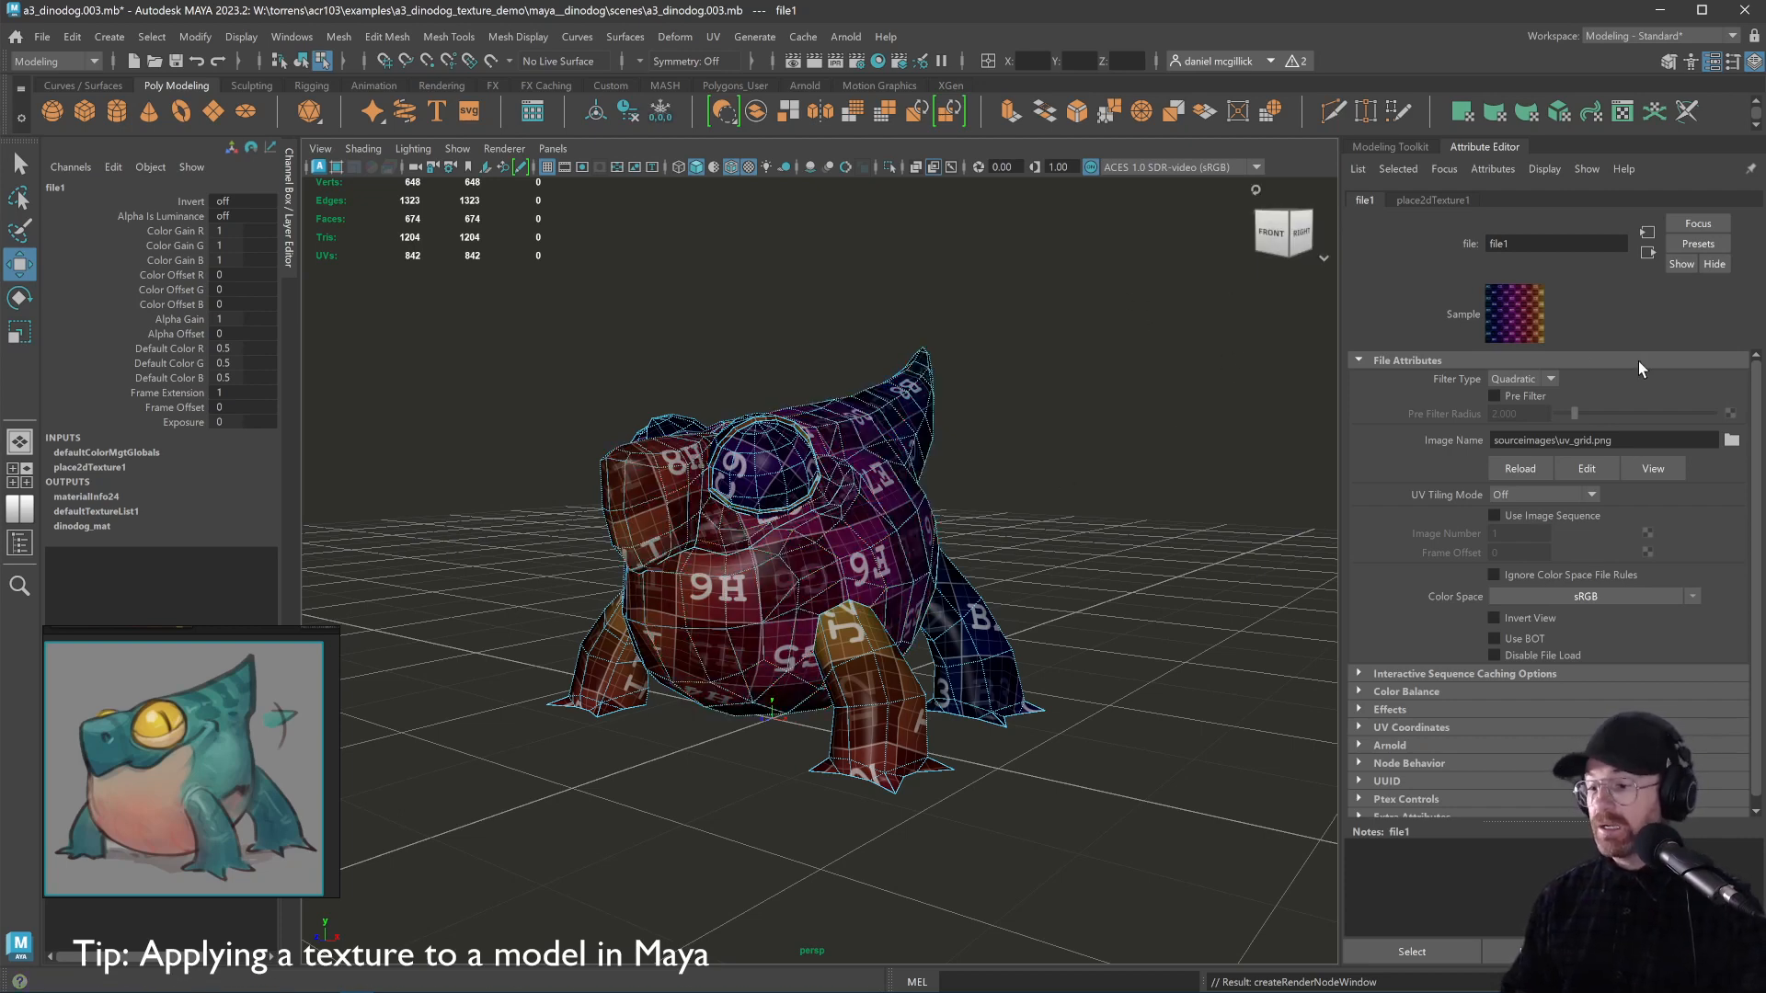
Replace file1's image with photoshop_dinodog\dinodog_texture.001.psd, two folders up
{"action": "left_click", "coordinate": [1732, 441]}
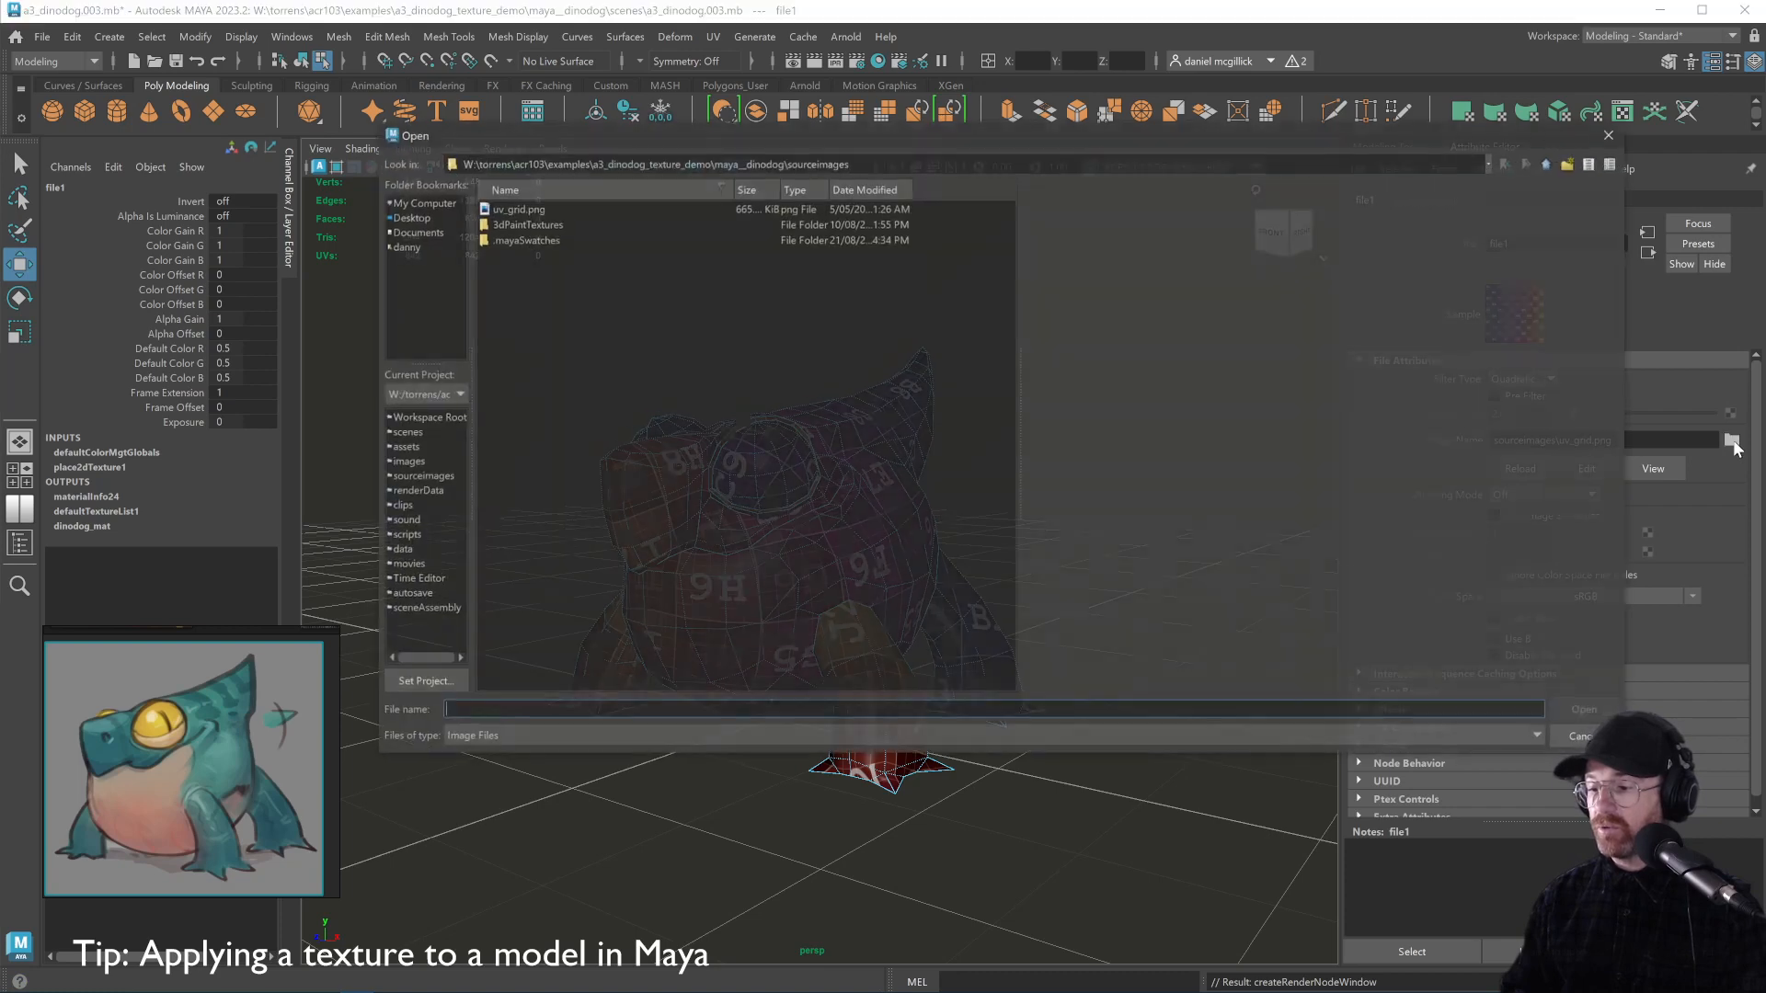
{"action": "left_click", "coordinate": [1549, 164]}
{"action": "left_click", "coordinate": [1549, 164]}
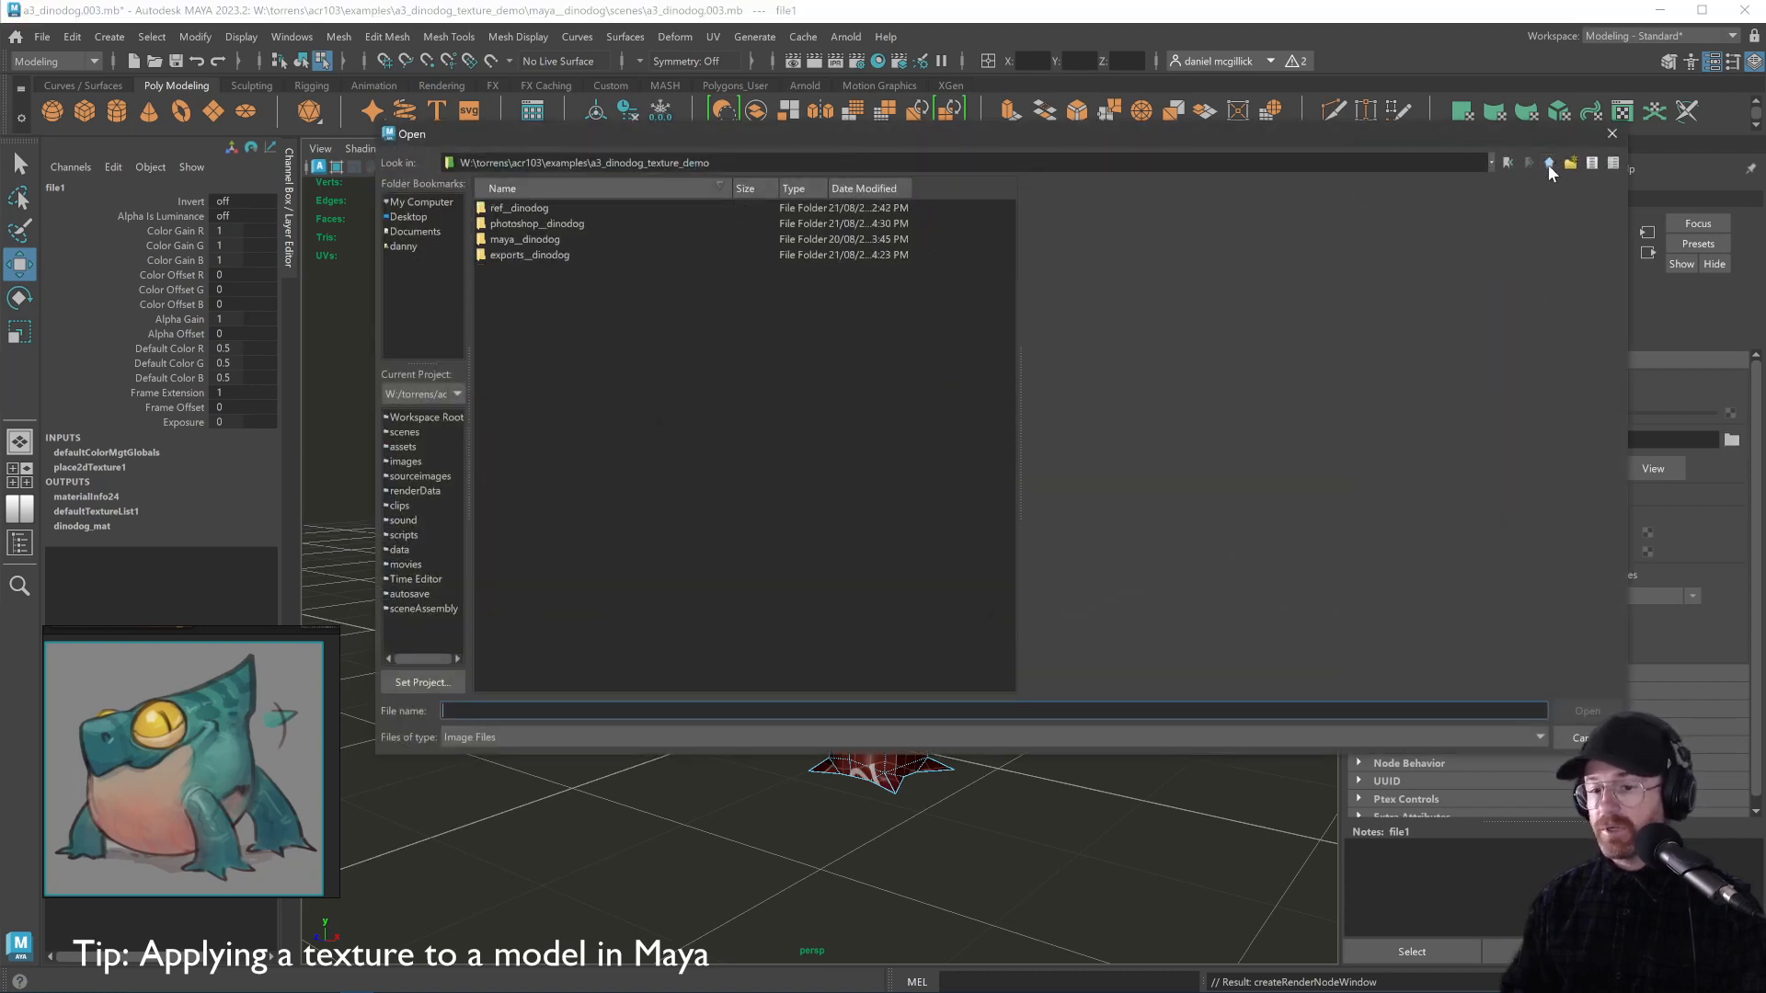
{"action": "double_click", "coordinate": [515, 224]}
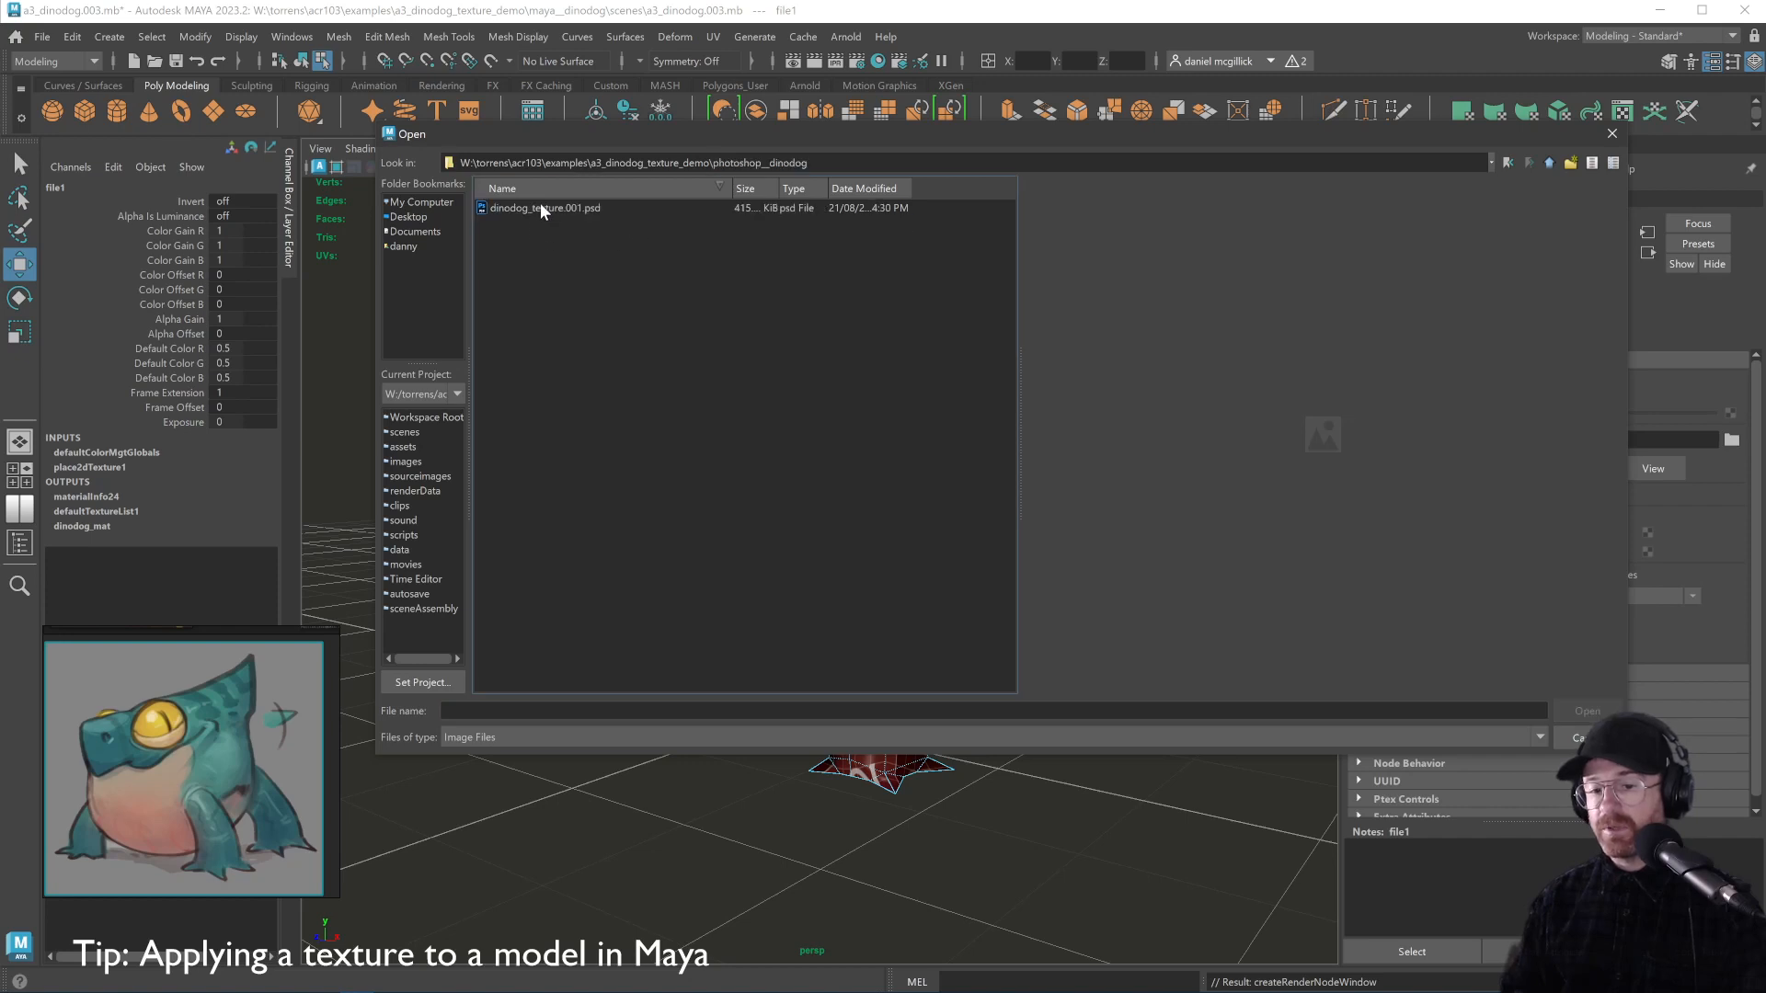
{"action": "left_click", "coordinate": [540, 208]}
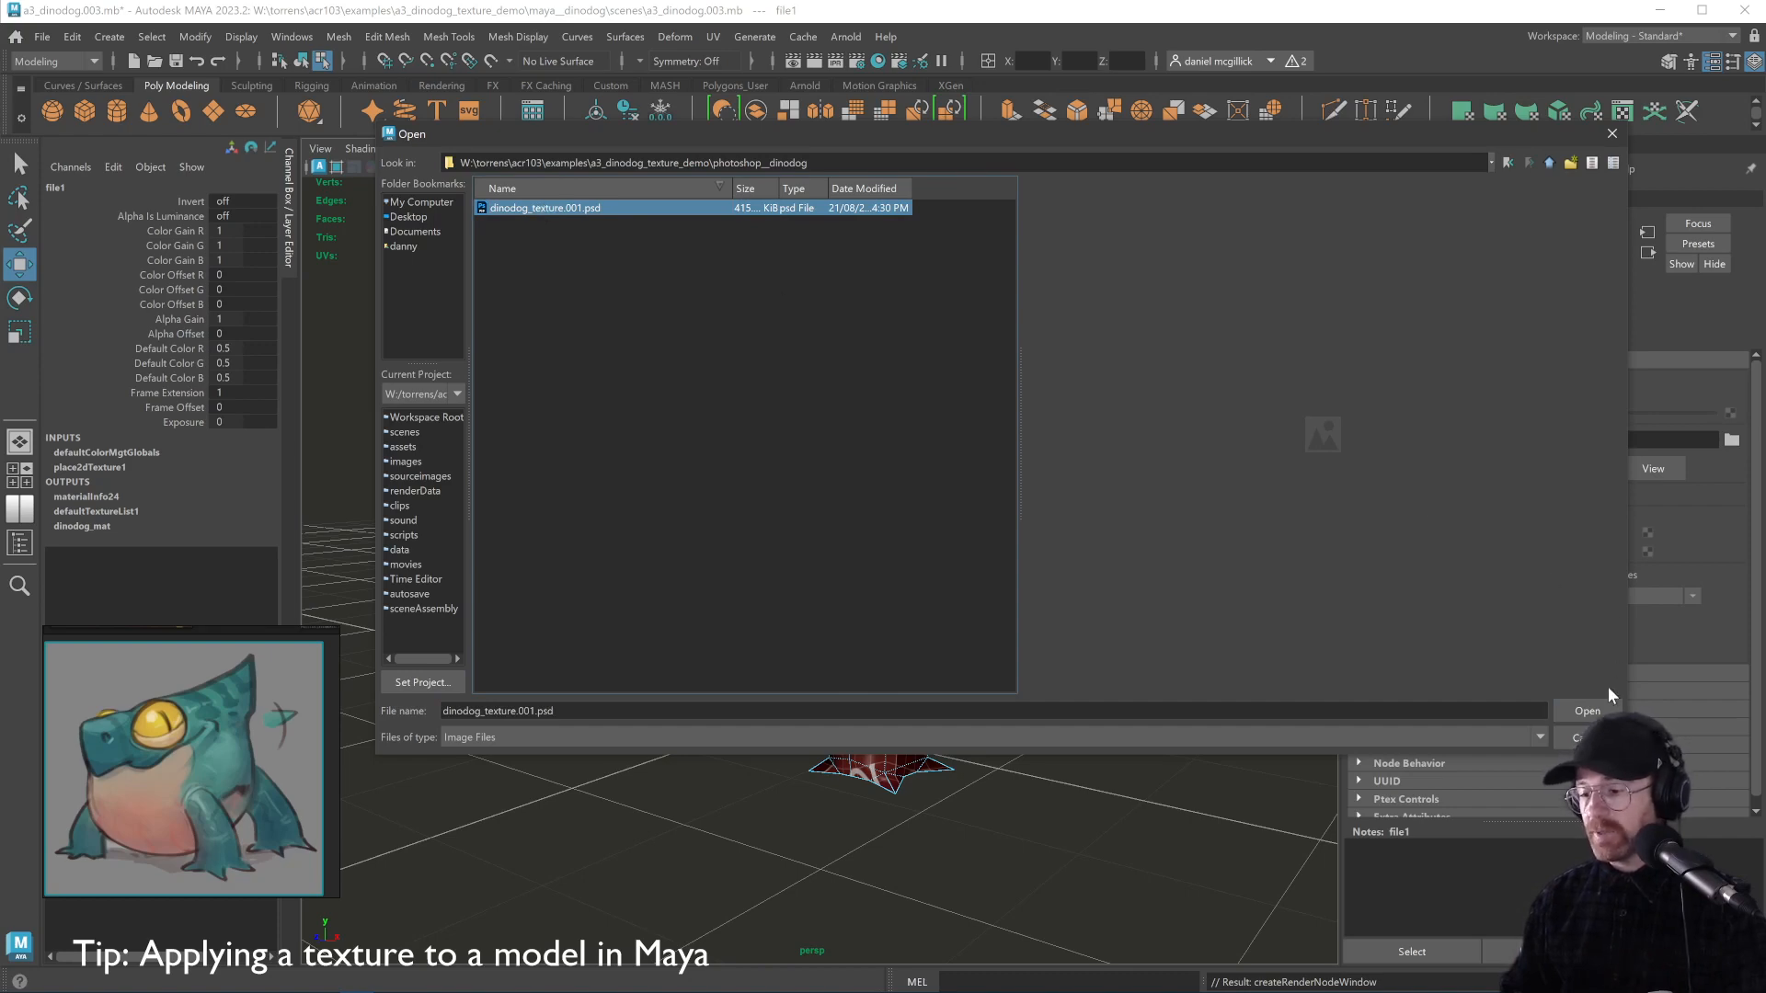
{"action": "left_click", "coordinate": [1590, 709]}
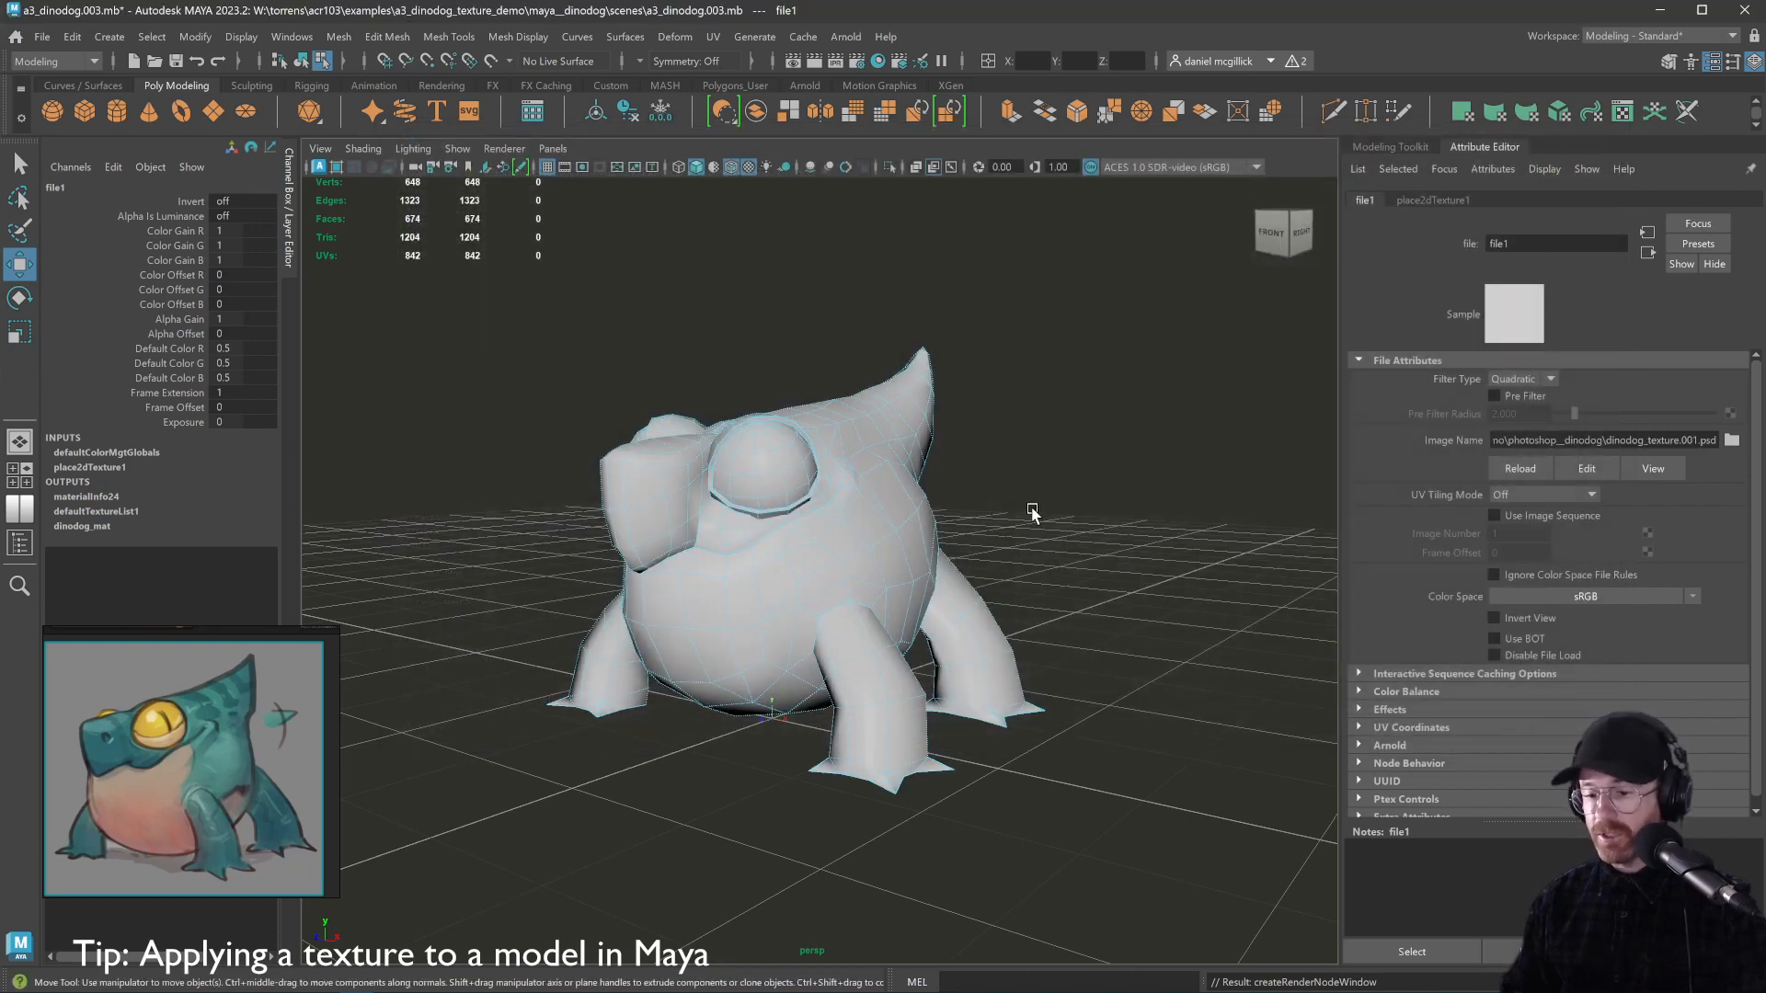
{"action": "key", "text": "alt+Tab"}
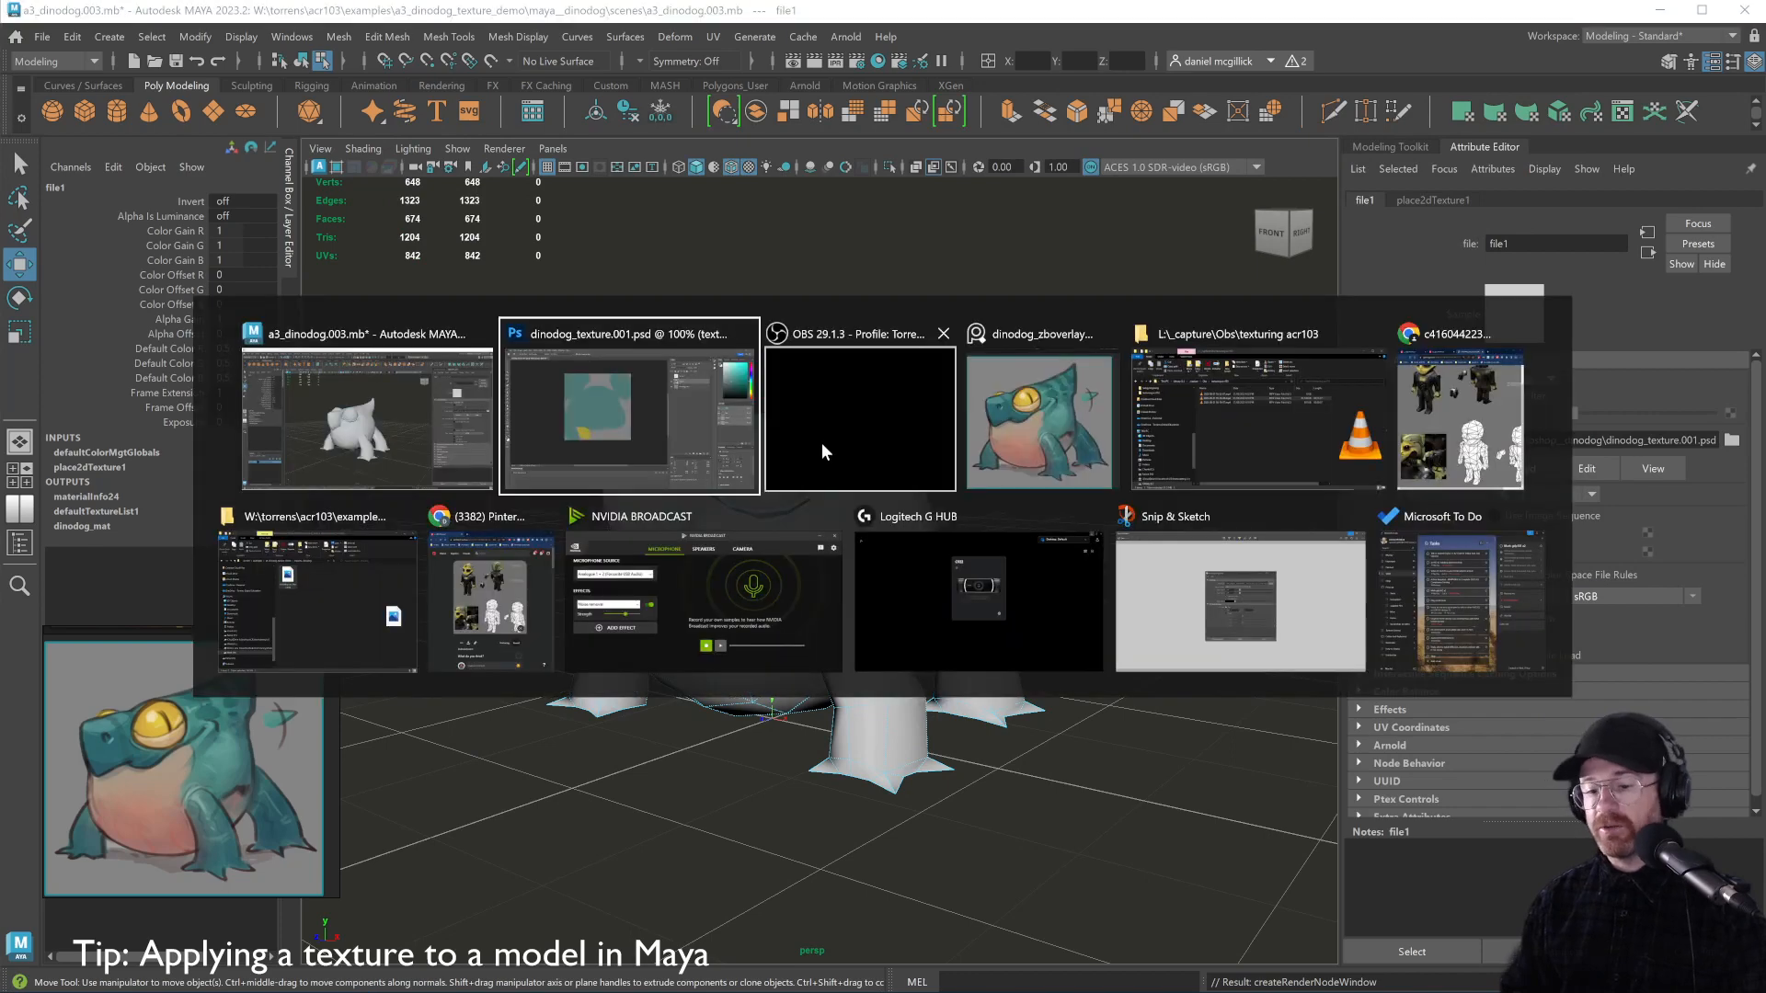
Back in Photoshop, open Edit > Preferences > Export showing PNG Quick Export
{"action": "left_click", "coordinate": [654, 388]}
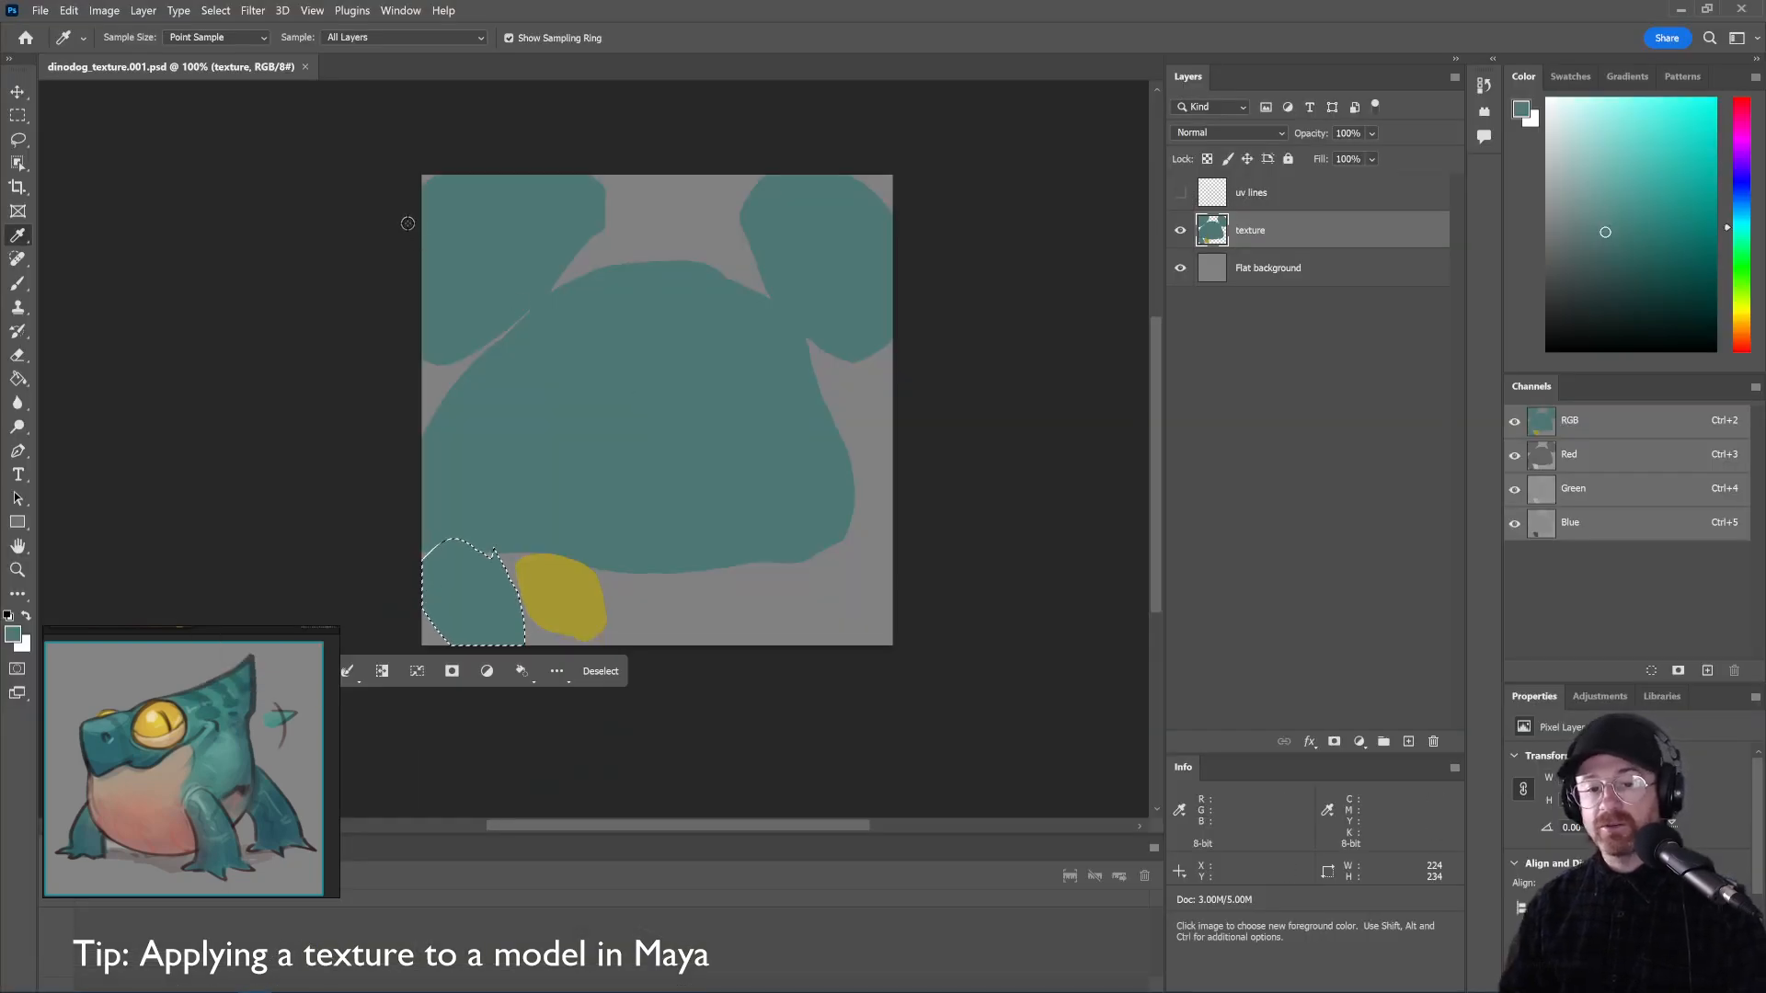
{"action": "left_click", "coordinate": [42, 11]}
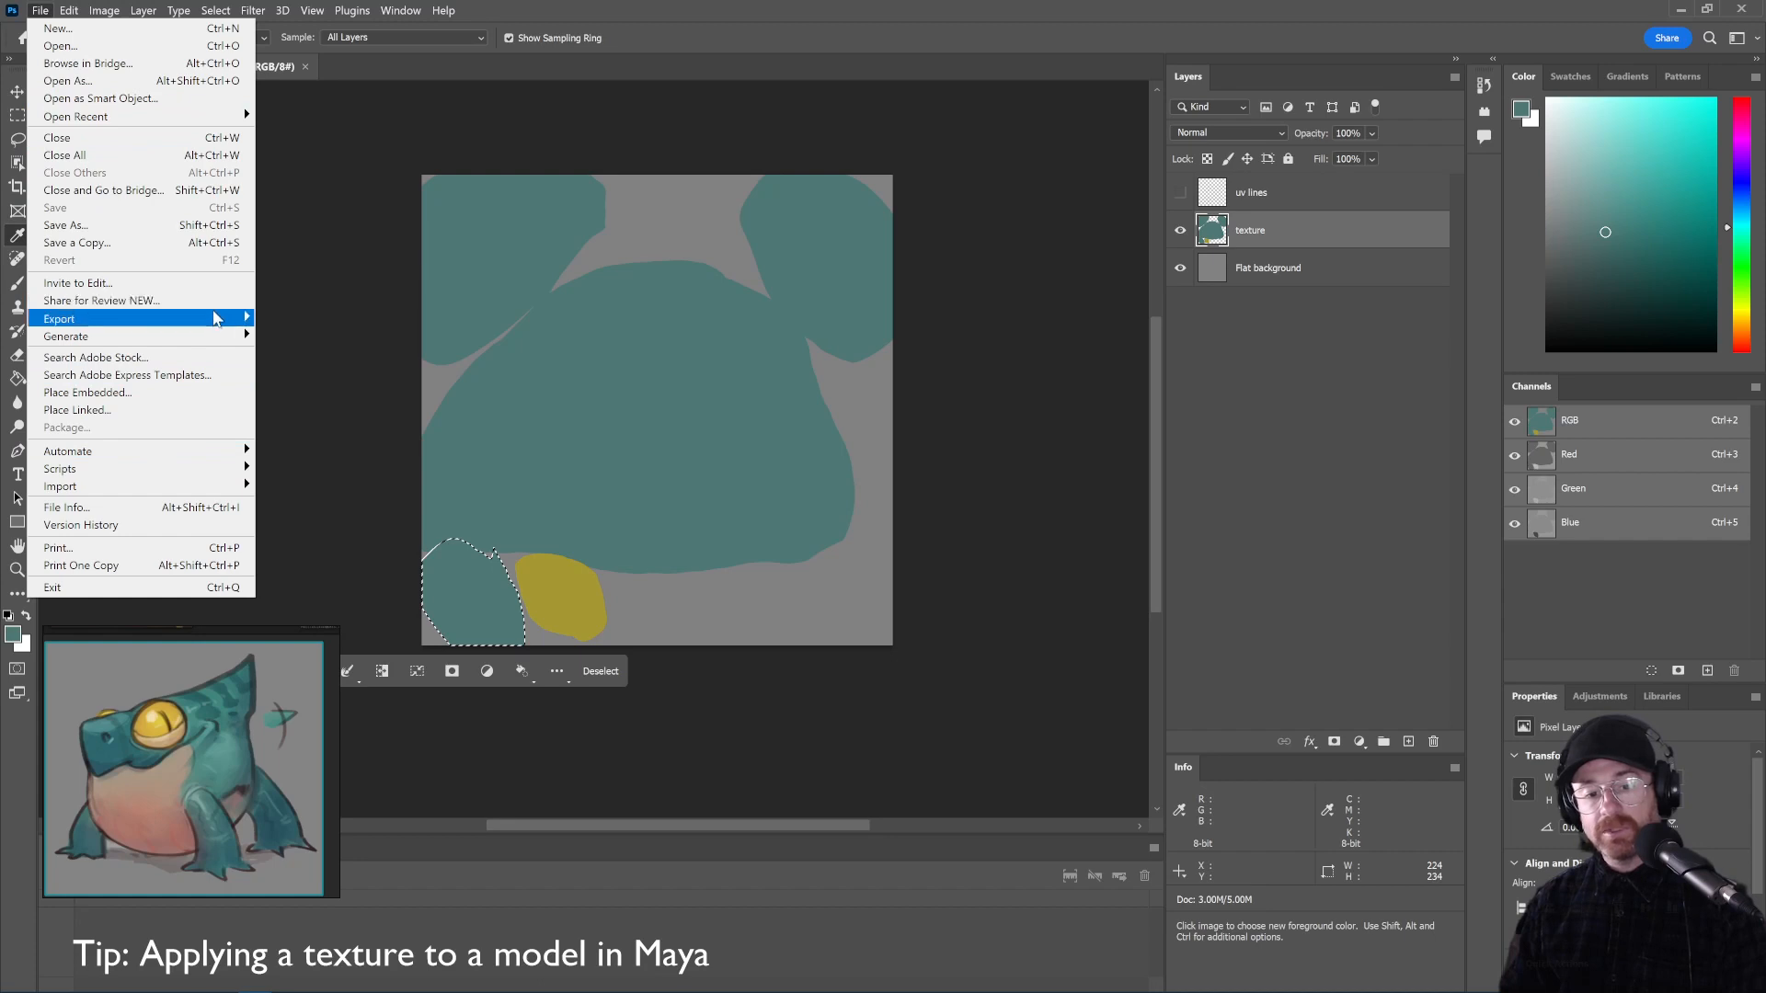
{"action": "mouse_move", "coordinate": [216, 318]}
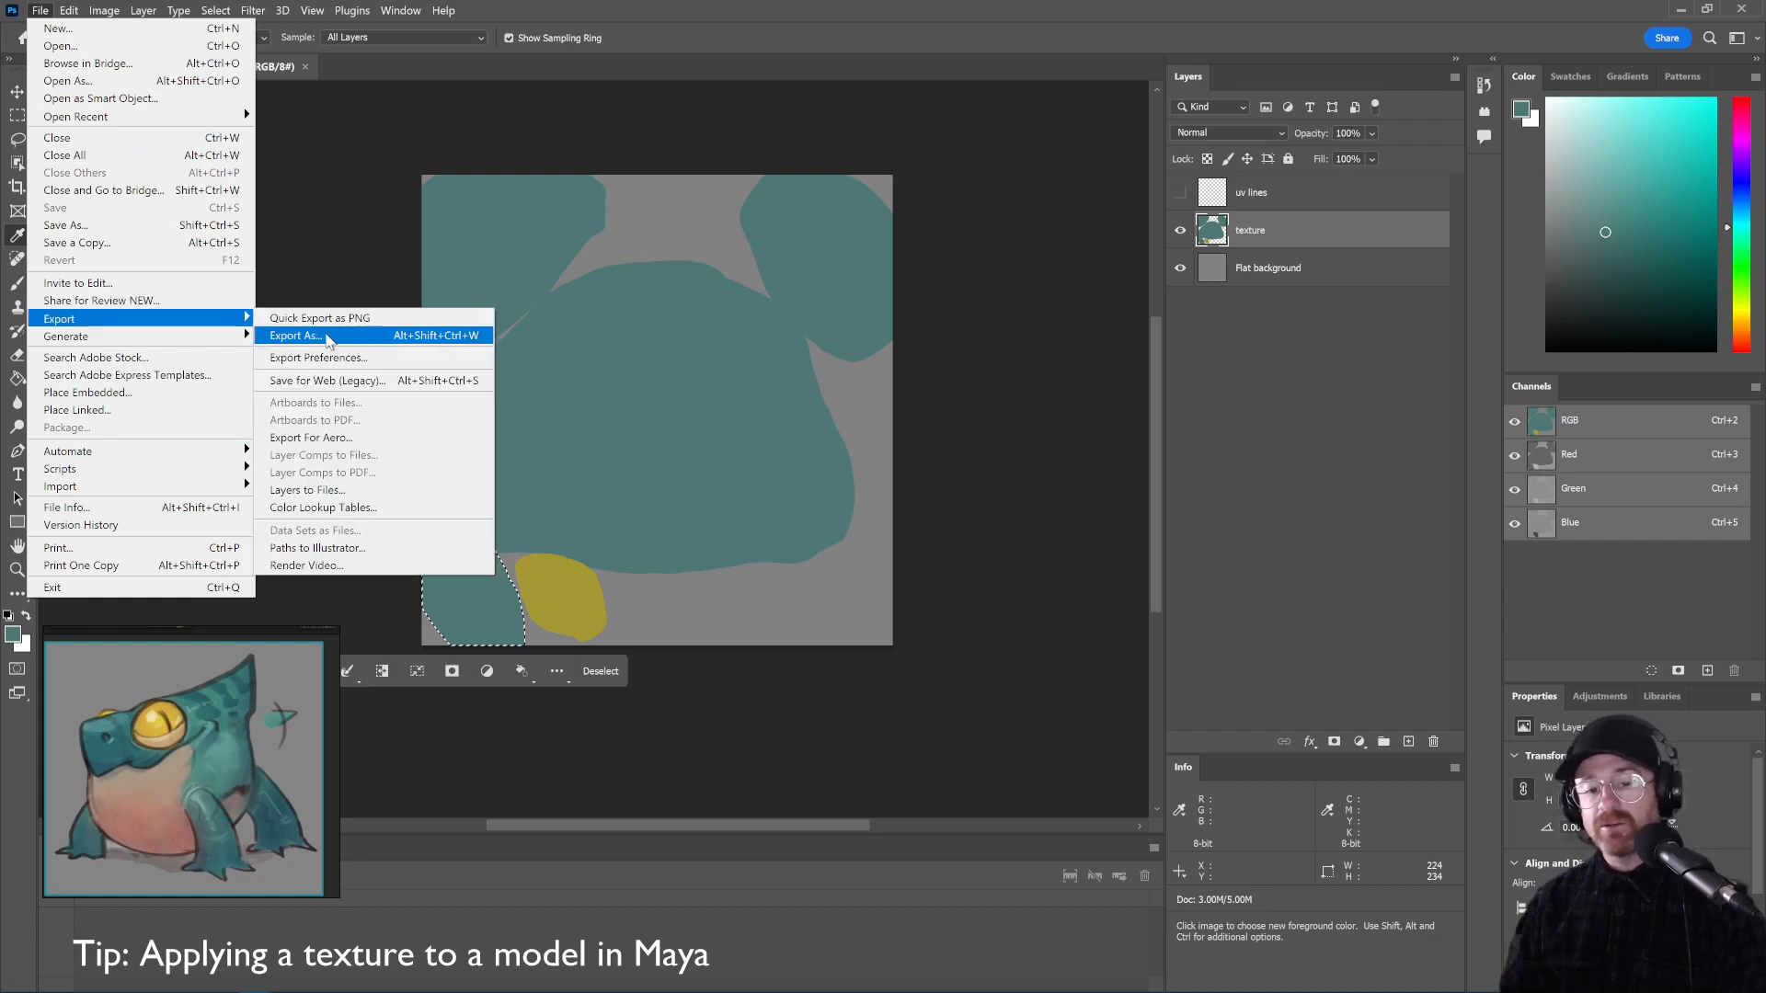
{"action": "left_click", "coordinate": [321, 358]}
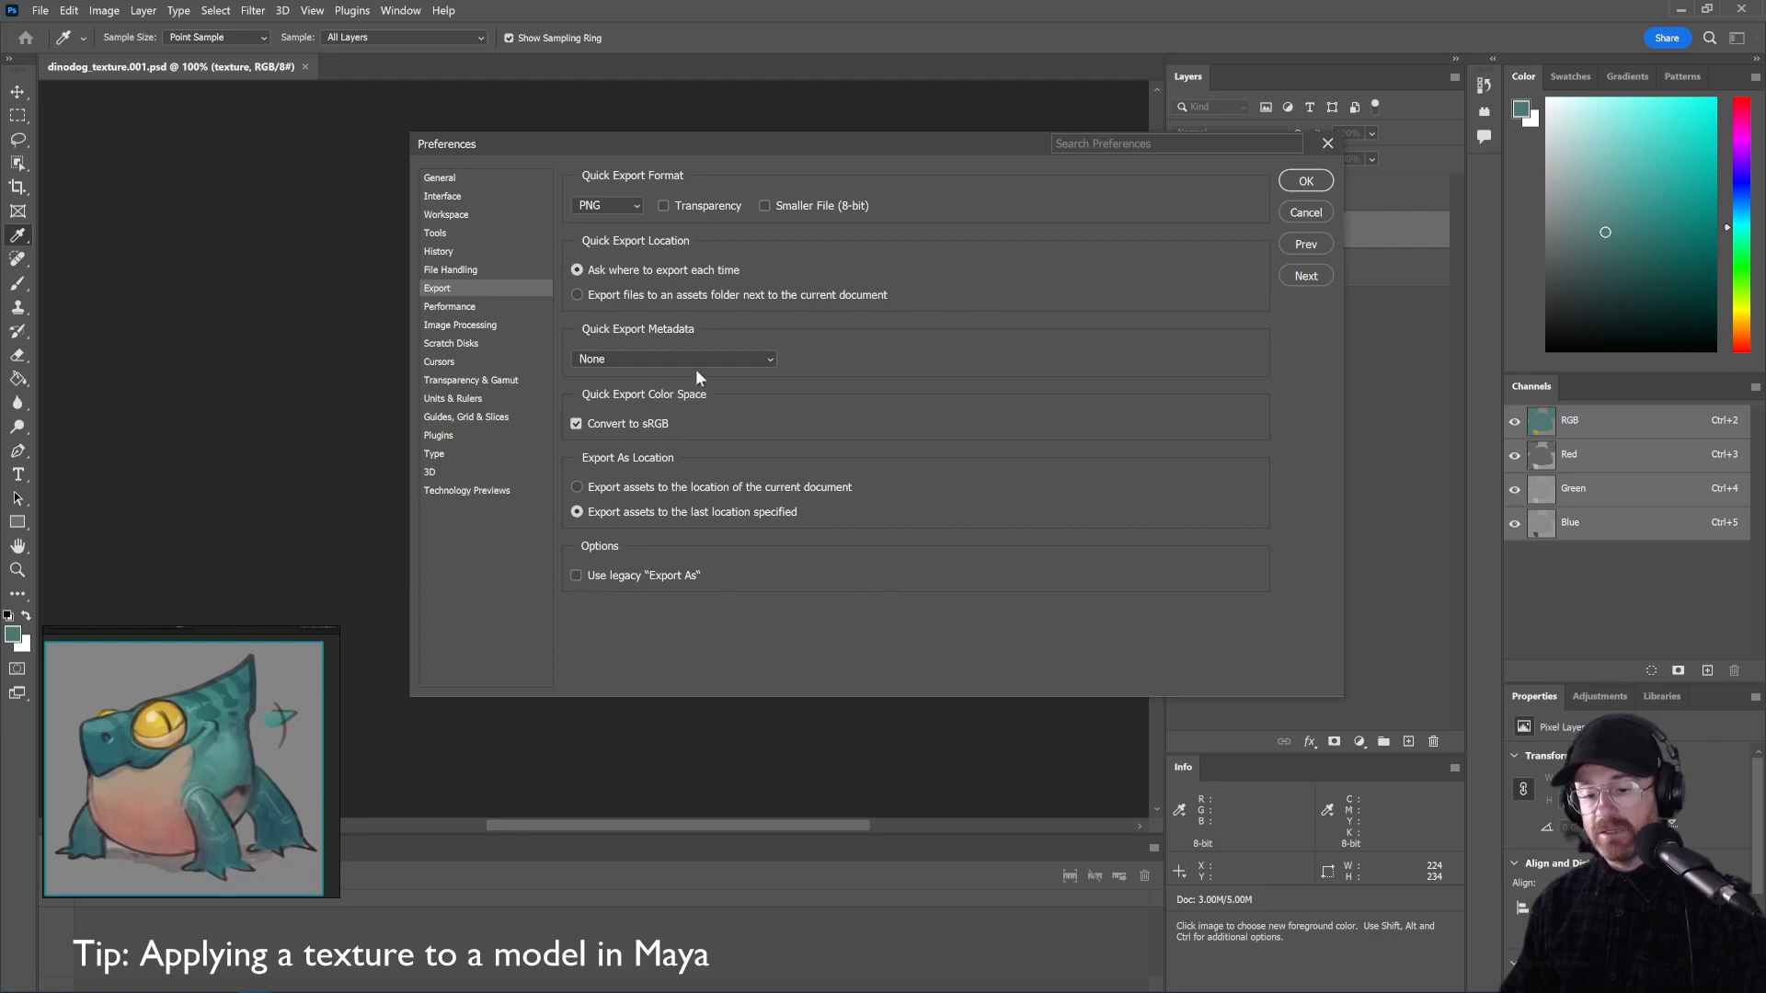
Snip the Export preferences dialog with Win+Shift+S, view it, then minimize Snip & Sketch
{"action": "key", "text": "super+shift+s"}
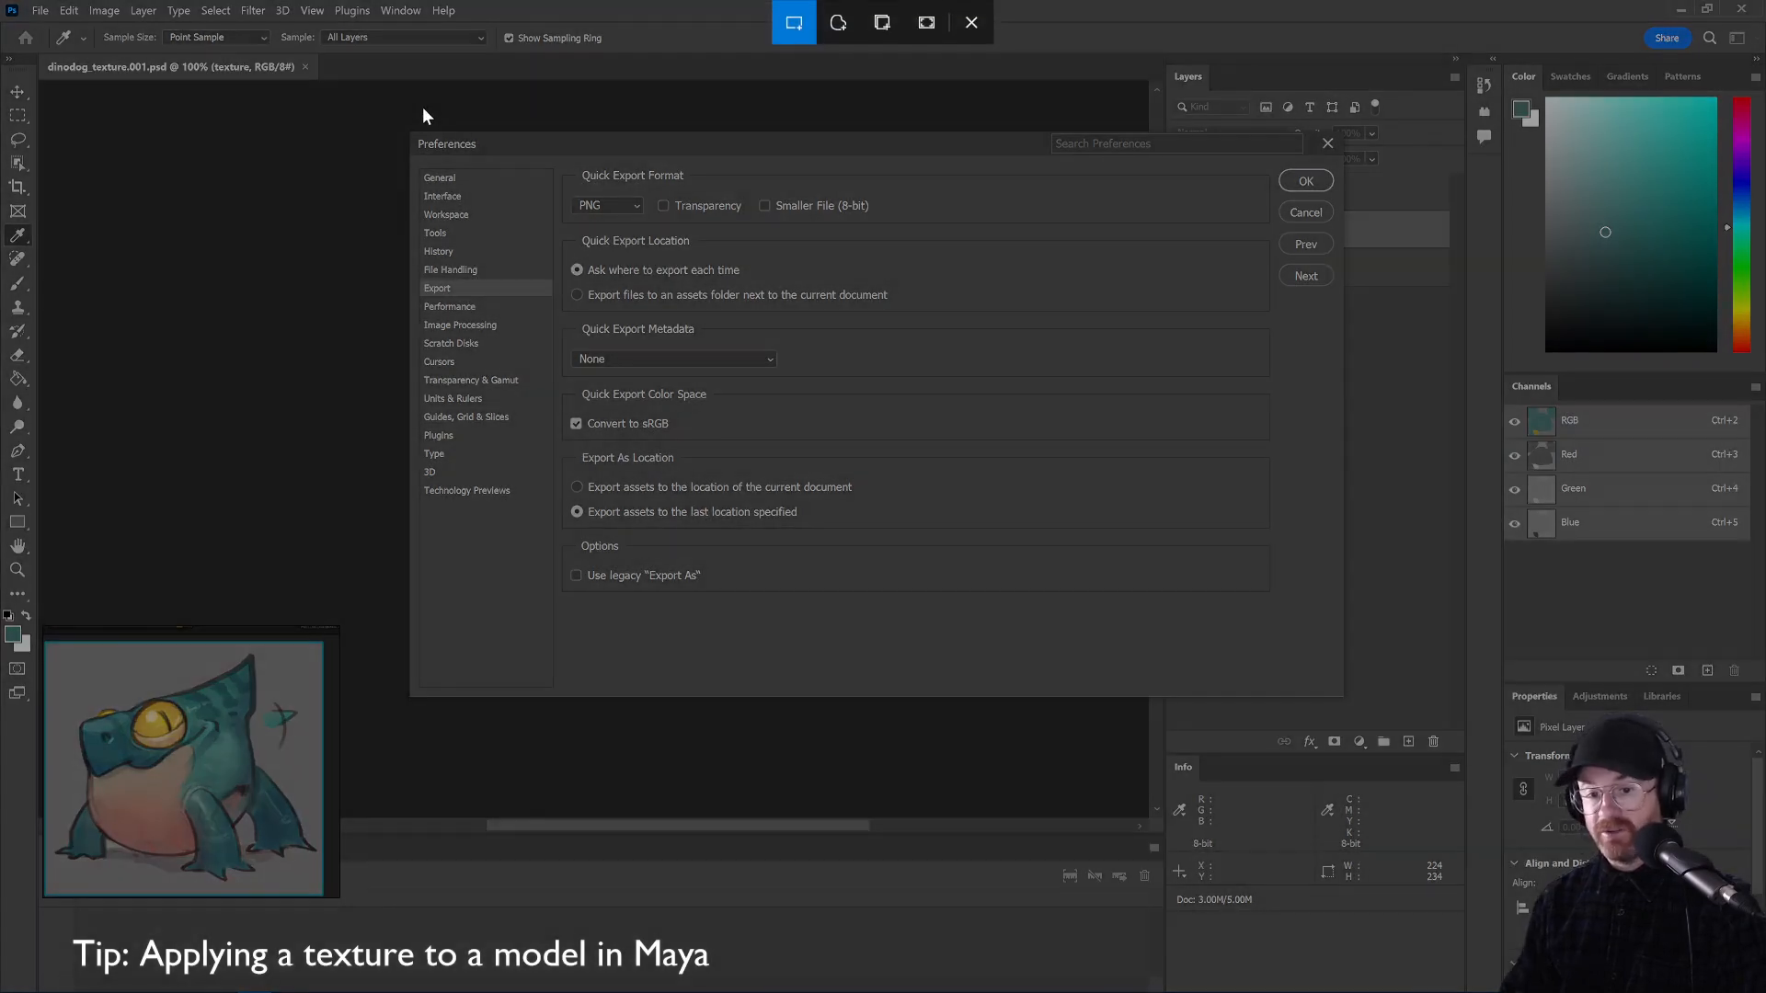
{"action": "left_click_drag", "start_coordinate": [410, 131], "coordinate": [1343, 599]}
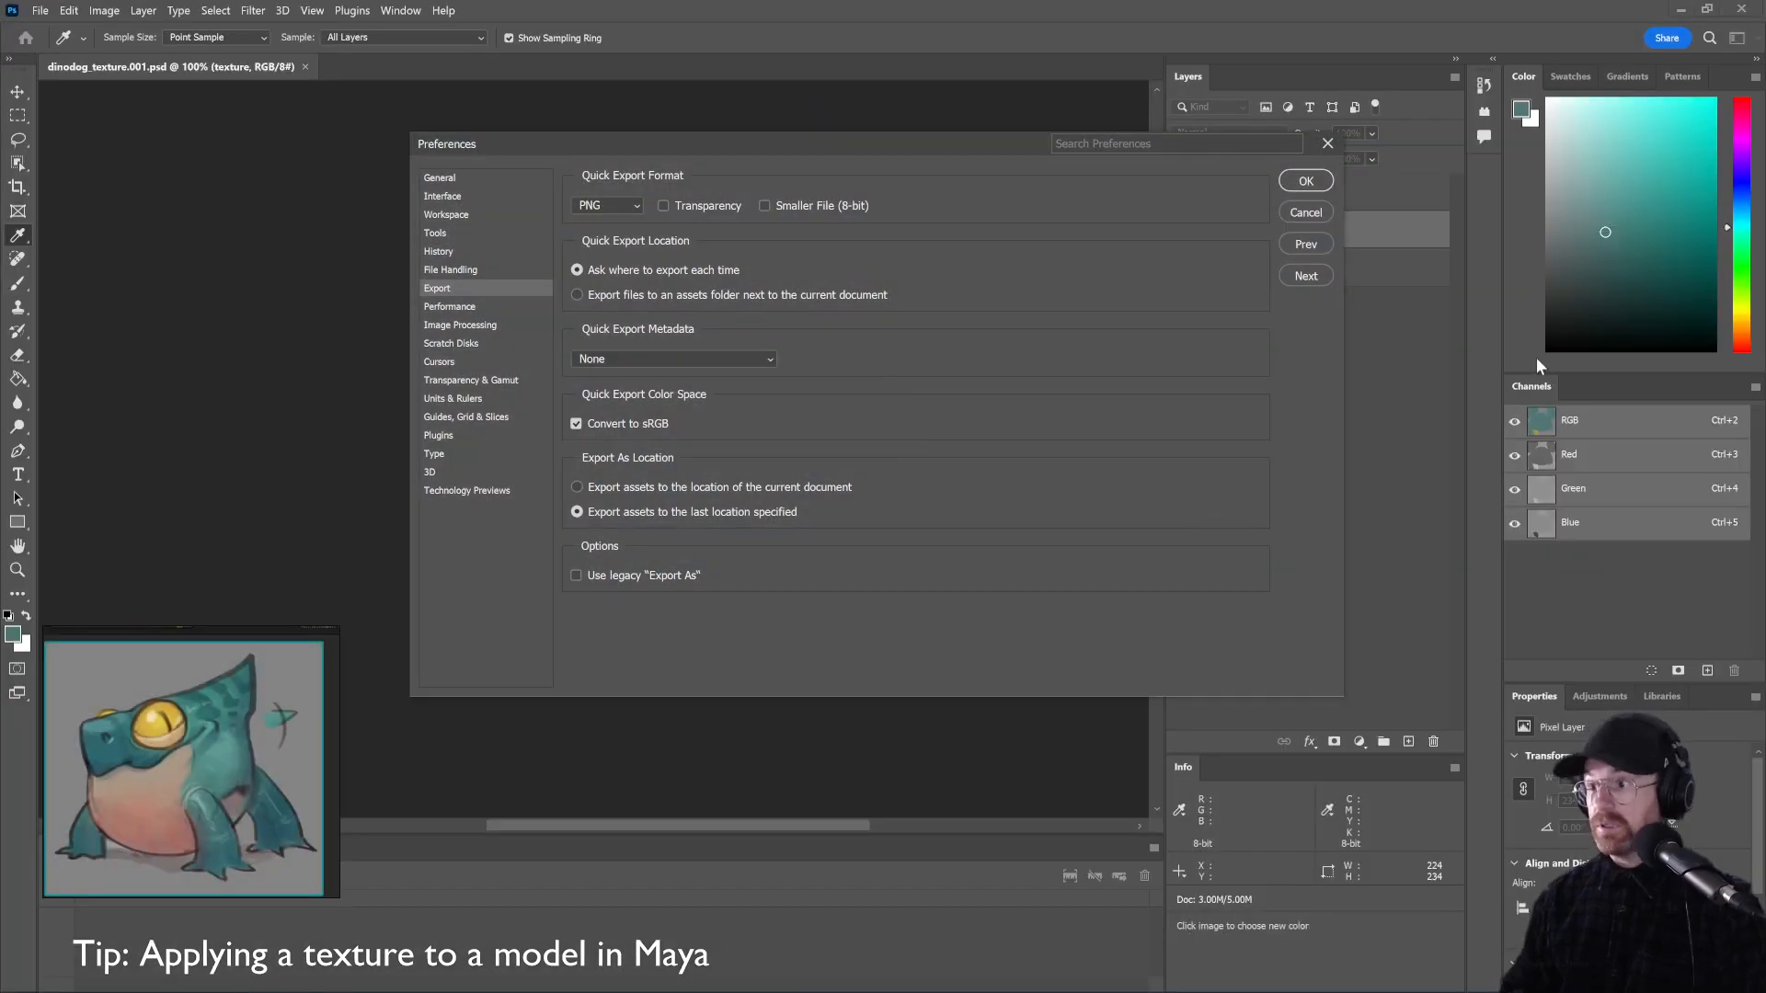
{"action": "left_click", "coordinate": [1527, 149]}
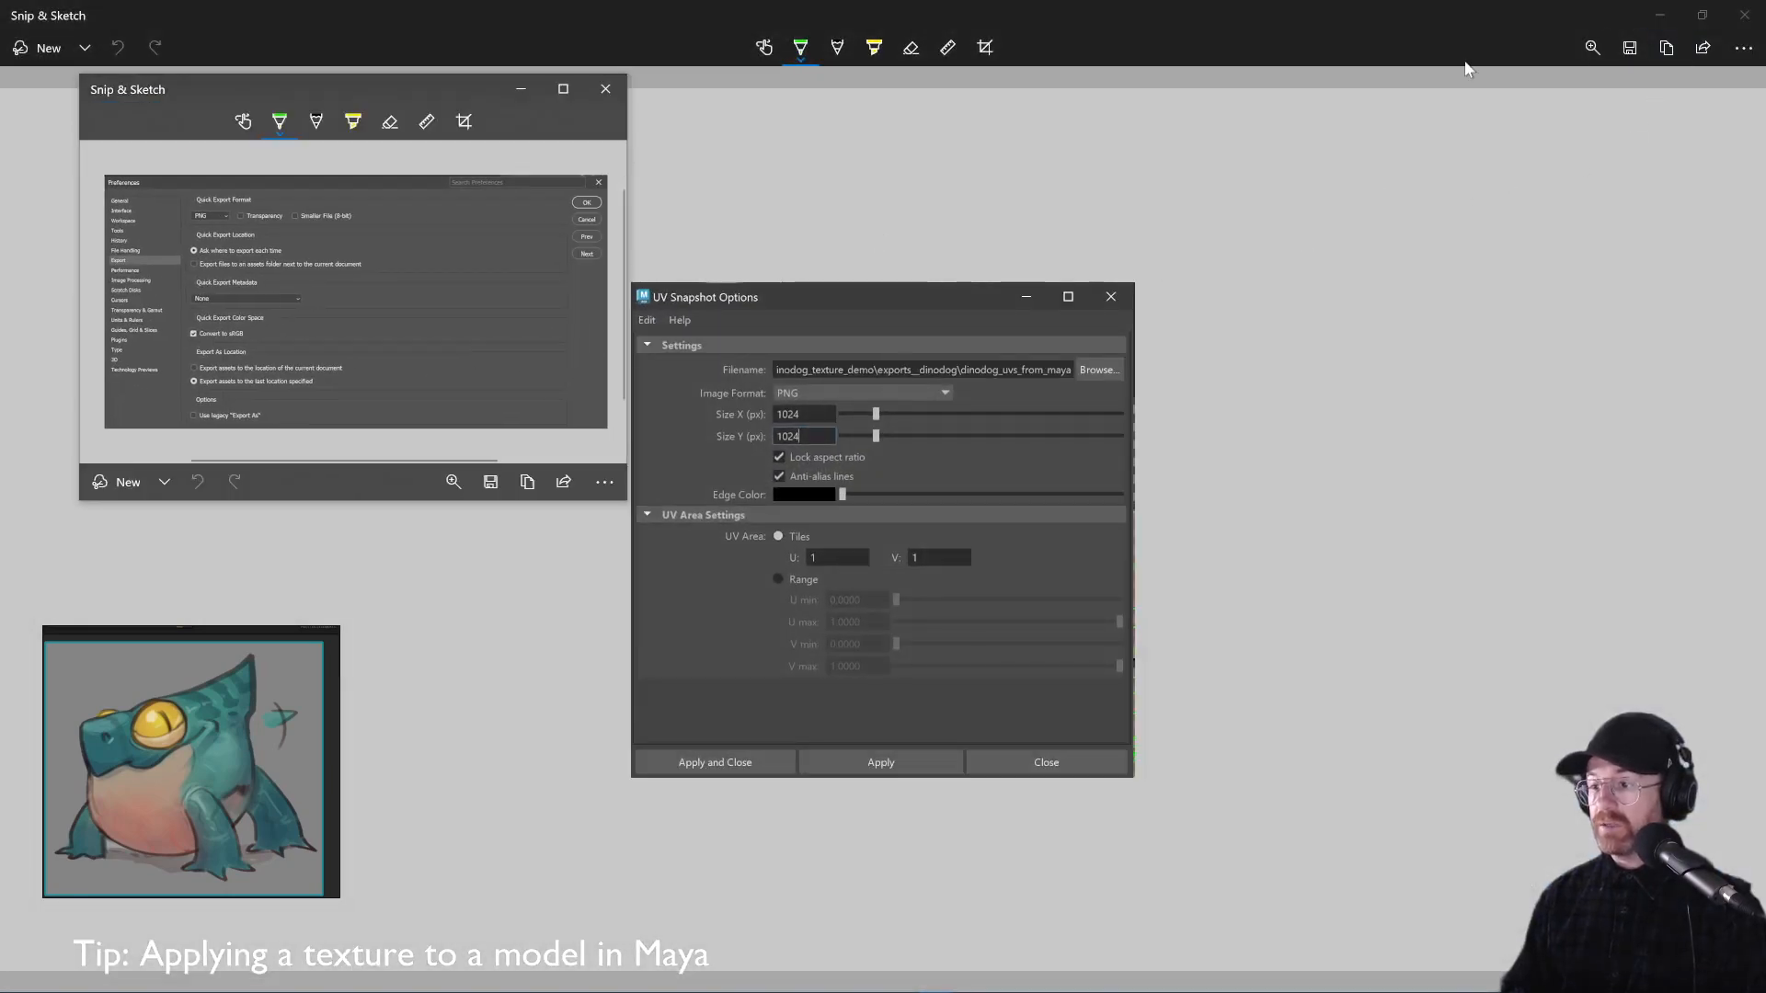
{"action": "left_click", "coordinate": [518, 88]}
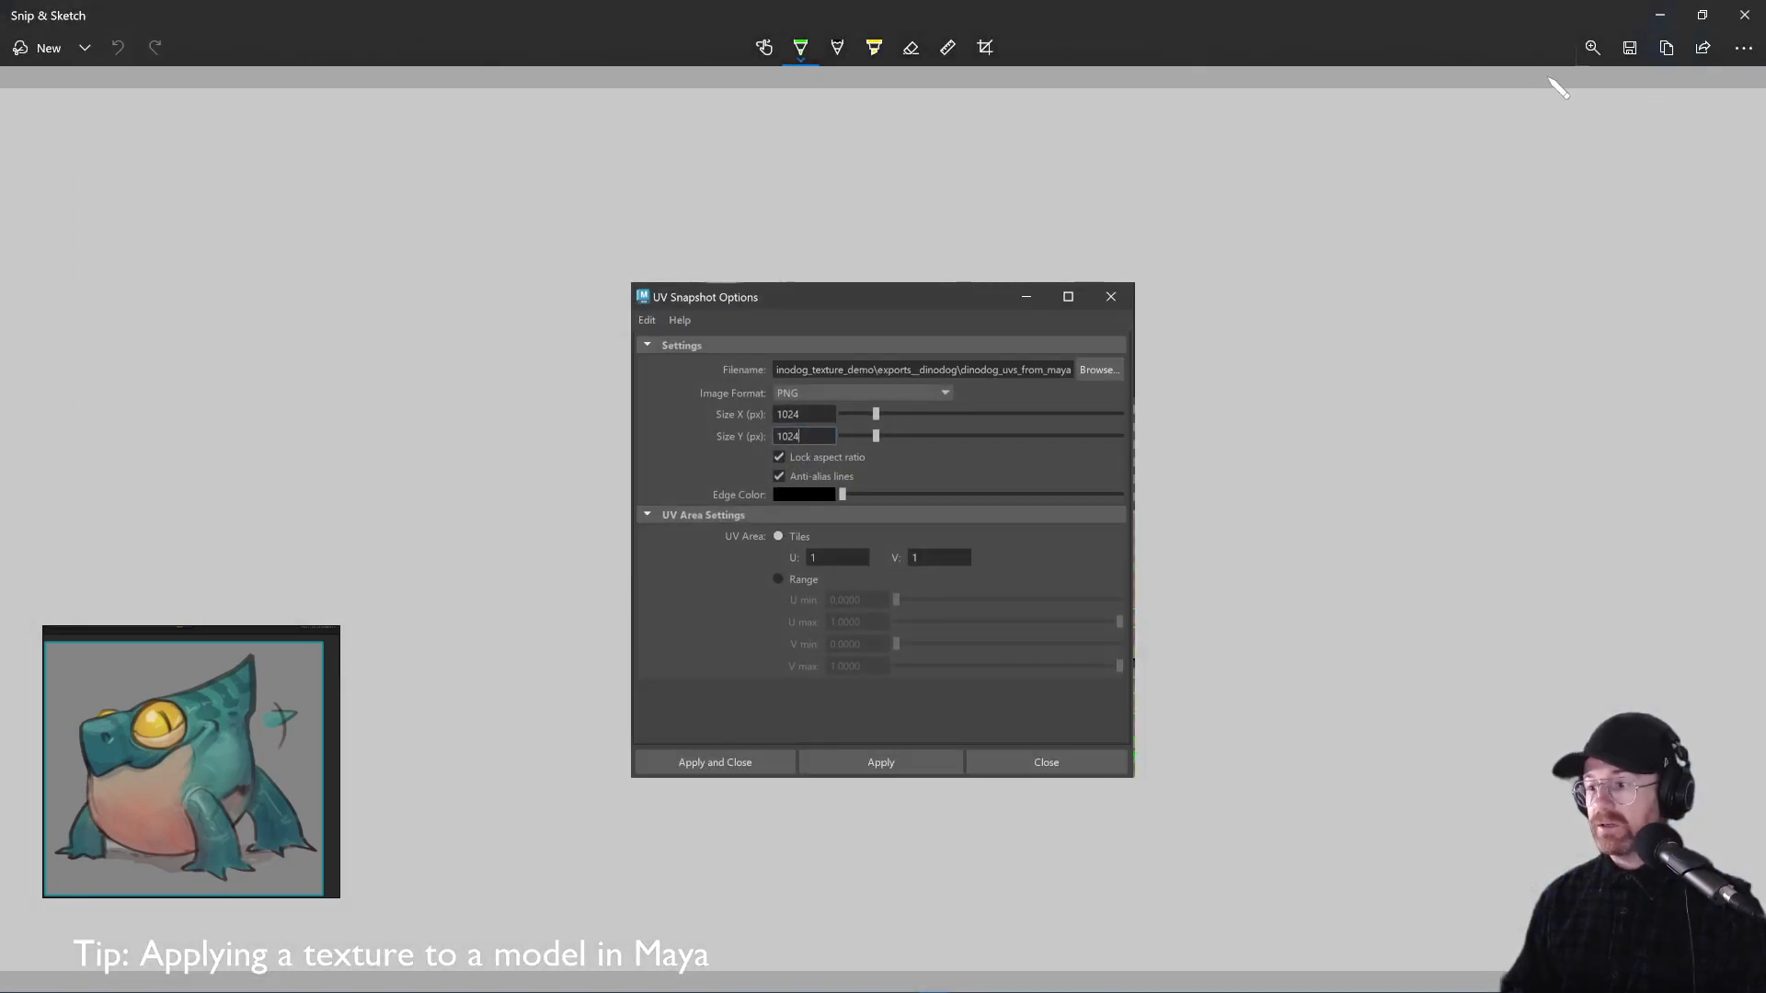
{"action": "left_click", "coordinate": [1660, 15]}
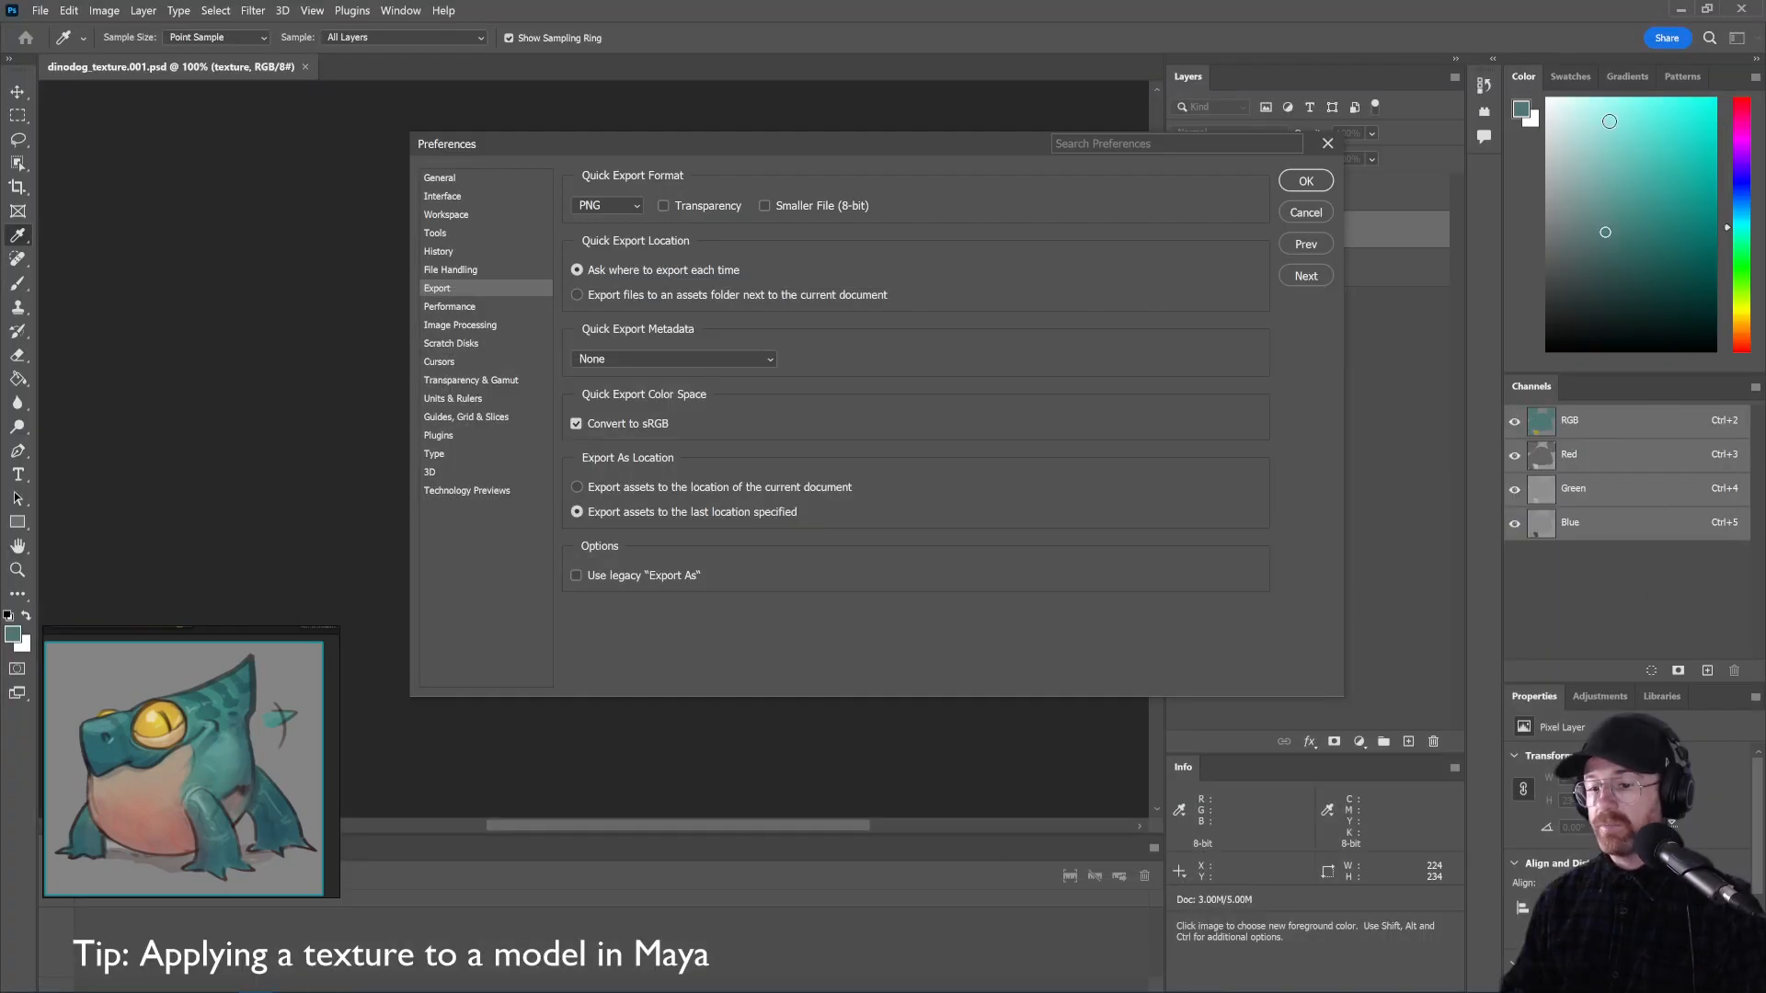
Close Preferences and set File > Export As to PNG at 1024 x 1024 with Transparency off
{"action": "left_click", "coordinate": [1304, 182]}
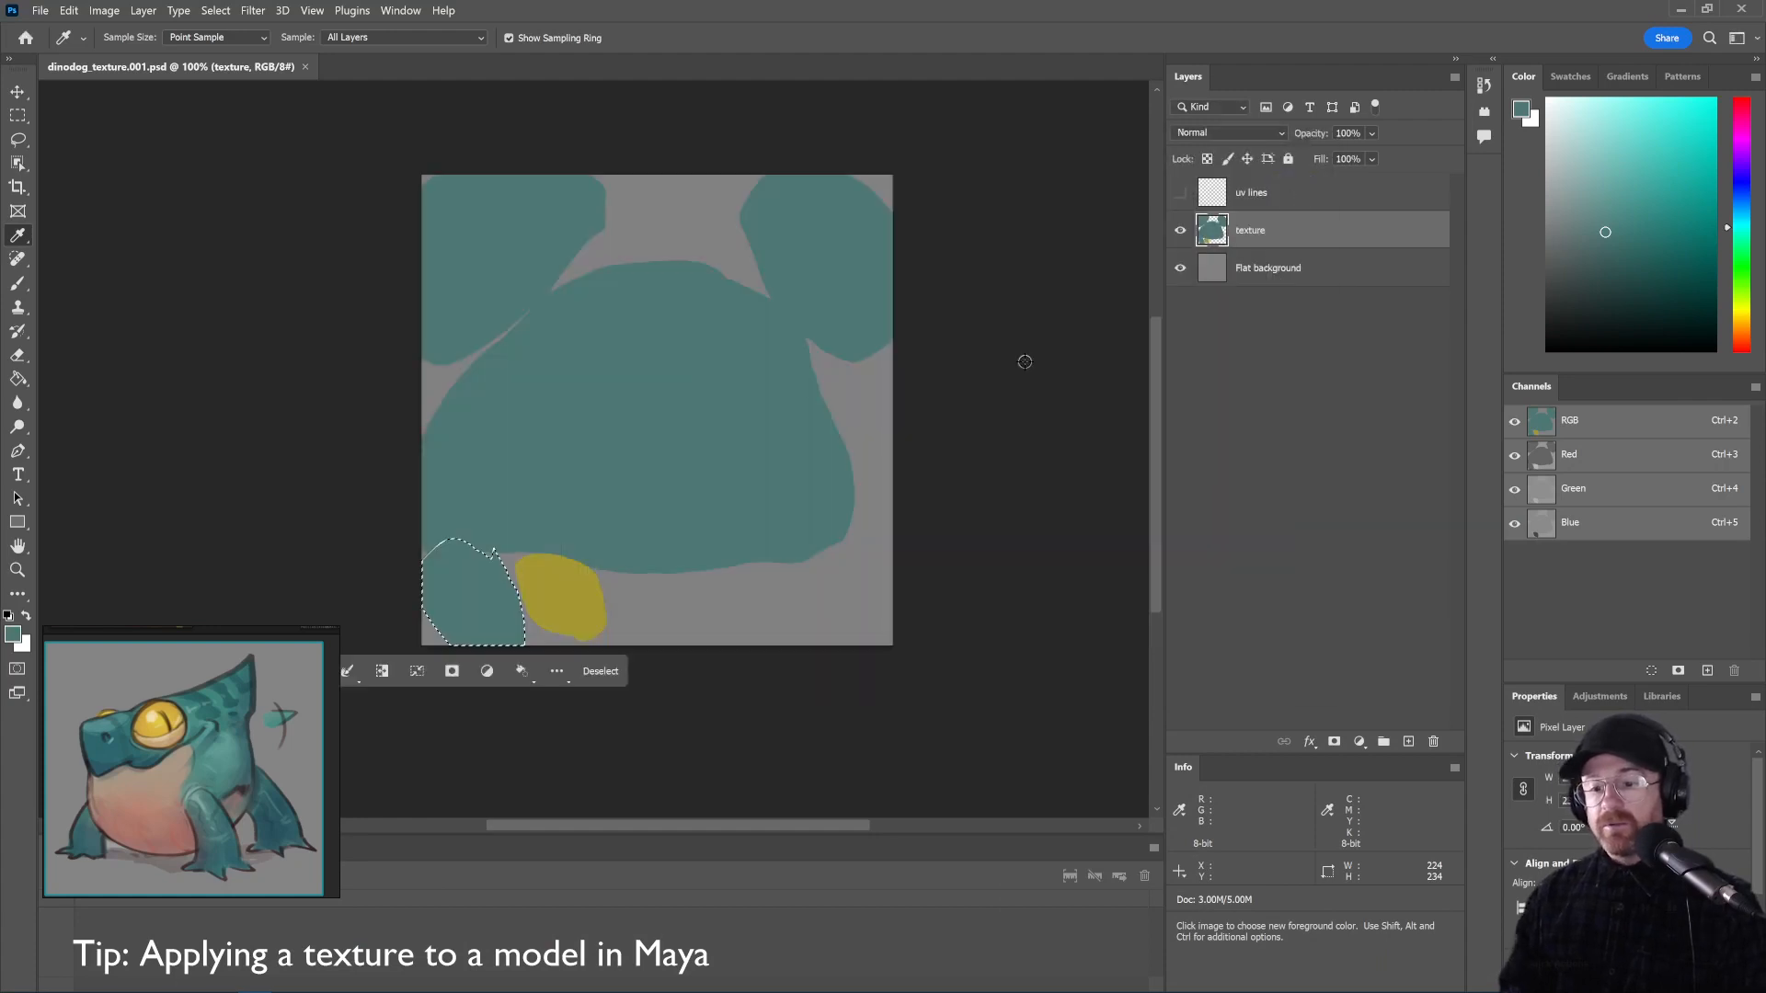
{"action": "left_click", "coordinate": [41, 11]}
{"action": "mouse_move", "coordinate": [58, 324]}
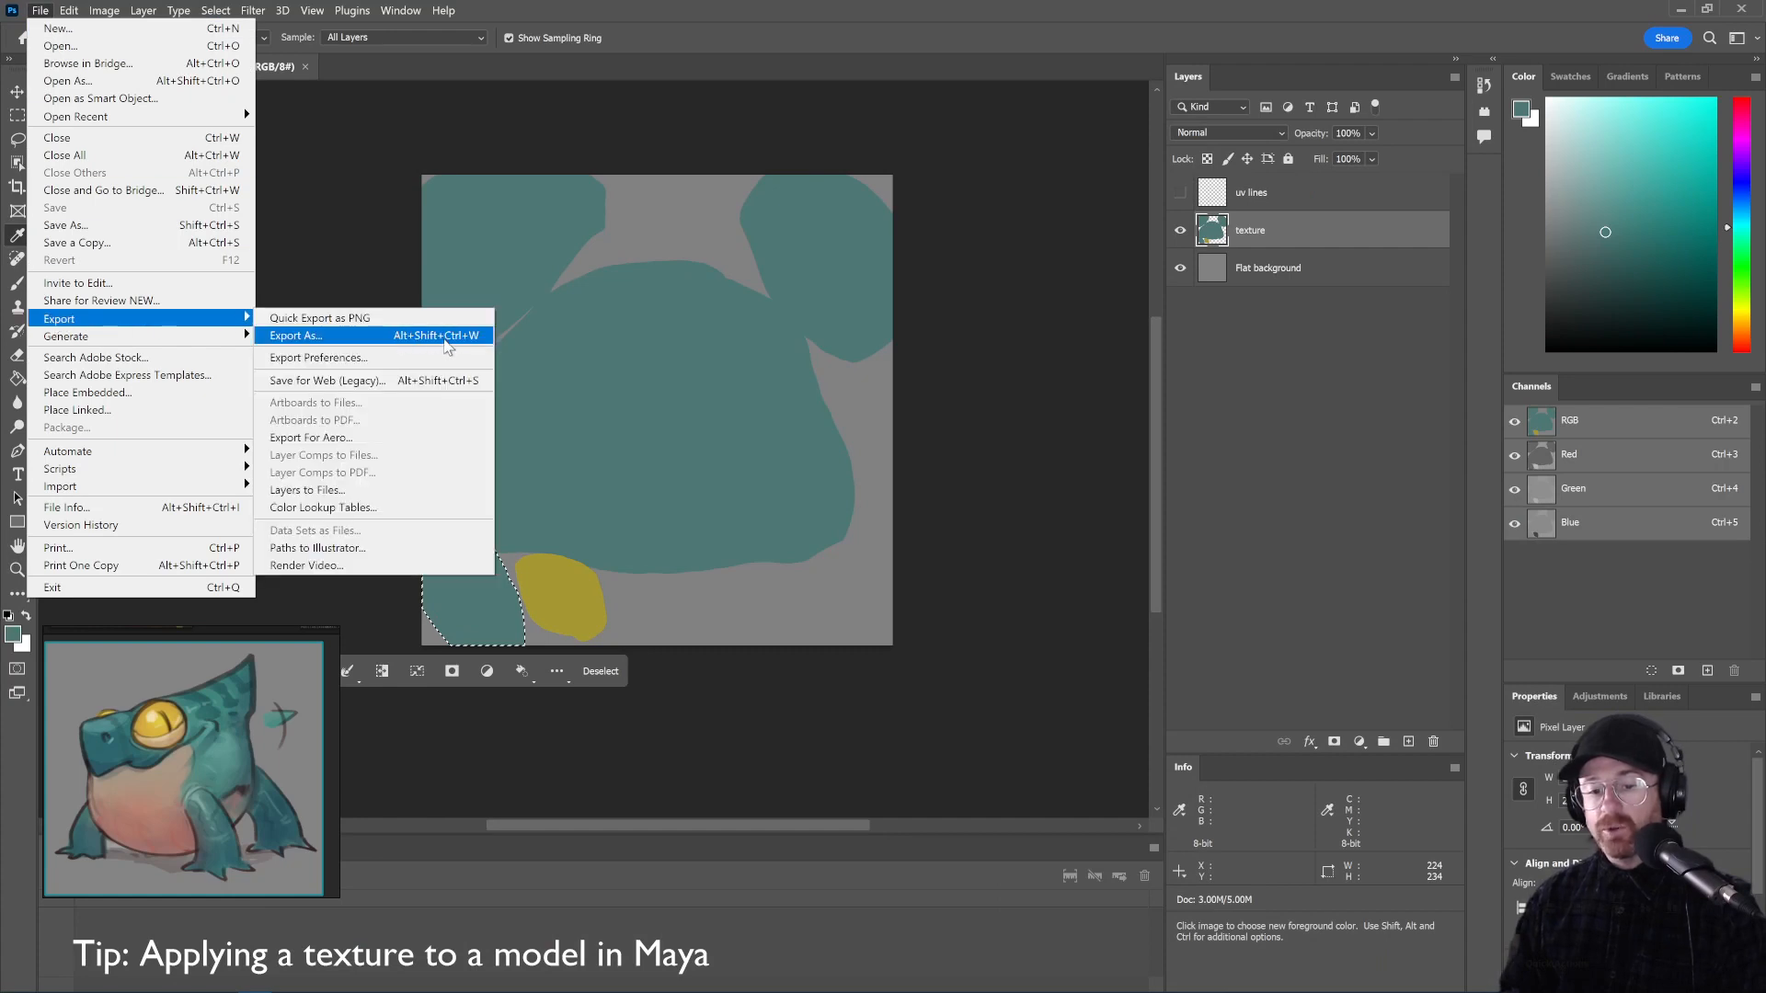
{"action": "left_click", "coordinate": [447, 337]}
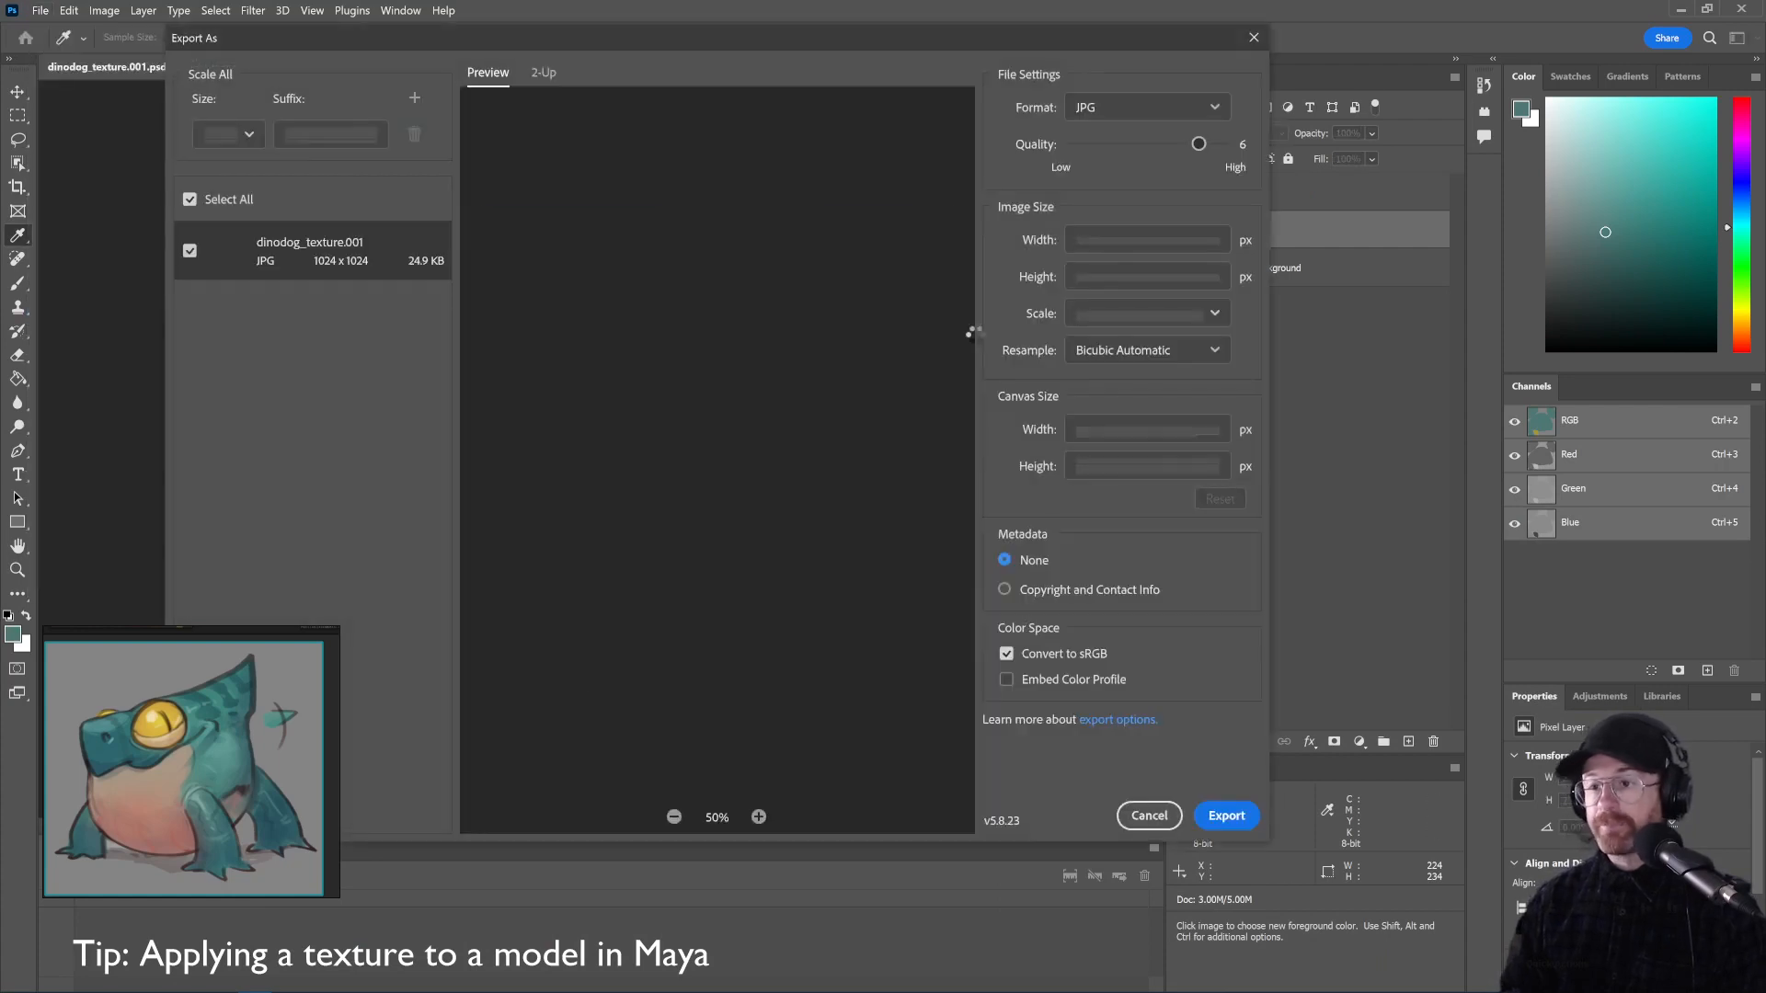
{"action": "left_click_drag", "start_coordinate": [802, 52], "coordinate": [1011, 78]}
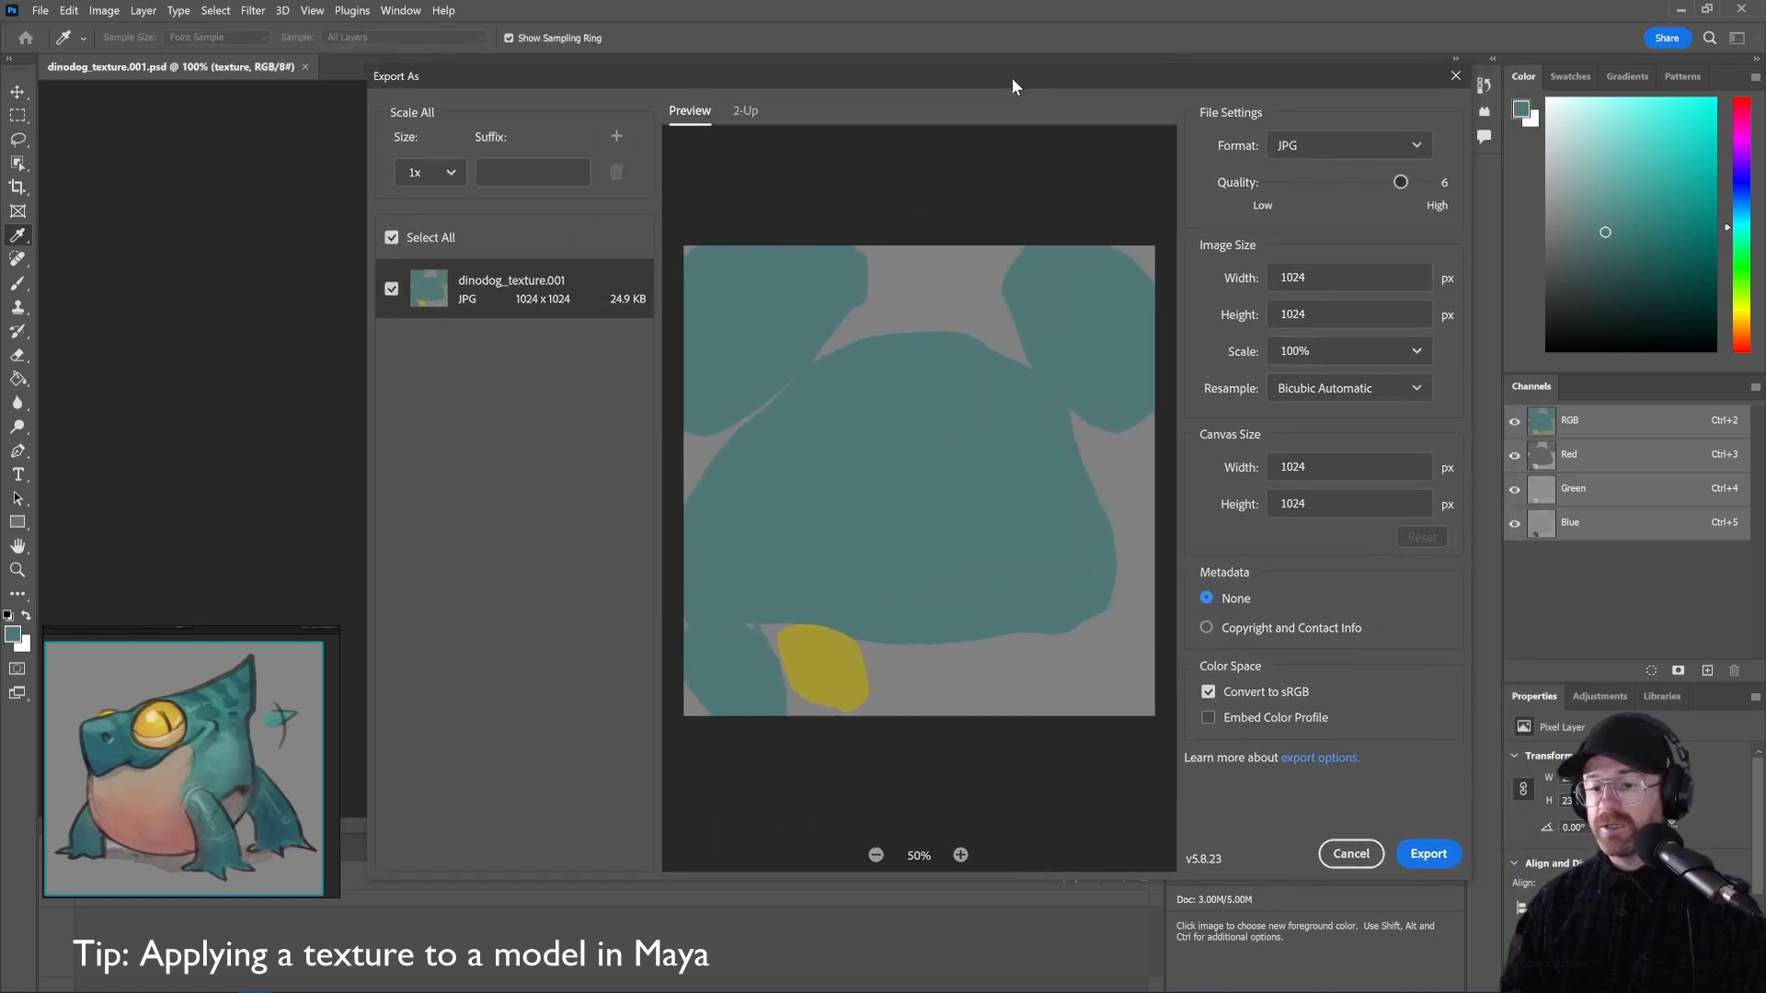
{"action": "left_click", "coordinate": [1367, 147]}
{"action": "left_click", "coordinate": [1324, 179]}
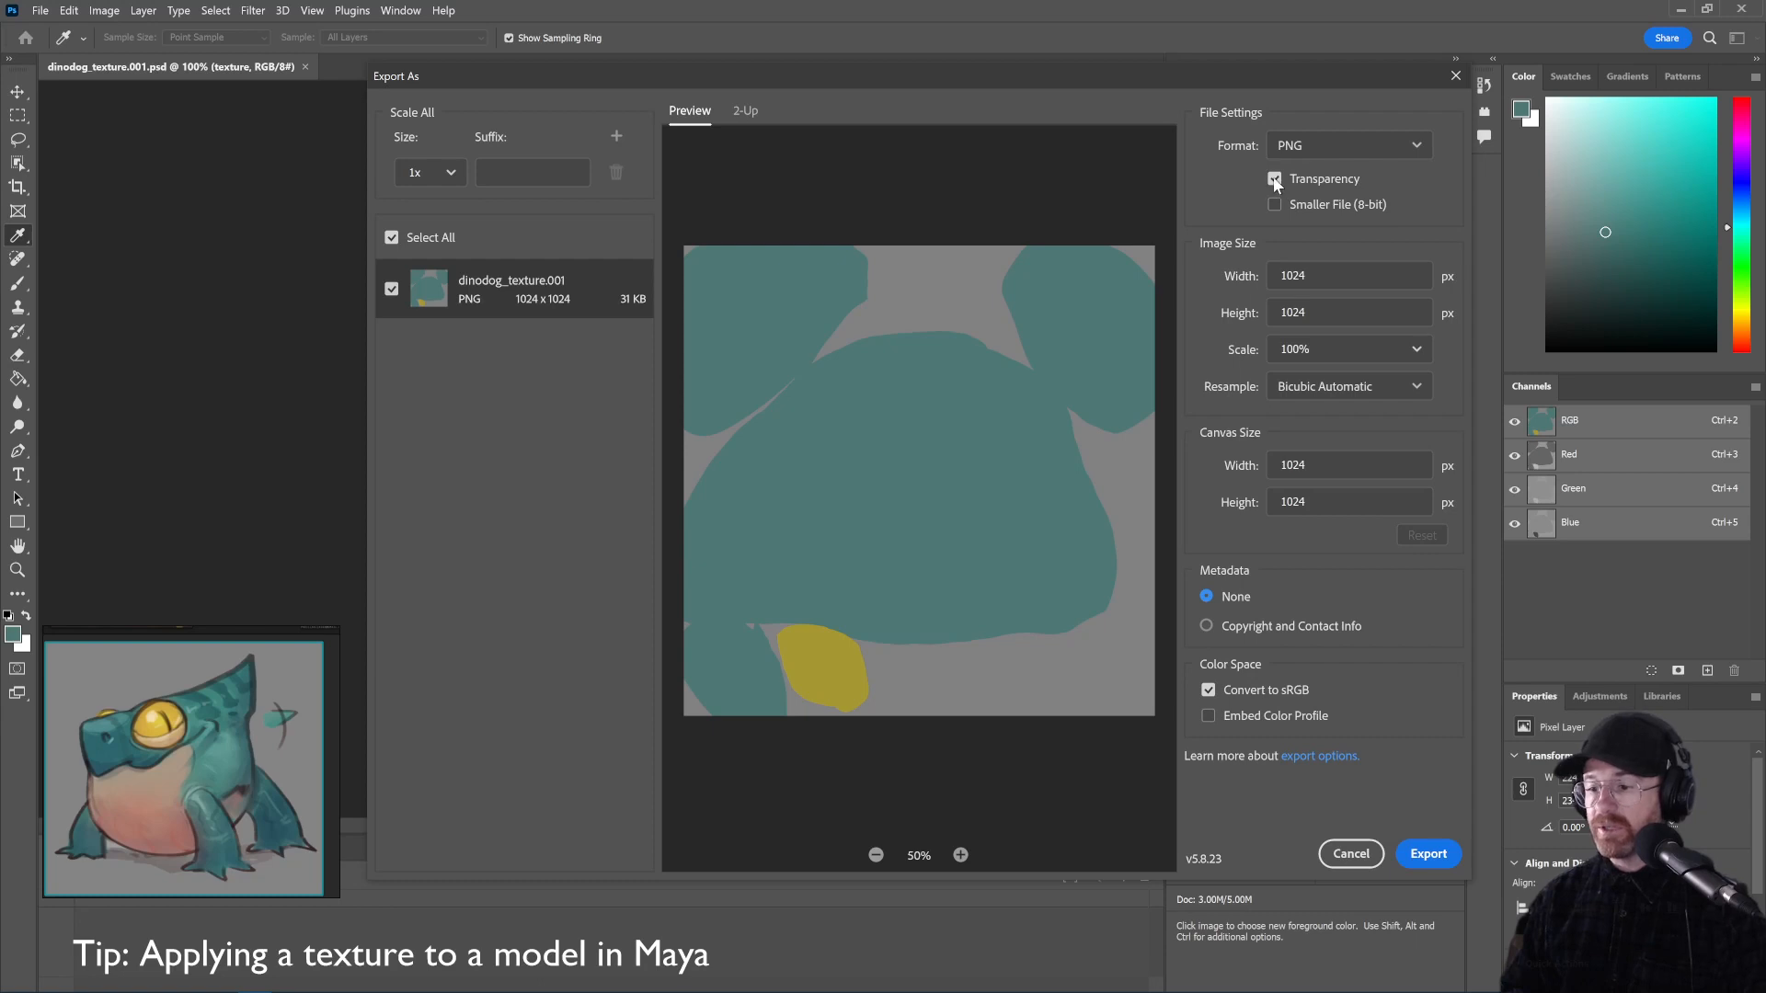
{"action": "left_click", "coordinate": [1275, 179]}
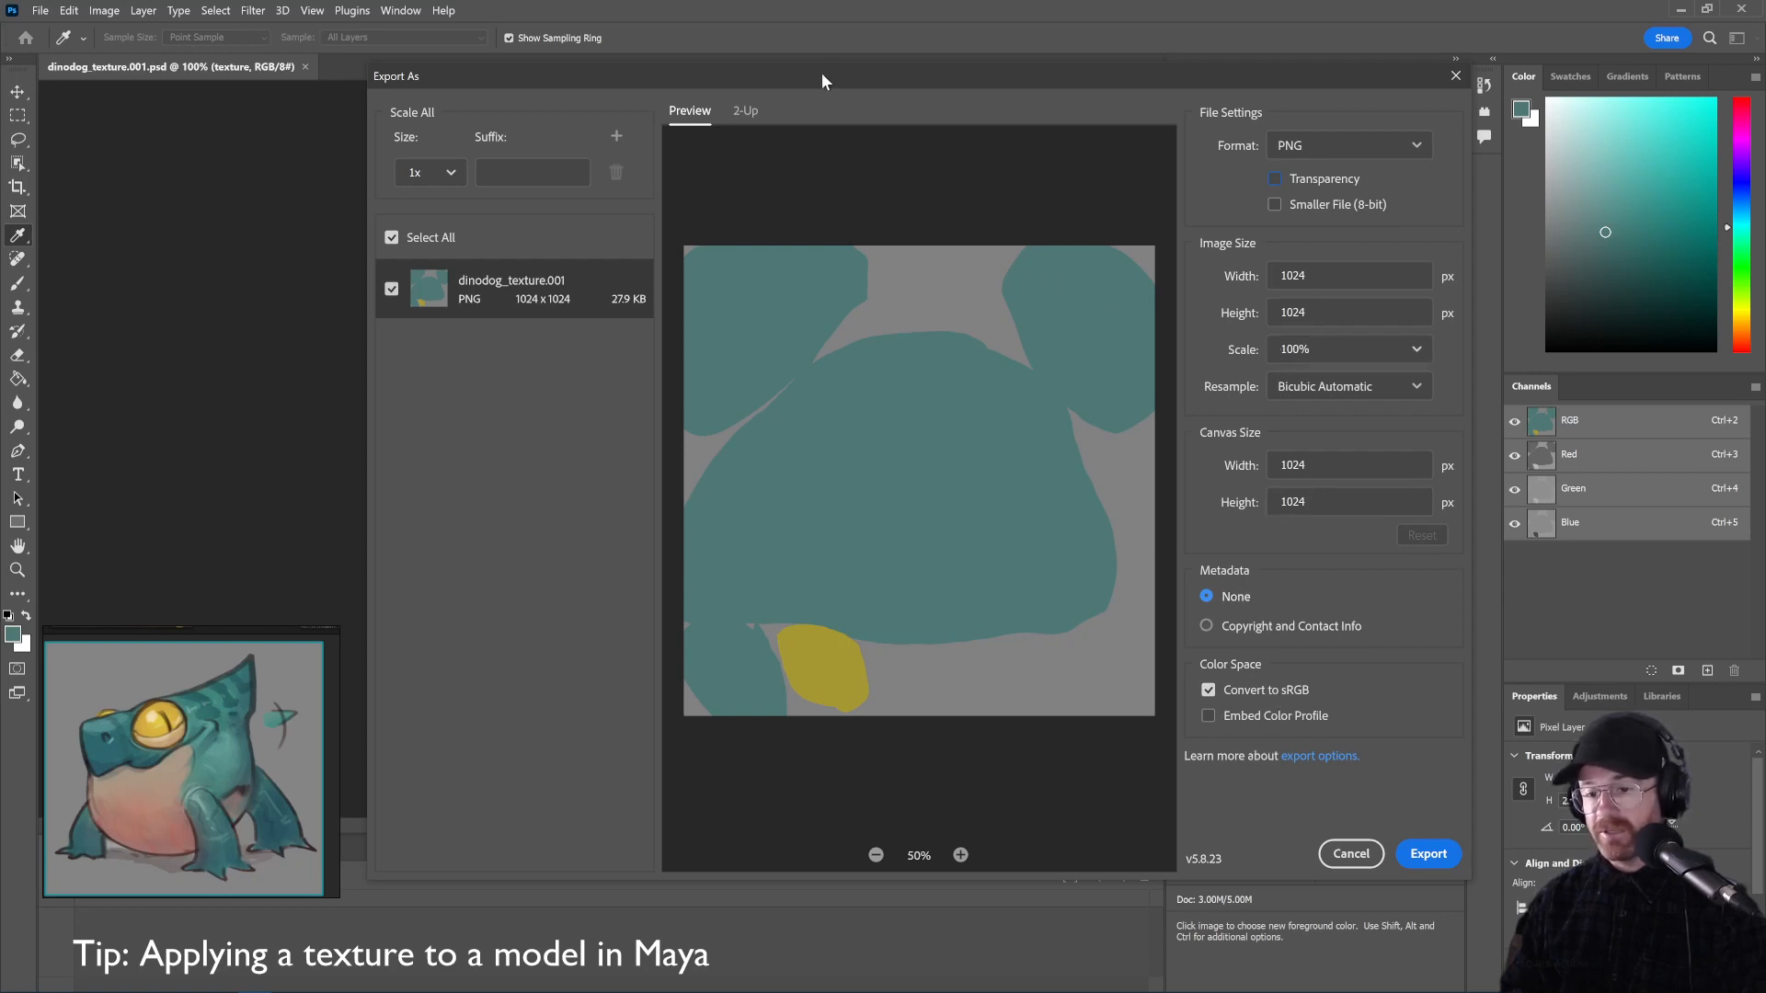
{"action": "left_click_drag", "start_coordinate": [822, 75], "coordinate": [788, 88]}
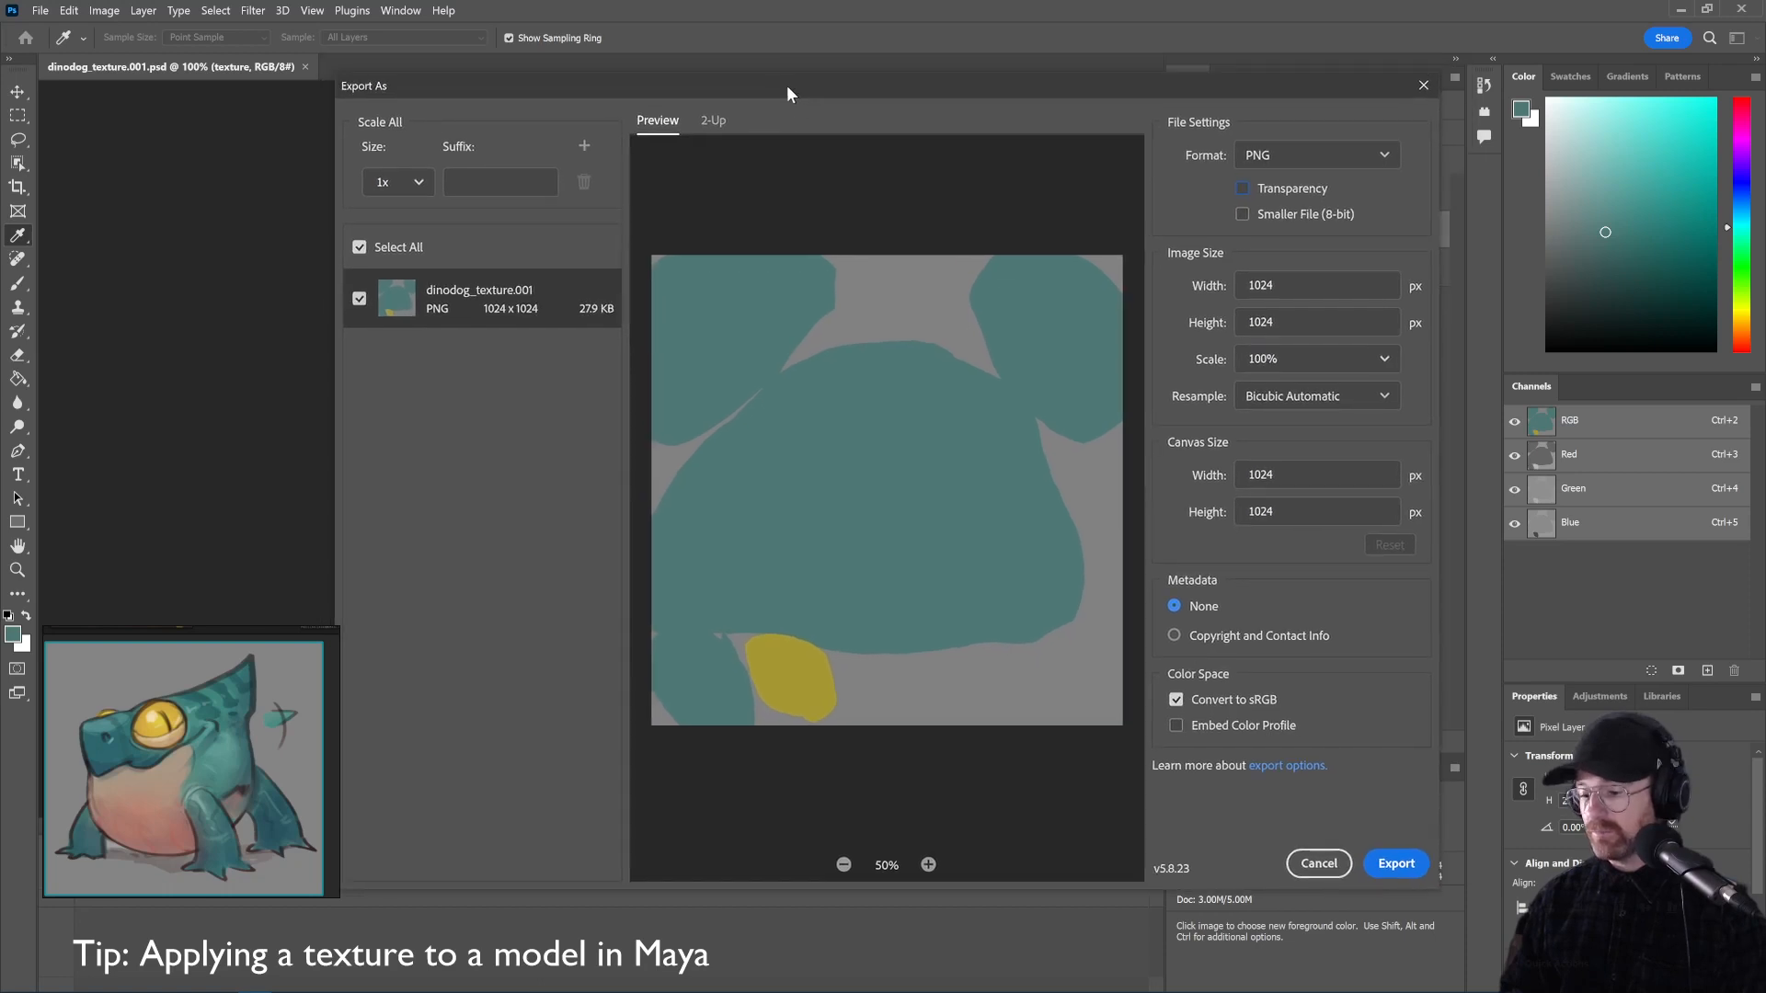
Export and browse to the maya_dinodog project's sourceimages folder
{"action": "left_click", "coordinate": [1400, 865]}
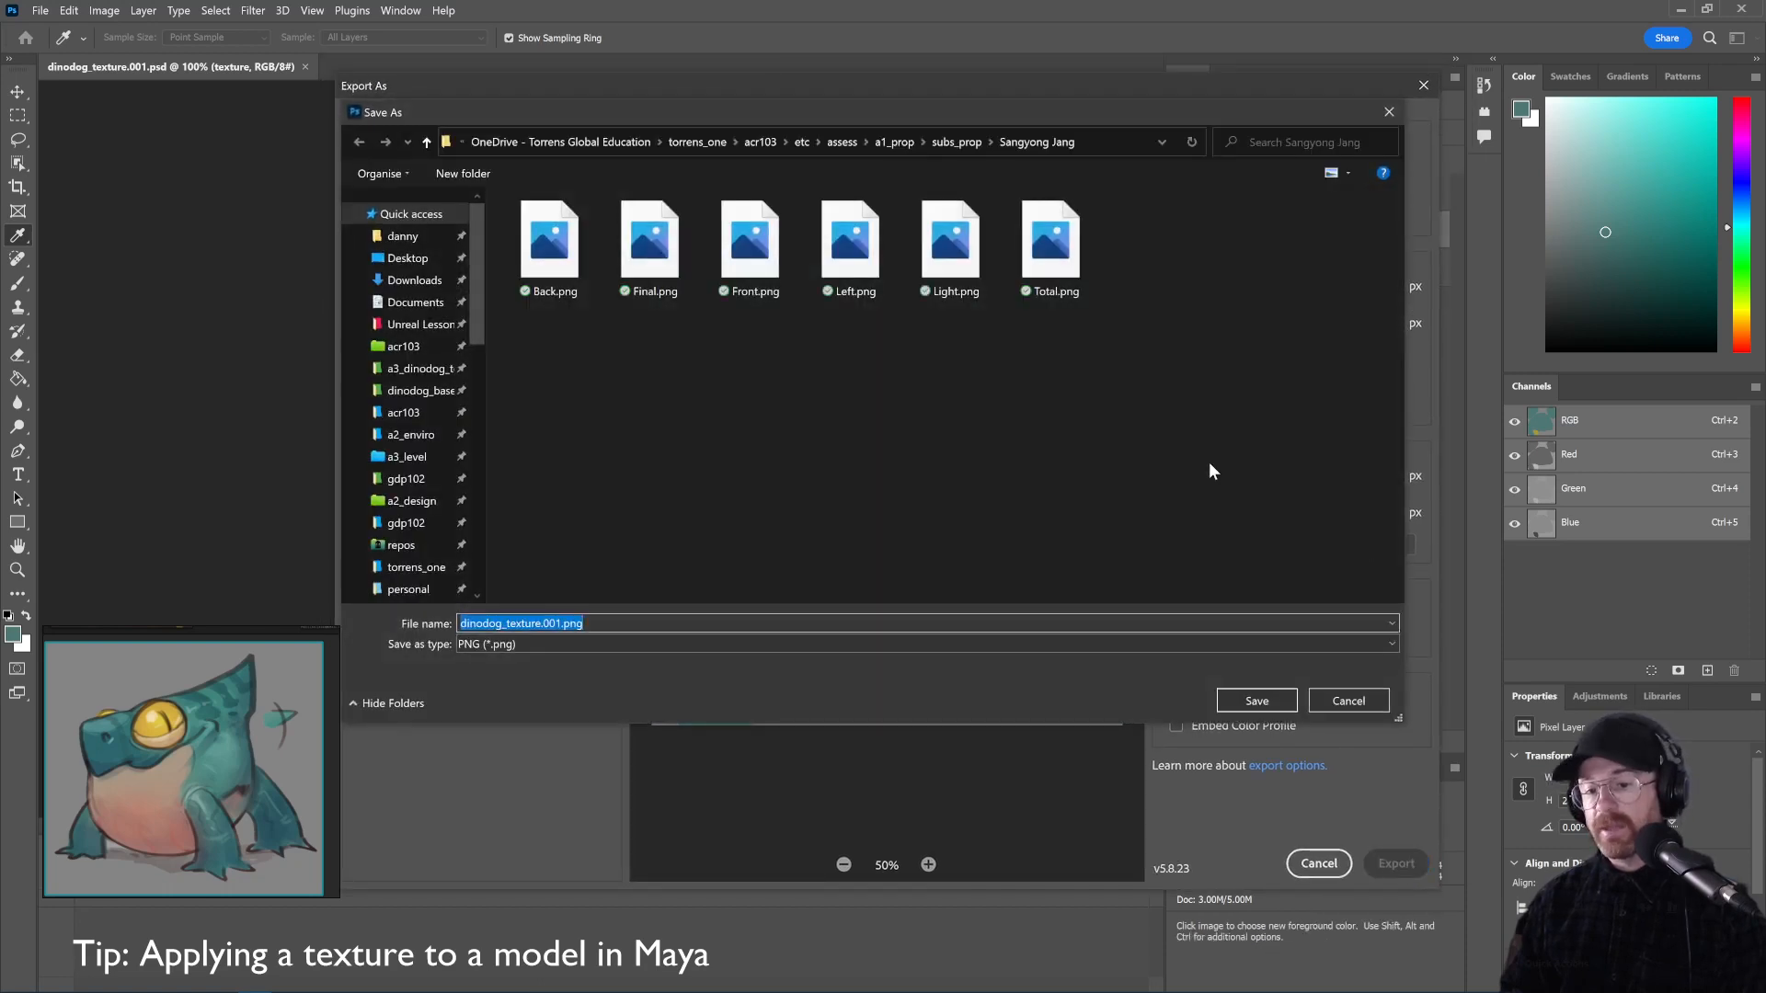
{"action": "left_click", "coordinate": [889, 142]}
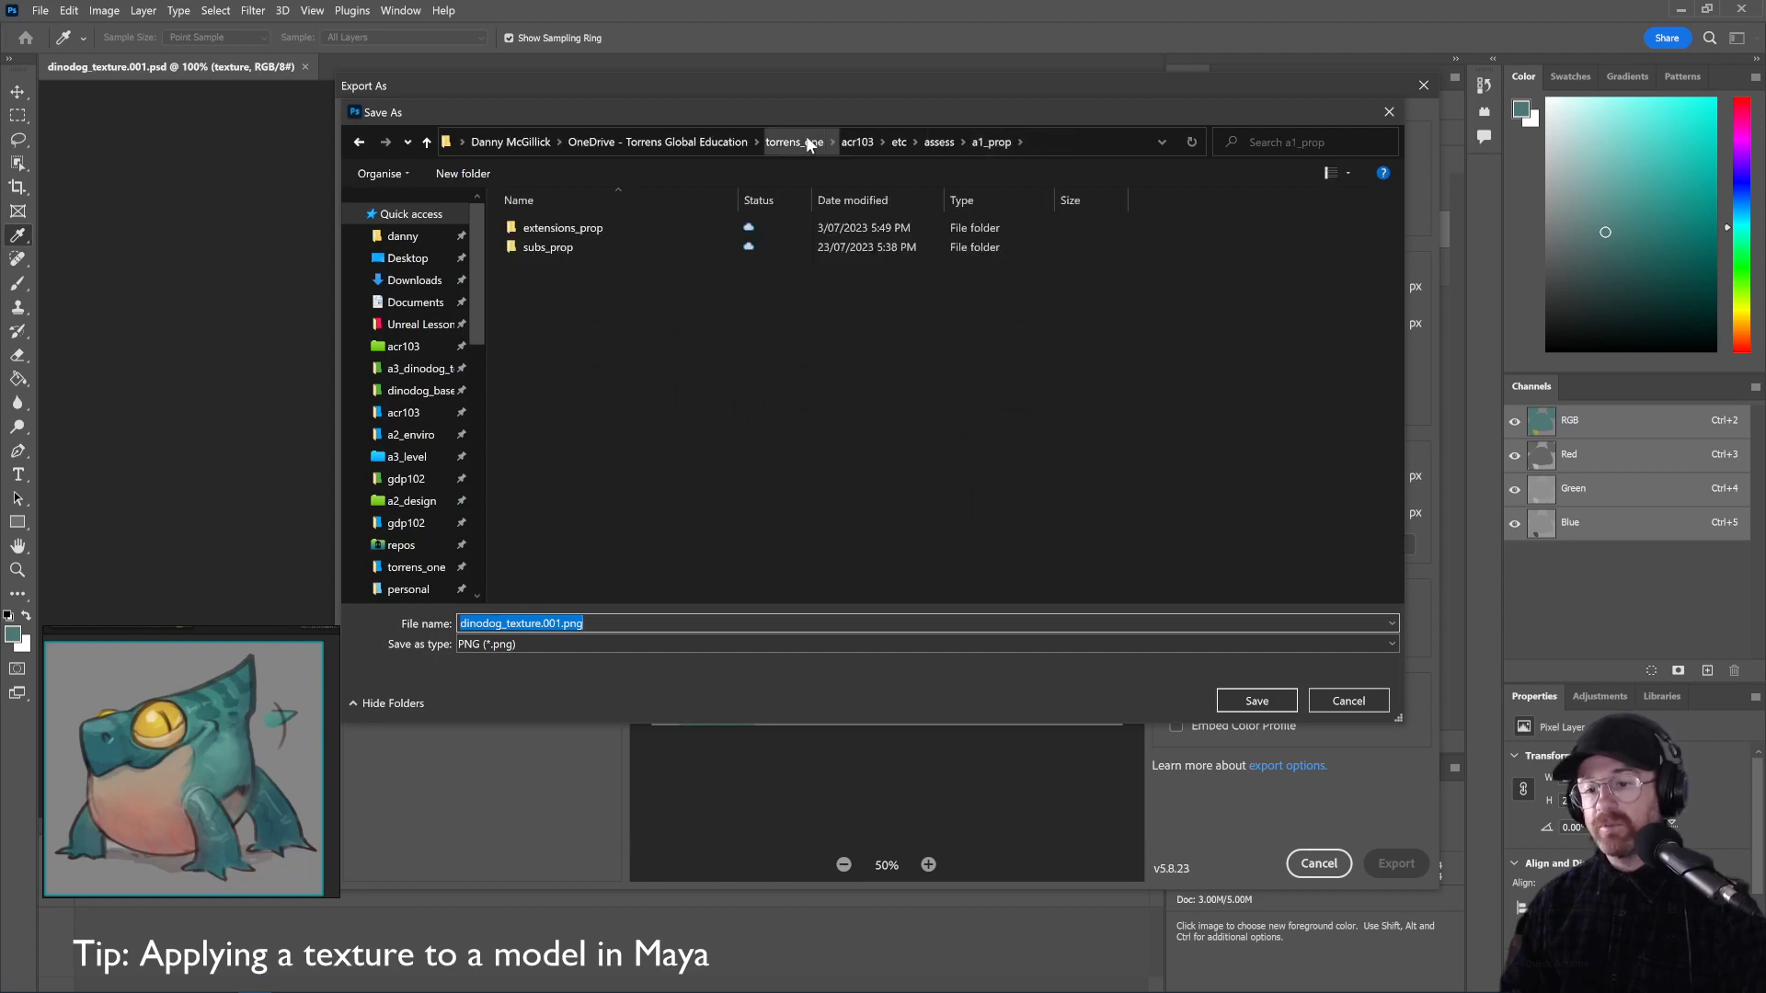
{"action": "left_click", "coordinate": [418, 372]}
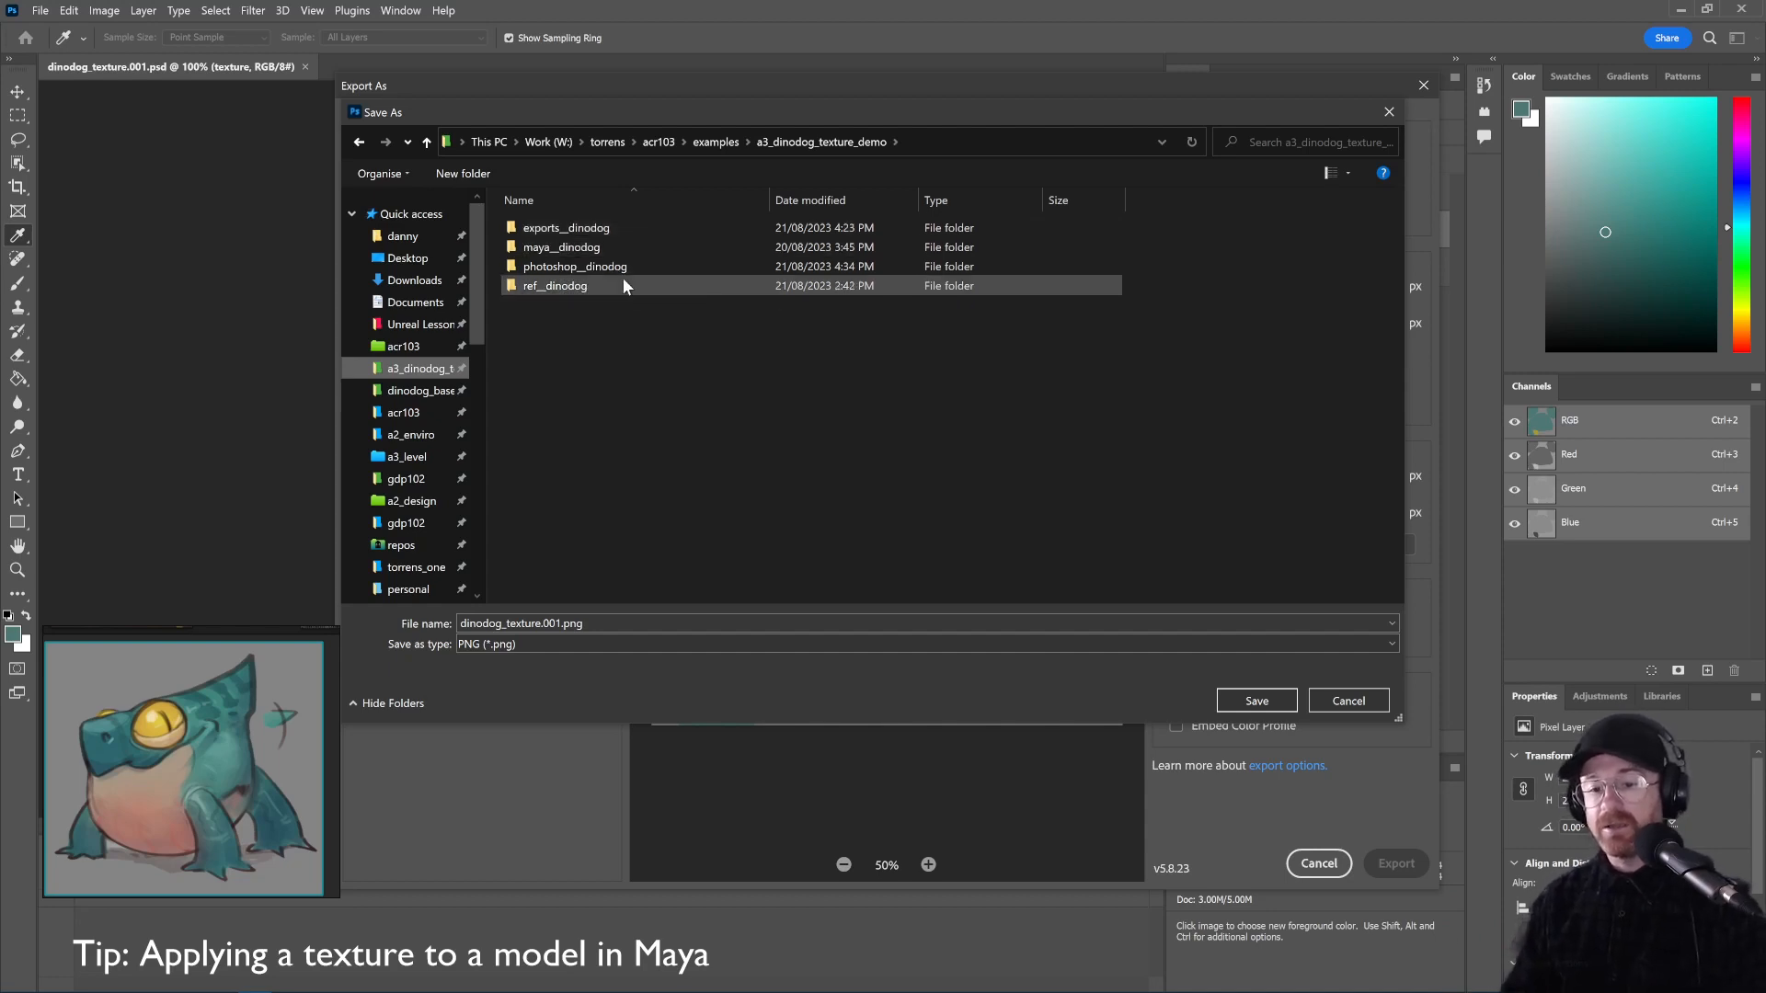
{"action": "left_click", "coordinate": [572, 250]}
{"action": "double_click", "coordinate": [572, 248]}
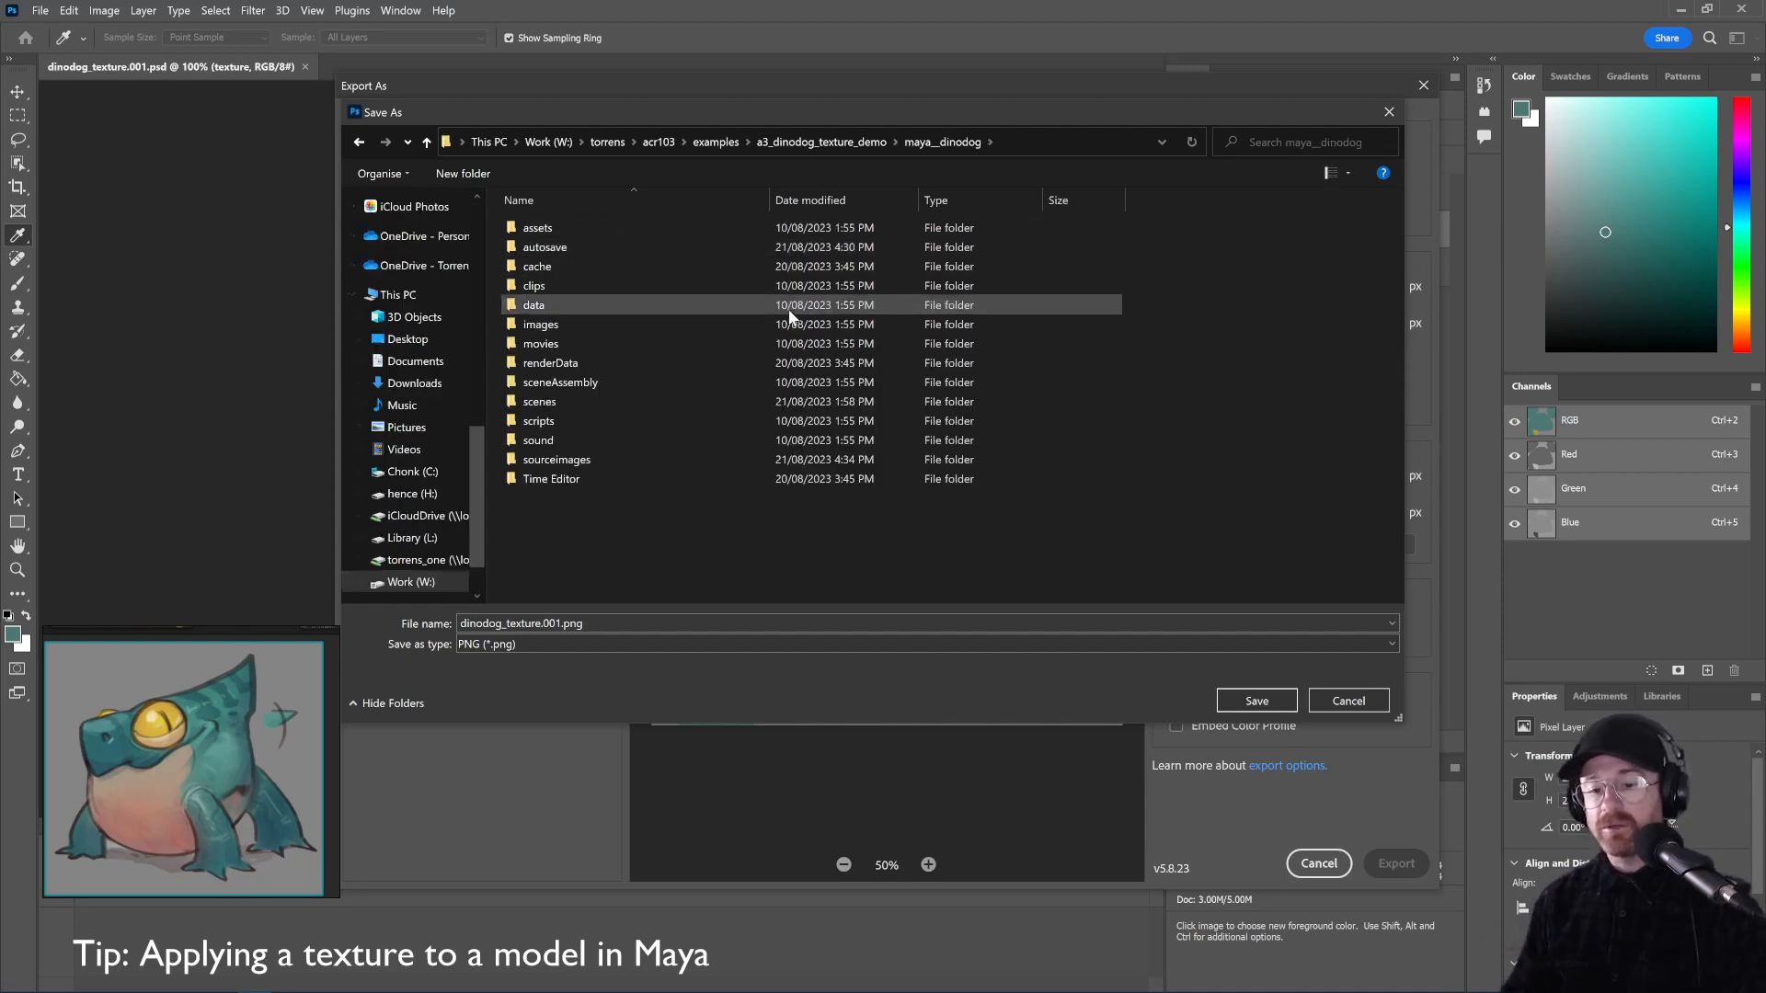
{"action": "double_click", "coordinate": [556, 463]}
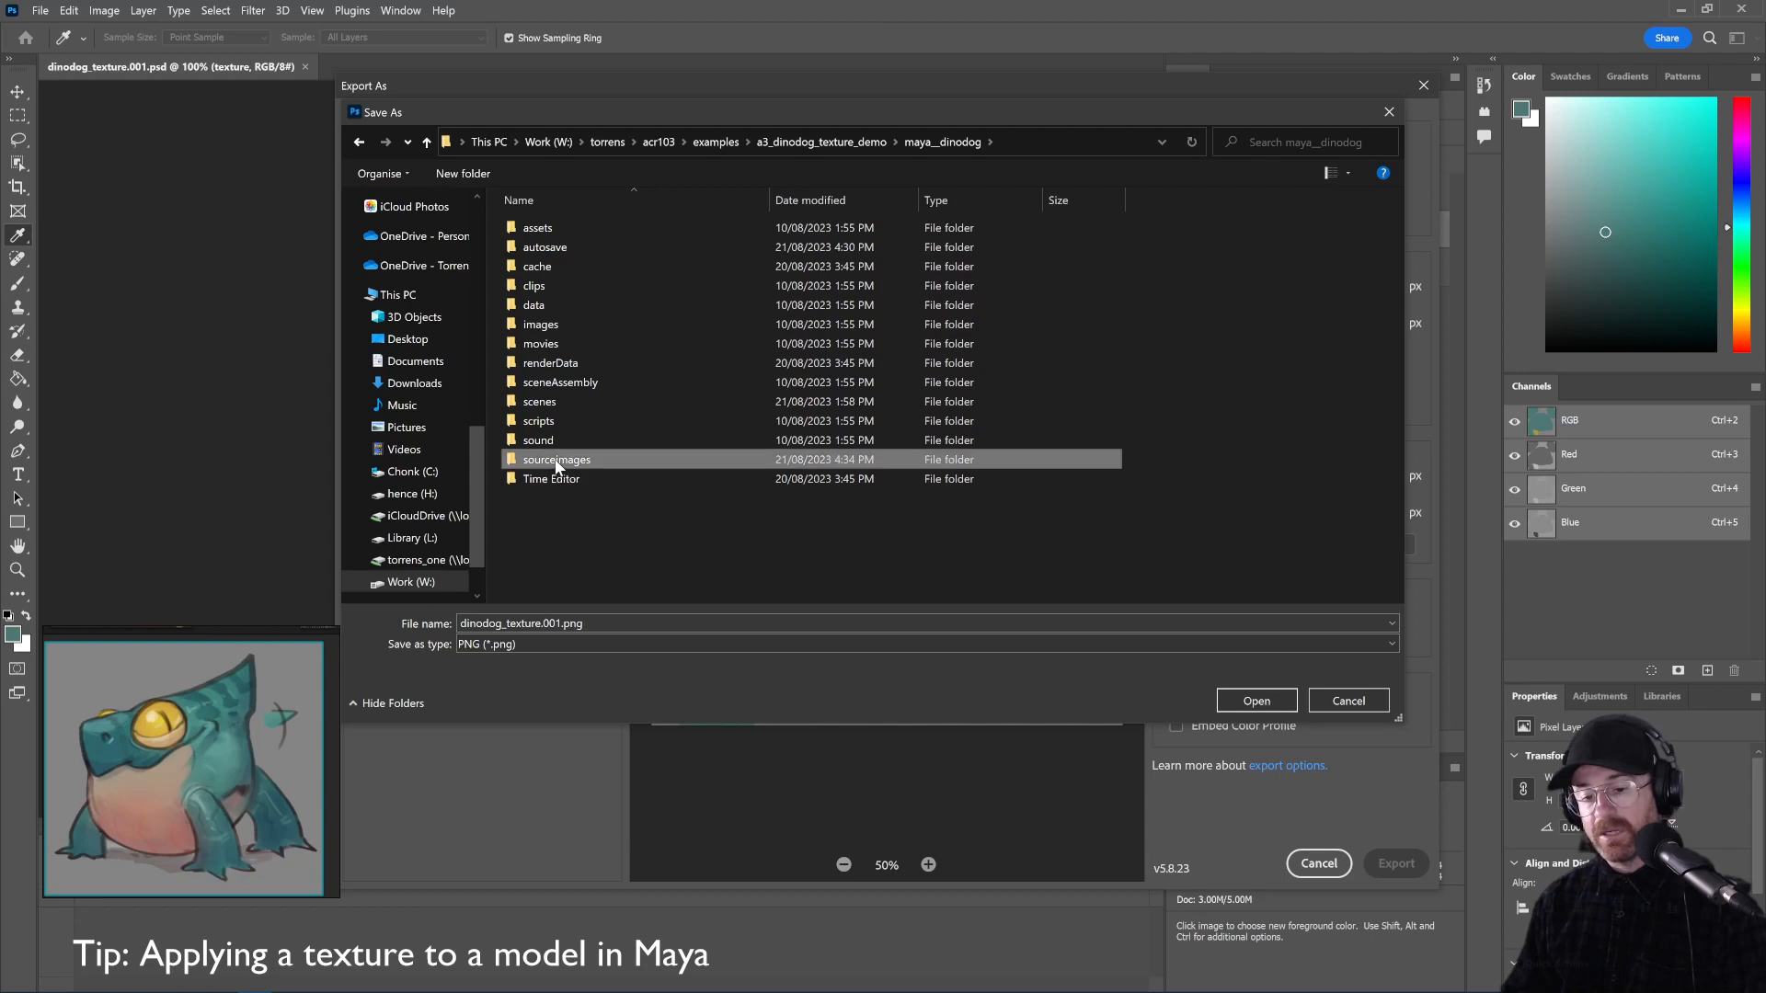
{"action": "left_click", "coordinate": [956, 144]}
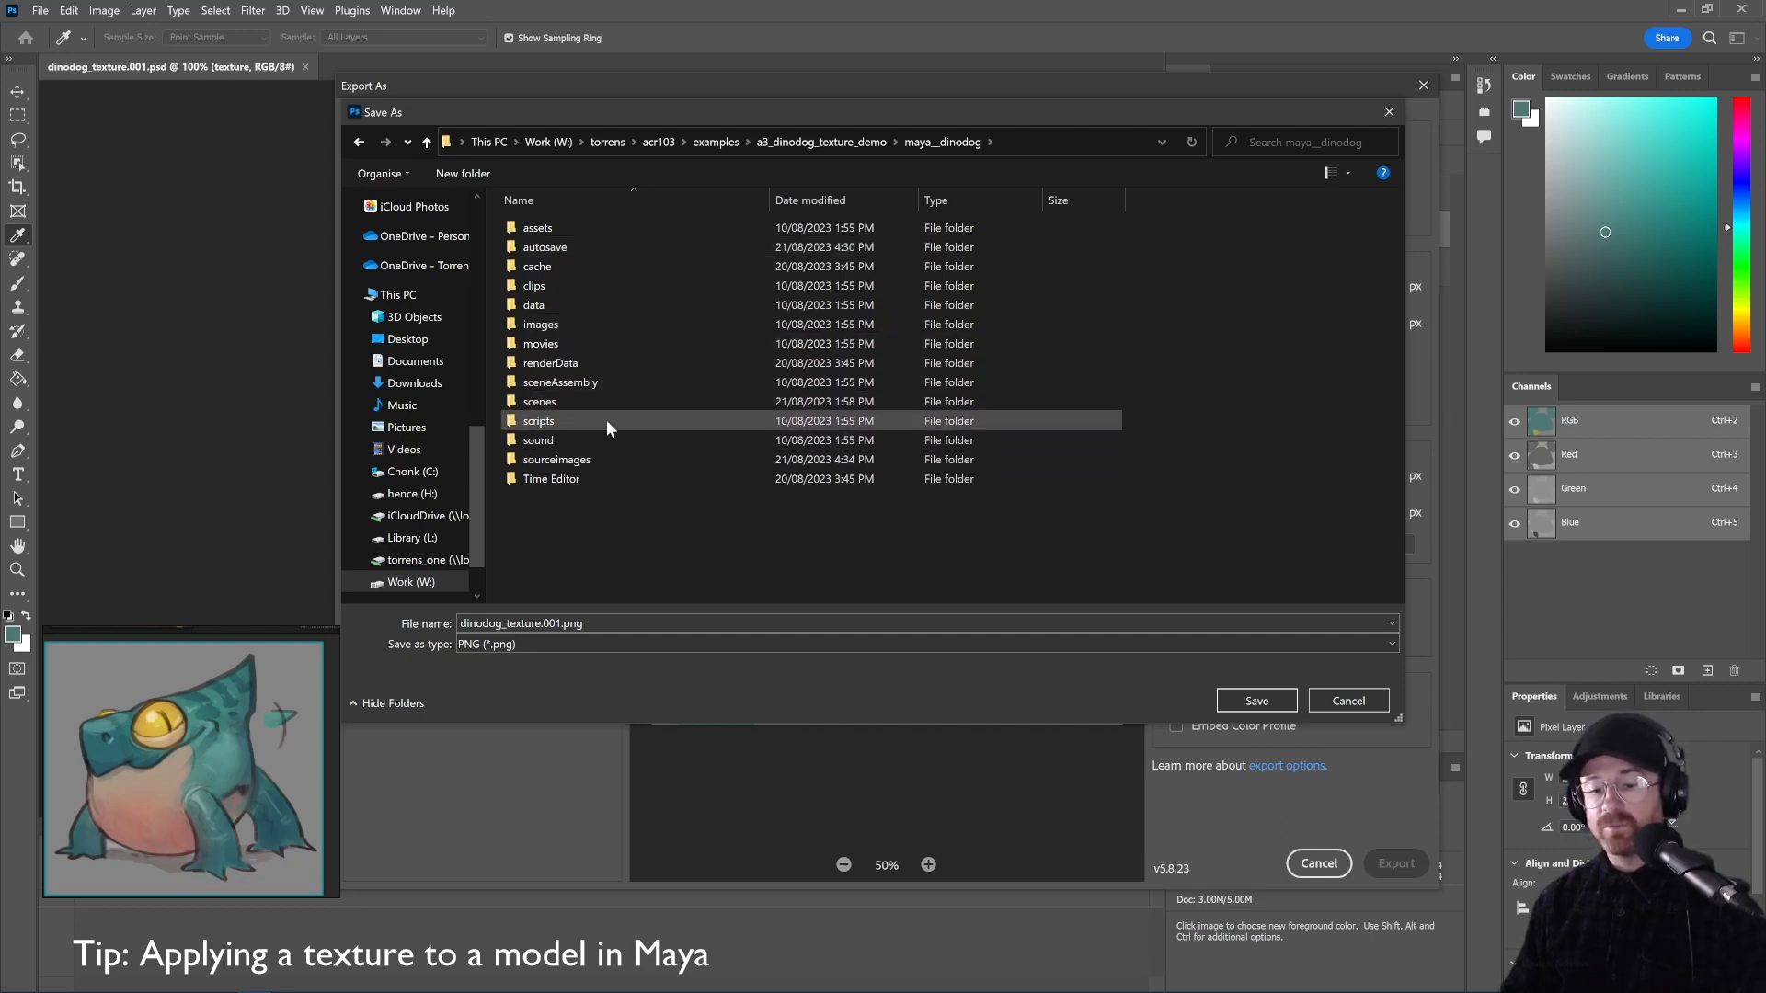
{"action": "double_click", "coordinate": [554, 459]}
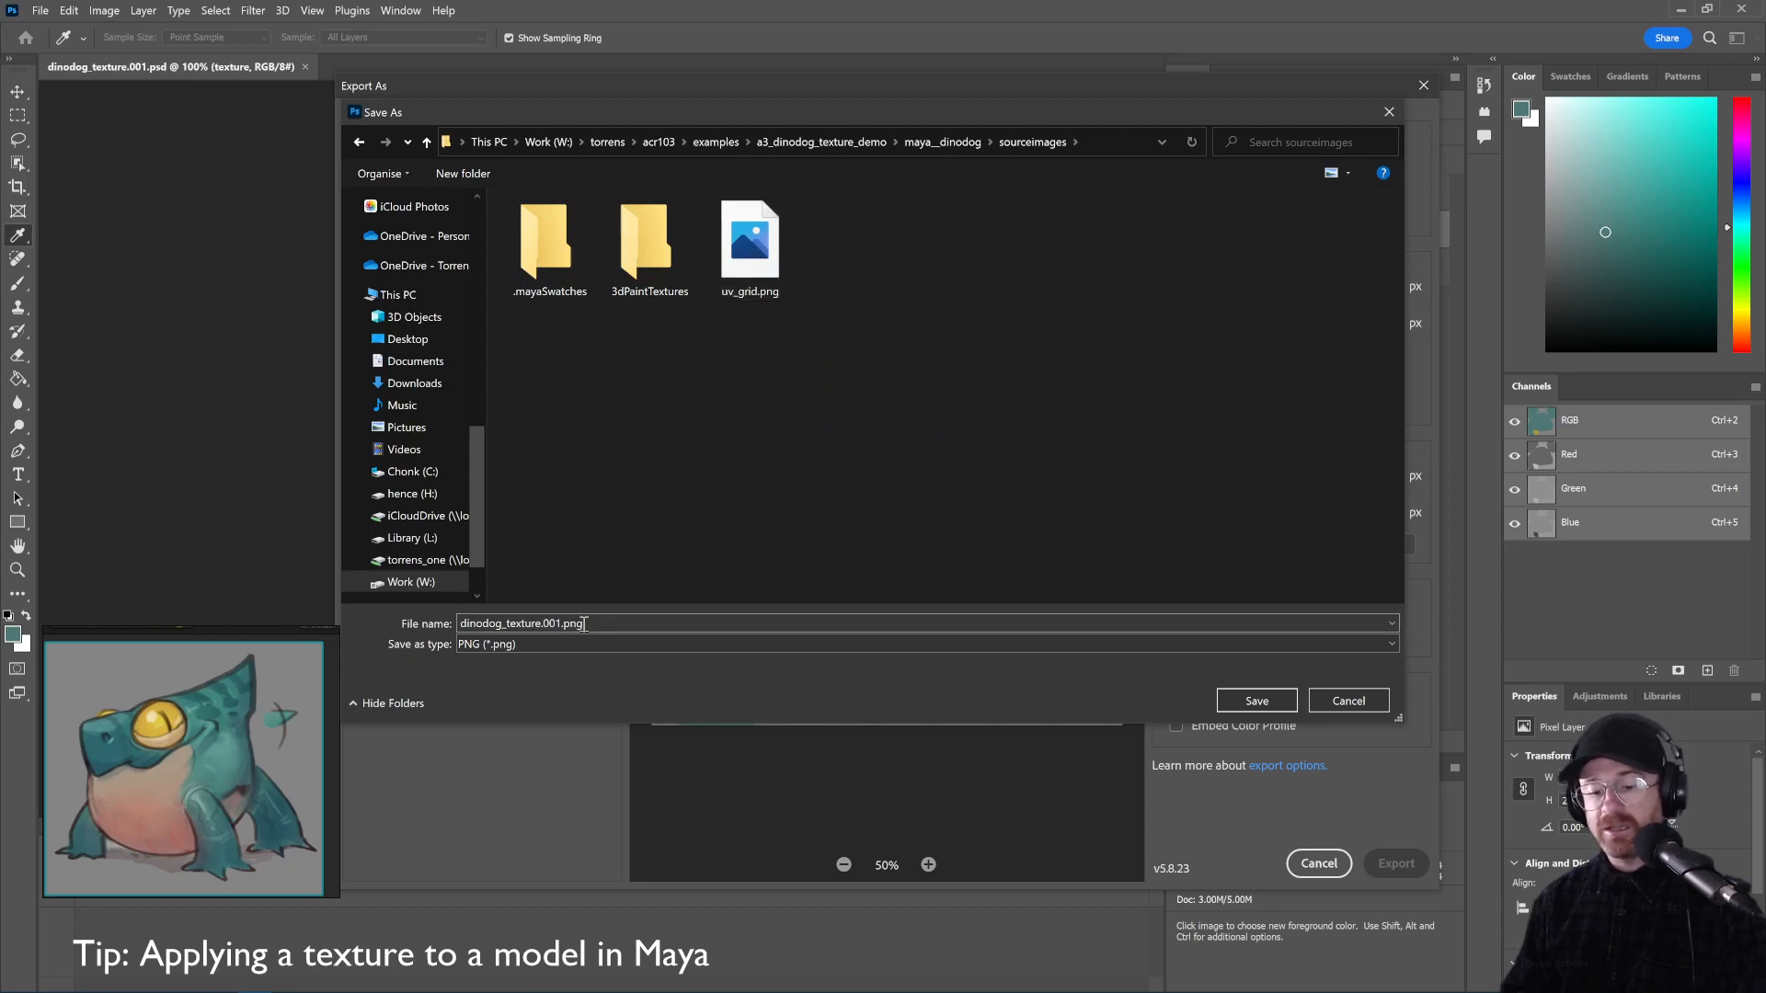
Rename the file to dinodog_texture.png, dropping .001, and save it
{"action": "double_click", "coordinate": [466, 626]}
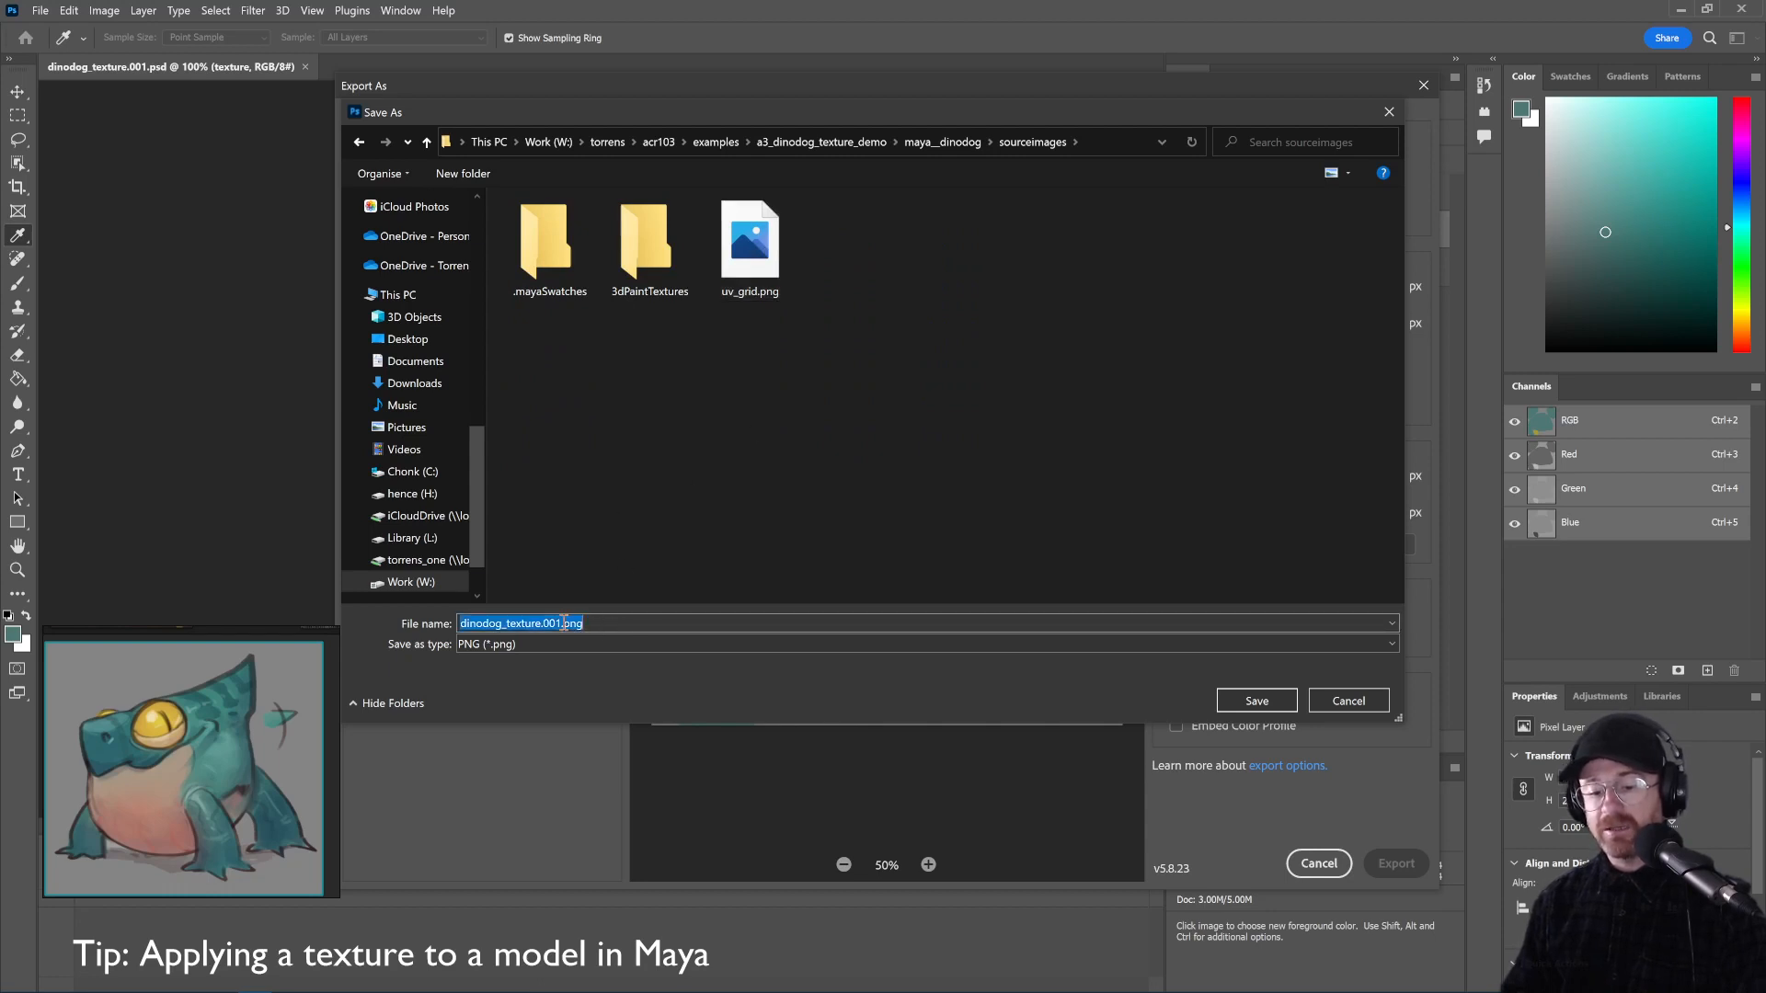
{"action": "left_click", "coordinate": [788, 550]}
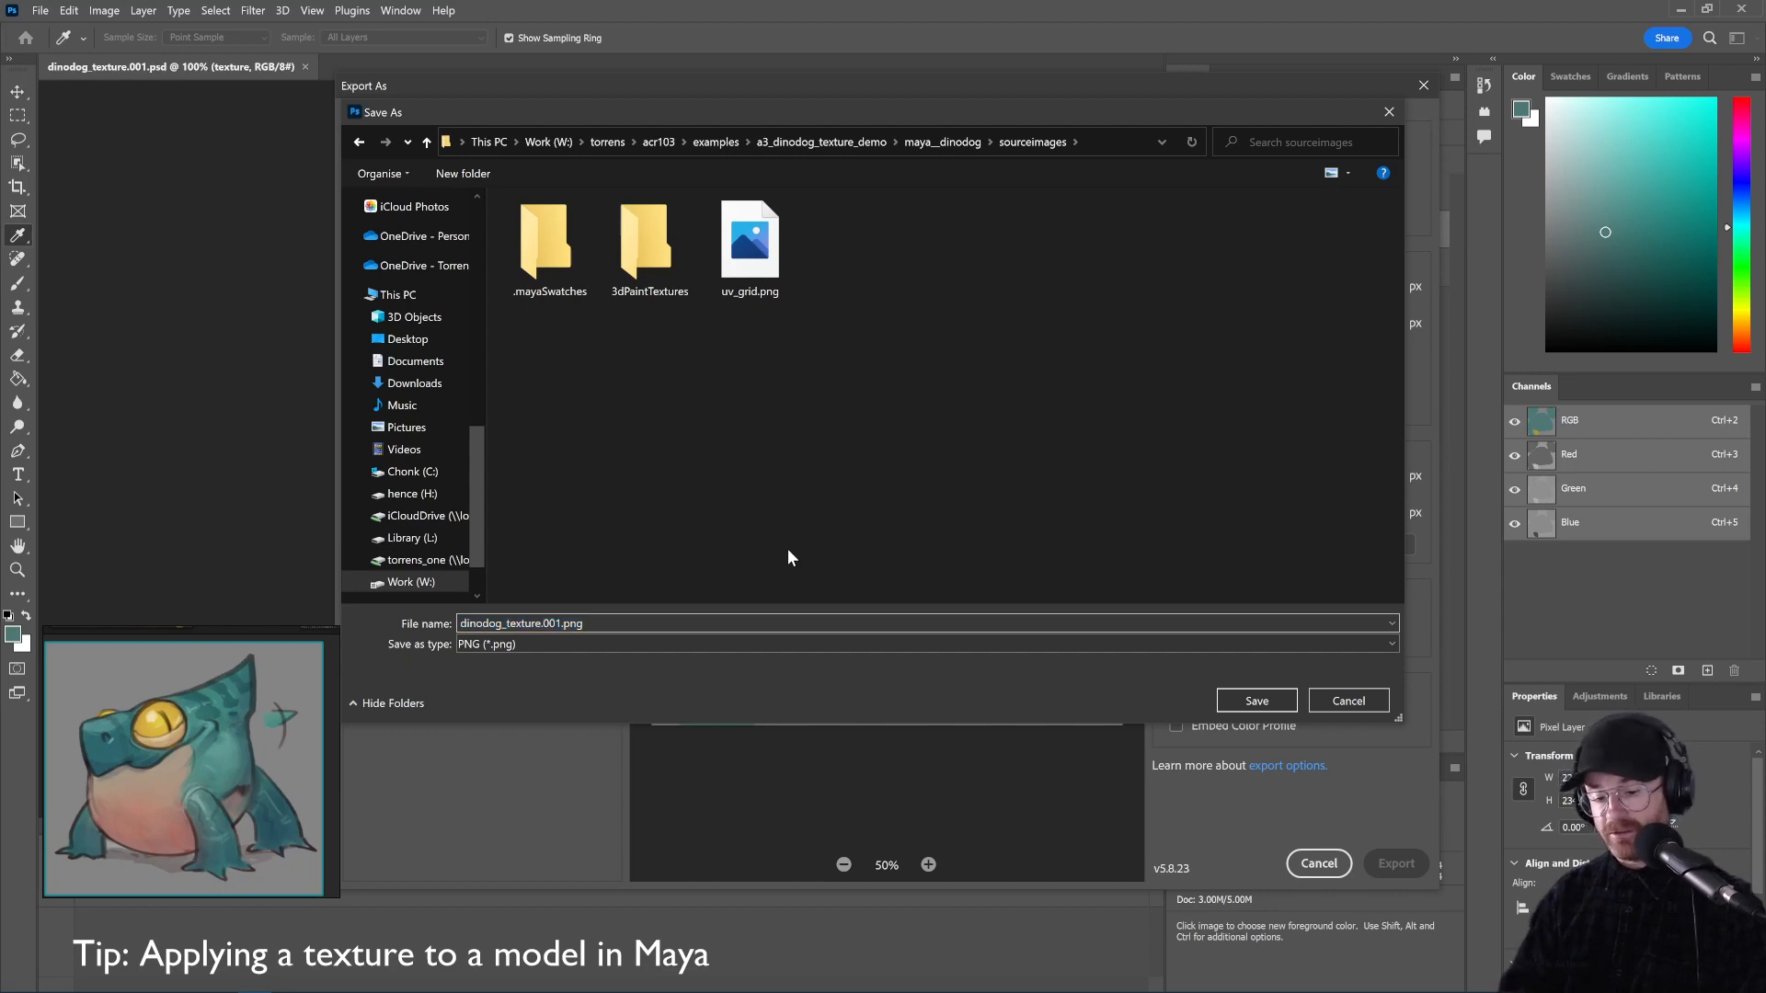
{"action": "key", "text": "BackSpace"}
{"action": "key", "text": "BackSpace"}
{"action": "key", "text": "BackSpace"}
{"action": "key", "text": "BackSpace"}
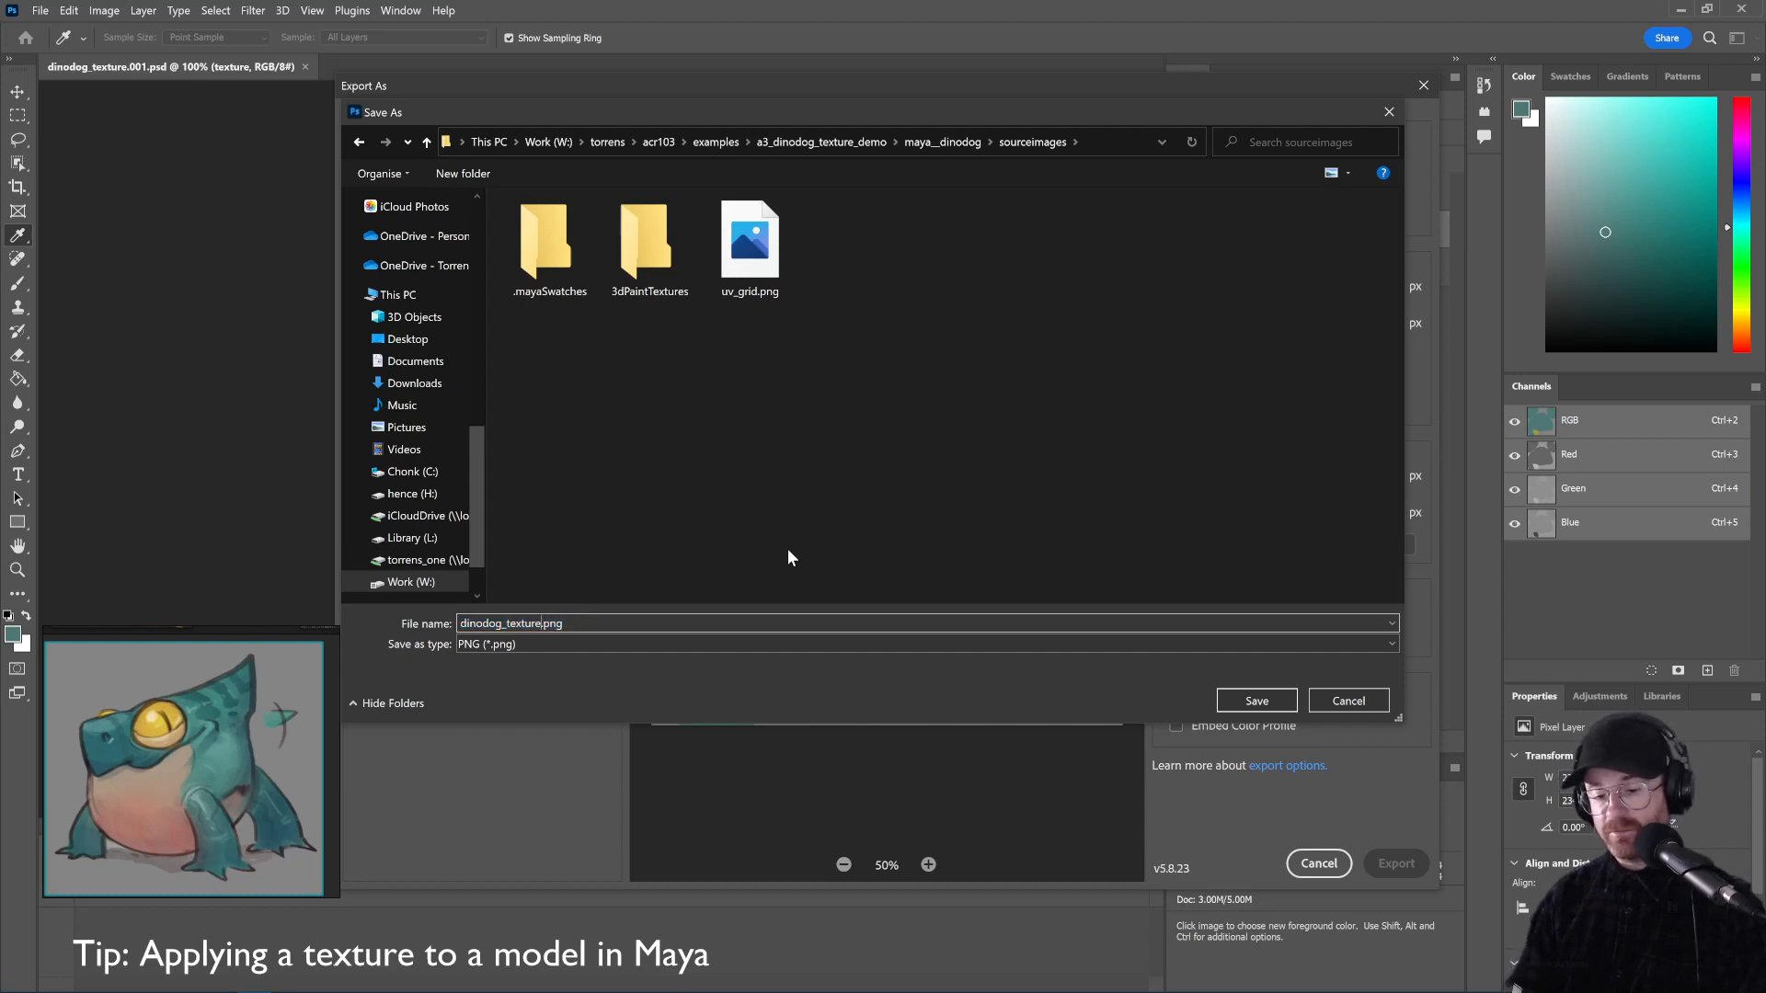
{"action": "left_click", "coordinate": [1256, 701]}
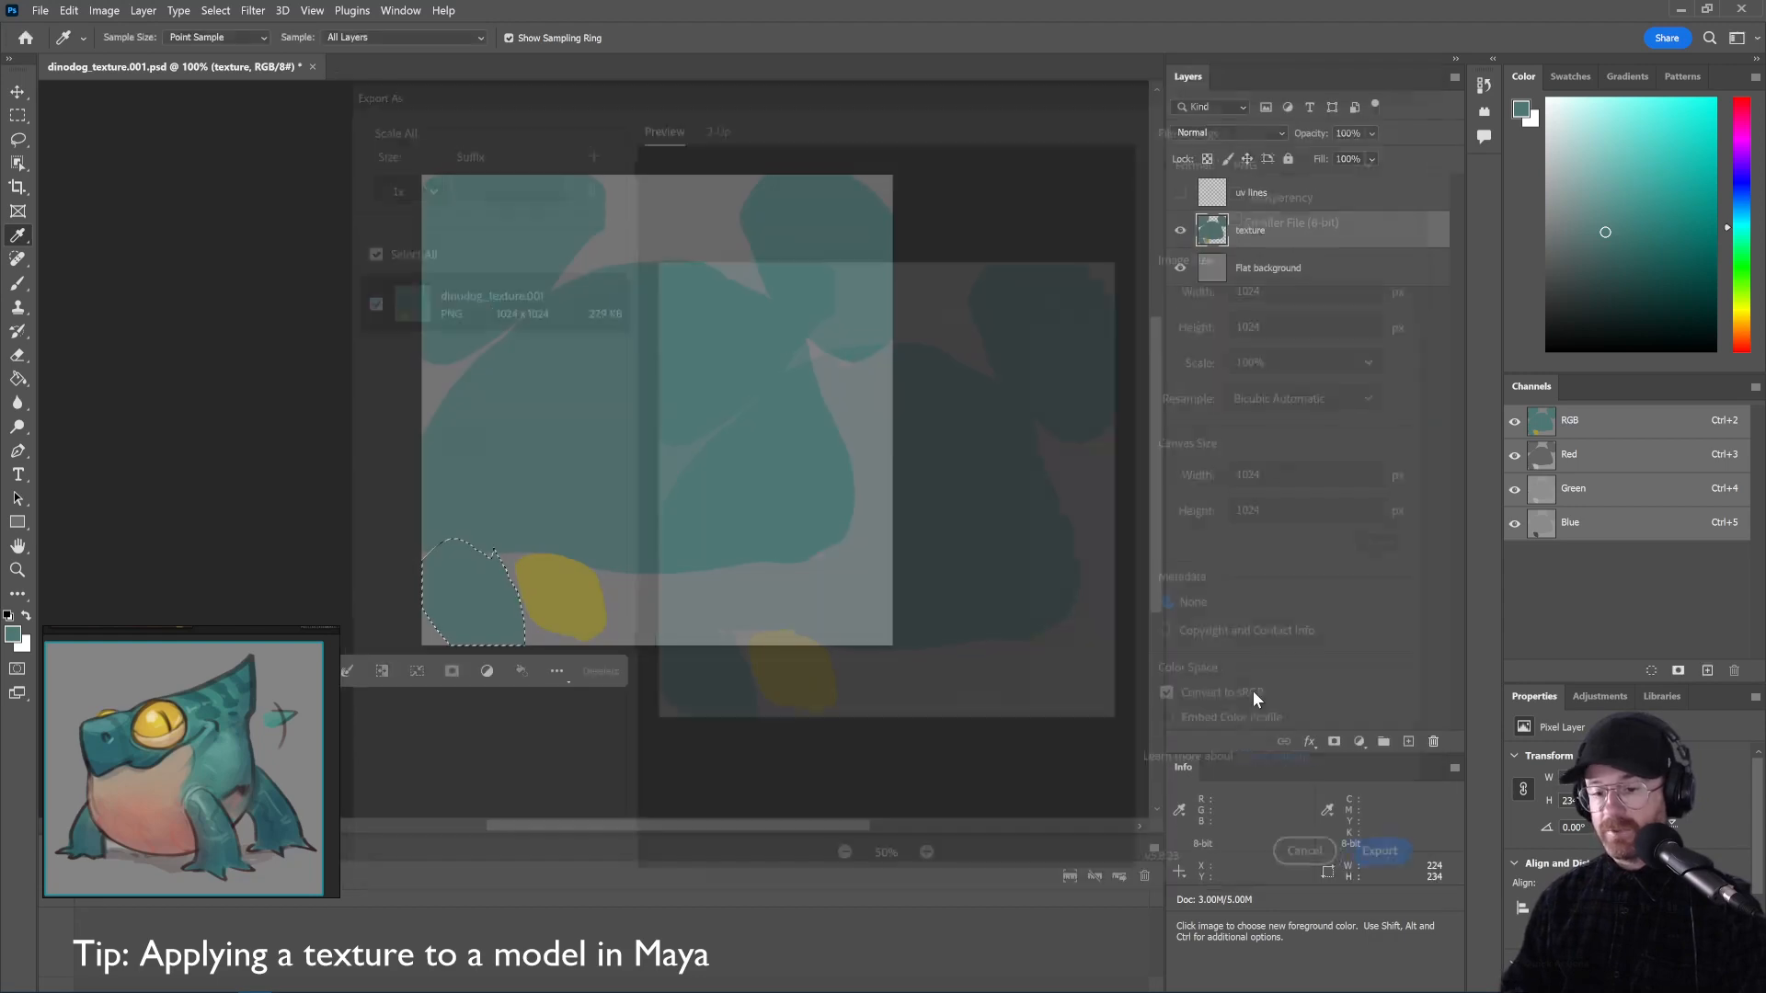
Load sourceimages\dinodog_texture.png as file1's image and orbit to view the painted dinodog
{"action": "key", "text": "alt+Tab"}
{"action": "key", "text": "alt+Tab"}
{"action": "key", "text": "alt+Tab"}
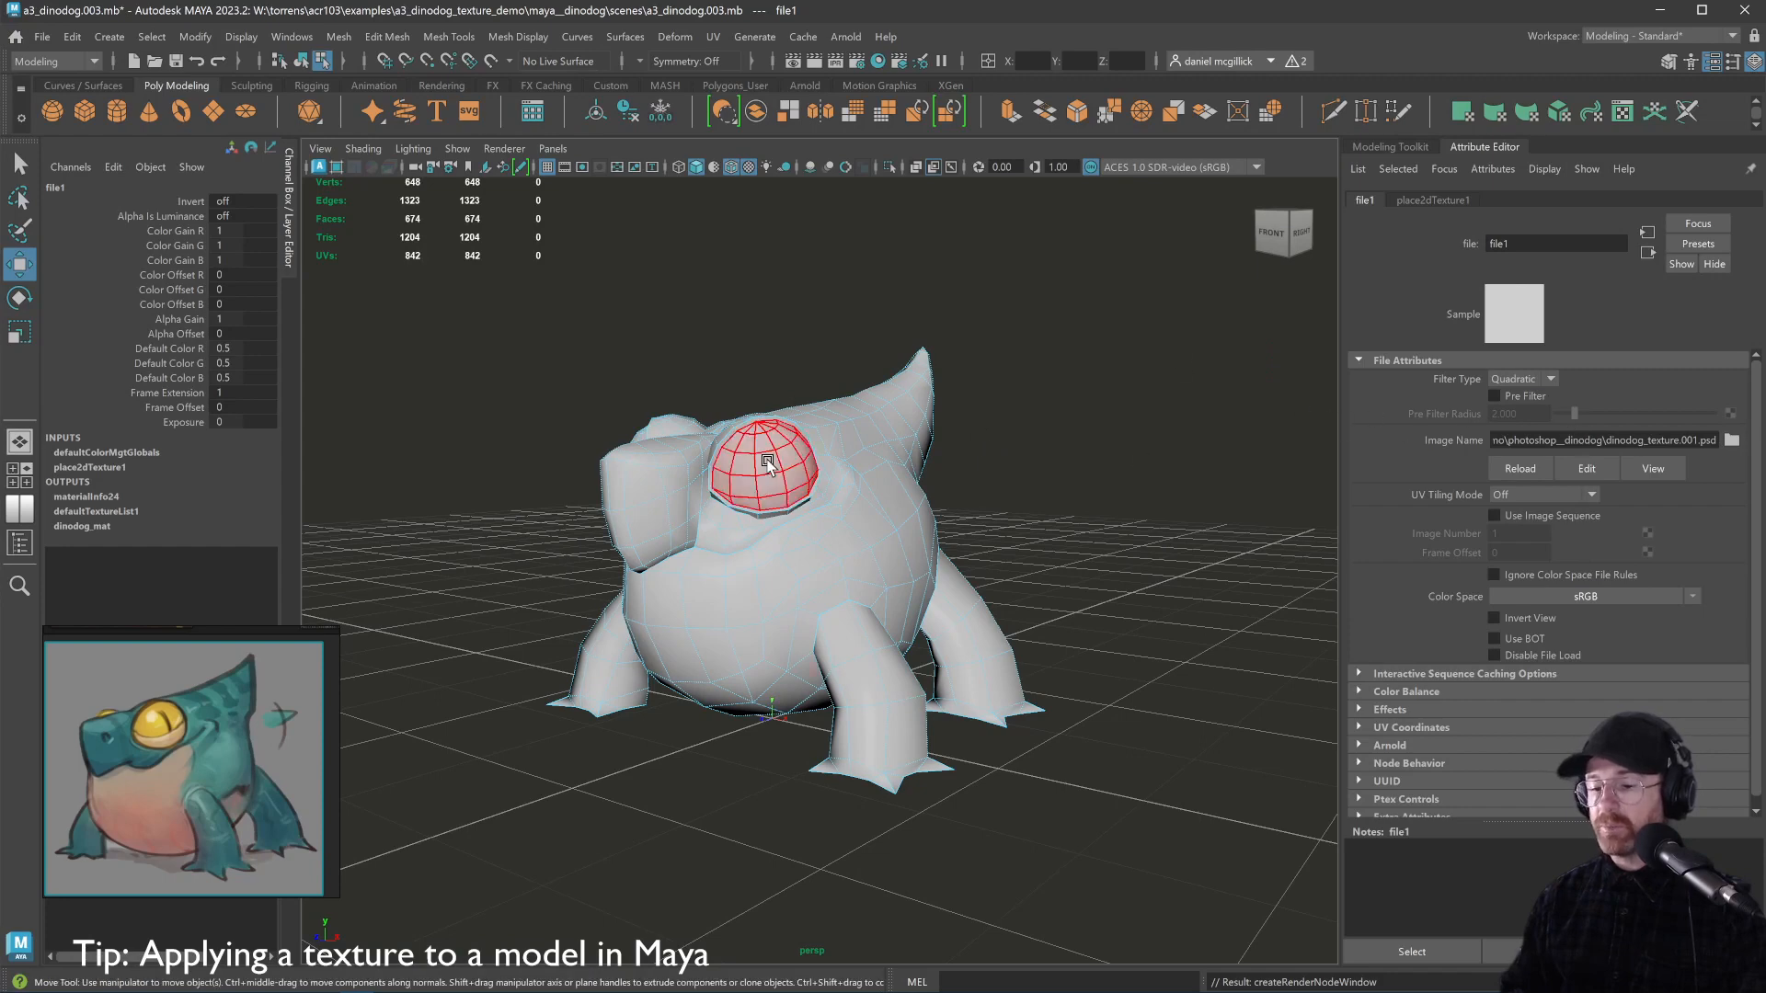
{"action": "left_click", "coordinate": [1732, 441]}
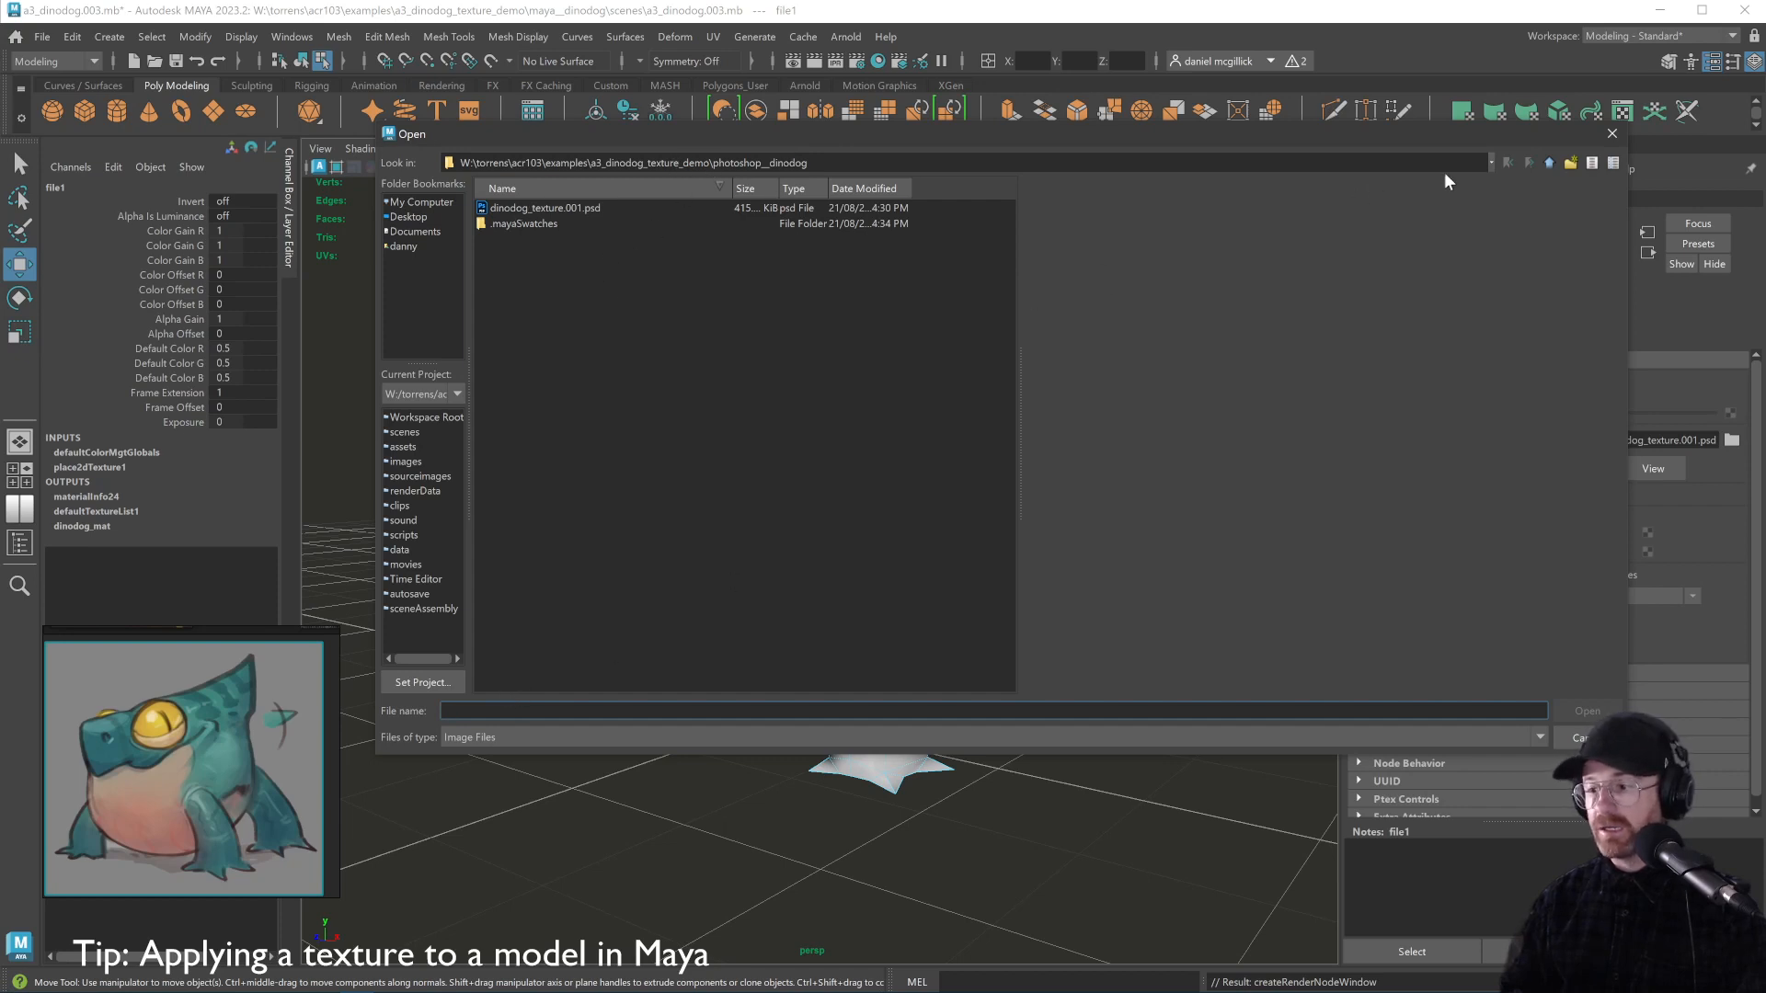
{"action": "left_click", "coordinate": [411, 477]}
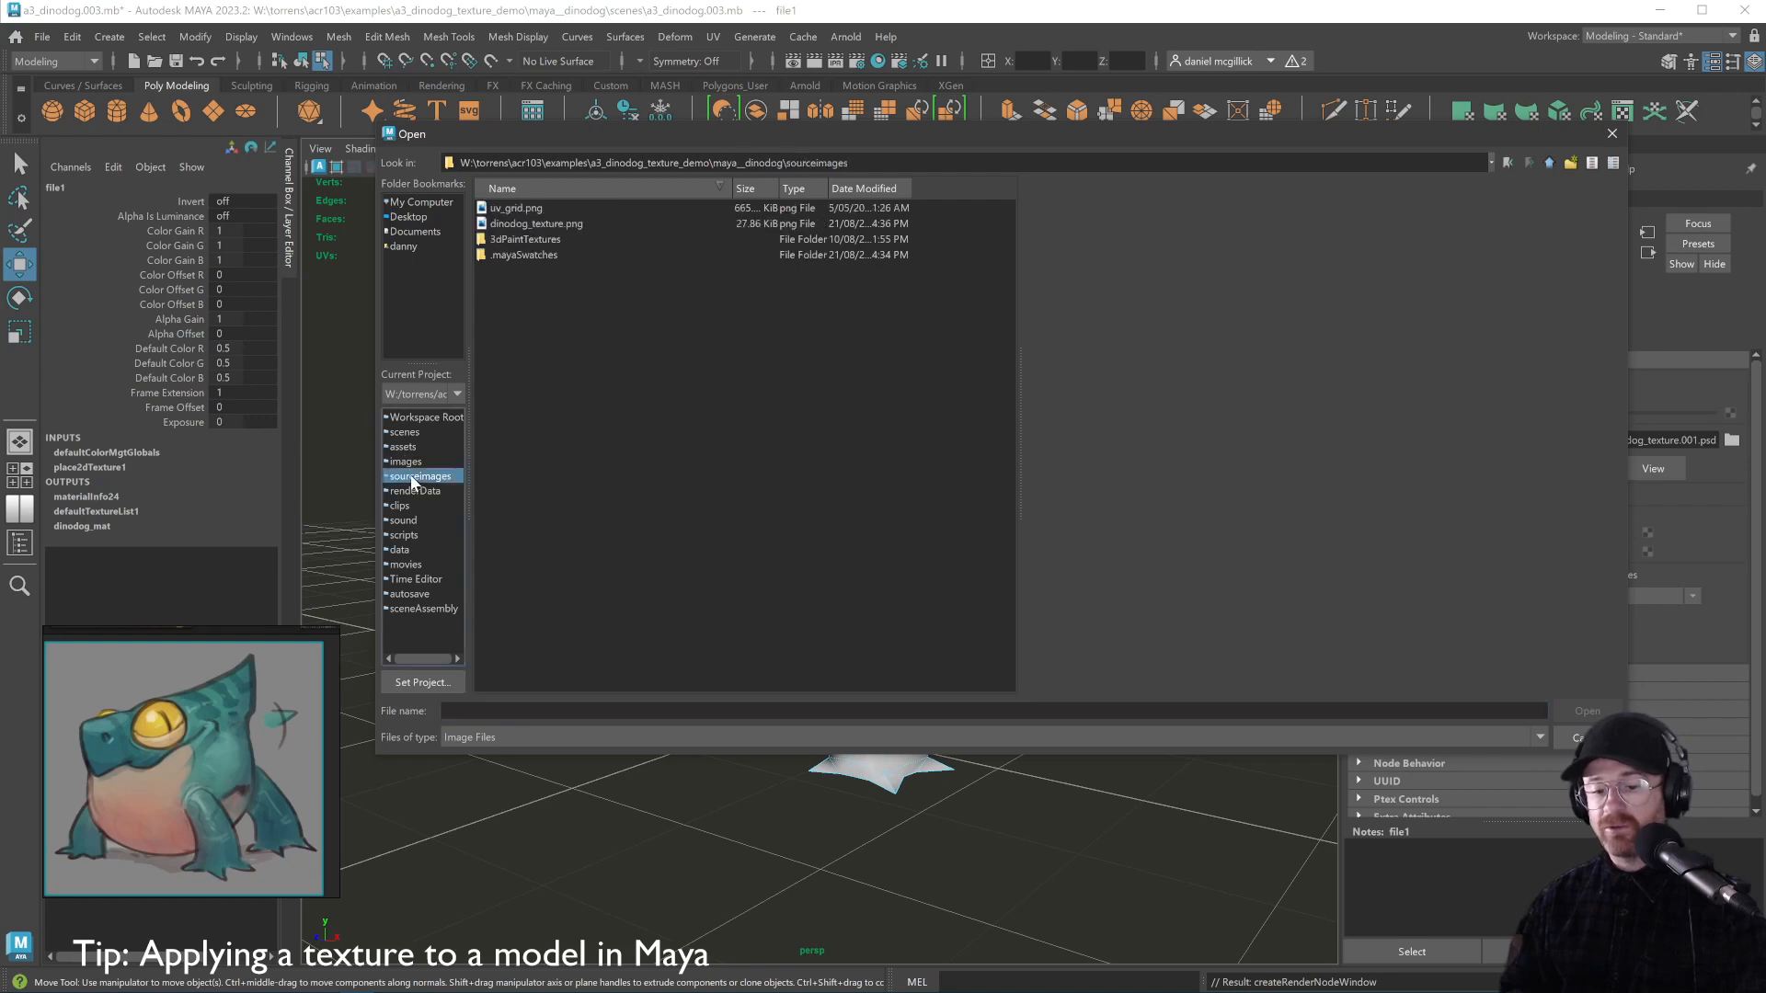
{"action": "left_click", "coordinate": [543, 224]}
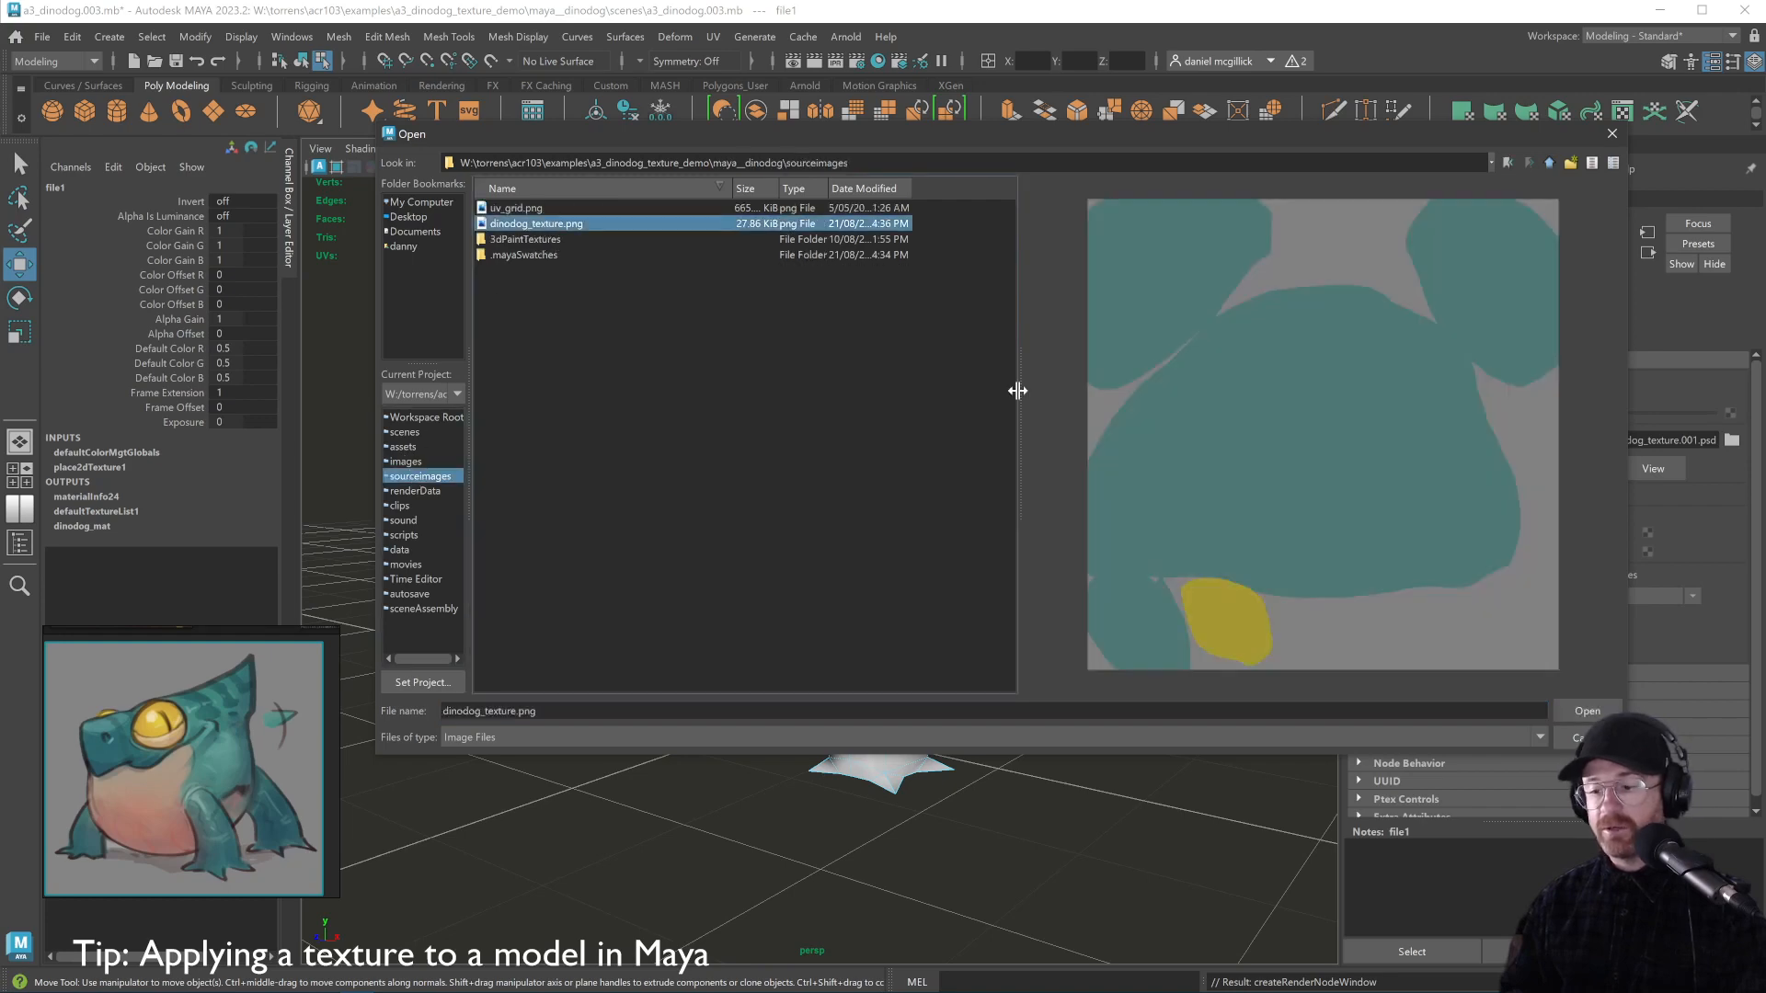
{"action": "left_click", "coordinate": [1584, 713]}
{"action": "left_click_drag", "start_coordinate": [1073, 540], "coordinate": [995, 572]}
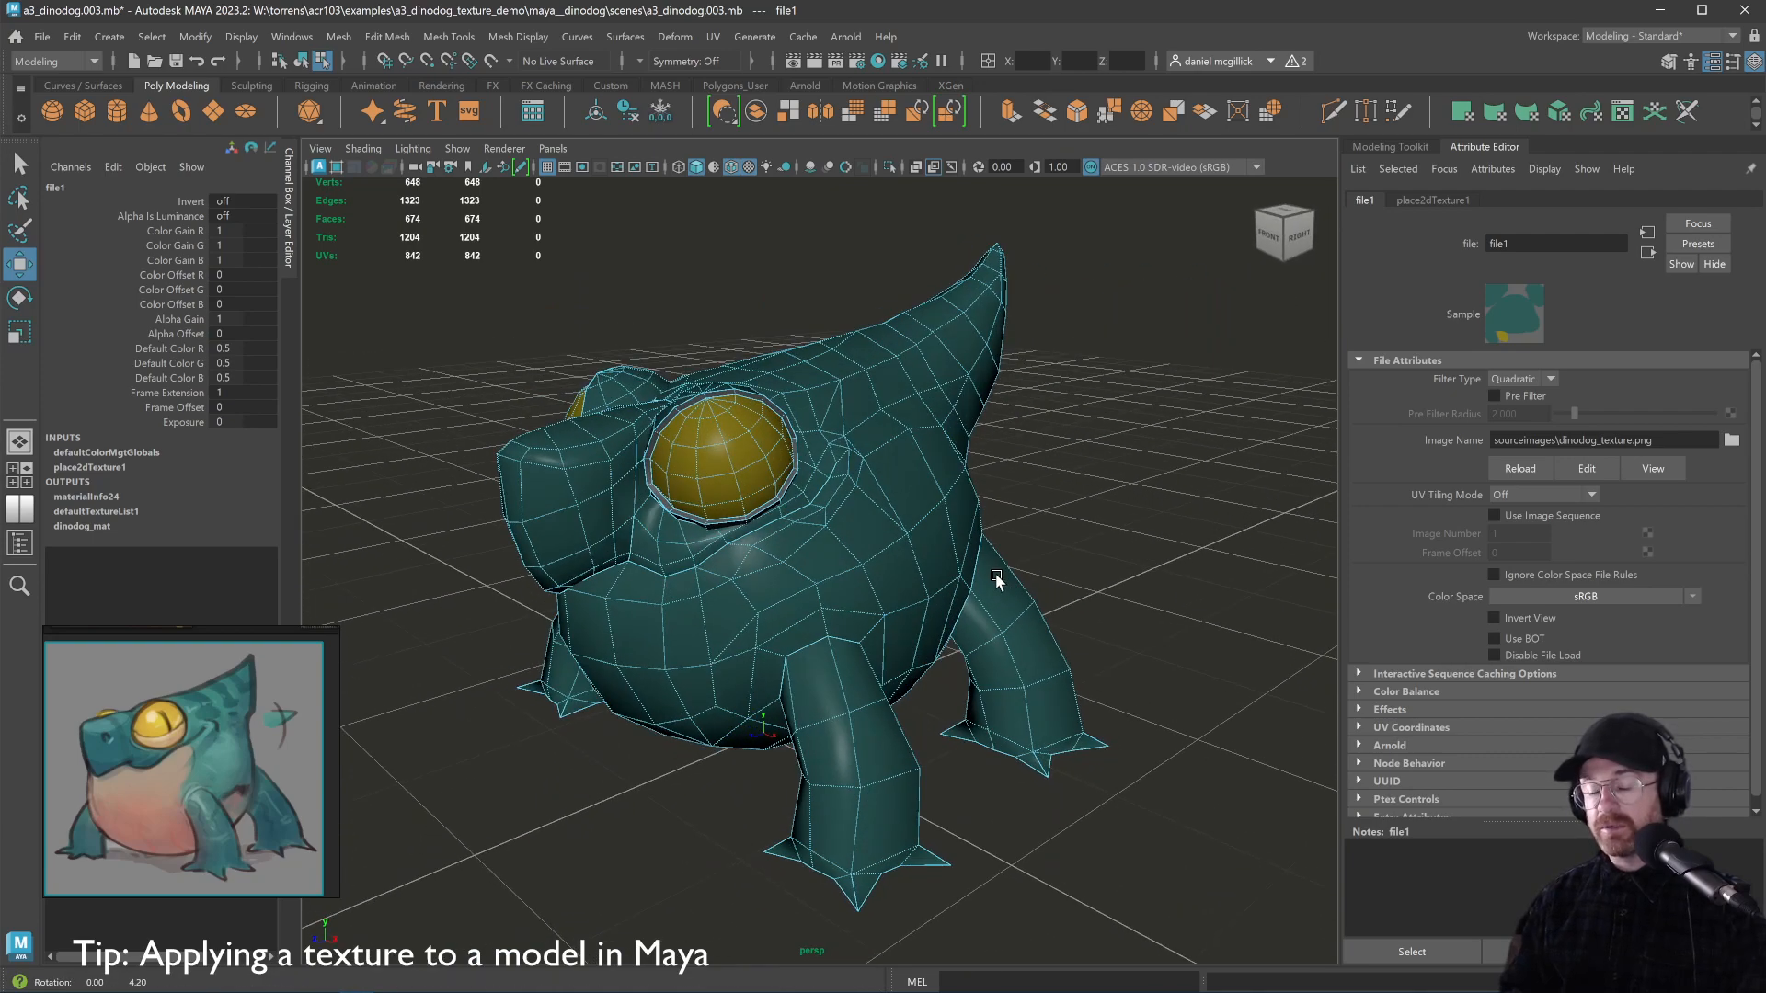
{"action": "key", "text": "alt+Tab"}
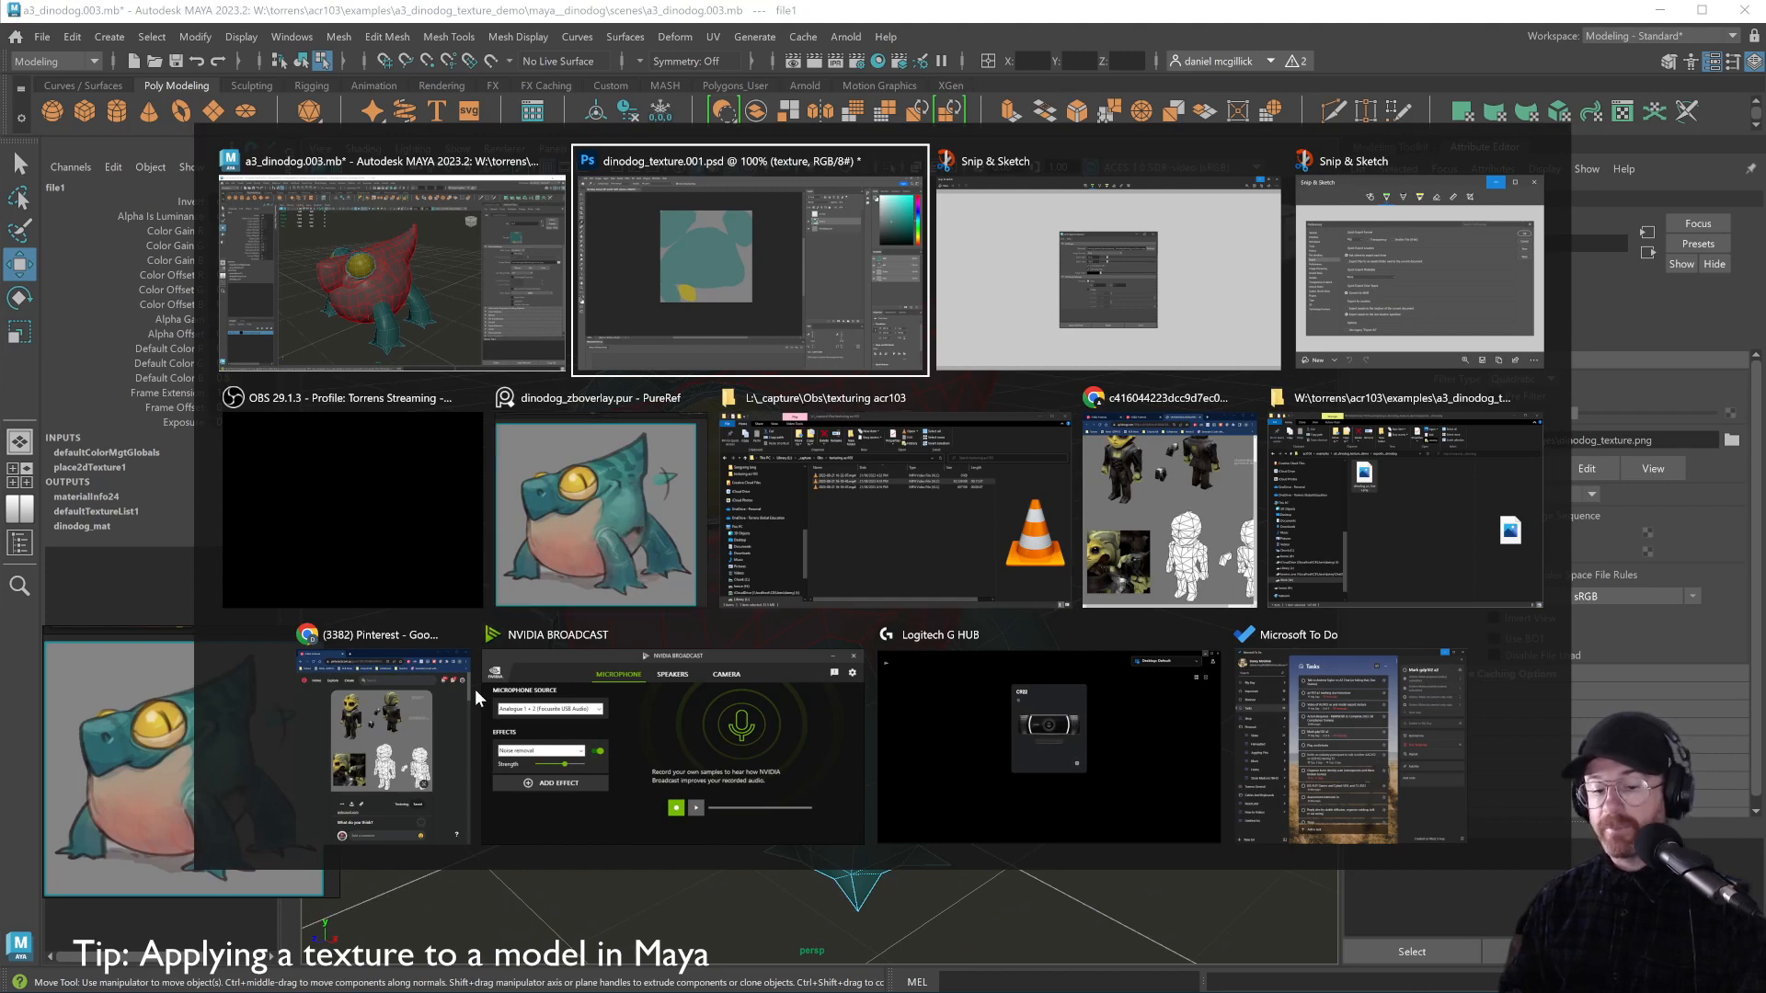
Maximize the browser and go to the Acr103 Texturing board on Pinterest
{"action": "left_click", "coordinate": [421, 706]}
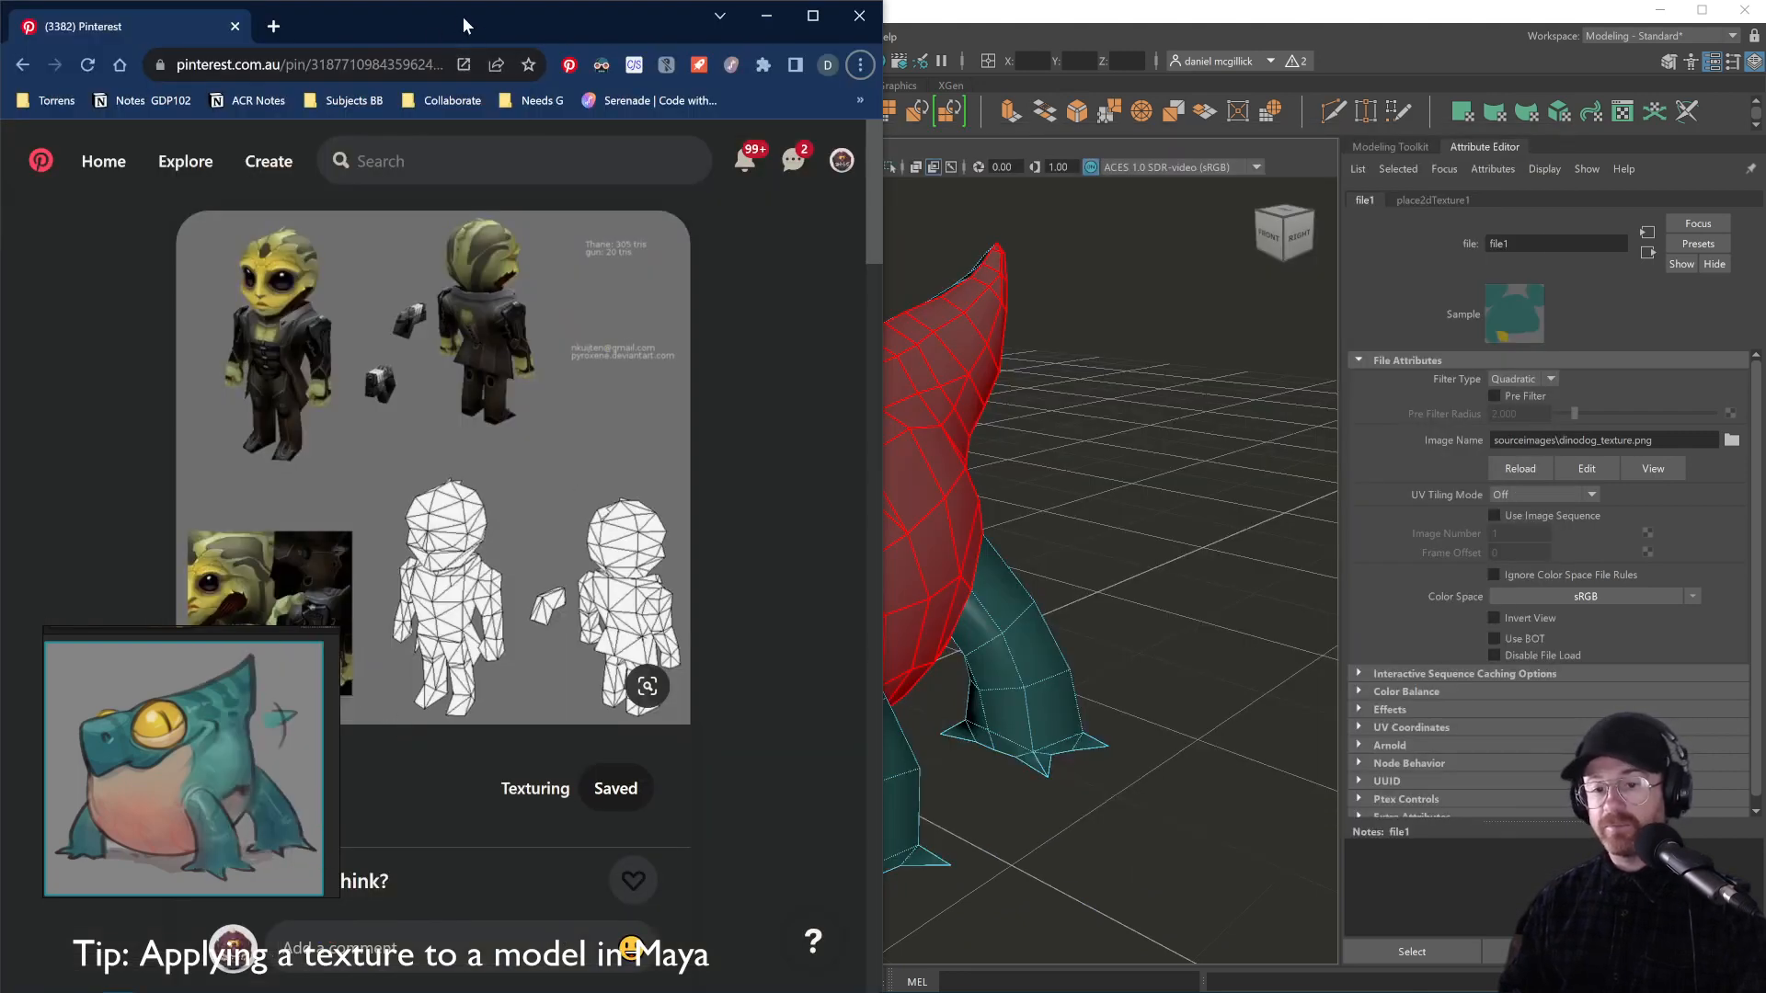
{"action": "left_click", "coordinate": [23, 65]}
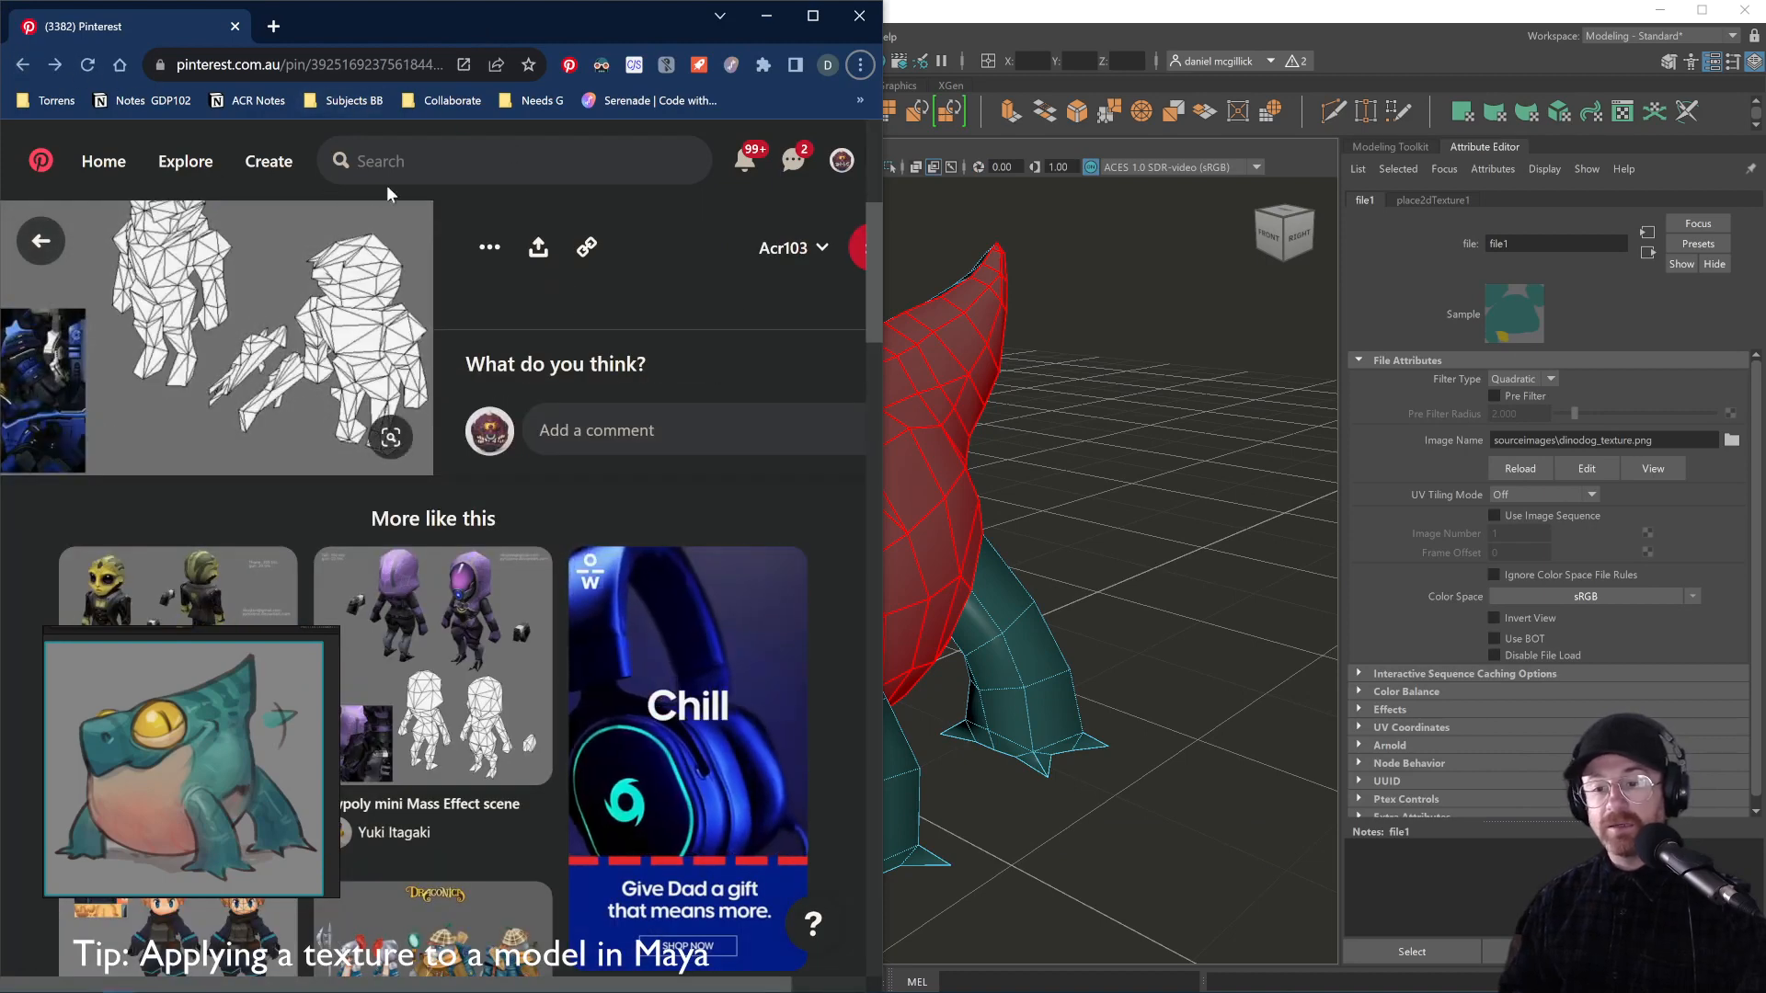
{"action": "left_click", "coordinate": [23, 64]}
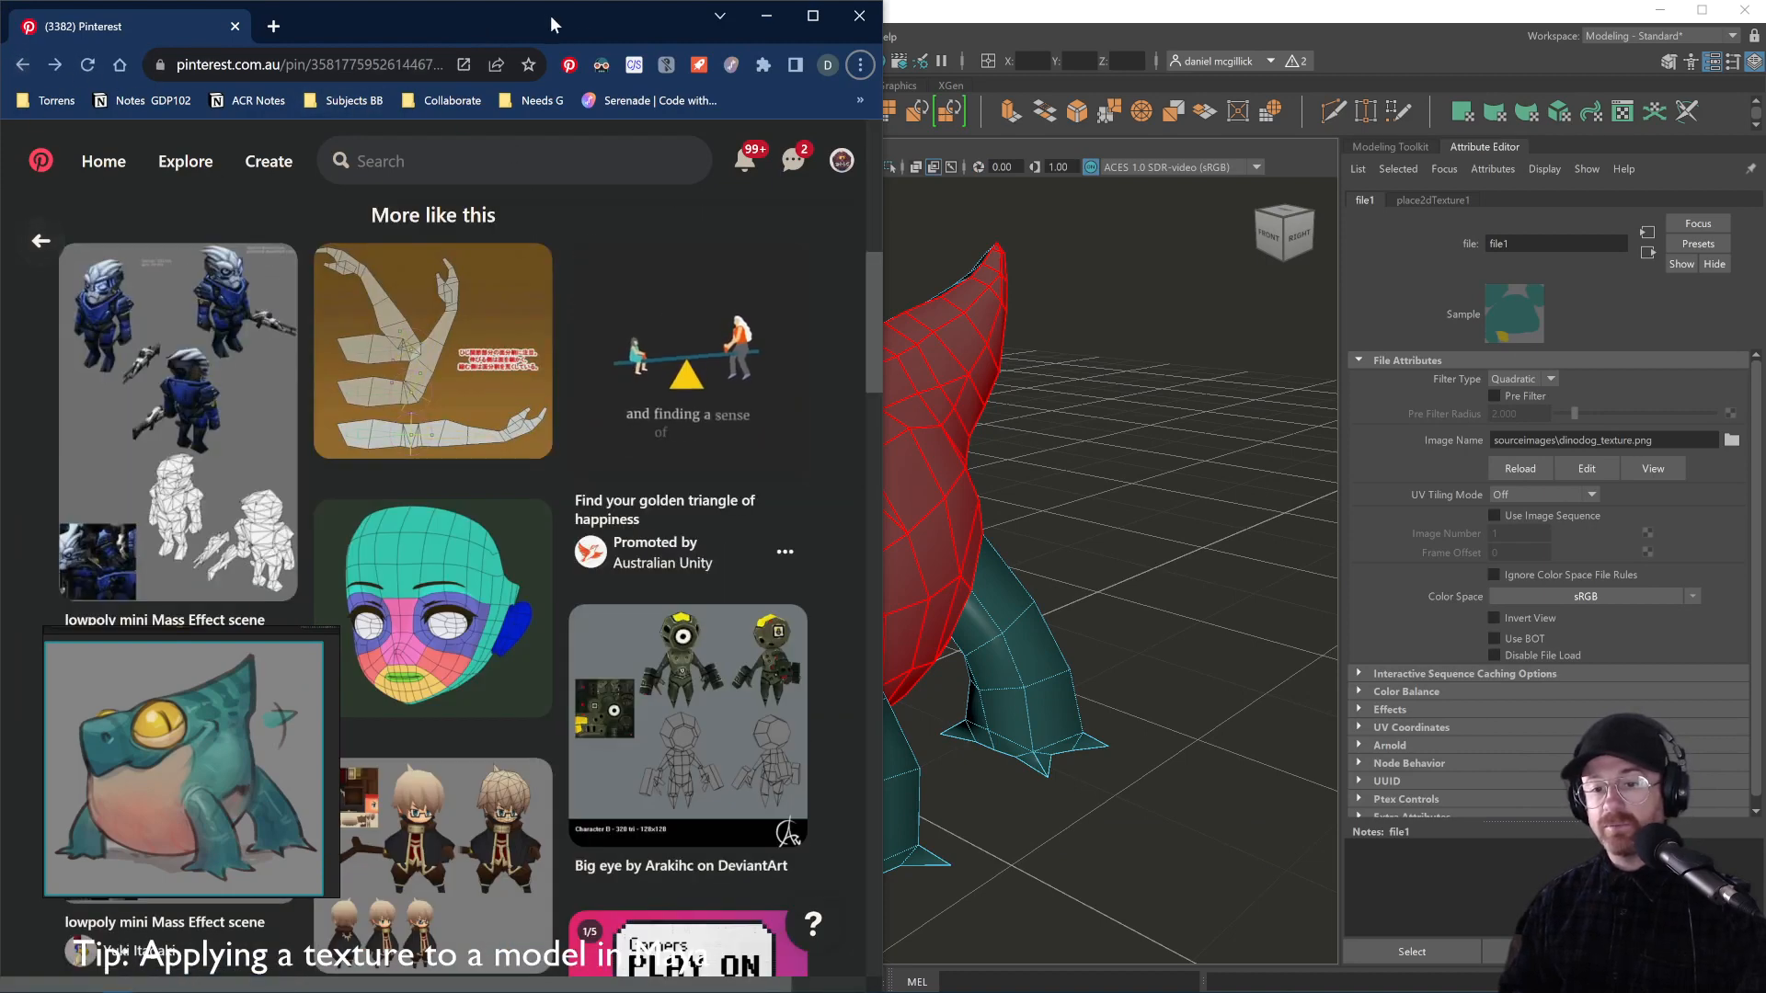
{"action": "left_click", "coordinate": [811, 13]}
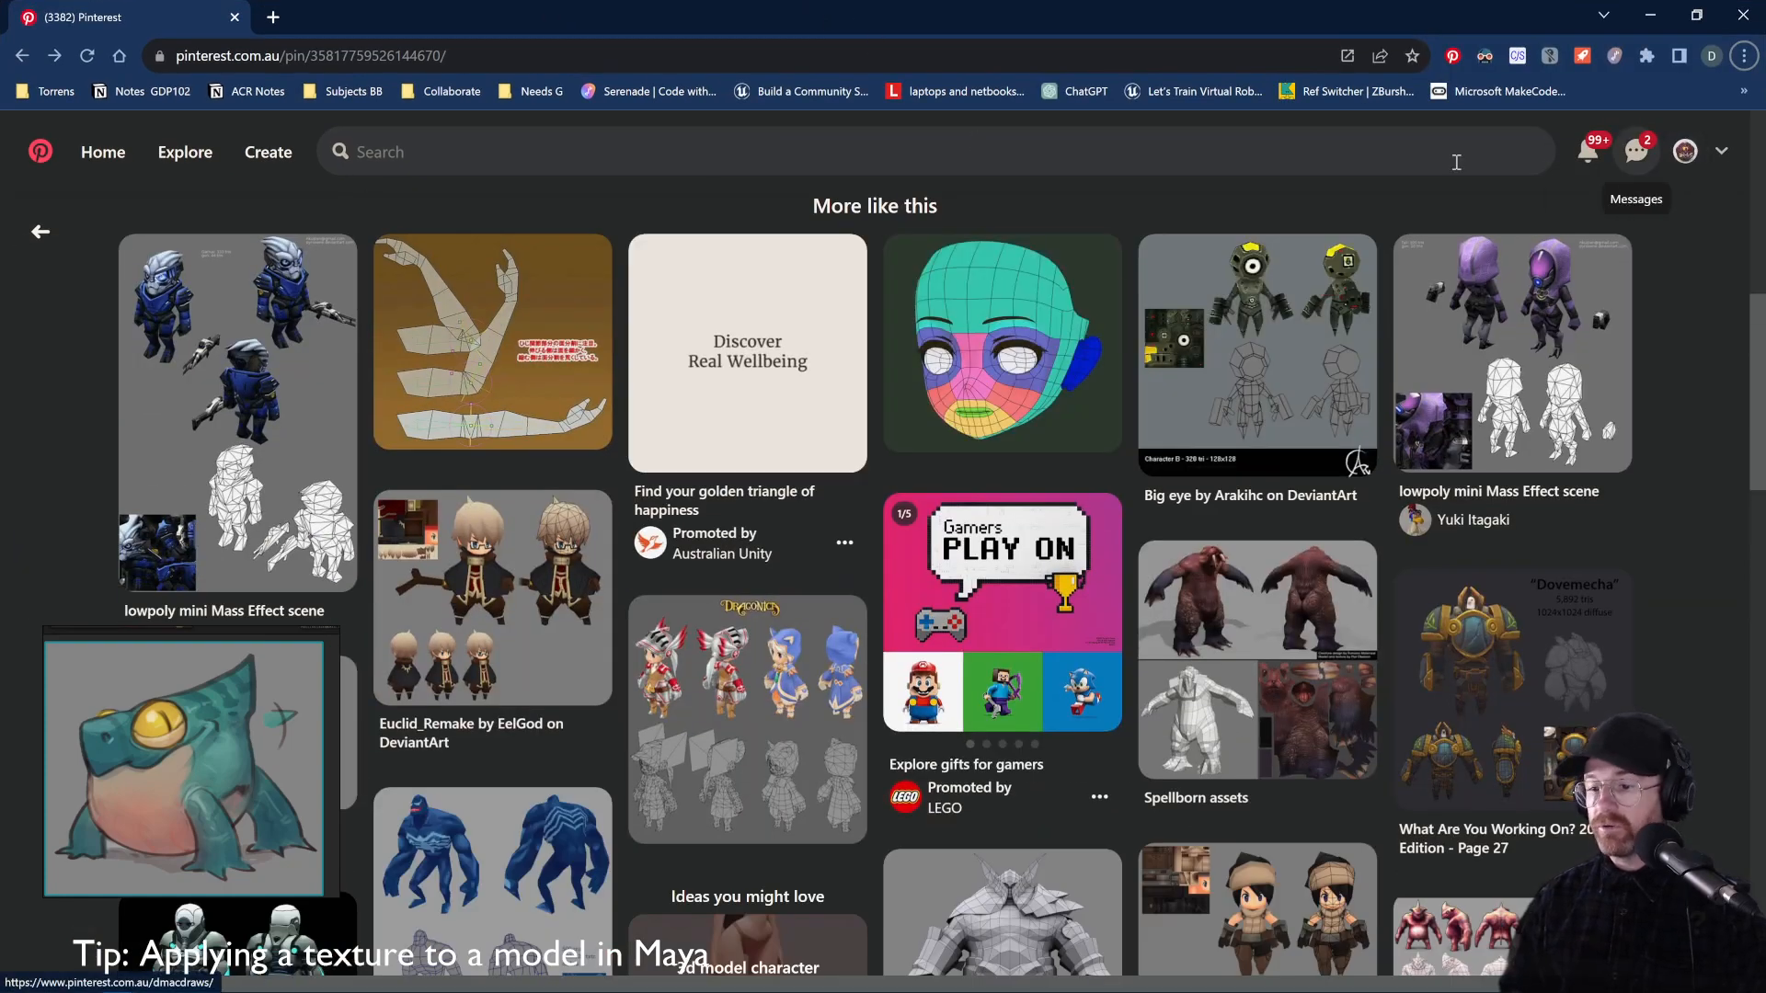
{"action": "scroll", "coordinate": [760, 228], "scroll_direction": "up", "scroll_amount": 4}
{"action": "scroll", "coordinate": [759, 228], "scroll_direction": "up", "scroll_amount": 4}
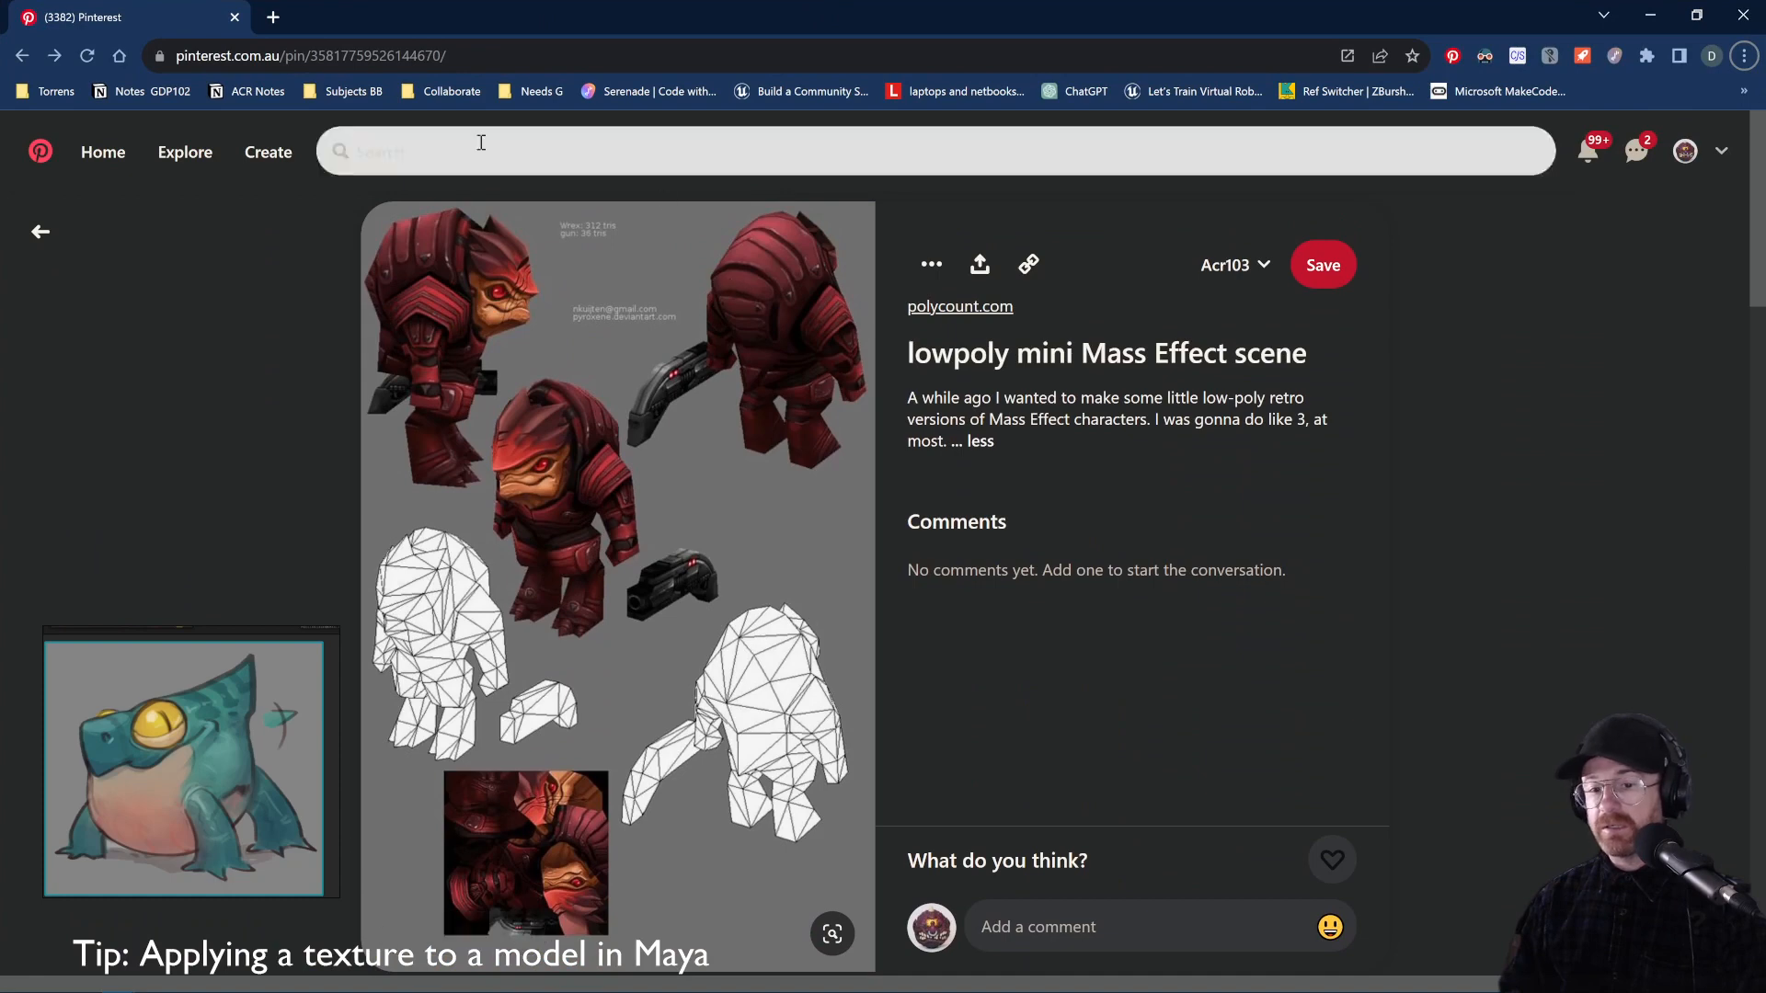
{"action": "left_click", "coordinate": [483, 57]}
{"action": "type", "text": "pin"}
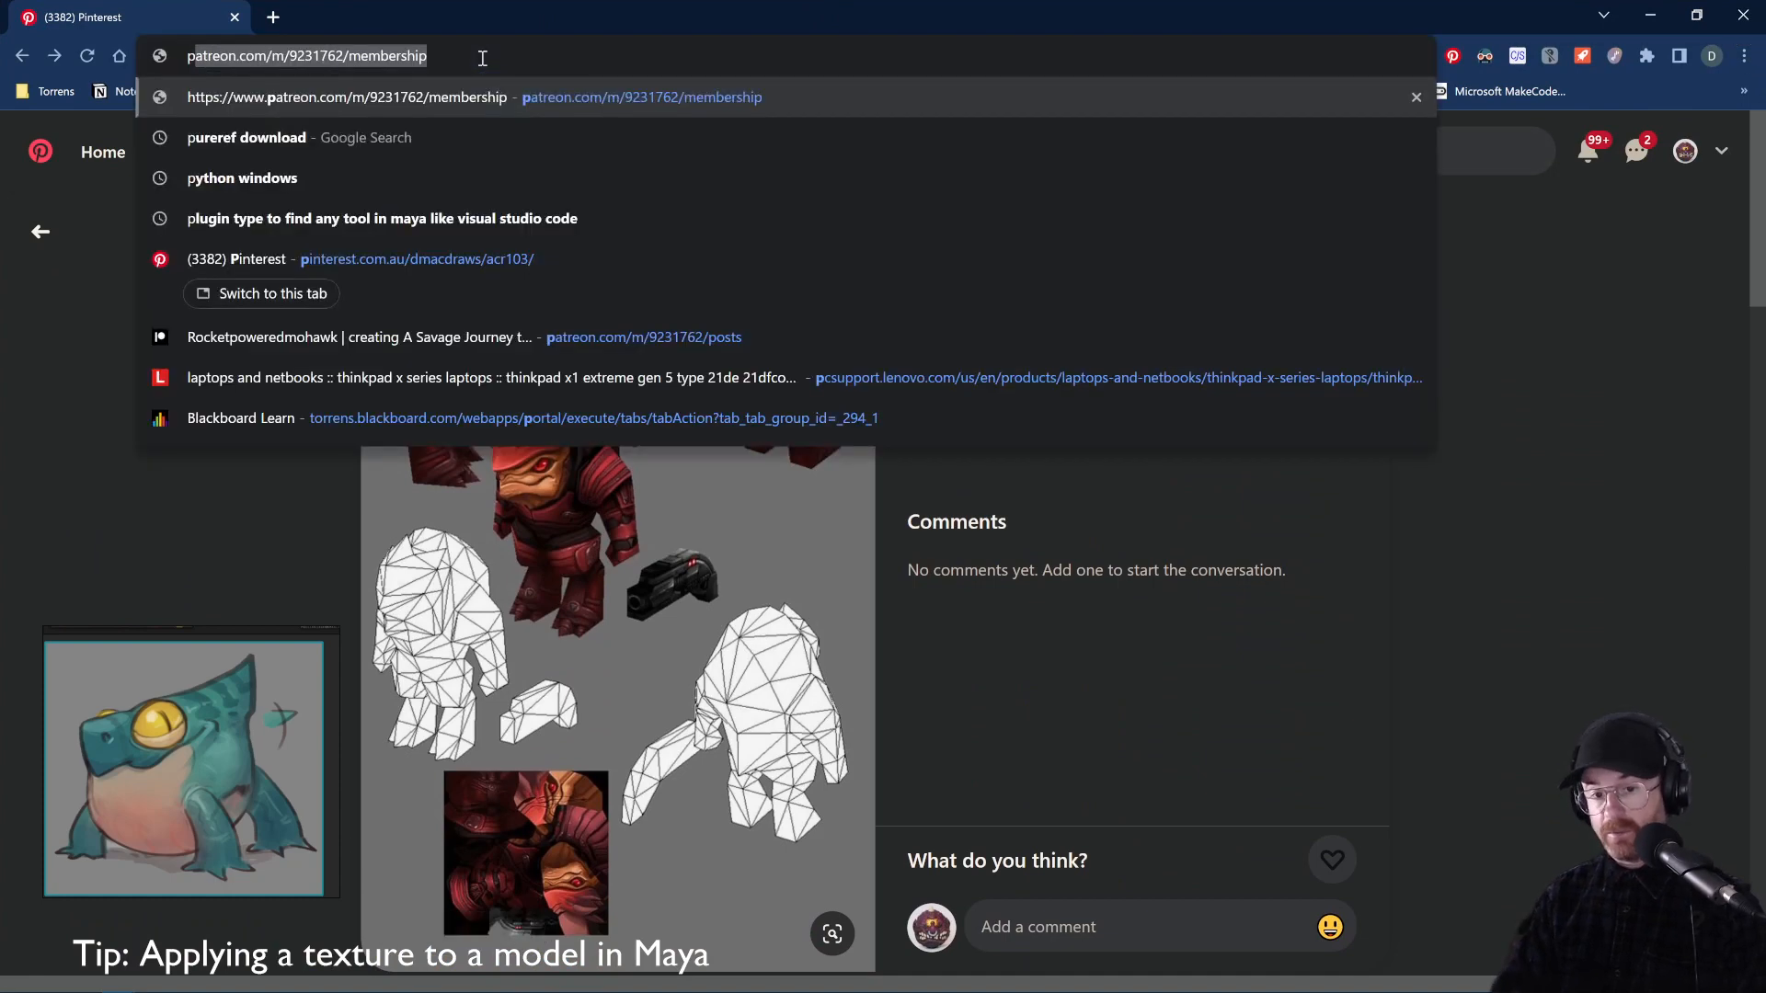
{"action": "key", "text": "End"}
{"action": "key", "text": "Down"}
{"action": "key", "text": "Down"}
{"action": "key", "text": "Down"}
{"action": "key", "text": "Down"}
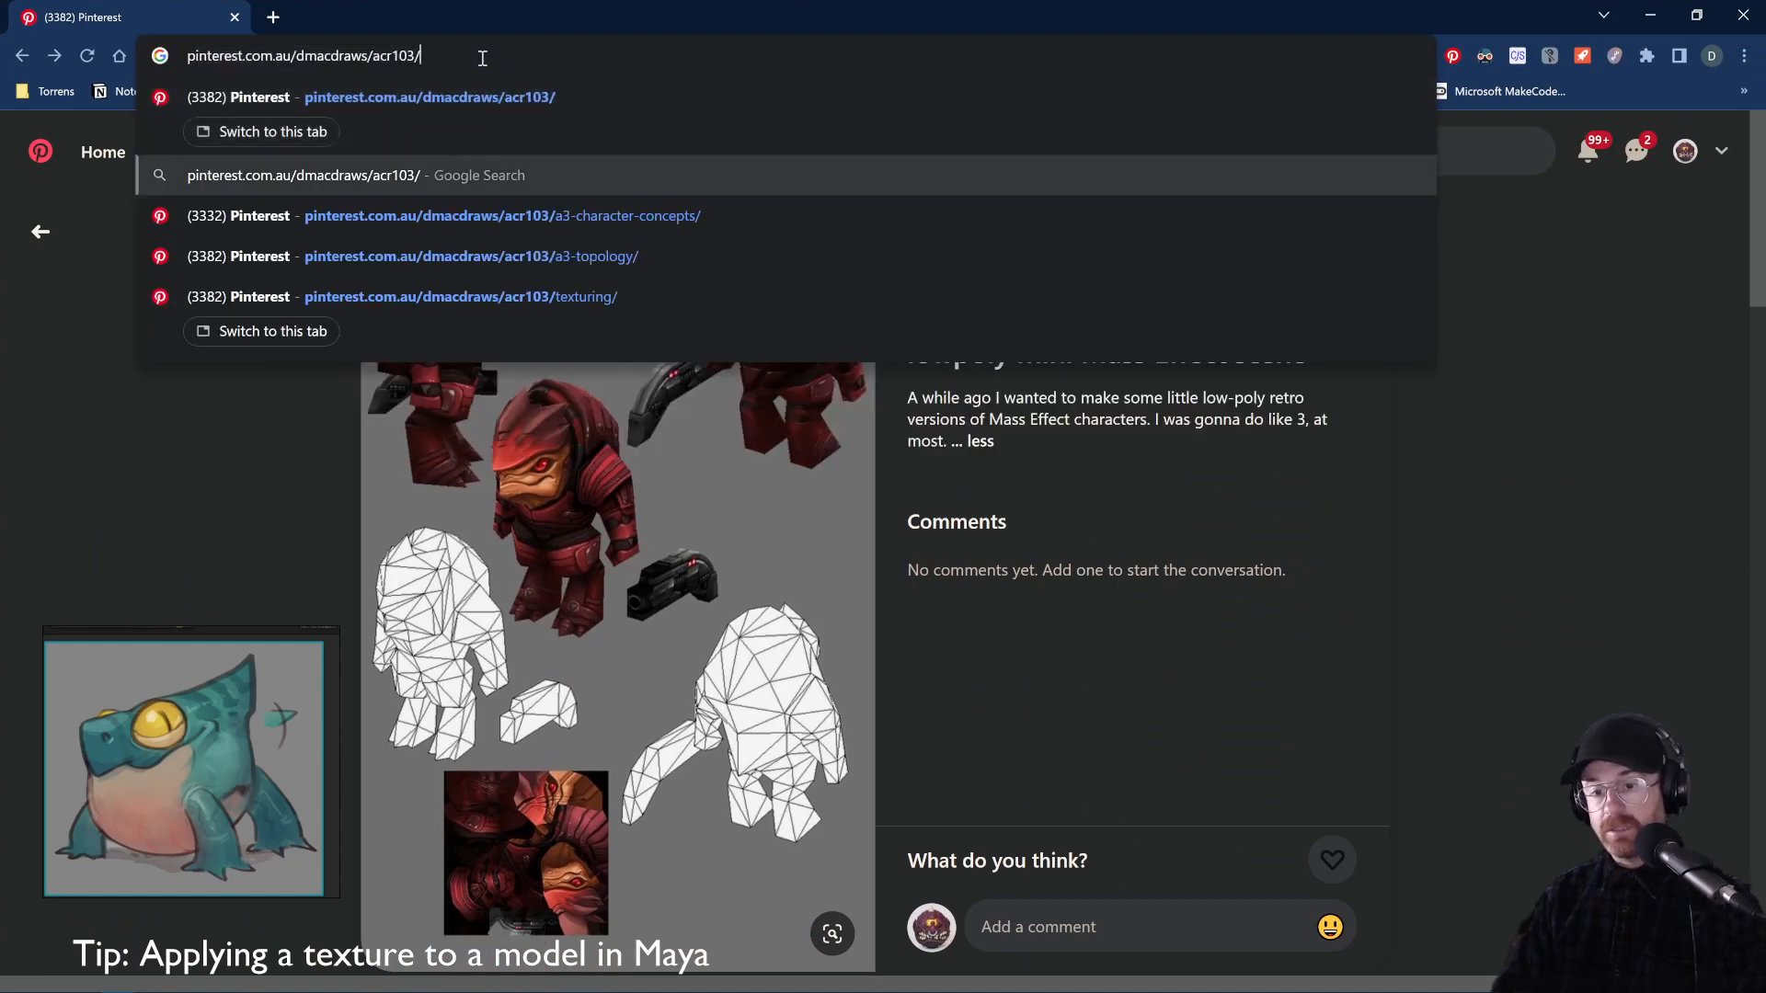
{"action": "key", "text": "Return"}
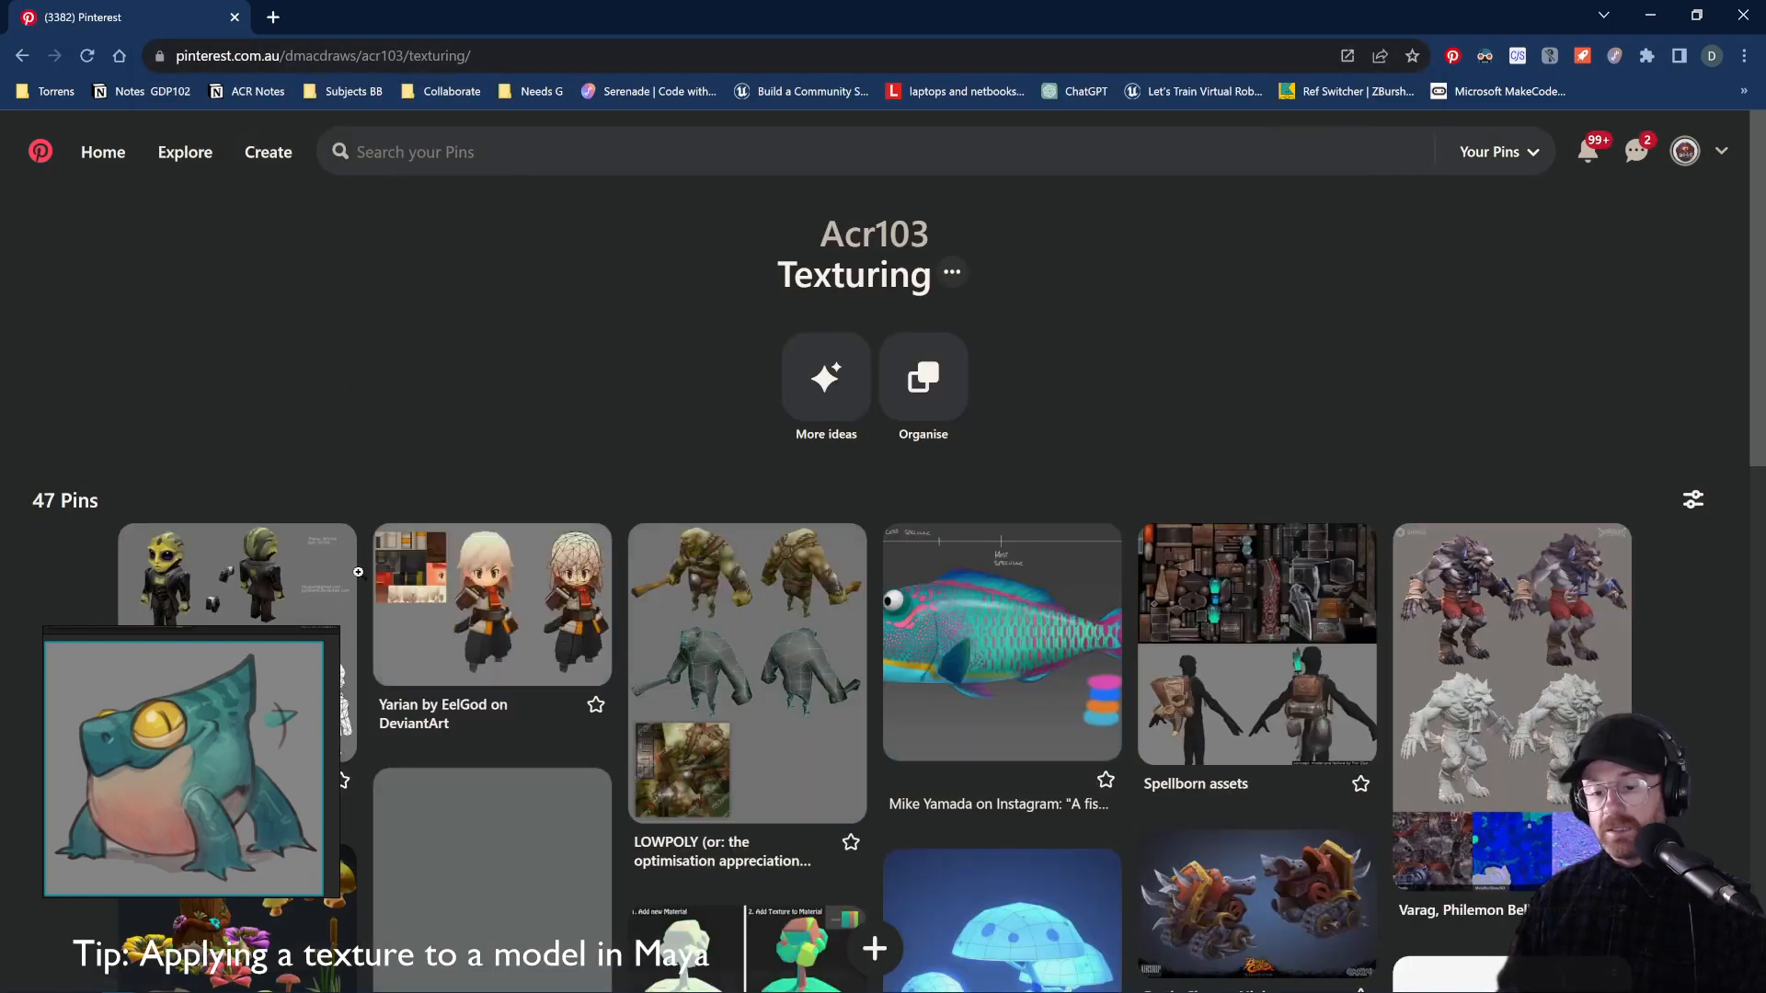
Open the Yarian and LOWPOLY pins from the board in background tabs
{"action": "scroll", "coordinate": [515, 386], "scroll_direction": "down", "scroll_amount": 2}
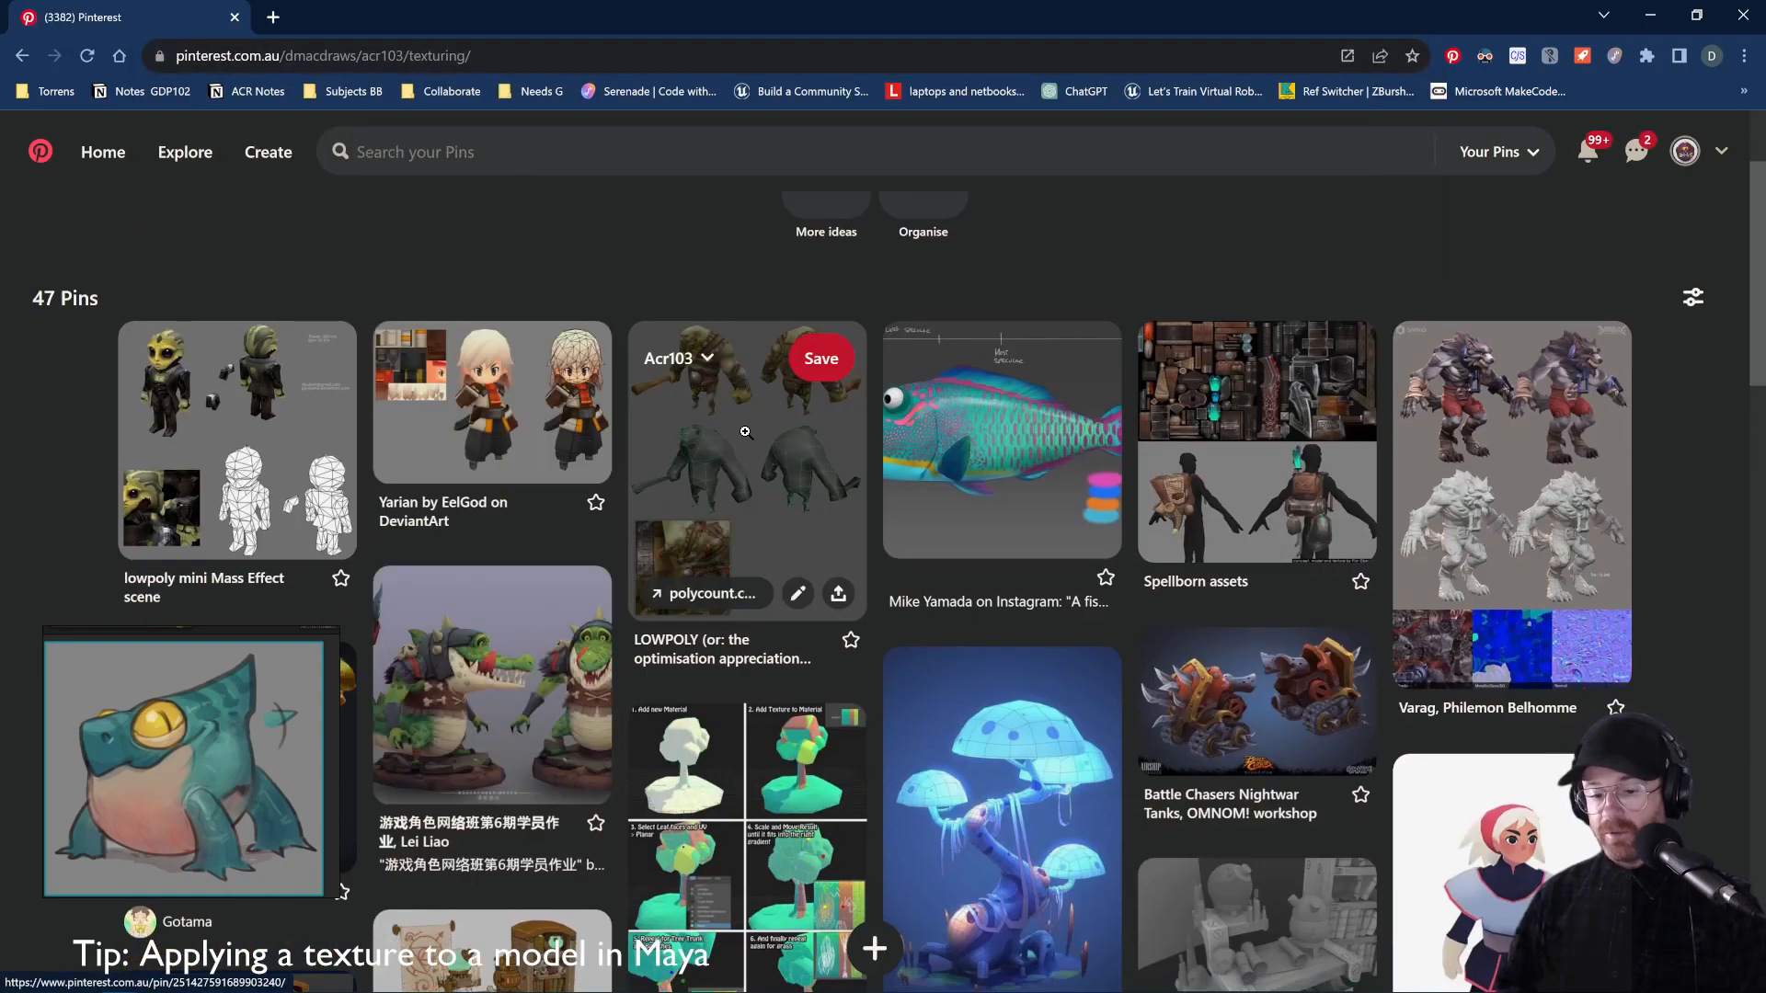
{"action": "middle_click", "coordinate": [510, 421]}
{"action": "middle_click", "coordinate": [766, 445]}
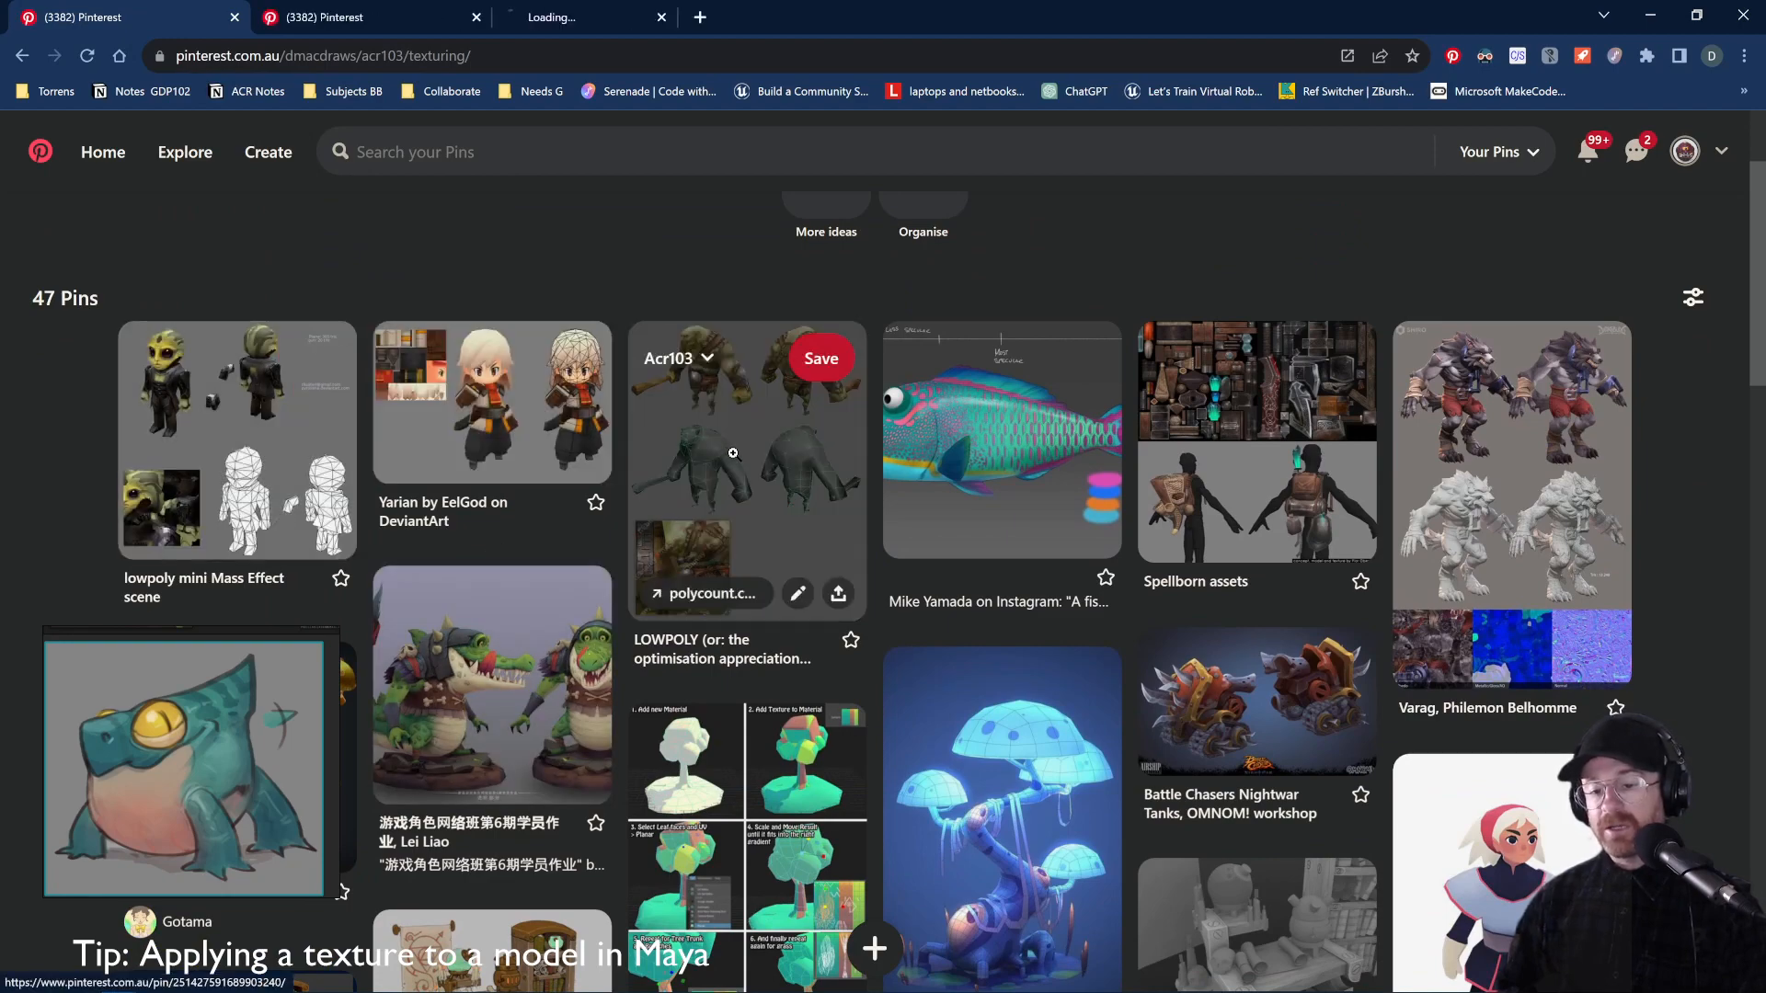
{"action": "scroll", "coordinate": [766, 445], "scroll_direction": "down", "scroll_amount": 5}
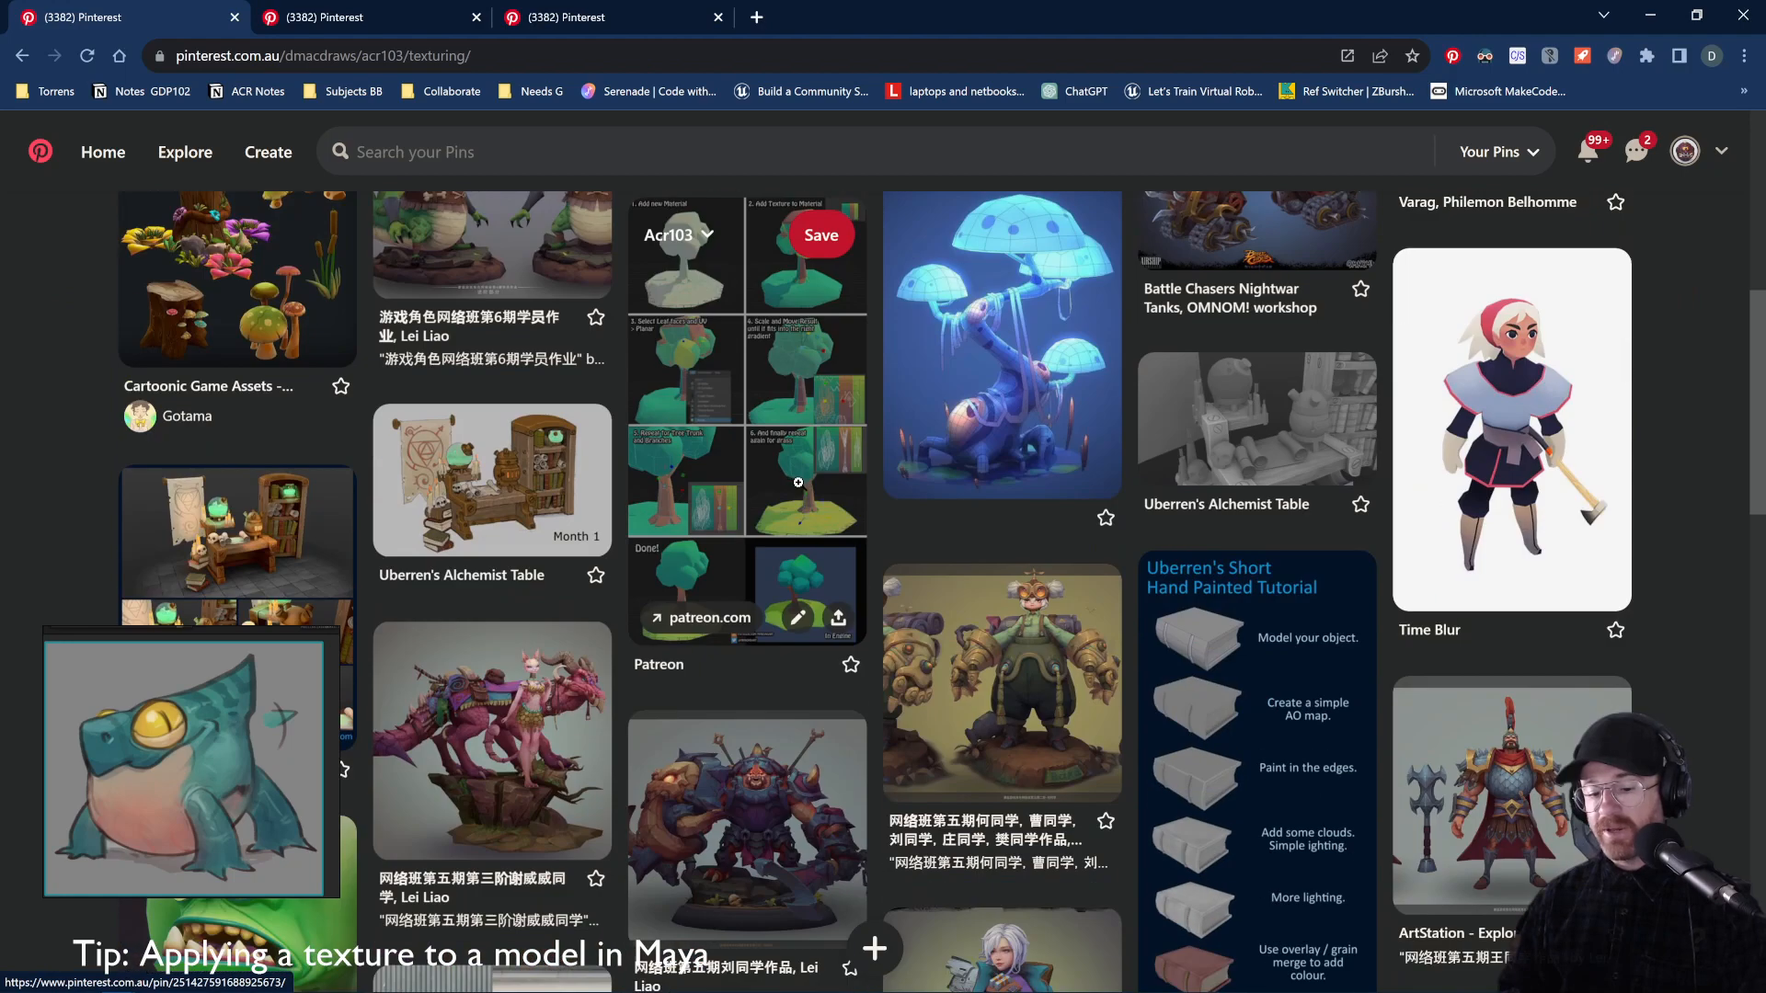
{"action": "scroll", "coordinate": [768, 520], "scroll_direction": "down", "scroll_amount": 2}
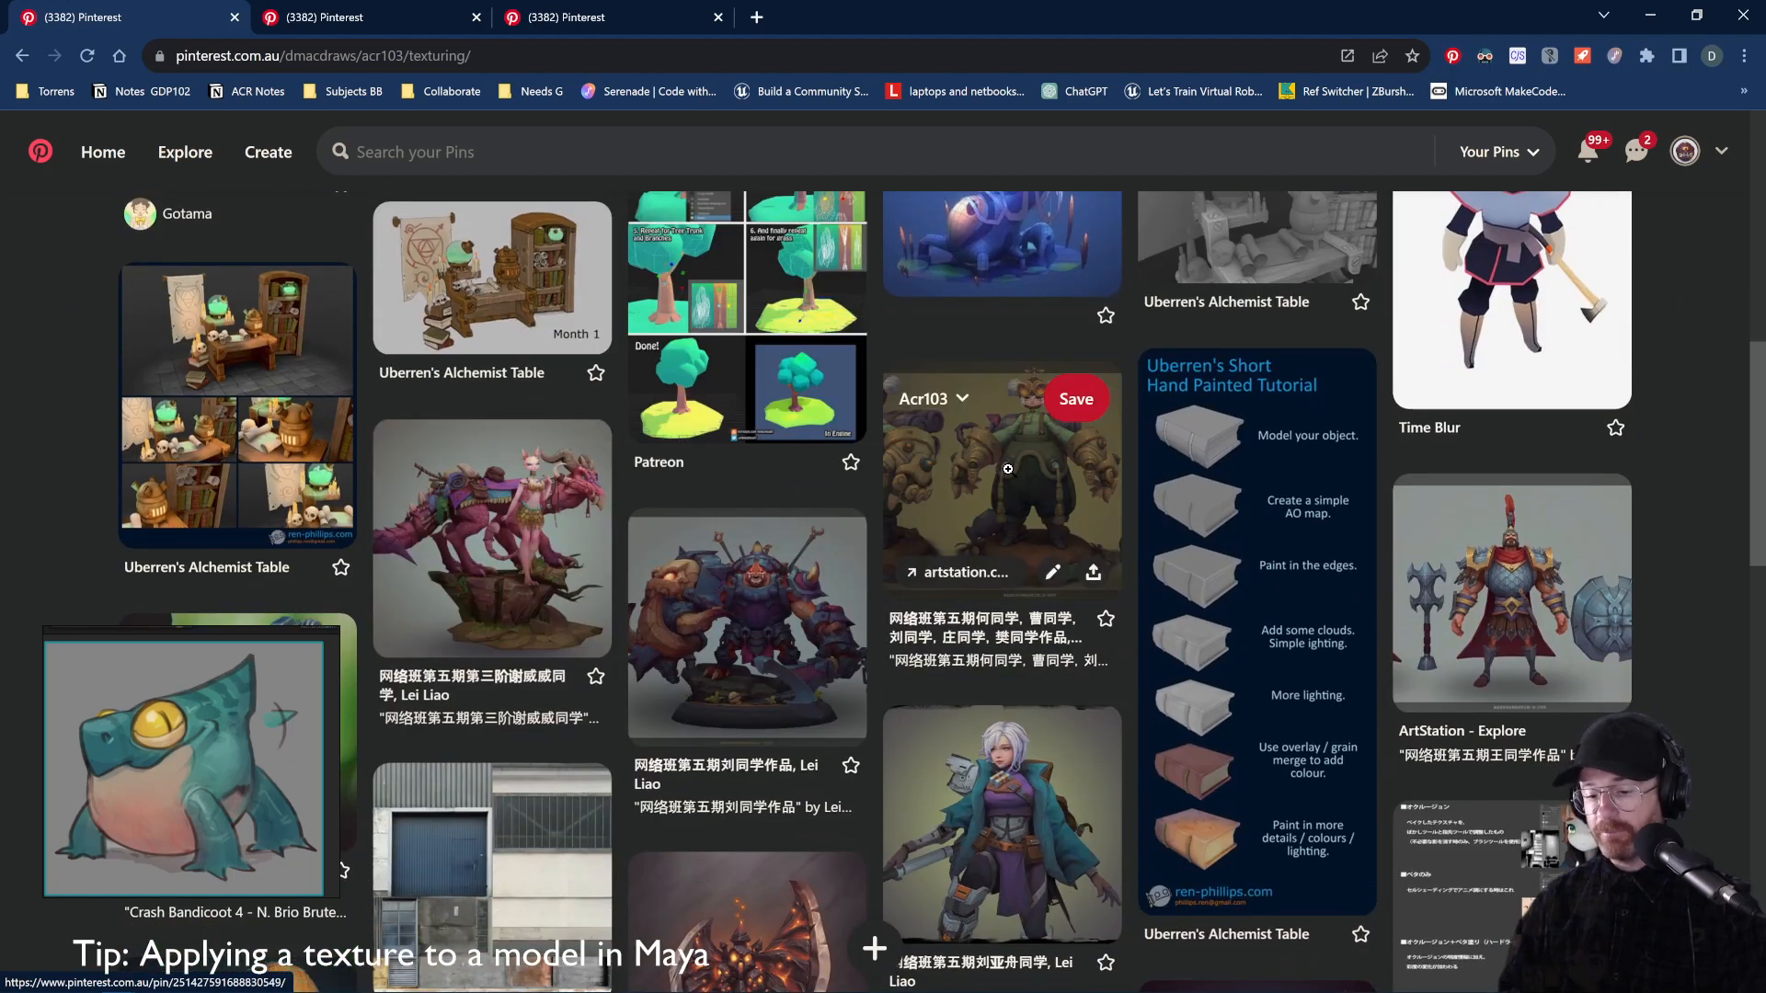
{"action": "scroll", "coordinate": [1008, 469], "scroll_direction": "down", "scroll_amount": 3}
{"action": "scroll", "coordinate": [1021, 455], "scroll_direction": "up", "scroll_amount": 8}
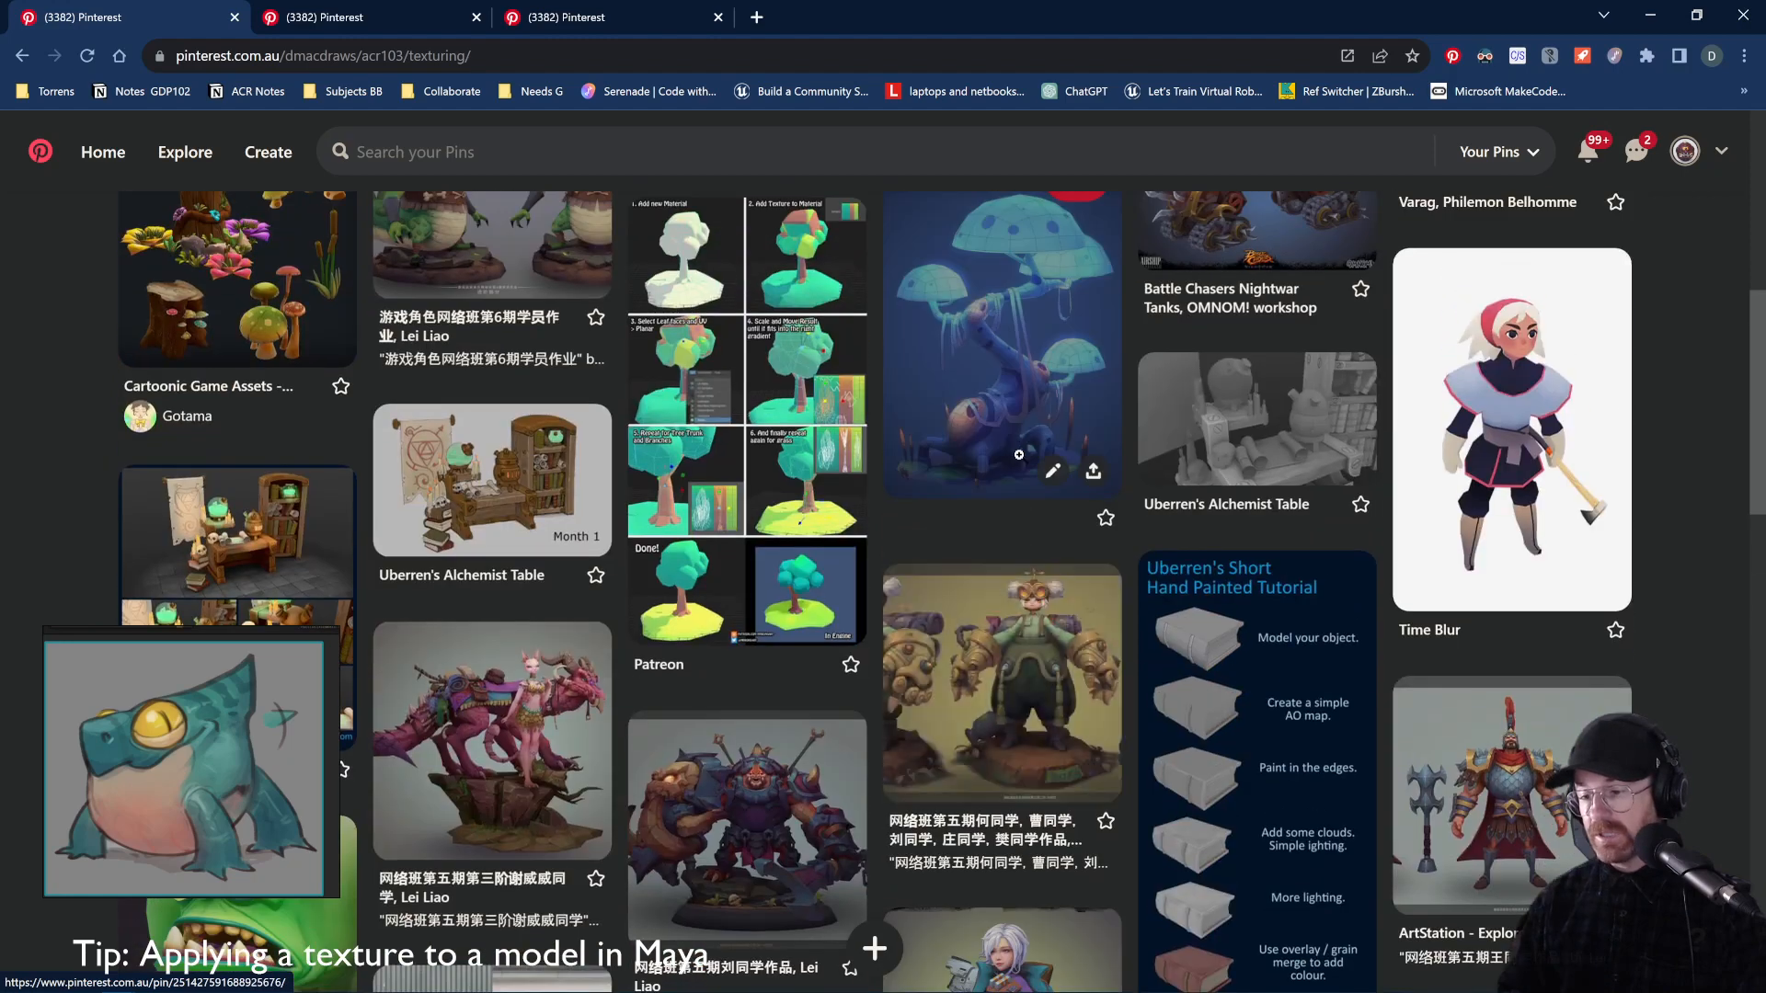
{"action": "scroll", "coordinate": [1026, 444], "scroll_direction": "up", "scroll_amount": 2}
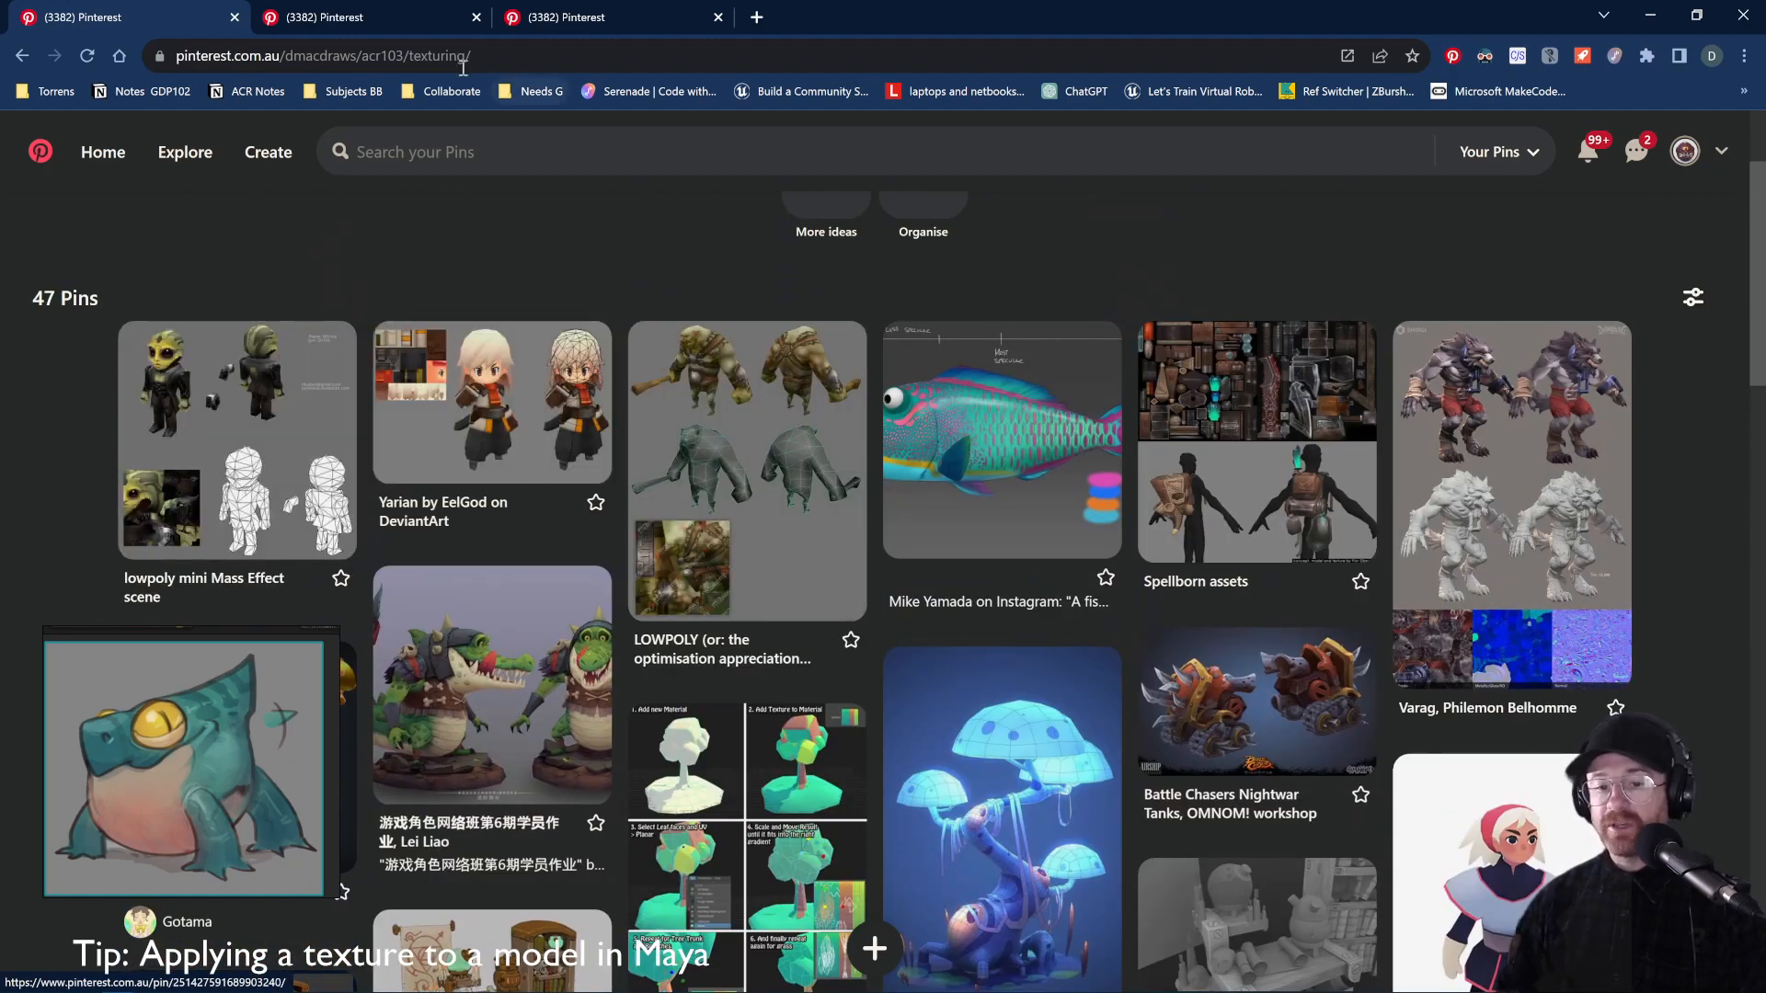
Switch to the Yarian by EelGod pin tab to view its texture sheet
{"action": "left_click", "coordinate": [372, 20]}
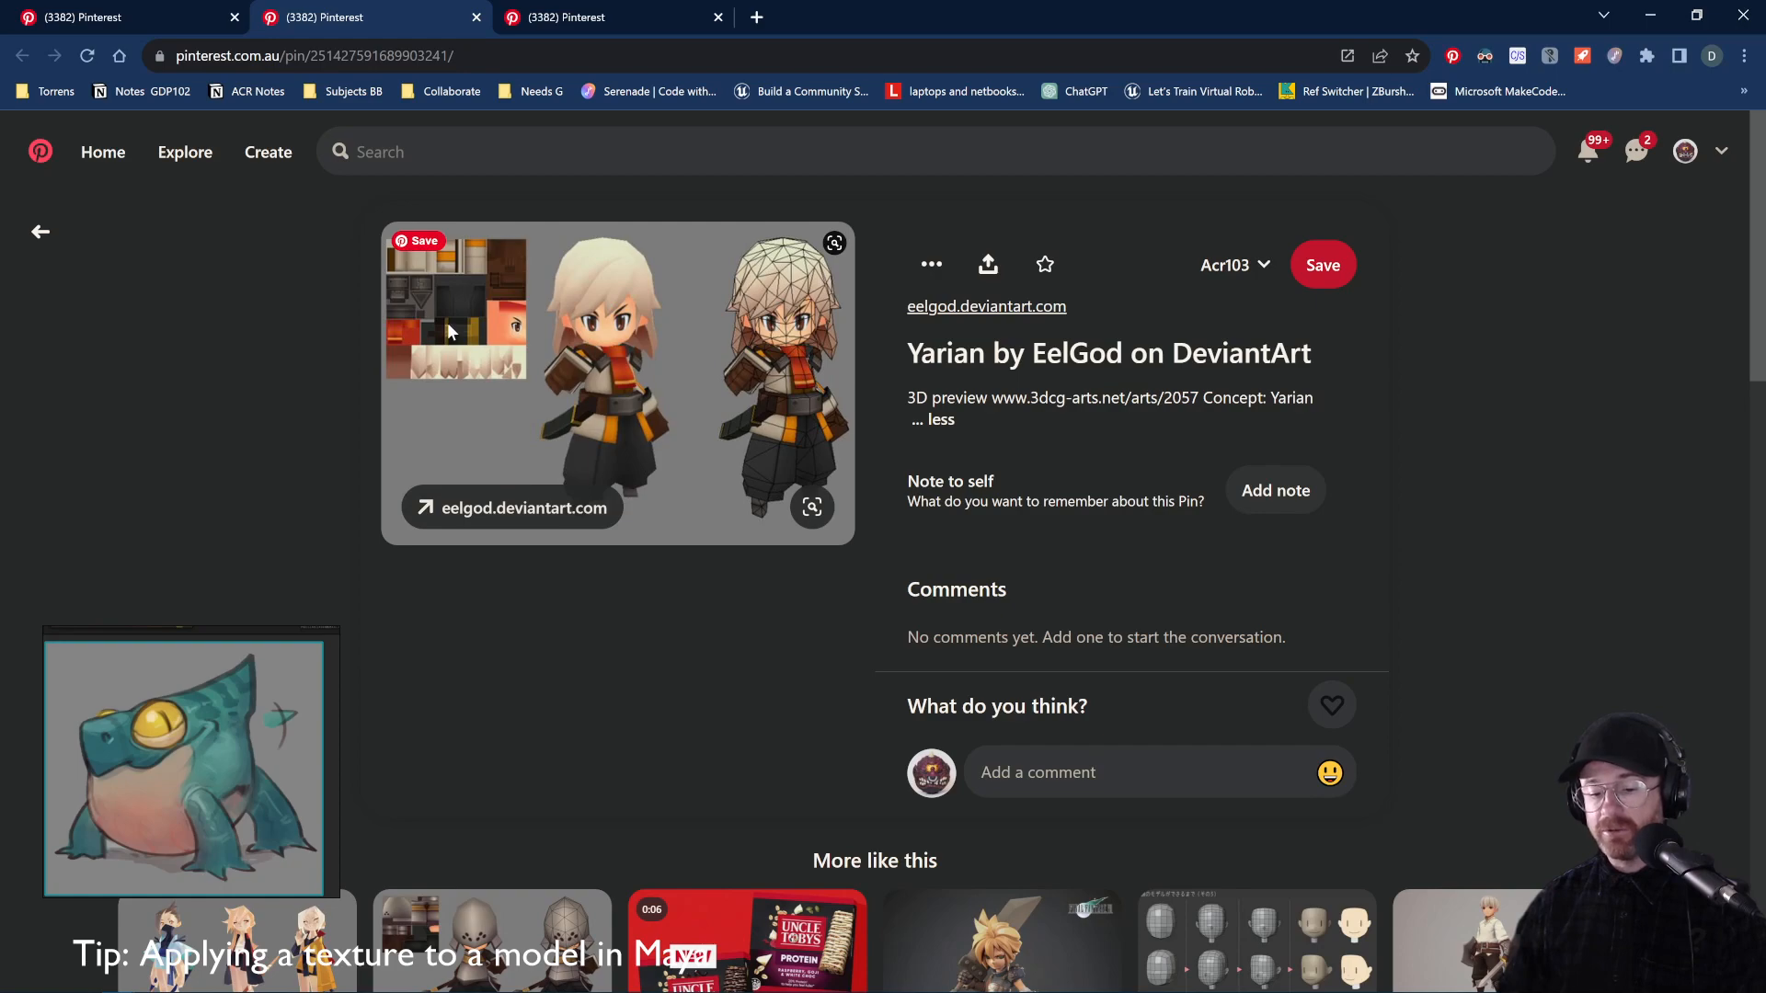
{"action": "scroll", "coordinate": [699, 504], "scroll_direction": "down", "scroll_amount": 3}
{"action": "scroll", "coordinate": [699, 497], "scroll_direction": "up", "scroll_amount": 3}
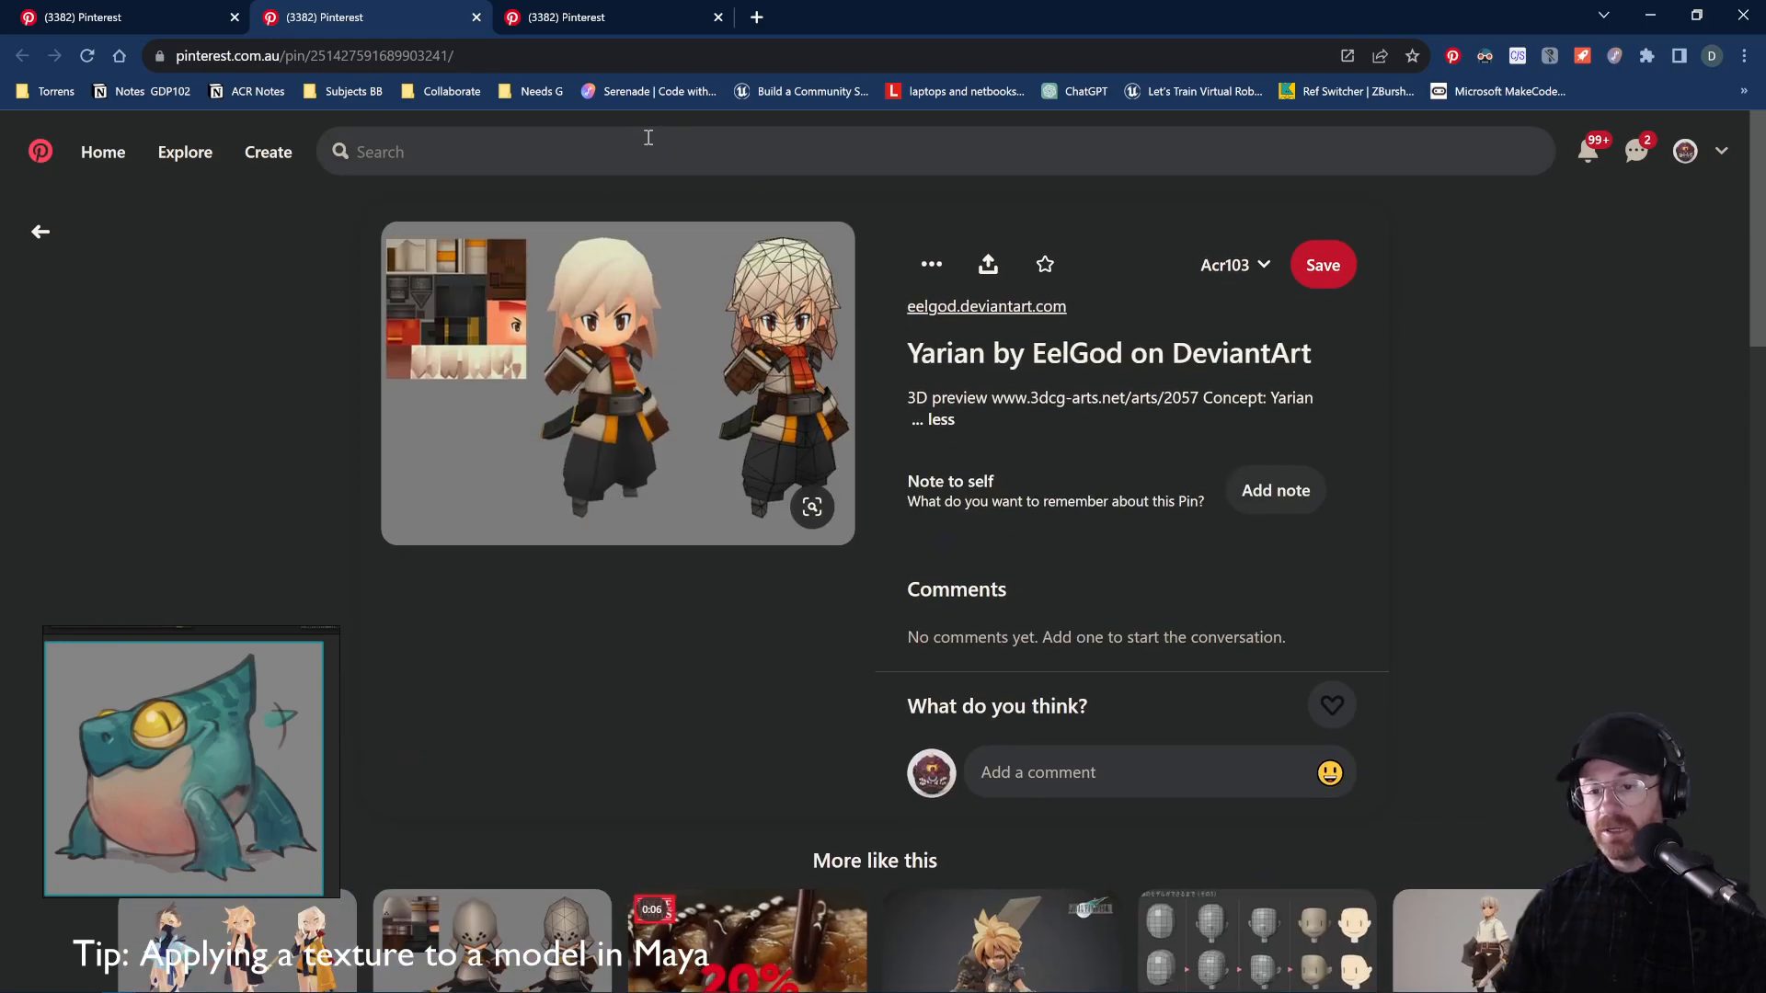
{"action": "key", "text": "alt+Tab"}
Toggle the viewport to wireframe, then back to shaded with wireframe overlay
{"action": "left_click", "coordinate": [693, 289]}
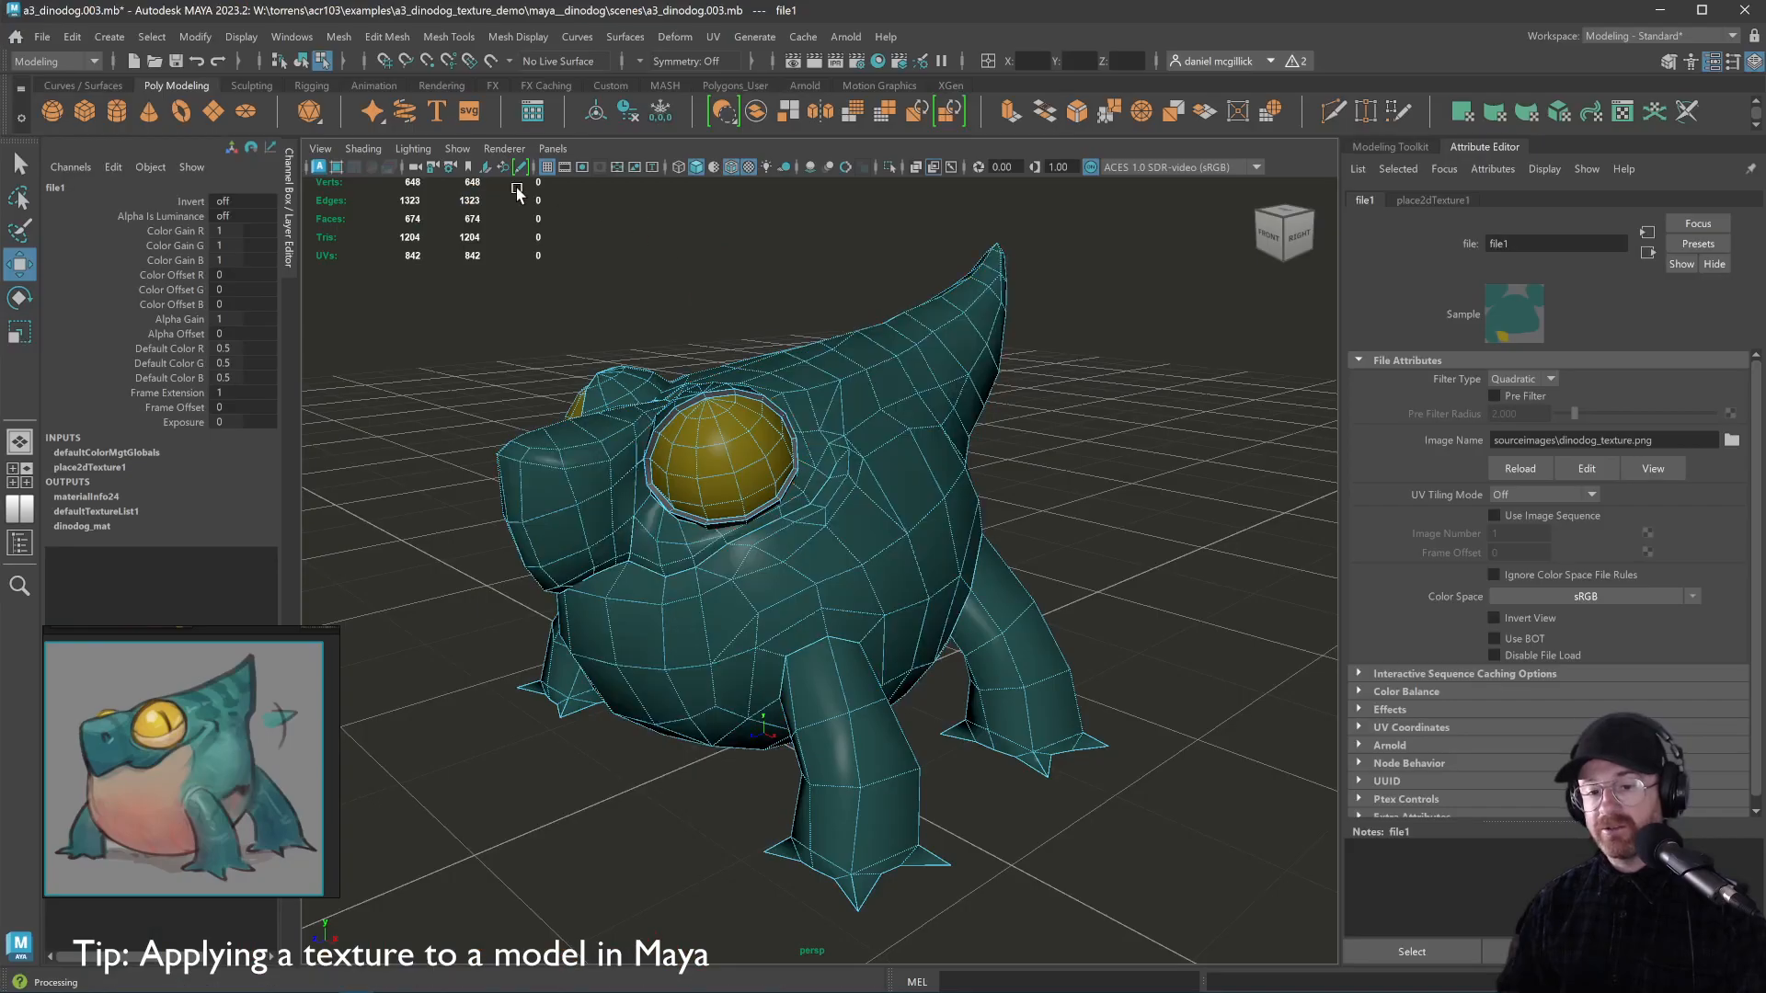
{"action": "left_click", "coordinate": [363, 149]}
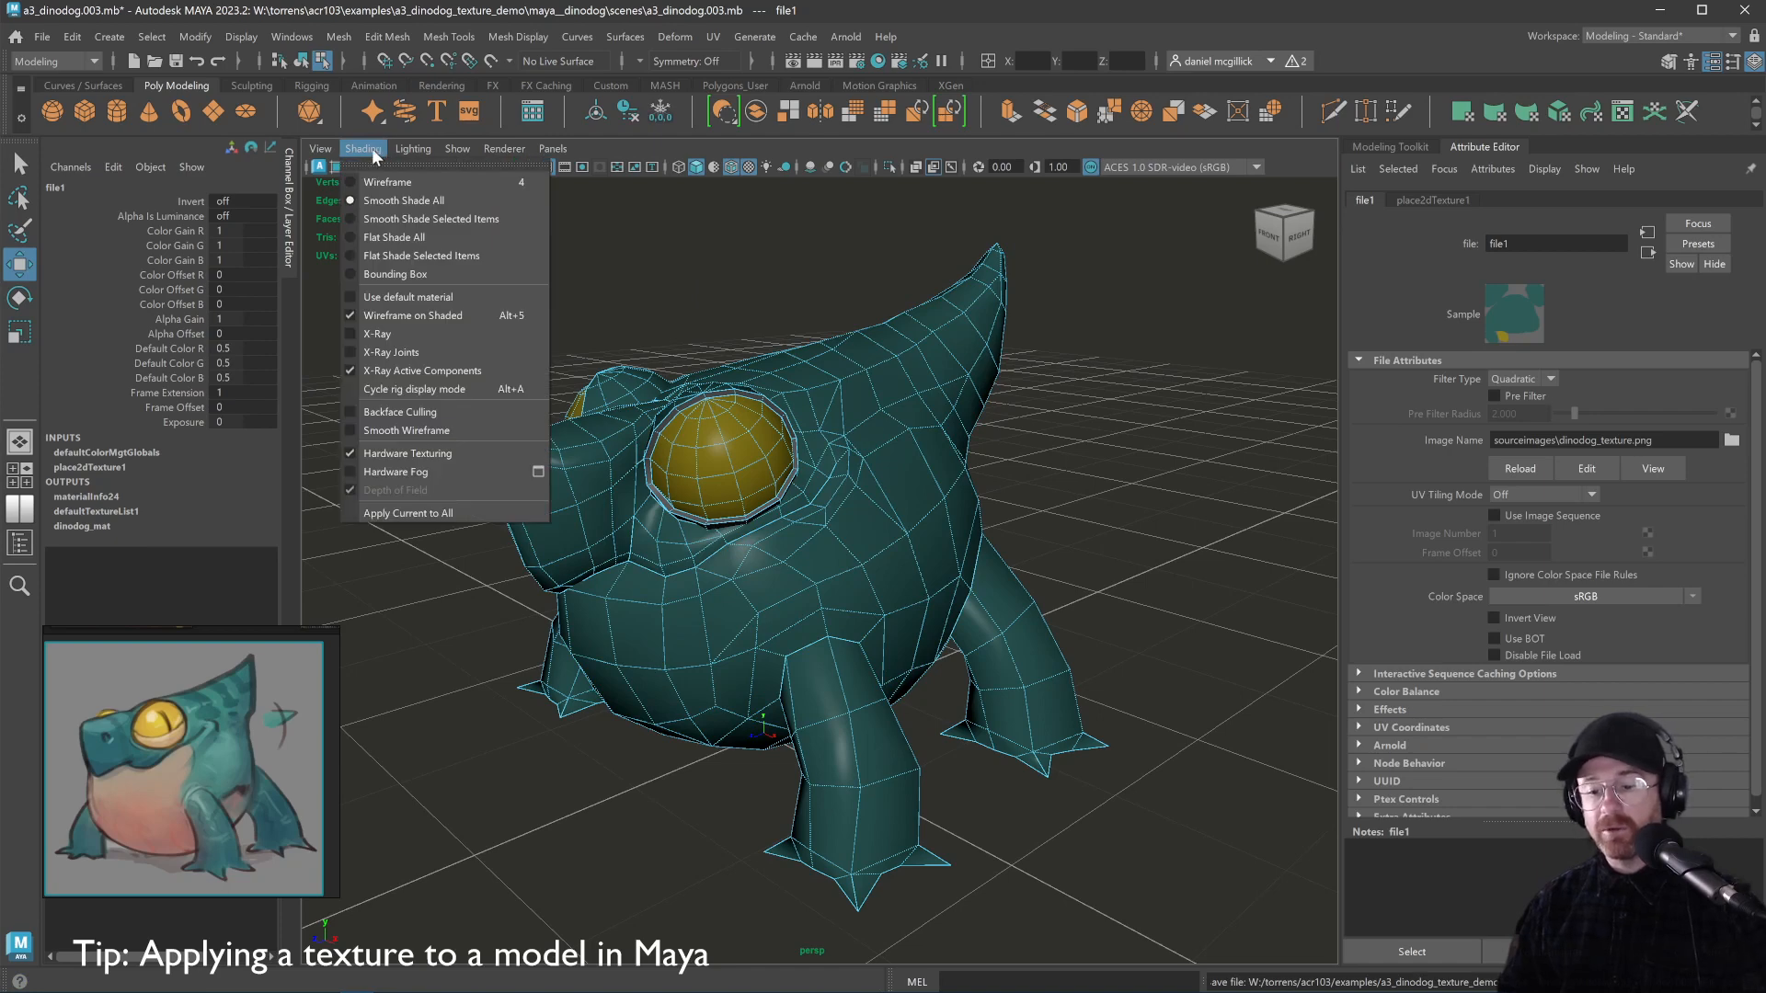
{"action": "left_click", "coordinate": [386, 182]}
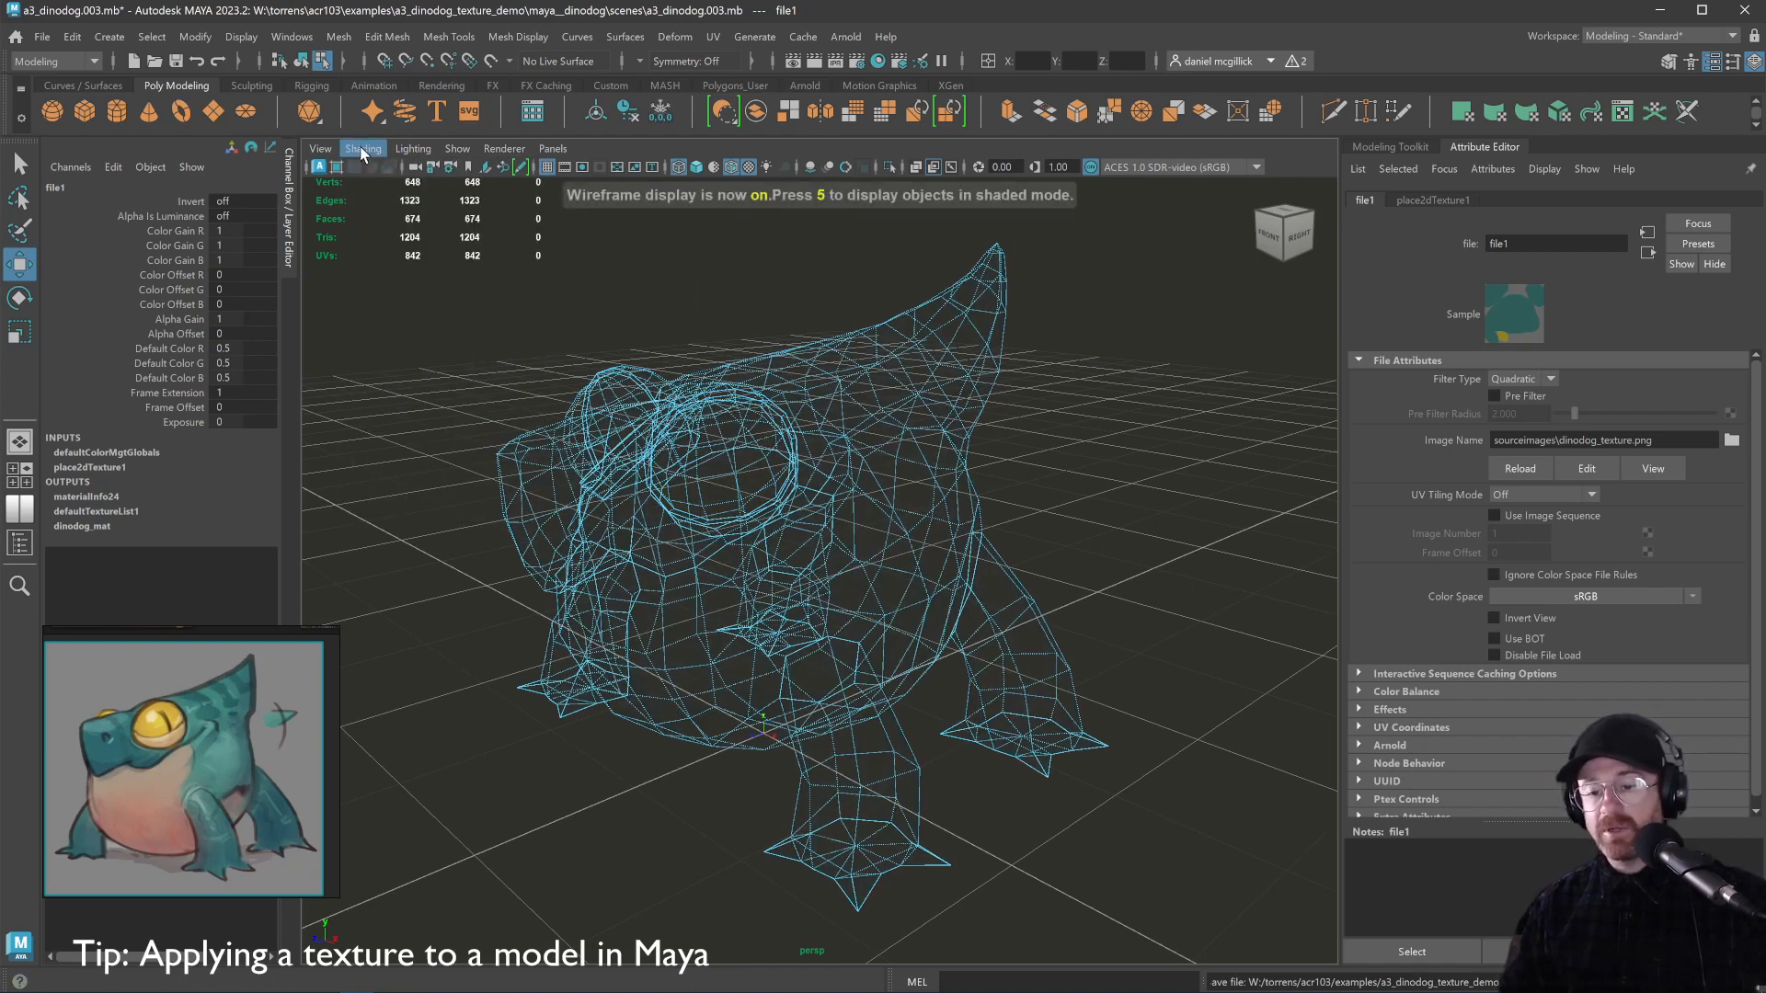
{"action": "left_click", "coordinate": [364, 149]}
{"action": "left_click", "coordinate": [365, 202]}
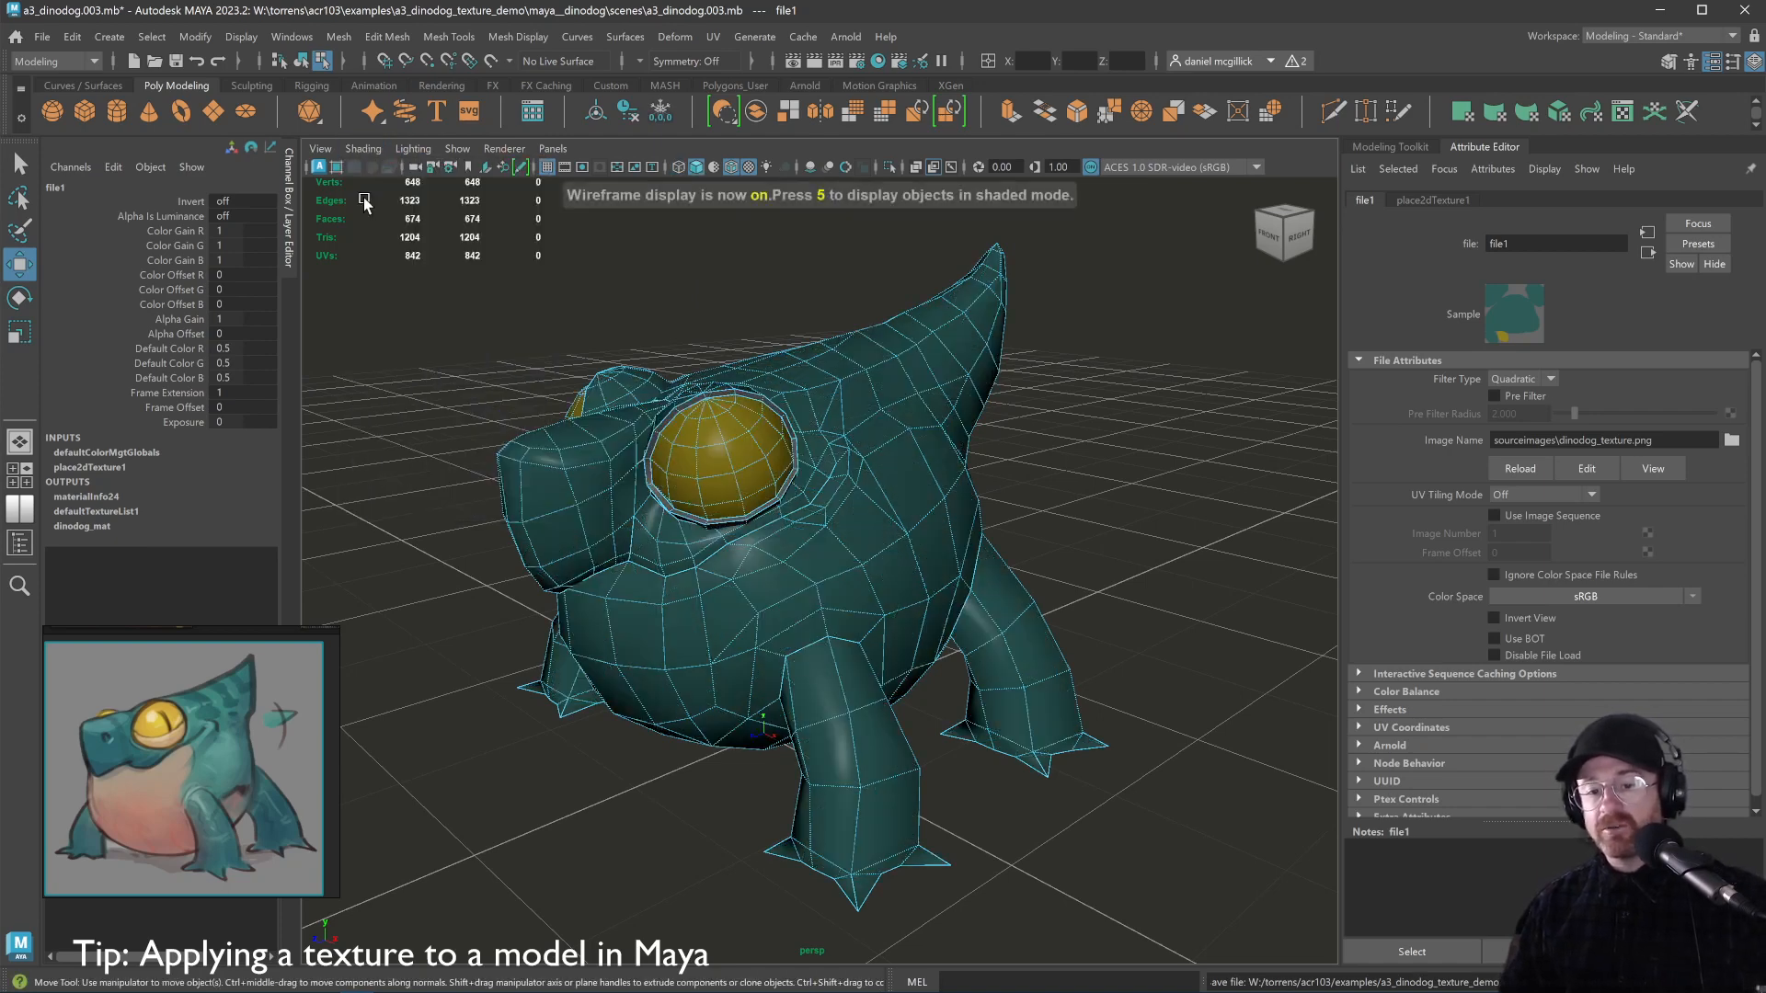
Set the viewport lighting to Use All Lights, then to Use Flat Lighting
{"action": "left_click", "coordinate": [413, 150]}
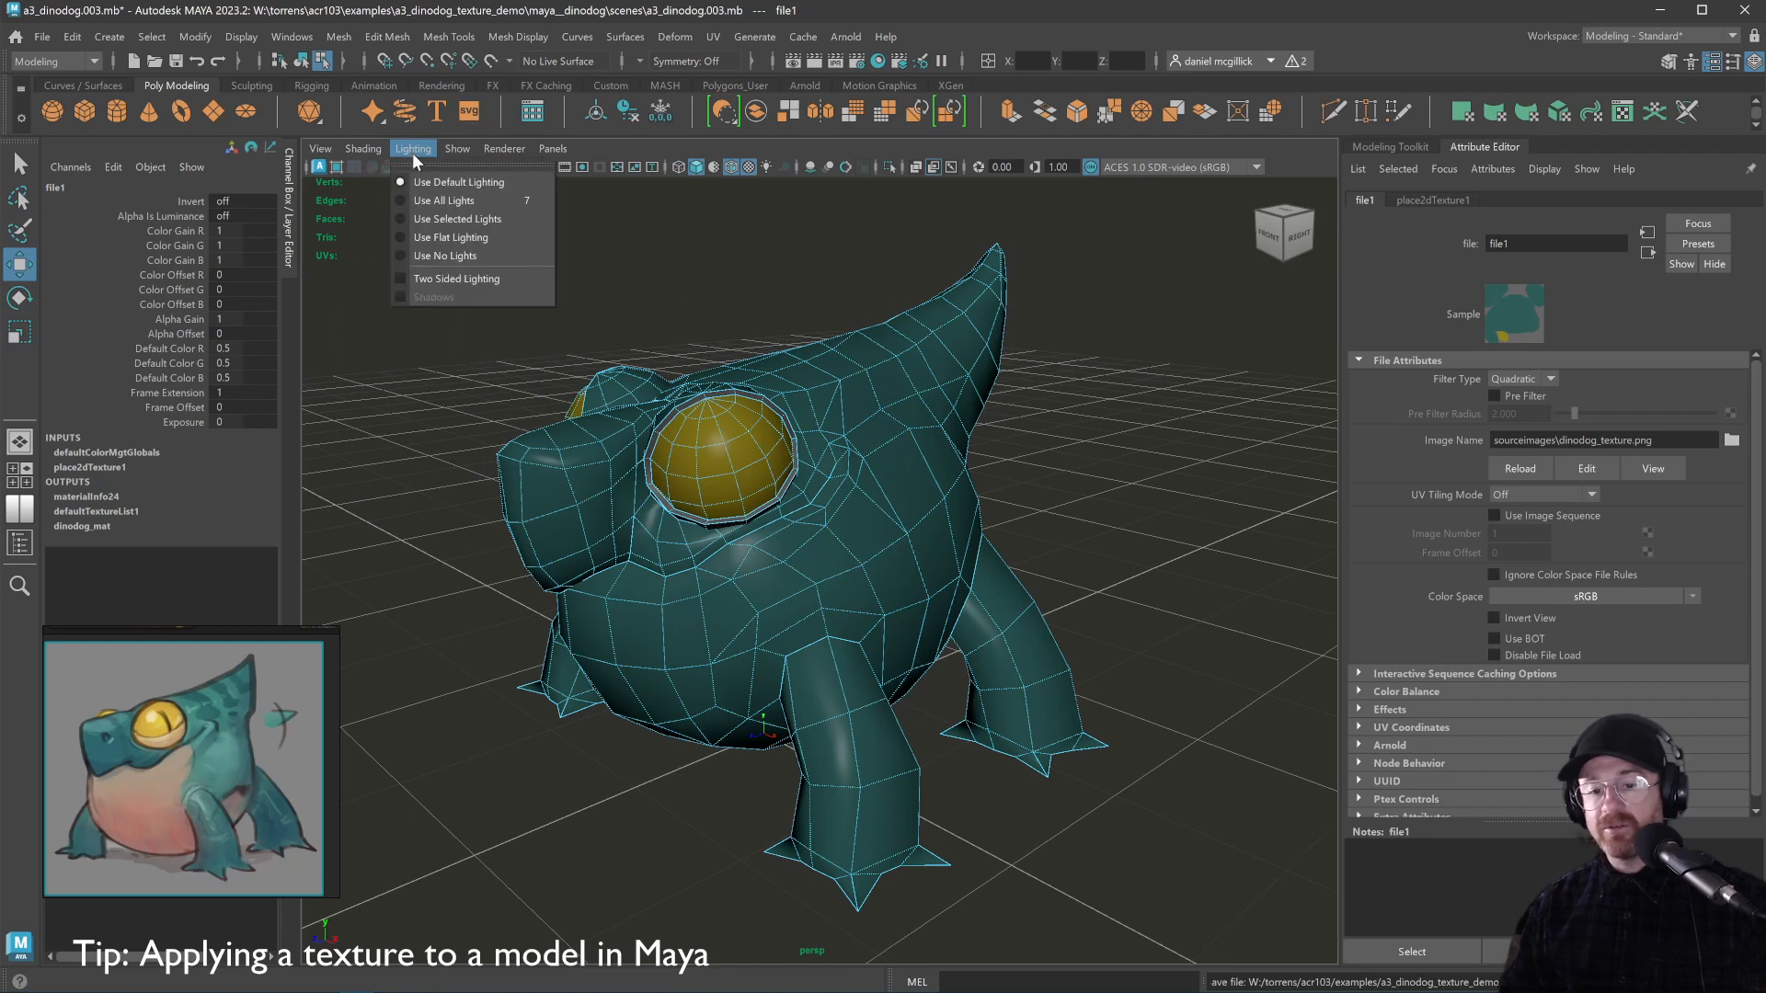
{"action": "left_click", "coordinate": [446, 201]}
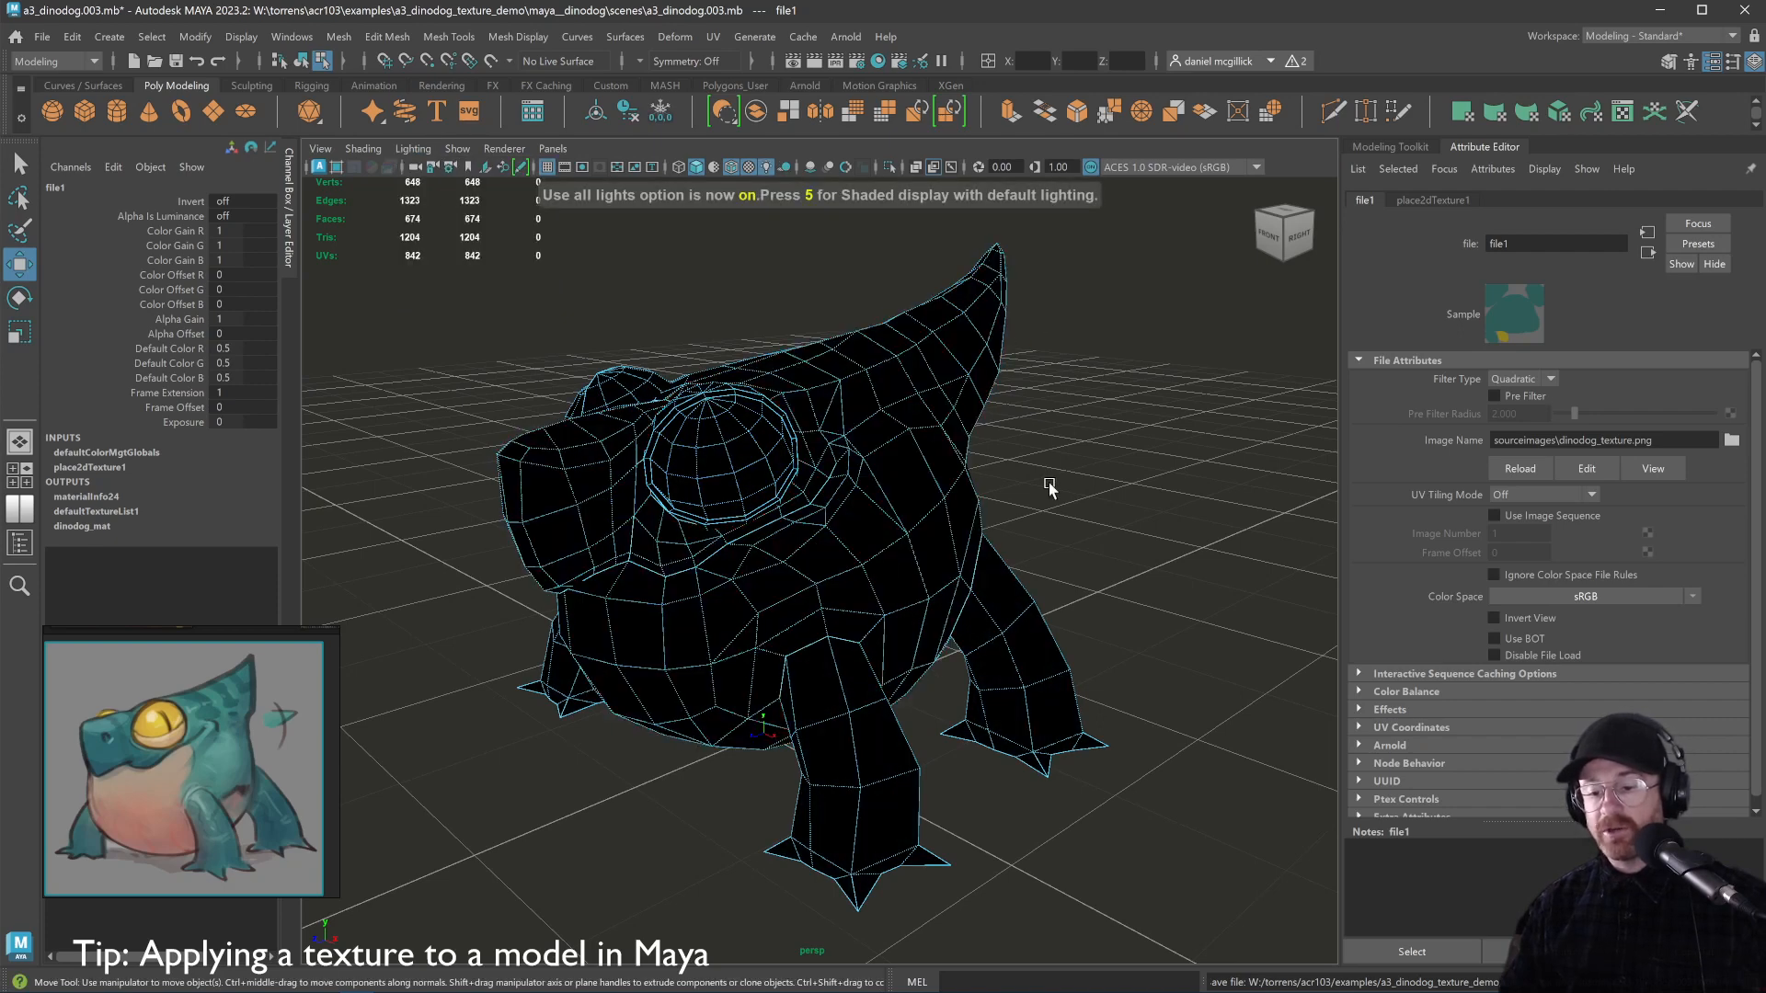
{"action": "left_click", "coordinate": [414, 151]}
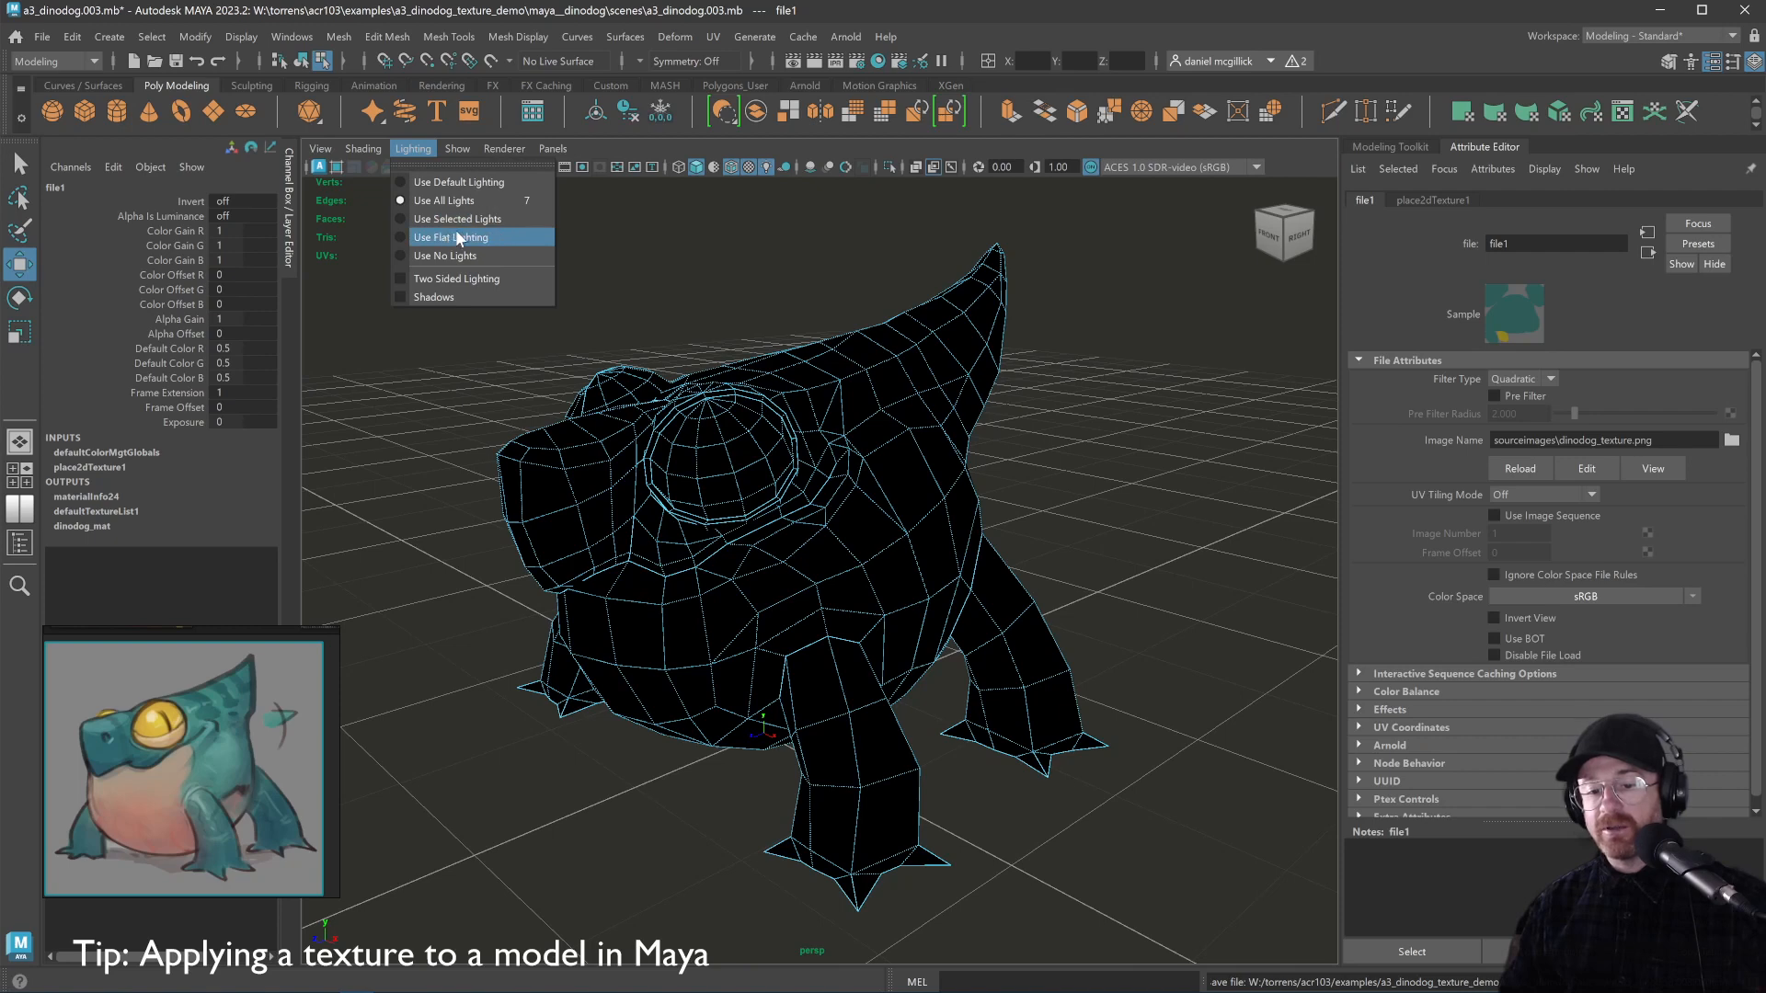
{"action": "left_click", "coordinate": [426, 239]}
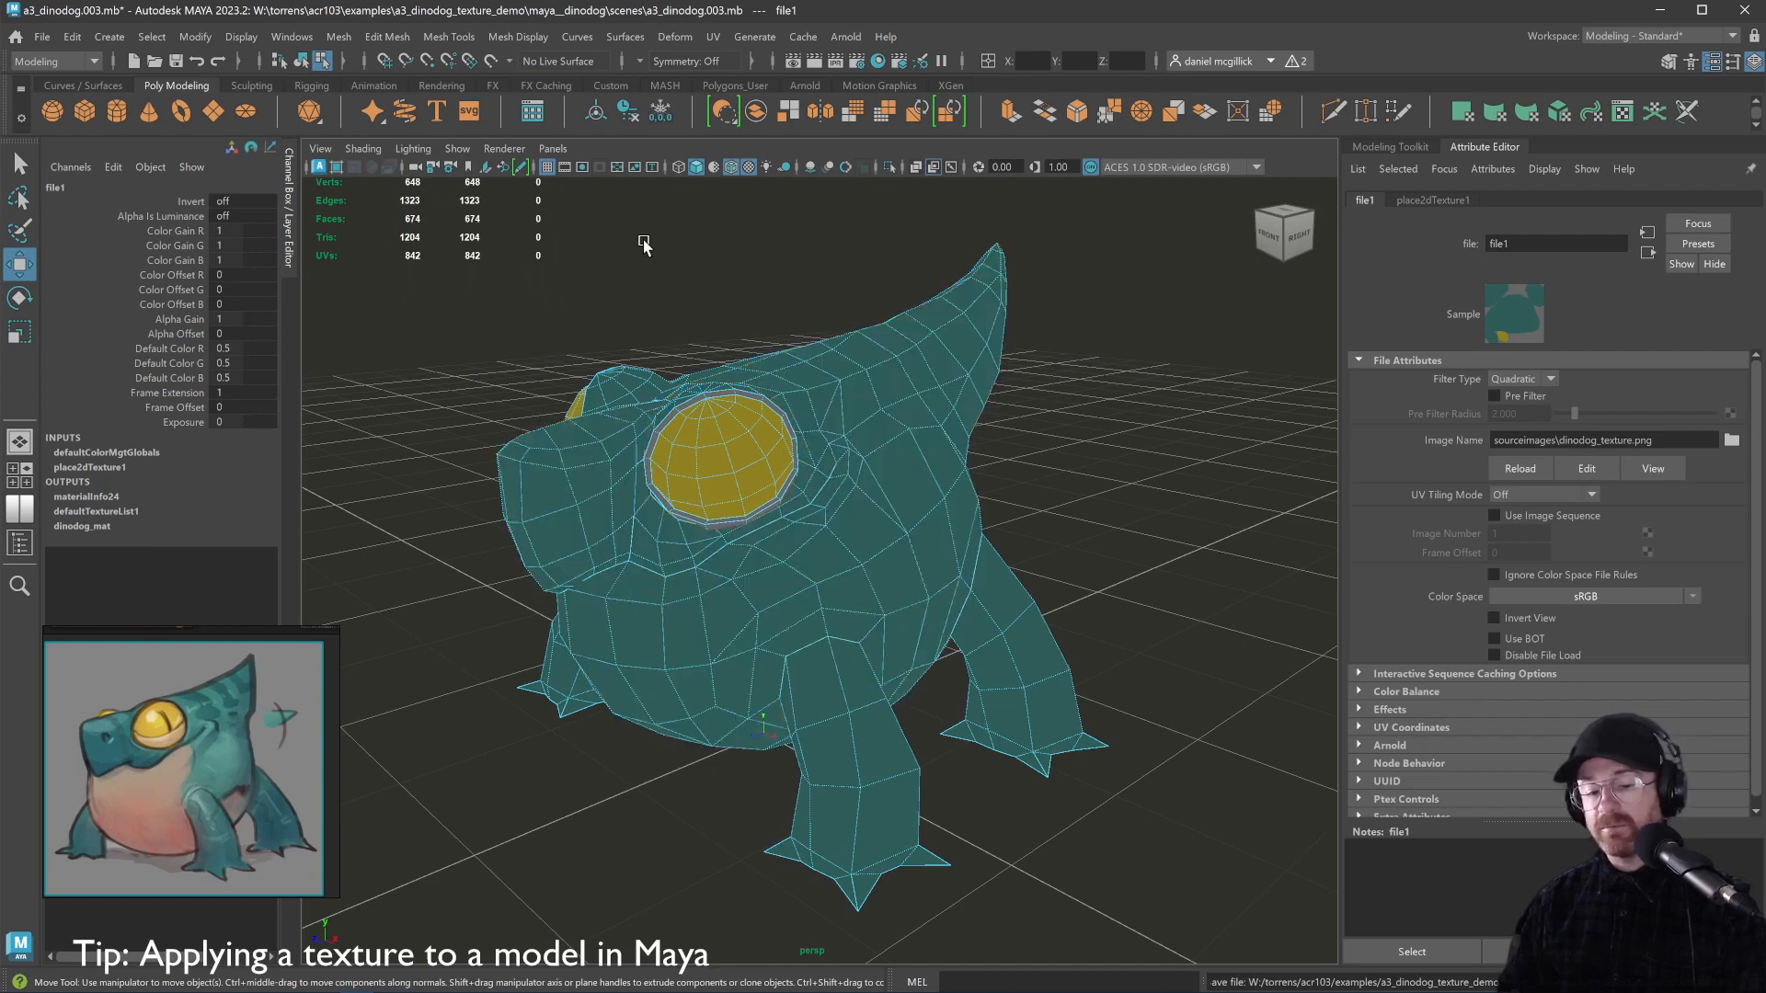
{"action": "key", "text": "alt+Tab"}
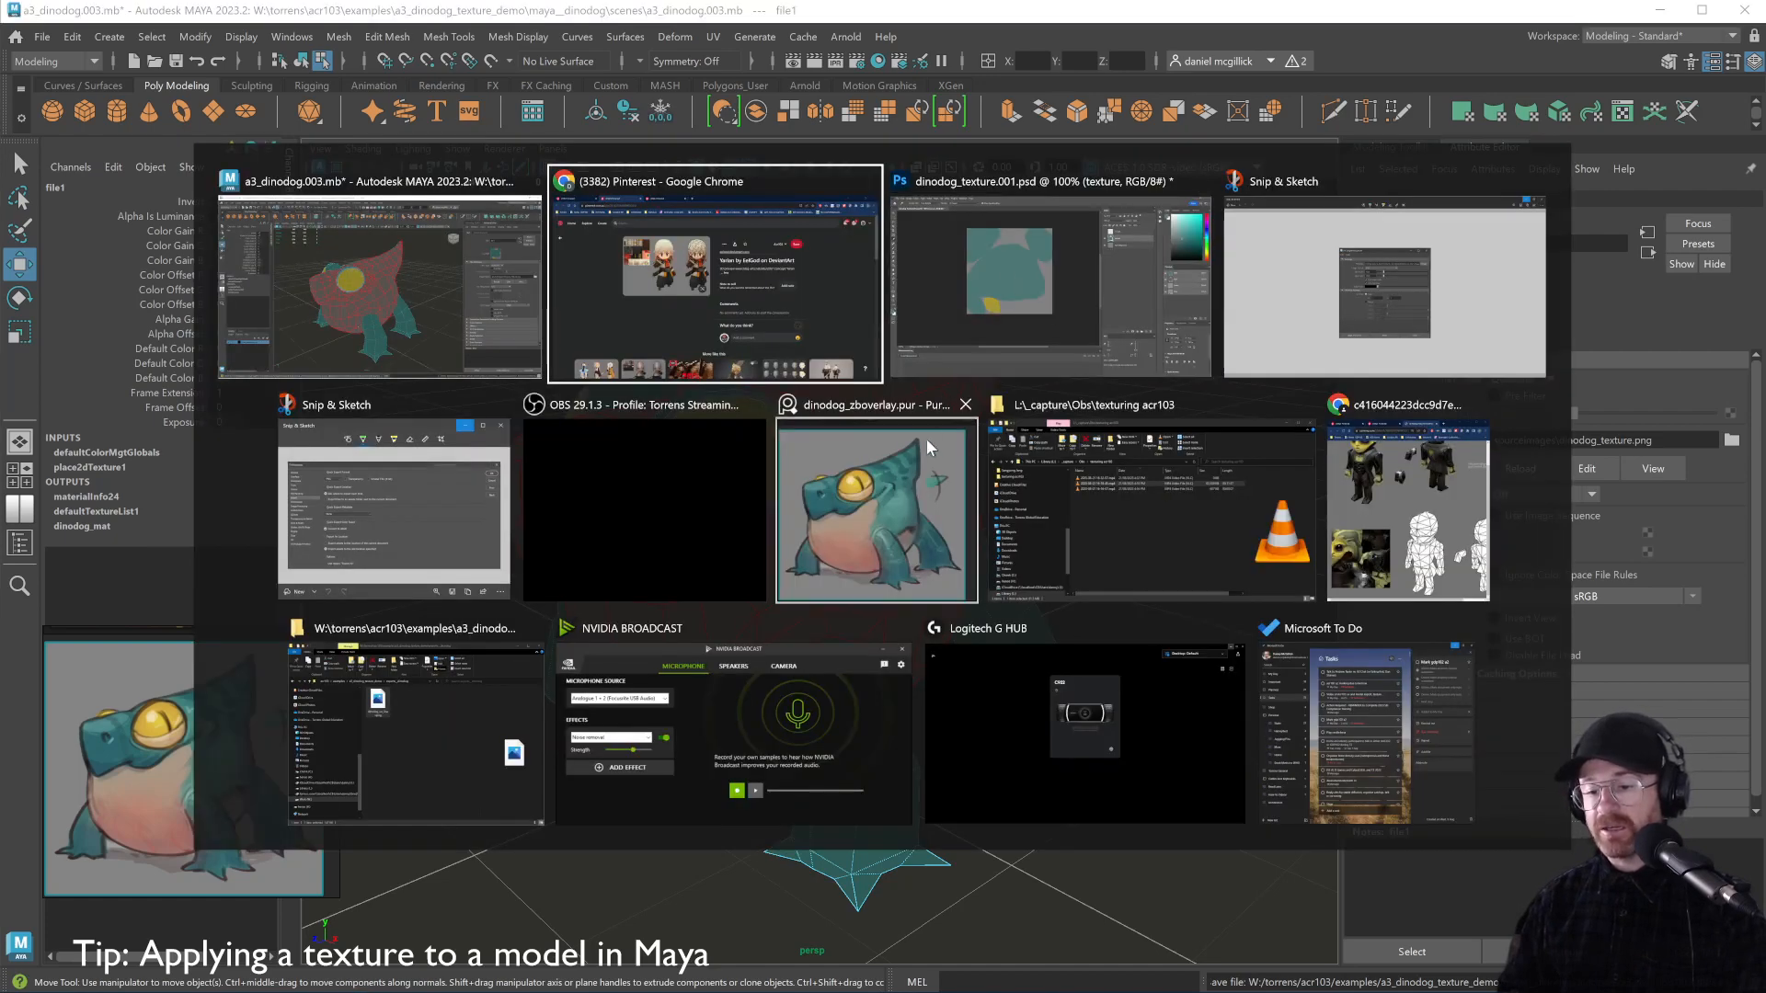
{"action": "left_click", "coordinate": [971, 344]}
{"action": "key", "text": "alt+Tab"}
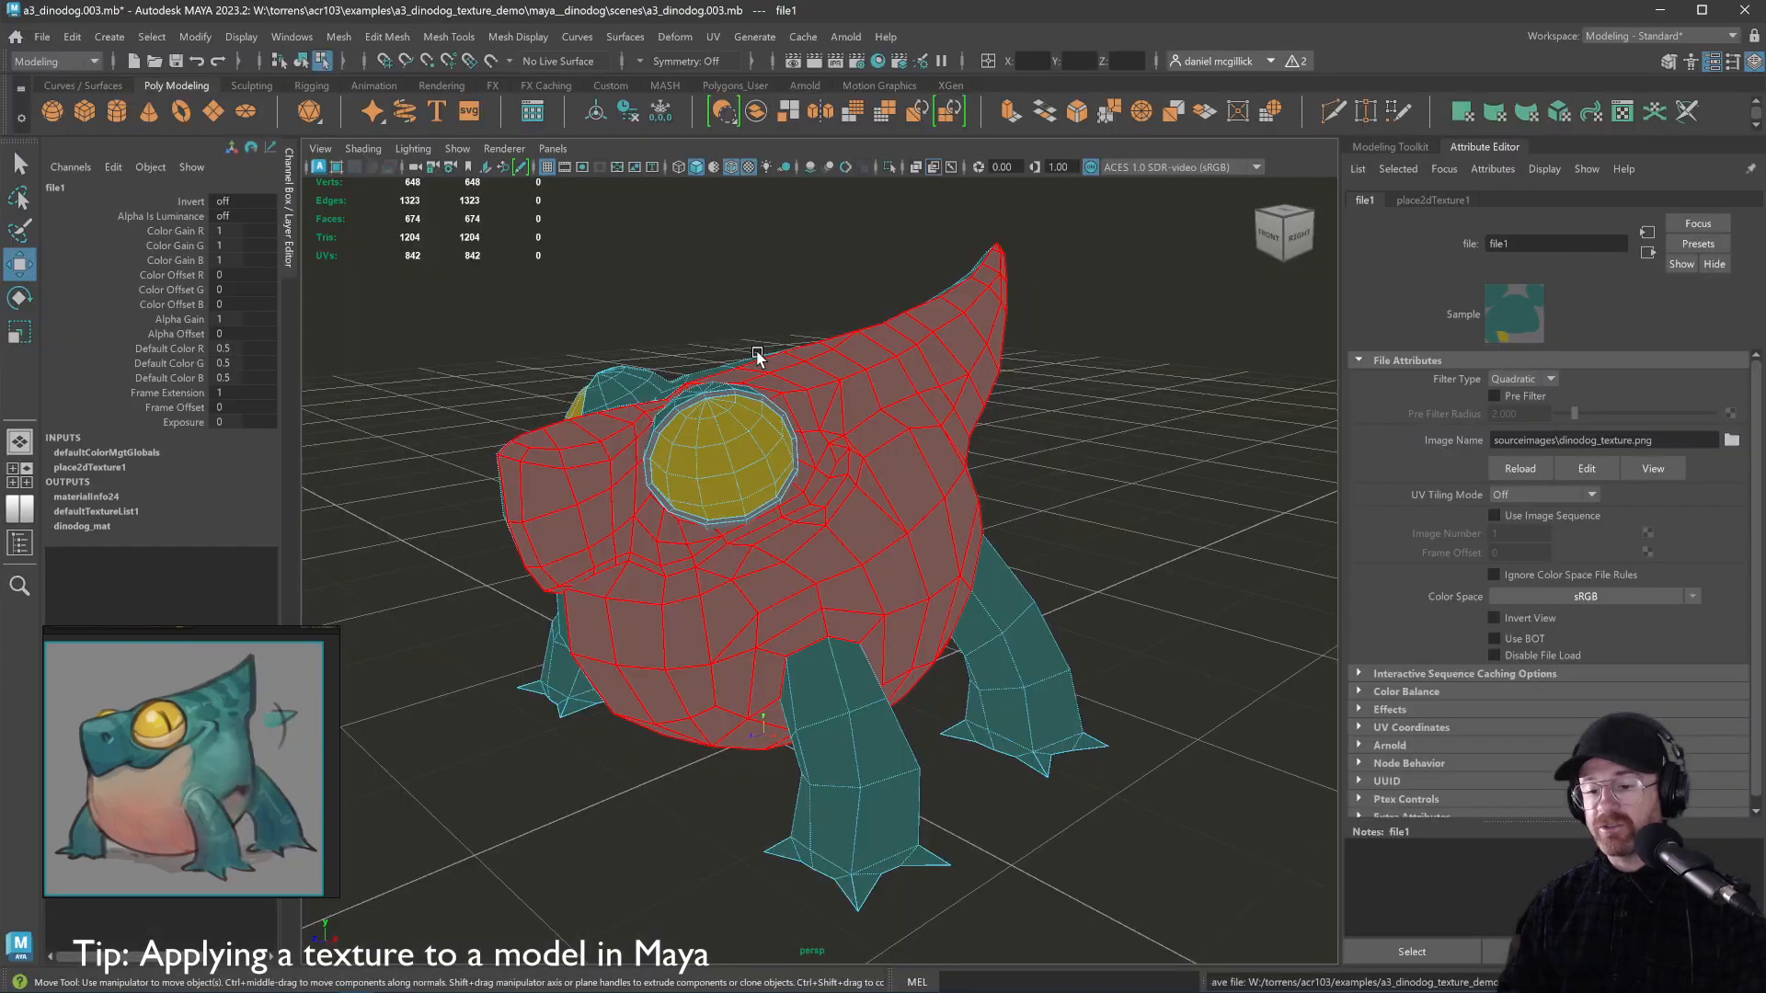
Show the uv lines layer over the dinodog texture in Photoshop
{"action": "key", "text": "alt+Tab"}
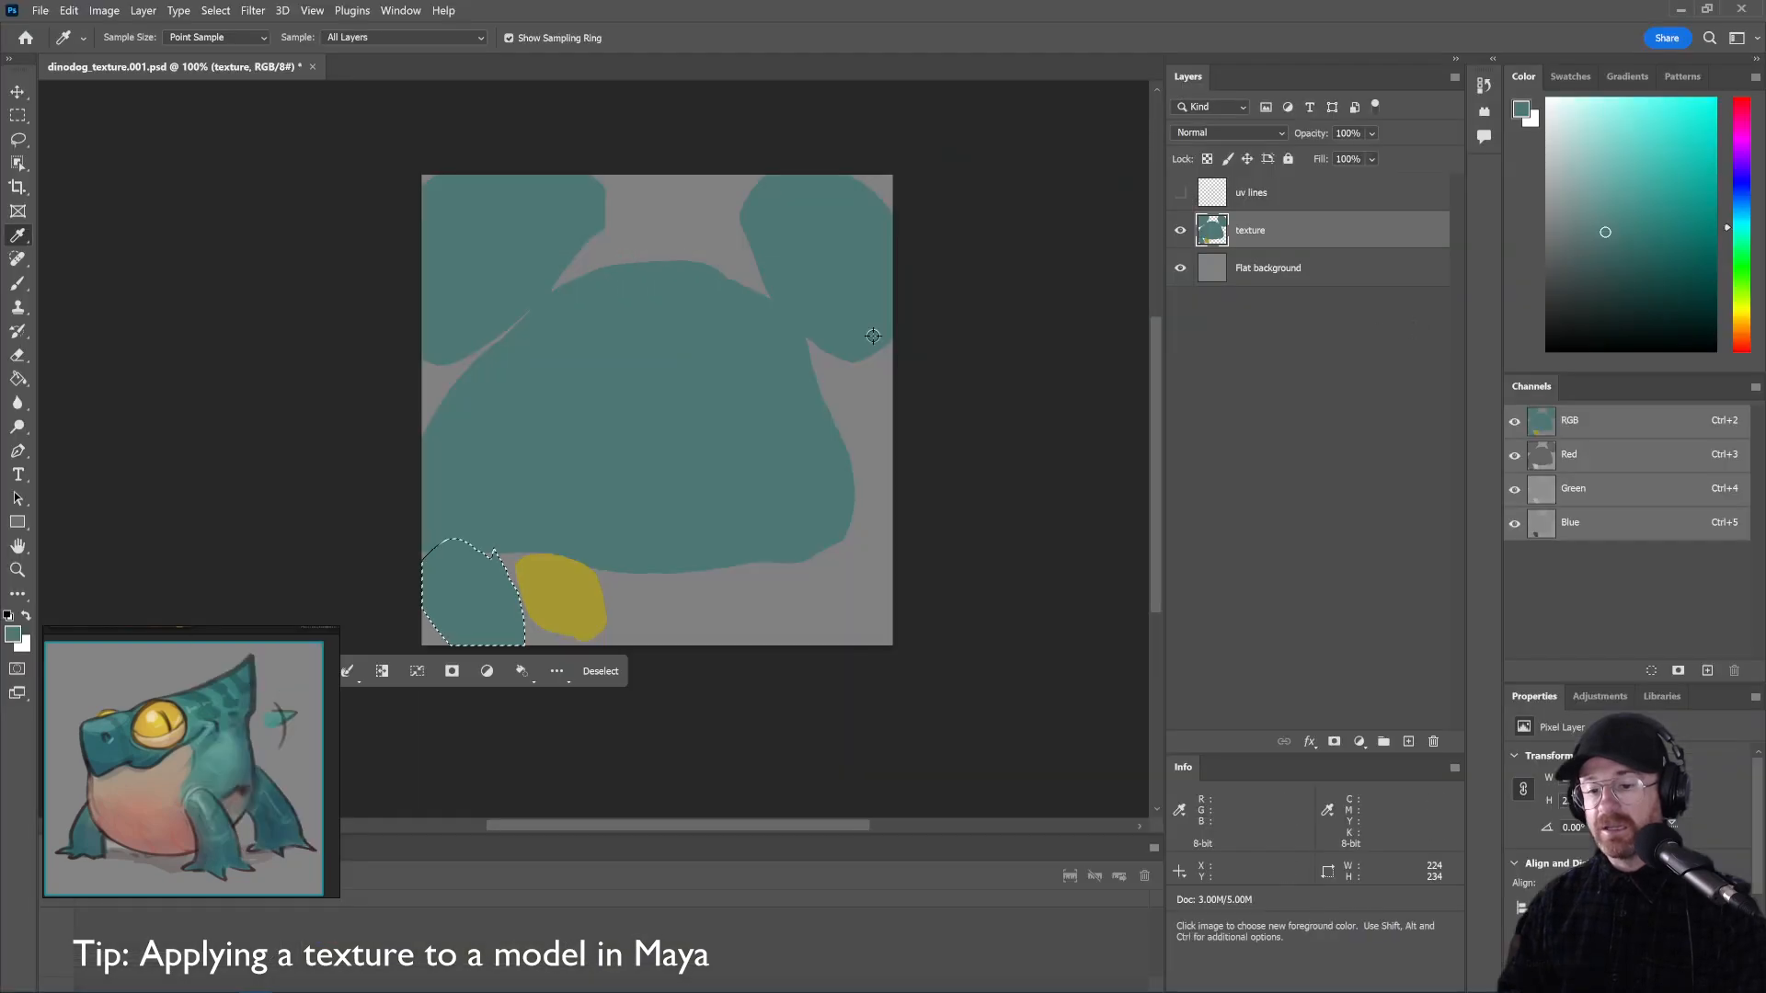
{"action": "key", "text": "alt+Tab"}
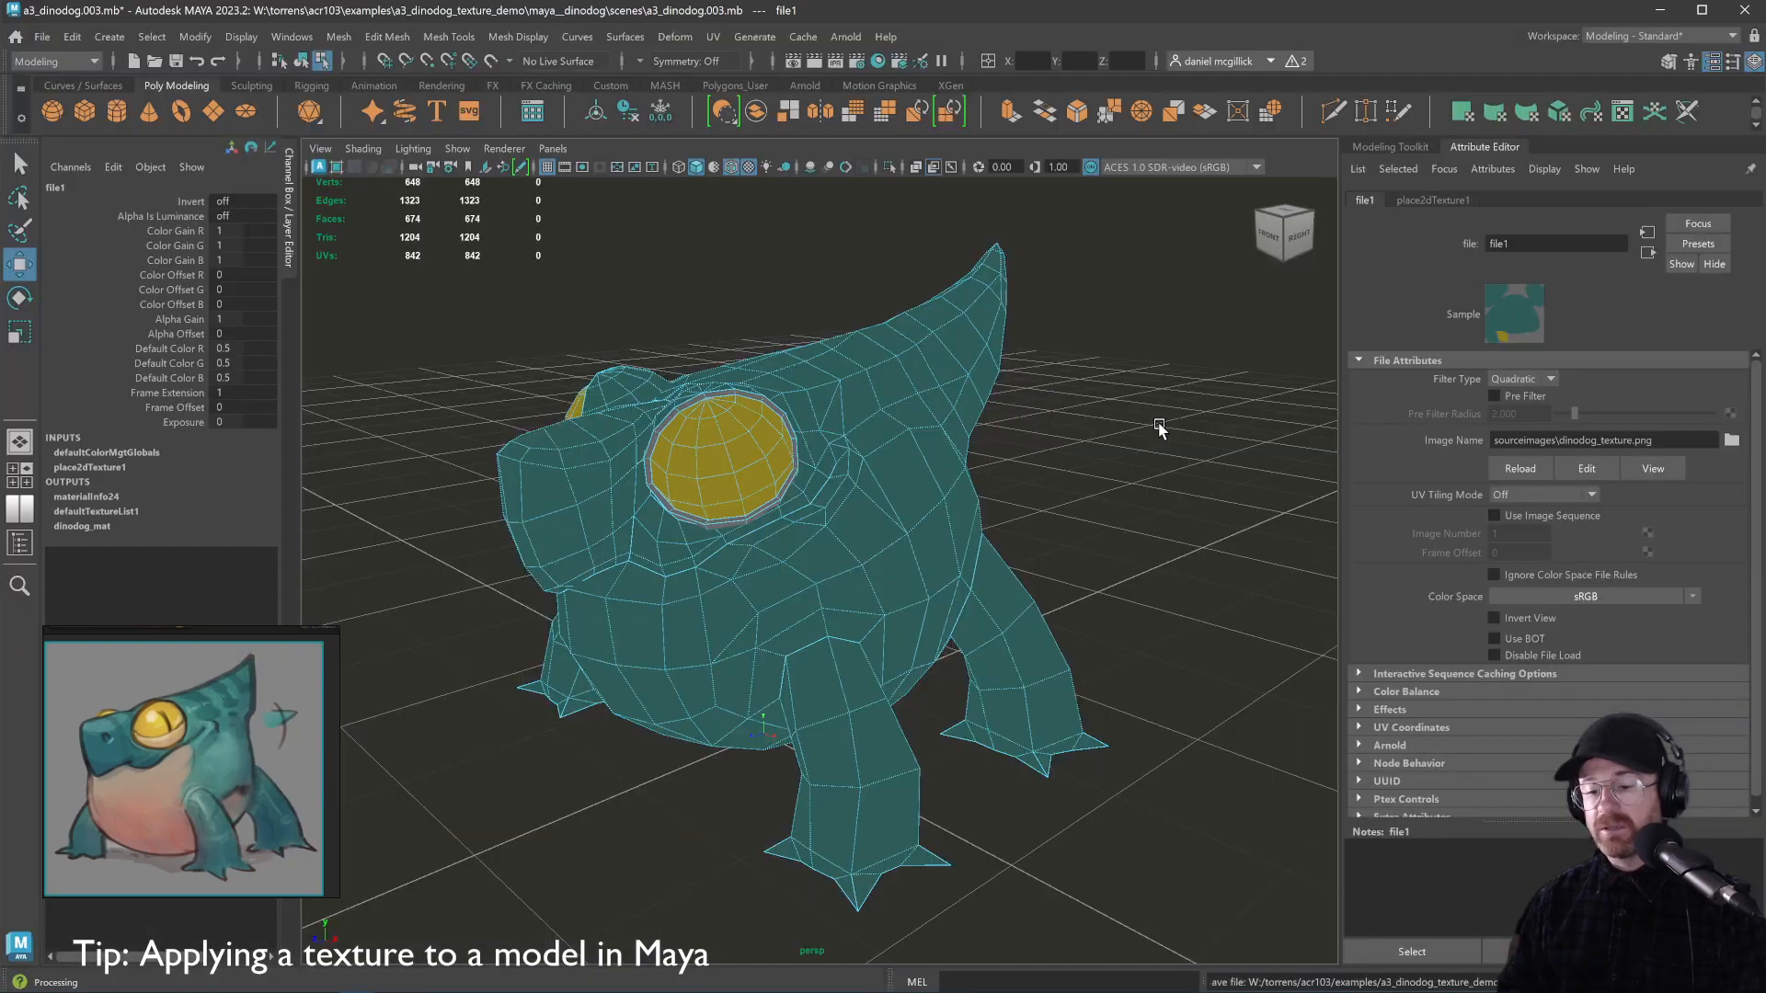
{"action": "key", "text": "alt+Tab"}
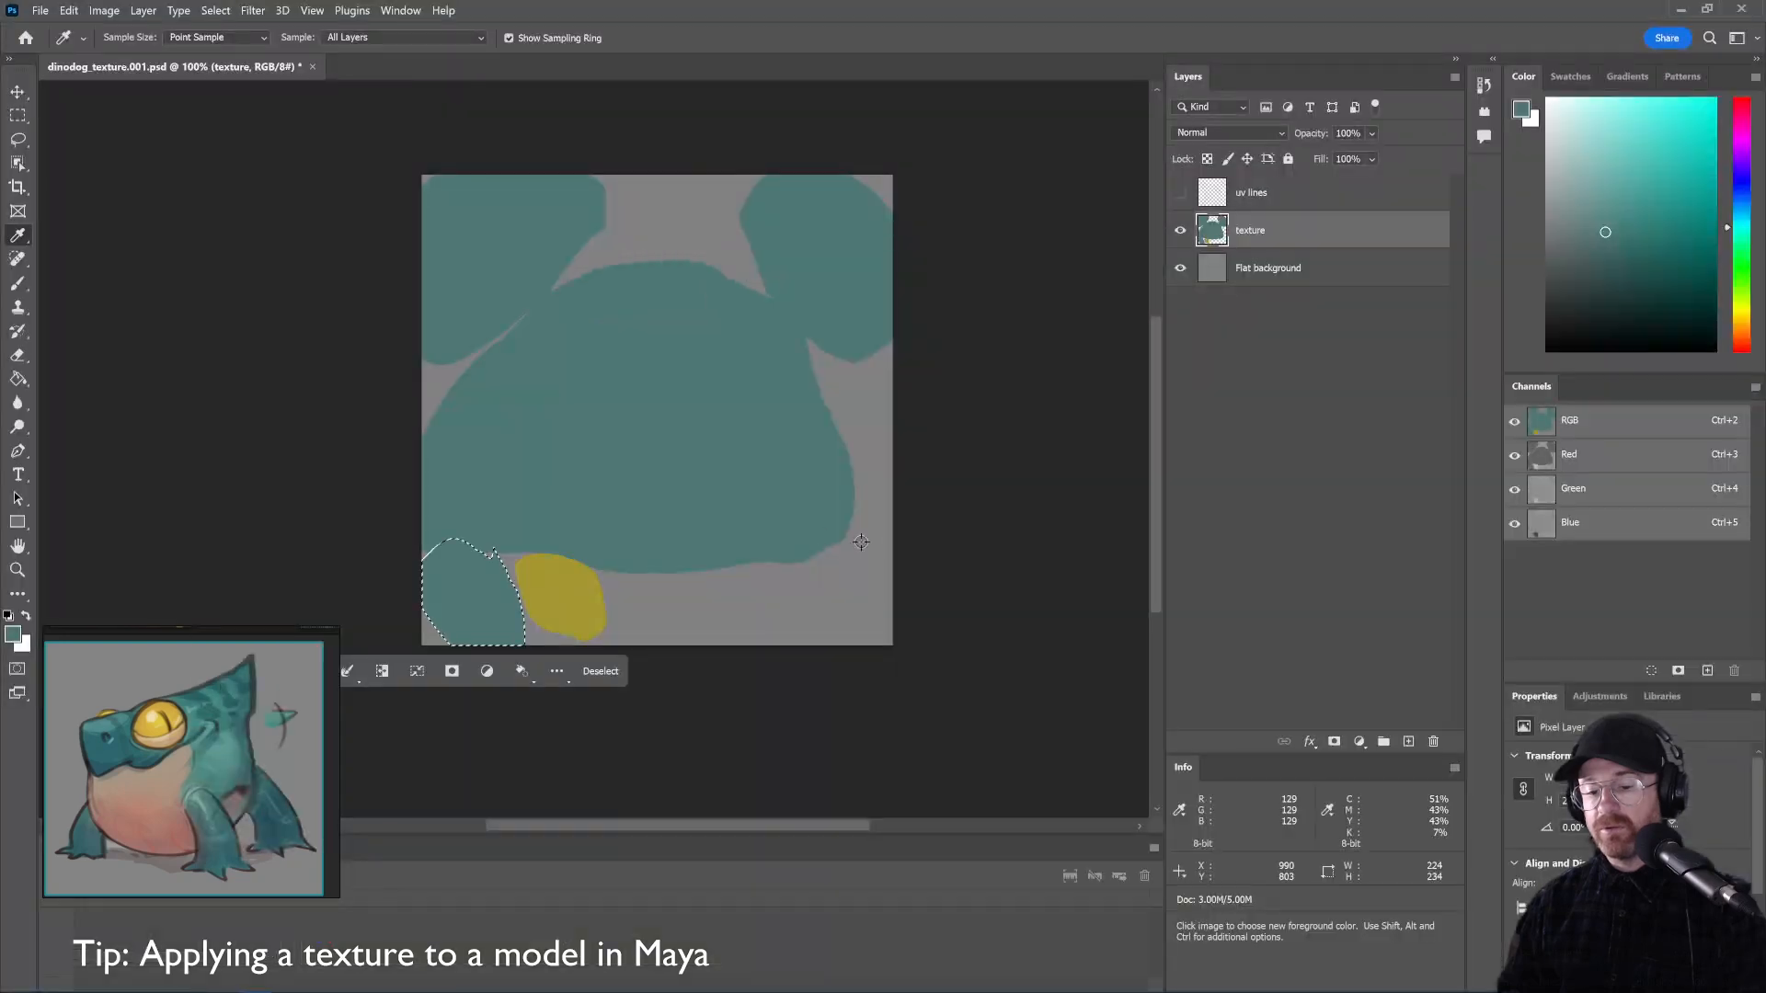
{"action": "left_click", "coordinate": [1180, 192]}
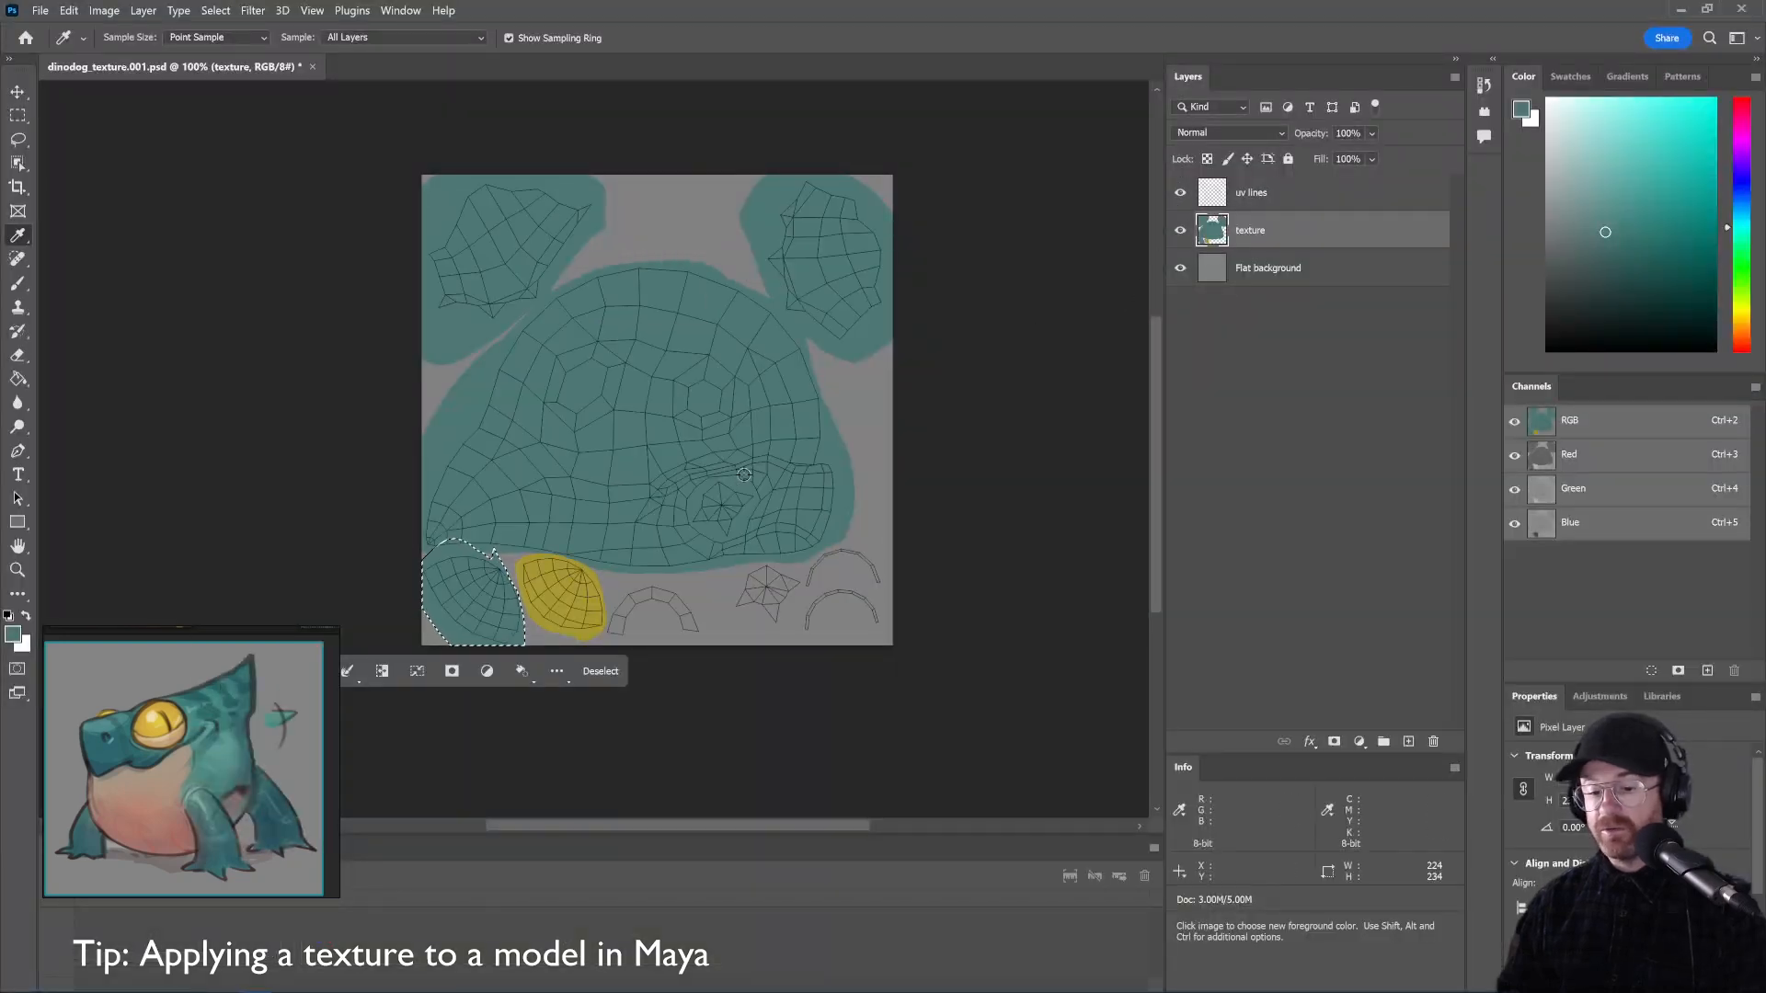
Zoom and pan to frame the yellow eye patch under the UV lines
{"action": "left_click", "coordinate": [698, 529], "text": "ctrl"}
{"action": "left_click_drag", "start_coordinate": [723, 538], "coordinate": [760, 555]}
{"action": "left_click_drag", "start_coordinate": [542, 545], "coordinate": [895, 288]}
{"action": "left_click_drag", "start_coordinate": [347, 469], "coordinate": [1045, 150]}
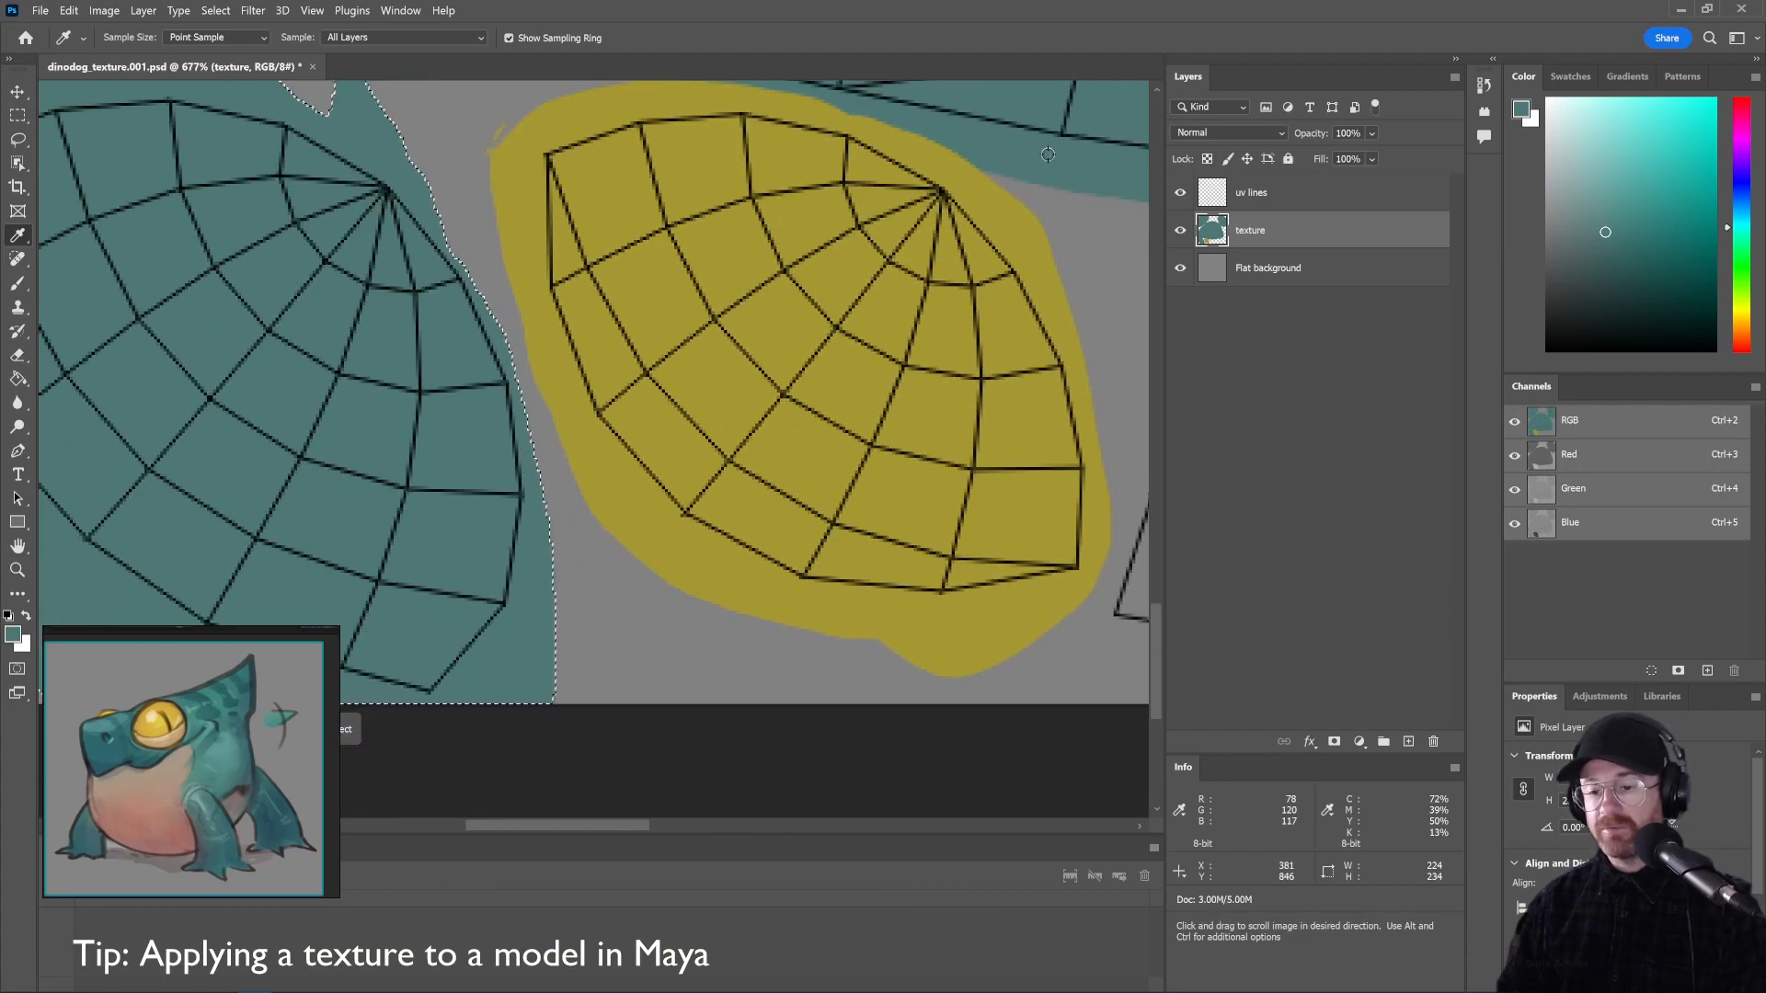
{"action": "left_click_drag", "start_coordinate": [942, 316], "coordinate": [914, 426]}
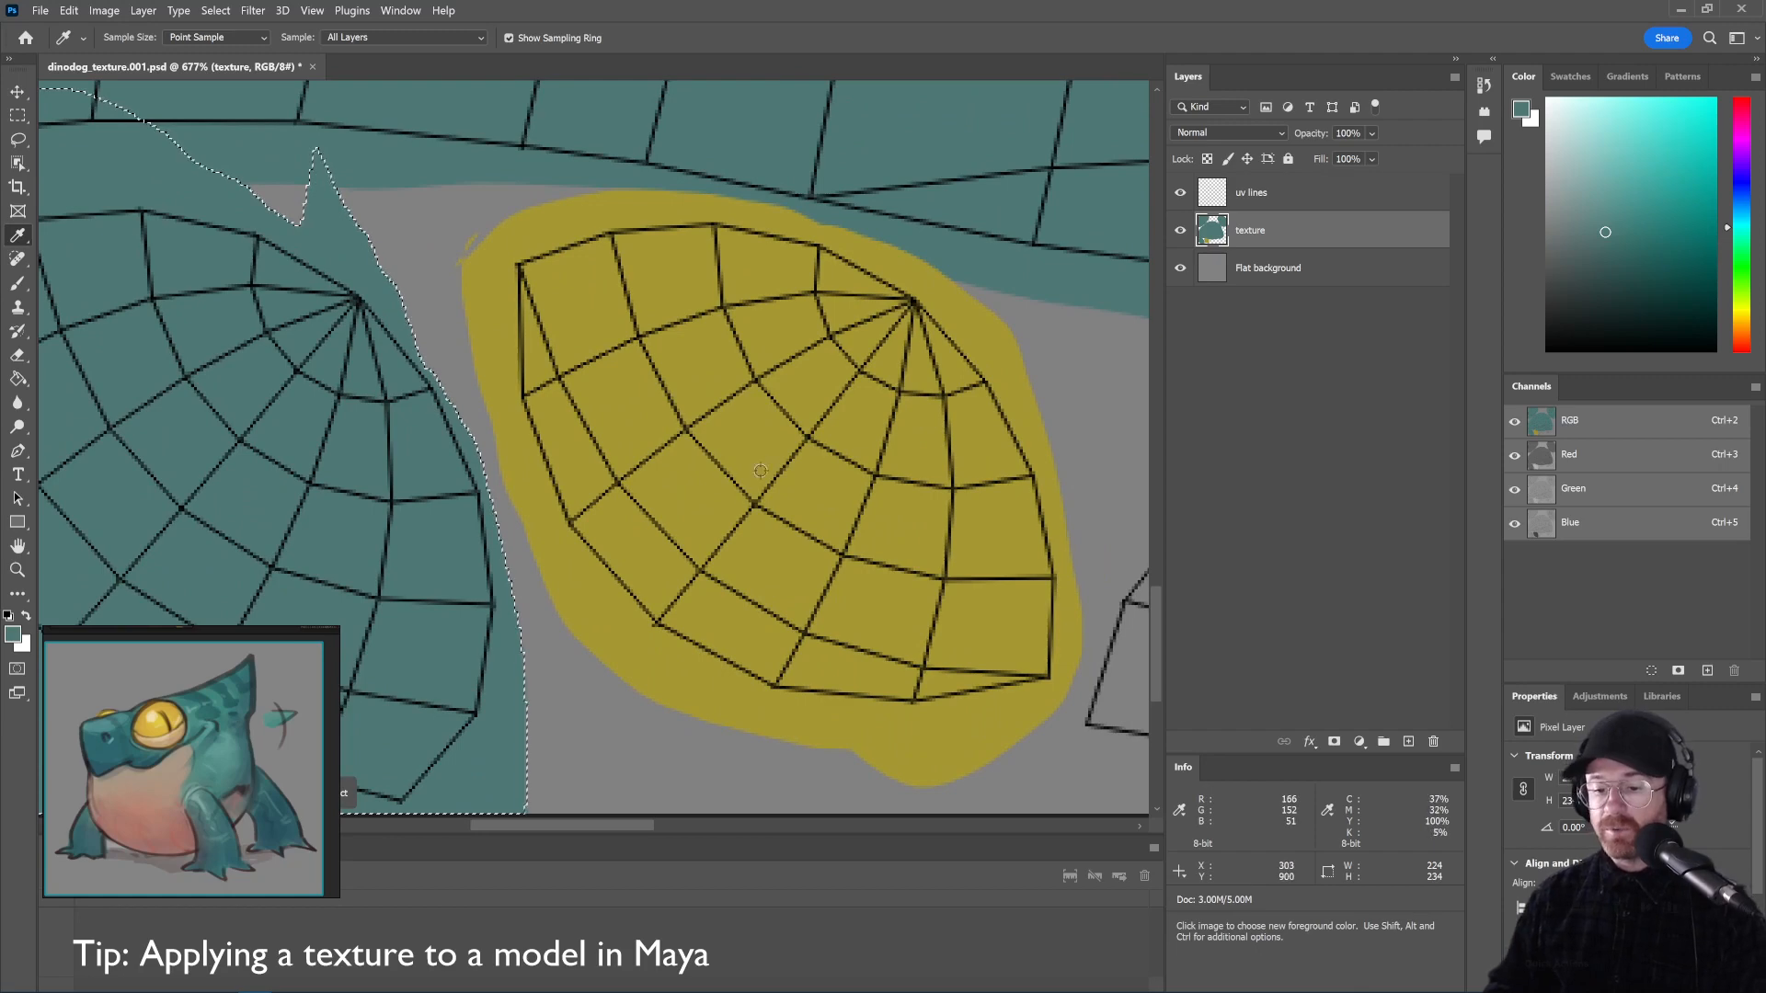
{"action": "key", "text": "alt+Tab"}
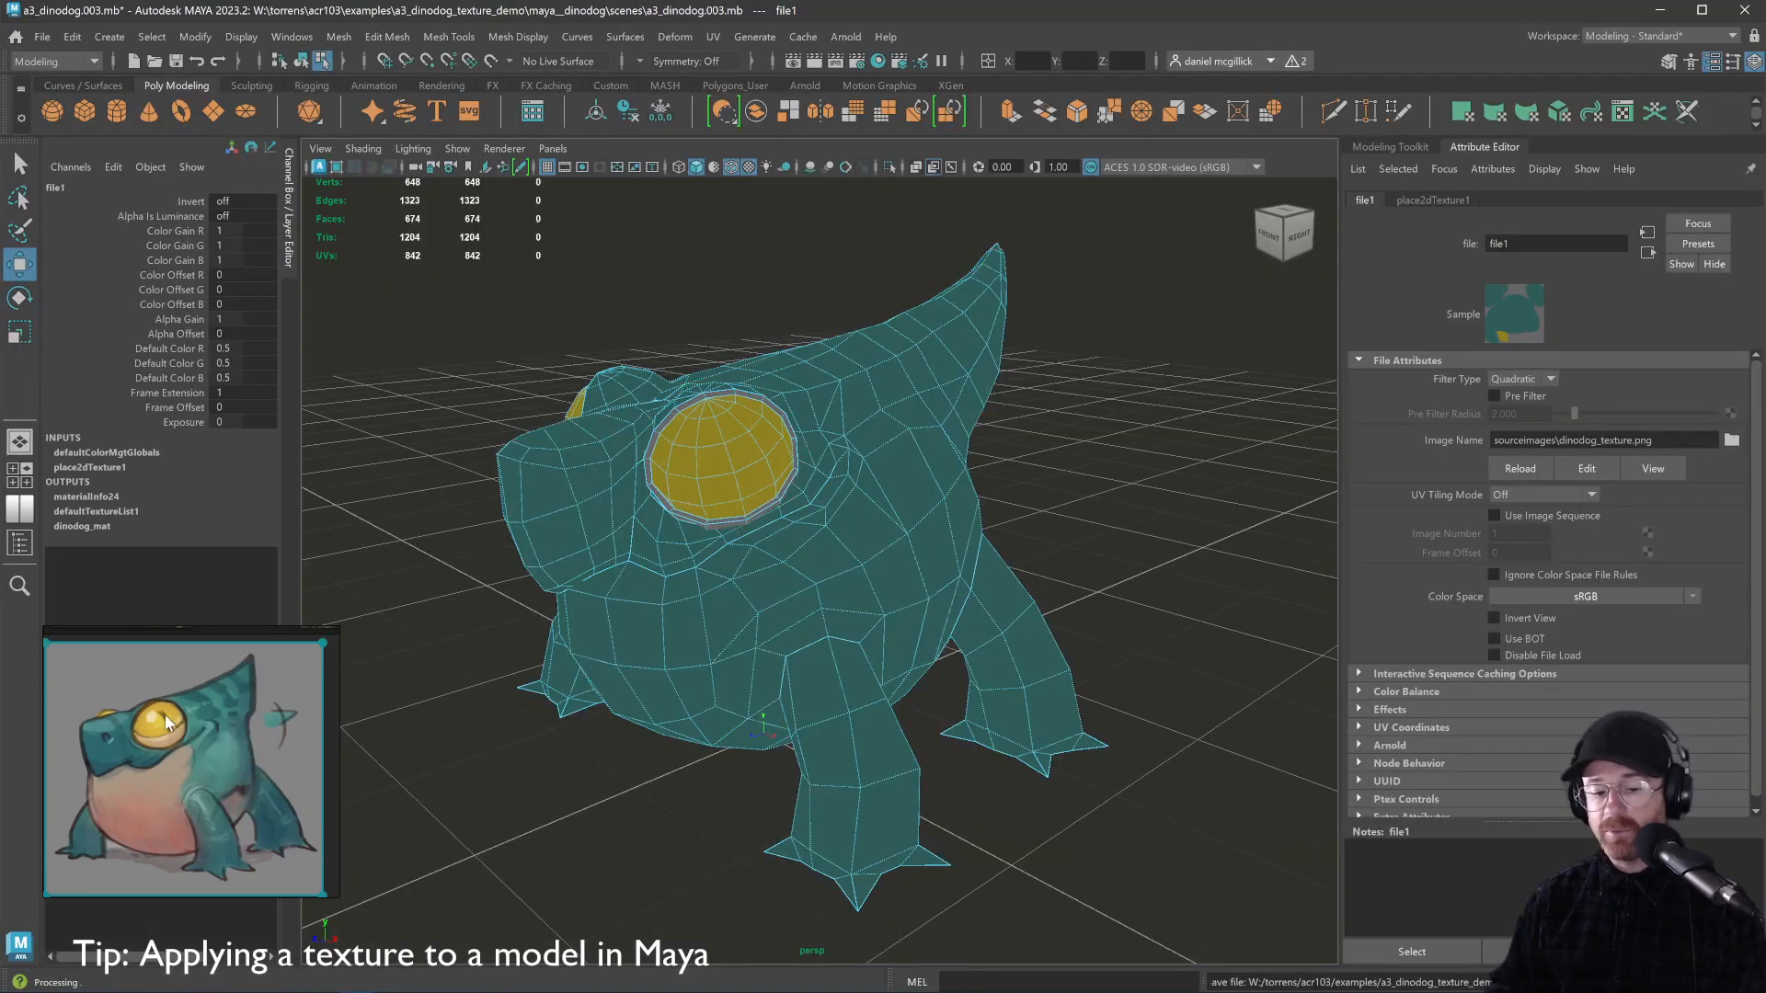
{"action": "key", "text": "alt+Tab"}
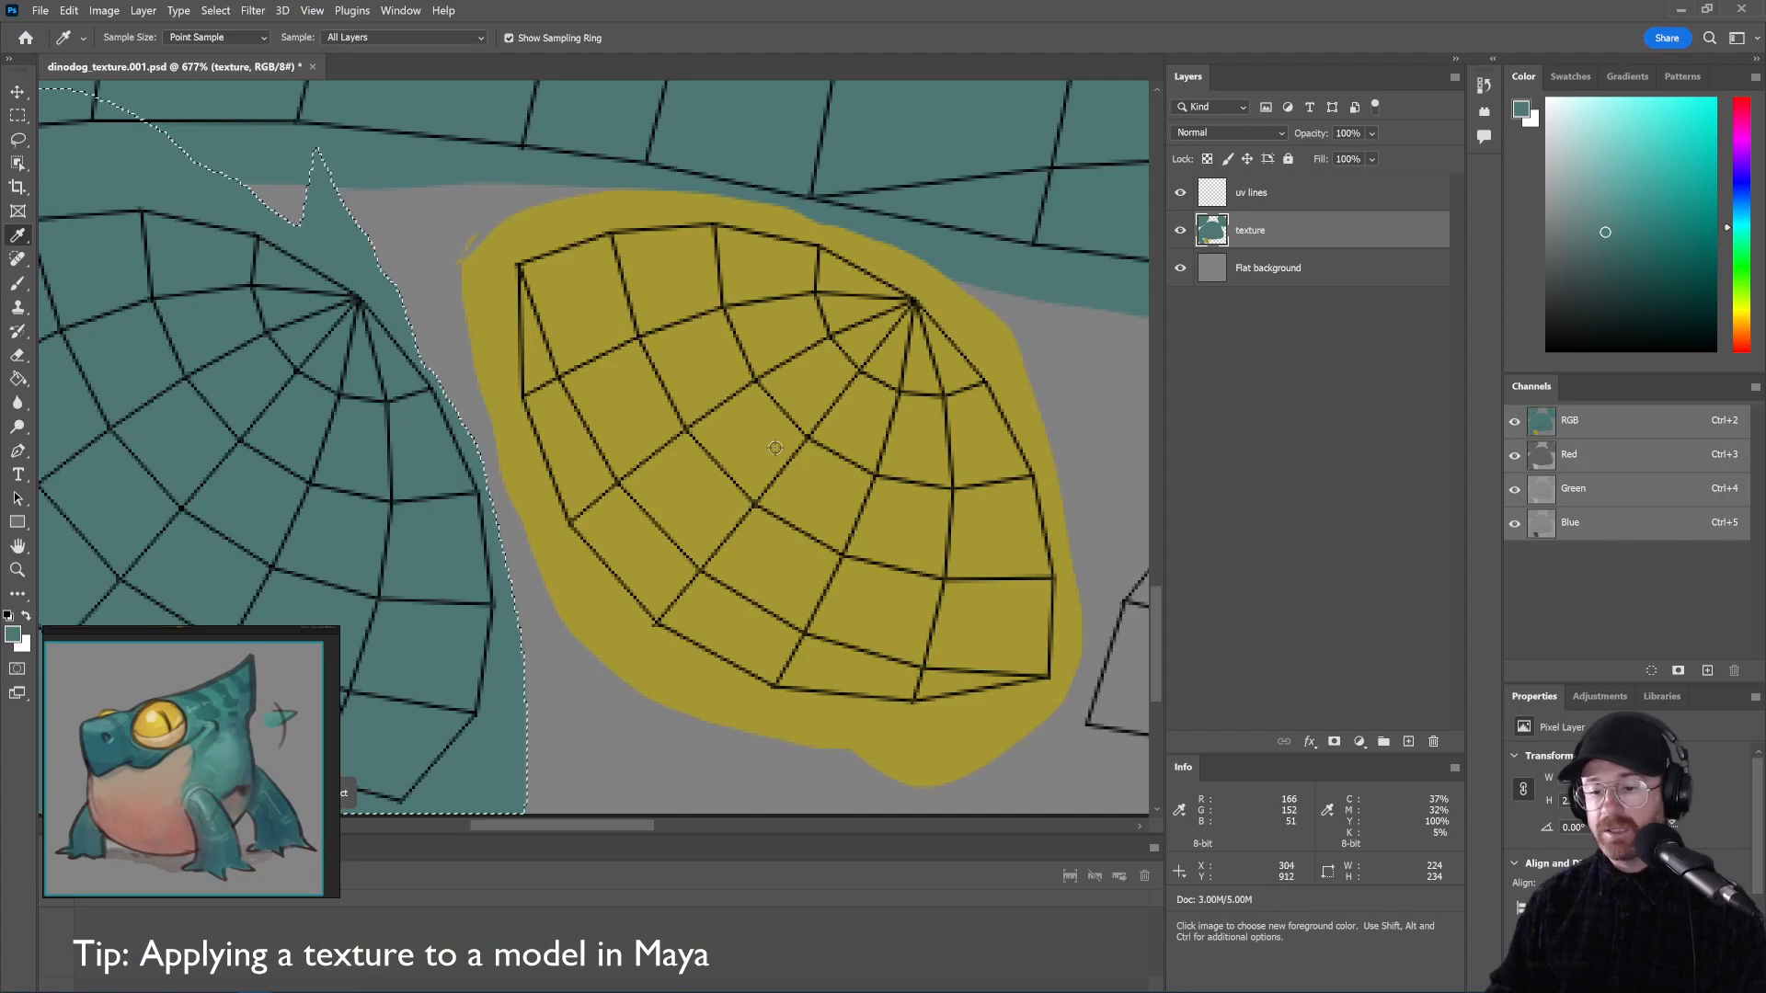
Lower the uv lines layer opacity, select the texture layer and pick dark olive
{"action": "left_click", "coordinate": [1268, 206]}
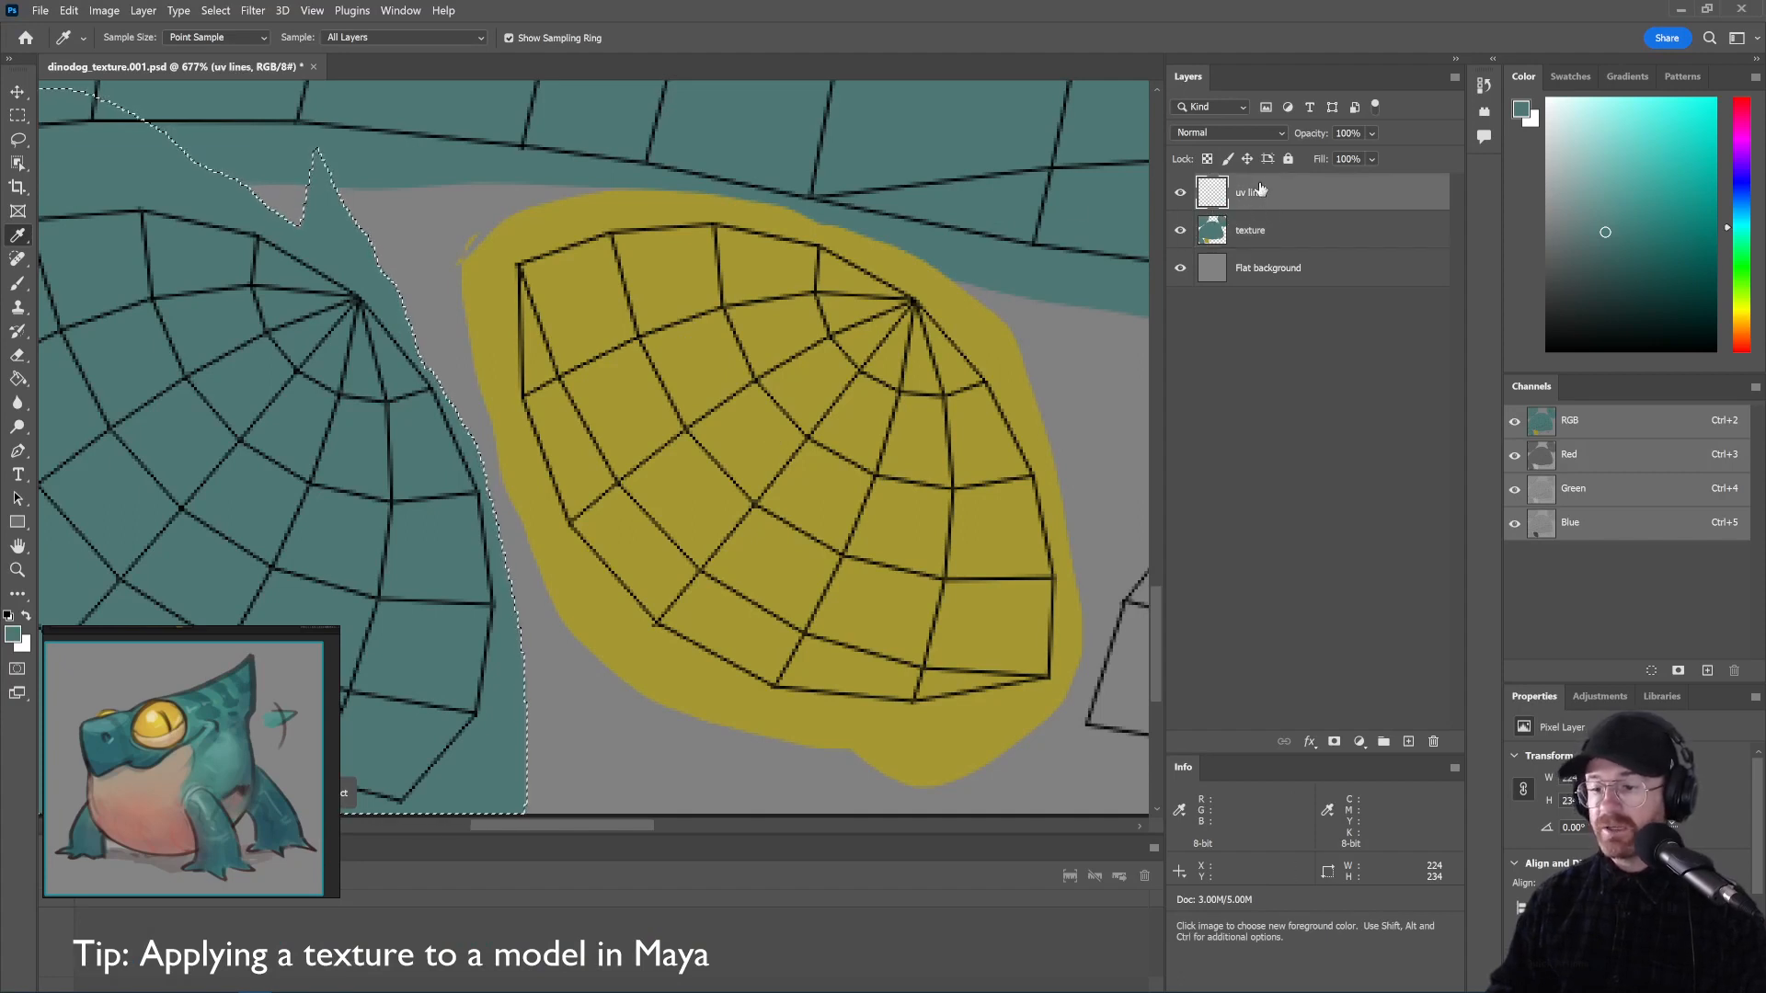
{"action": "left_click", "coordinate": [1371, 152]}
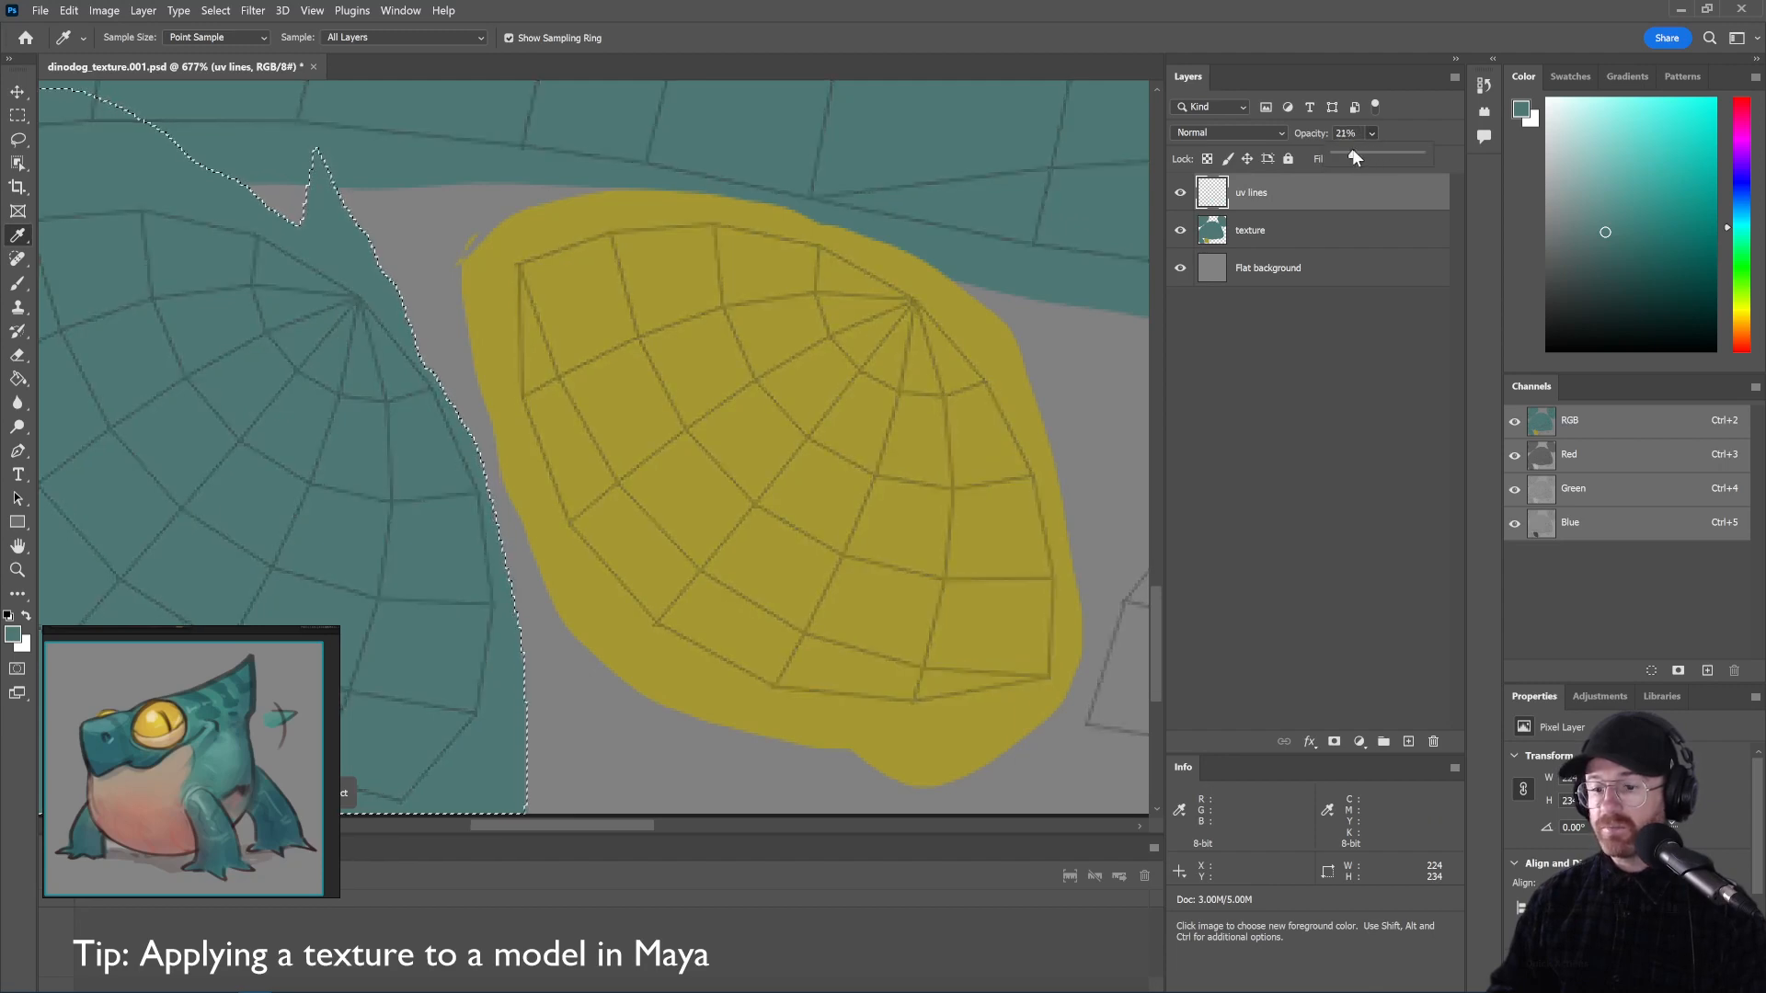
{"action": "left_click", "coordinate": [1332, 236]}
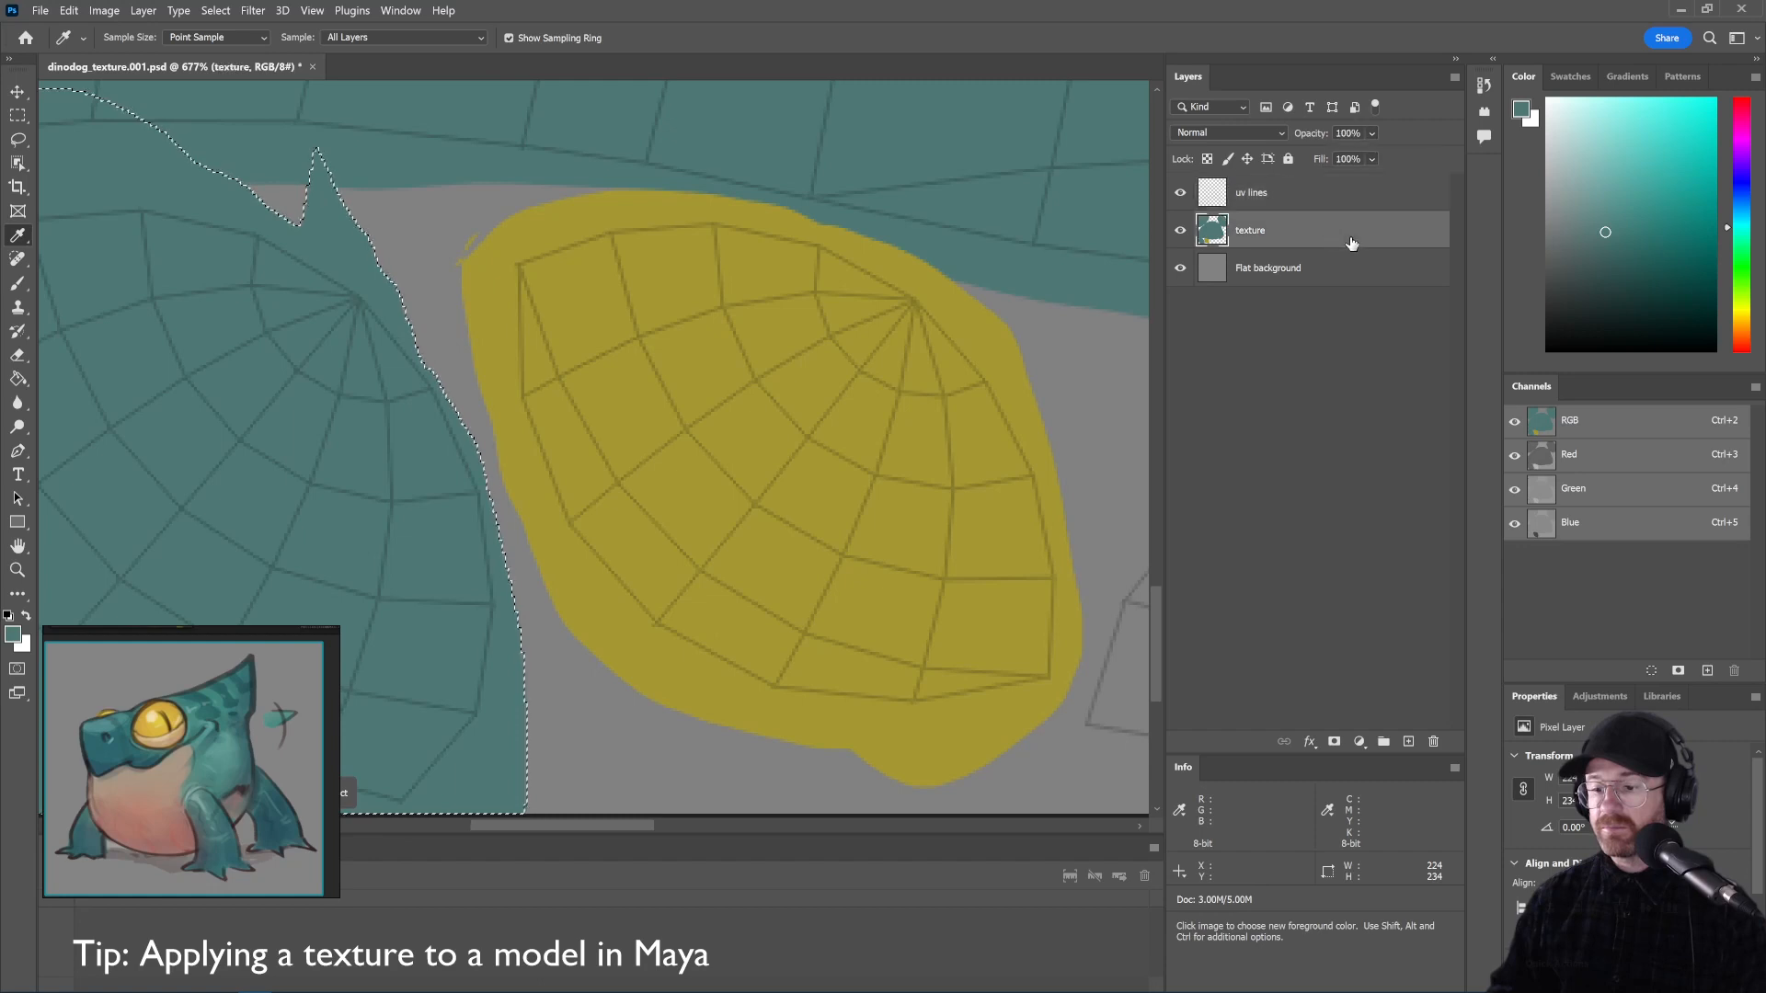
{"action": "left_click_drag", "start_coordinate": [1602, 262], "coordinate": [1607, 355]}
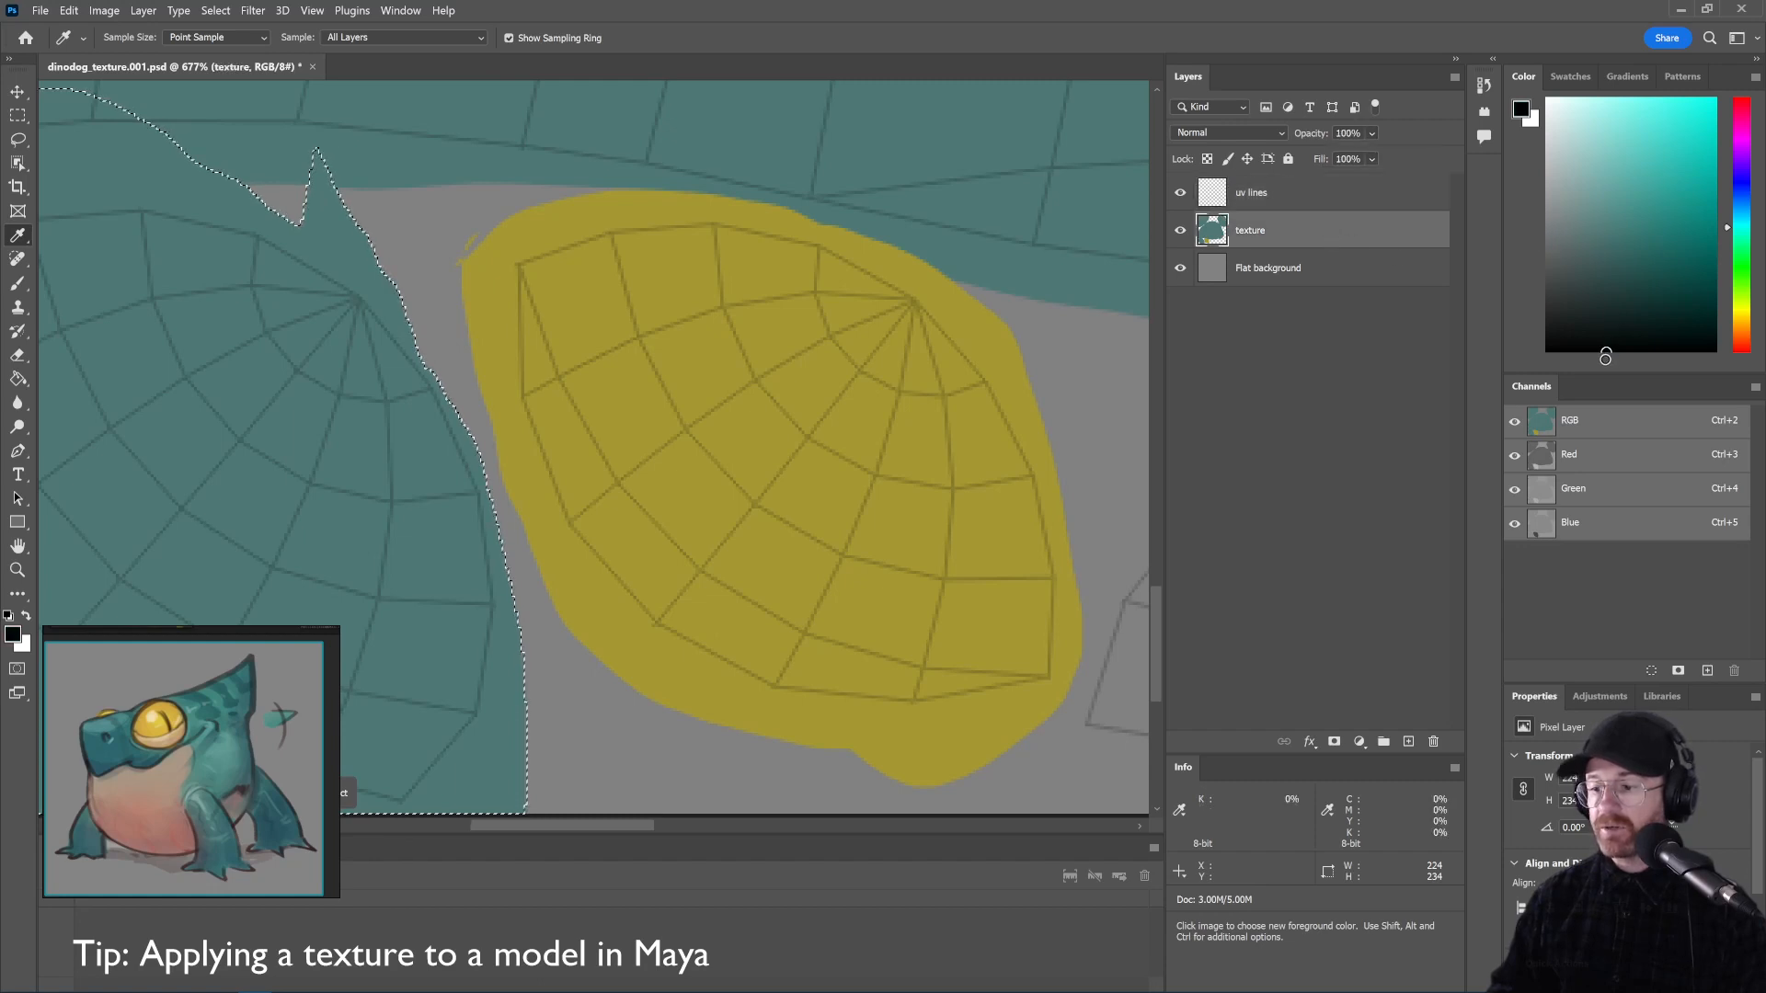
{"action": "left_click", "coordinate": [1741, 316]}
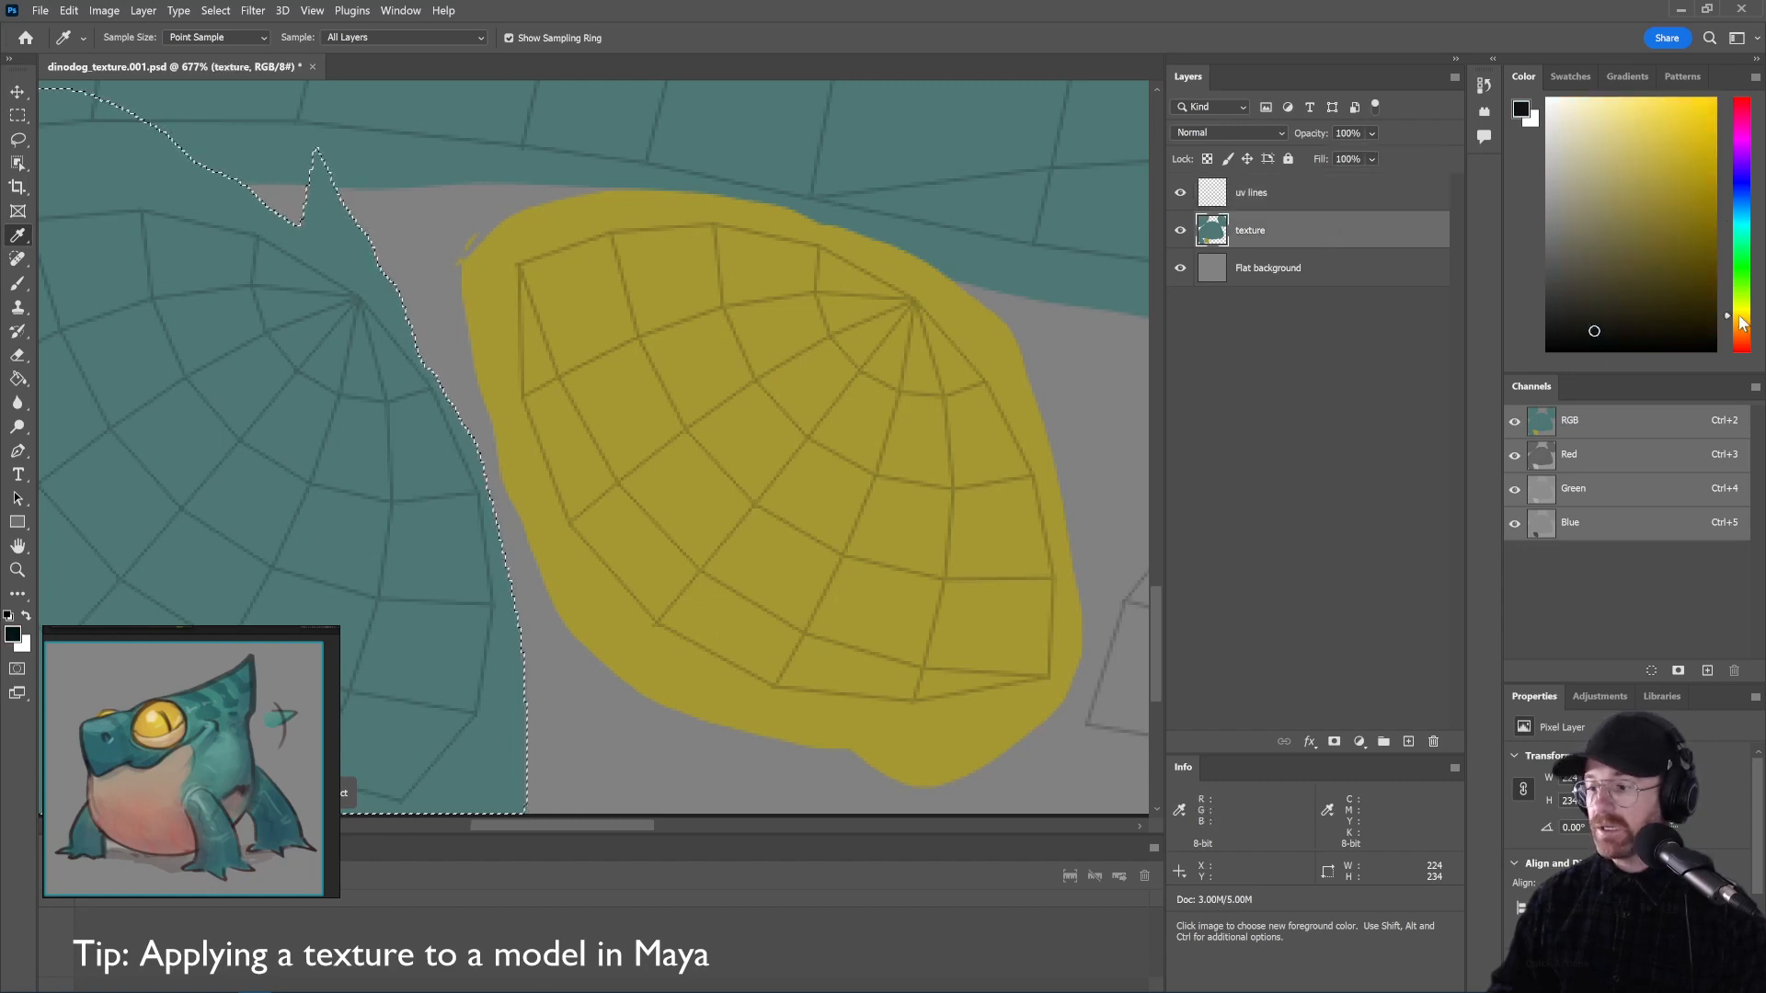
{"action": "left_click_drag", "start_coordinate": [1616, 318], "coordinate": [1609, 298]}
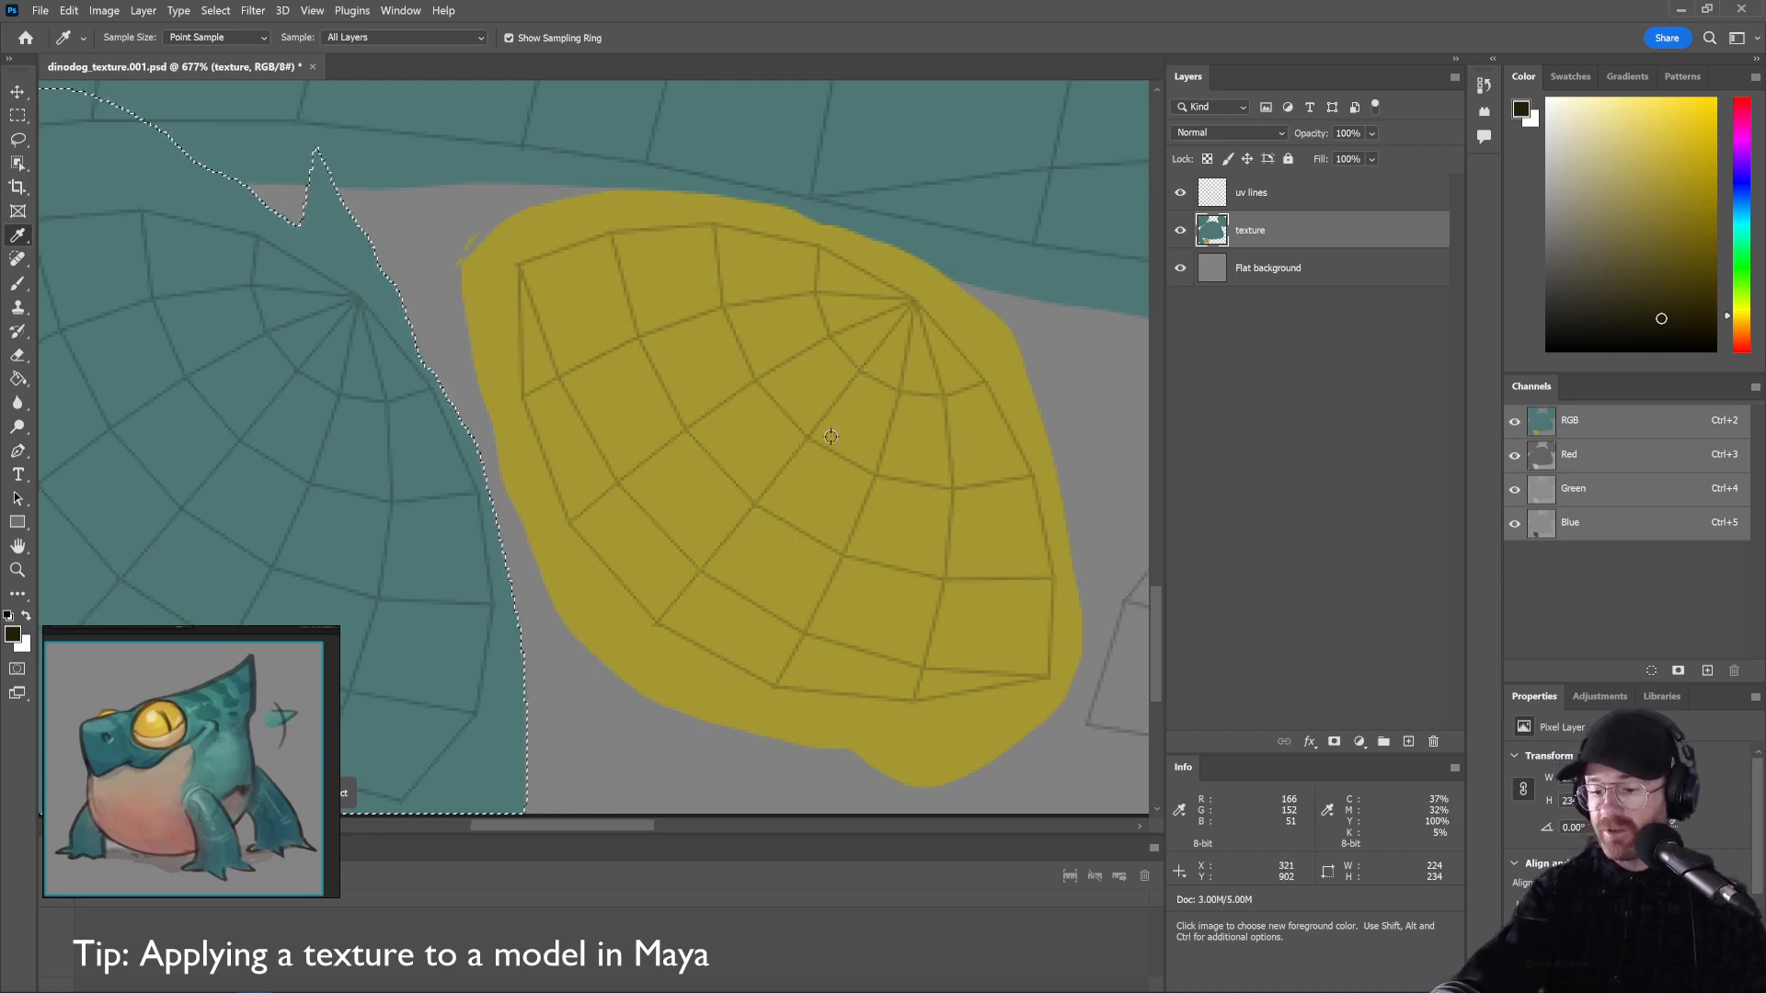
With an 8-pixel brush, paint a dark diagonal slit pupil across the yellow eye, undoing to retry
{"action": "key", "text": "b"}
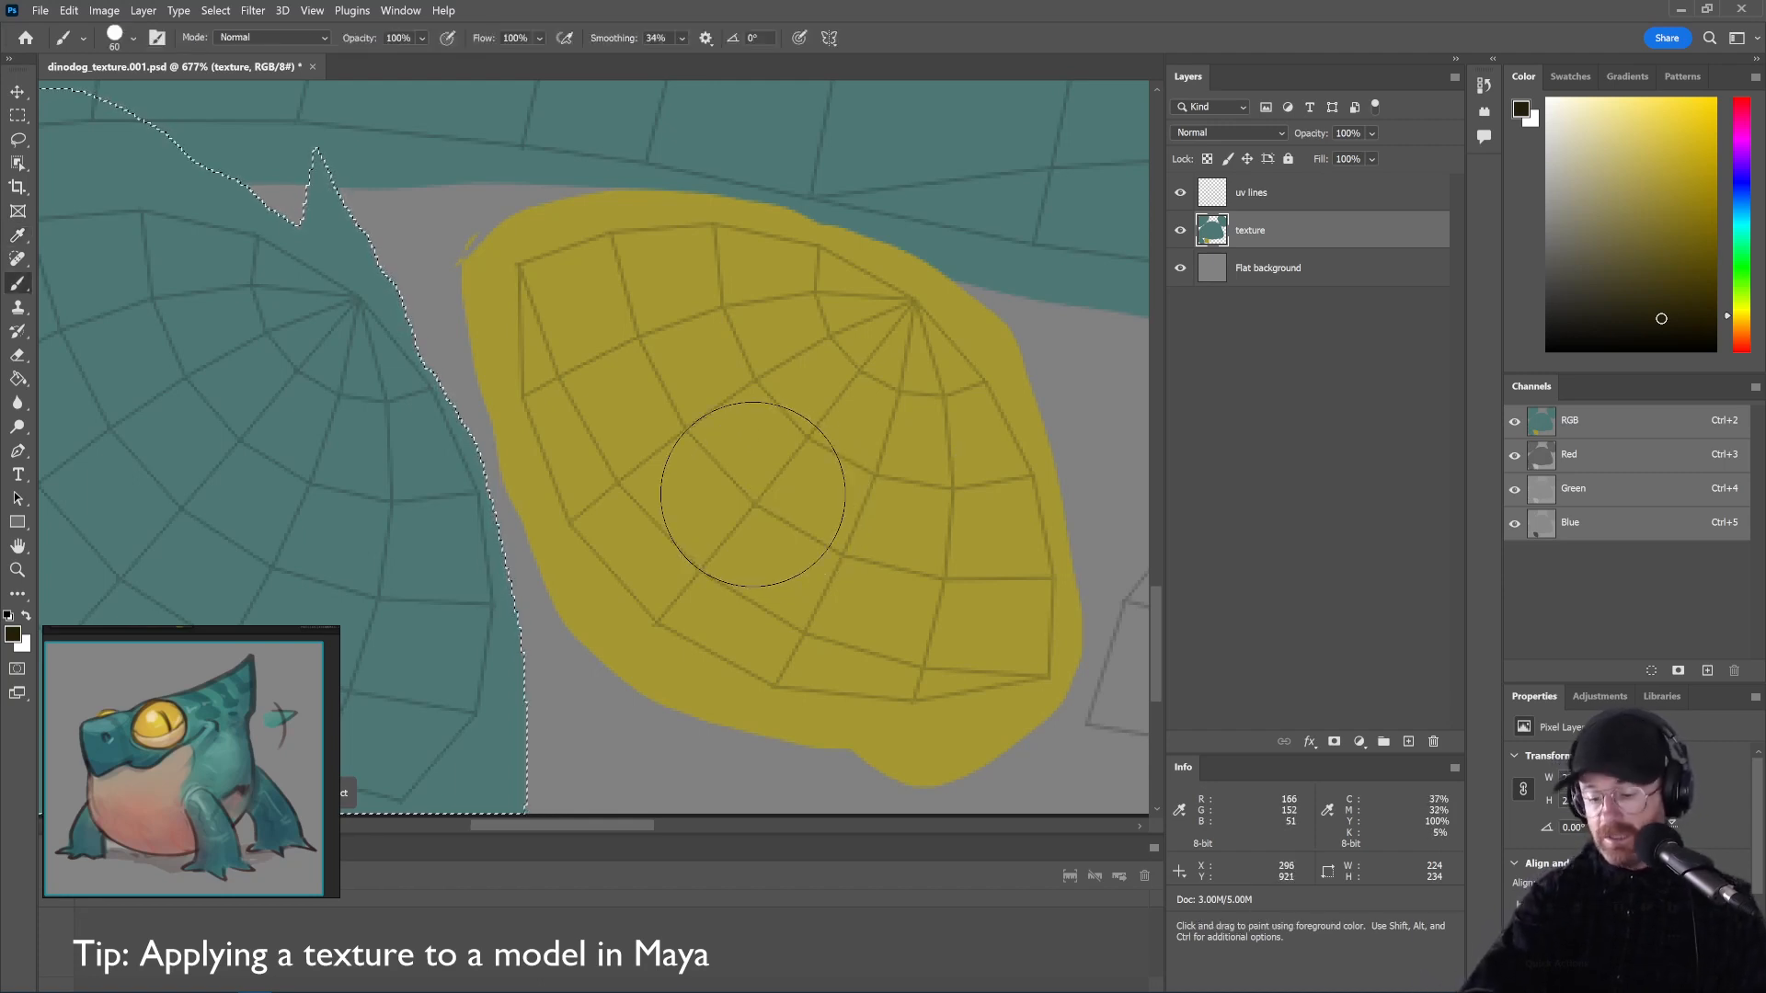
{"action": "key", "text": "bracketleft"}
{"action": "key", "text": "bracketleft"}
{"action": "key", "text": "bracketleft"}
{"action": "key", "text": "bracketleft"}
{"action": "key", "text": "bracketleft"}
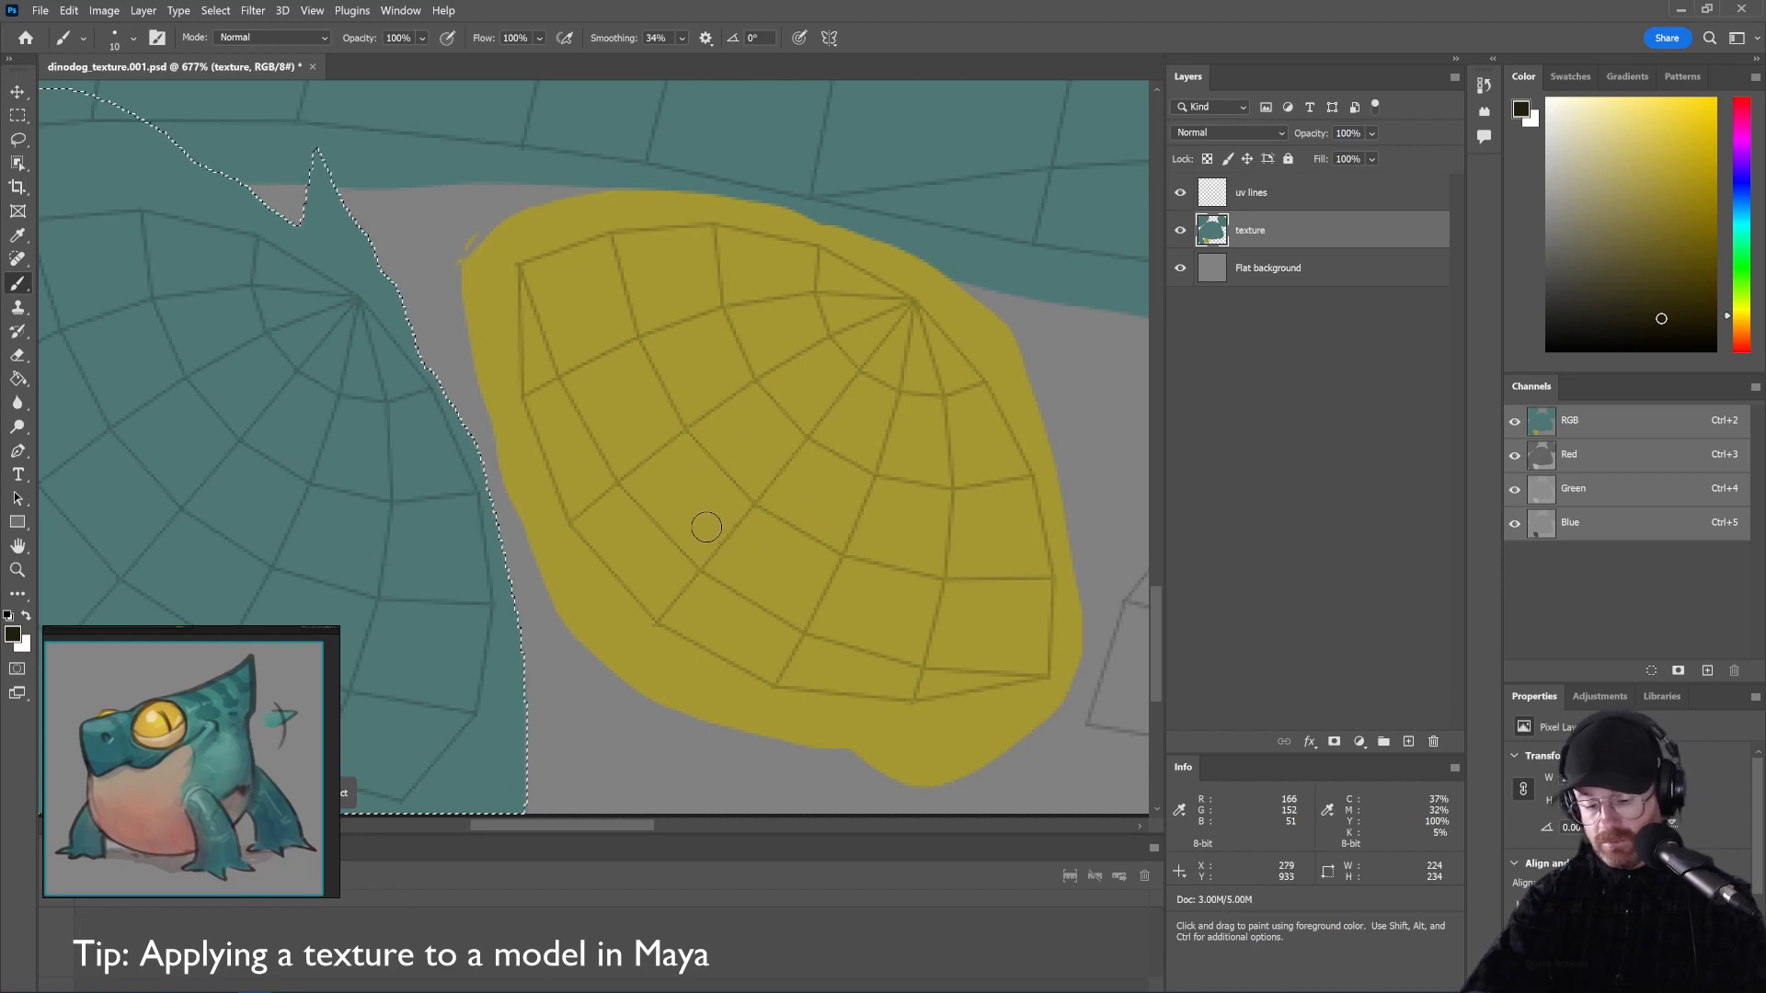
{"action": "key", "text": "ctrl+d"}
{"action": "key", "text": "bracketleft"}
{"action": "key", "text": "bracketleft"}
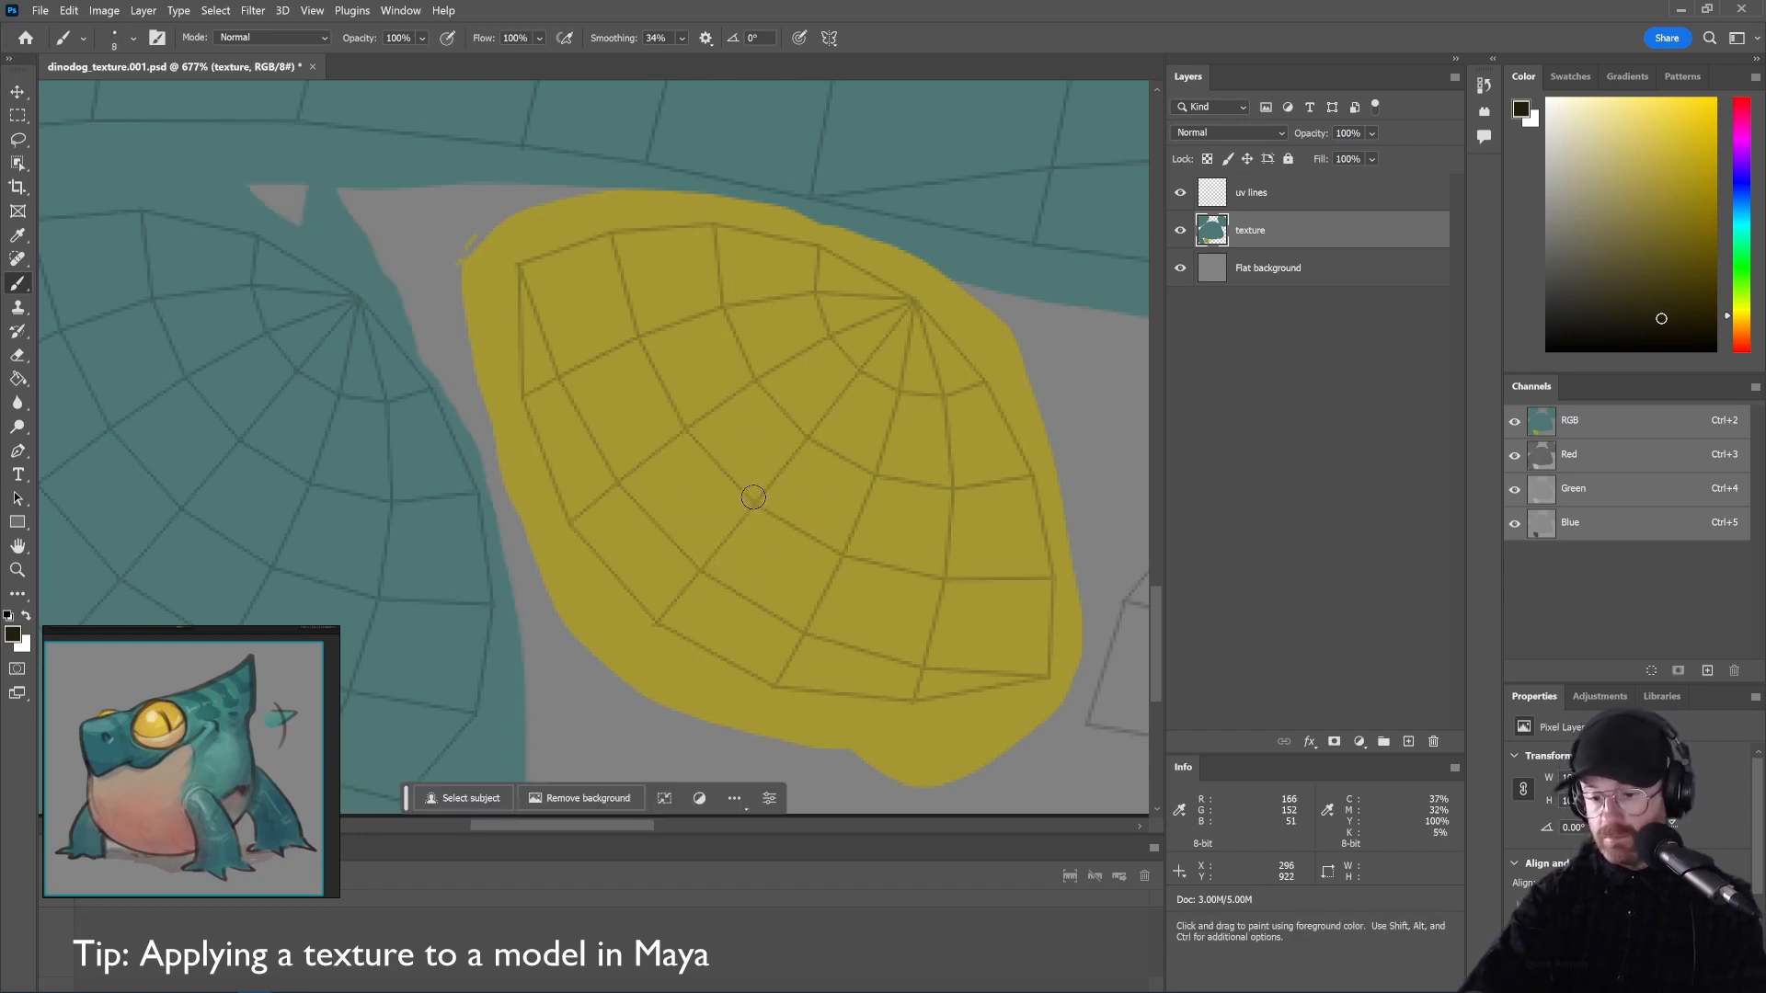
{"action": "mouse_move", "coordinate": [782, 464]}
{"action": "left_mouse_down"}
{"action": "mouse_move", "coordinate": [660, 614]}
{"action": "mouse_move", "coordinate": [794, 448]}
{"action": "mouse_move", "coordinate": [638, 636]}
{"action": "mouse_move", "coordinate": [775, 480]}
{"action": "mouse_move", "coordinate": [639, 629]}
{"action": "left_mouse_up"}
{"action": "key", "text": "ctrl+z"}
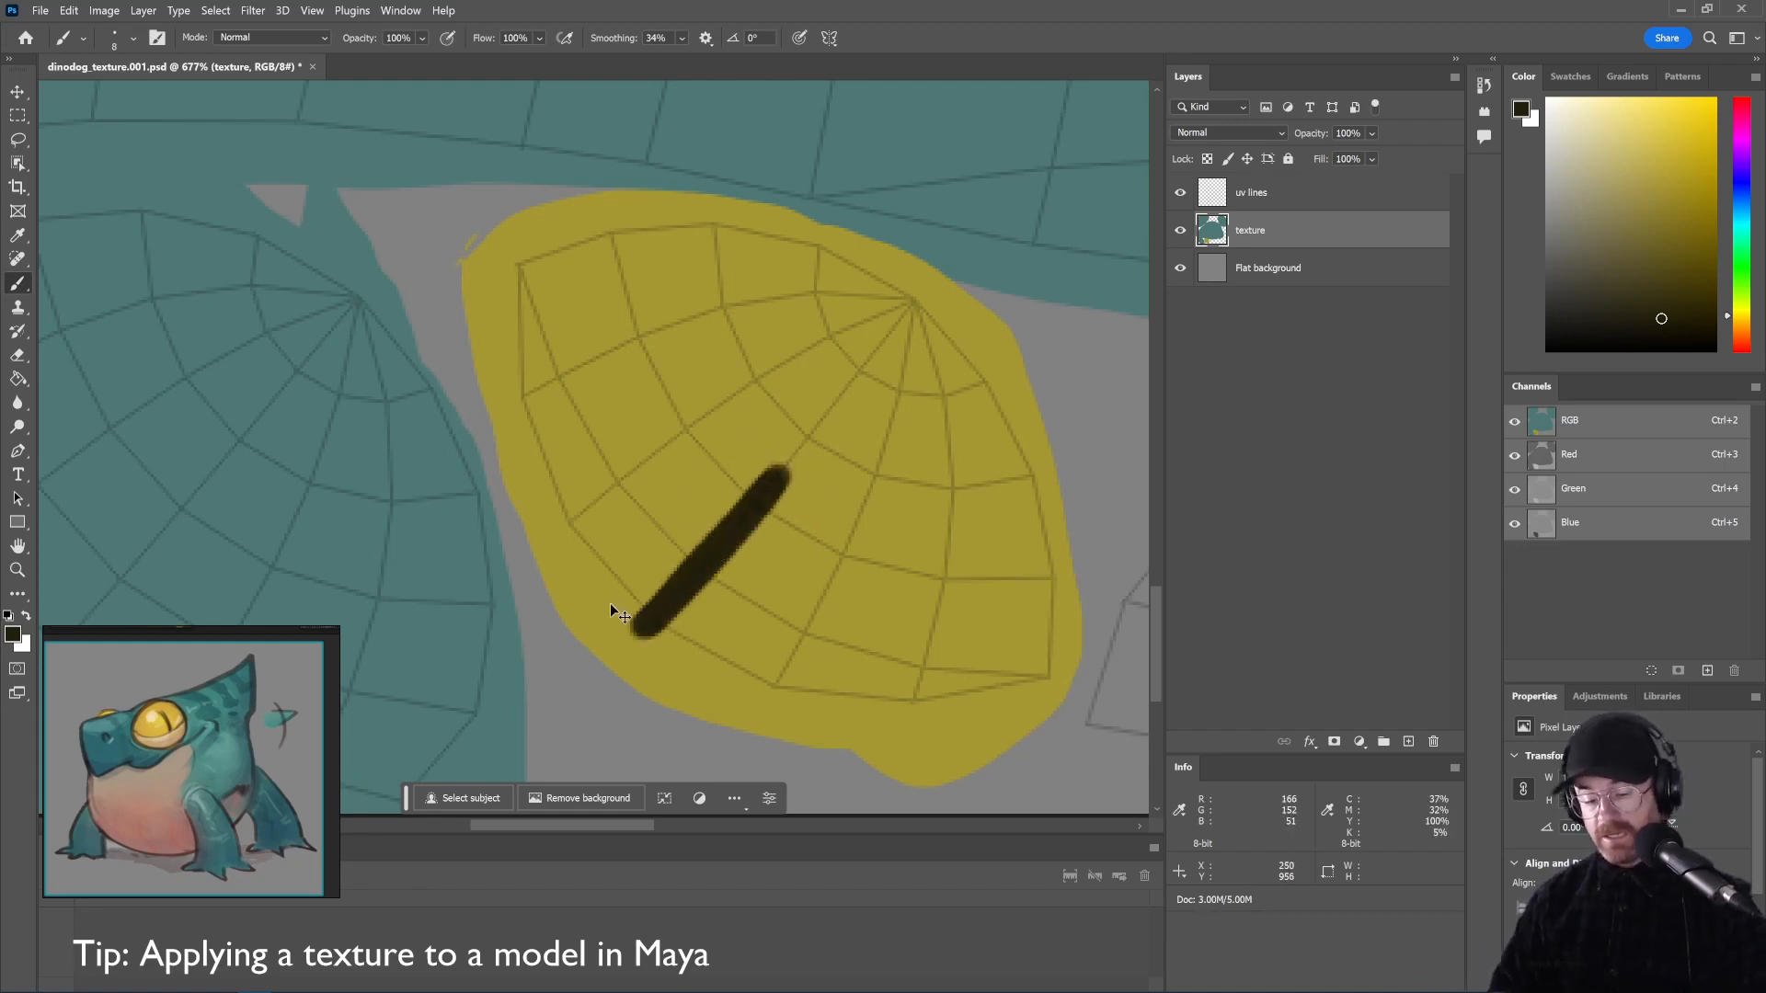
Export the texture as a PNG replacing dinodog_texture.png in sourceimages
{"action": "left_click", "coordinate": [38, 11]}
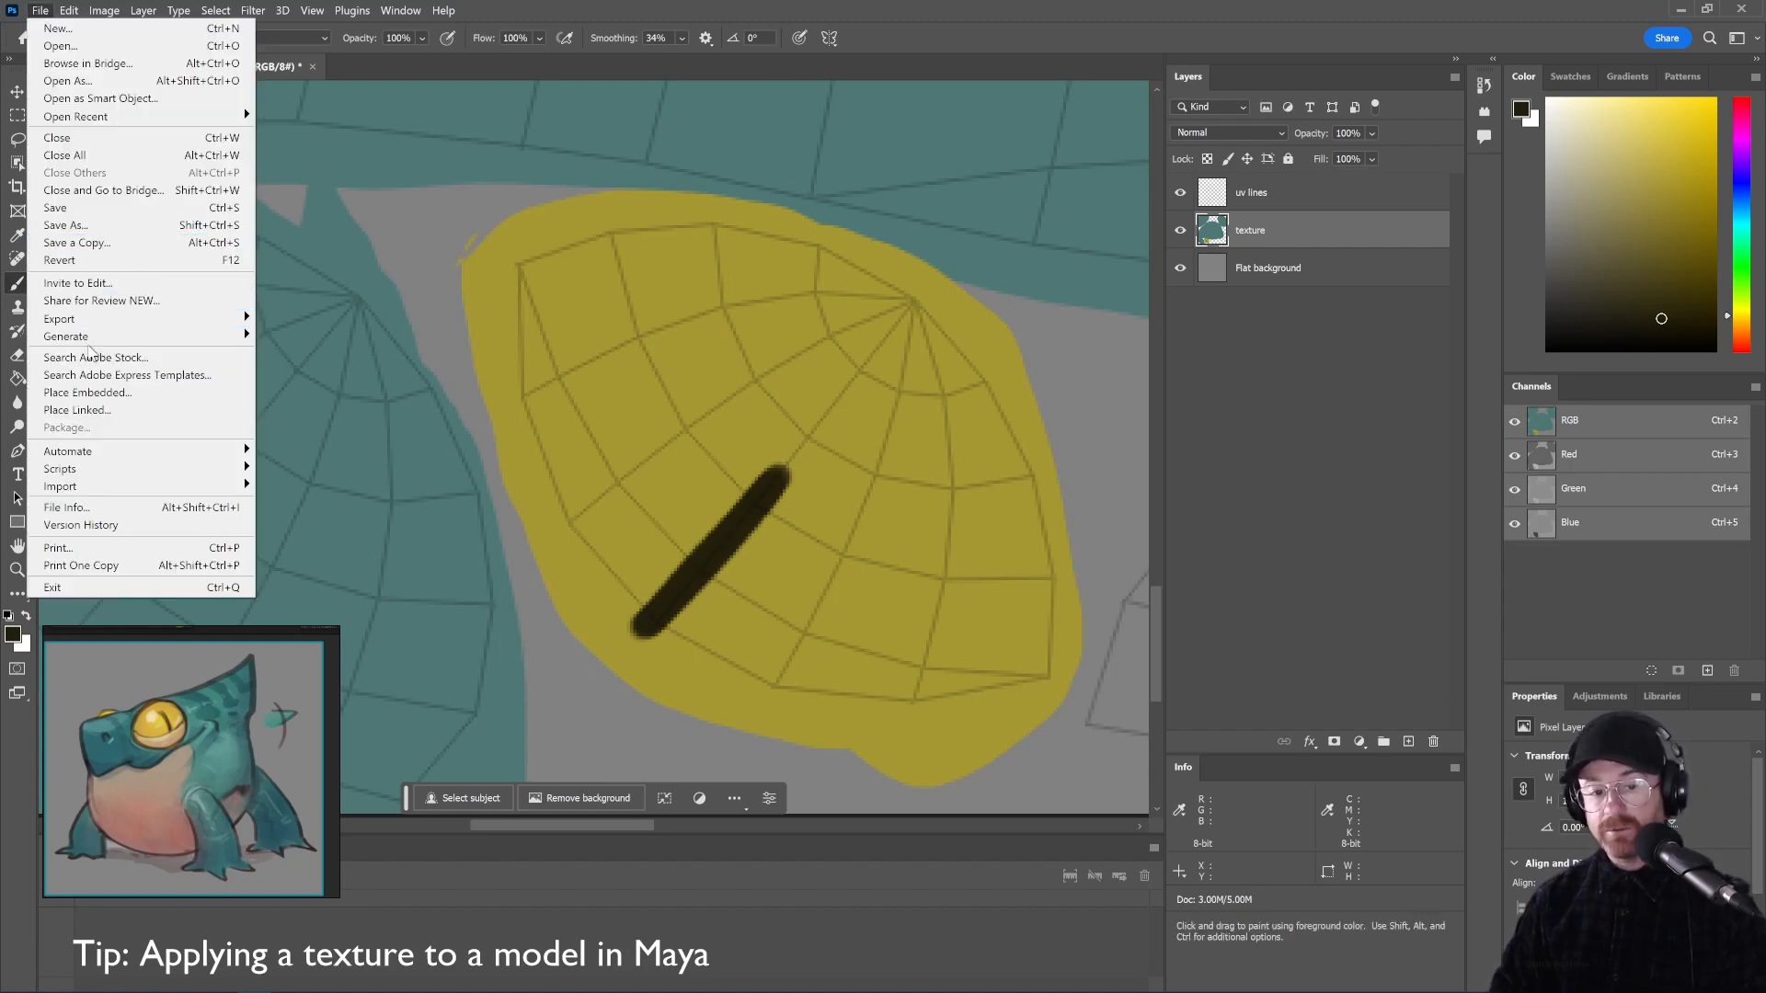
{"action": "mouse_move", "coordinate": [103, 320]}
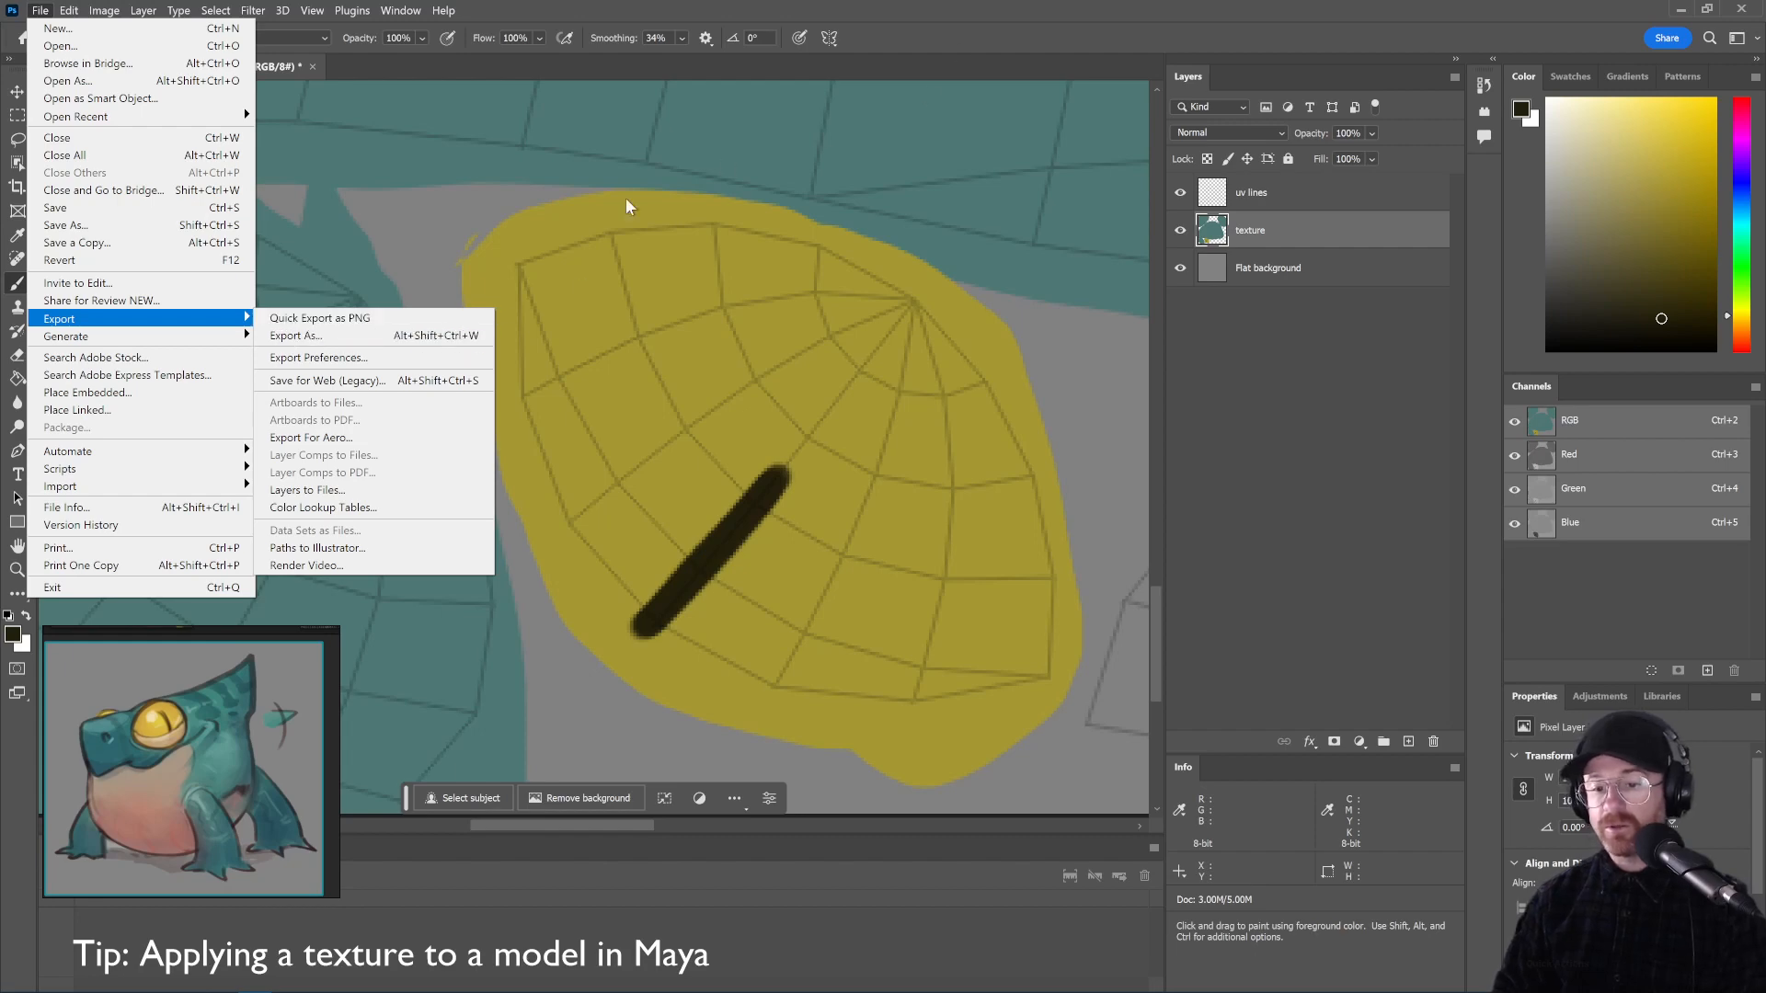
{"action": "left_click", "coordinate": [934, 30]}
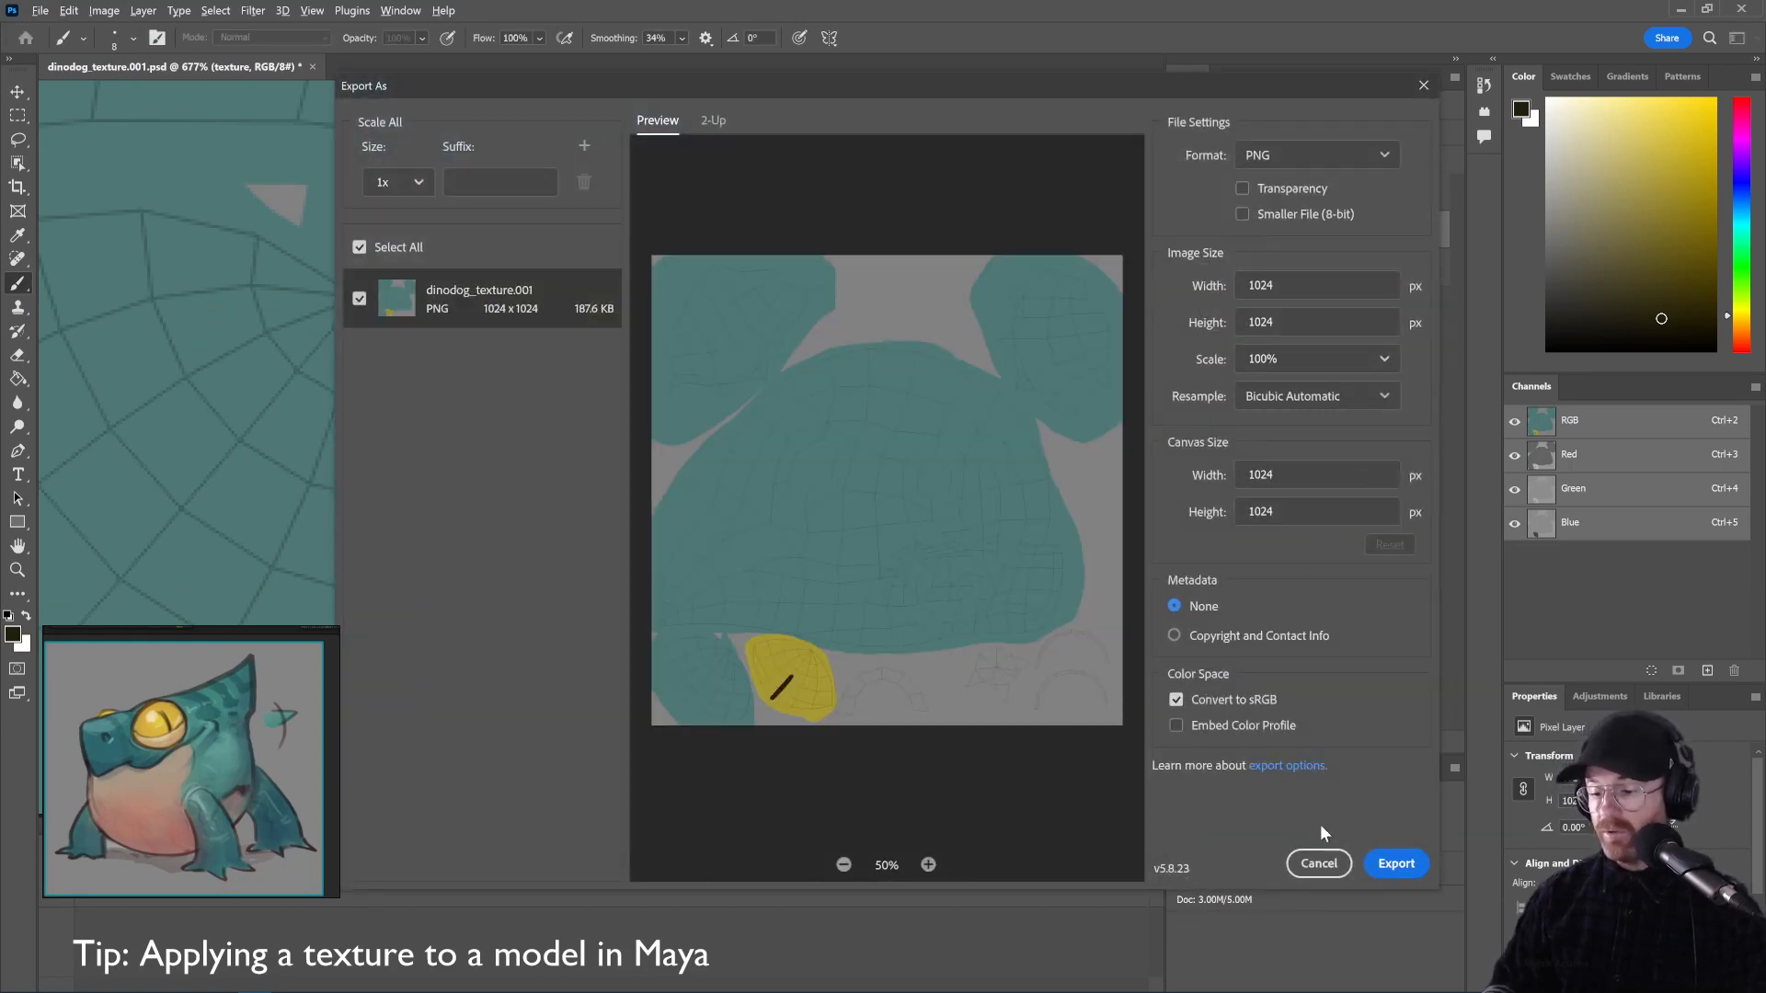
{"action": "left_click", "coordinate": [1398, 864]}
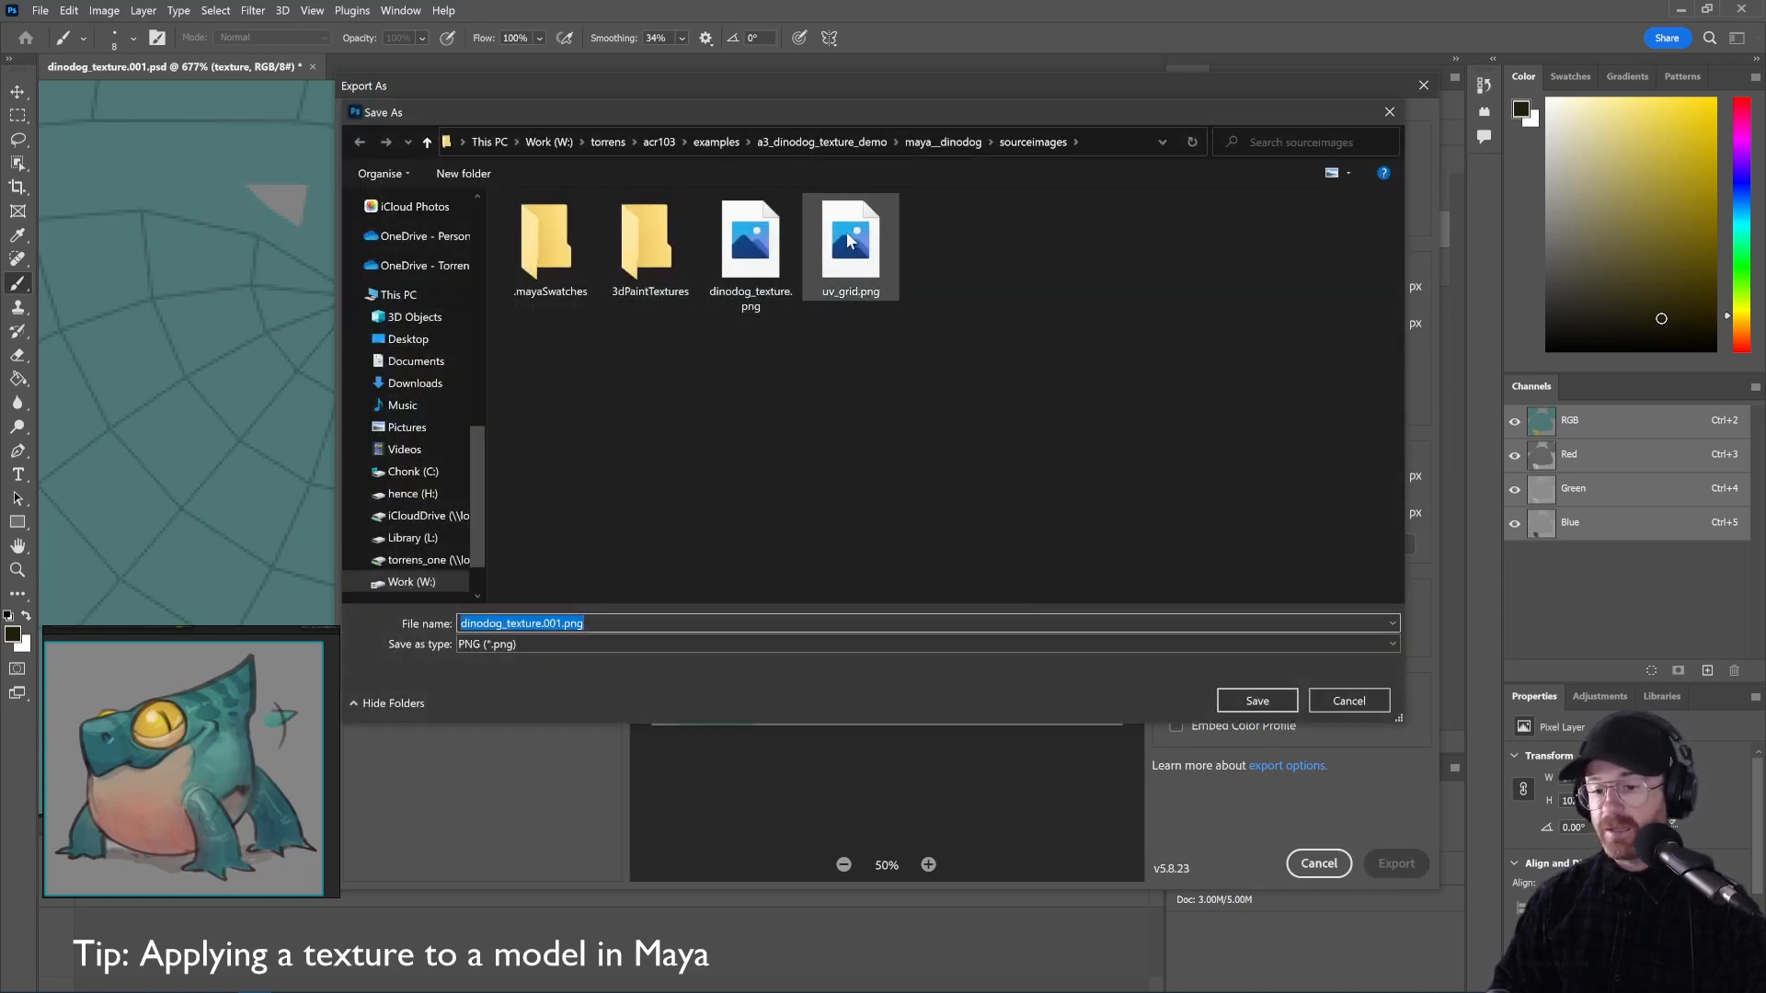
{"action": "left_click", "coordinate": [751, 246]}
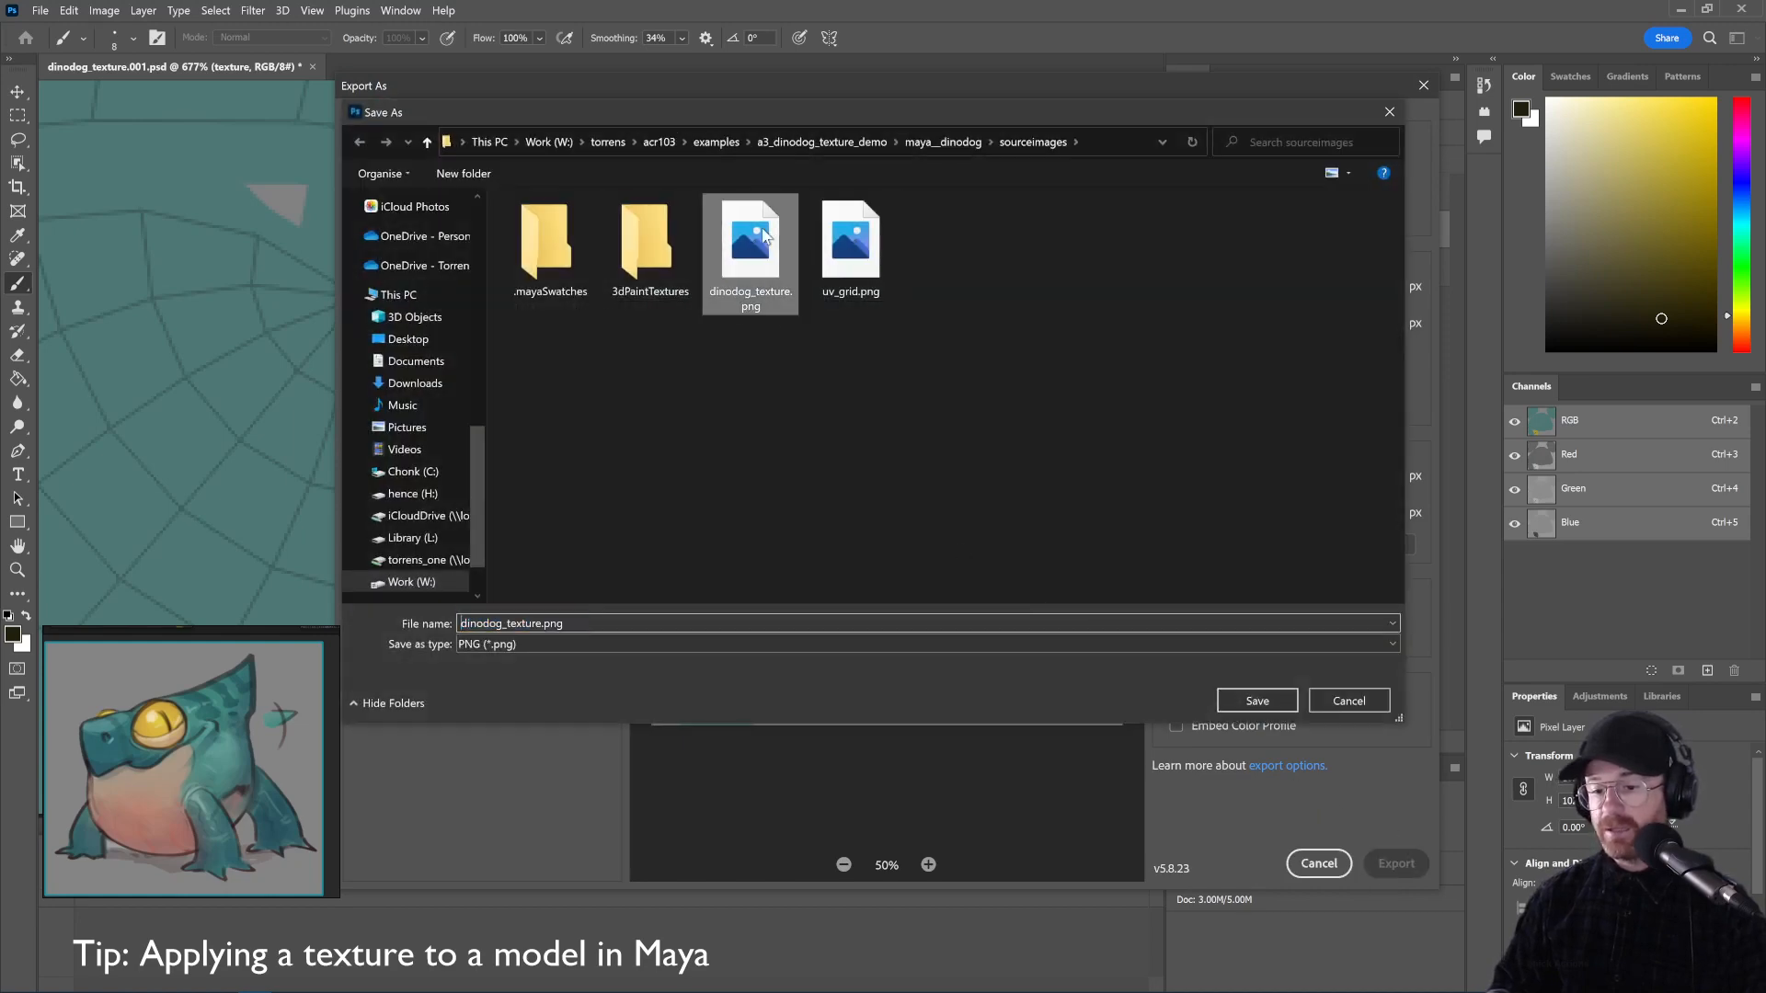
{"action": "left_click", "coordinate": [1258, 701]}
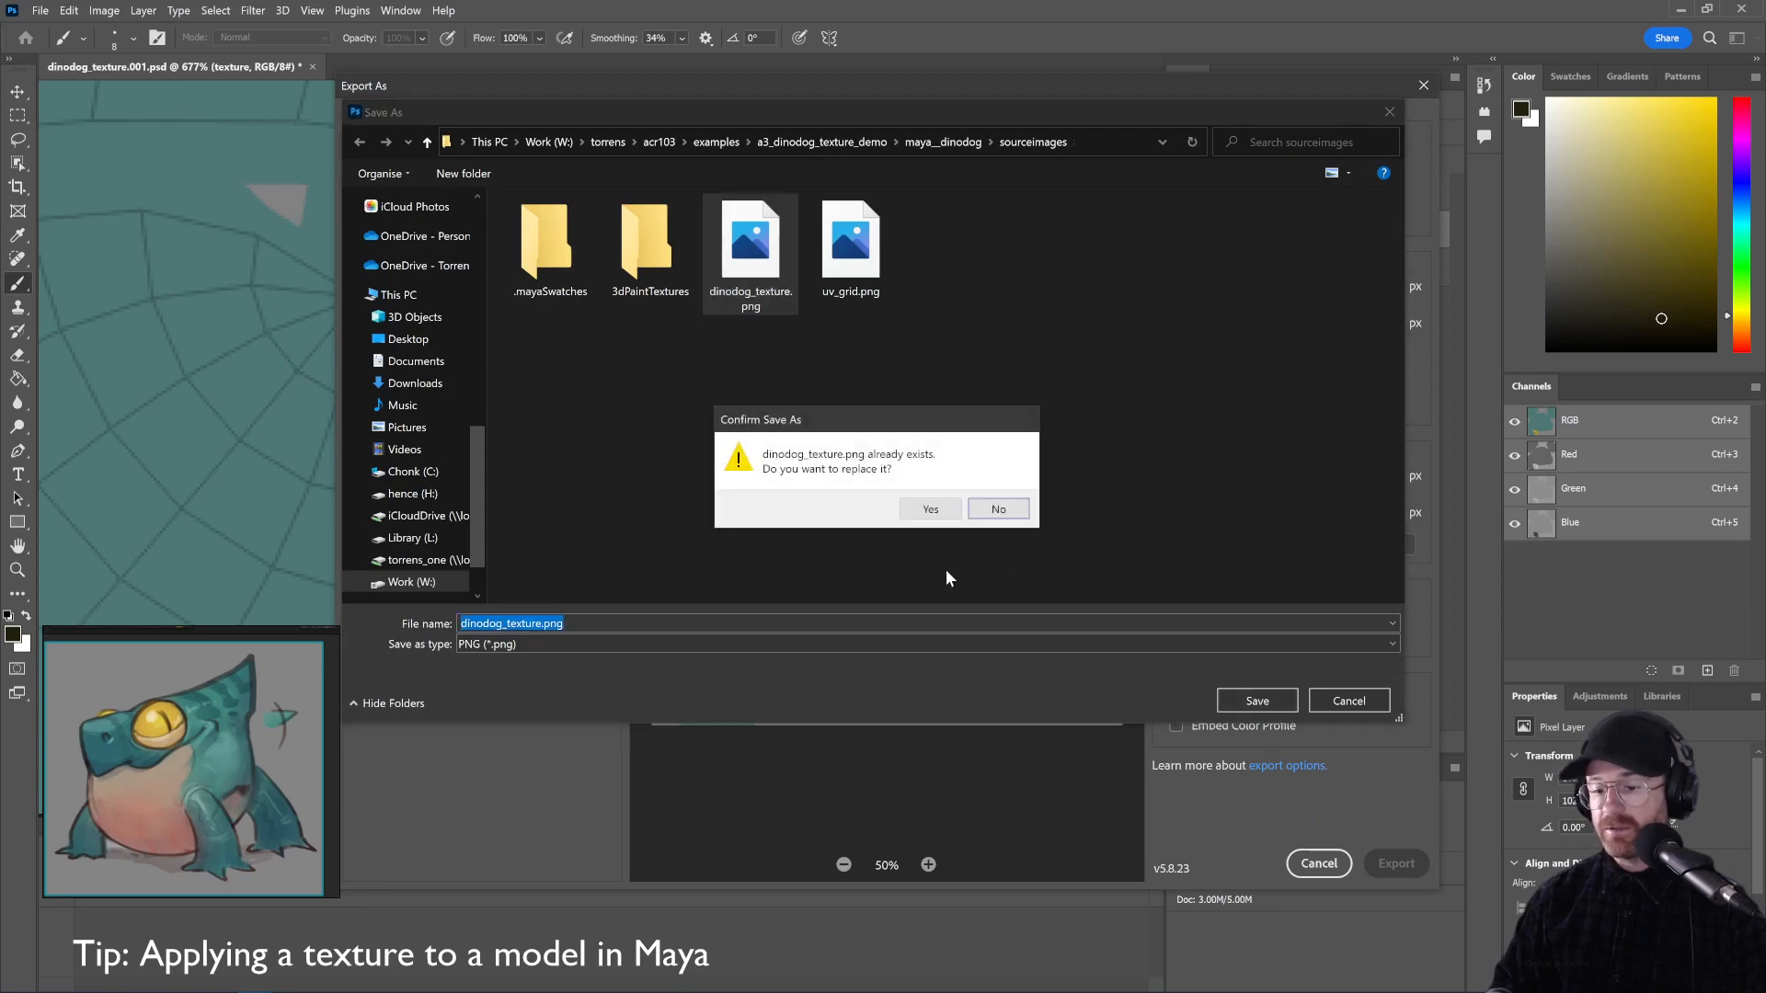
{"action": "left_click", "coordinate": [927, 509]}
{"action": "key", "text": "alt+Tab"}
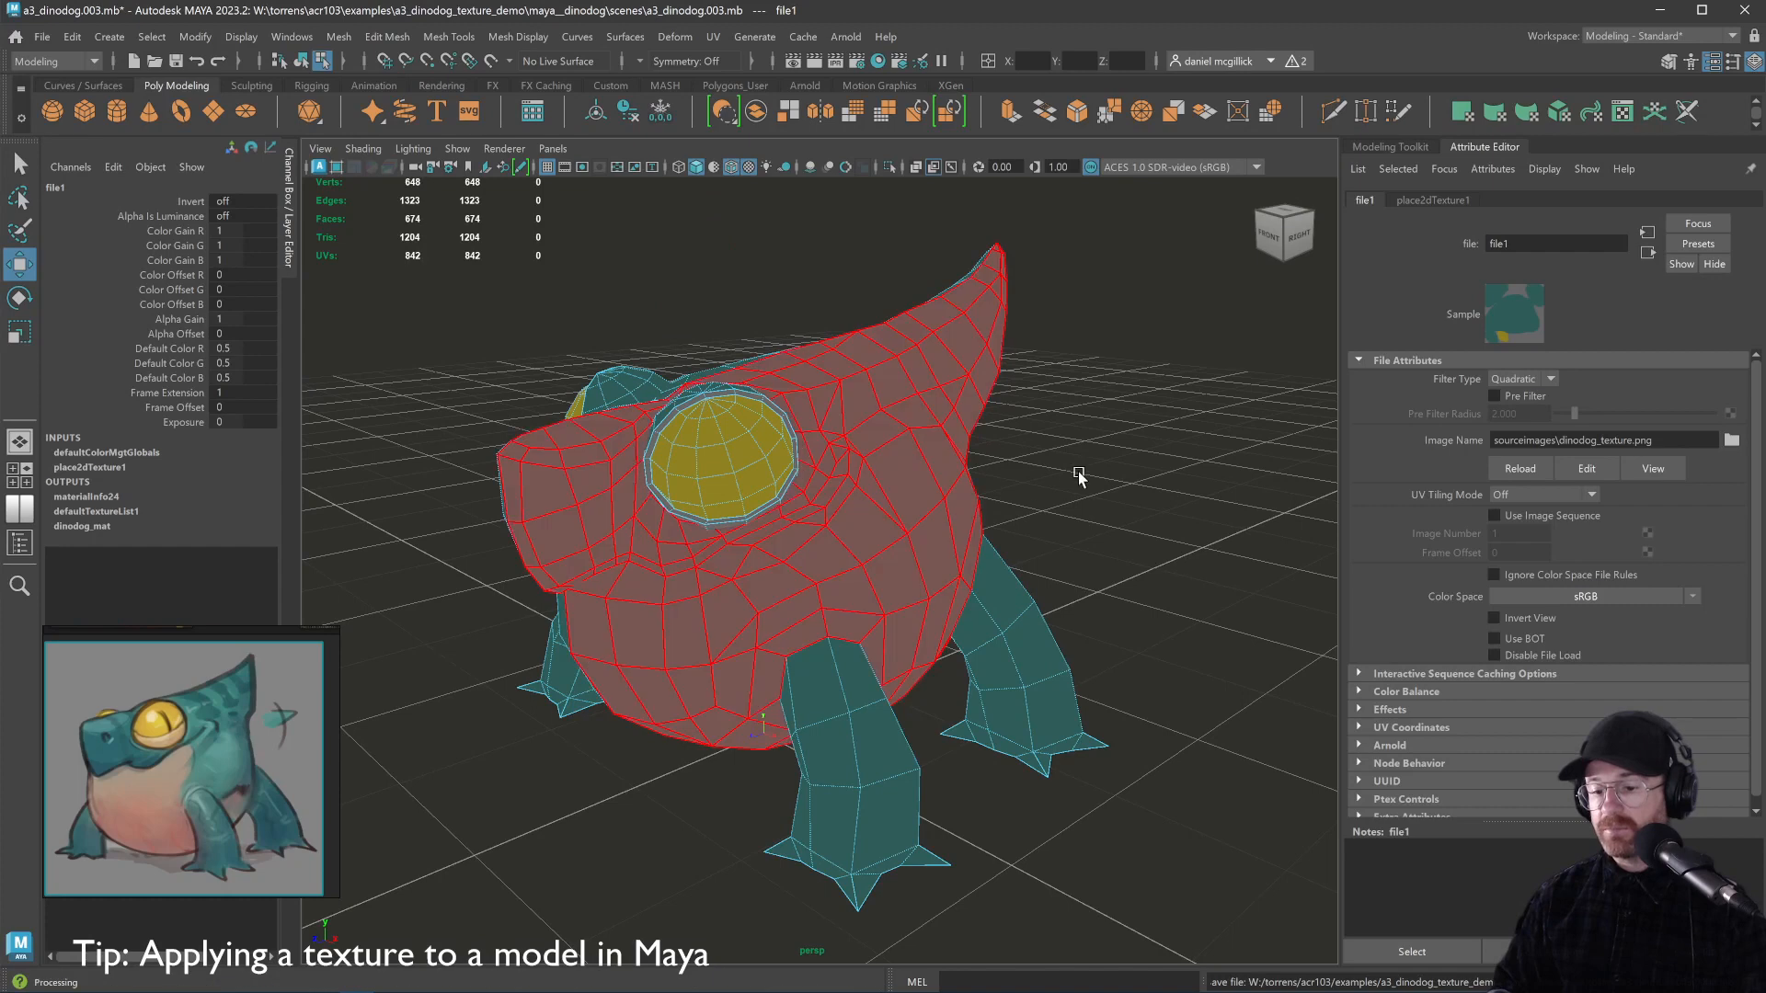
Go from the mesh's dinodog_mat to its file1 texture node to refresh the pupil, then deselect
{"action": "left_click", "coordinate": [1078, 475]}
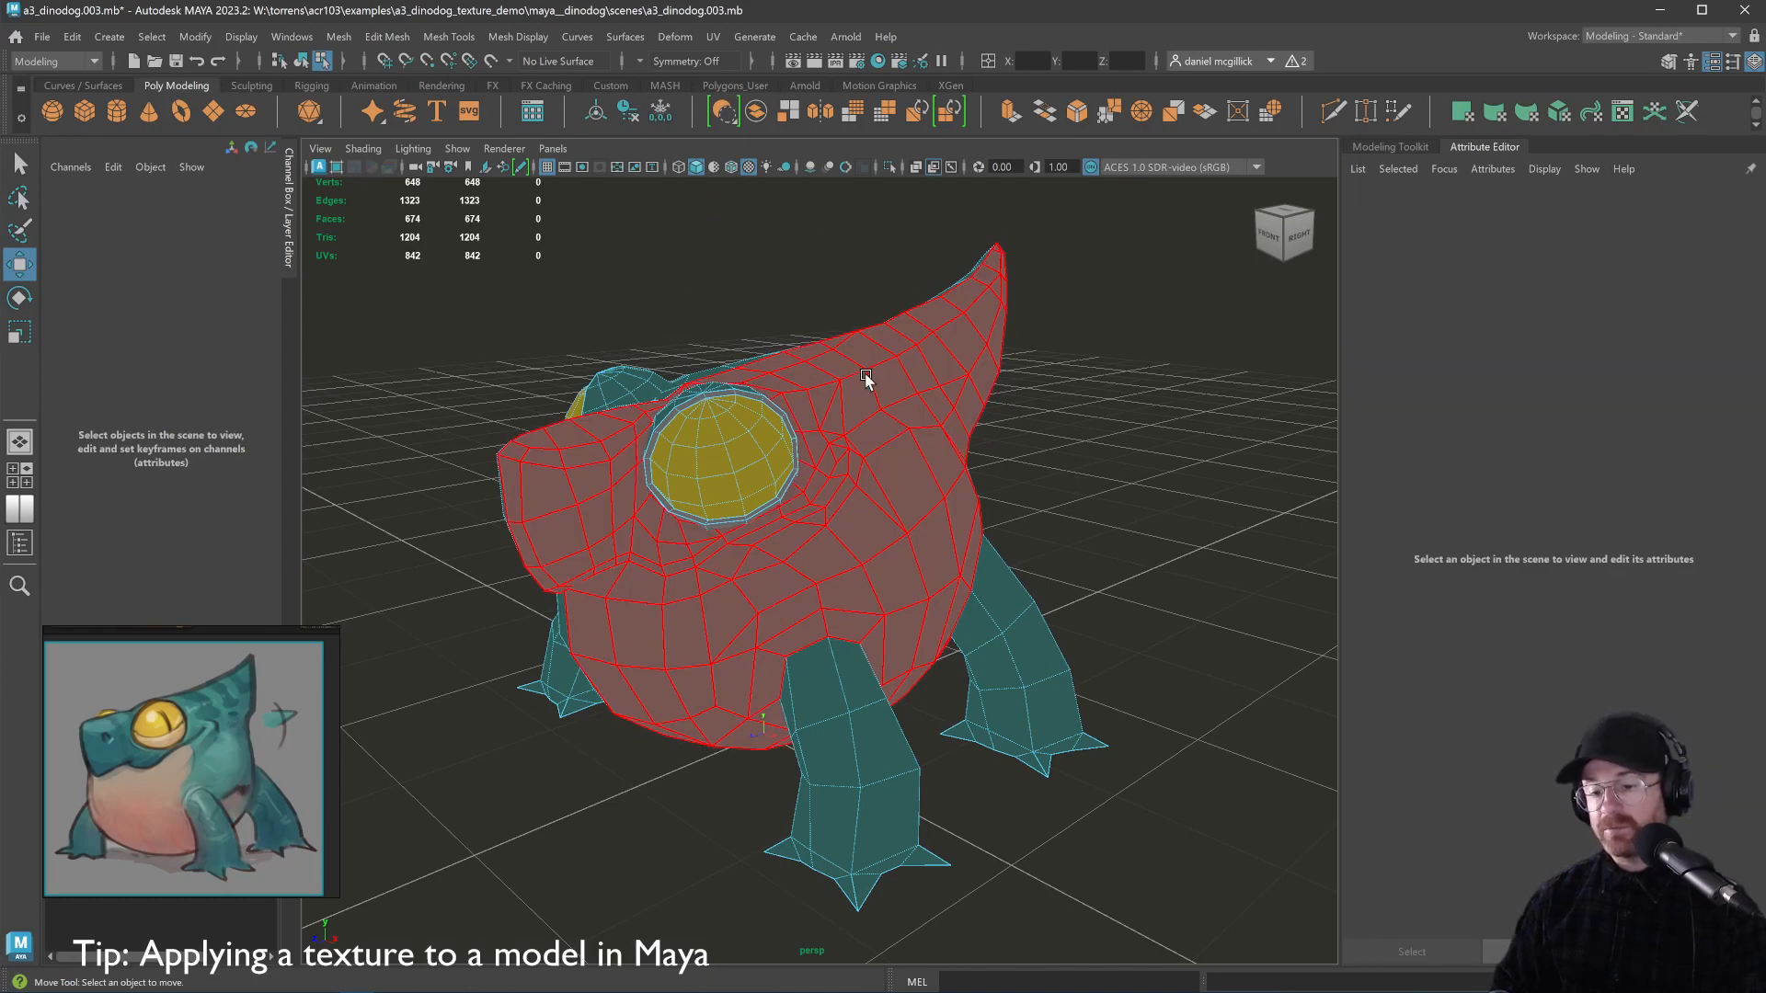
{"action": "right_click", "coordinate": [925, 402]}
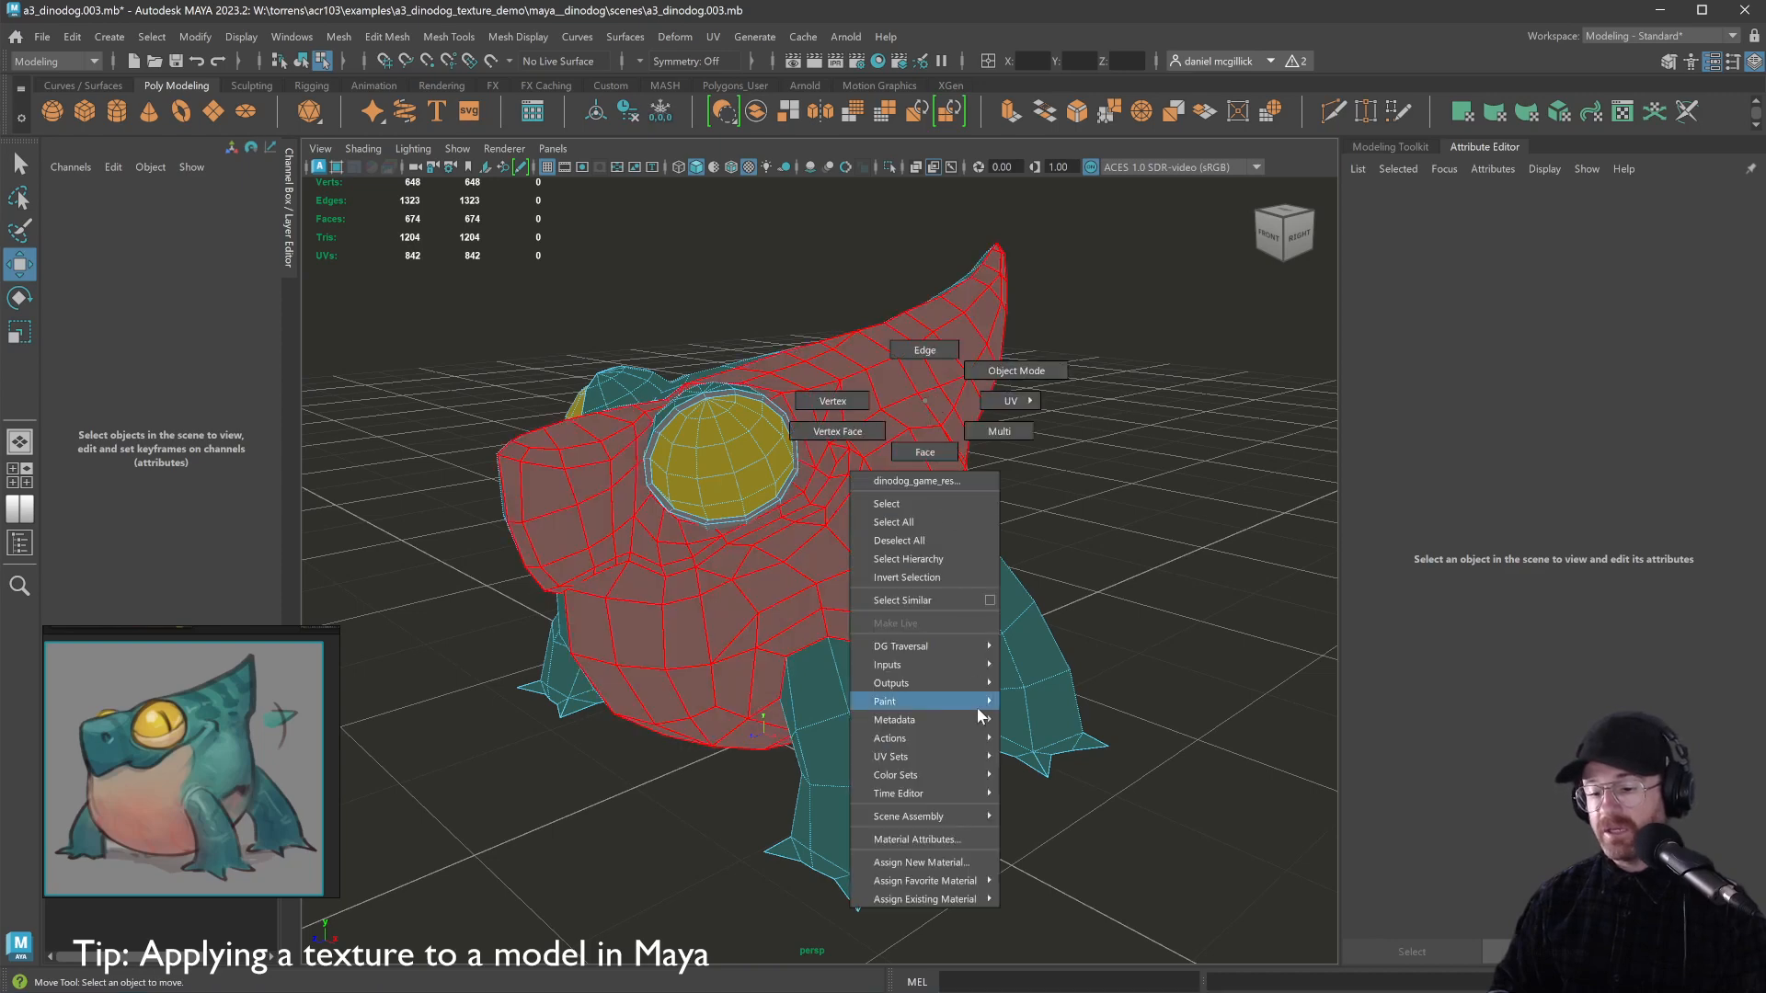
{"action": "left_click", "coordinate": [925, 841]}
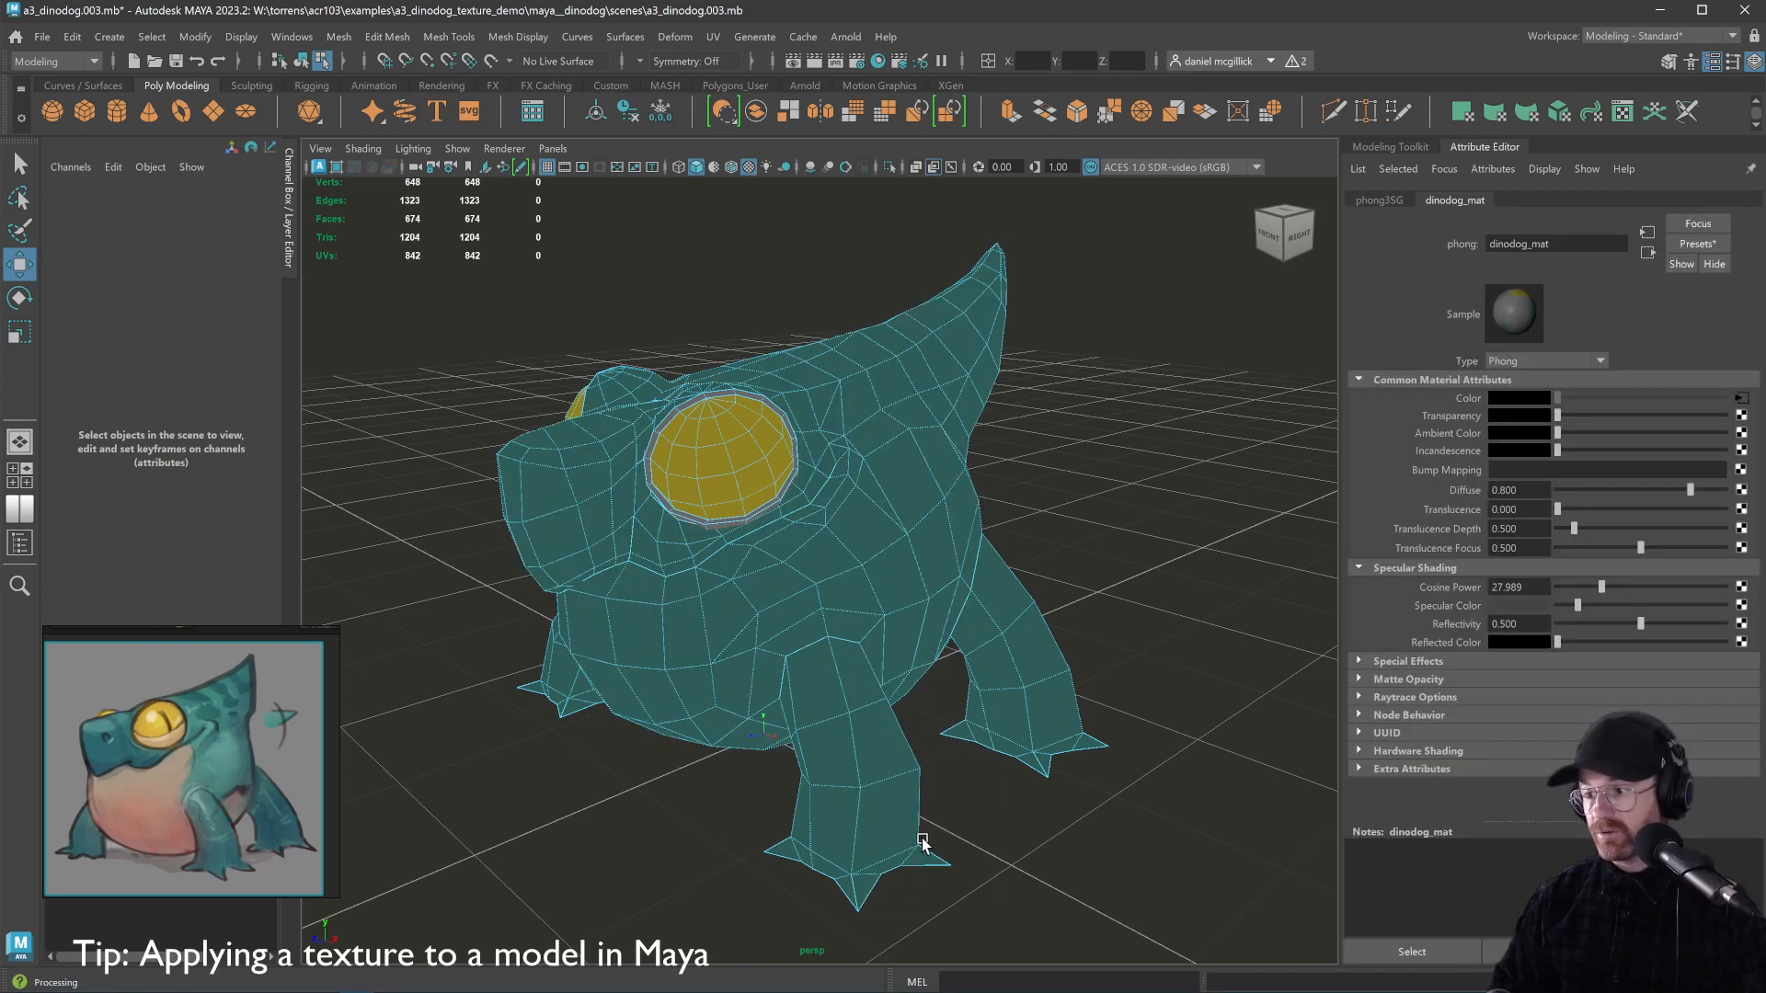
{"action": "left_click", "coordinate": [1741, 399]}
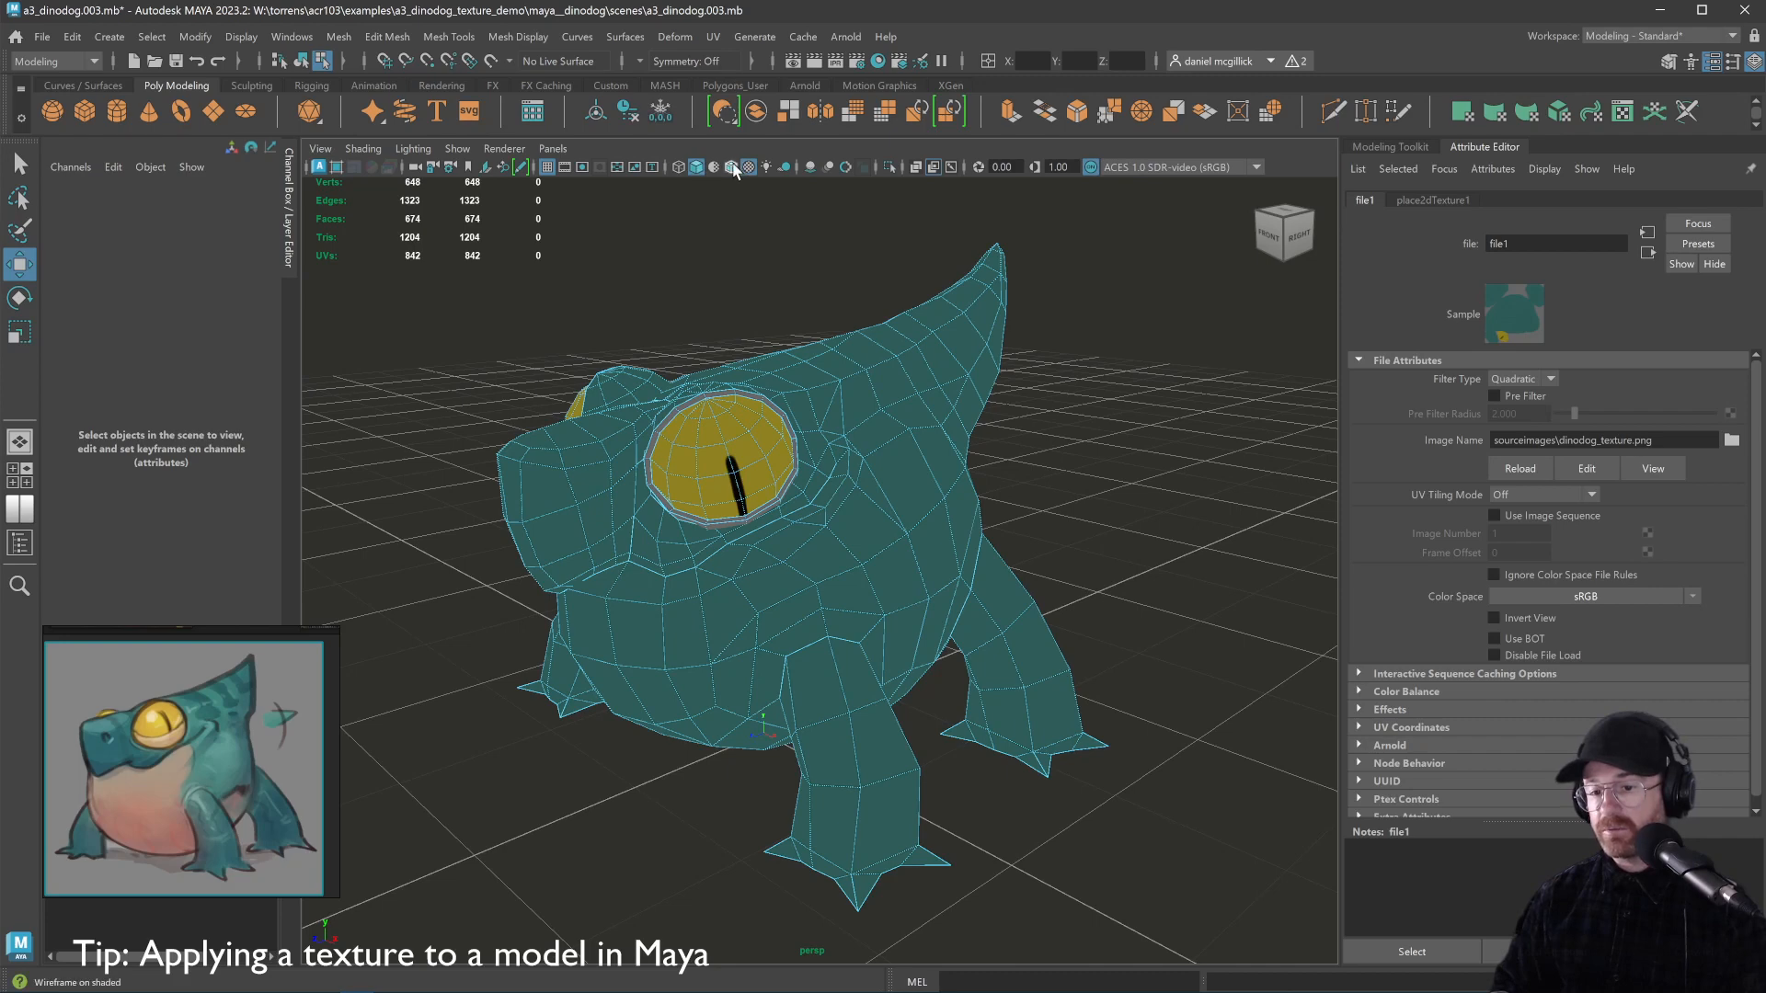
{"action": "left_click", "coordinate": [792, 359]}
{"action": "right_click", "coordinate": [798, 361]}
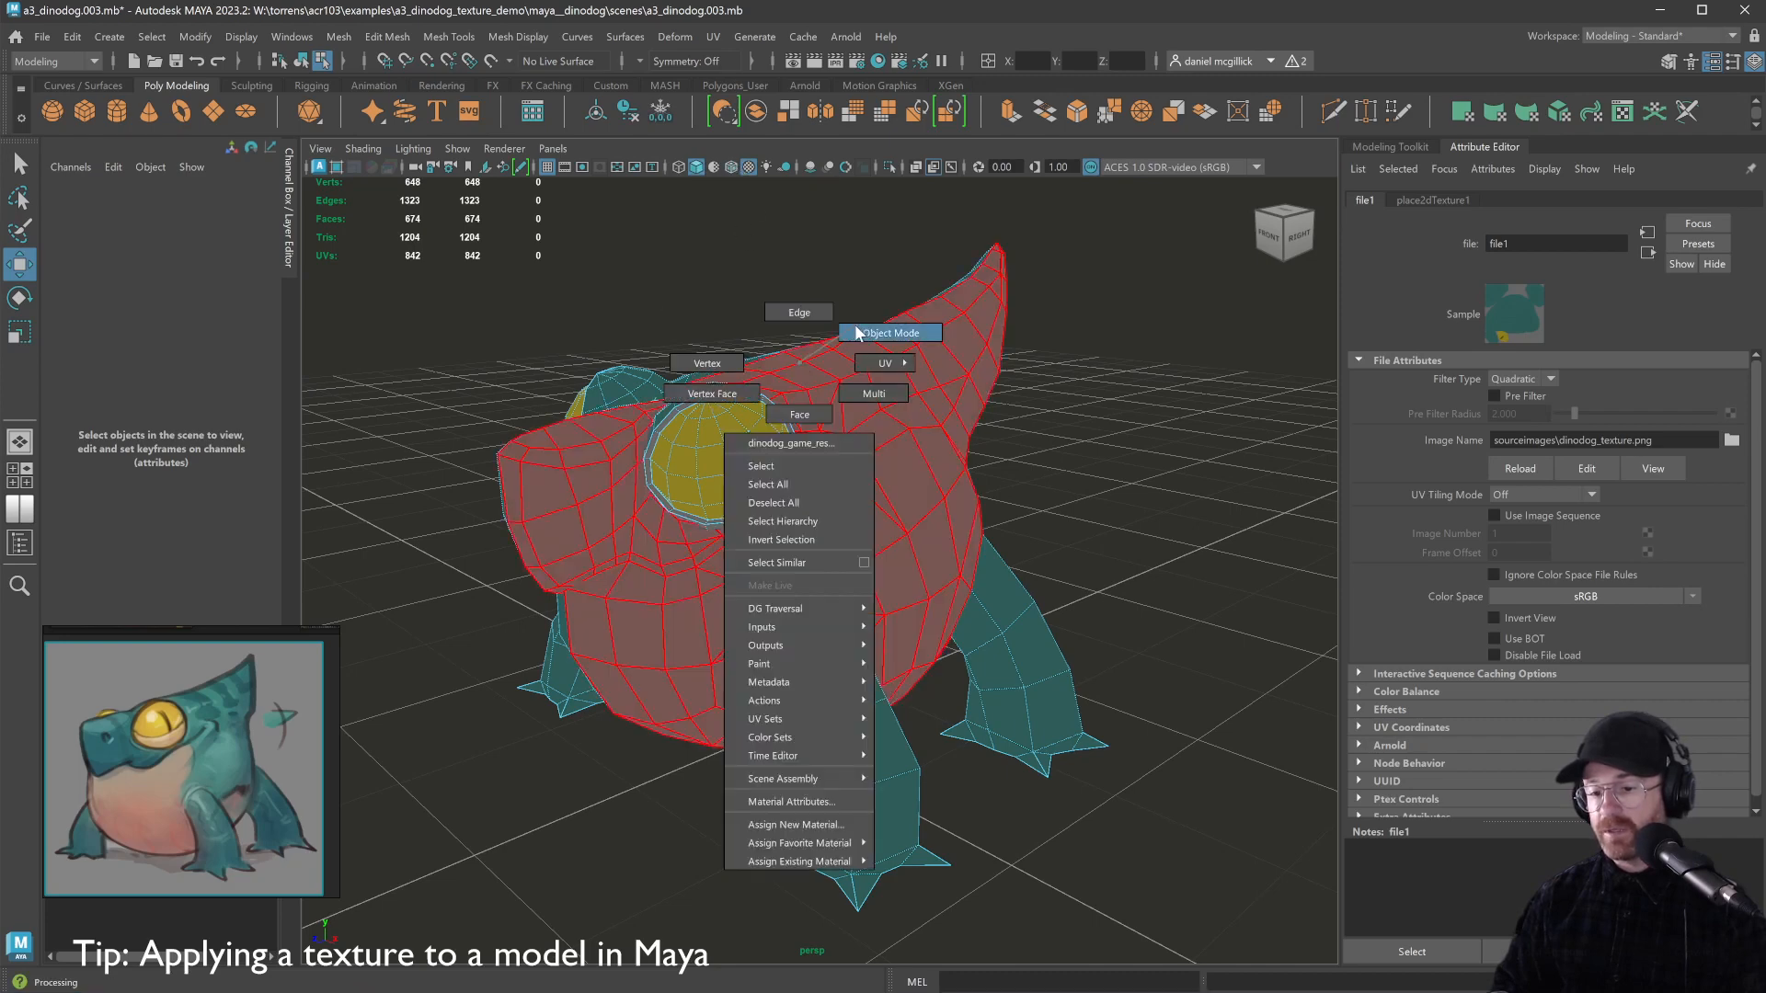
{"action": "left_click", "coordinate": [812, 287]}
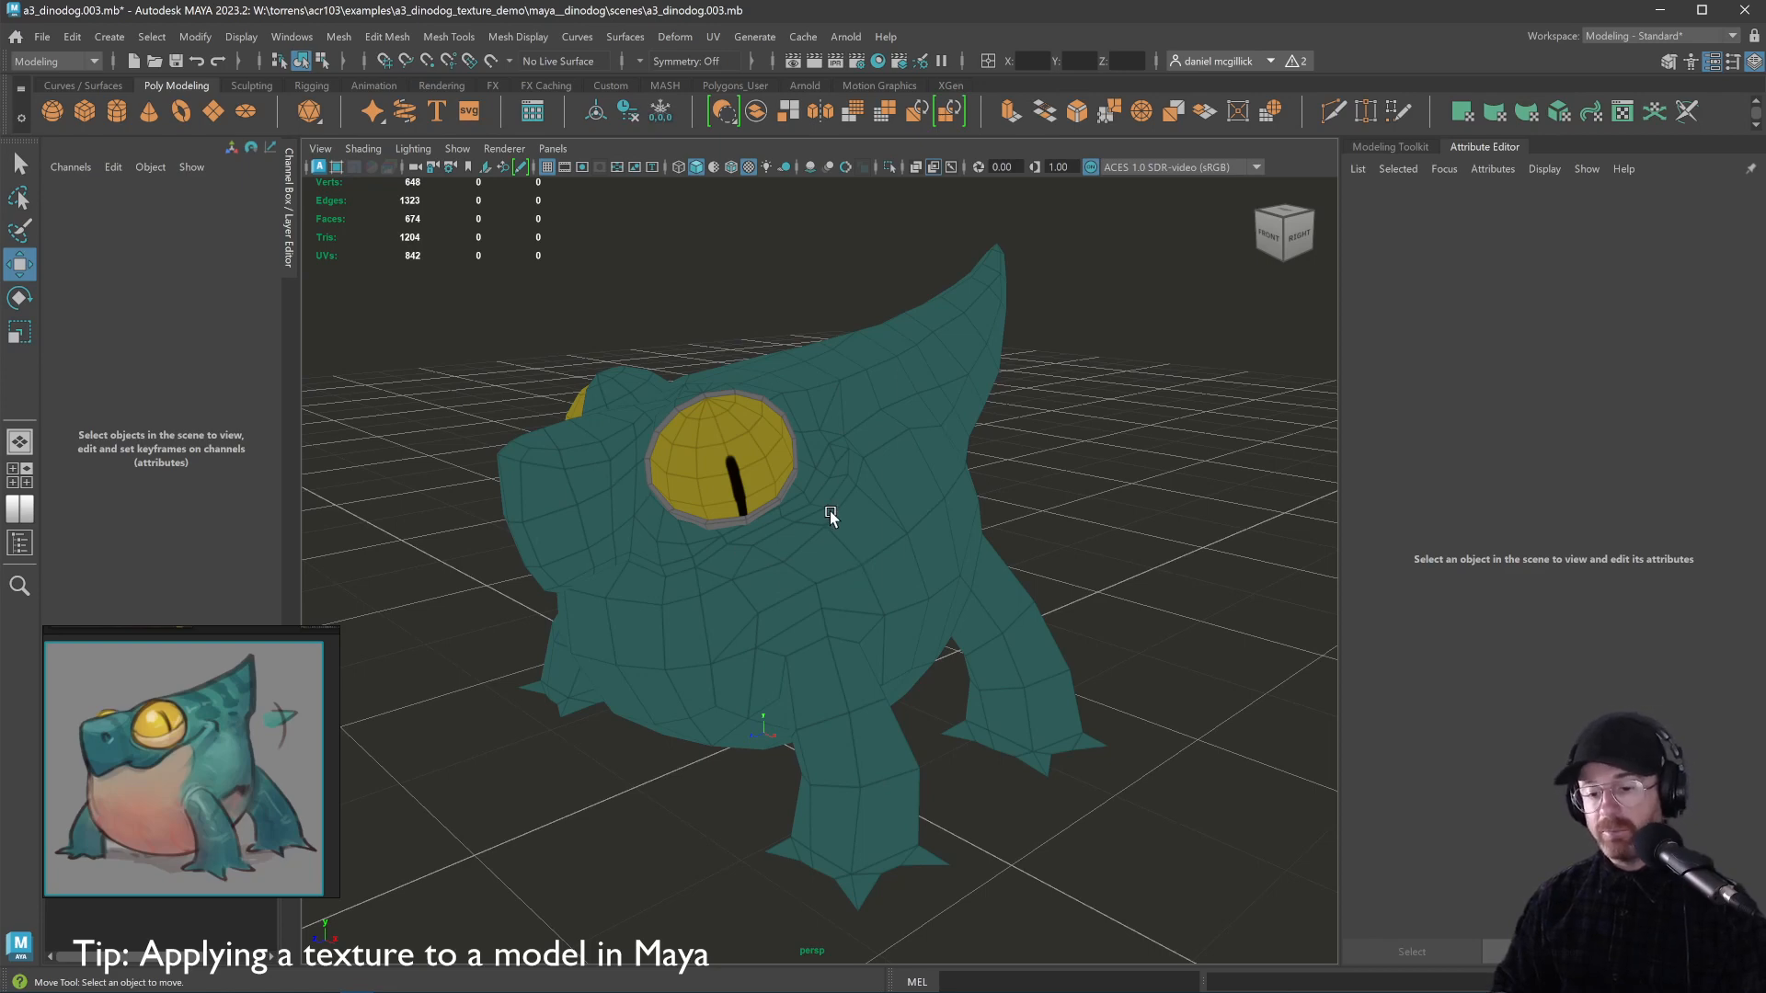
{"action": "key", "text": "alt+Tab"}
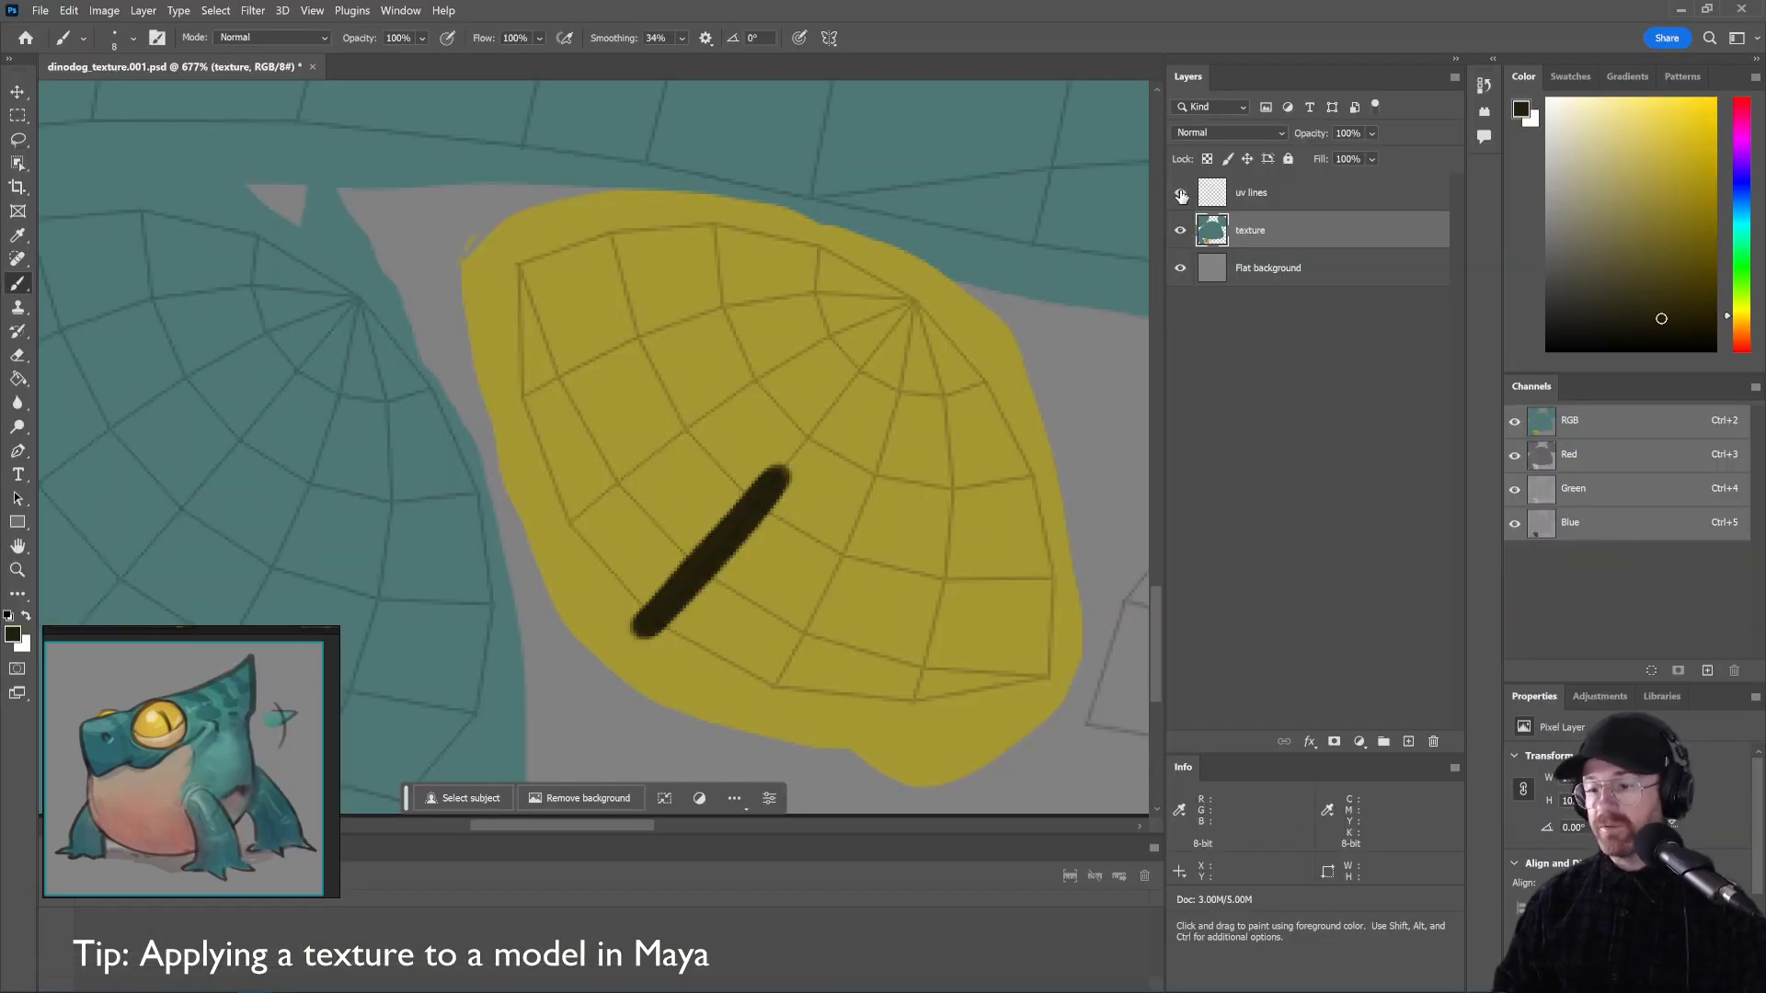
Hide the uv lines layer and re-export the PNG over dinodog_texture.png
{"action": "left_click", "coordinate": [1181, 195]}
{"action": "key", "text": "ctrl+shift+alt+w"}
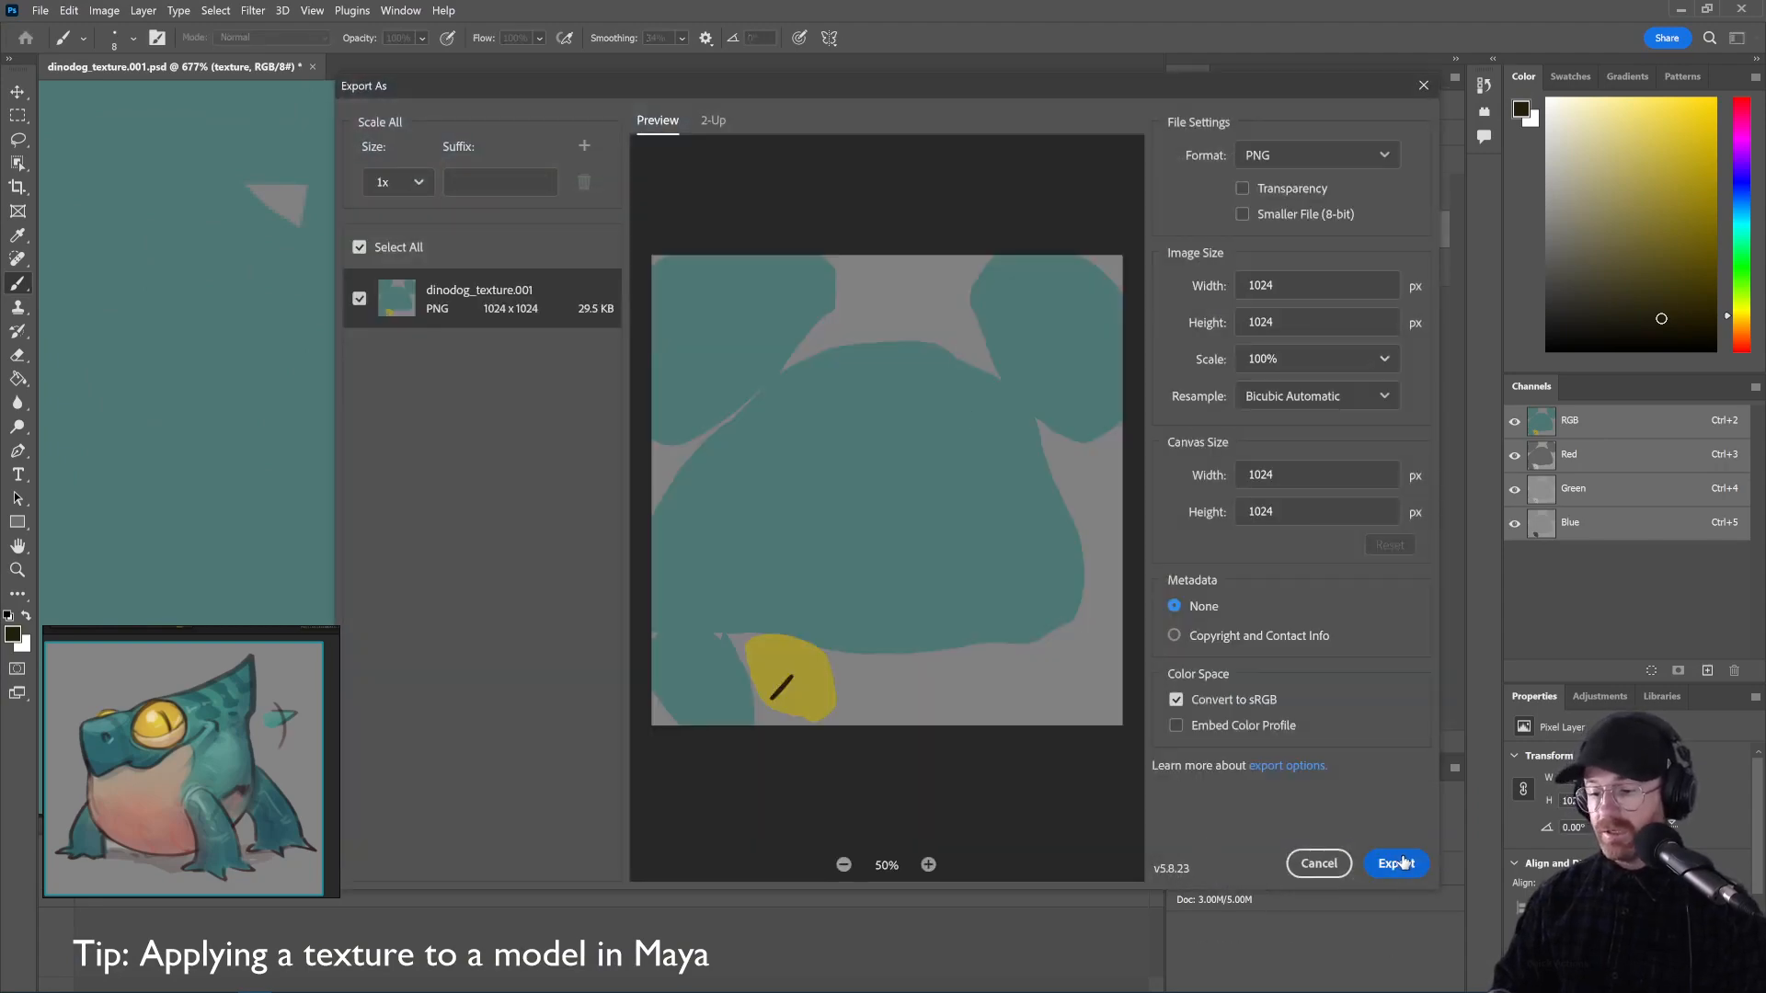
{"action": "left_click", "coordinate": [1398, 863]}
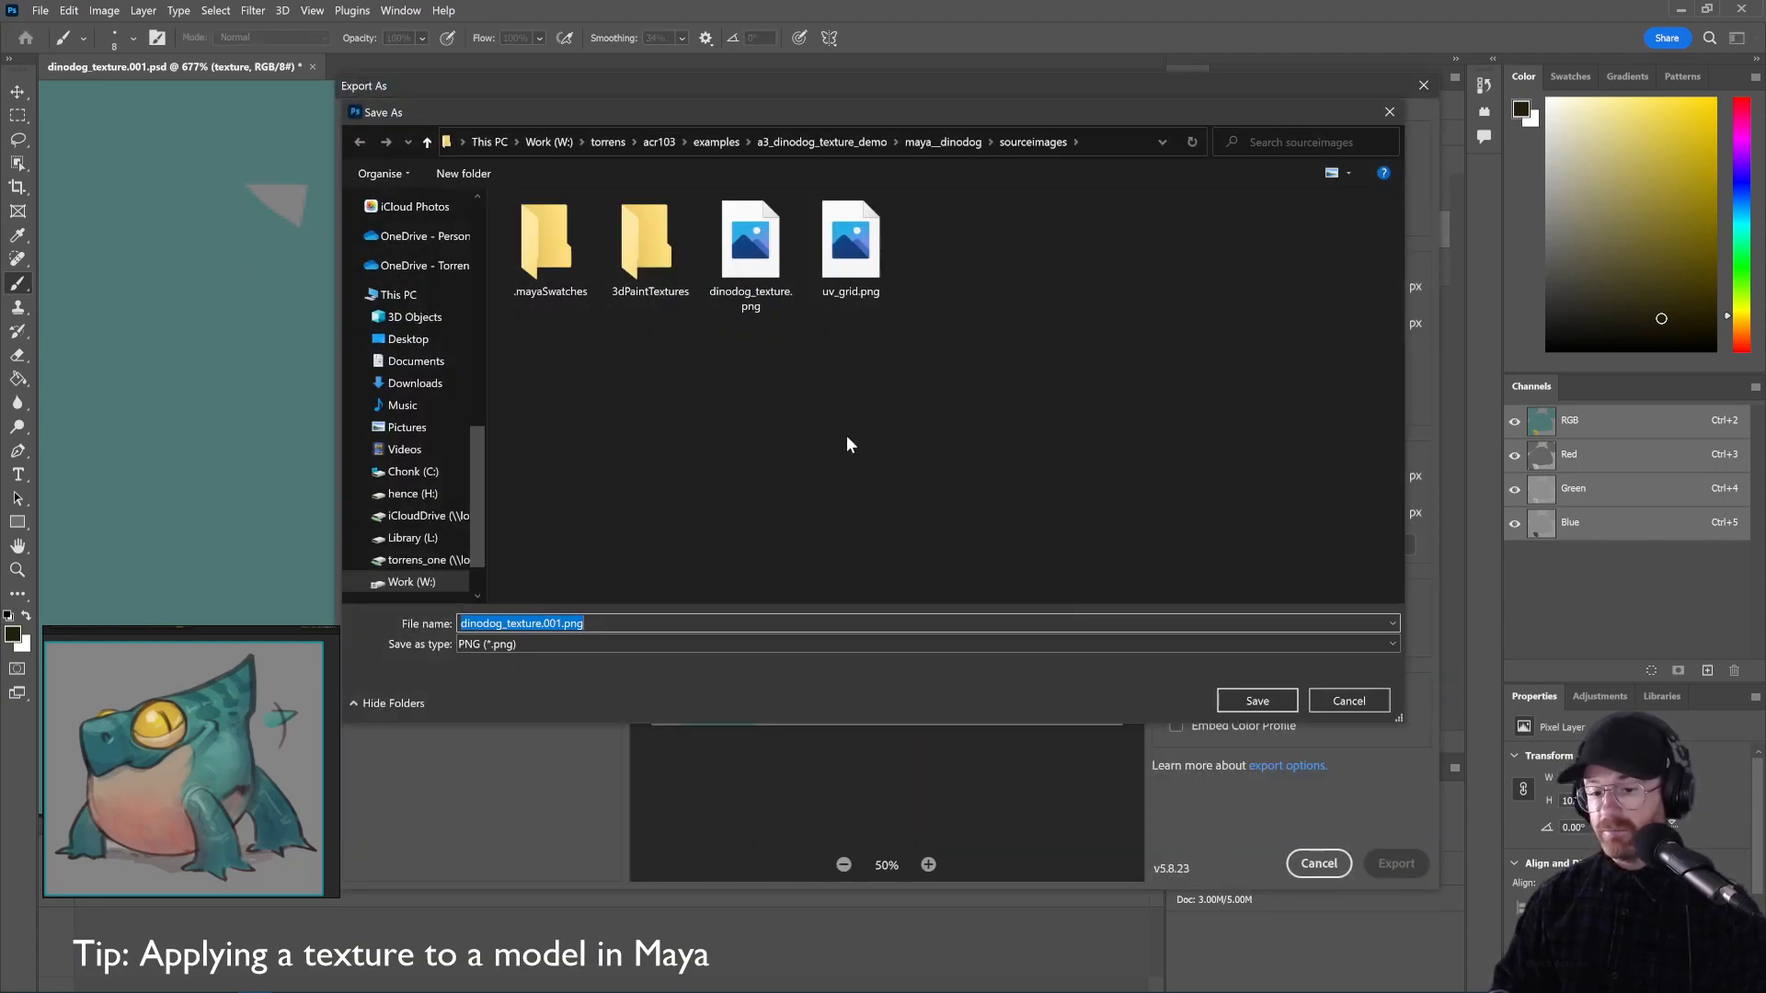
{"action": "double_click", "coordinate": [782, 311]}
{"action": "left_click", "coordinate": [929, 512]}
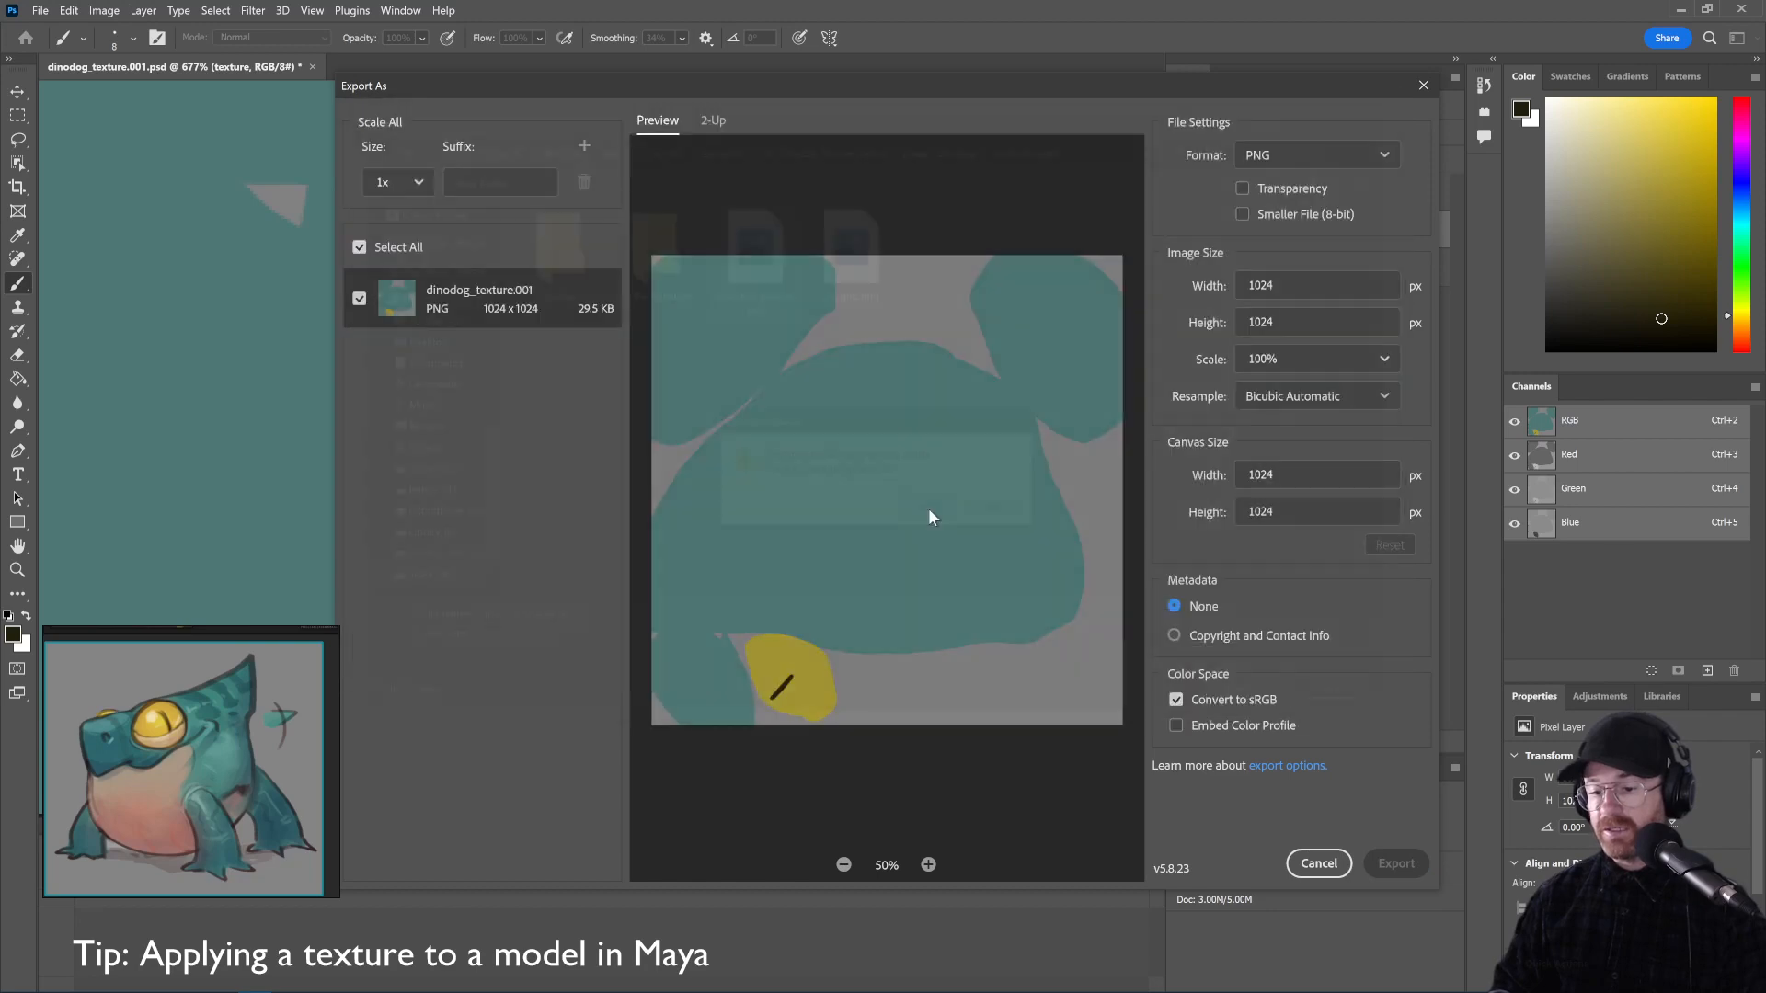
{"action": "key", "text": "alt+Tab"}
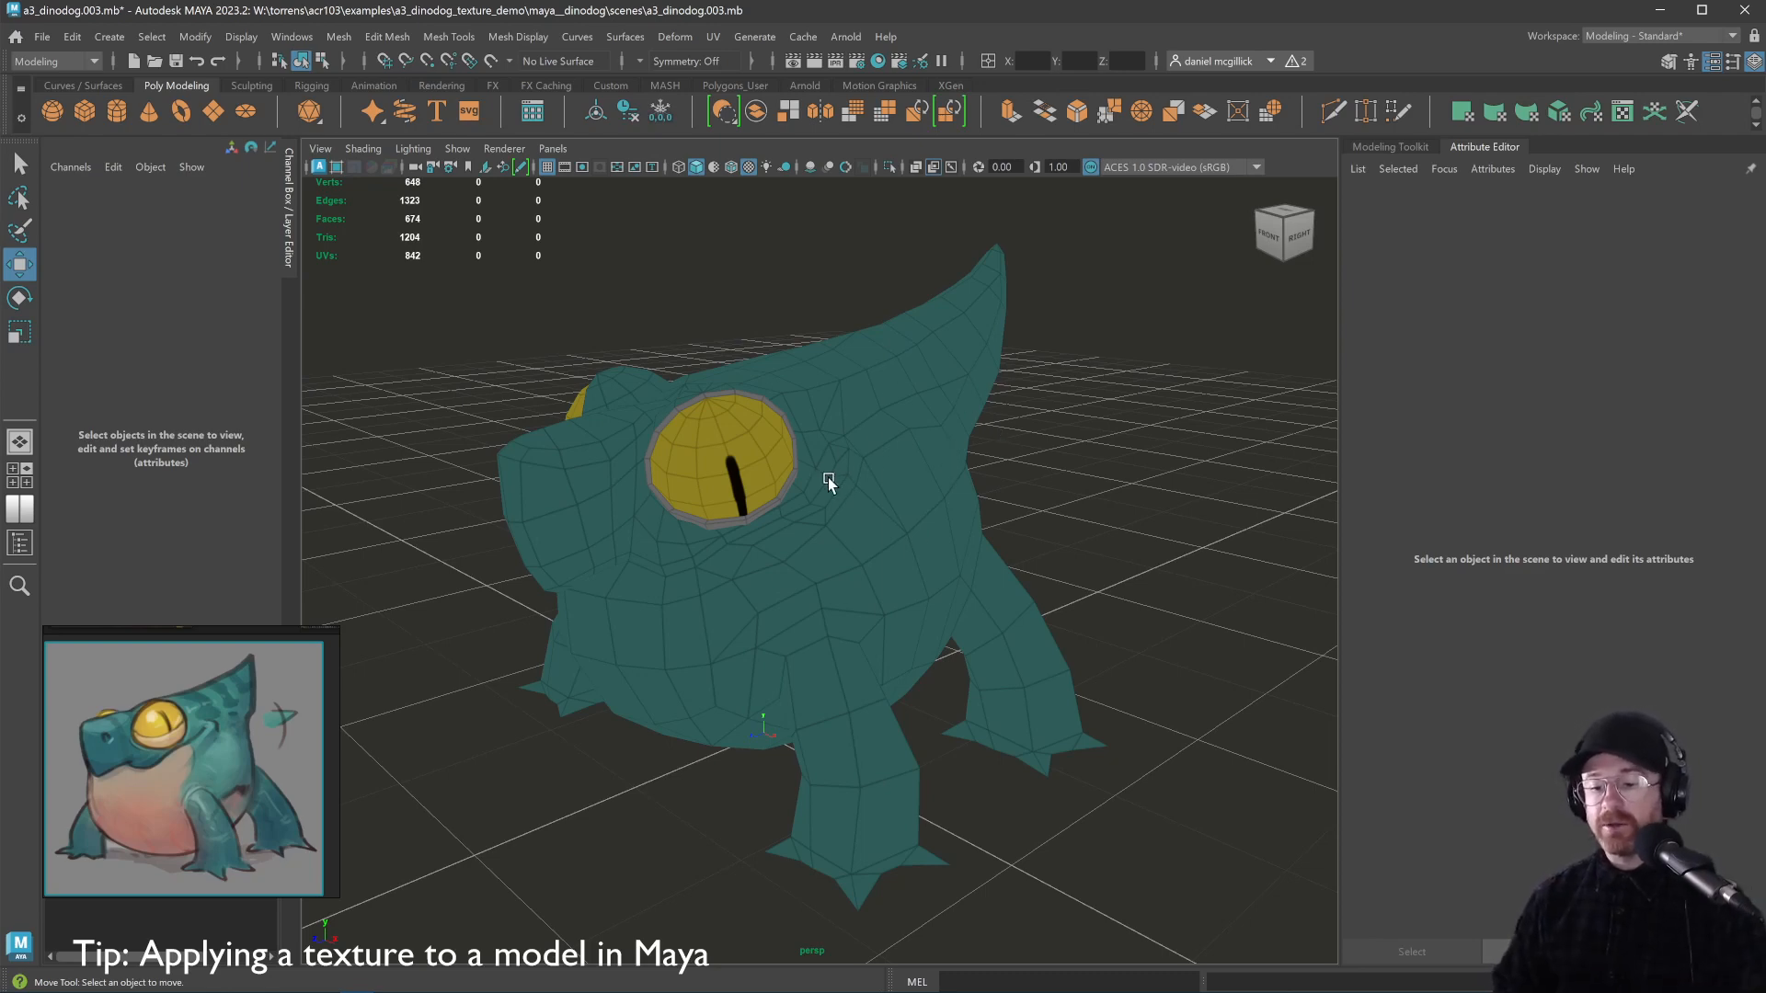
Enable 'Automatically reload updated image files' in Files/Projects preferences and save
{"action": "left_click", "coordinate": [292, 37]}
{"action": "mouse_move", "coordinate": [348, 239]}
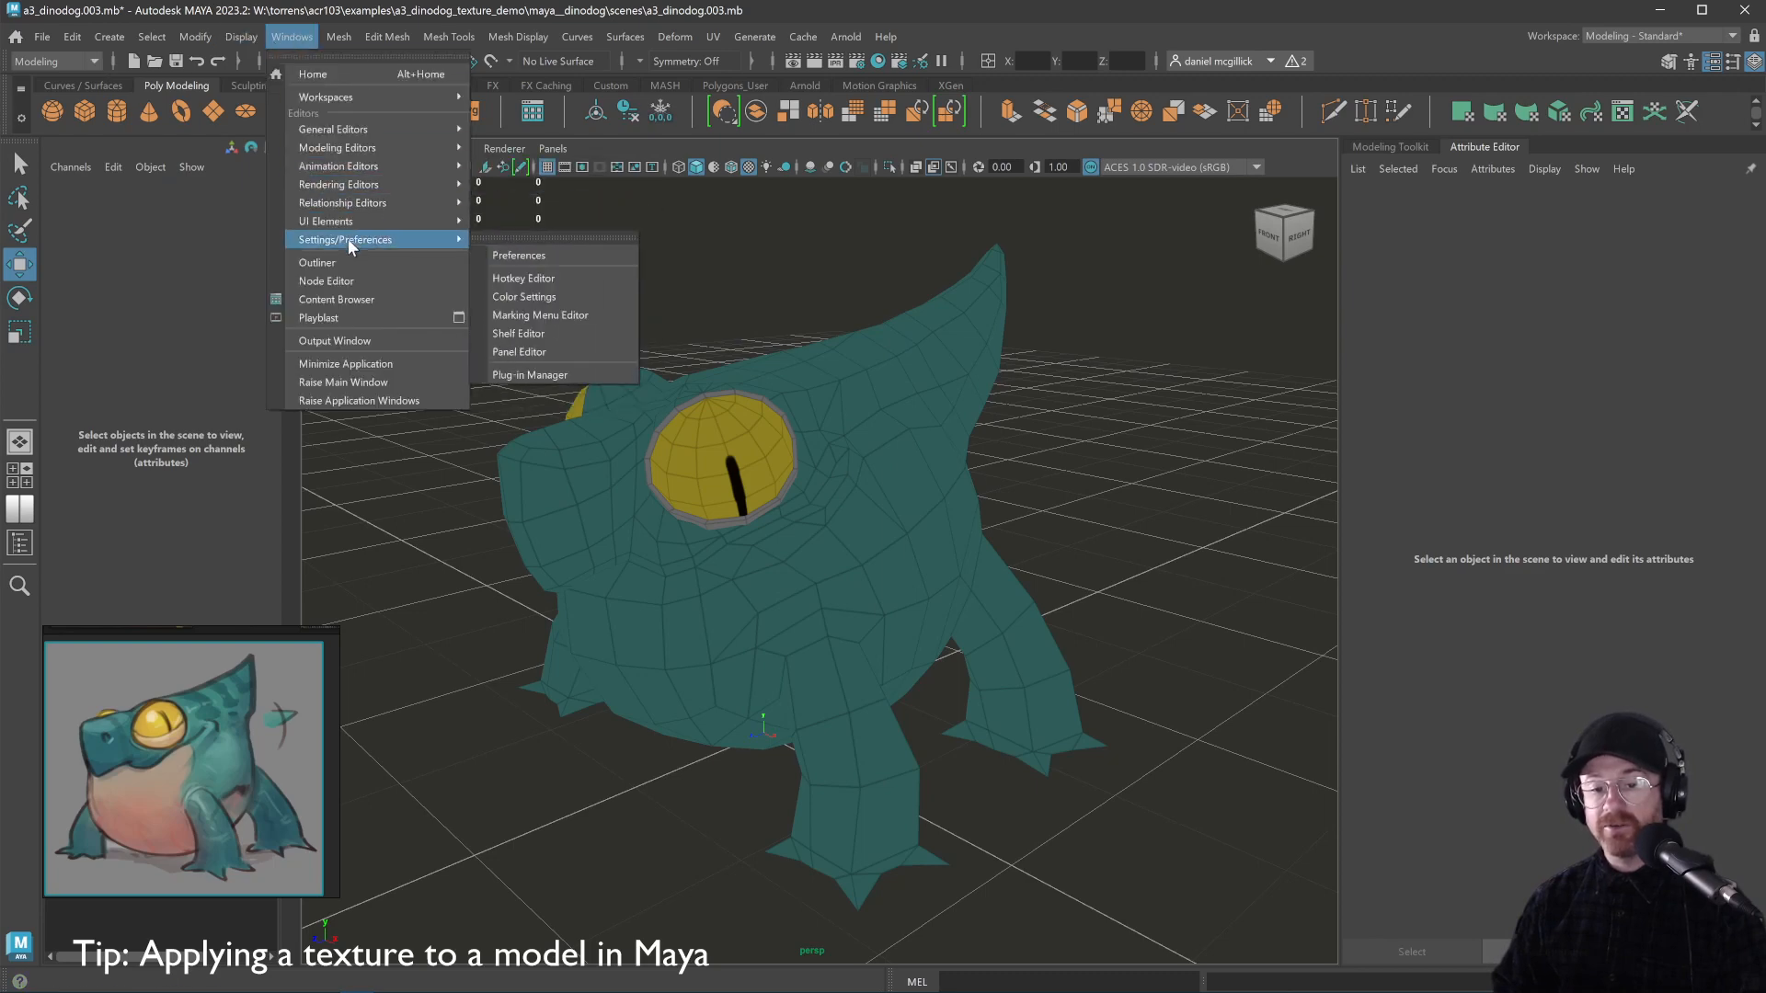
{"action": "left_click", "coordinate": [528, 258]}
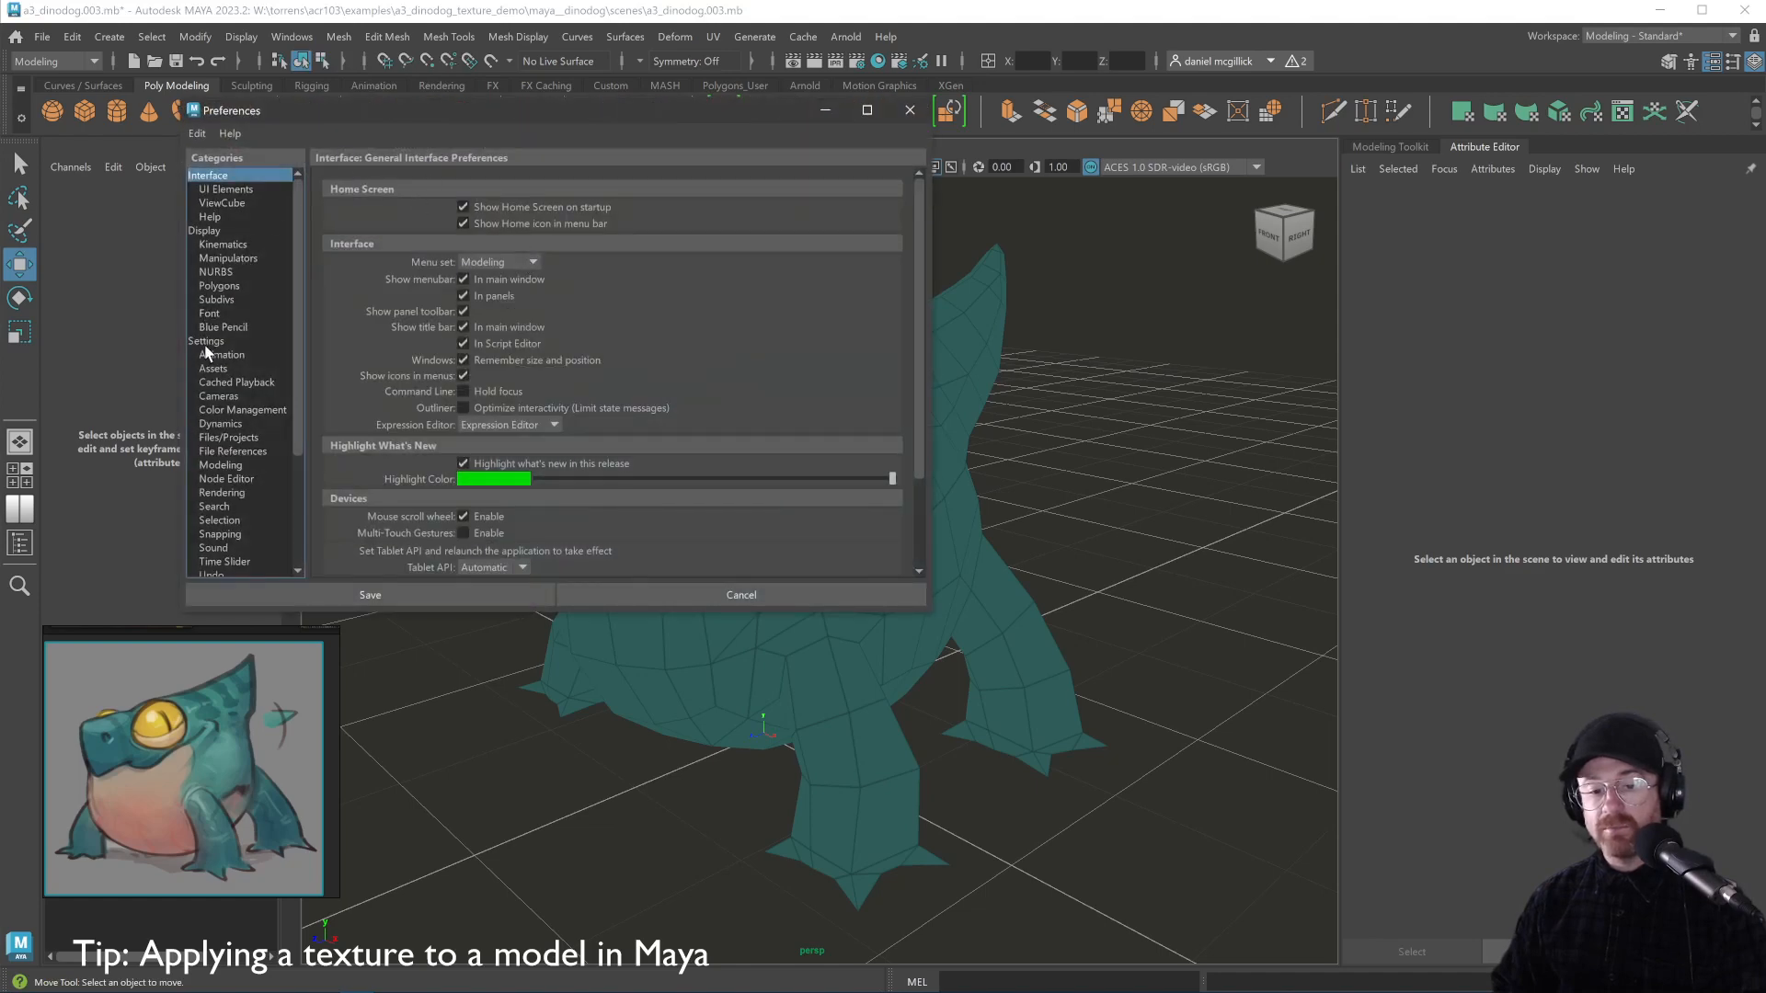
{"action": "left_click", "coordinate": [234, 451]}
{"action": "left_click", "coordinate": [233, 439]}
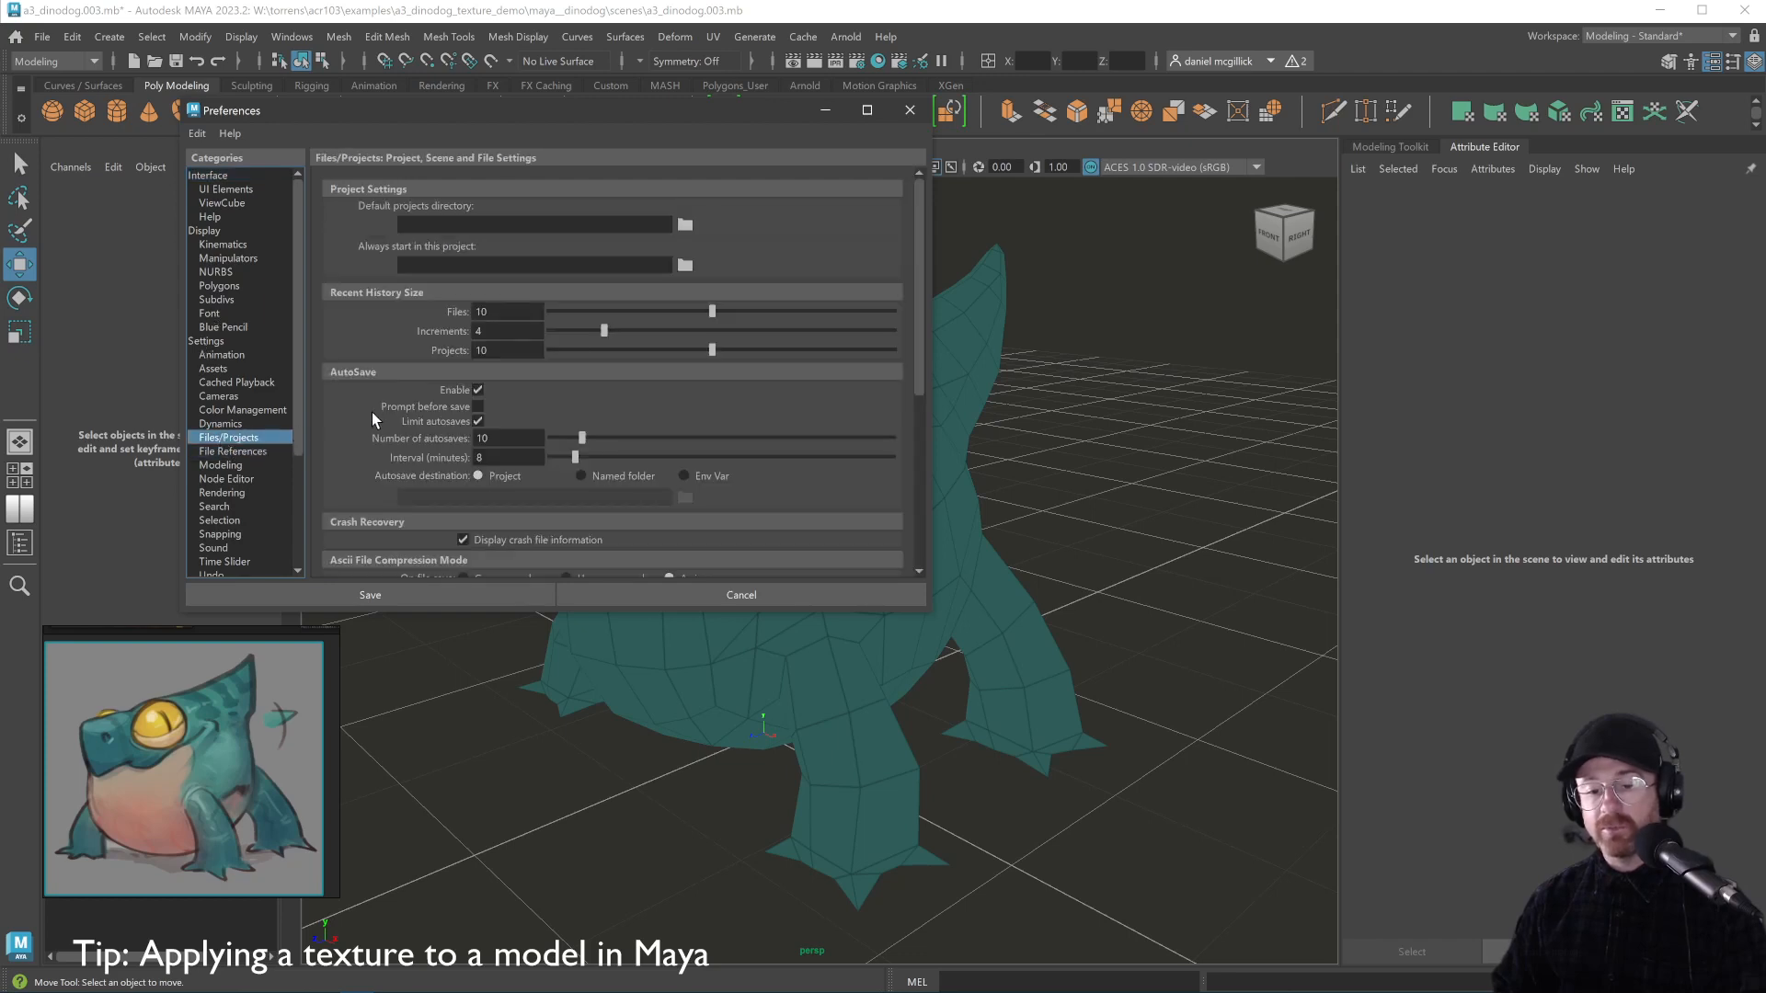
{"action": "scroll", "coordinate": [359, 417], "scroll_direction": "down", "scroll_amount": 5}
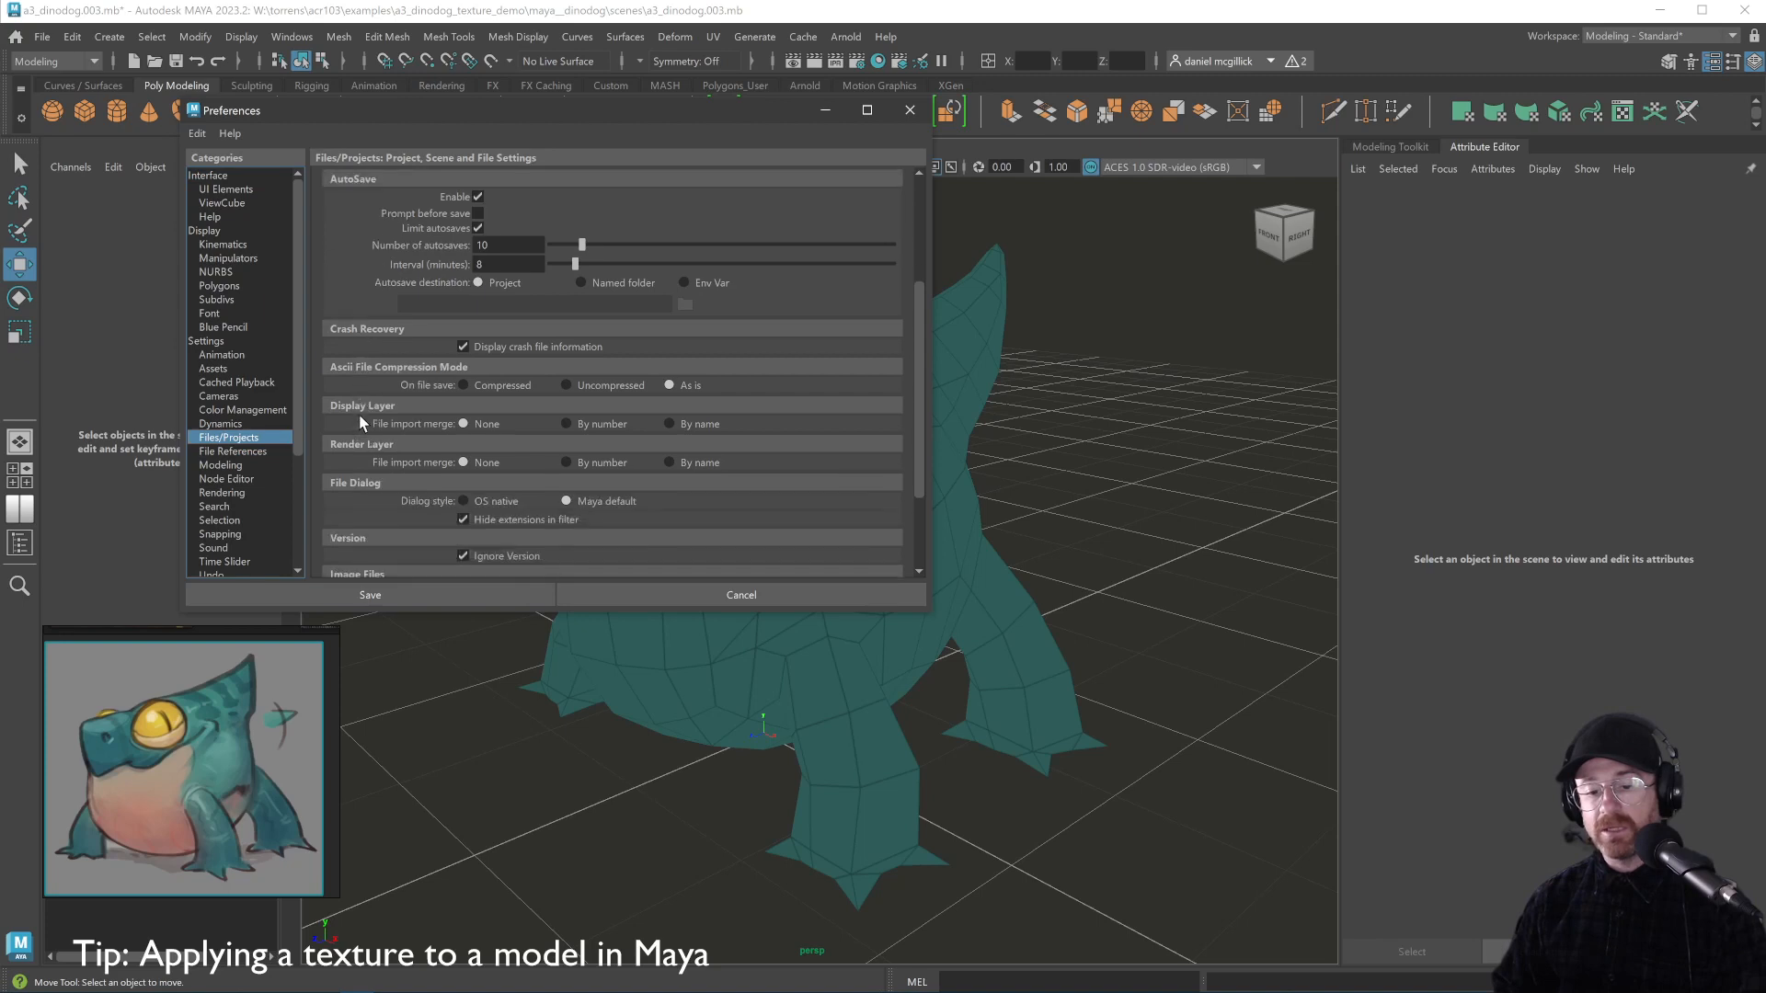
{"action": "scroll", "coordinate": [359, 419], "scroll_direction": "down", "scroll_amount": 3}
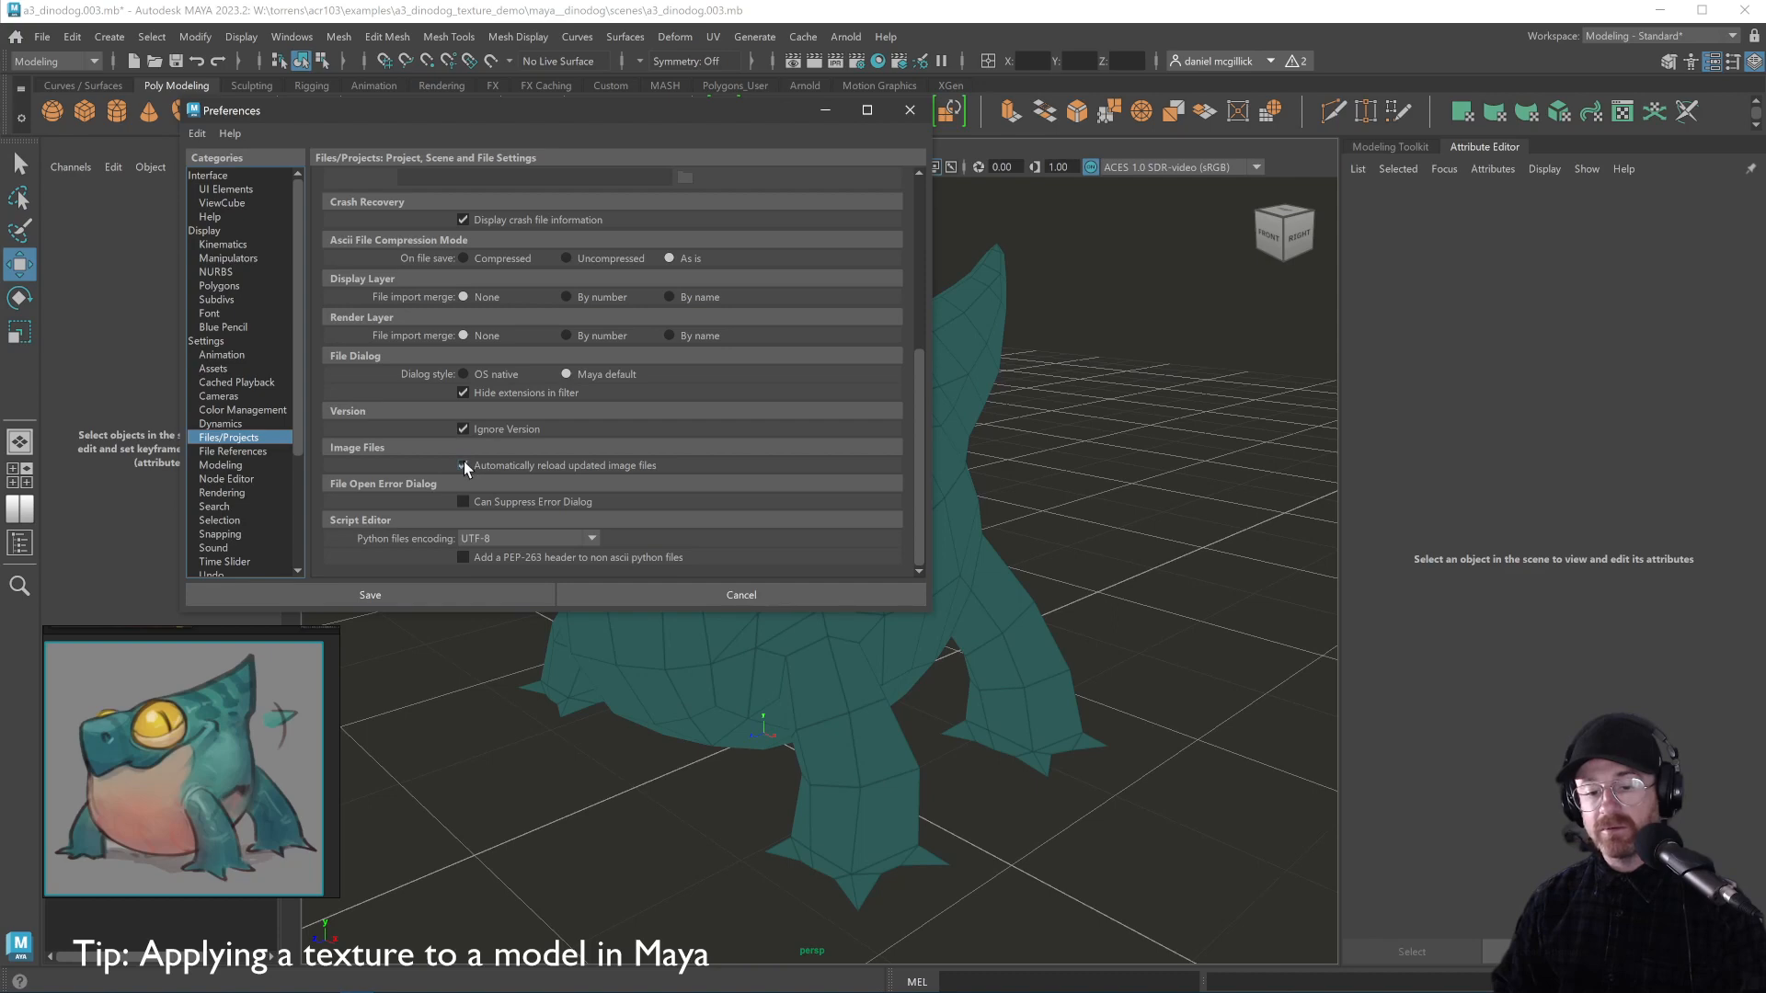
{"action": "left_click", "coordinate": [451, 598]}
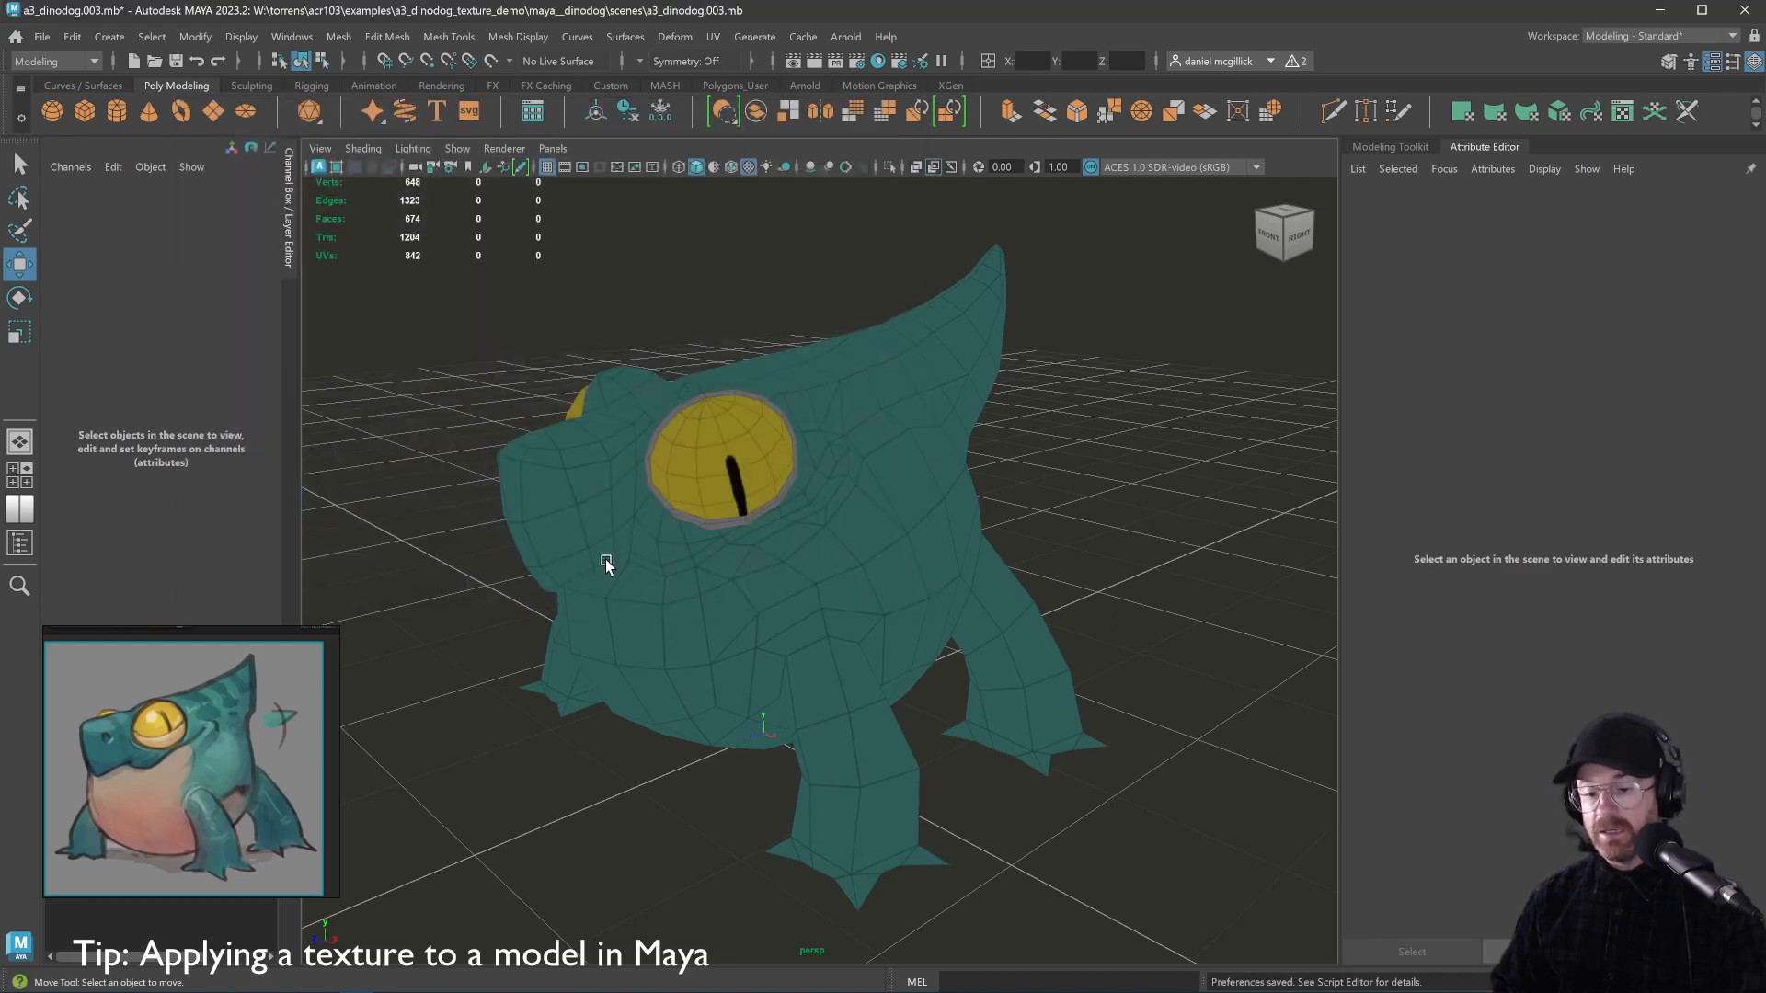
{"action": "key", "text": "alt+Tab"}
{"action": "key", "text": "alt+shift+Tab"}
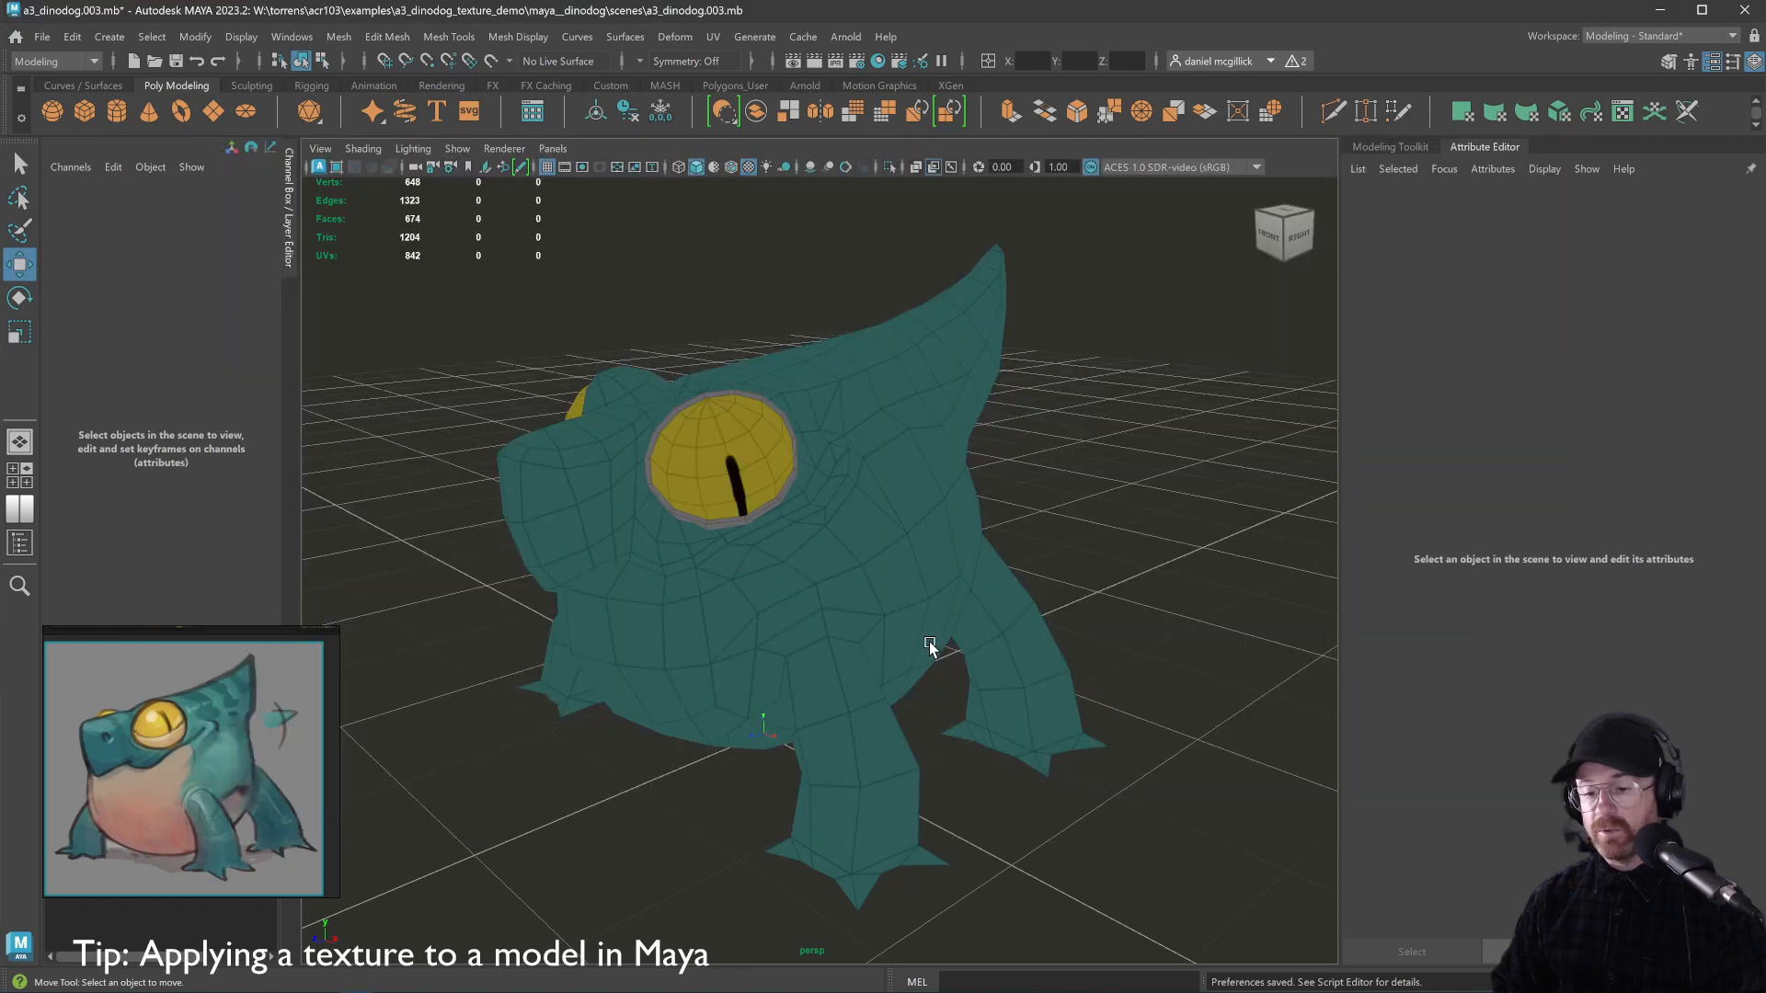
Reload file1's texture from the dinodog mesh's dinodog_mat, then deselect the model
{"action": "left_click", "coordinate": [901, 496]}
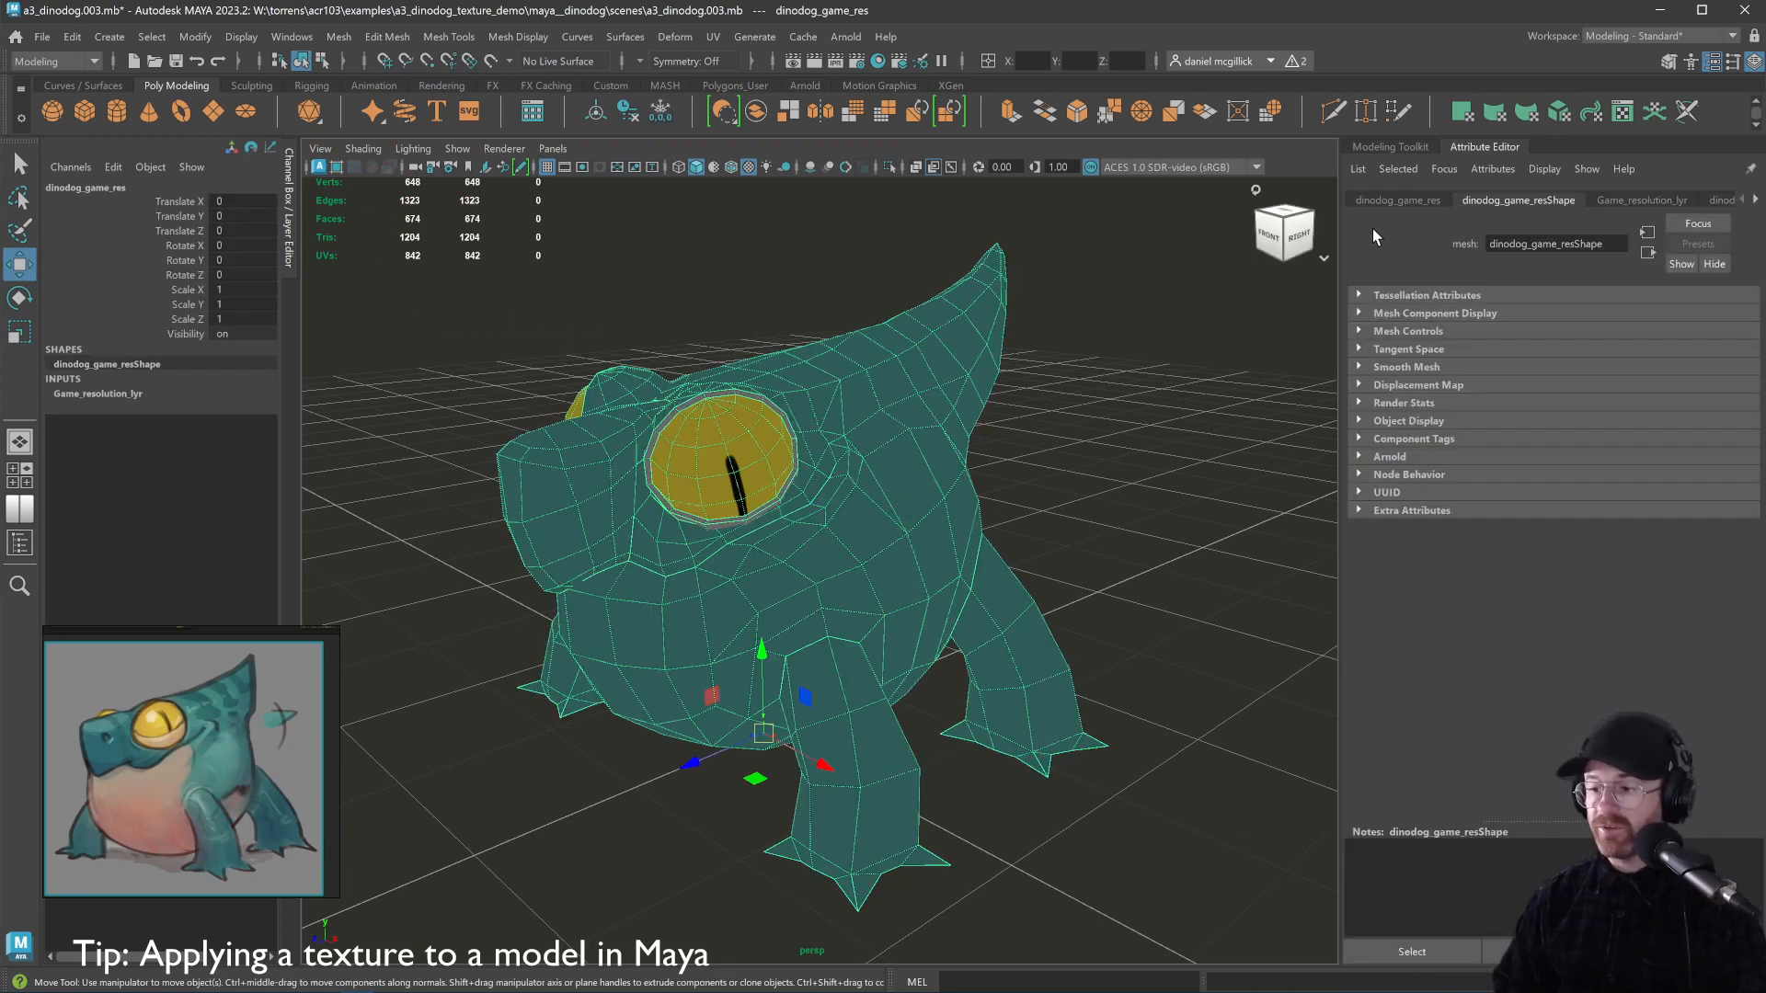
{"action": "left_click", "coordinate": [1756, 201]}
{"action": "left_click", "coordinate": [1713, 203]}
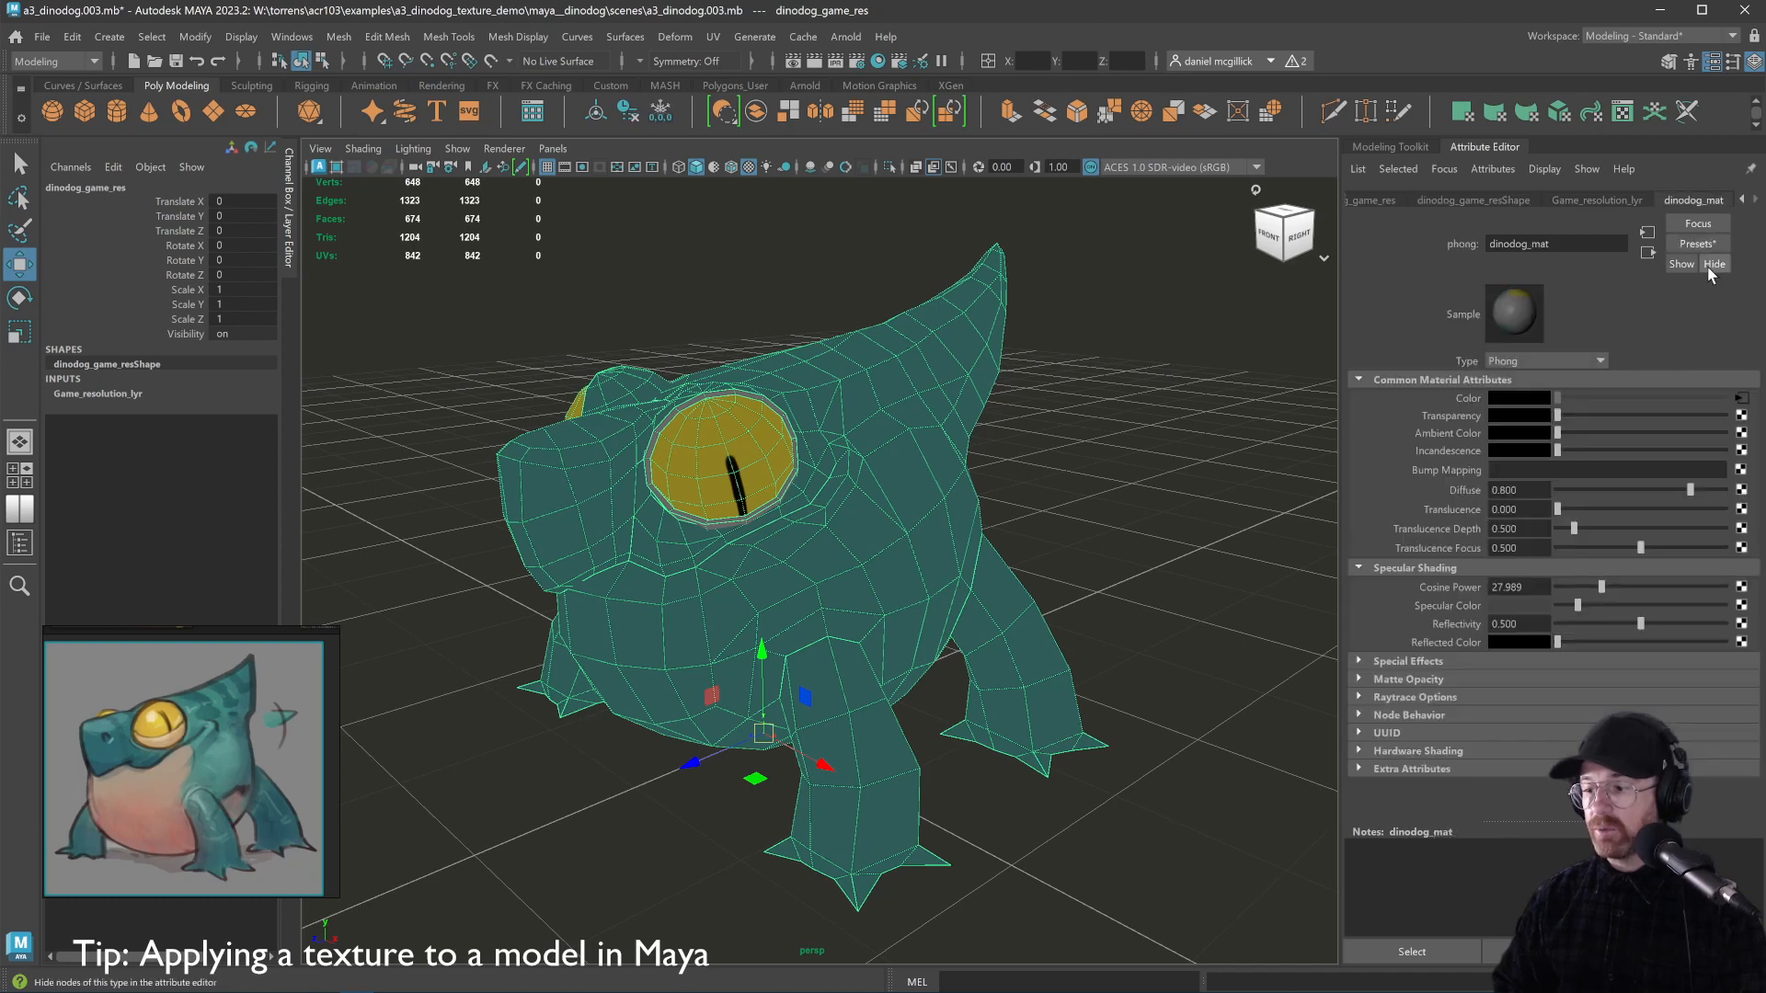
{"action": "left_click", "coordinate": [1745, 404]}
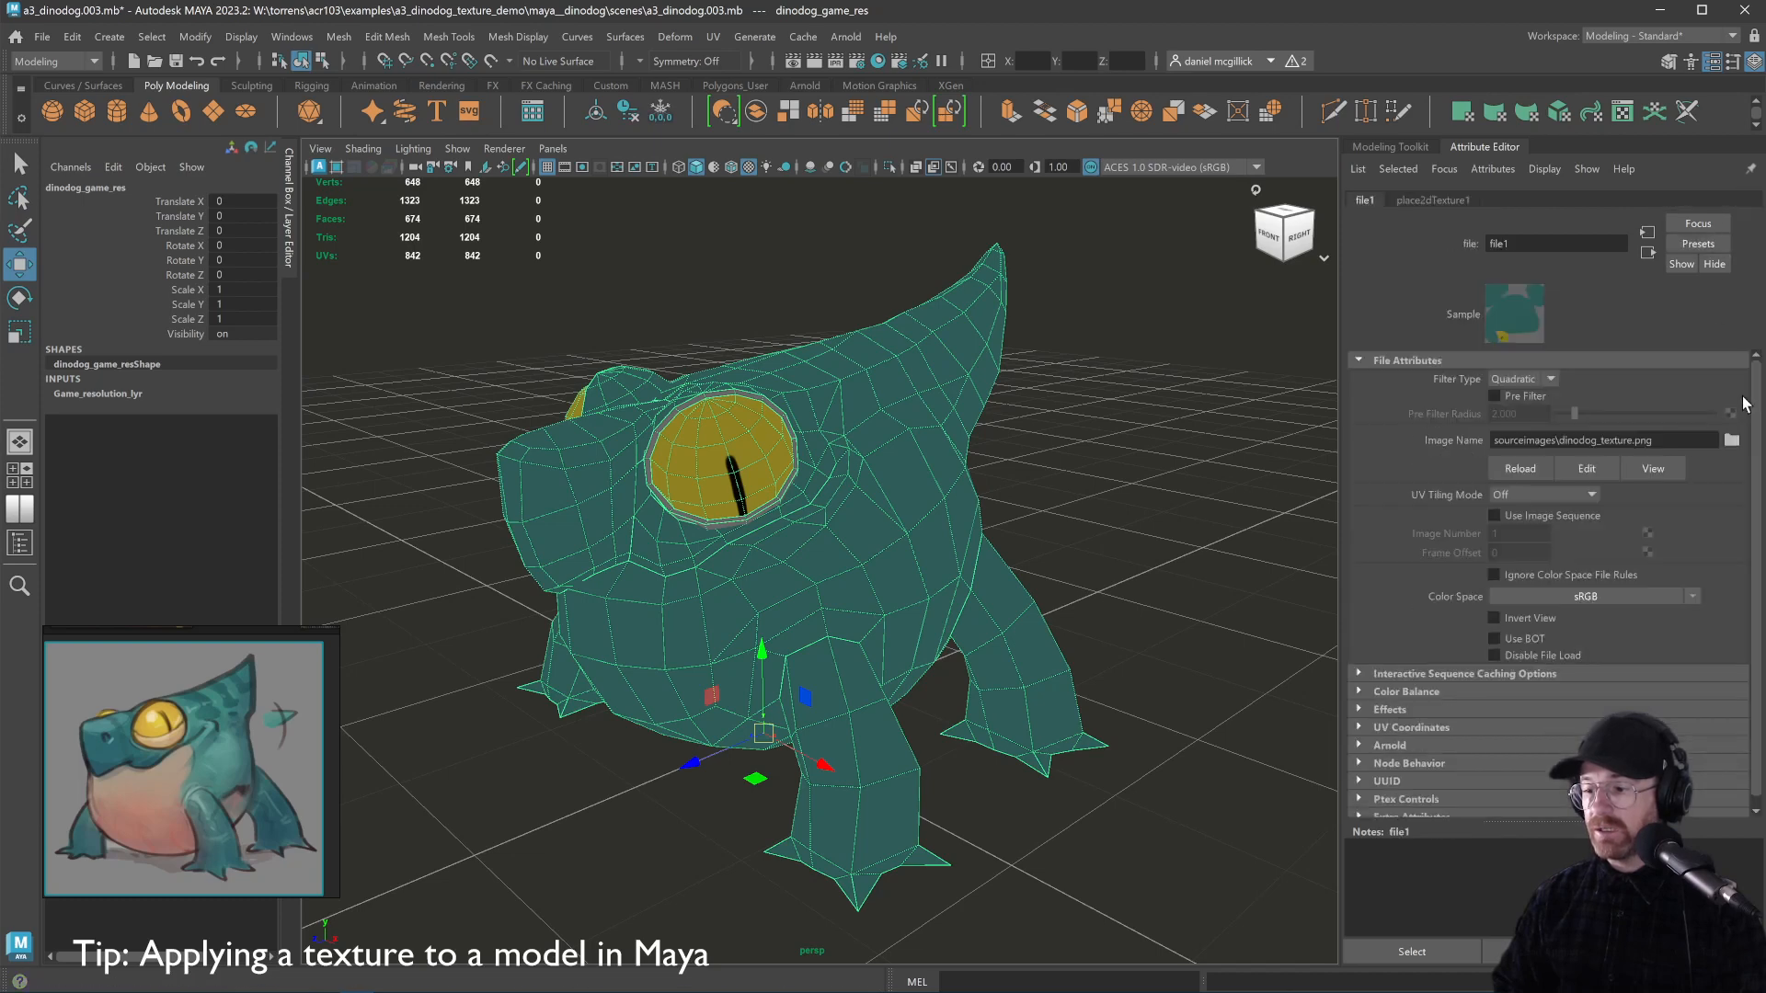
{"action": "left_click", "coordinate": [1510, 472]}
{"action": "left_click", "coordinate": [1190, 450]}
{"action": "key", "text": "alt+Tab"}
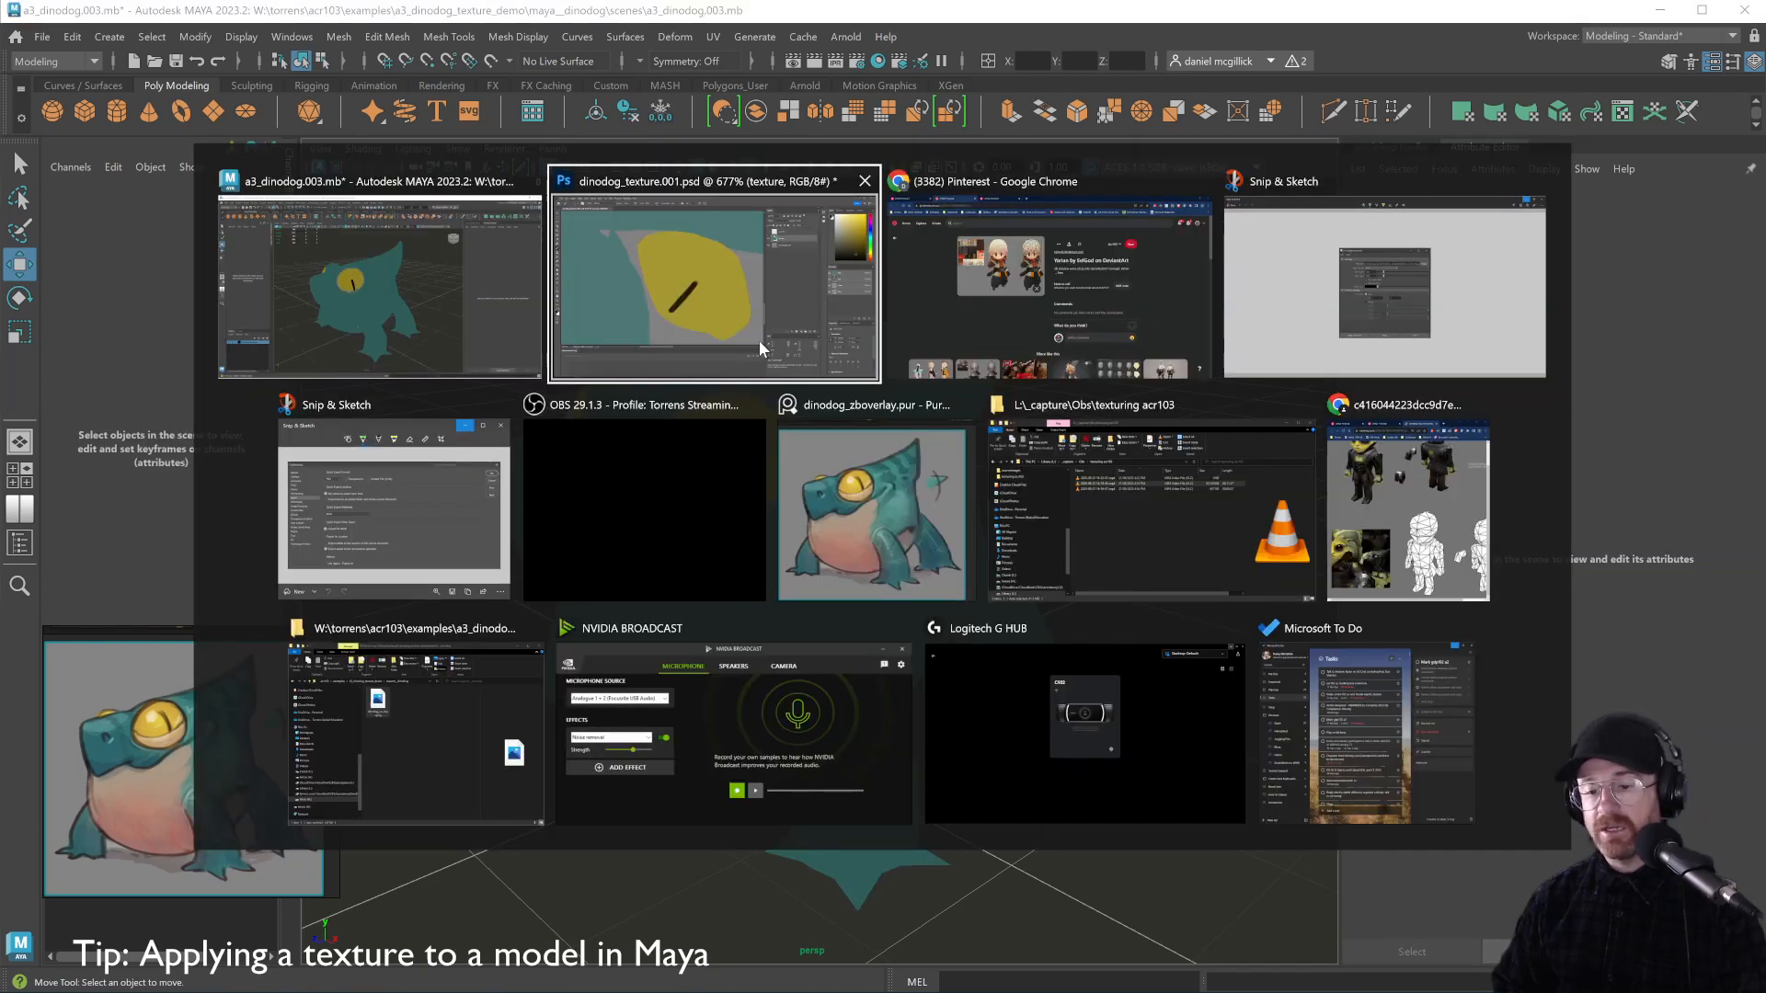
{"action": "left_click", "coordinate": [857, 509]}
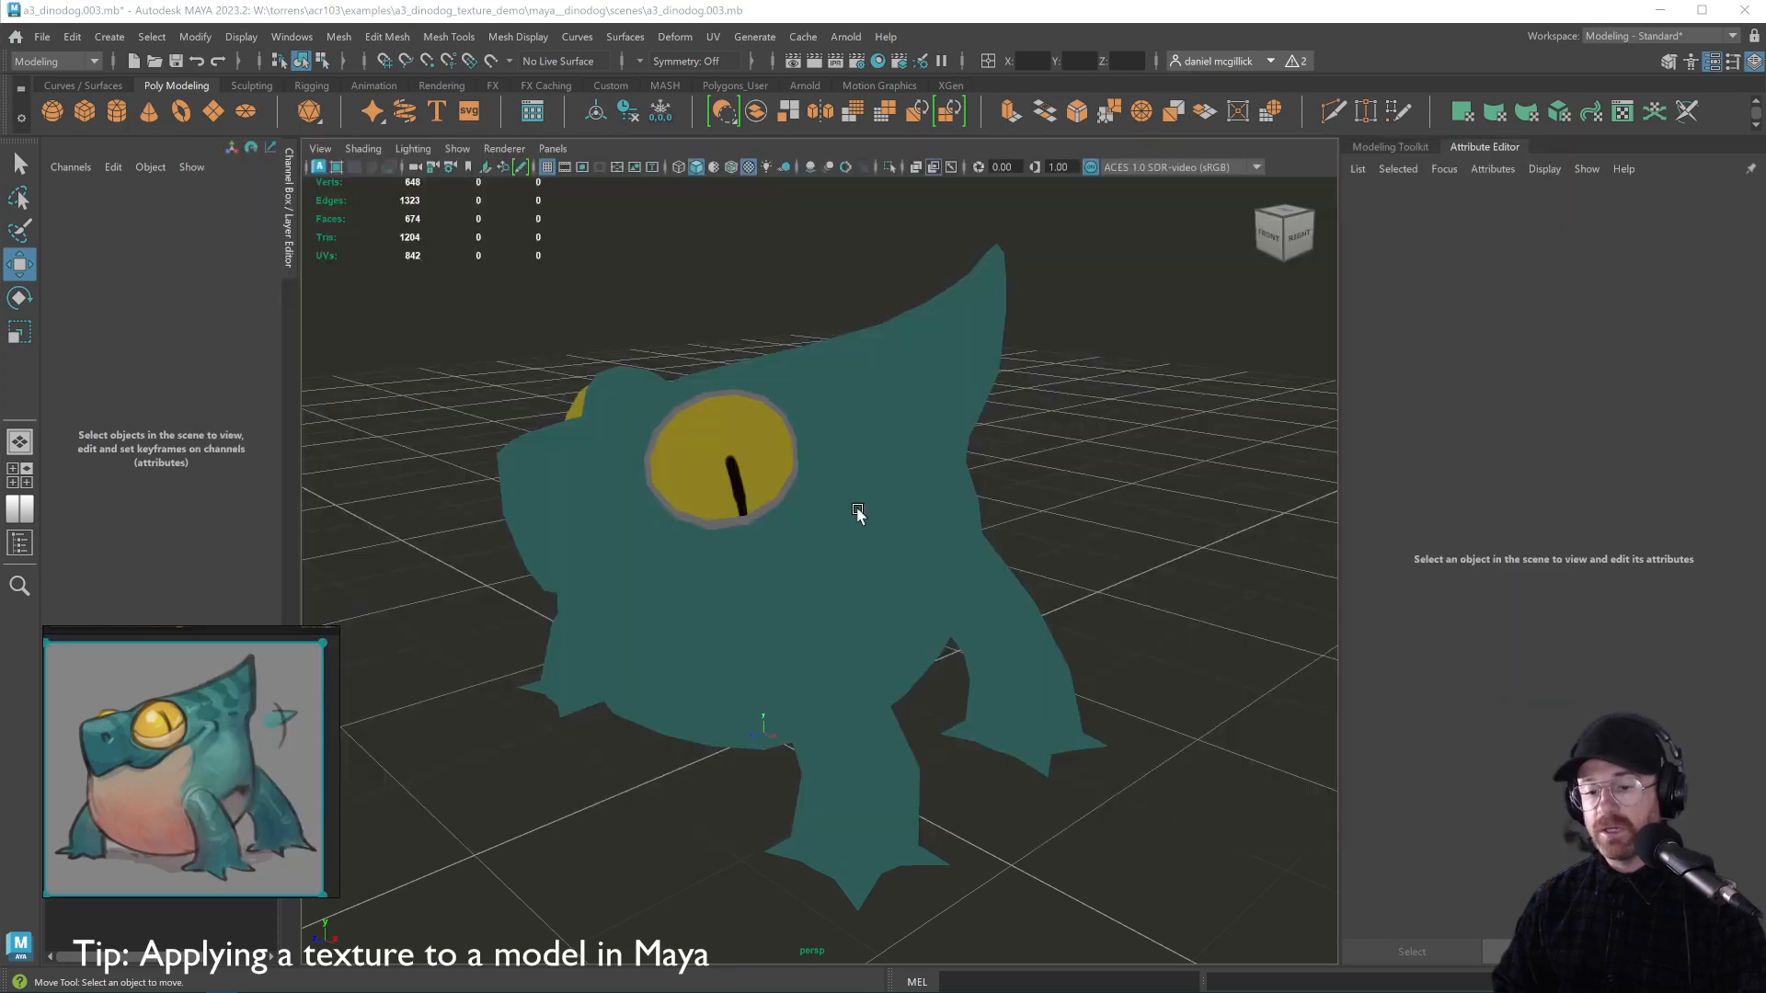
{"action": "key", "text": "alt+Tab"}
Zoom out on the texture and eyedrop the teal colour from the canvas
{"action": "left_click", "coordinate": [975, 324]}
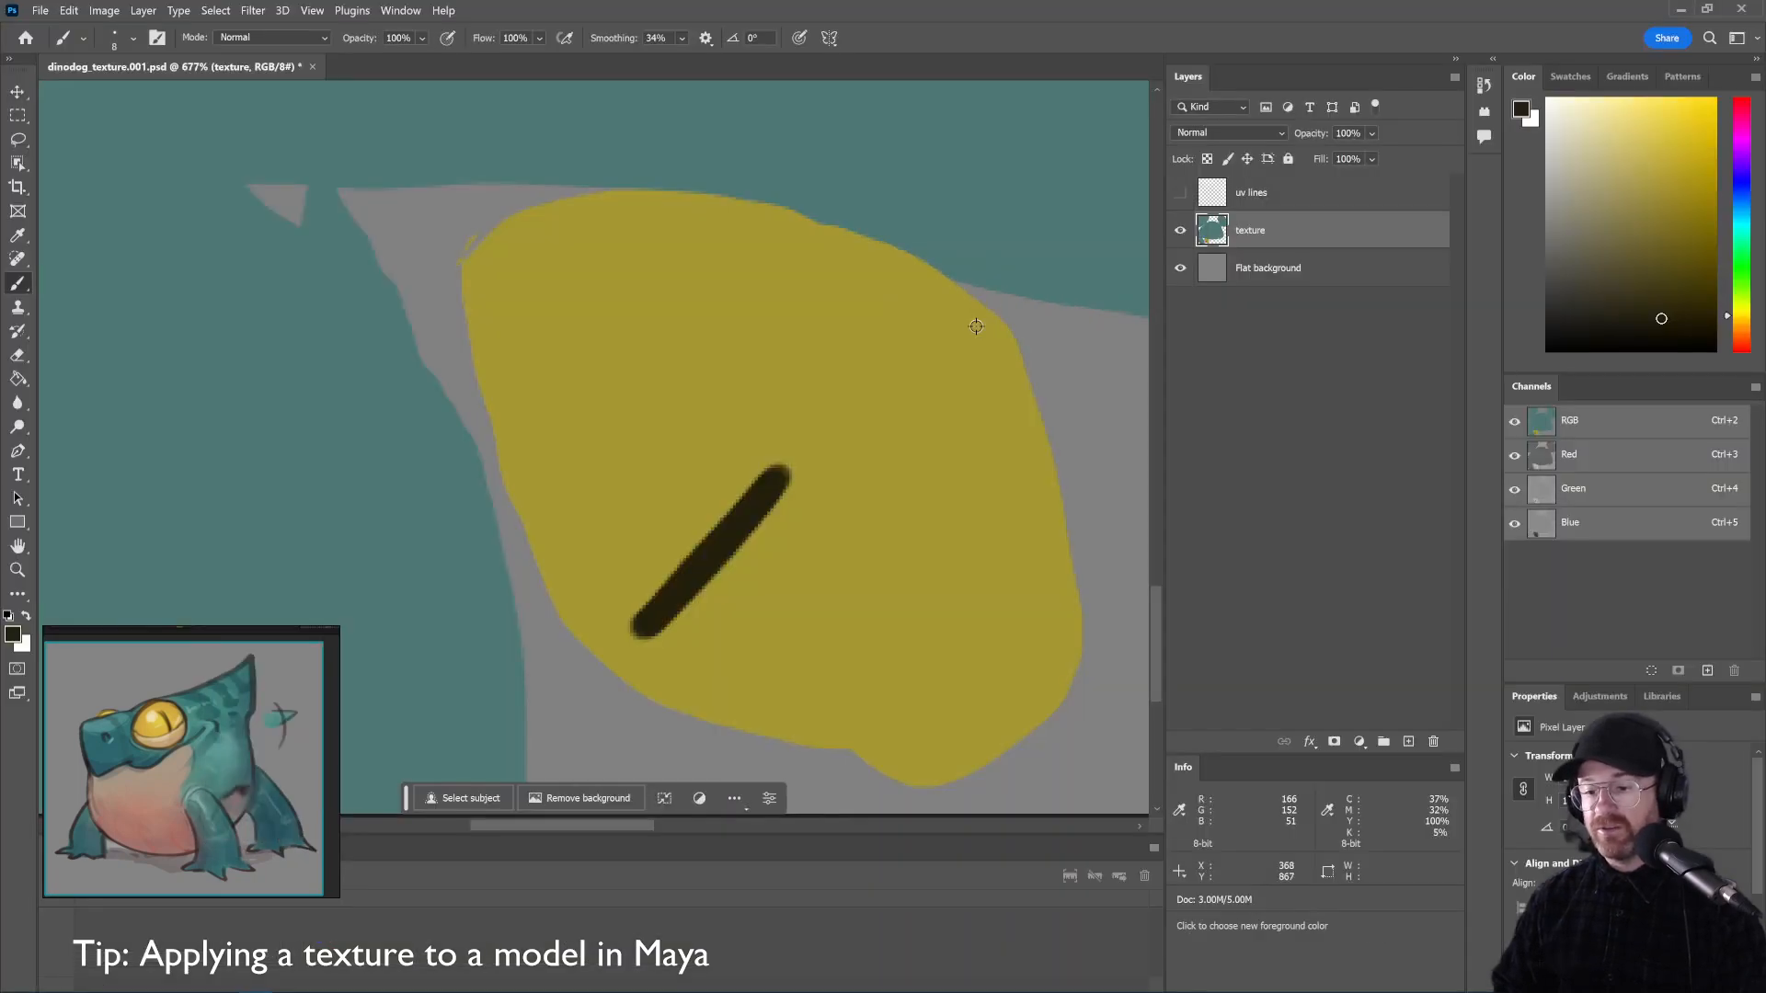
{"action": "key", "text": "ctrl+minus"}
{"action": "key", "text": "ctrl+minus"}
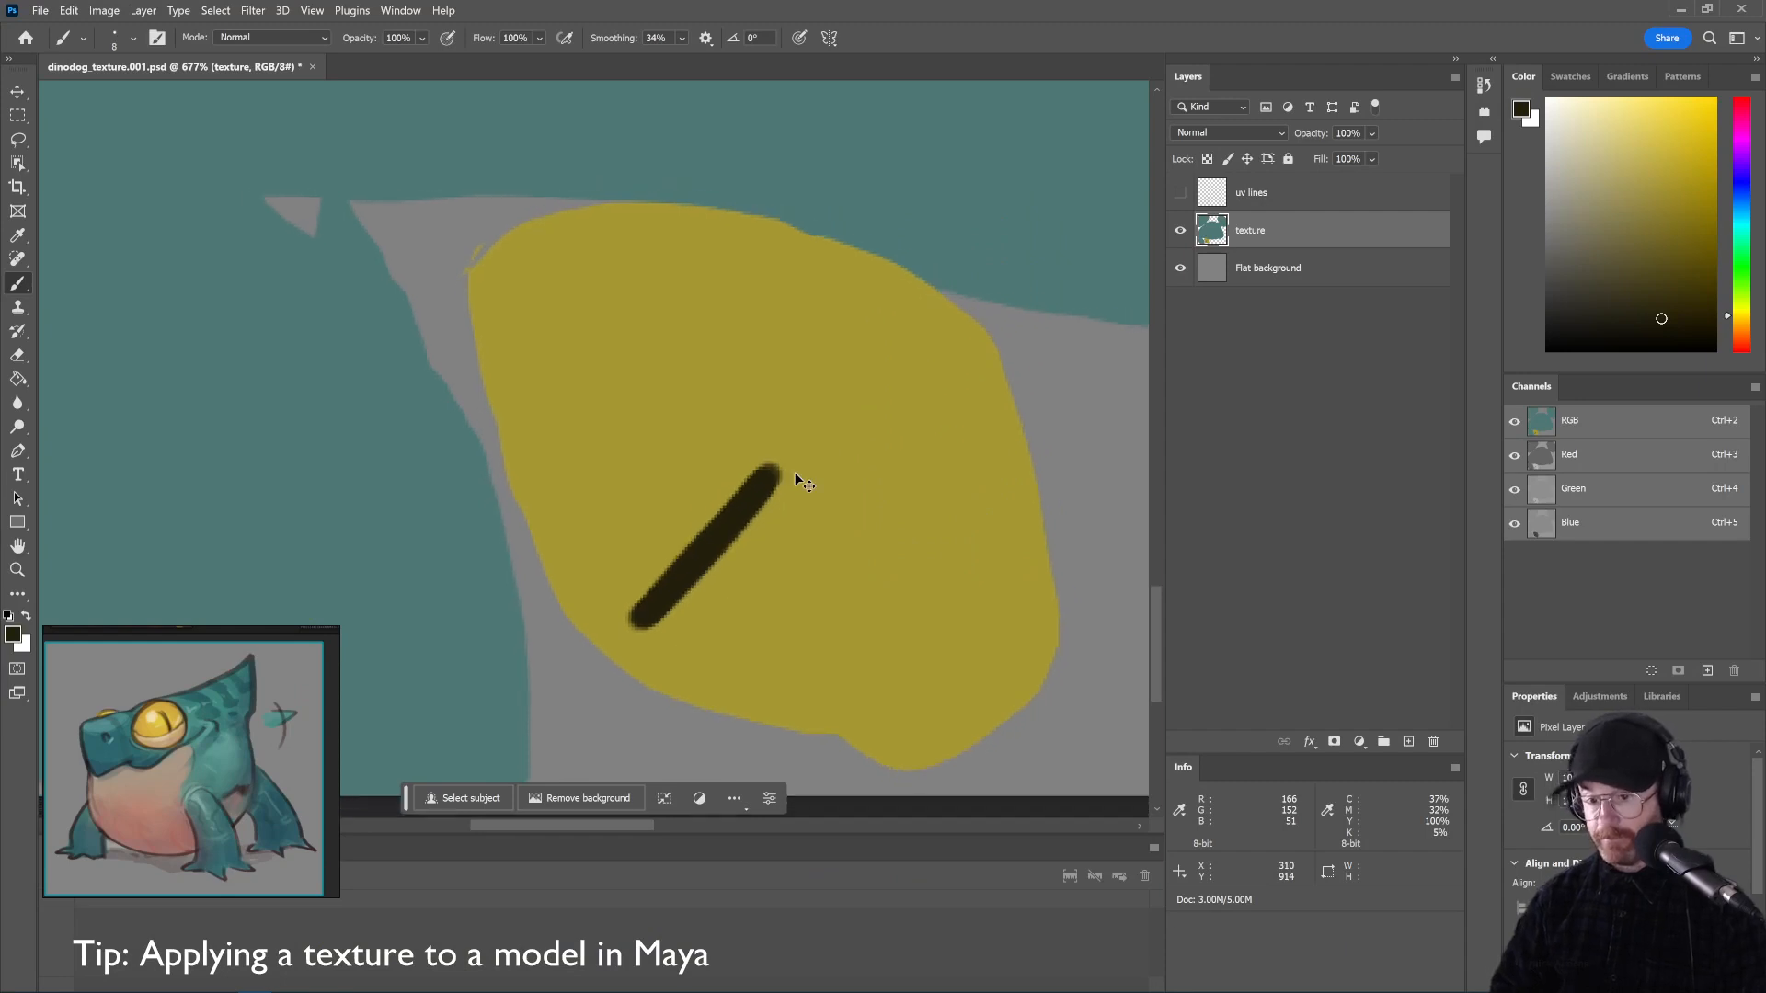
{"action": "key", "text": "ctrl+minus"}
{"action": "key", "text": "ctrl+minus"}
{"action": "key", "text": "ctrl+minus"}
{"action": "scroll", "coordinate": [864, 288], "scroll_direction": "up", "scroll_amount": 3}
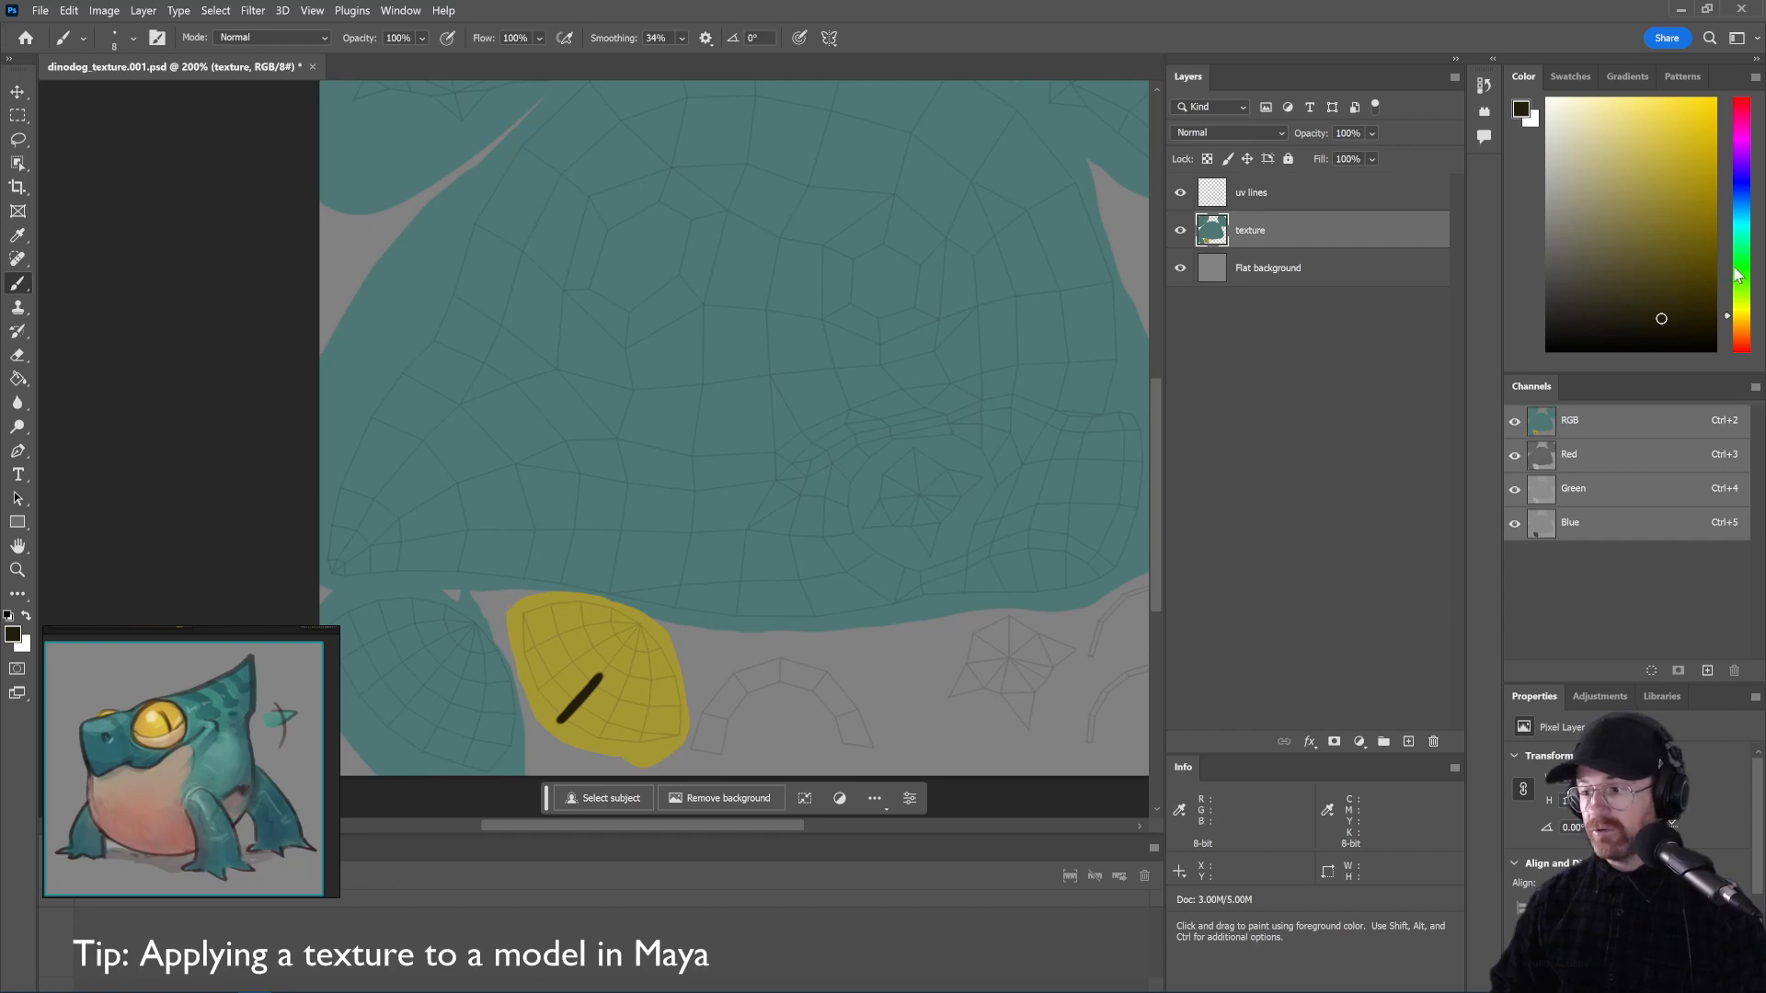
{"action": "mouse_move", "coordinate": [1736, 276]}
{"action": "left_mouse_down"}
{"action": "mouse_move", "coordinate": [1747, 287]}
{"action": "mouse_move", "coordinate": [1729, 281]}
{"action": "left_mouse_up"}
{"action": "left_click_drag", "start_coordinate": [1628, 233], "coordinate": [1708, 259]}
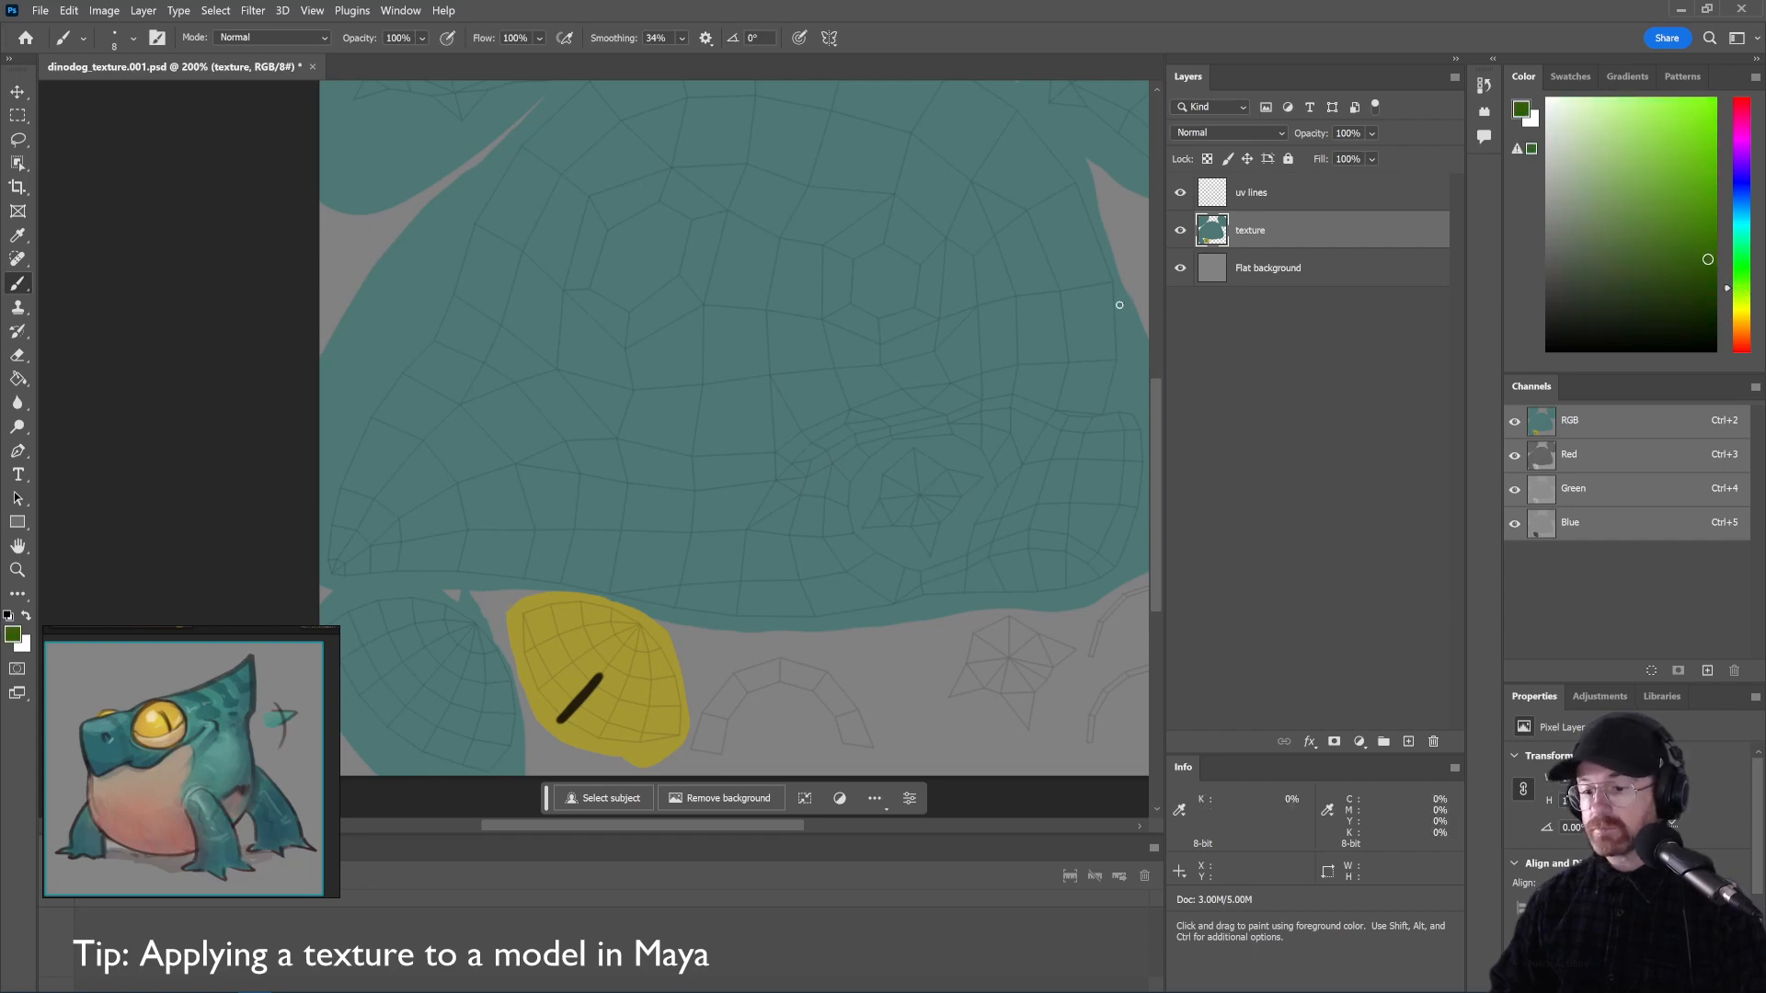
{"action": "key", "text": "i"}
{"action": "left_click", "coordinate": [802, 392]}
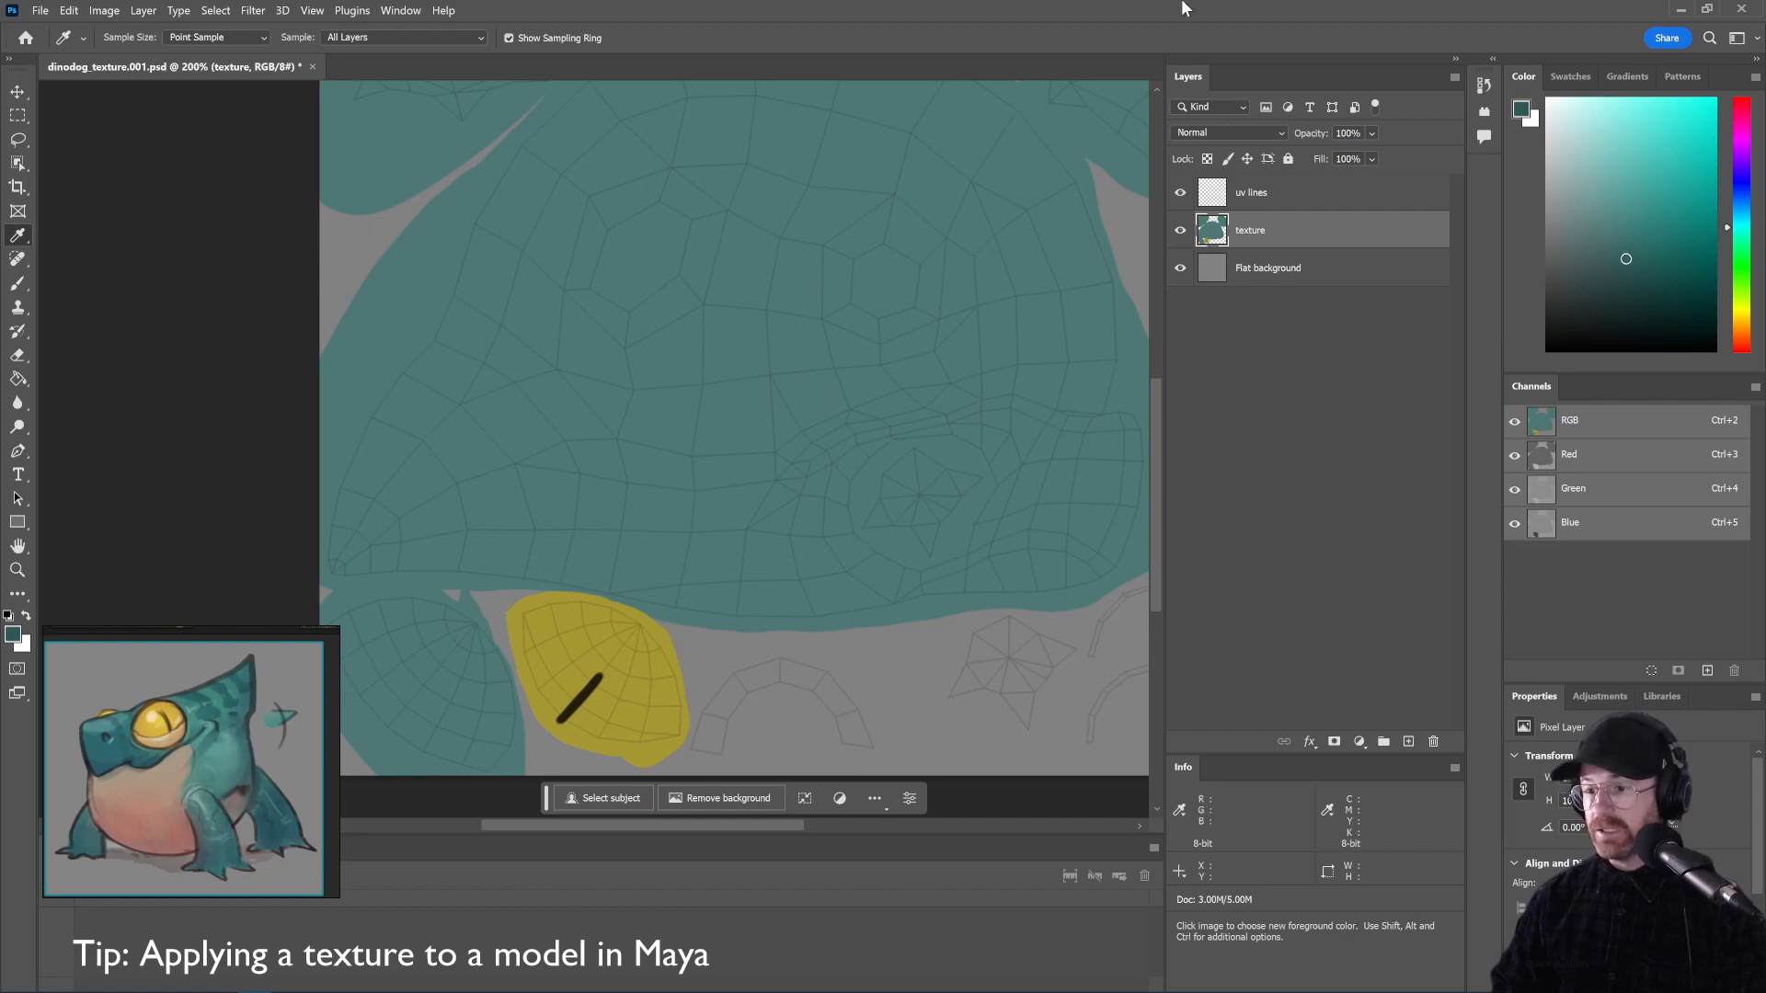
{"action": "key", "text": "b"}
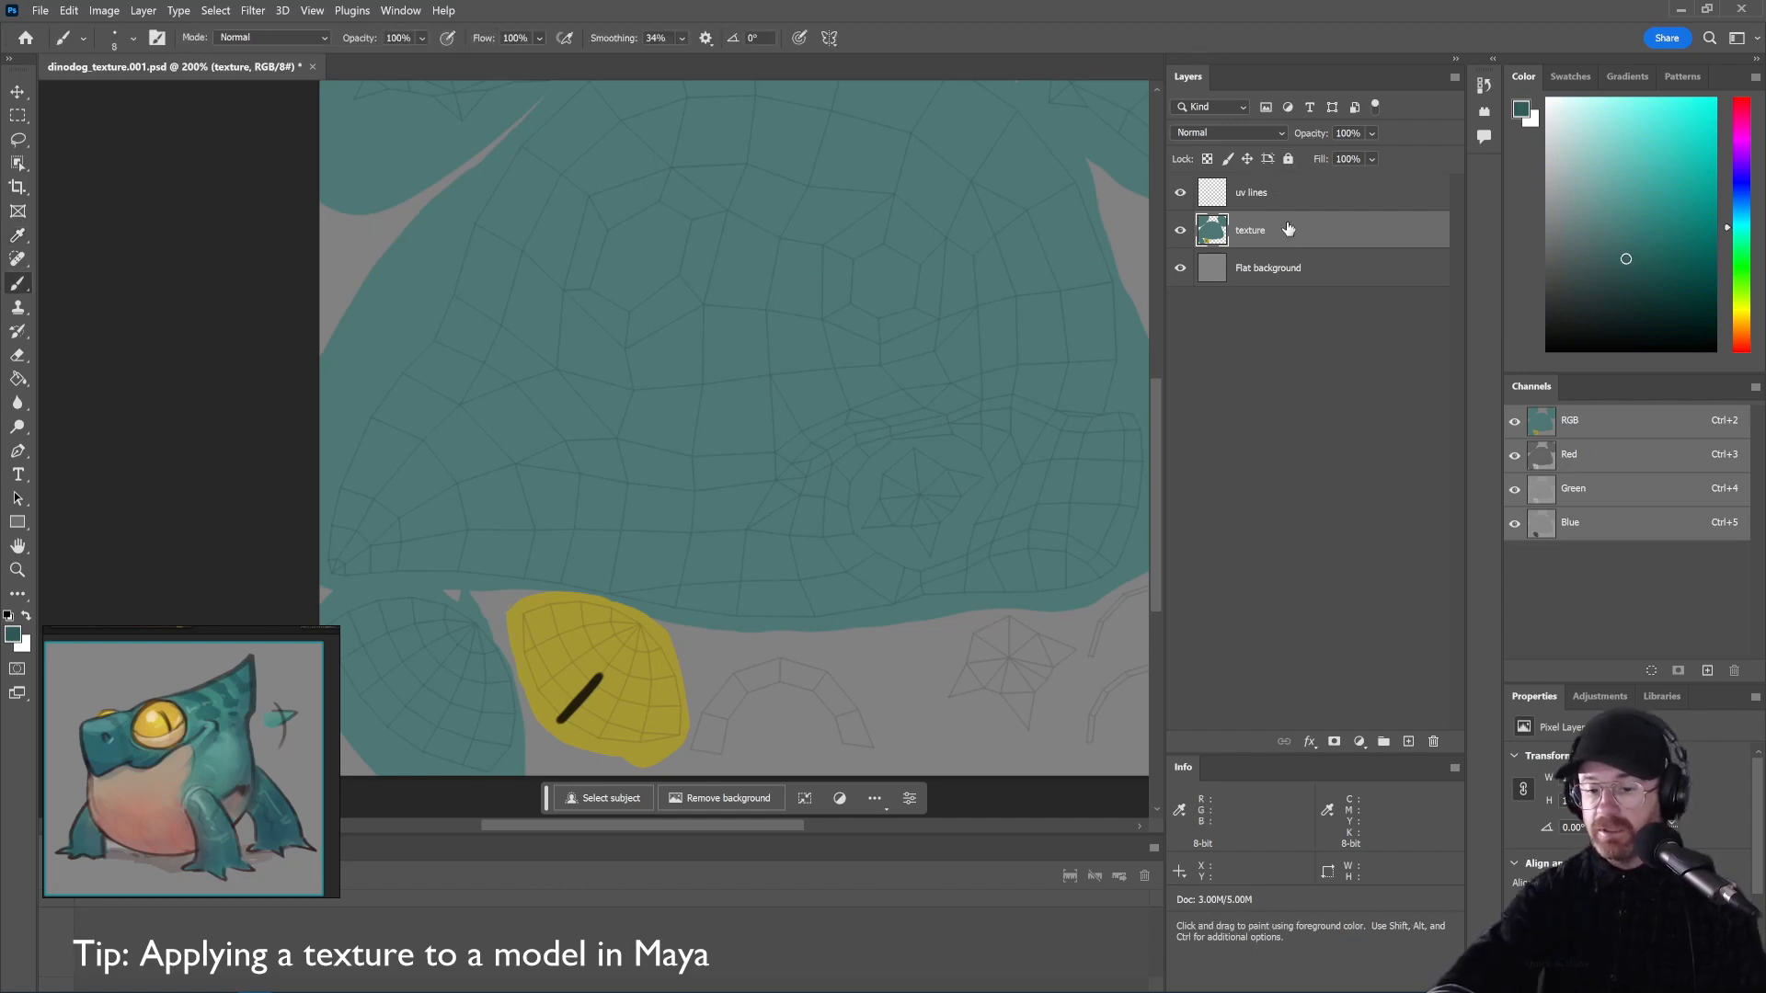
With a 45 brush, paint three vertical stripes above the eye and hide the uv lines
{"action": "key", "text": "bracketright"}
{"action": "key", "text": "bracketright"}
{"action": "key", "text": "bracketright"}
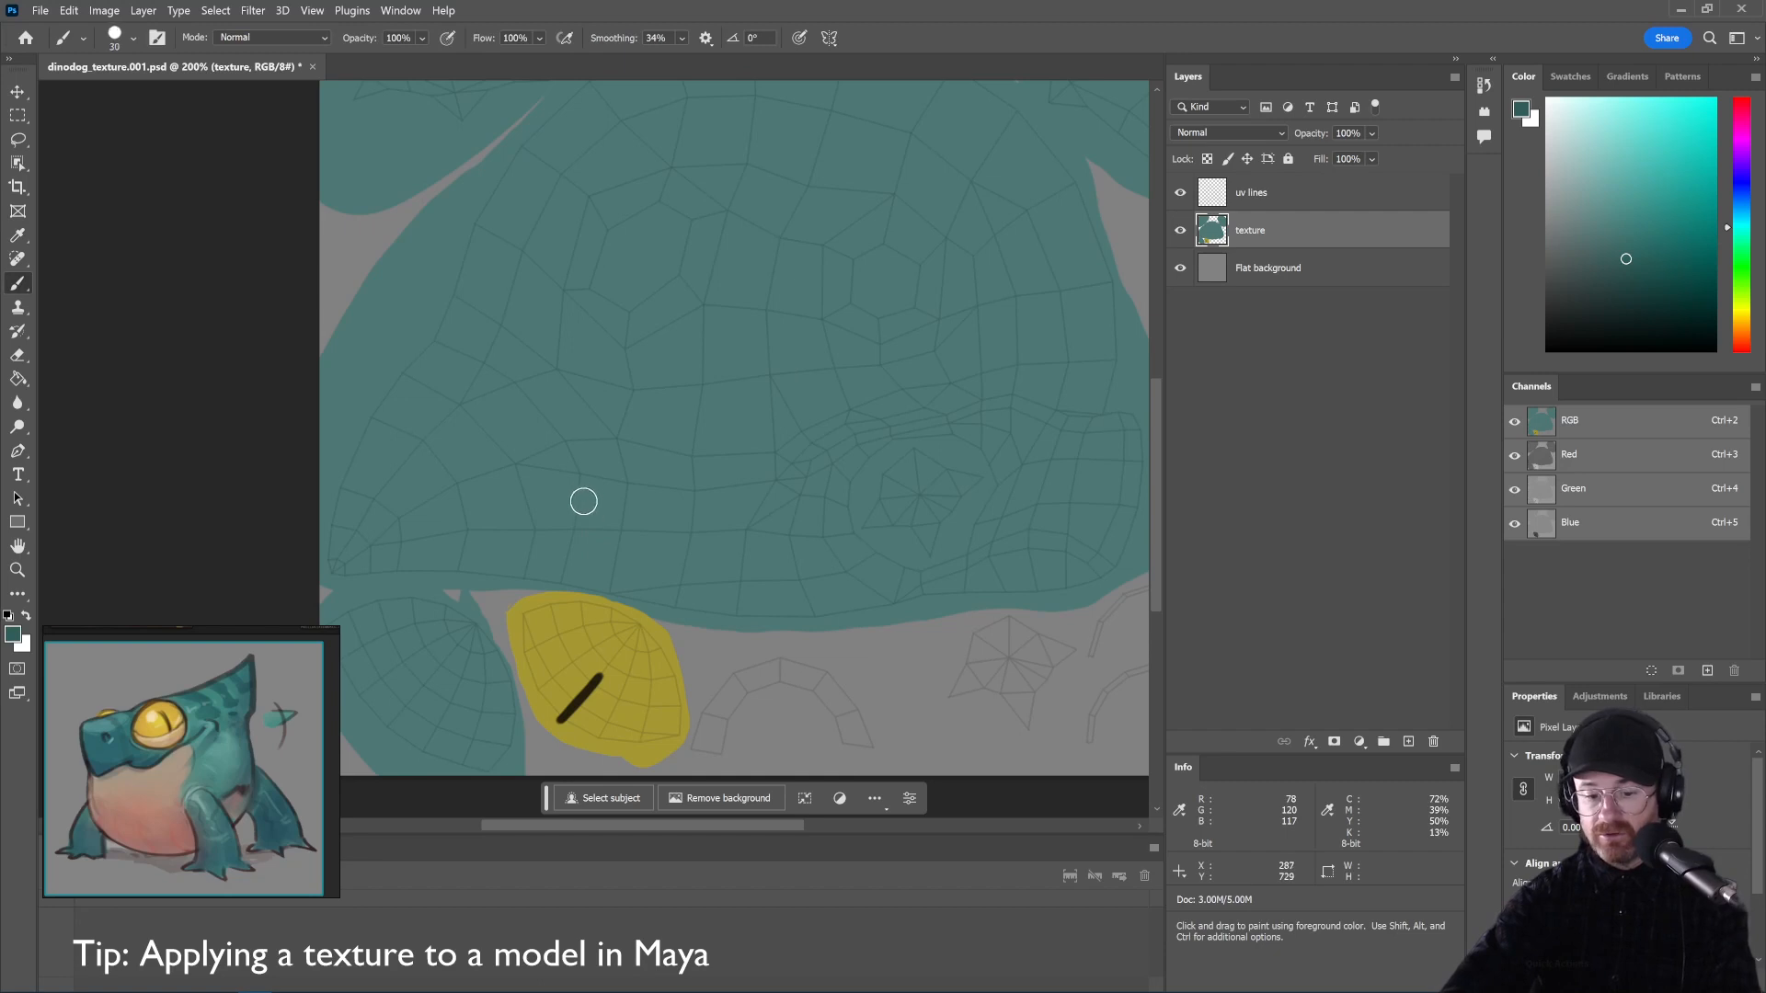
{"action": "left_click_drag", "start_coordinate": [578, 587], "coordinate": [583, 454]}
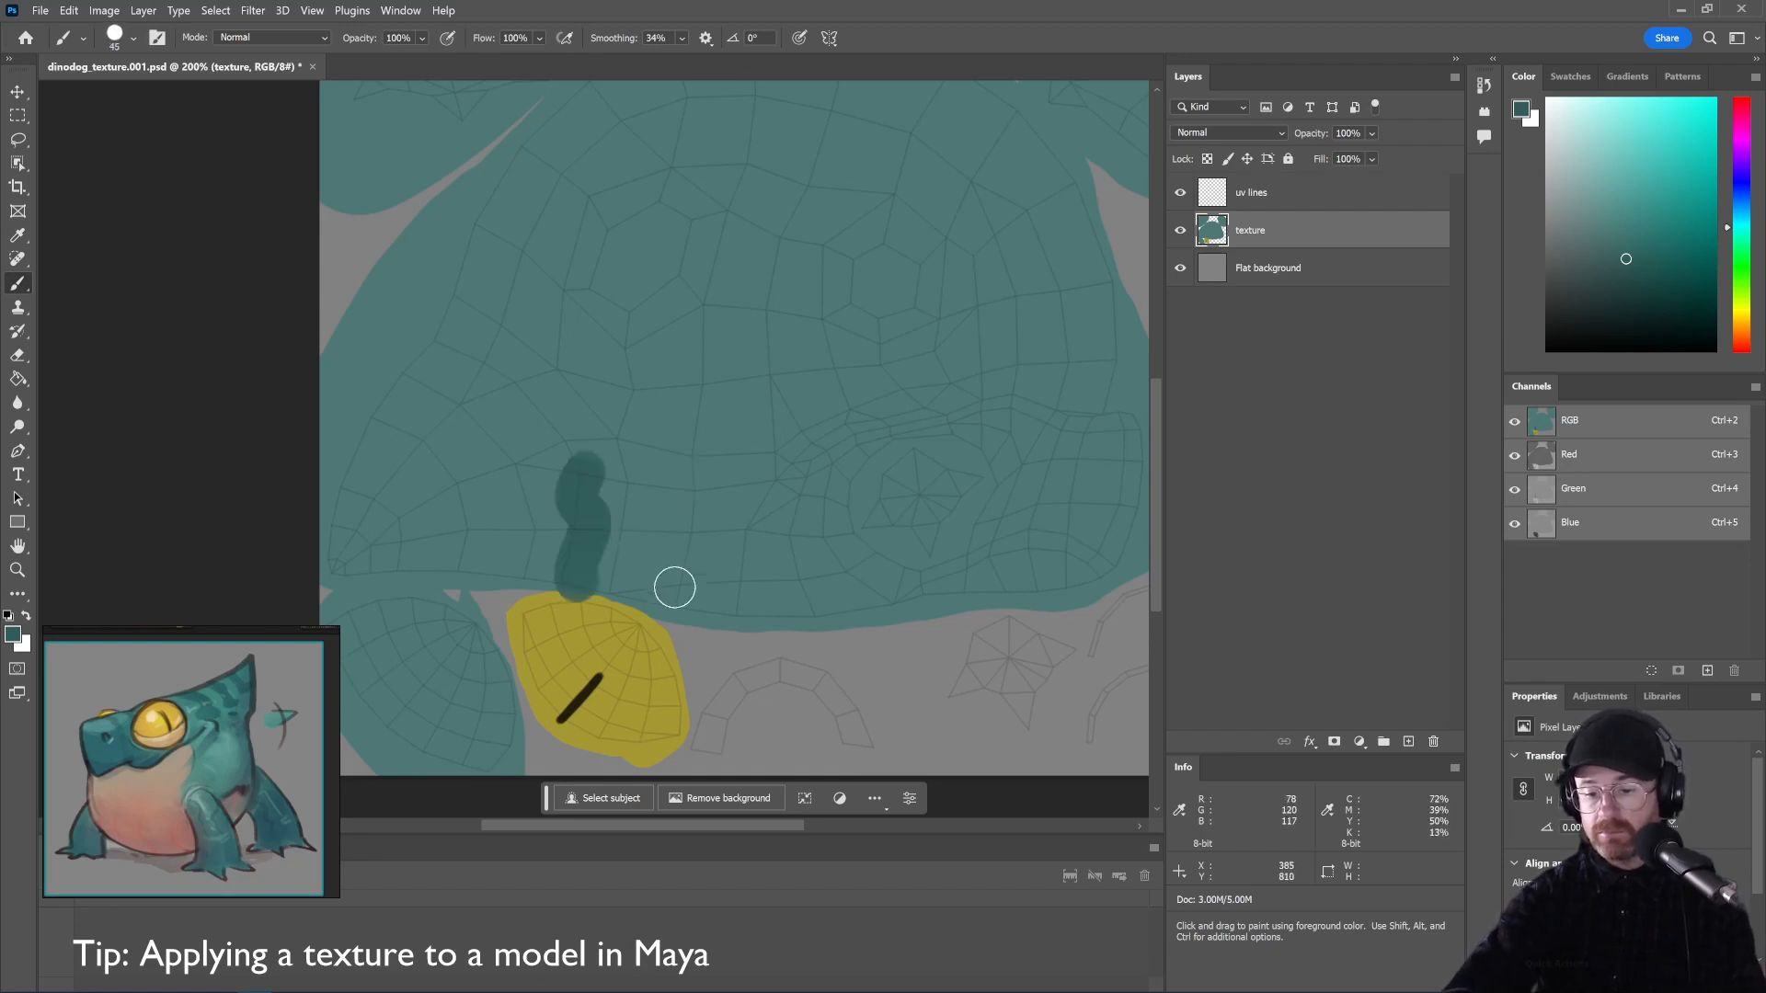
{"action": "mouse_move", "coordinate": [672, 609]}
{"action": "left_mouse_down"}
{"action": "mouse_move", "coordinate": [662, 512]}
{"action": "mouse_move", "coordinate": [681, 465]}
{"action": "left_mouse_up"}
{"action": "left_click_drag", "start_coordinate": [745, 633], "coordinate": [744, 494]}
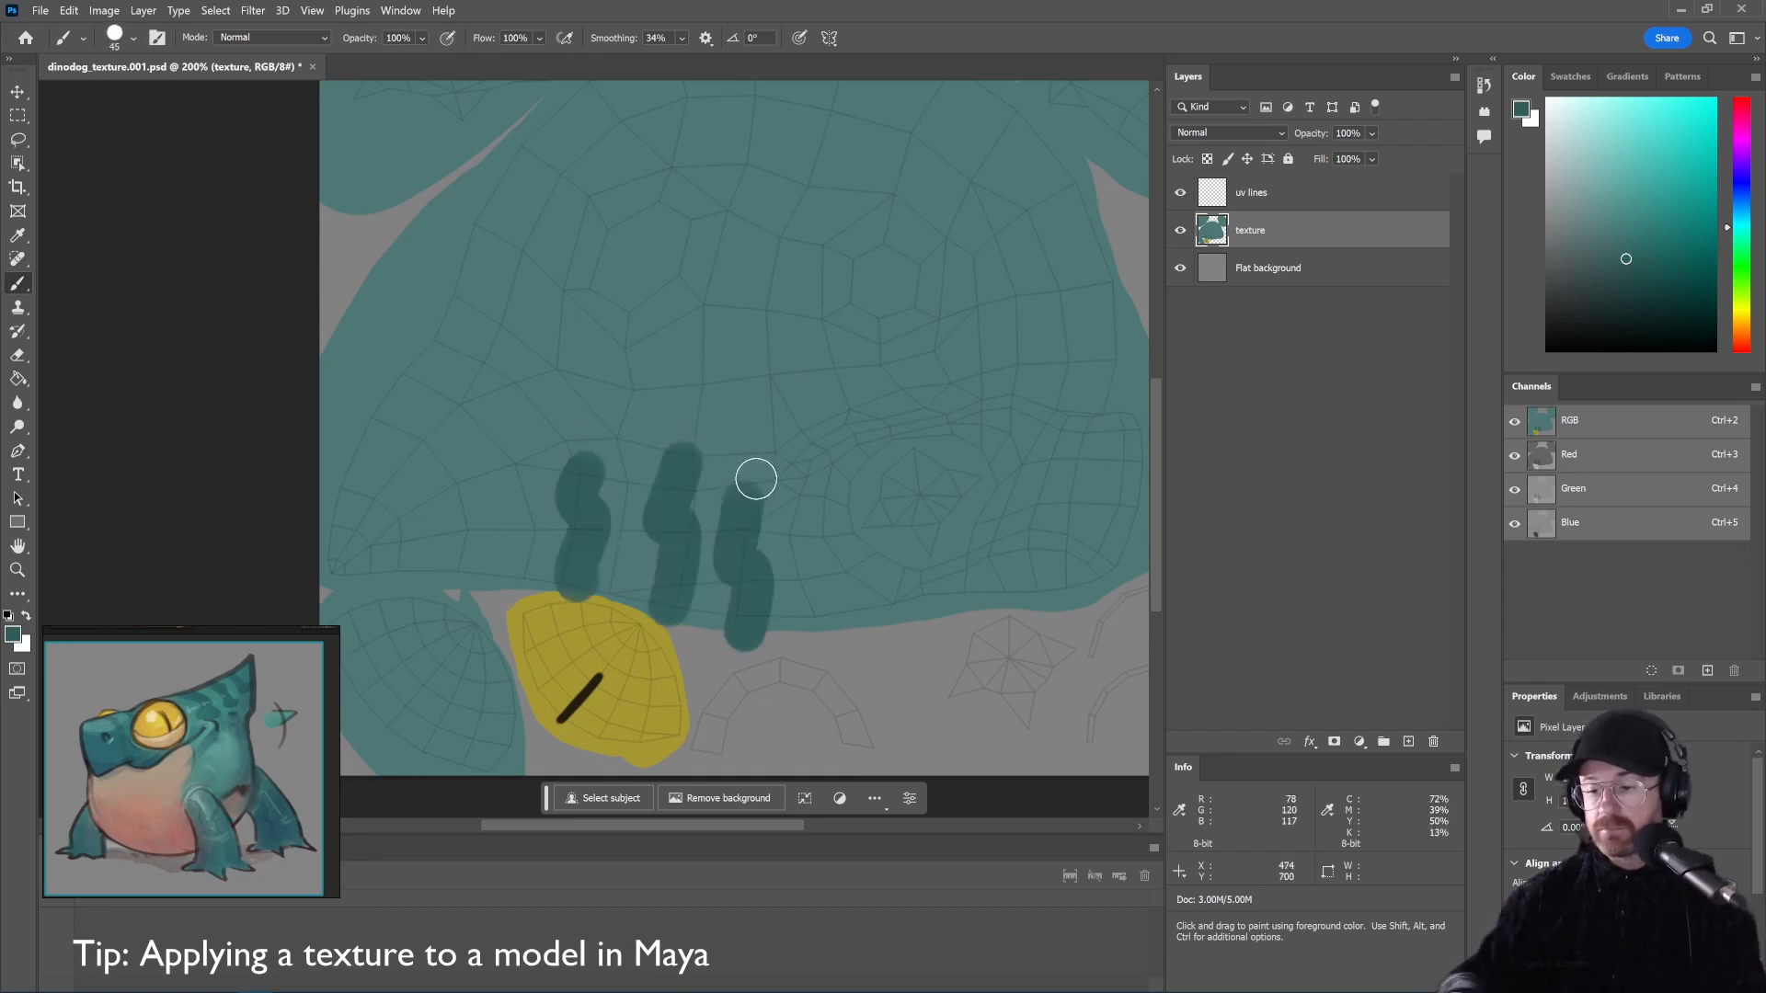
{"action": "left_click", "coordinate": [1181, 193]}
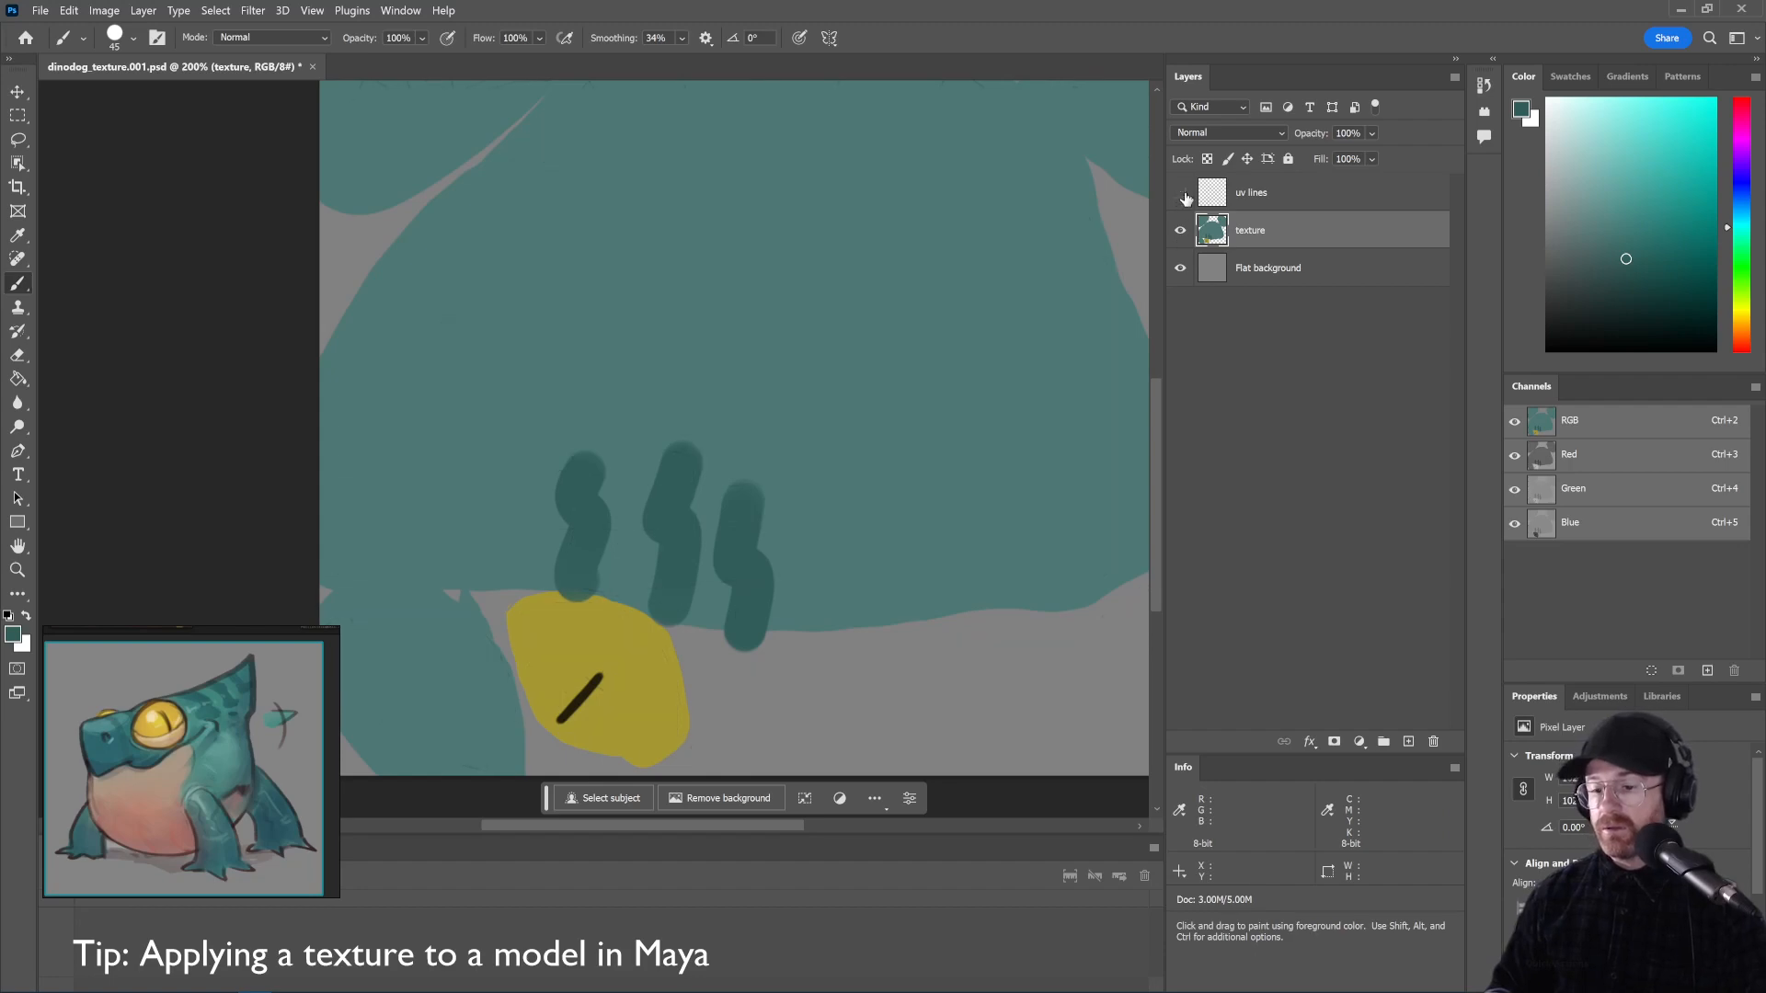
Export the striped texture as PNG, overwriting dinodog_texture.png in sourceimages
{"action": "key", "text": "ctrl+alt+shift+w"}
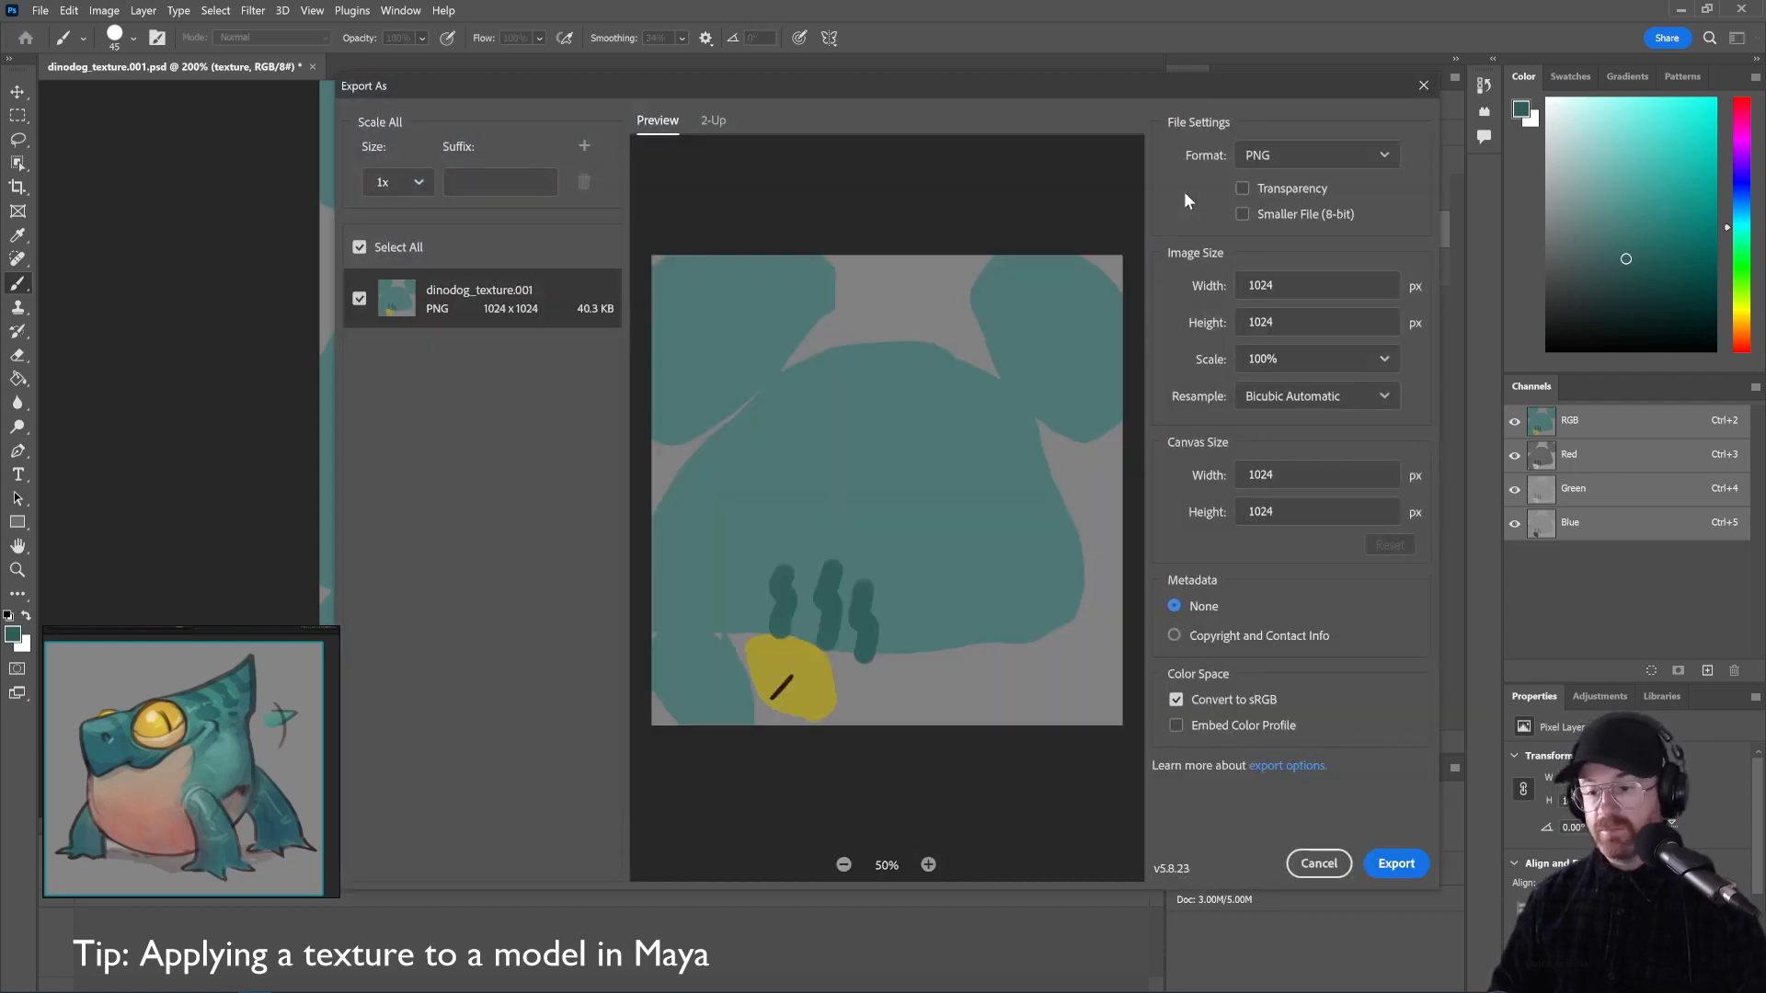
{"action": "left_click", "coordinate": [1388, 874]}
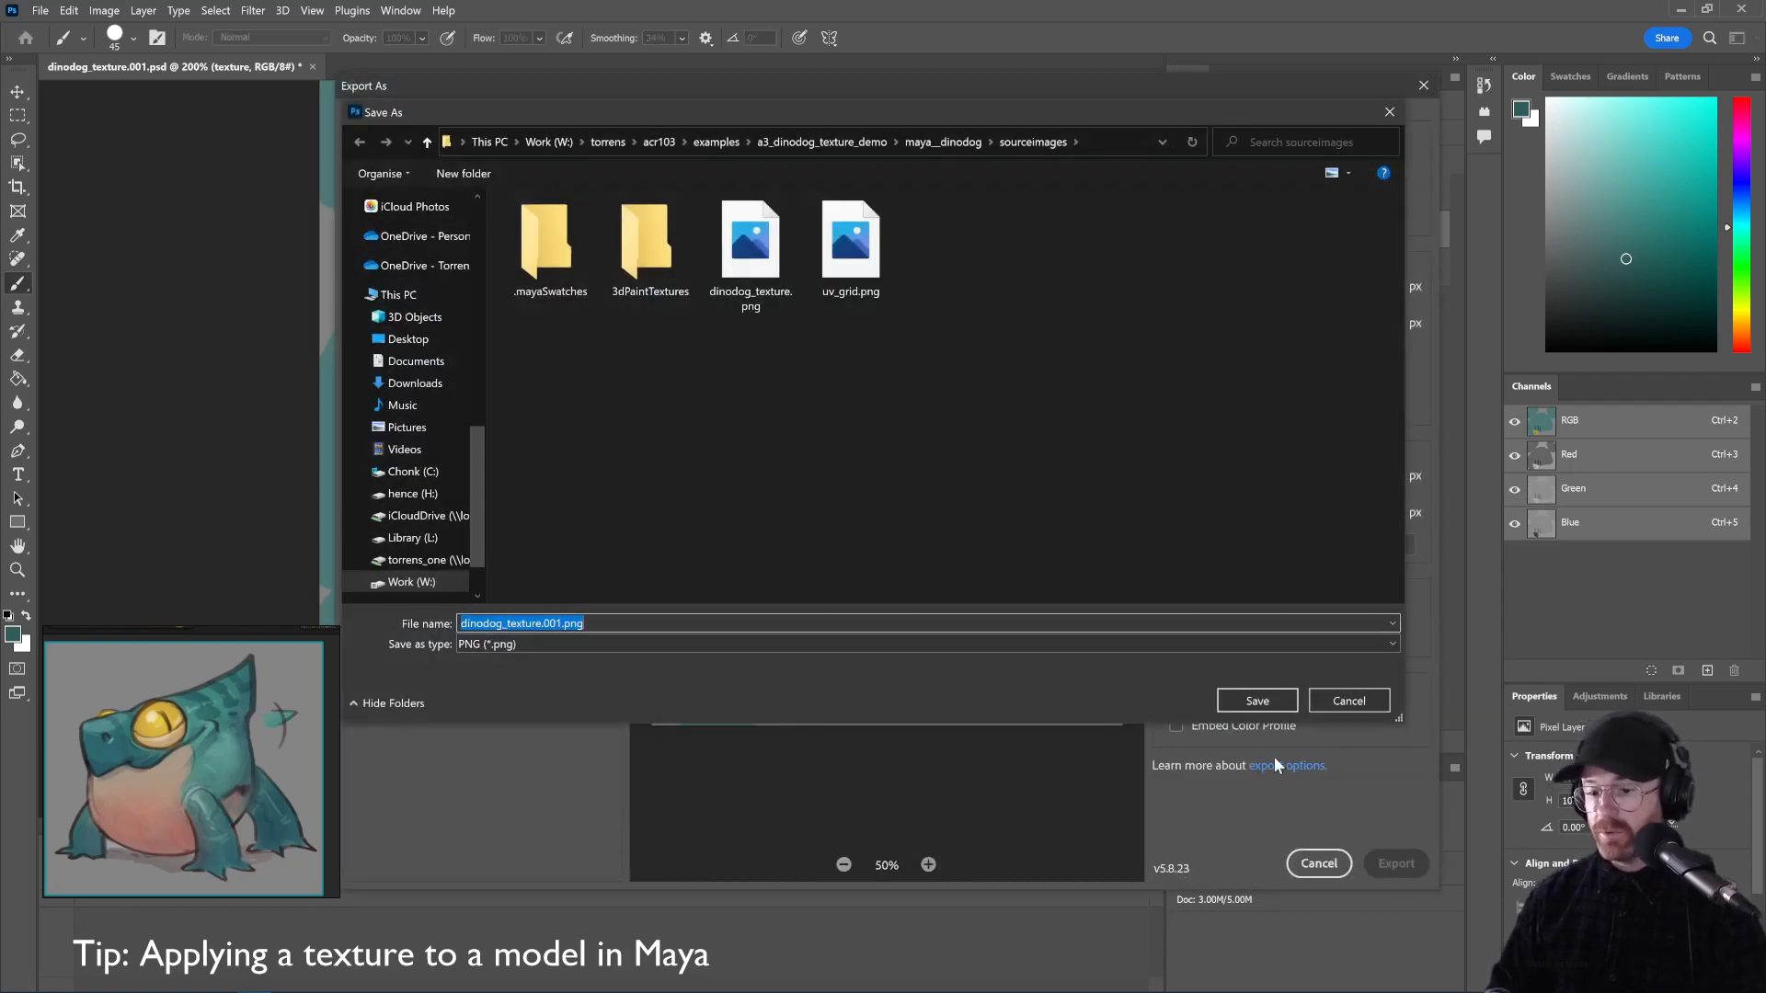
{"action": "double_click", "coordinate": [776, 240]}
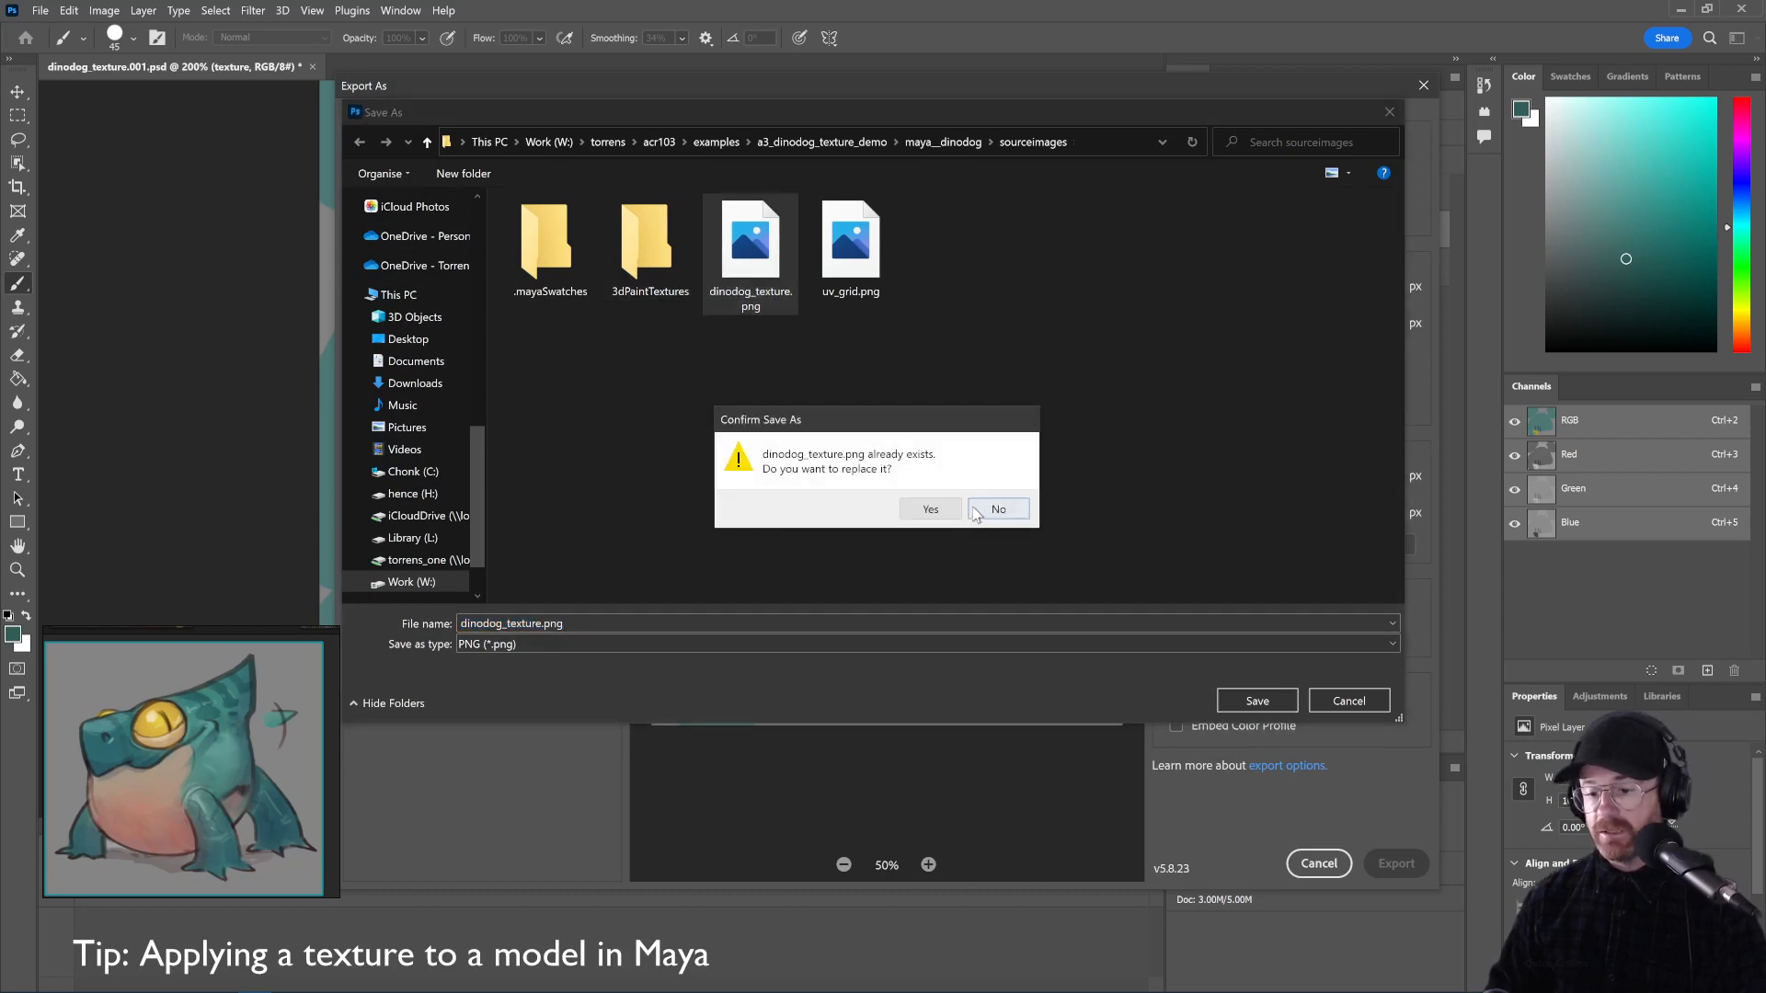
{"action": "left_click", "coordinate": [924, 507]}
{"action": "key", "text": "alt+Tab"}
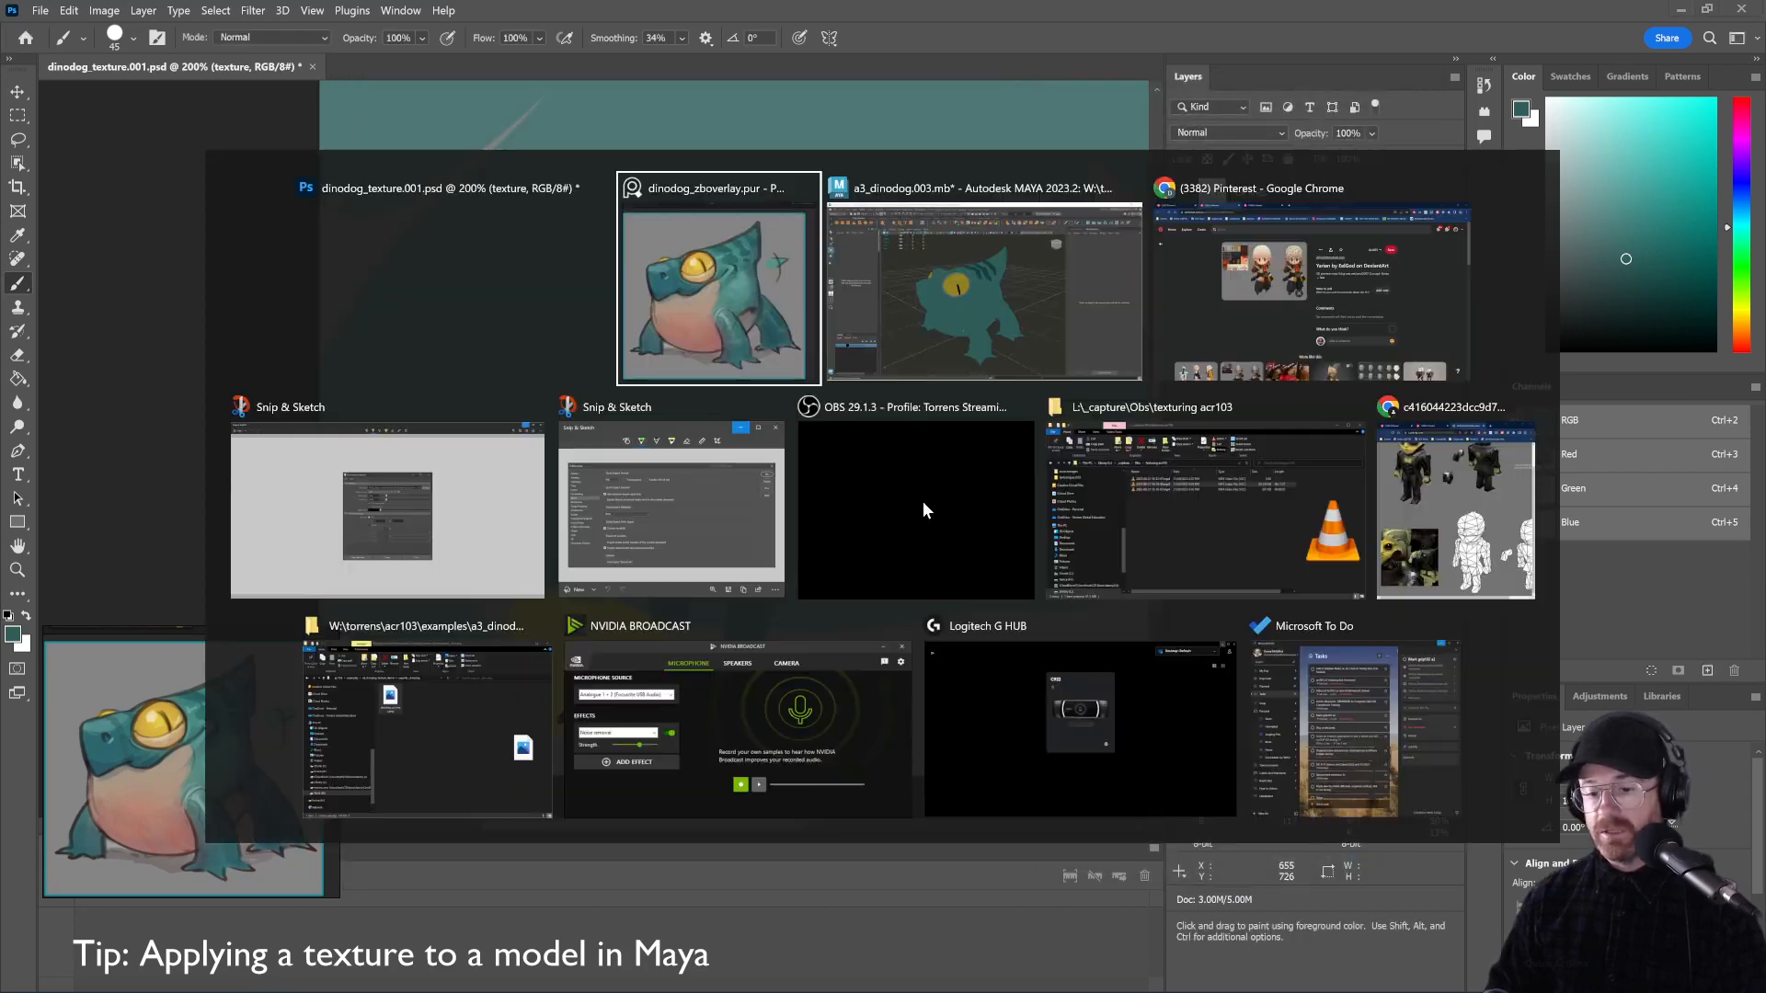
Orbit the Maya viewport around the dinodog to inspect the new dark head stripes
{"action": "key", "text": "alt+Tab"}
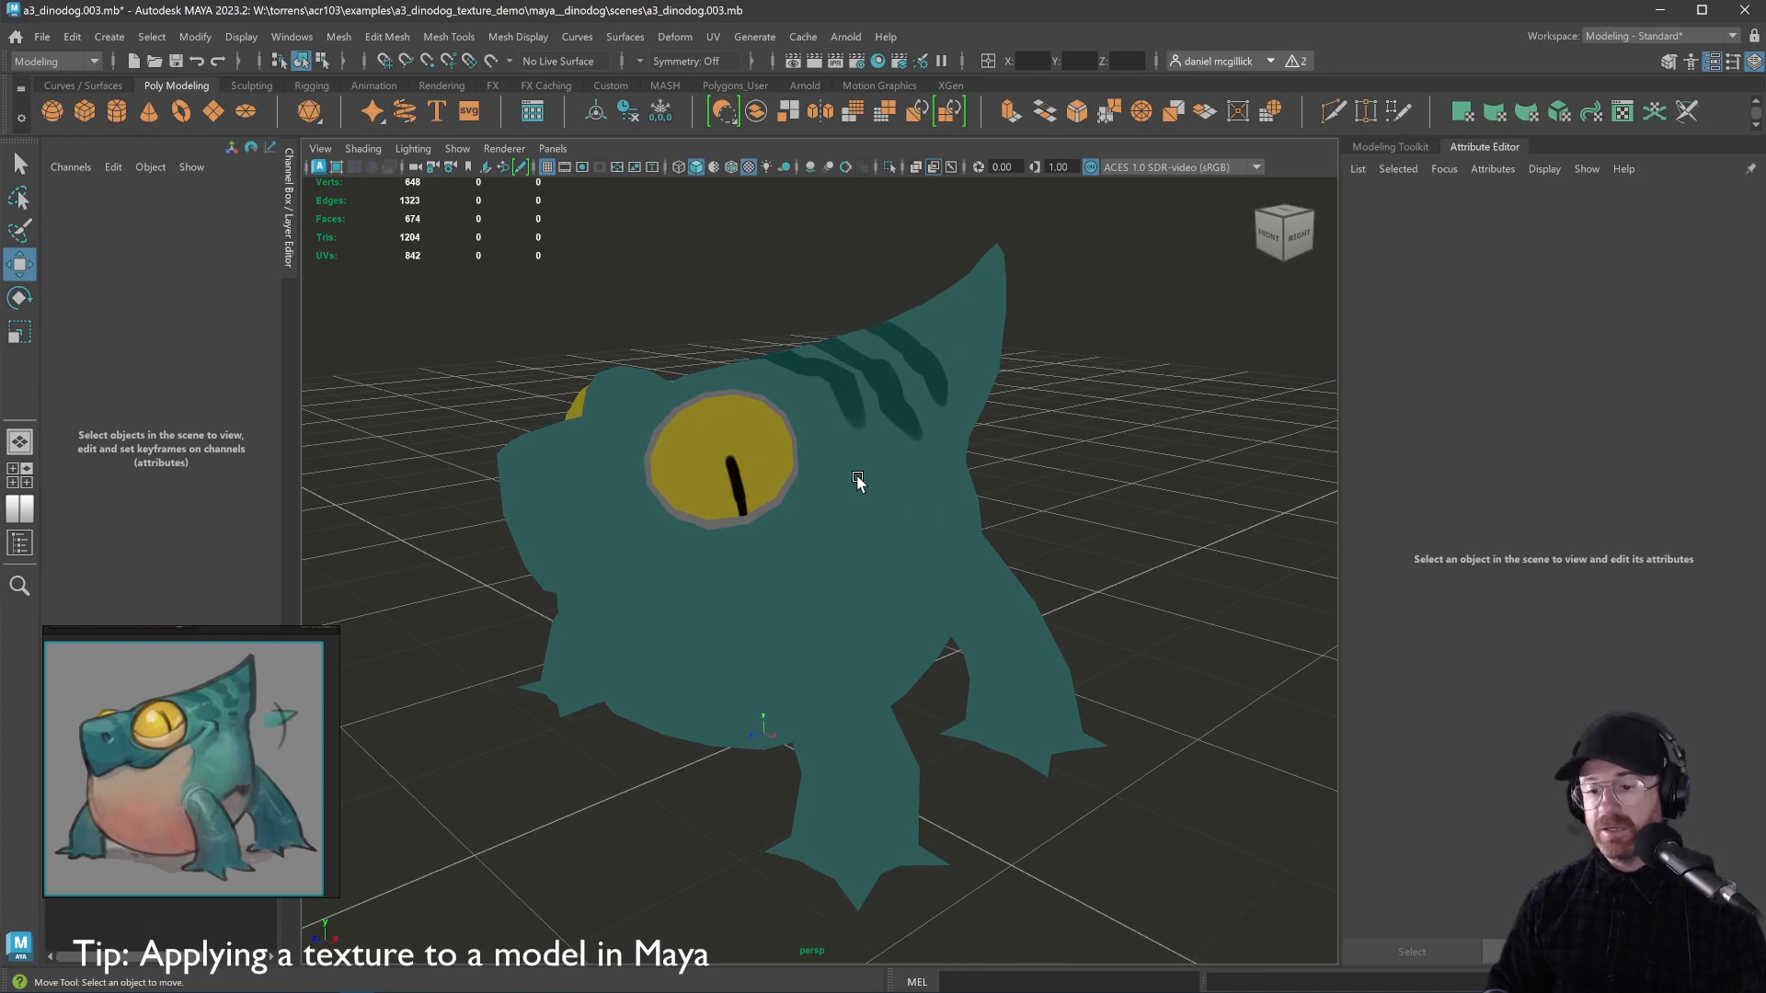
{"action": "left_click_drag", "start_coordinate": [997, 441], "coordinate": [1041, 467], "text": "alt"}
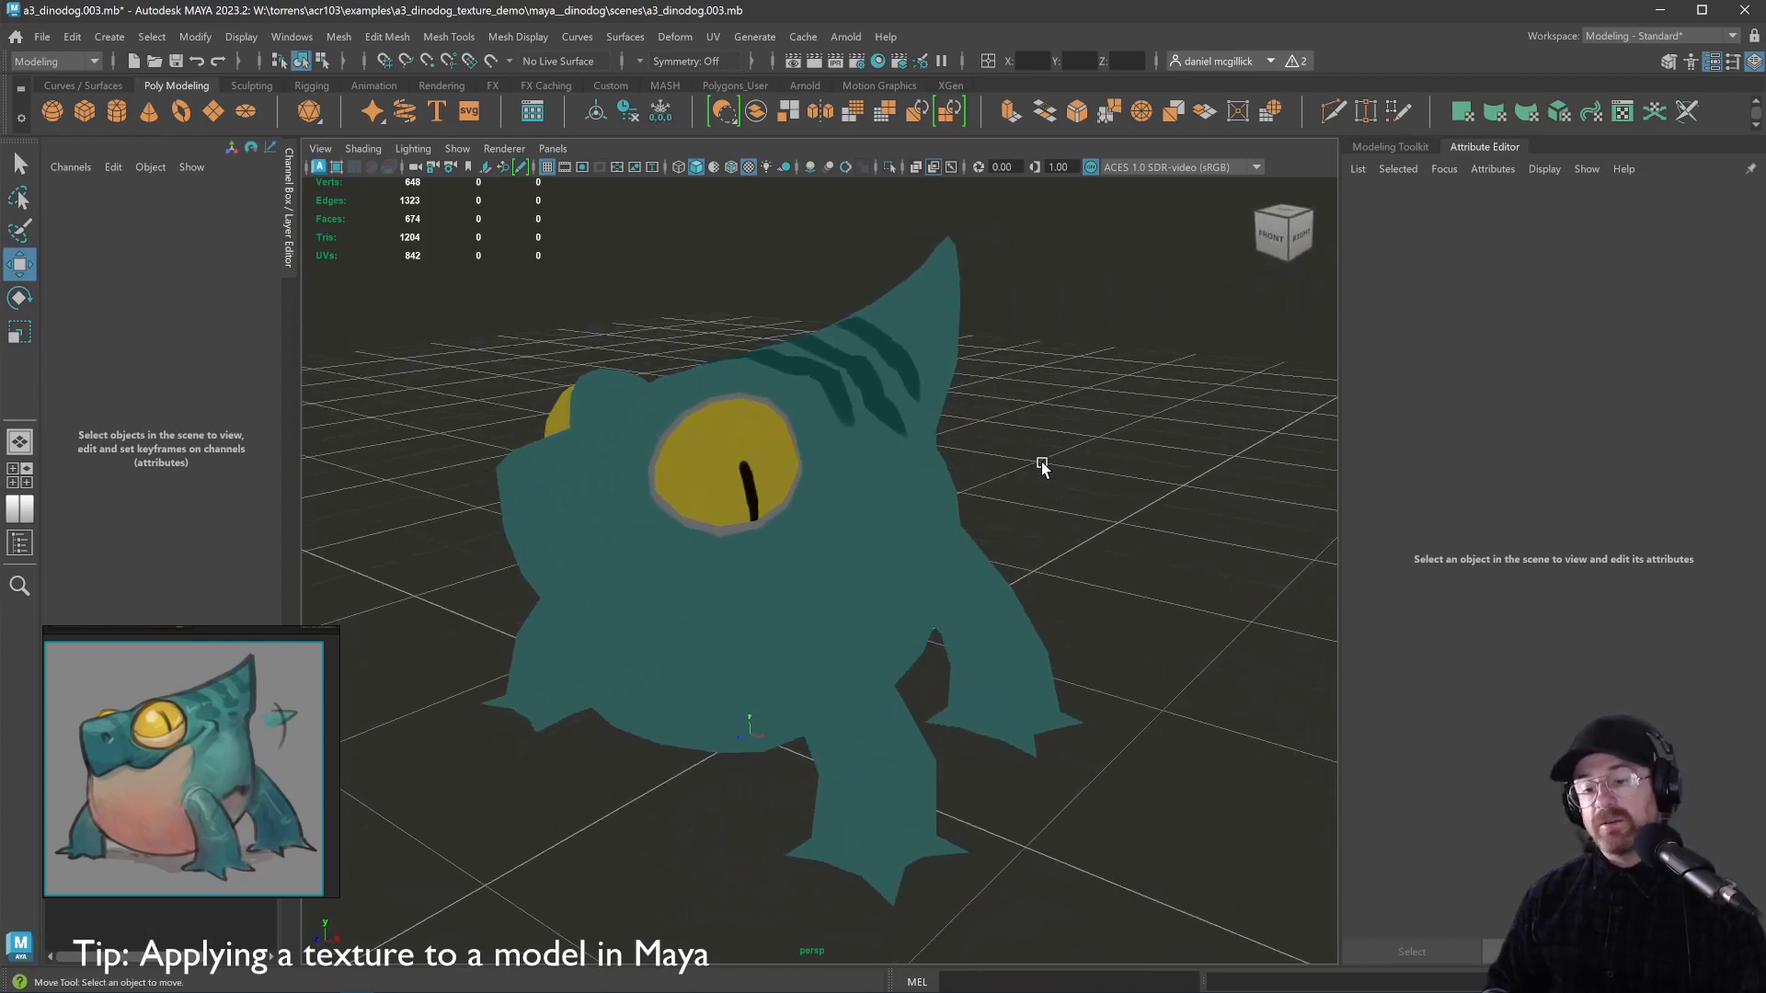
{"action": "key", "text": "alt+Tab"}
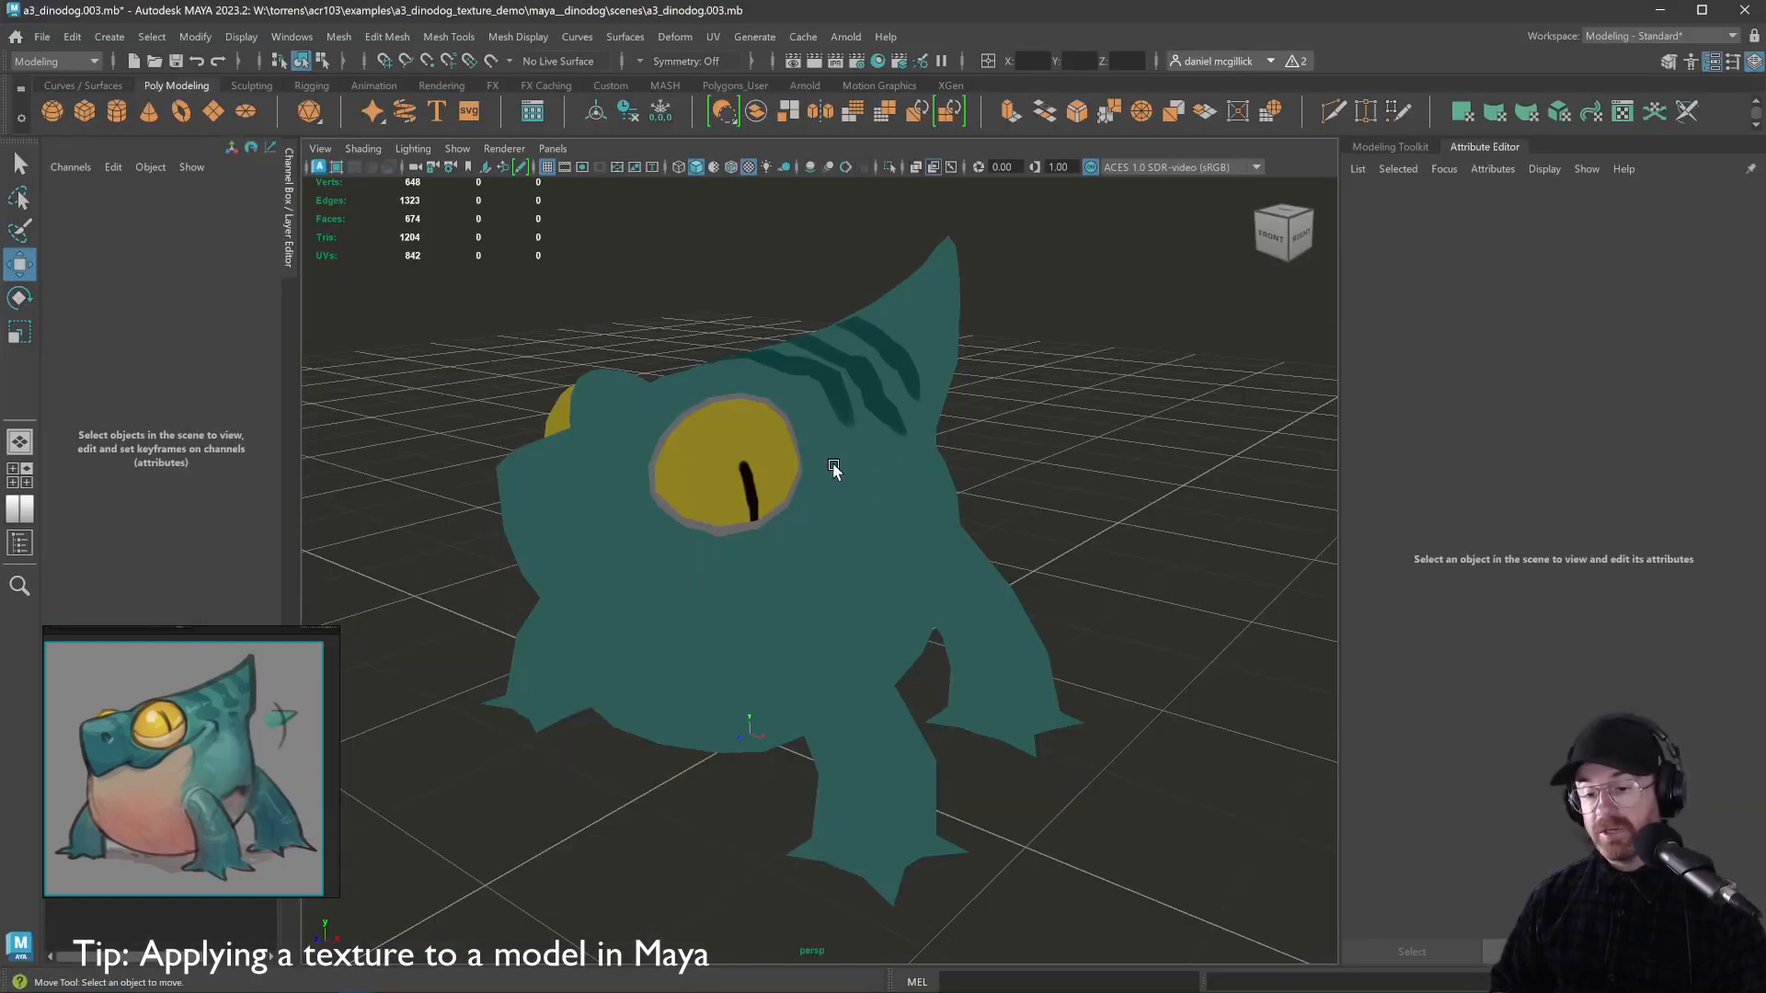
Preview the model with Use Default Lighting, then switch back to Use Flat Lighting
{"action": "left_click", "coordinate": [413, 148]}
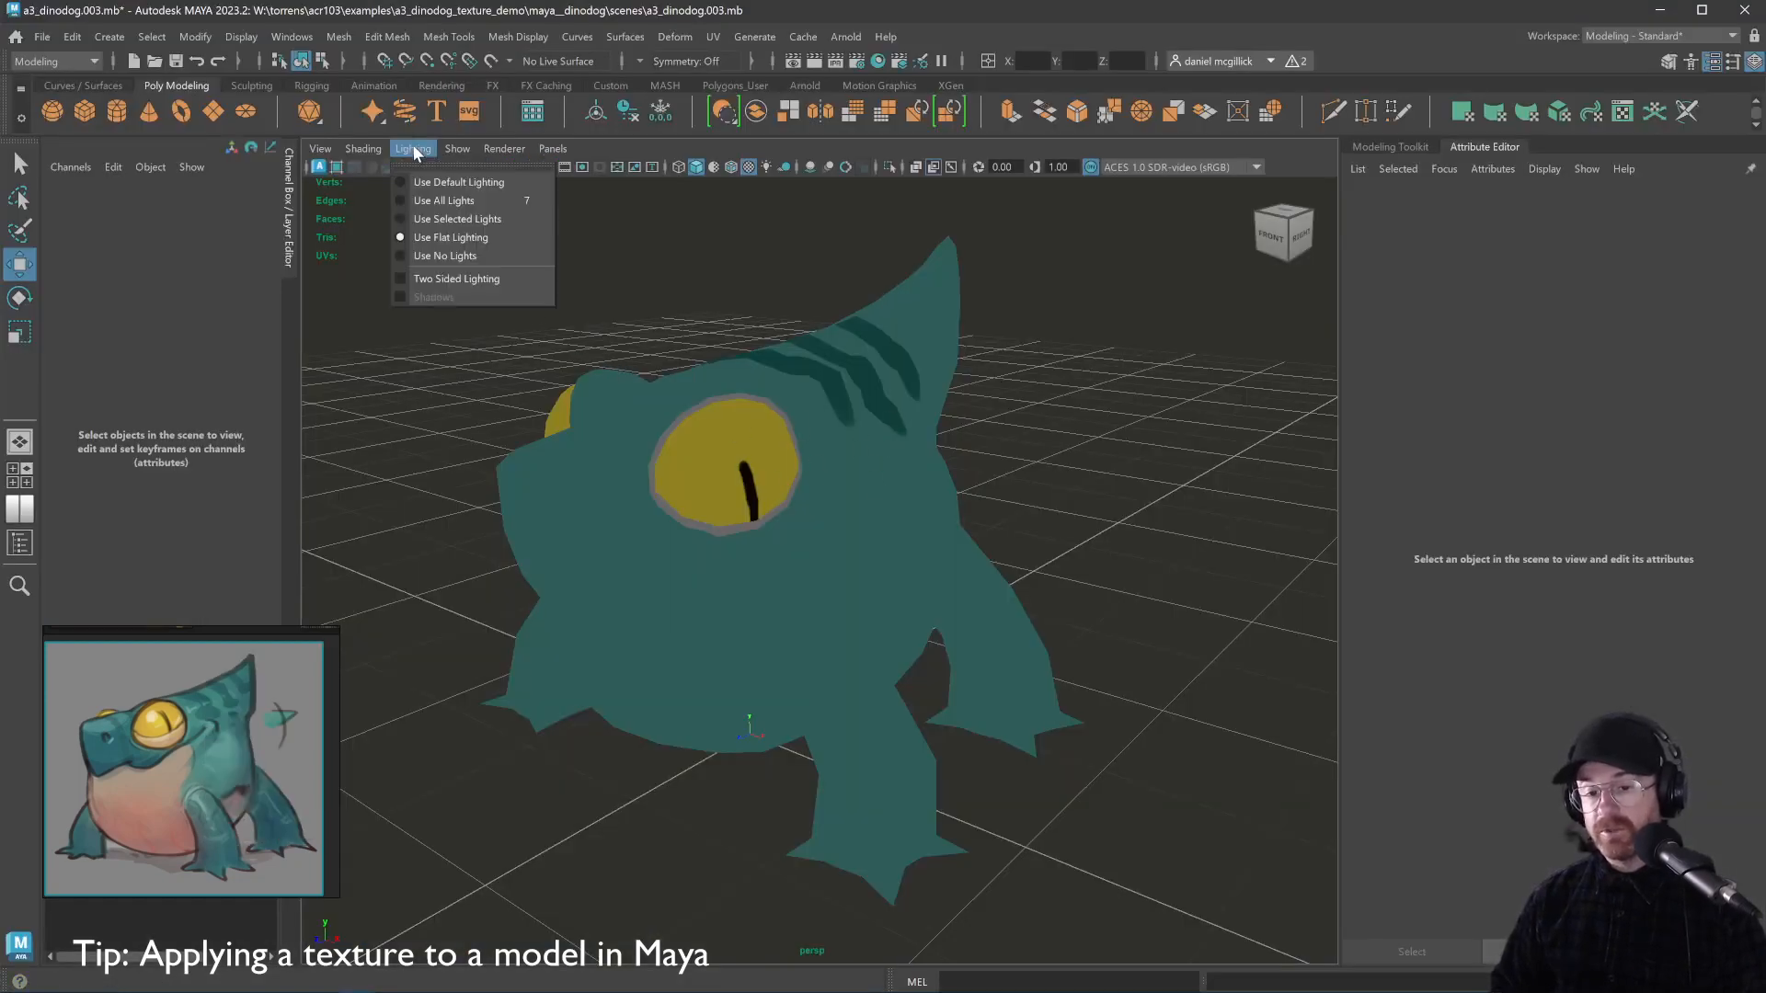
{"action": "left_click", "coordinate": [432, 185]}
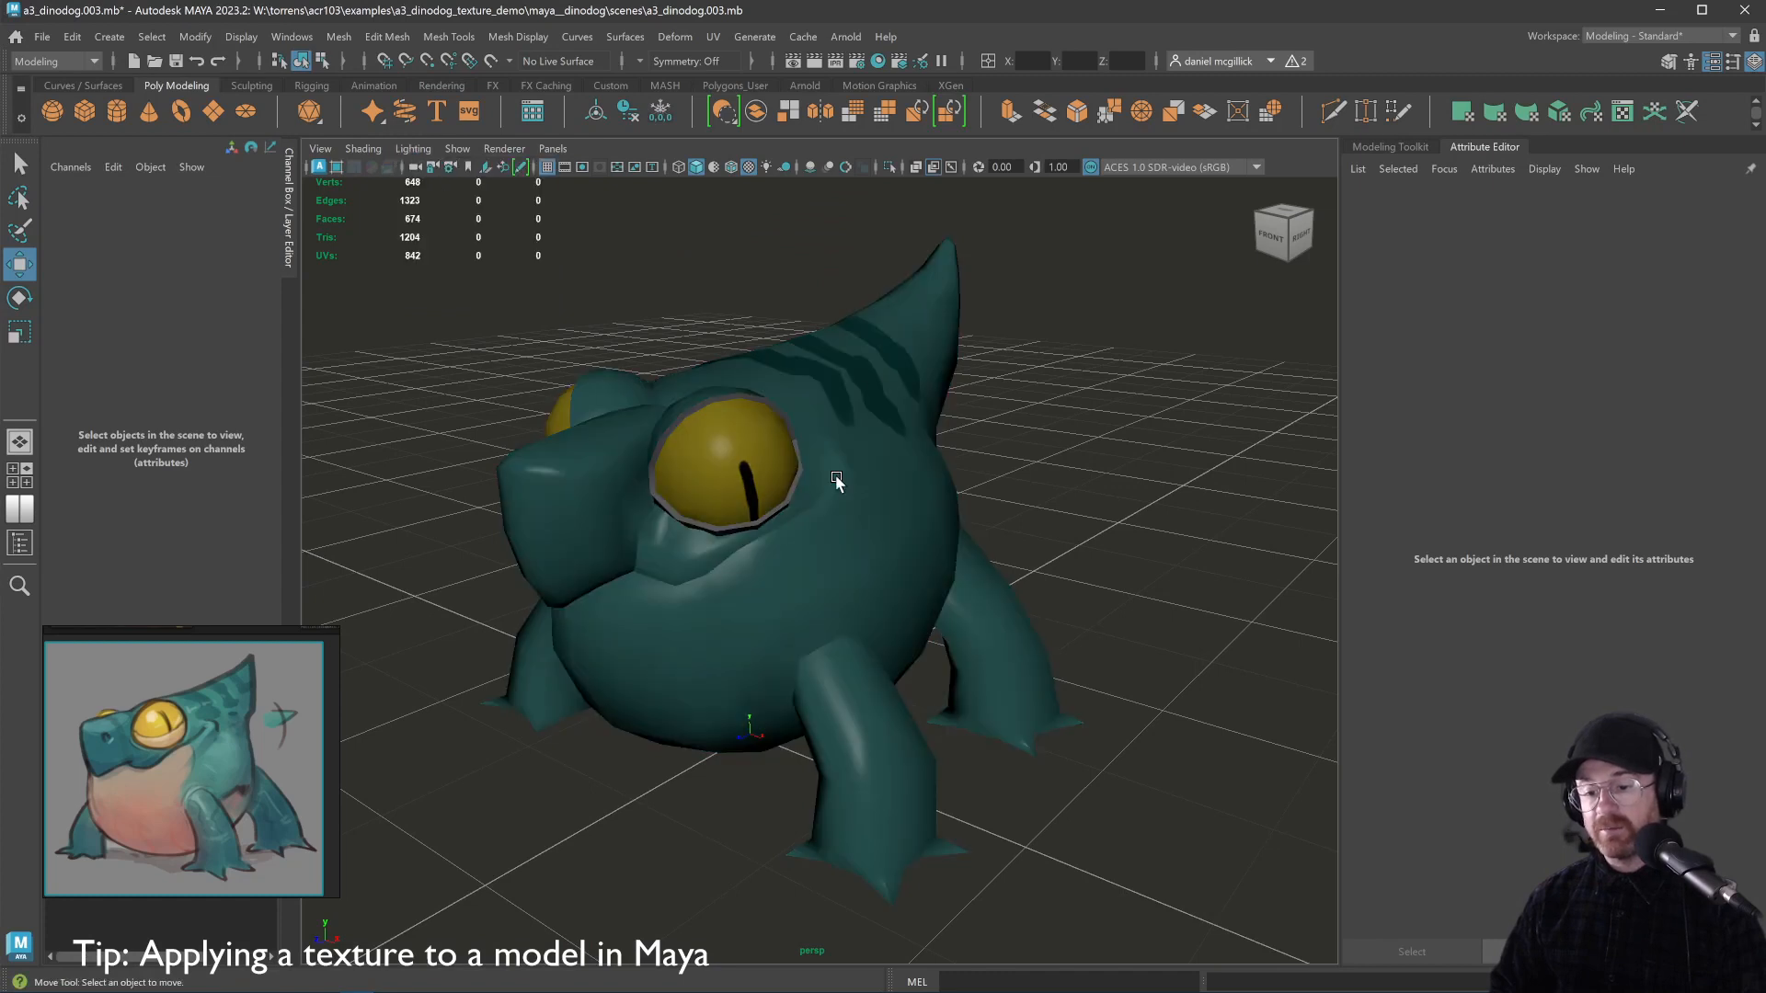
{"action": "left_click", "coordinate": [413, 148]}
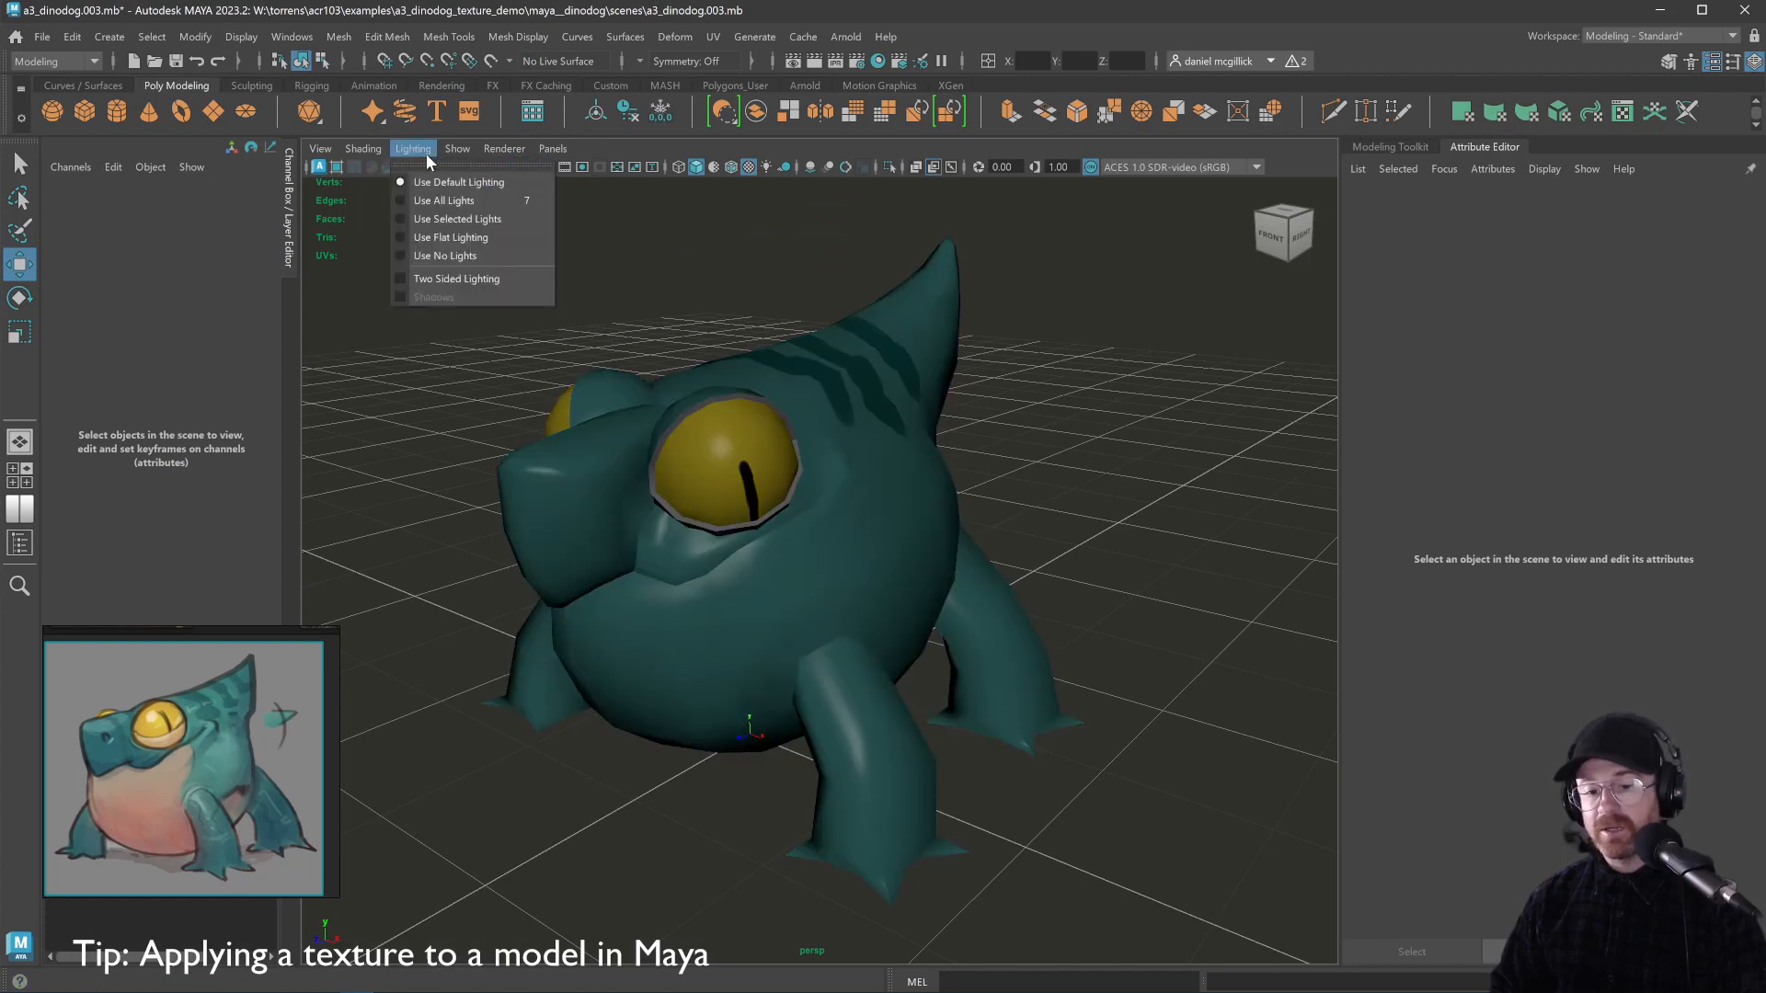
{"action": "left_click", "coordinate": [431, 237]}
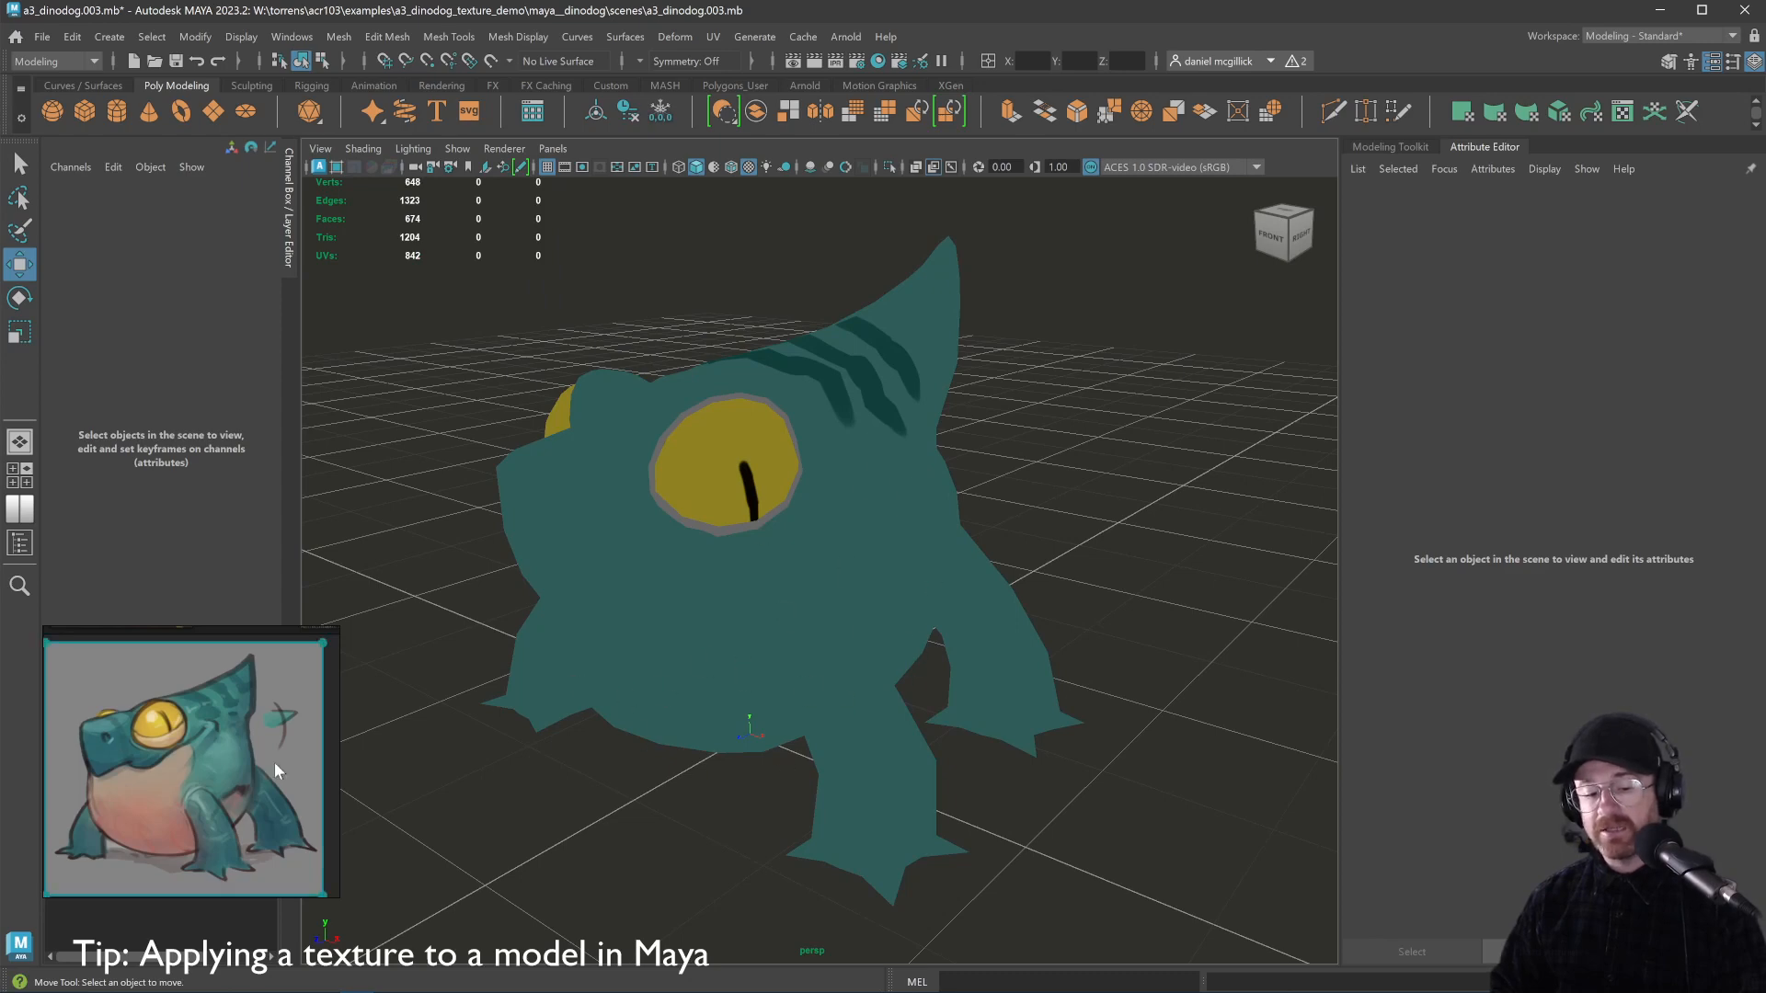
{"action": "key", "text": "alt+Tab"}
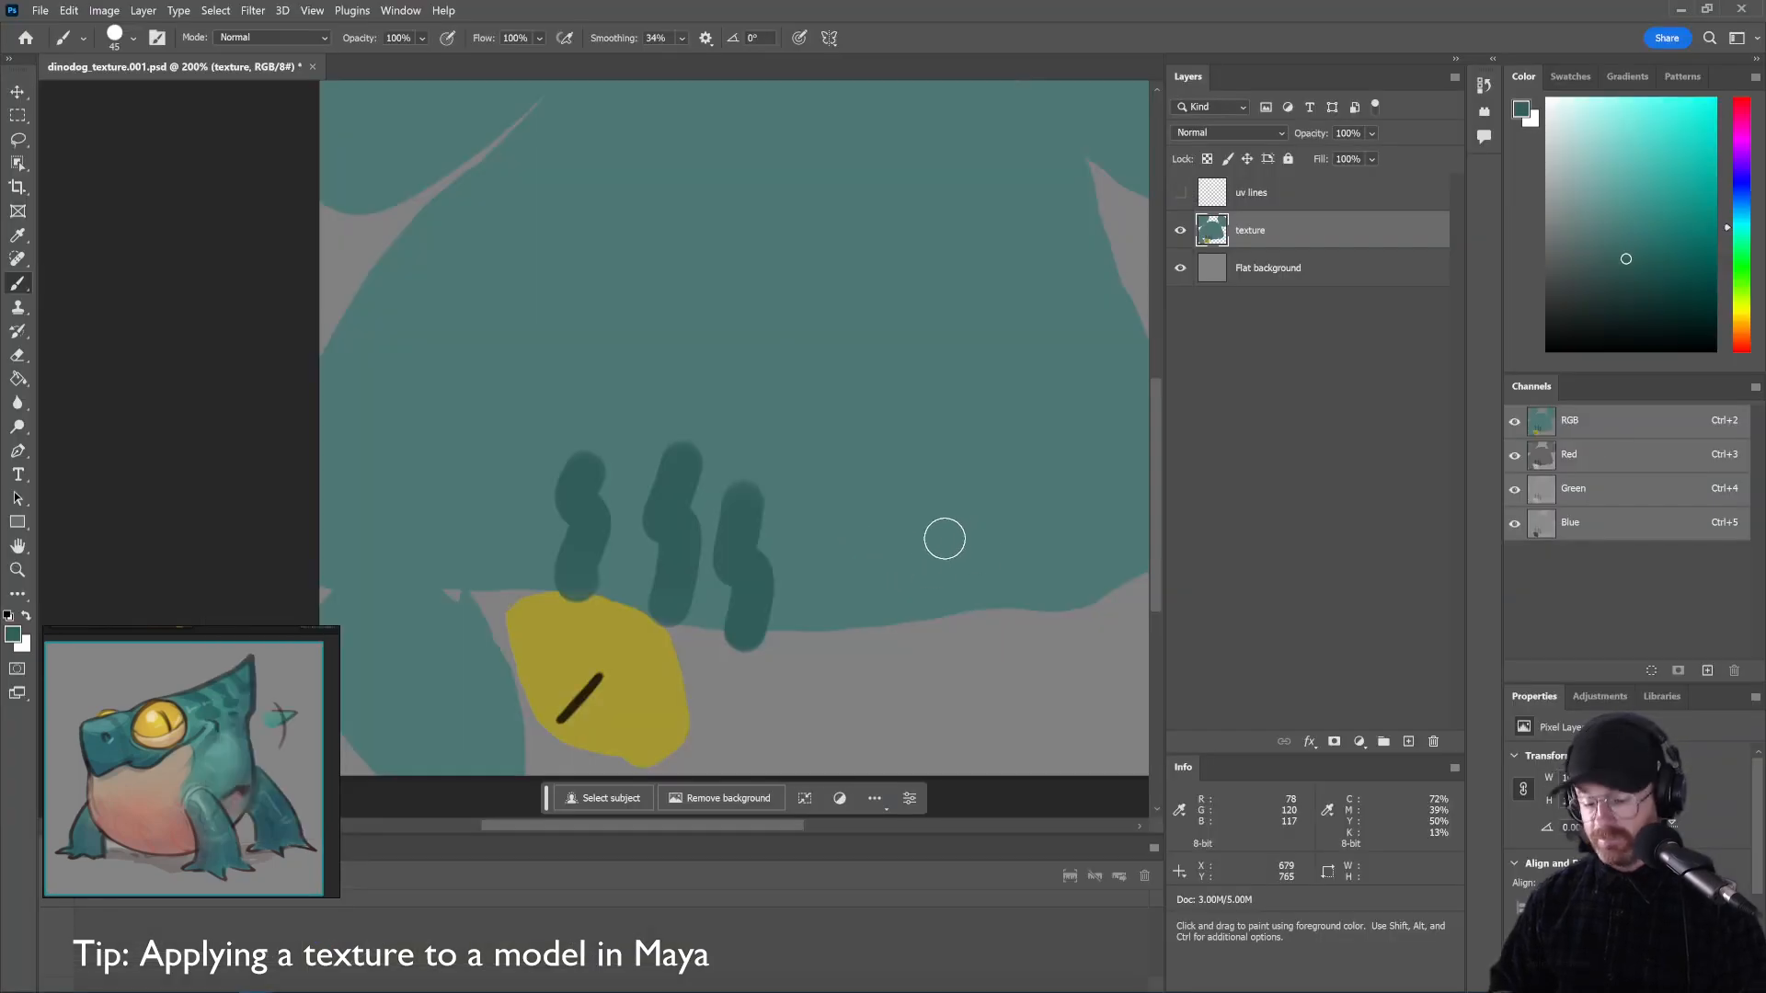
Lasso the curved head band over the UV wireframe, add a second pocket, and create a new layer
{"action": "key", "text": "ctrl+minus"}
{"action": "key", "text": "l"}
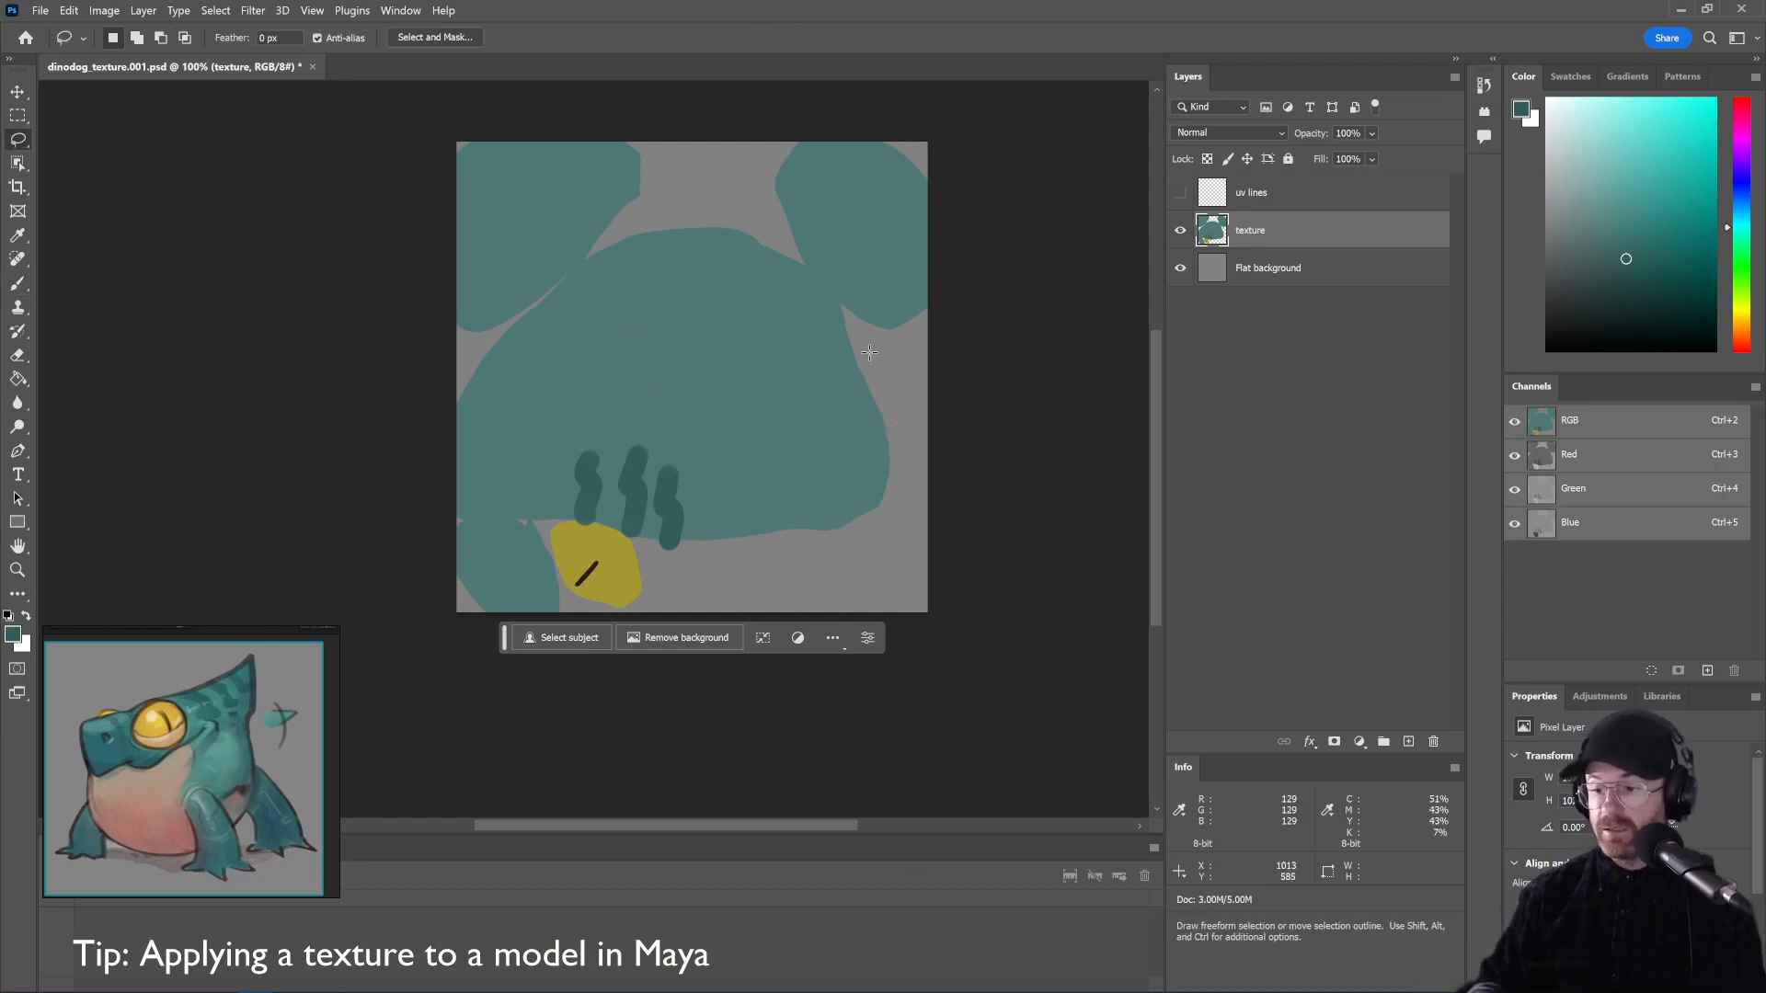
{"action": "left_click", "coordinate": [1179, 193]}
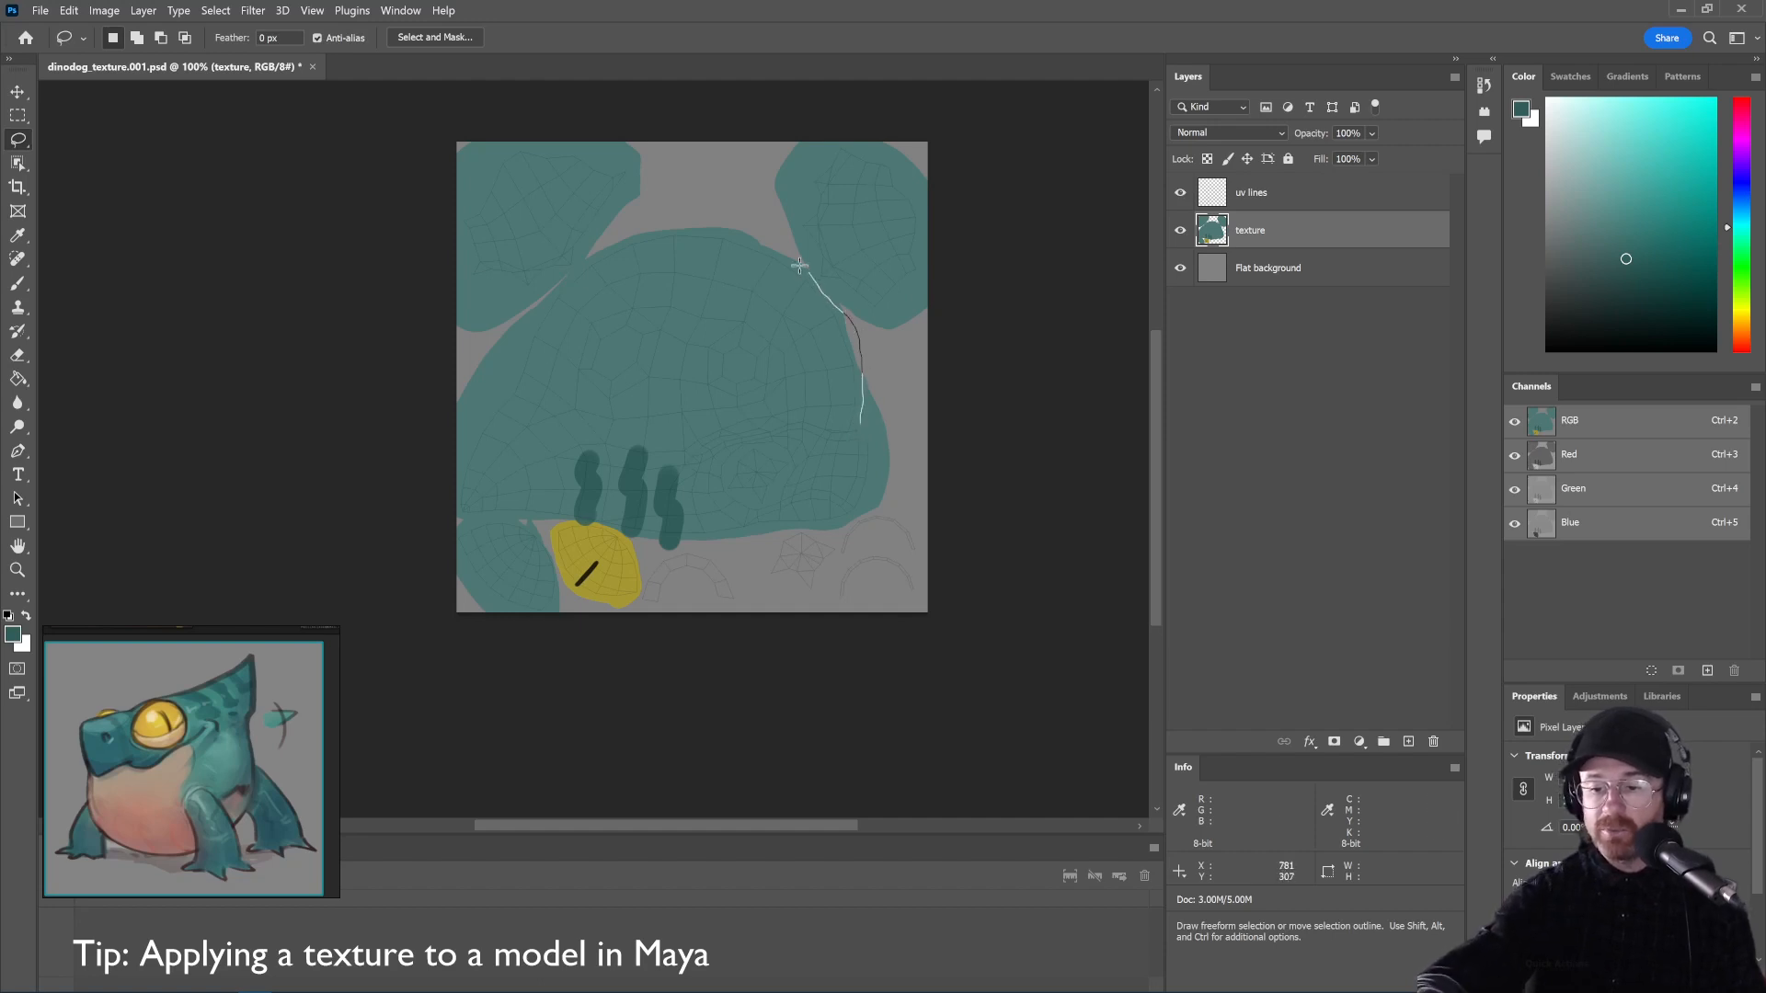
{"action": "mouse_move", "coordinate": [799, 265]}
{"action": "left_mouse_down"}
{"action": "mouse_move", "coordinate": [739, 225]}
{"action": "mouse_move", "coordinate": [655, 229]}
{"action": "left_mouse_up"}
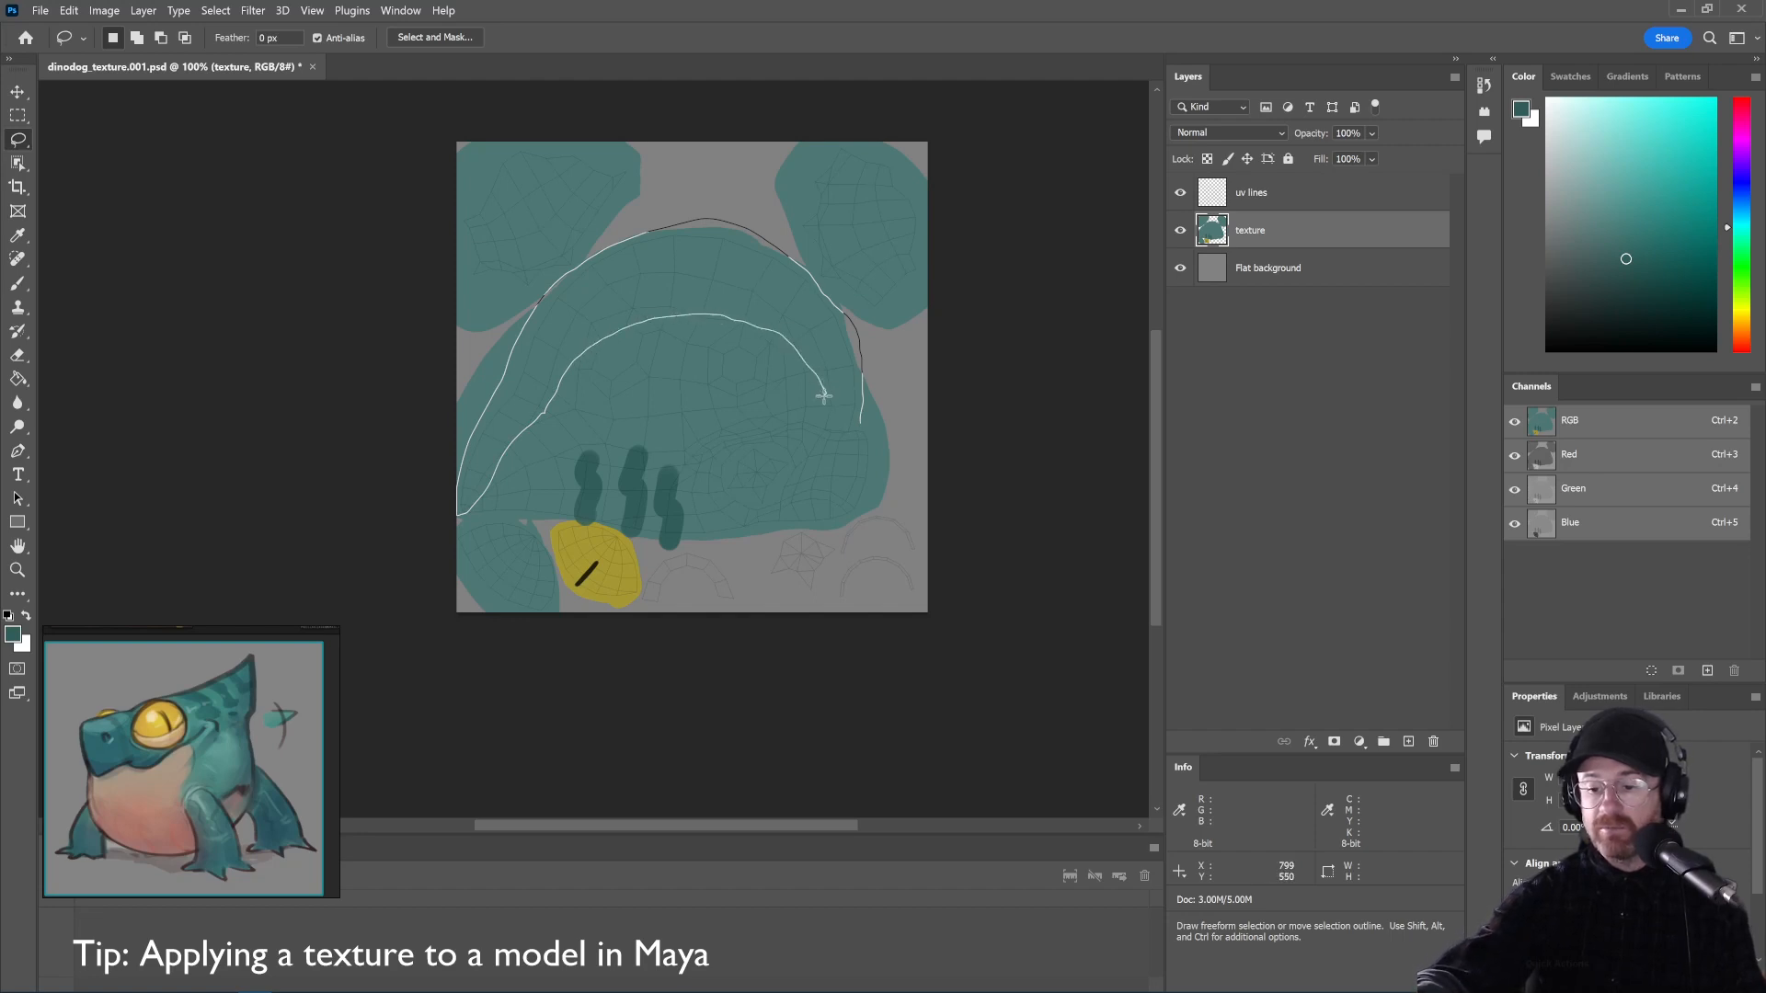
{"action": "mouse_move", "coordinate": [823, 396]}
{"action": "left_mouse_down"}
{"action": "mouse_move", "coordinate": [789, 436]}
{"action": "mouse_move", "coordinate": [880, 459]}
{"action": "mouse_move", "coordinate": [861, 405]}
{"action": "left_mouse_up"}
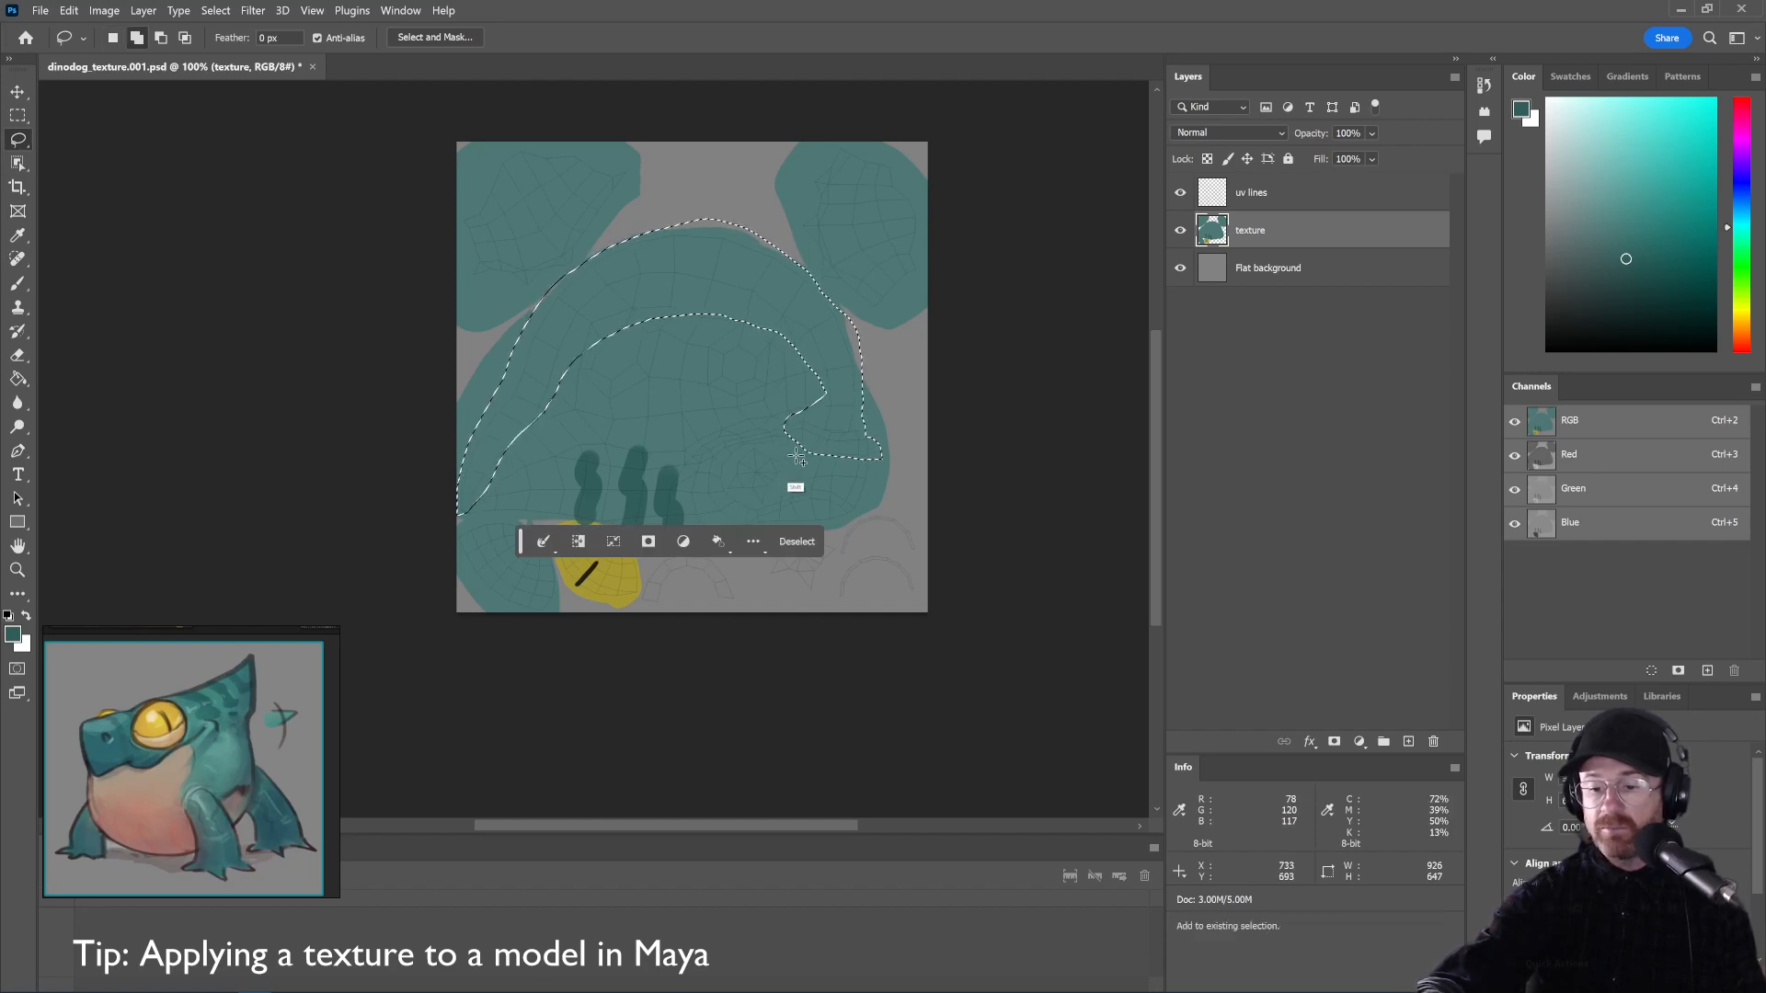
{"action": "mouse_move", "coordinate": [792, 452]}
{"action": "left_mouse_down"}
{"action": "mouse_move", "coordinate": [711, 454]}
{"action": "mouse_move", "coordinate": [772, 430]}
{"action": "mouse_move", "coordinate": [793, 452]}
{"action": "mouse_move", "coordinate": [697, 433]}
{"action": "mouse_move", "coordinate": [784, 434]}
{"action": "left_mouse_up"}
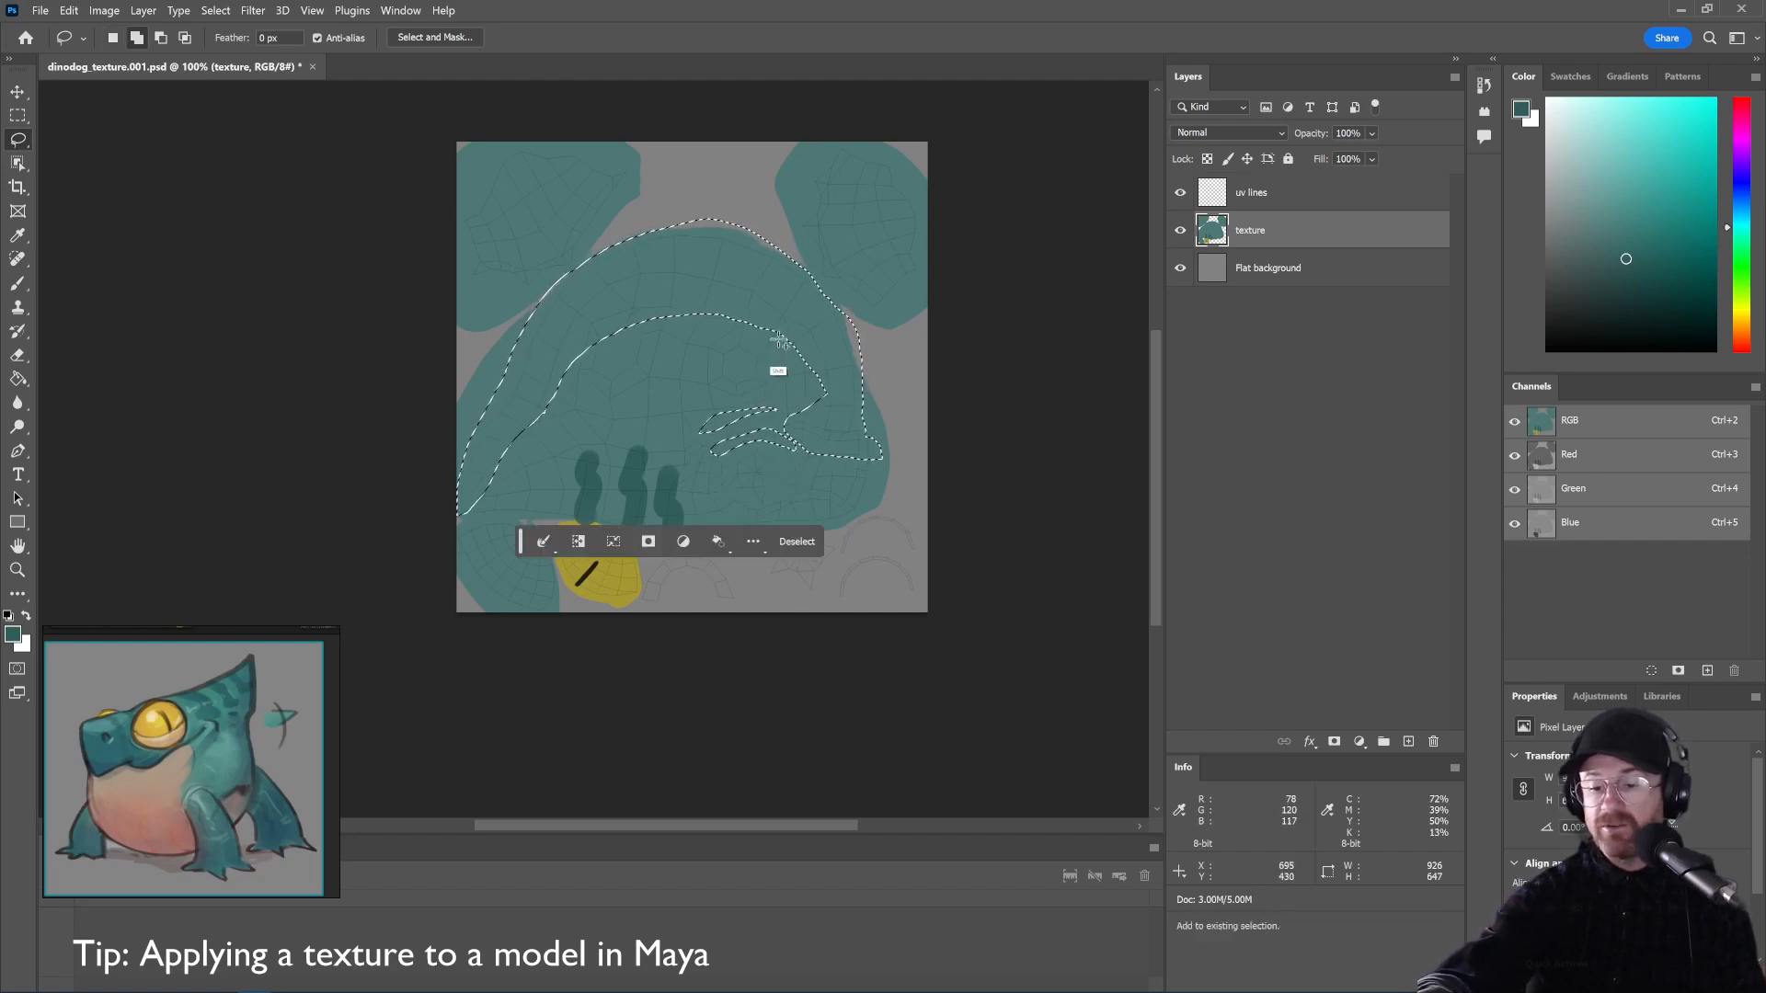
{"action": "mouse_move", "coordinate": [793, 348]}
{"action": "left_mouse_down"}
{"action": "mouse_move", "coordinate": [653, 298]}
{"action": "mouse_move", "coordinate": [801, 334]}
{"action": "mouse_move", "coordinate": [727, 307]}
{"action": "mouse_move", "coordinate": [785, 311]}
{"action": "mouse_move", "coordinate": [731, 336]}
{"action": "left_mouse_up"}
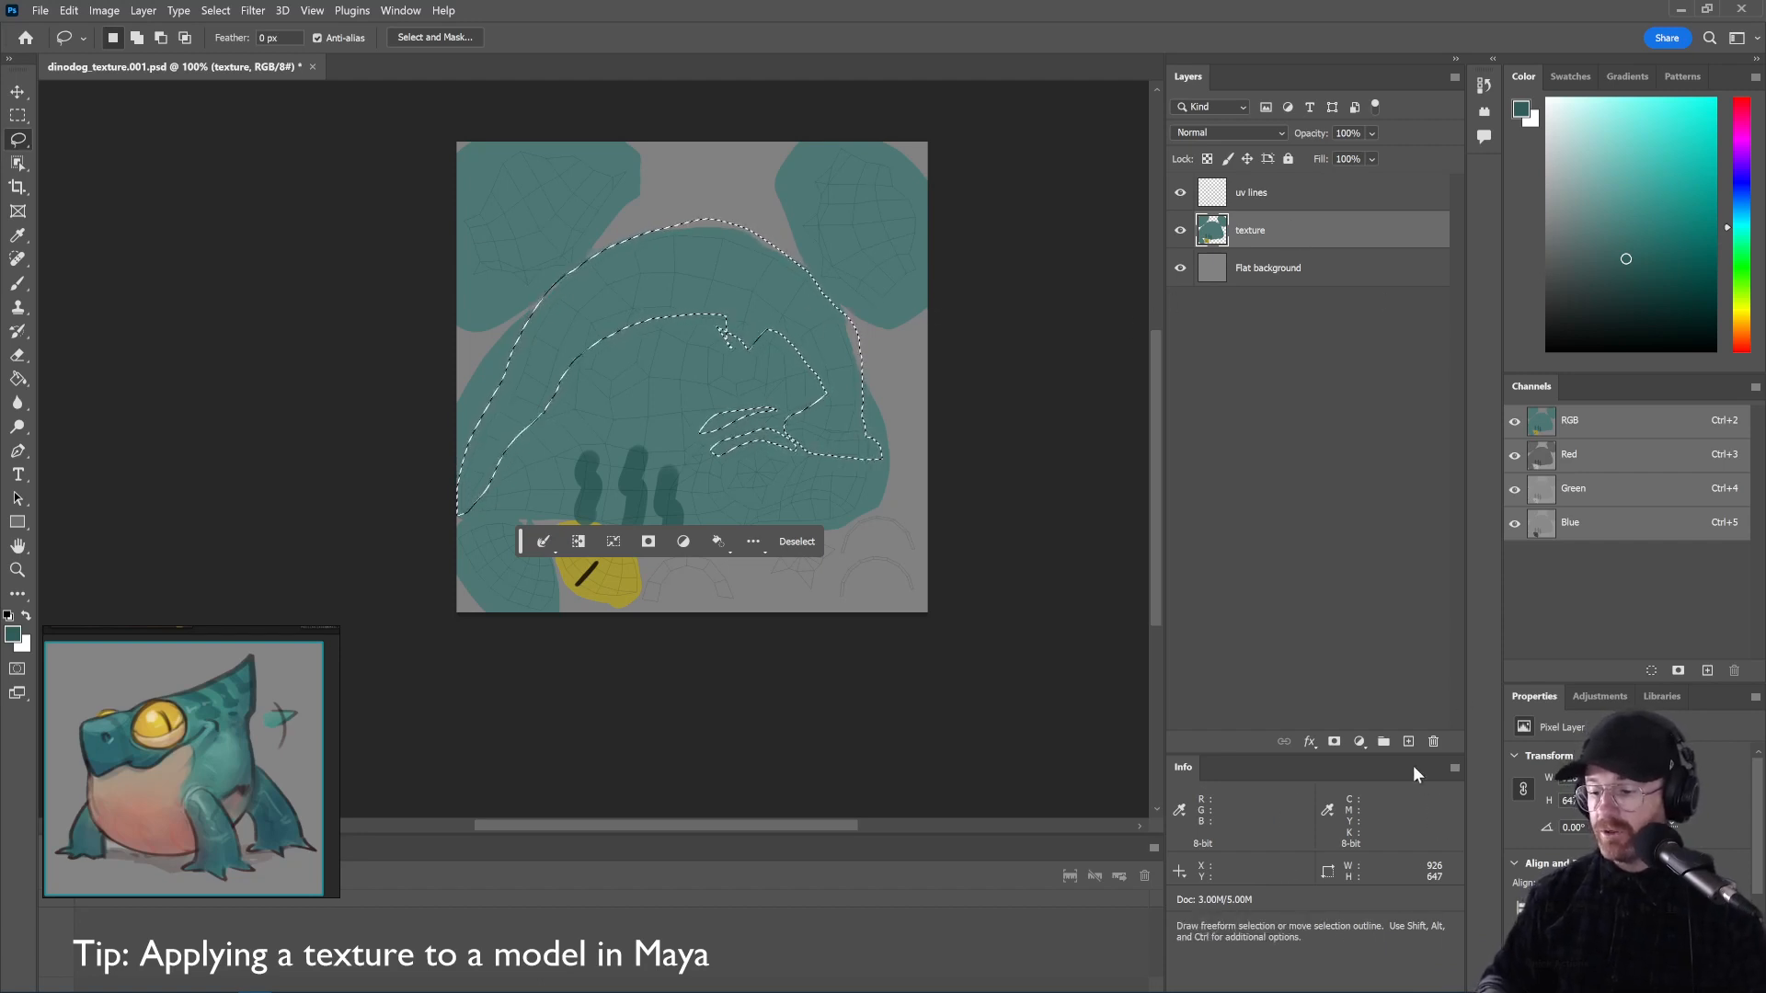
{"action": "left_click", "coordinate": [1410, 741]}
Set the new layer to Multiply, fill the selection with a near-white colour, and deselect
{"action": "left_click", "coordinate": [1207, 130]}
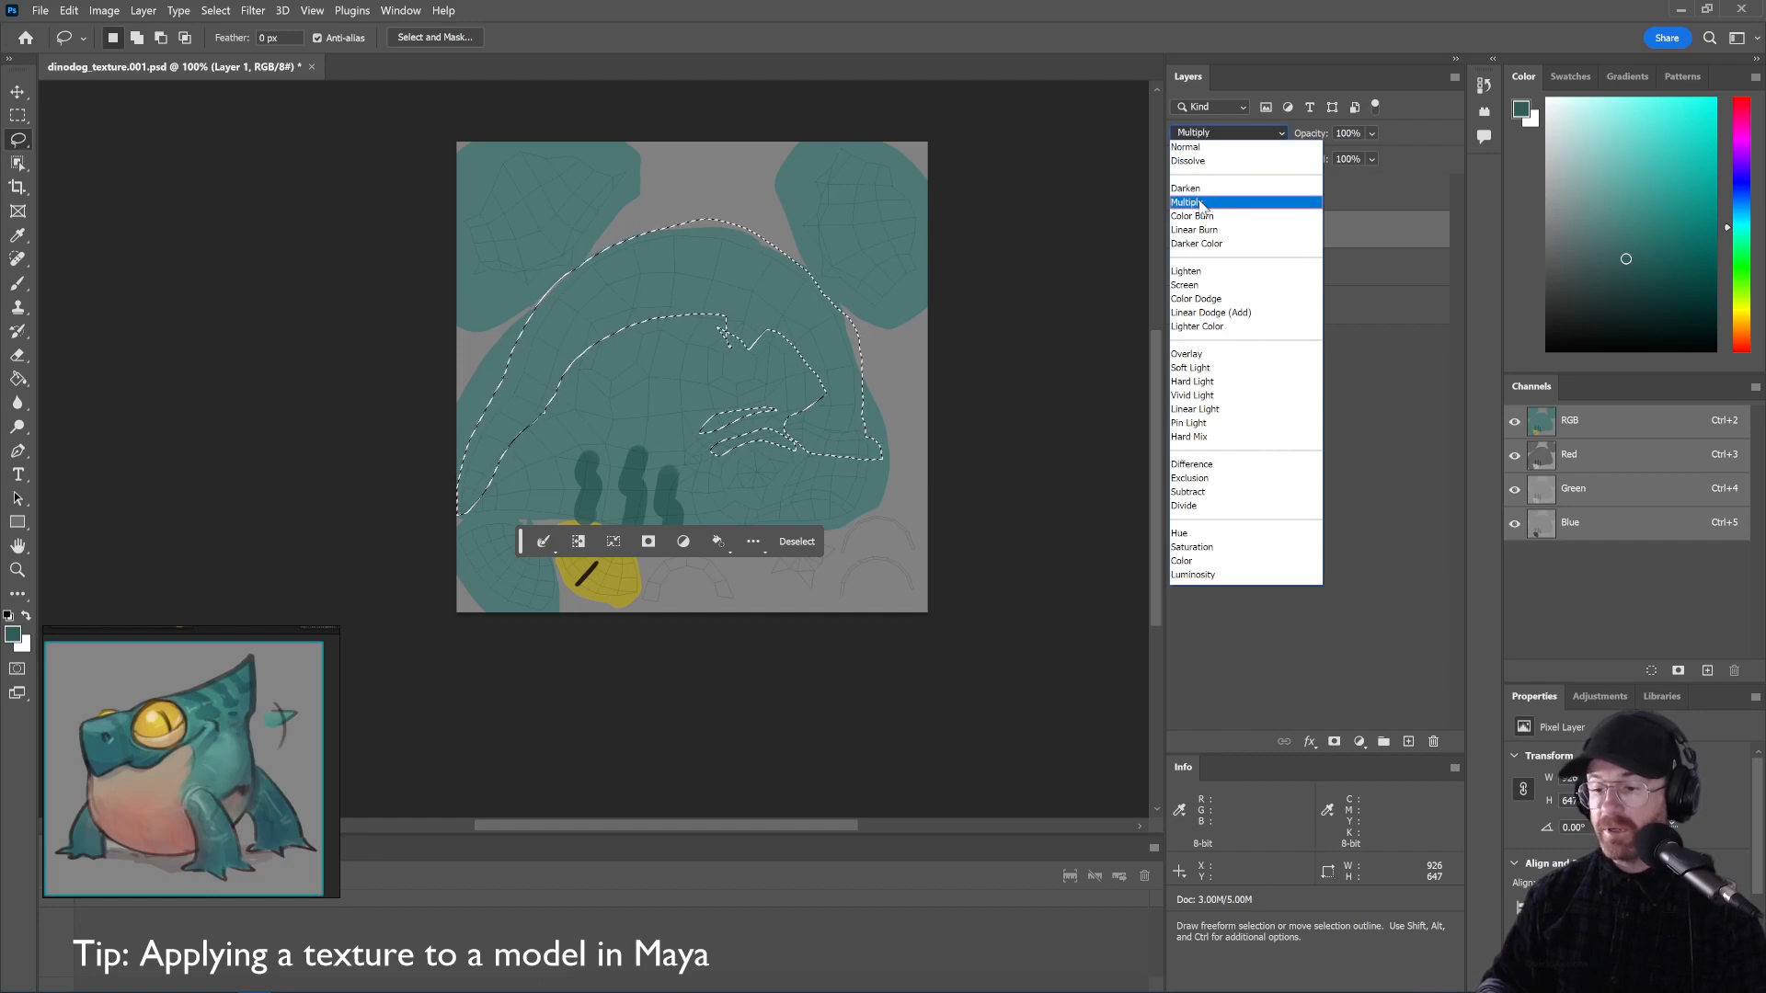
{"action": "left_click", "coordinate": [1201, 204]}
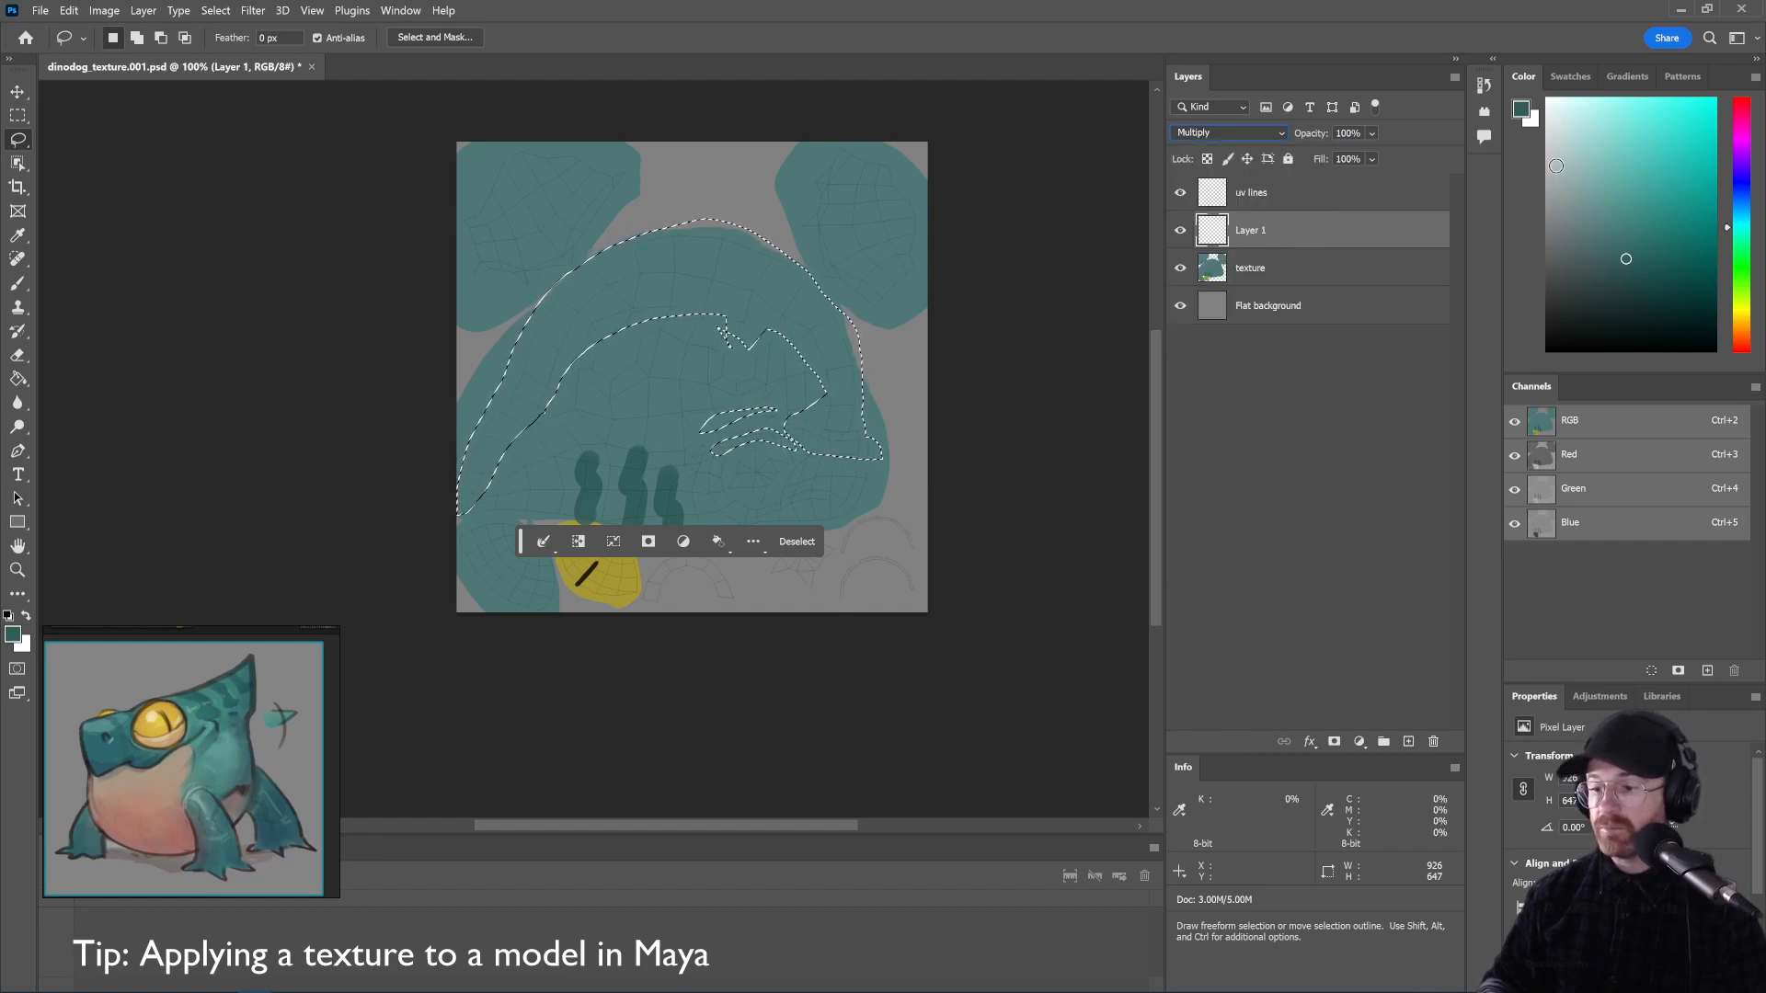
{"action": "left_click", "coordinate": [1539, 144]}
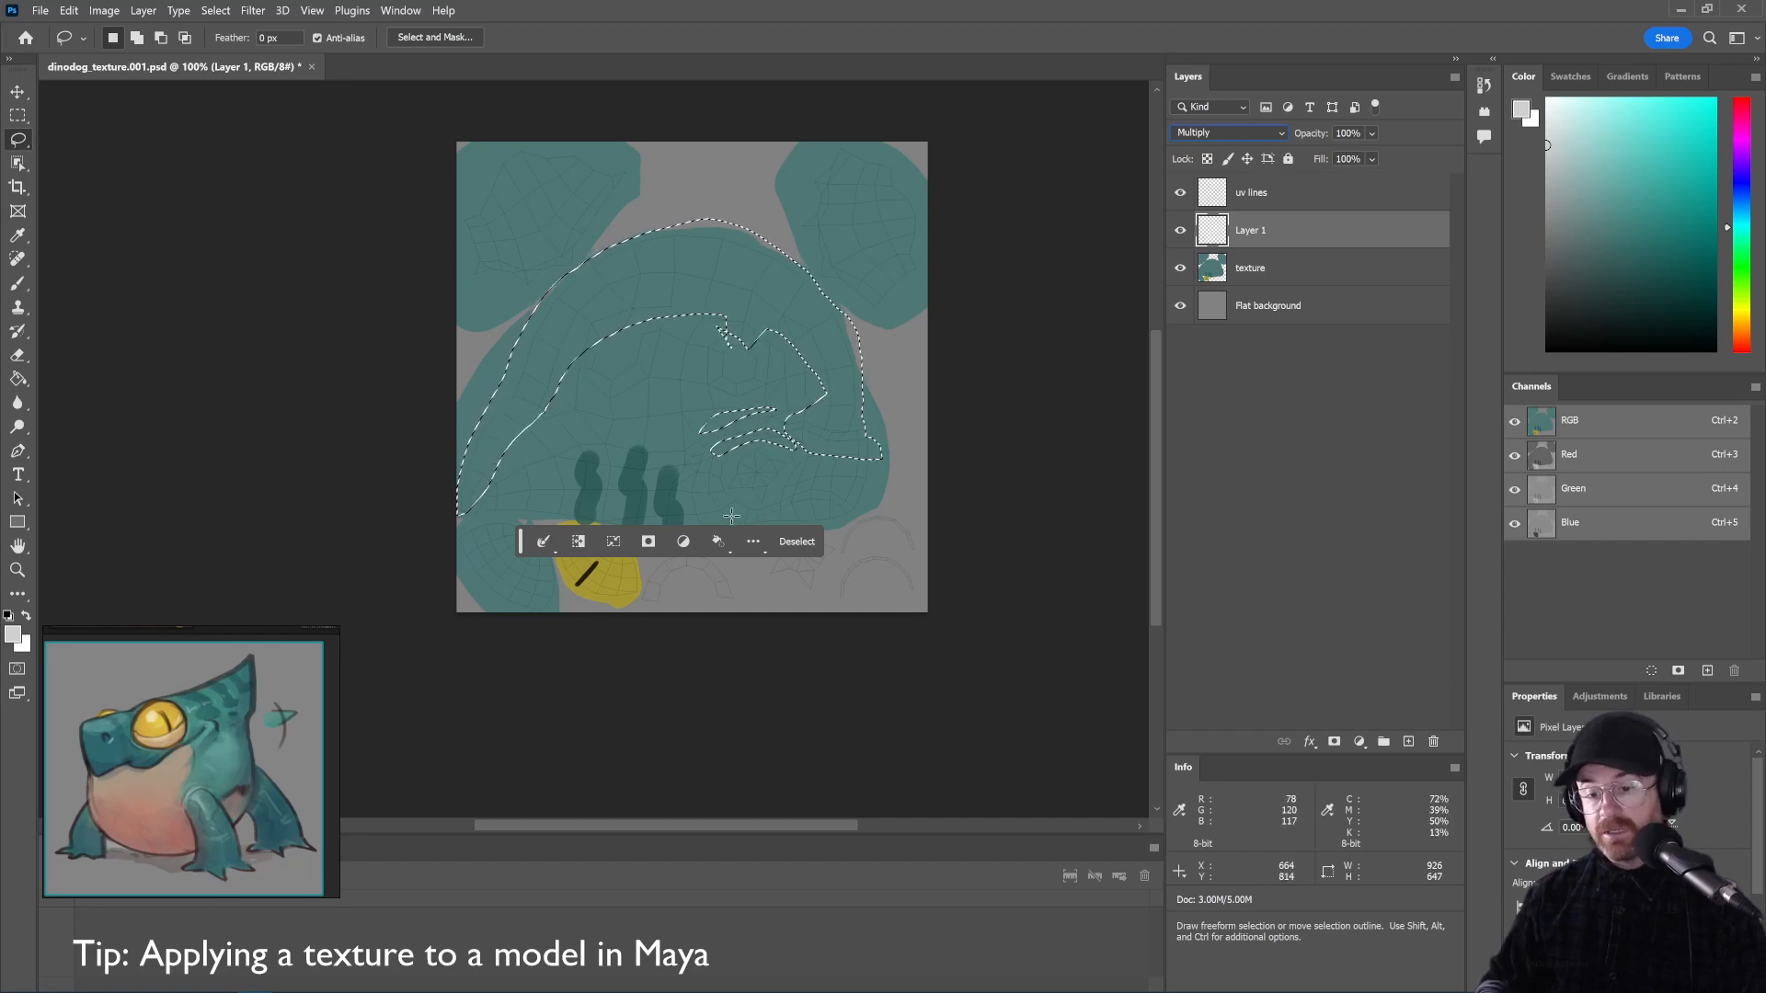
{"action": "left_click", "coordinate": [718, 542]}
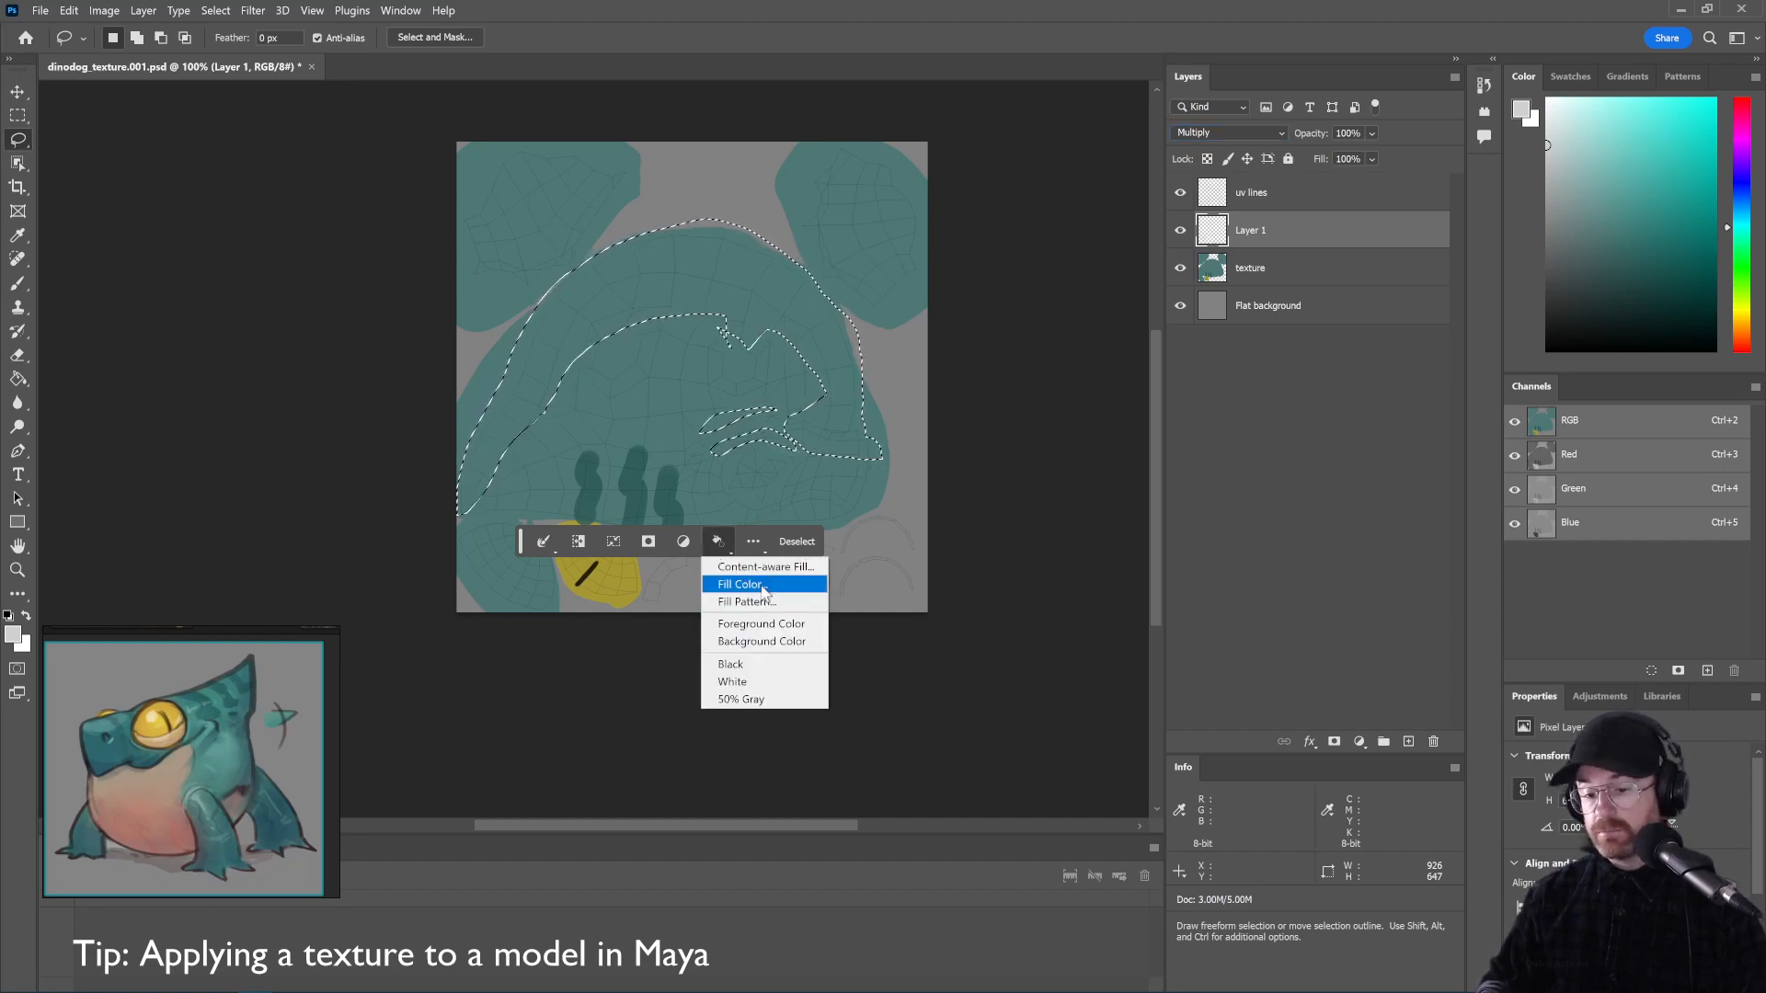
{"action": "left_click", "coordinate": [767, 623]}
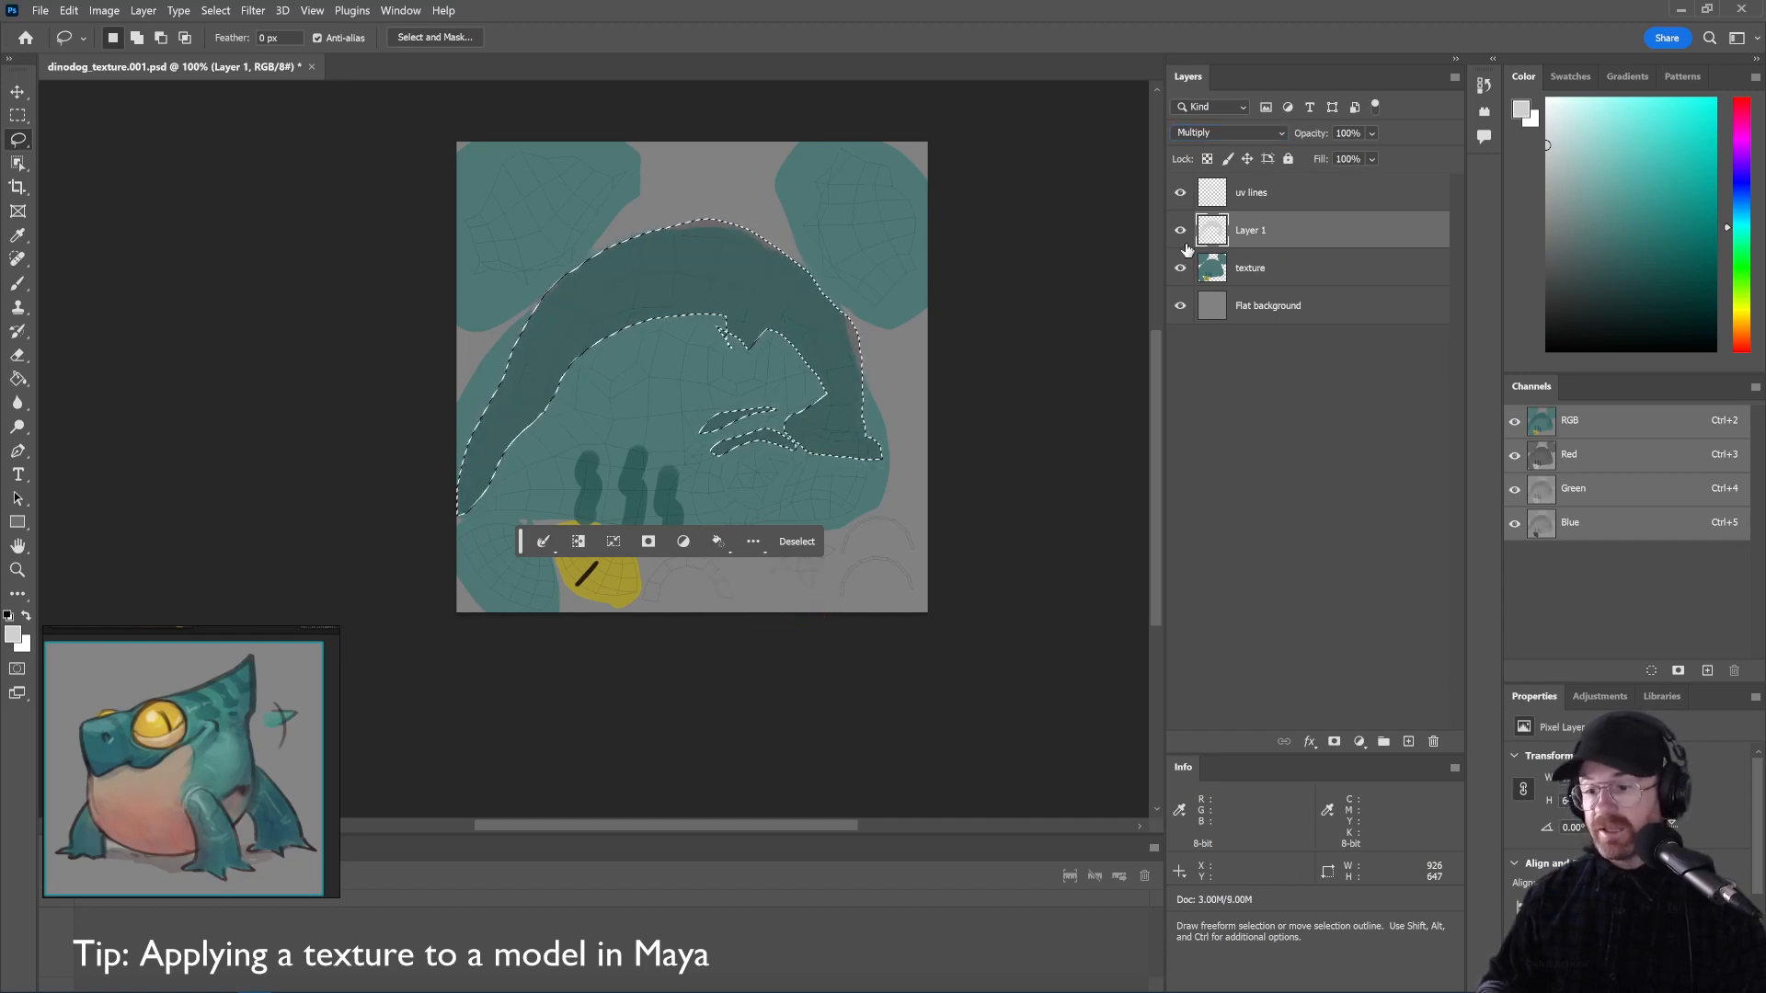
{"action": "key", "text": "ctrl+d"}
Compare the Normal and Screen blend modes, settle on Multiply, and rename the layer to shadows
{"action": "left_click", "coordinate": [1220, 131]}
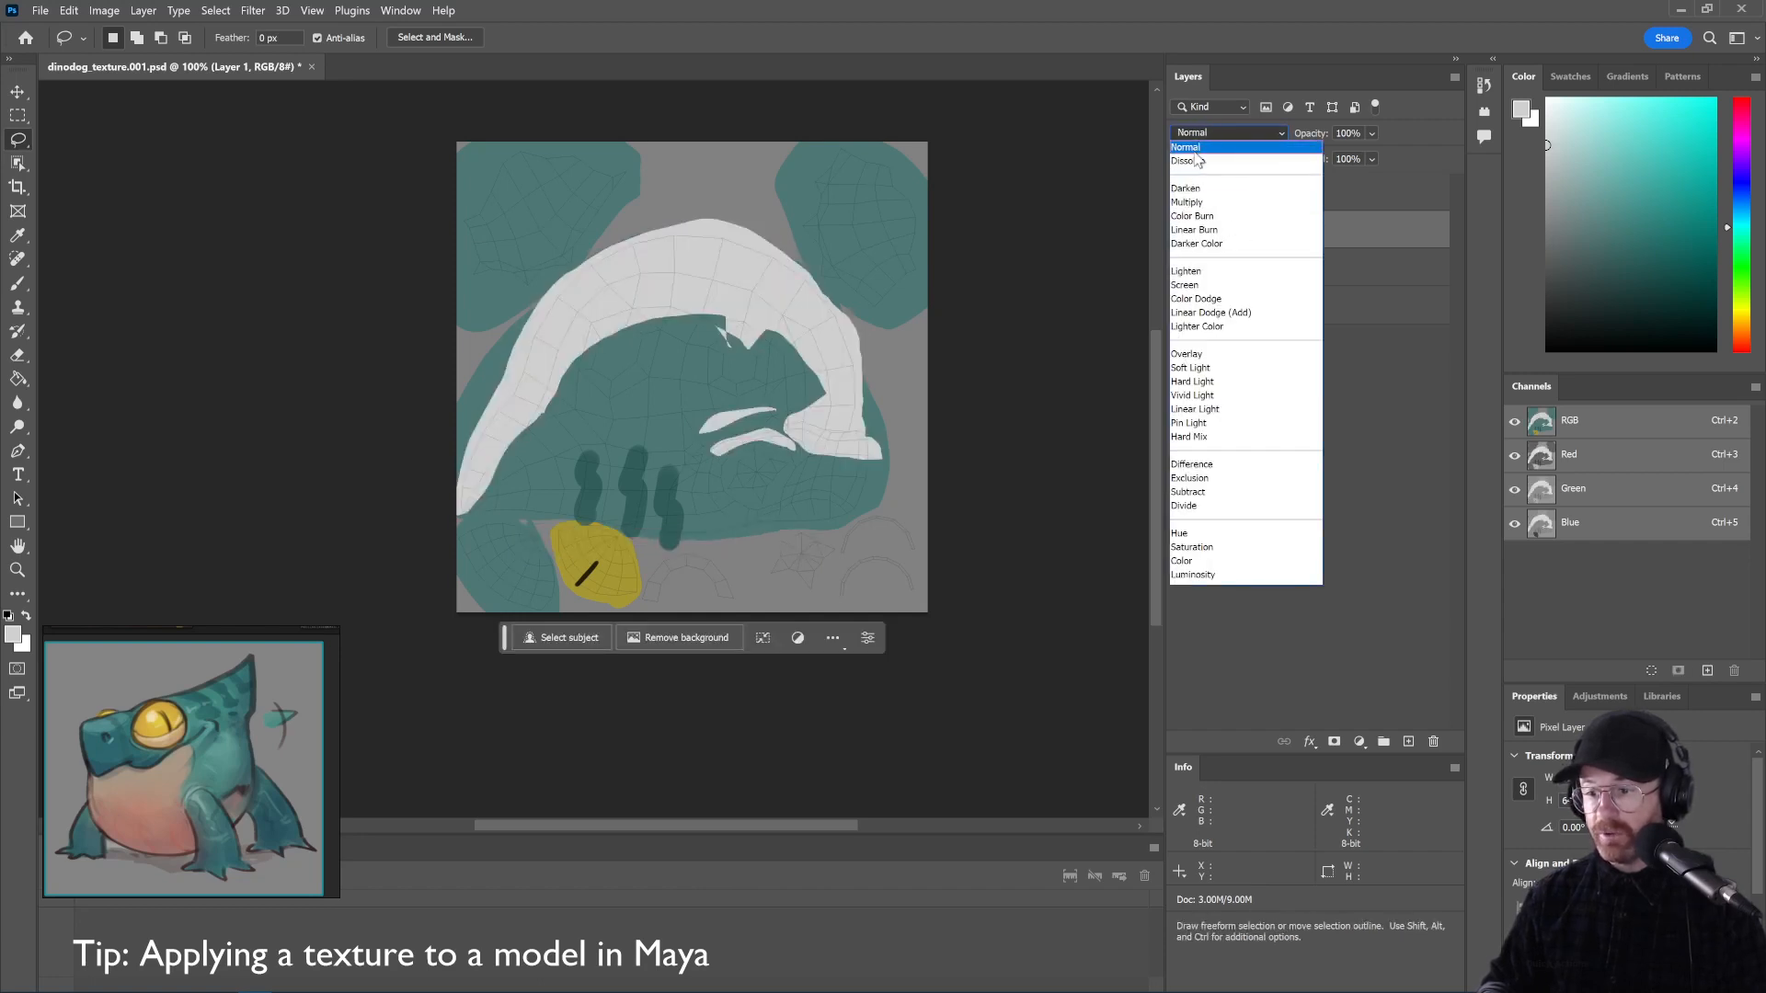
{"action": "left_click", "coordinate": [1195, 155]}
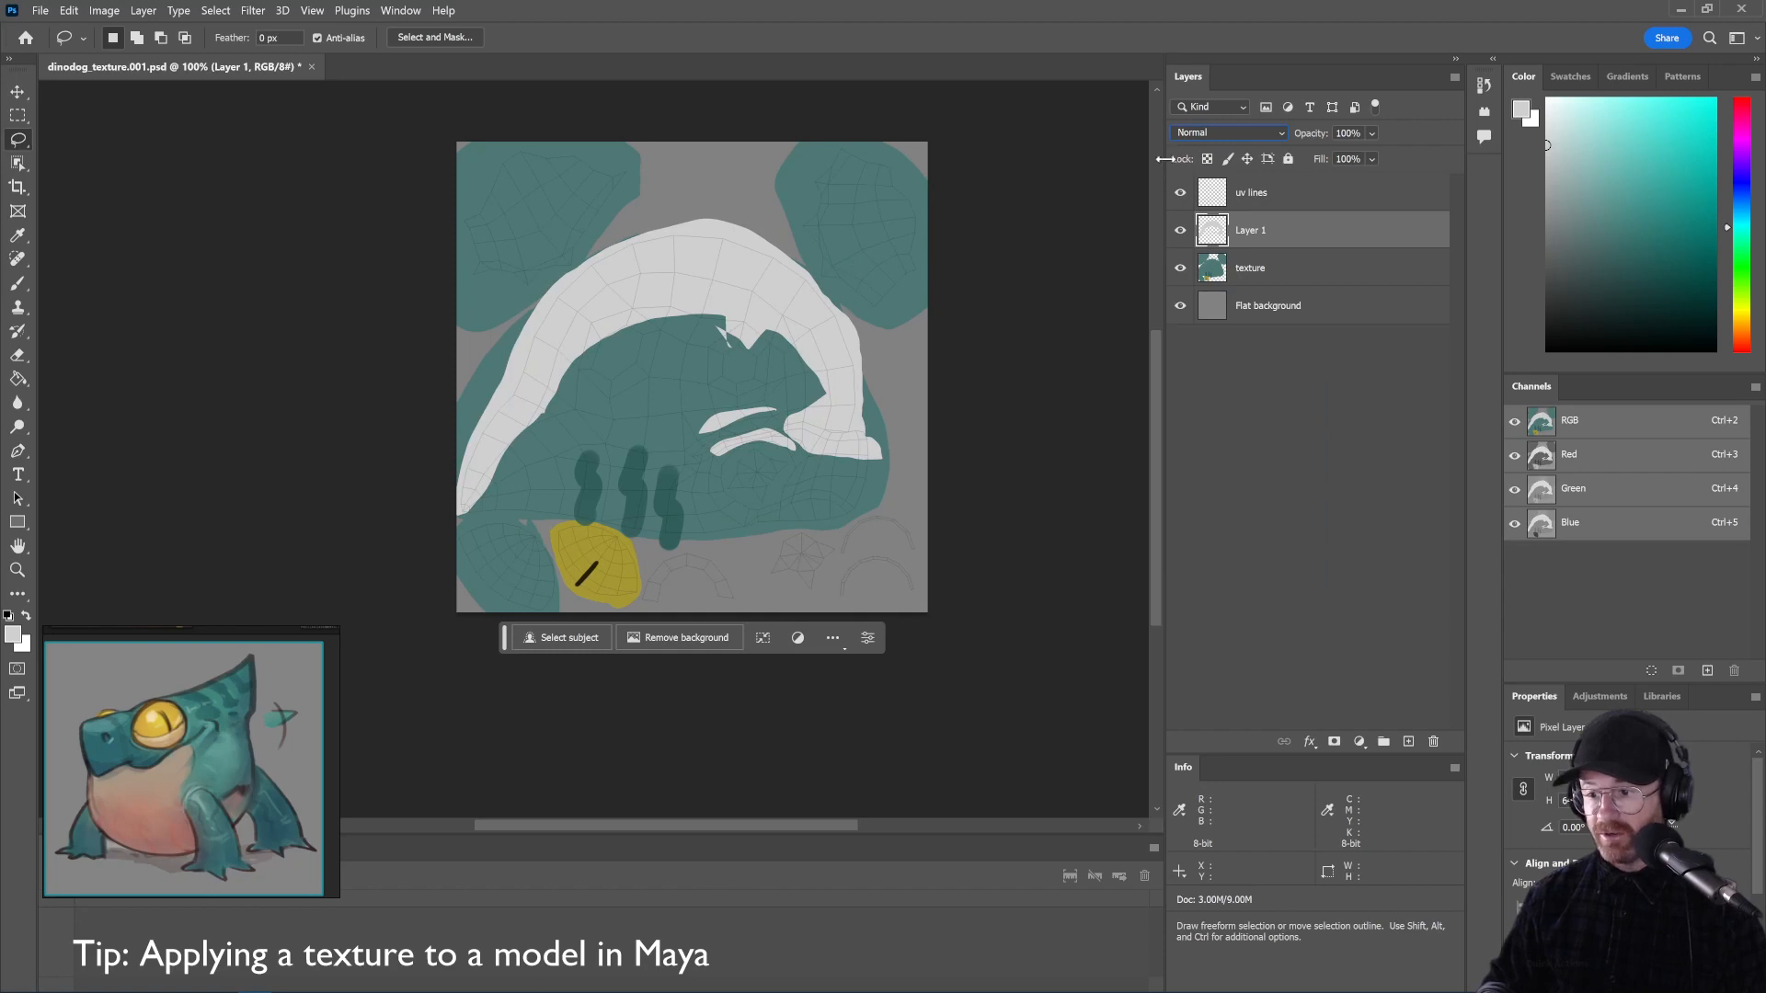
{"action": "left_click", "coordinate": [1200, 135]}
{"action": "left_click", "coordinate": [1207, 203]}
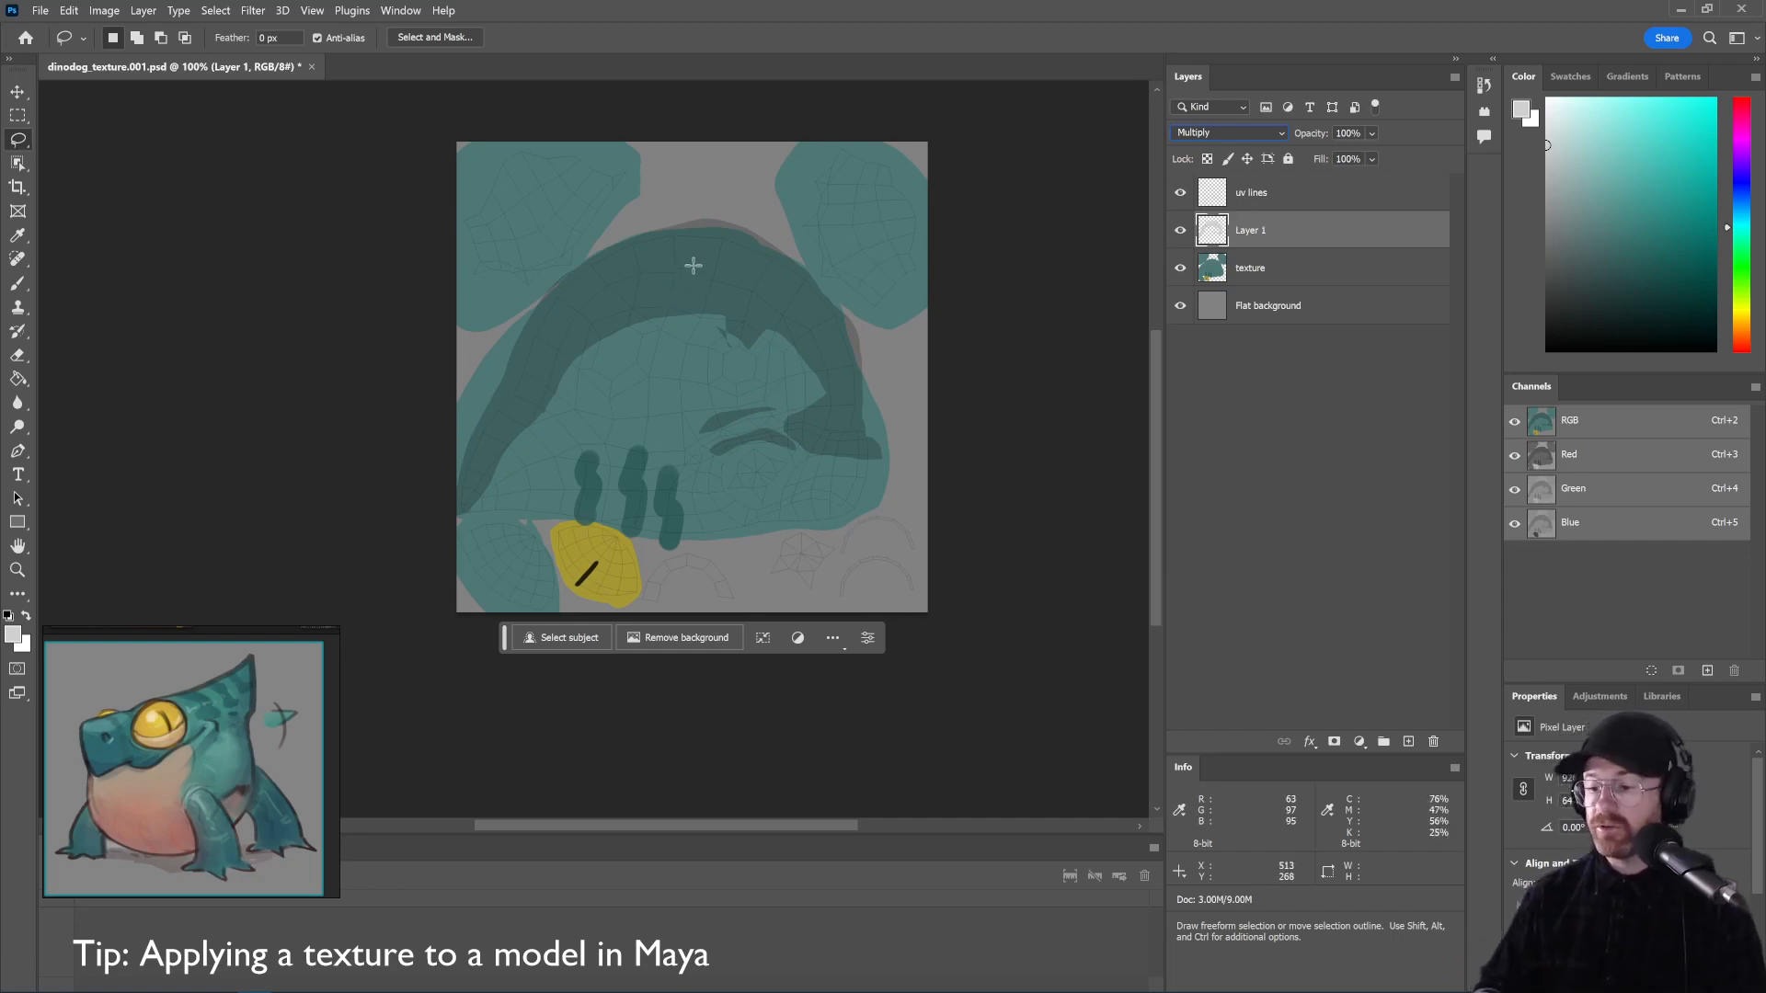
{"action": "left_click", "coordinate": [1208, 134]}
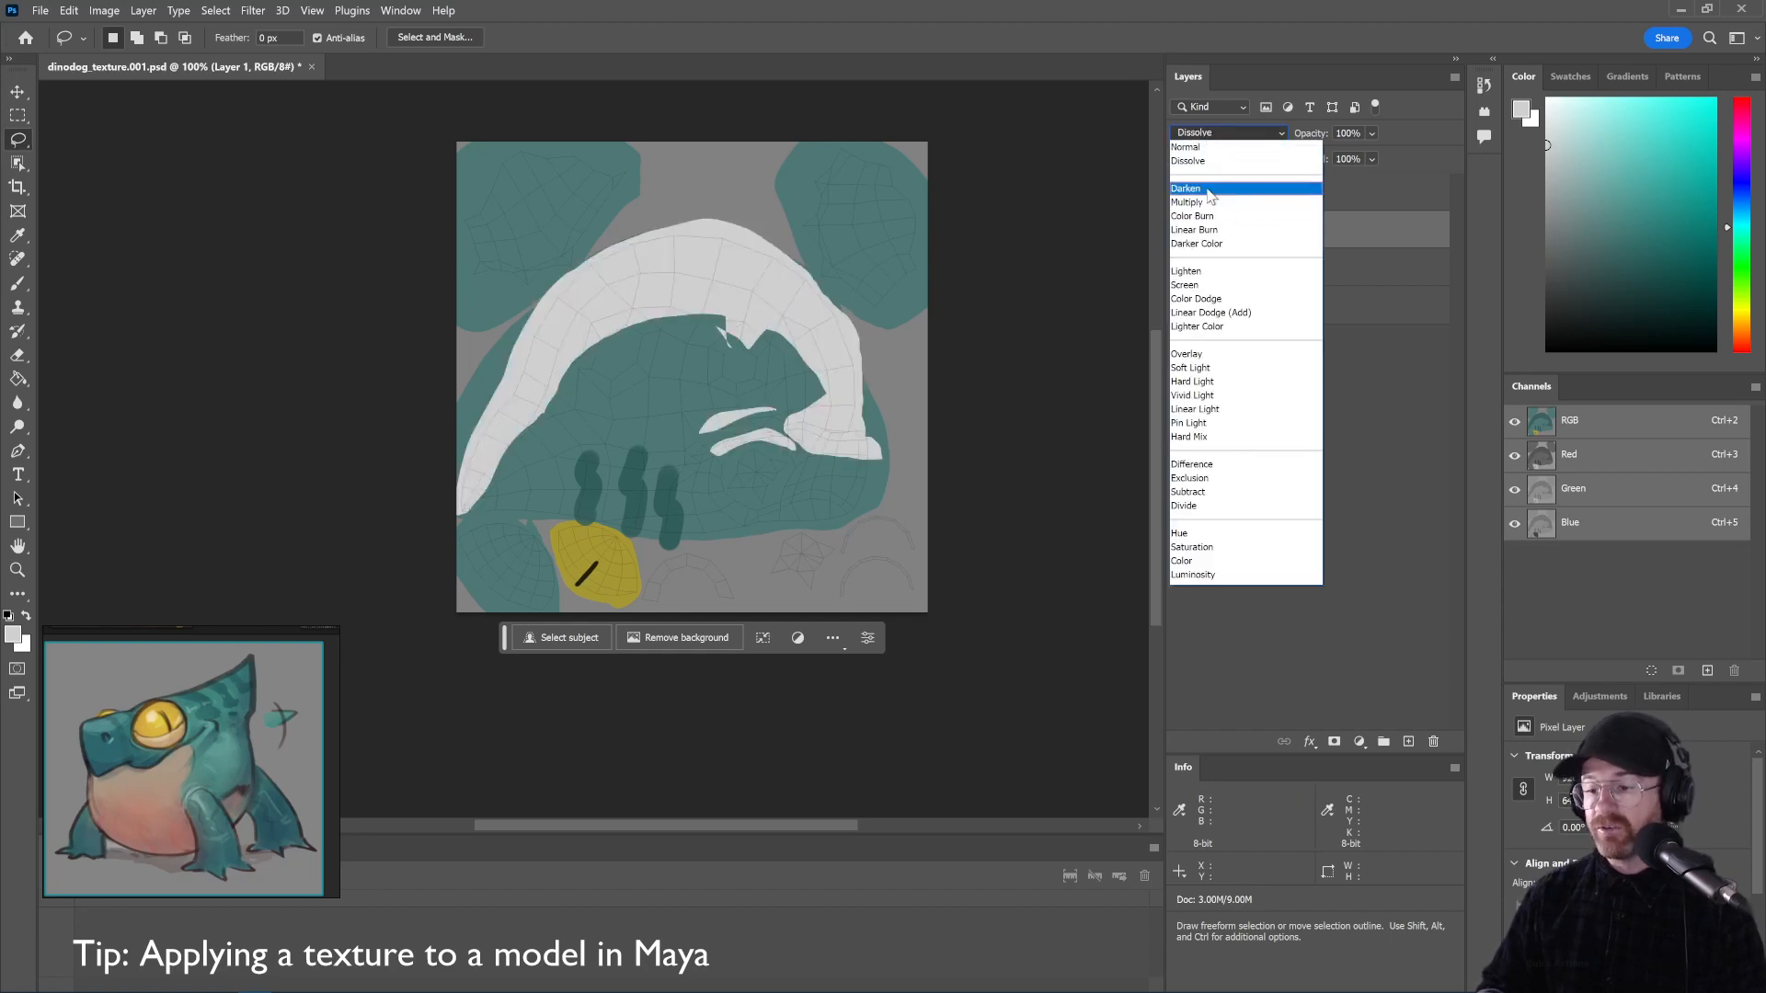
{"action": "left_click", "coordinate": [1204, 261]}
{"action": "left_click", "coordinate": [1228, 133]}
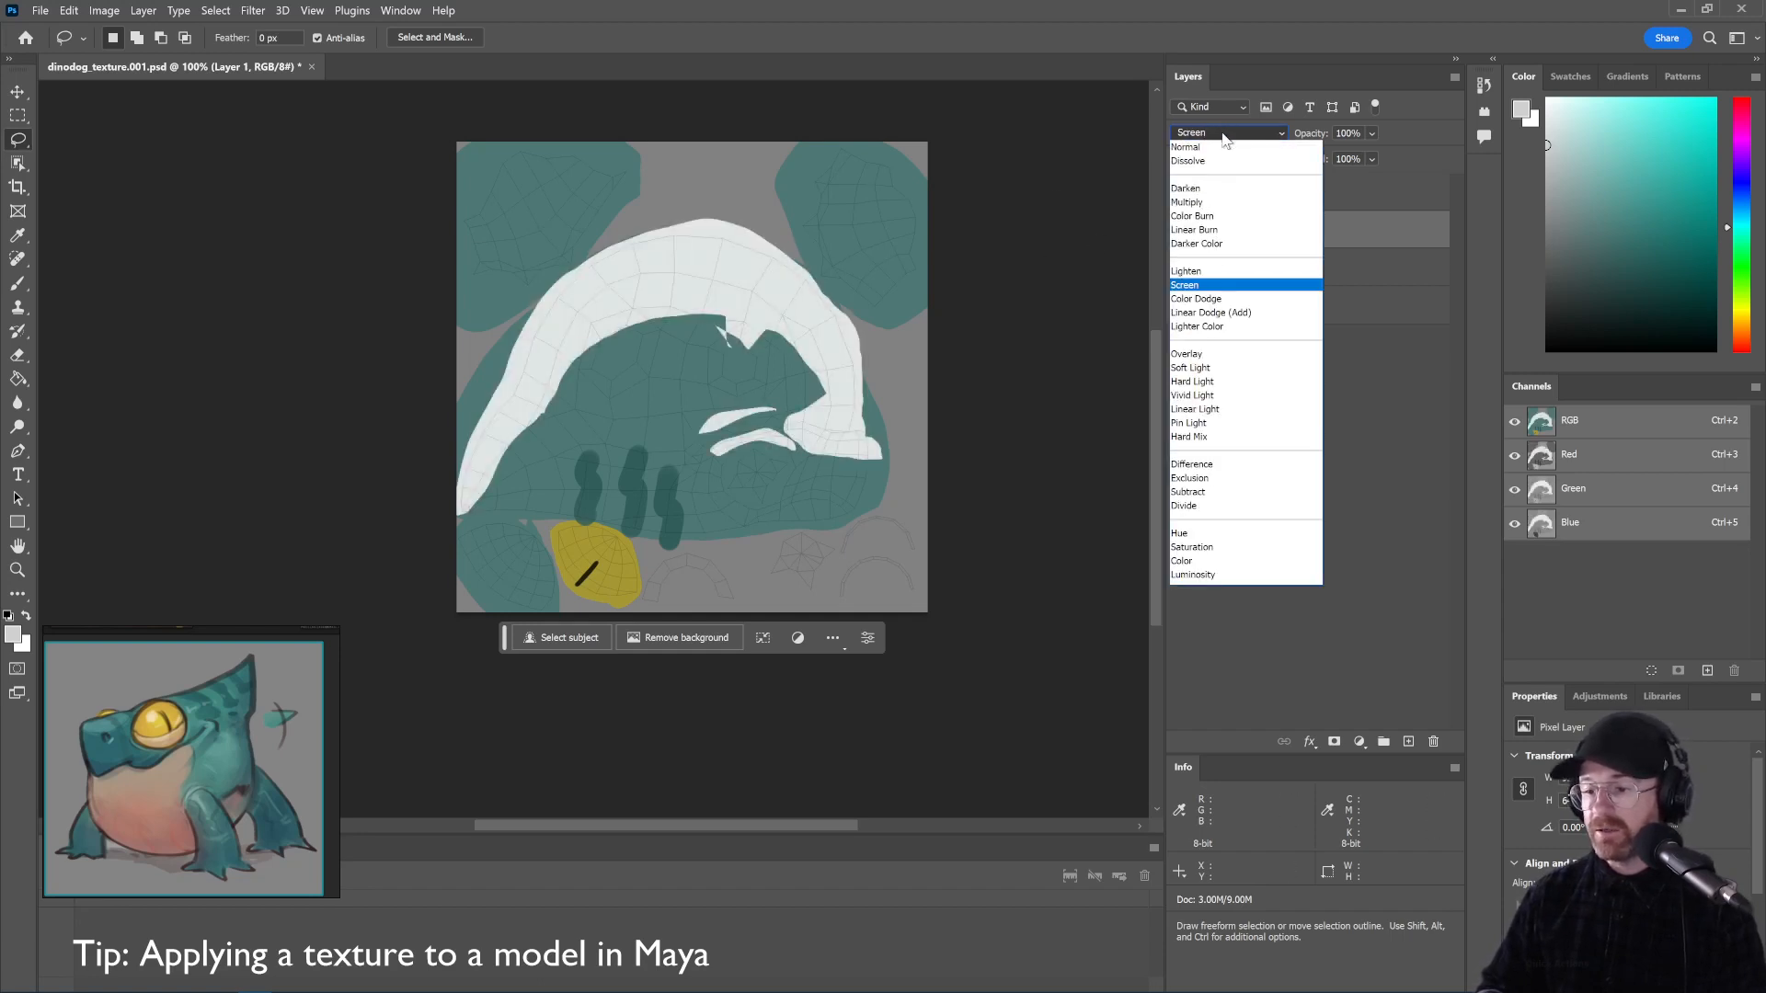
{"action": "left_click", "coordinate": [1193, 184]}
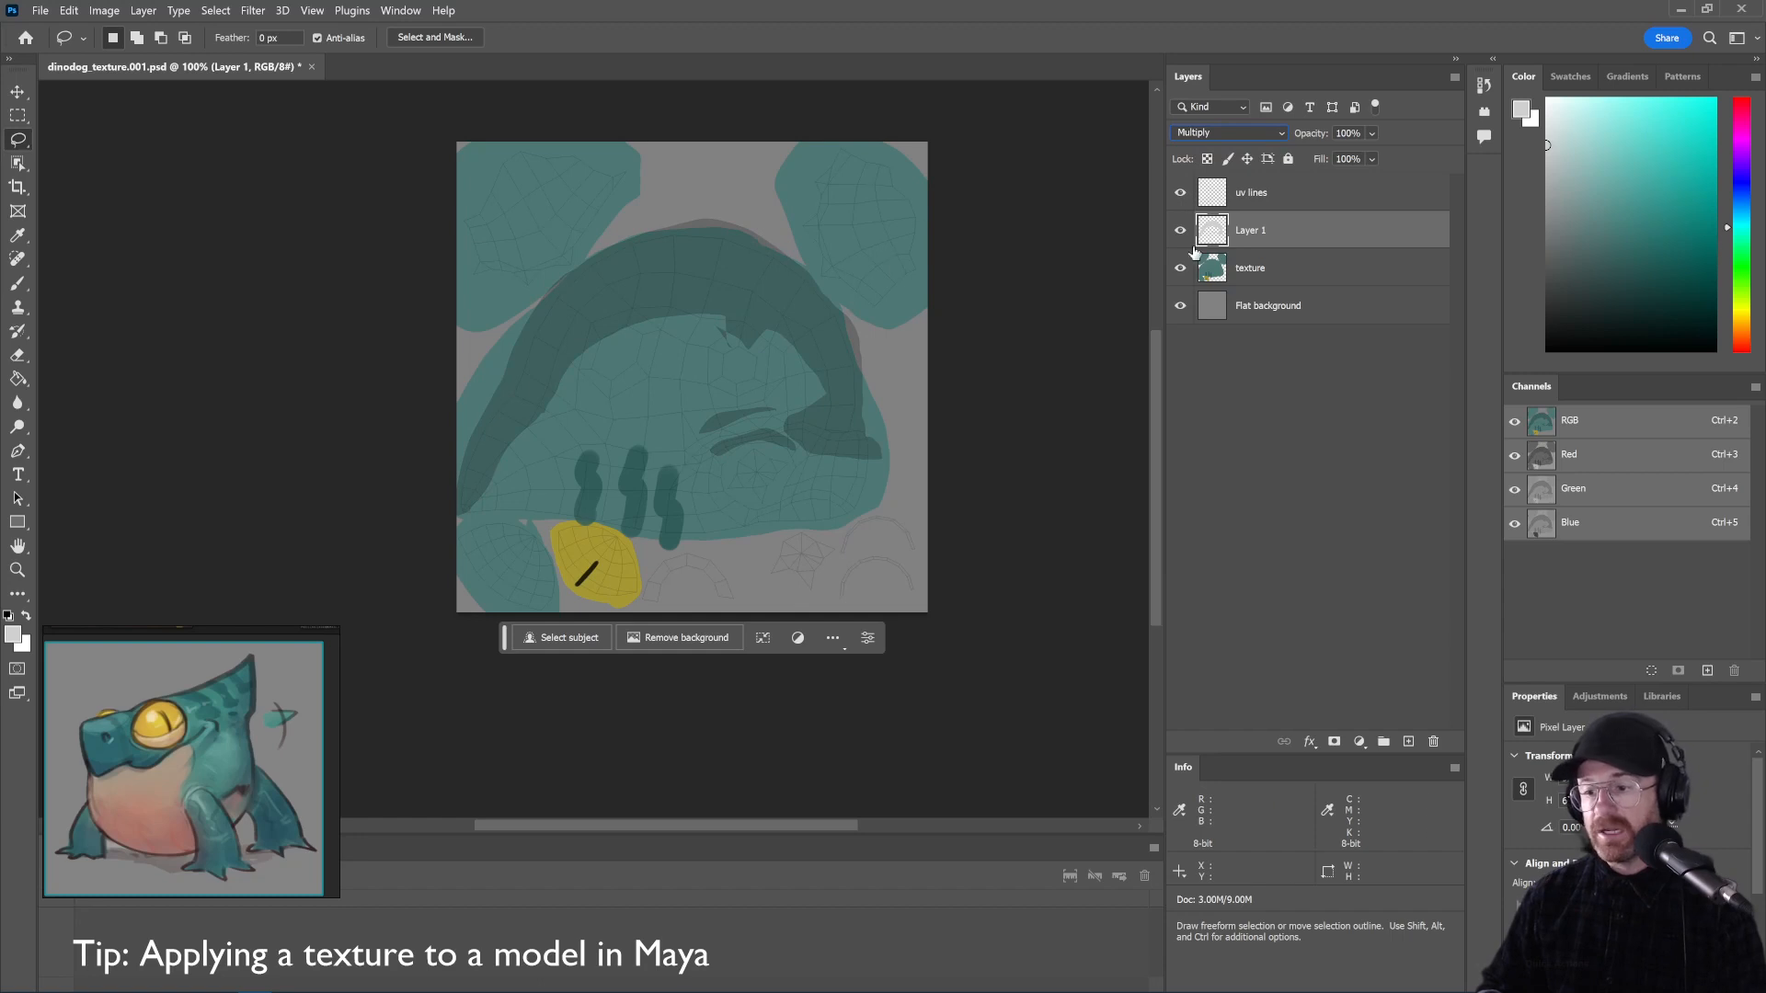
{"action": "double_click", "coordinate": [1250, 231]}
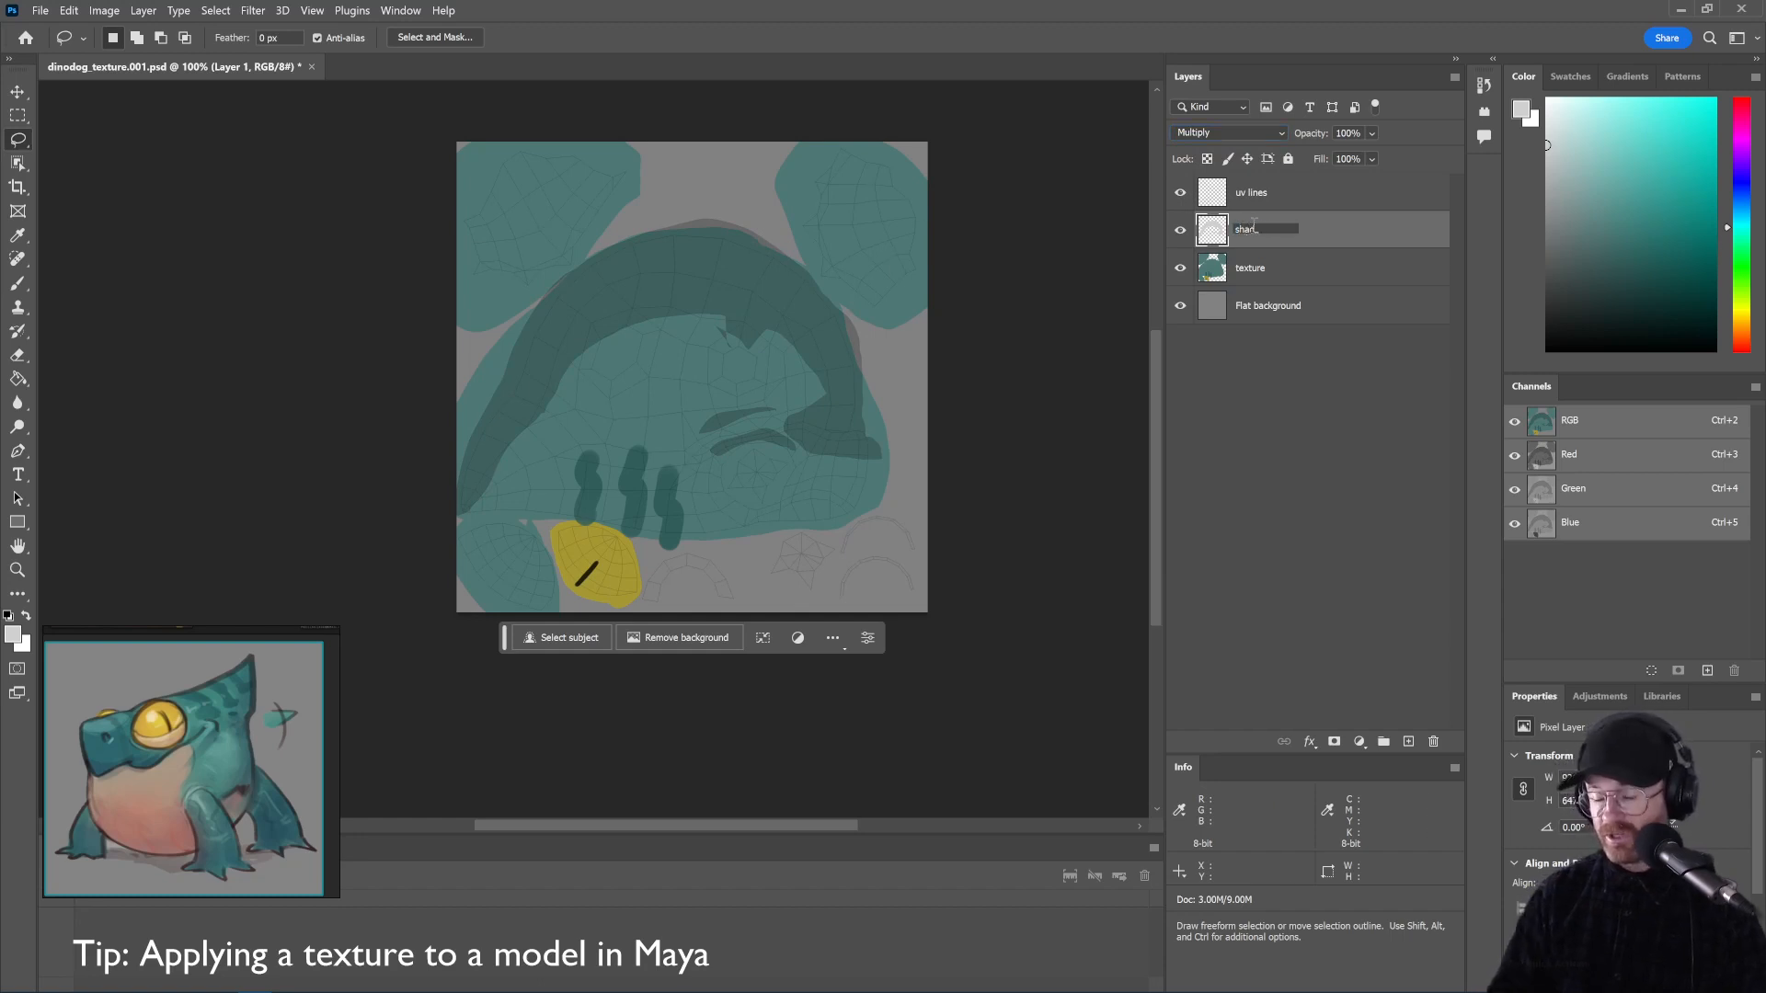
{"action": "key", "text": "Return"}
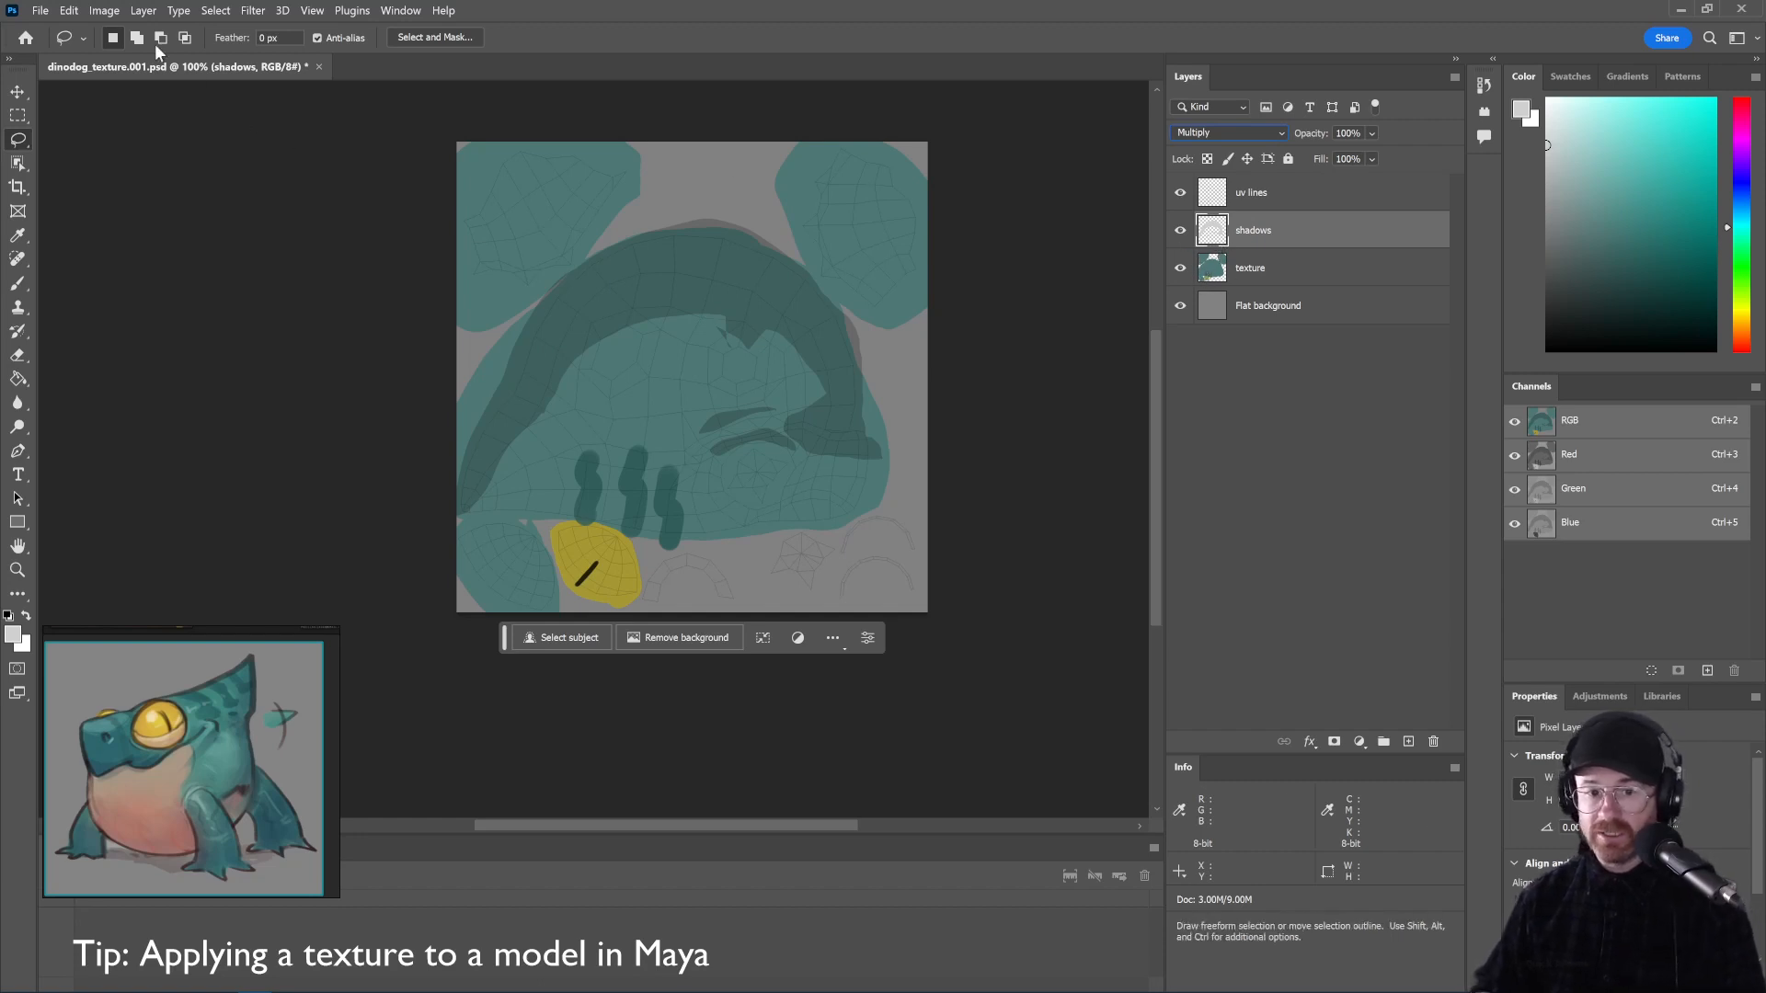
Colorize the shadows layer with Hue/Saturation: Hue 37, Saturation 13, Lightness +5
{"action": "left_click", "coordinate": [105, 11]}
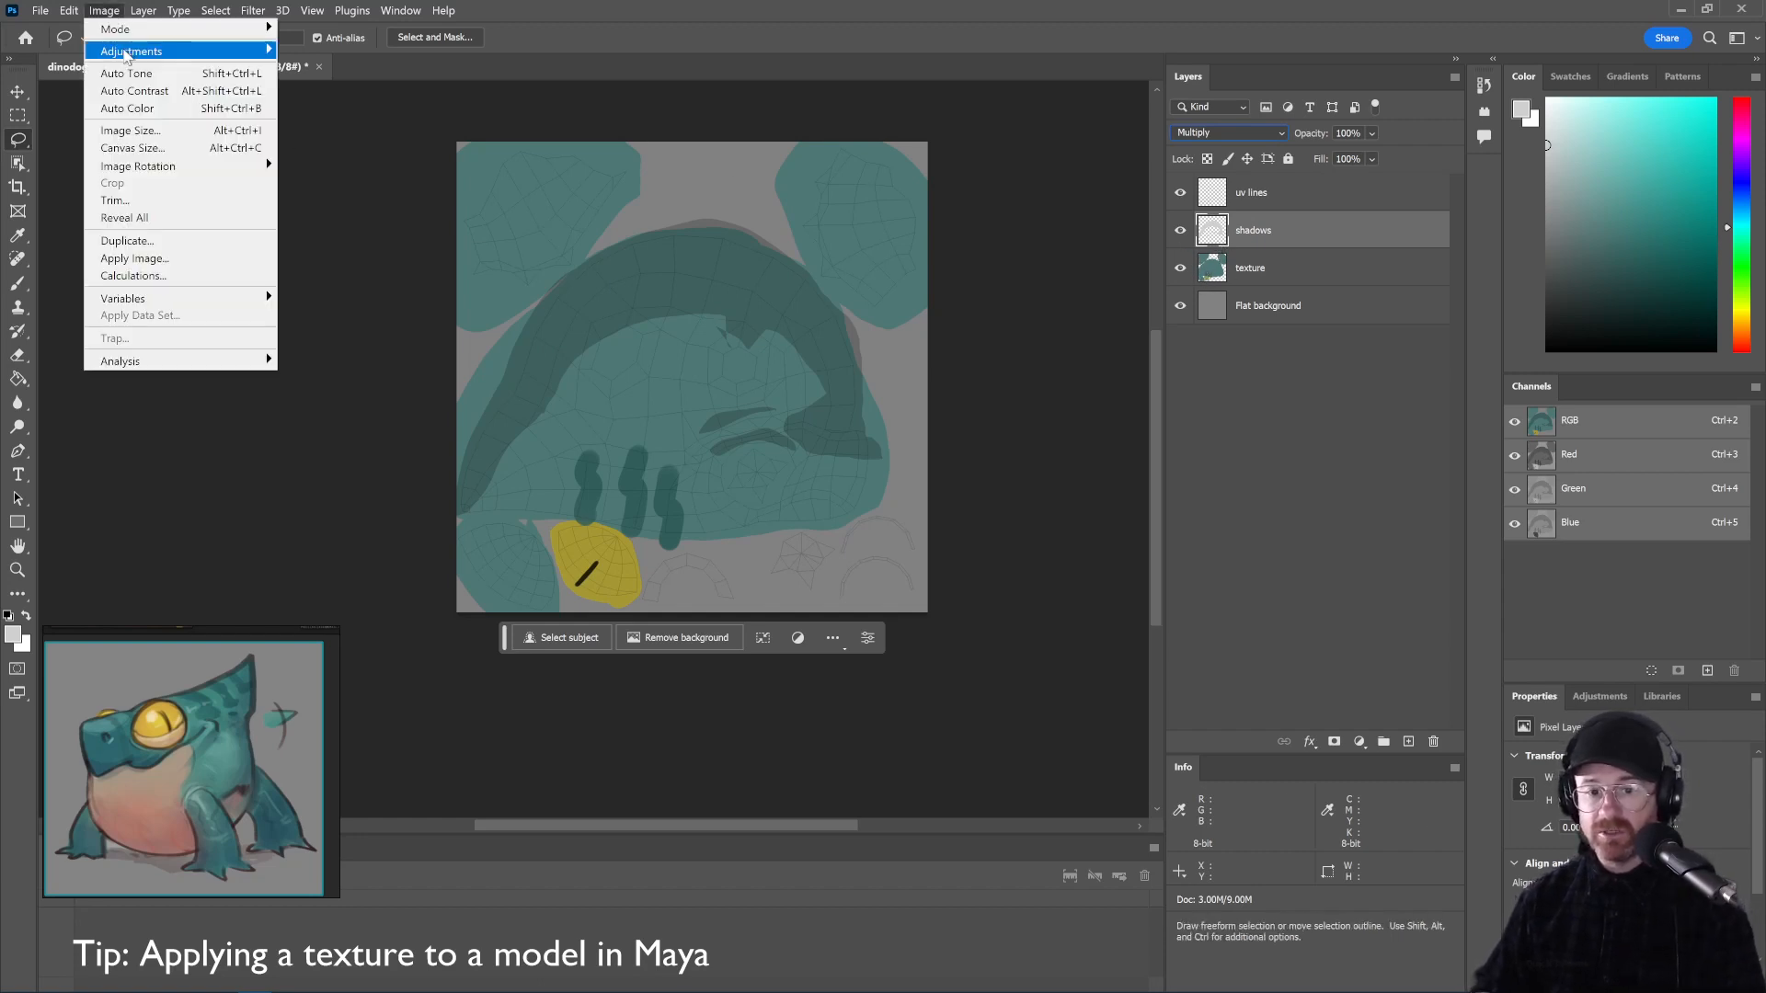
{"action": "mouse_move", "coordinate": [138, 51]}
{"action": "left_click", "coordinate": [331, 144]}
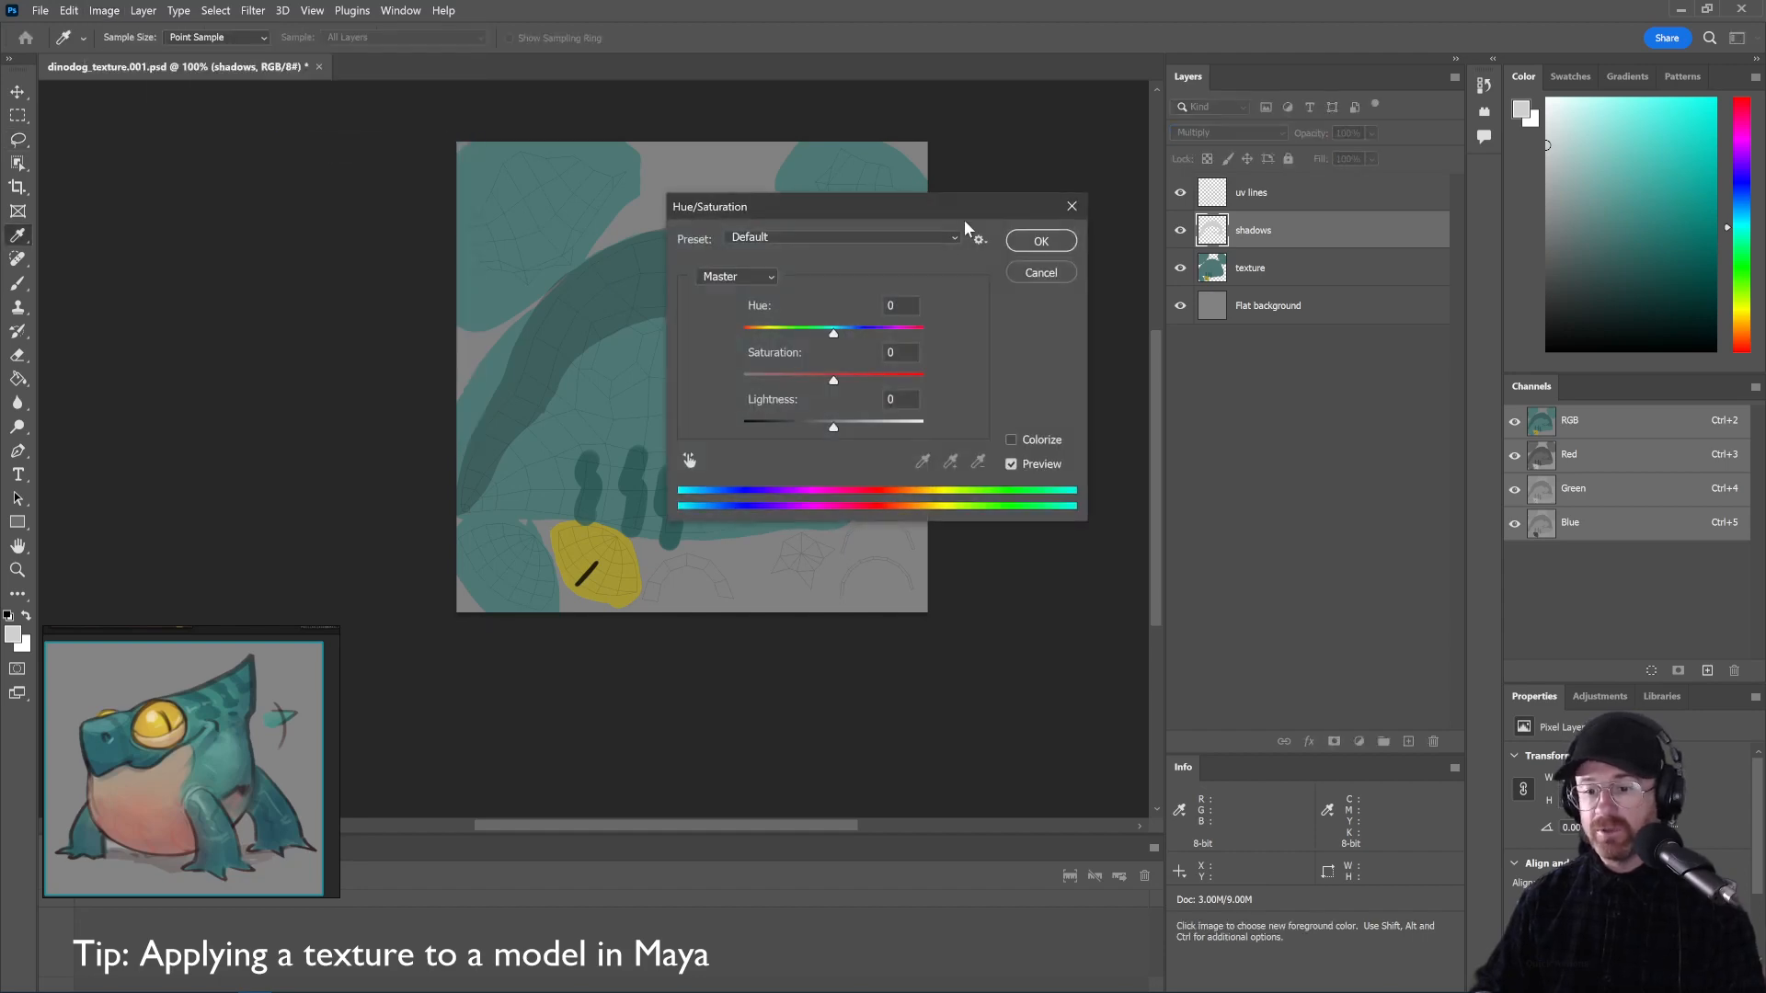
{"action": "left_click_drag", "start_coordinate": [912, 213], "coordinate": [1284, 359]}
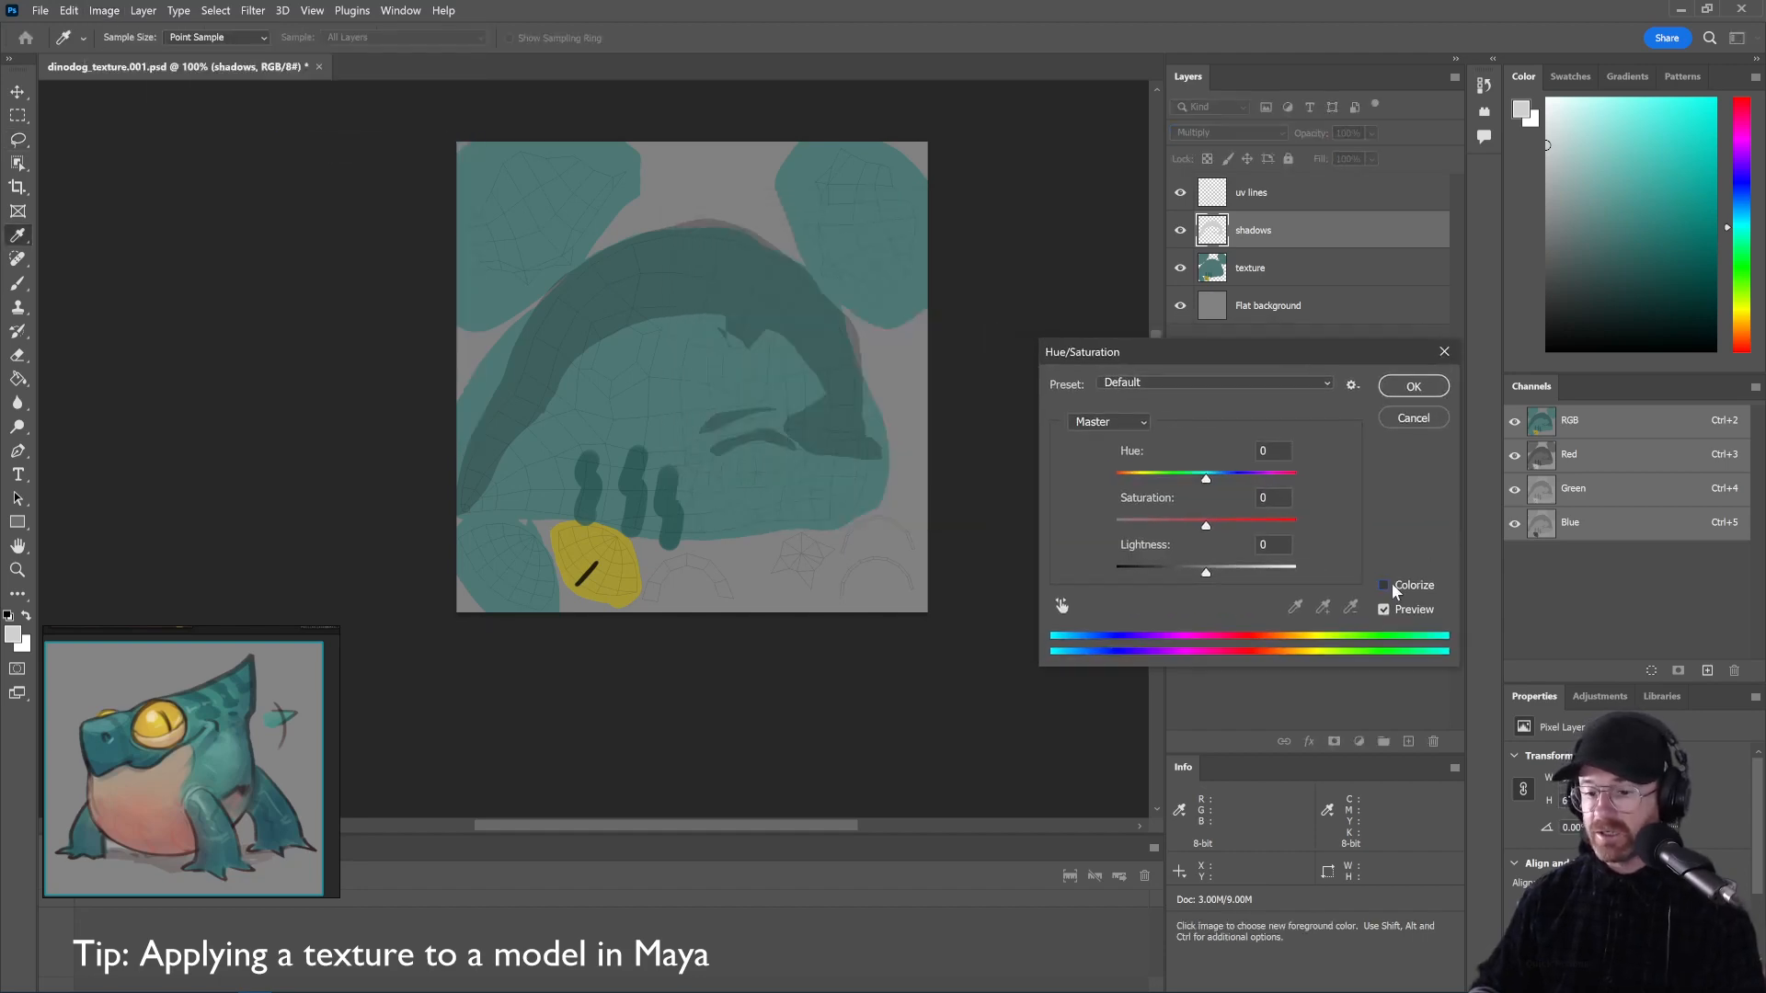
{"action": "left_click", "coordinate": [1393, 587]}
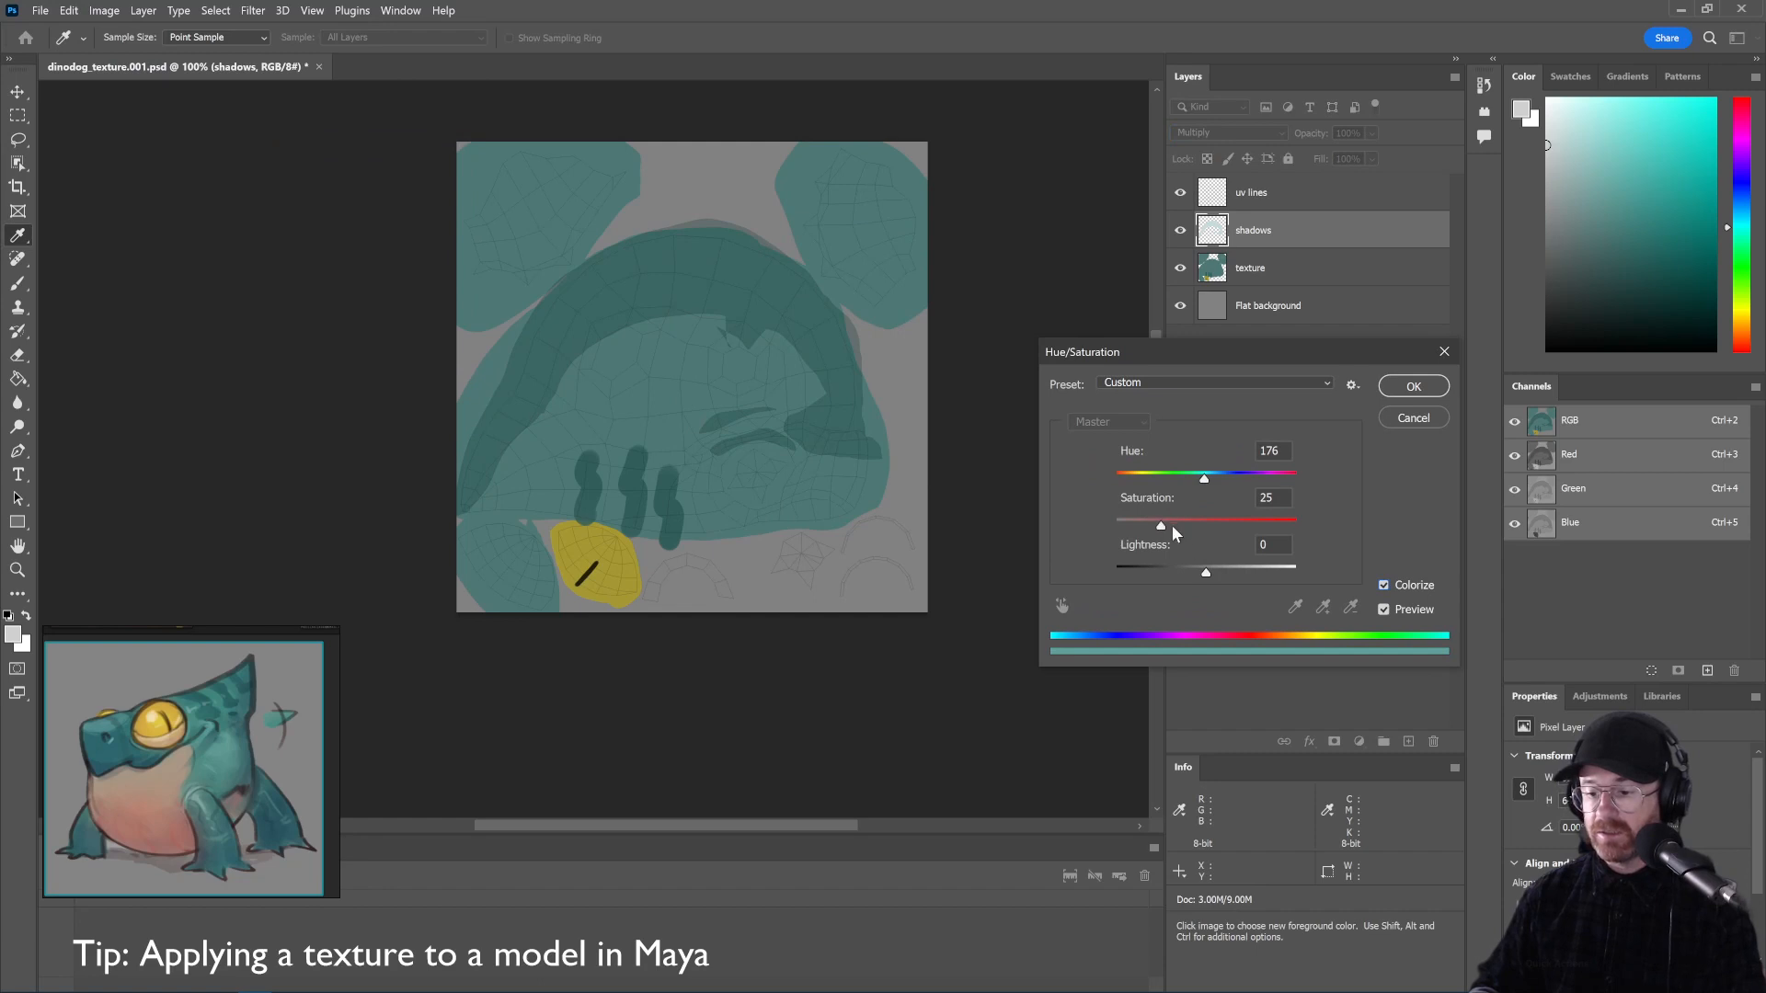
{"action": "left_click_drag", "start_coordinate": [1206, 577], "coordinate": [1253, 496]}
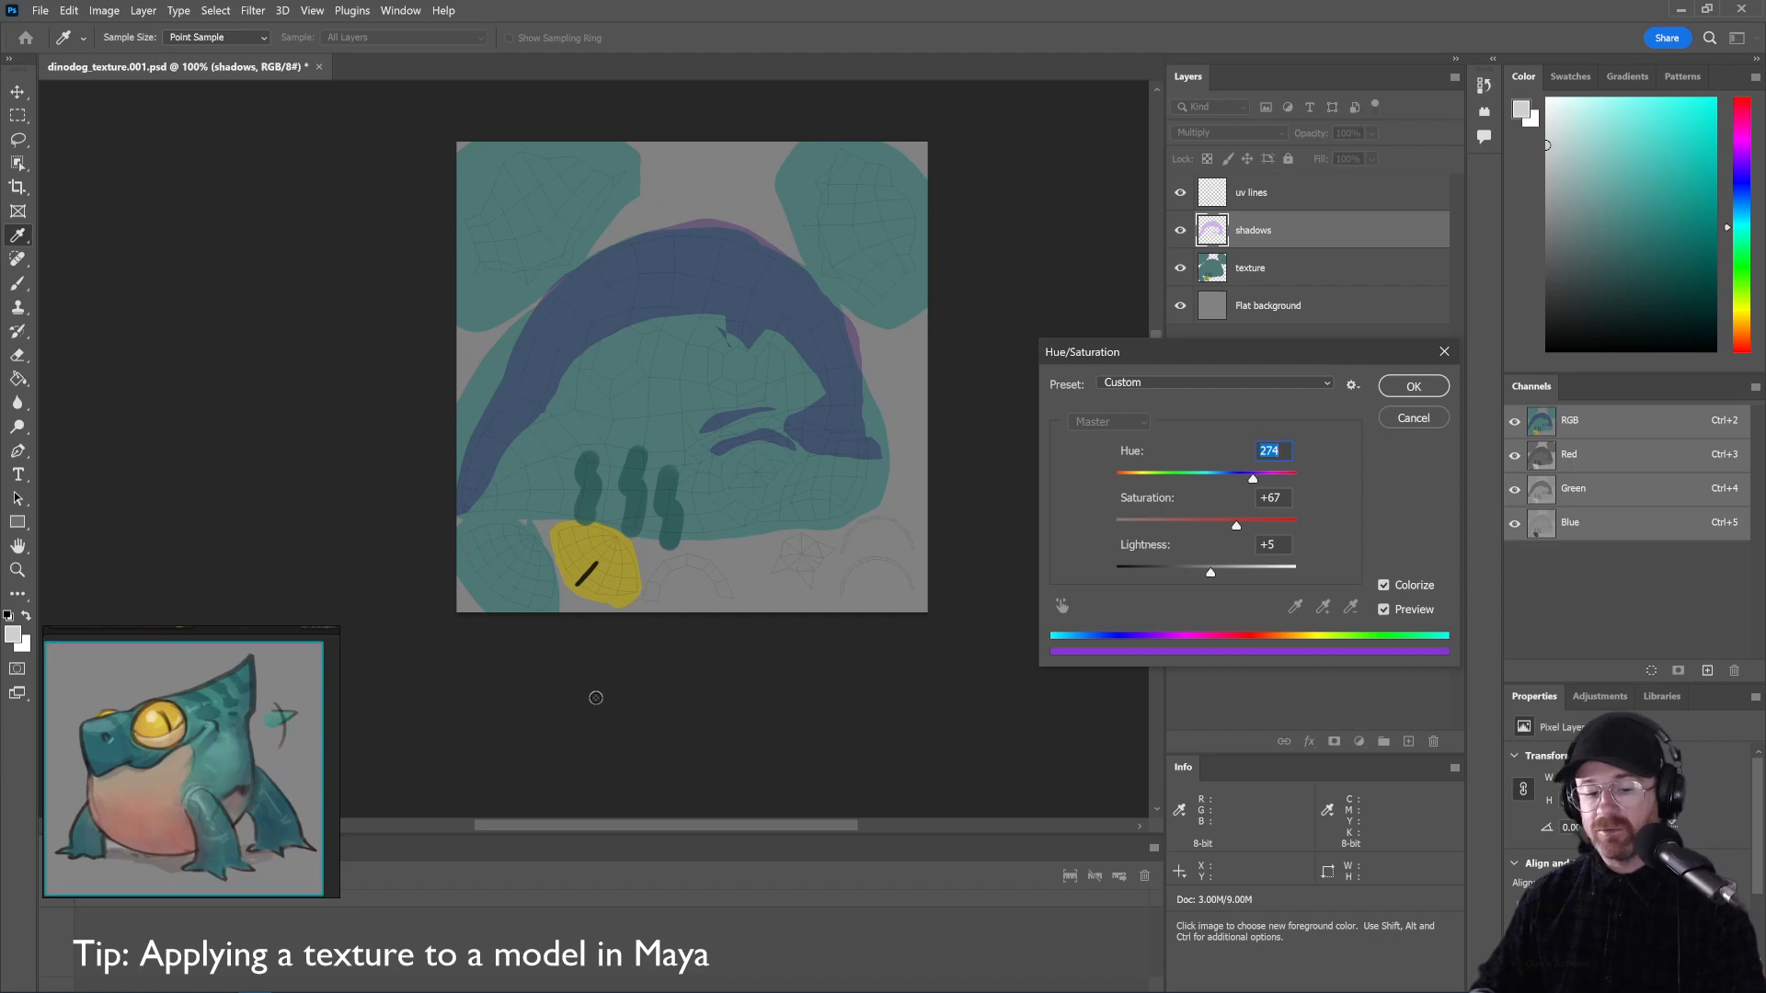
{"action": "left_click_drag", "start_coordinate": [1241, 480], "coordinate": [1136, 480]}
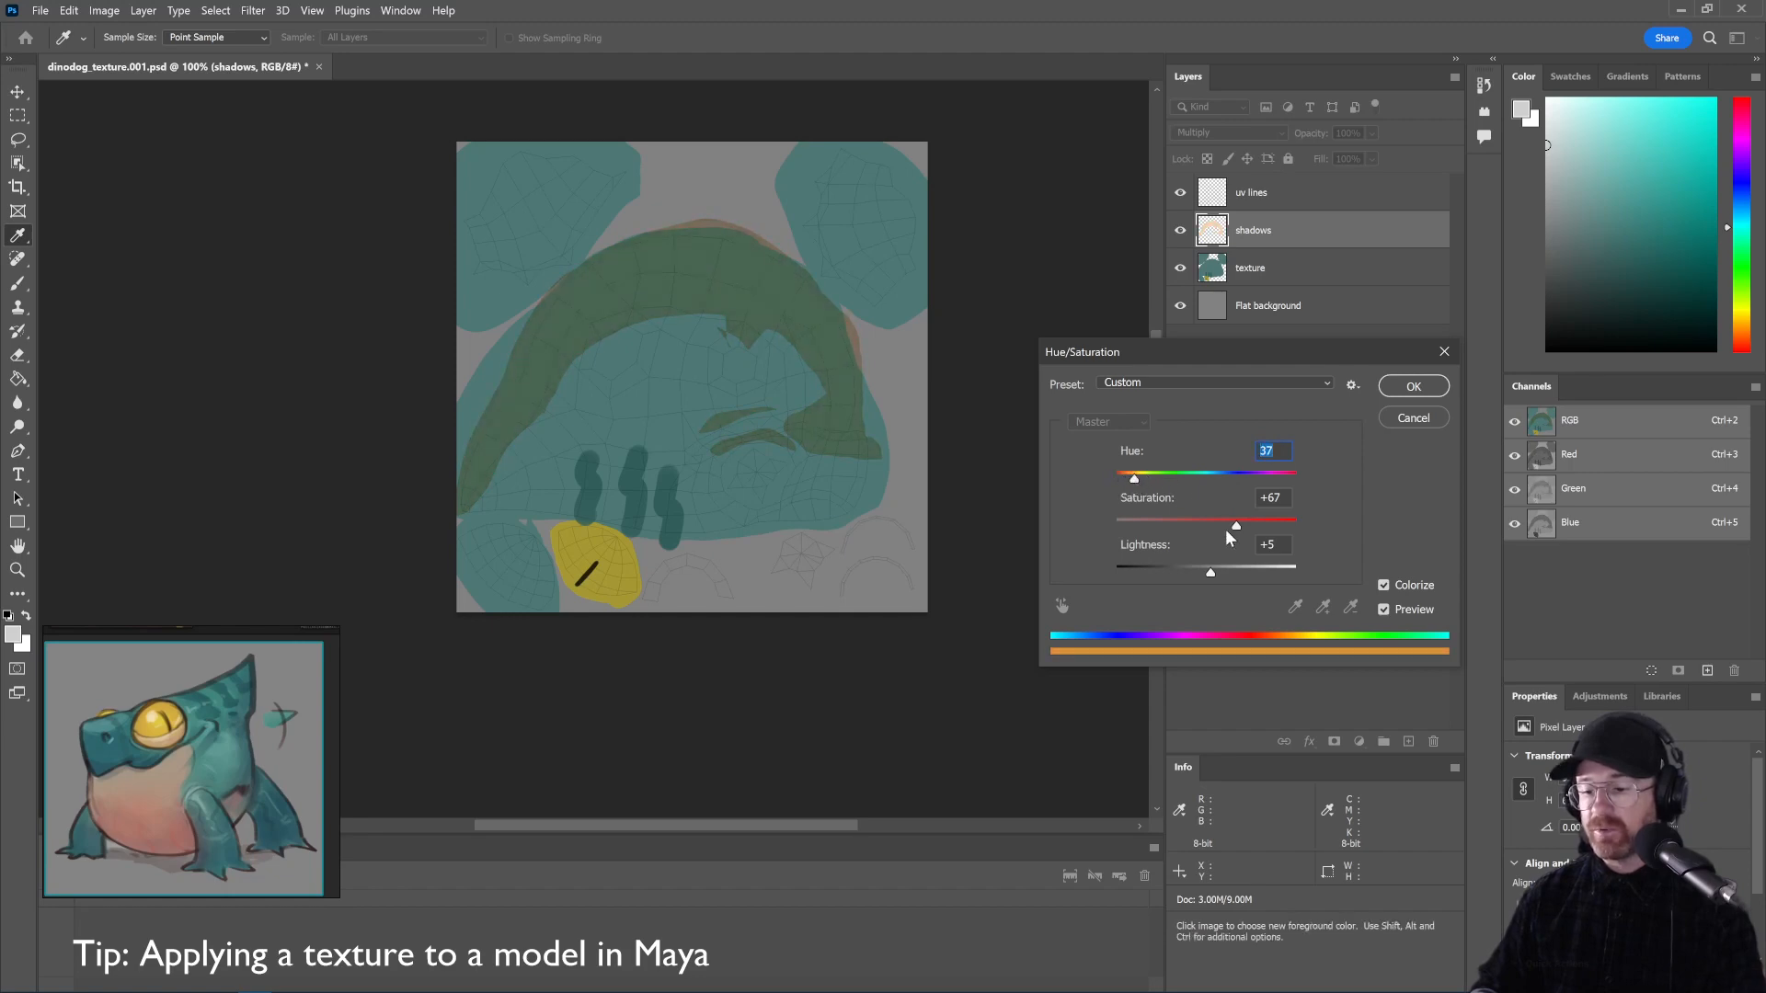
{"action": "left_click_drag", "start_coordinate": [1236, 526], "coordinate": [1141, 528]}
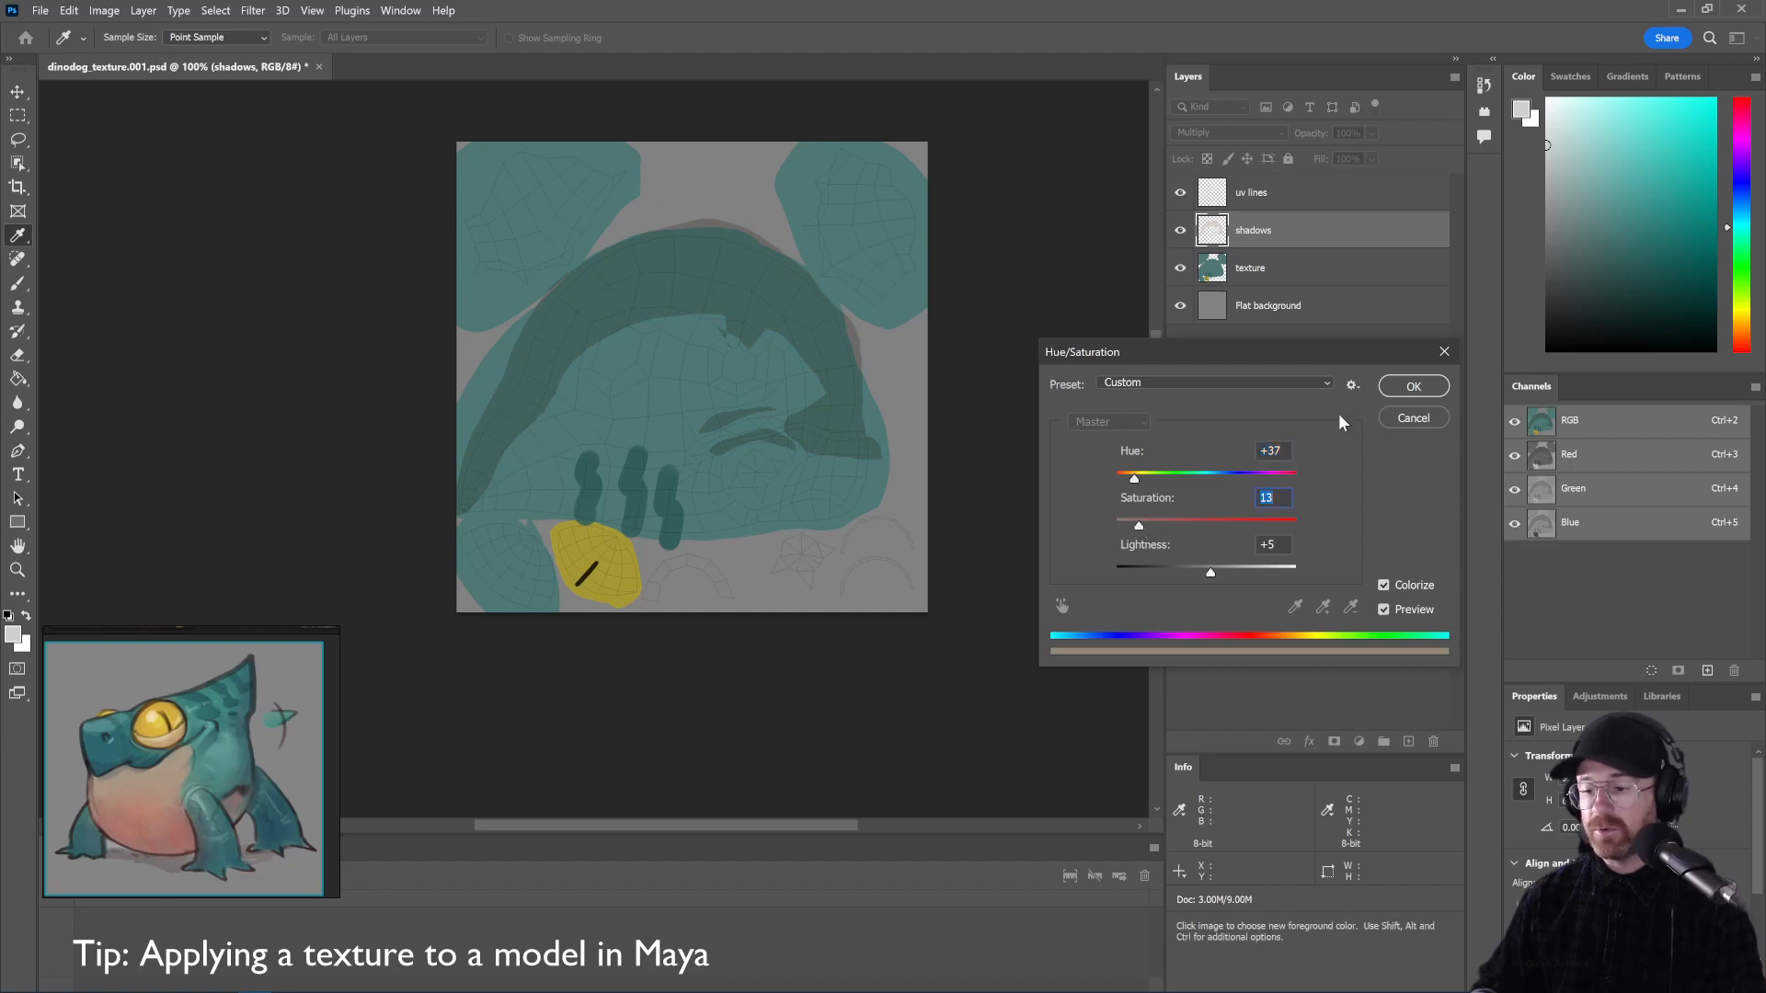
{"action": "left_click", "coordinate": [1413, 386]}
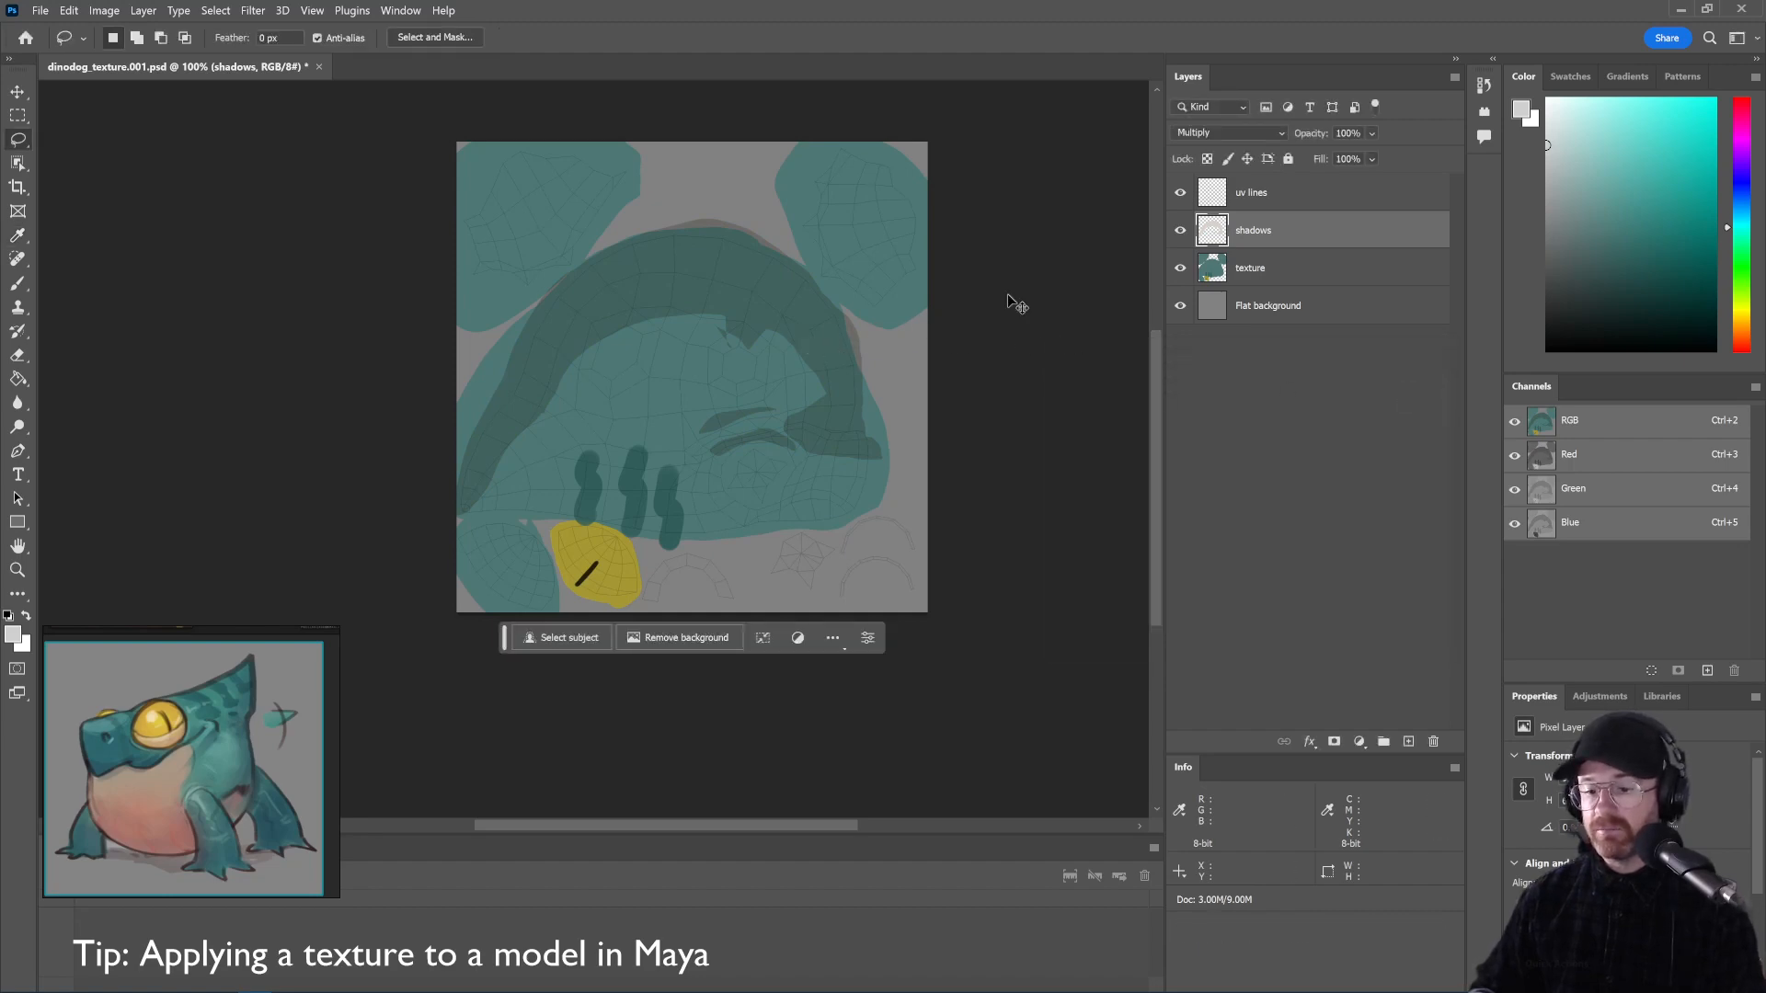
Save the texture as dinodog_texture.002.psd
{"action": "left_click", "coordinate": [42, 11]}
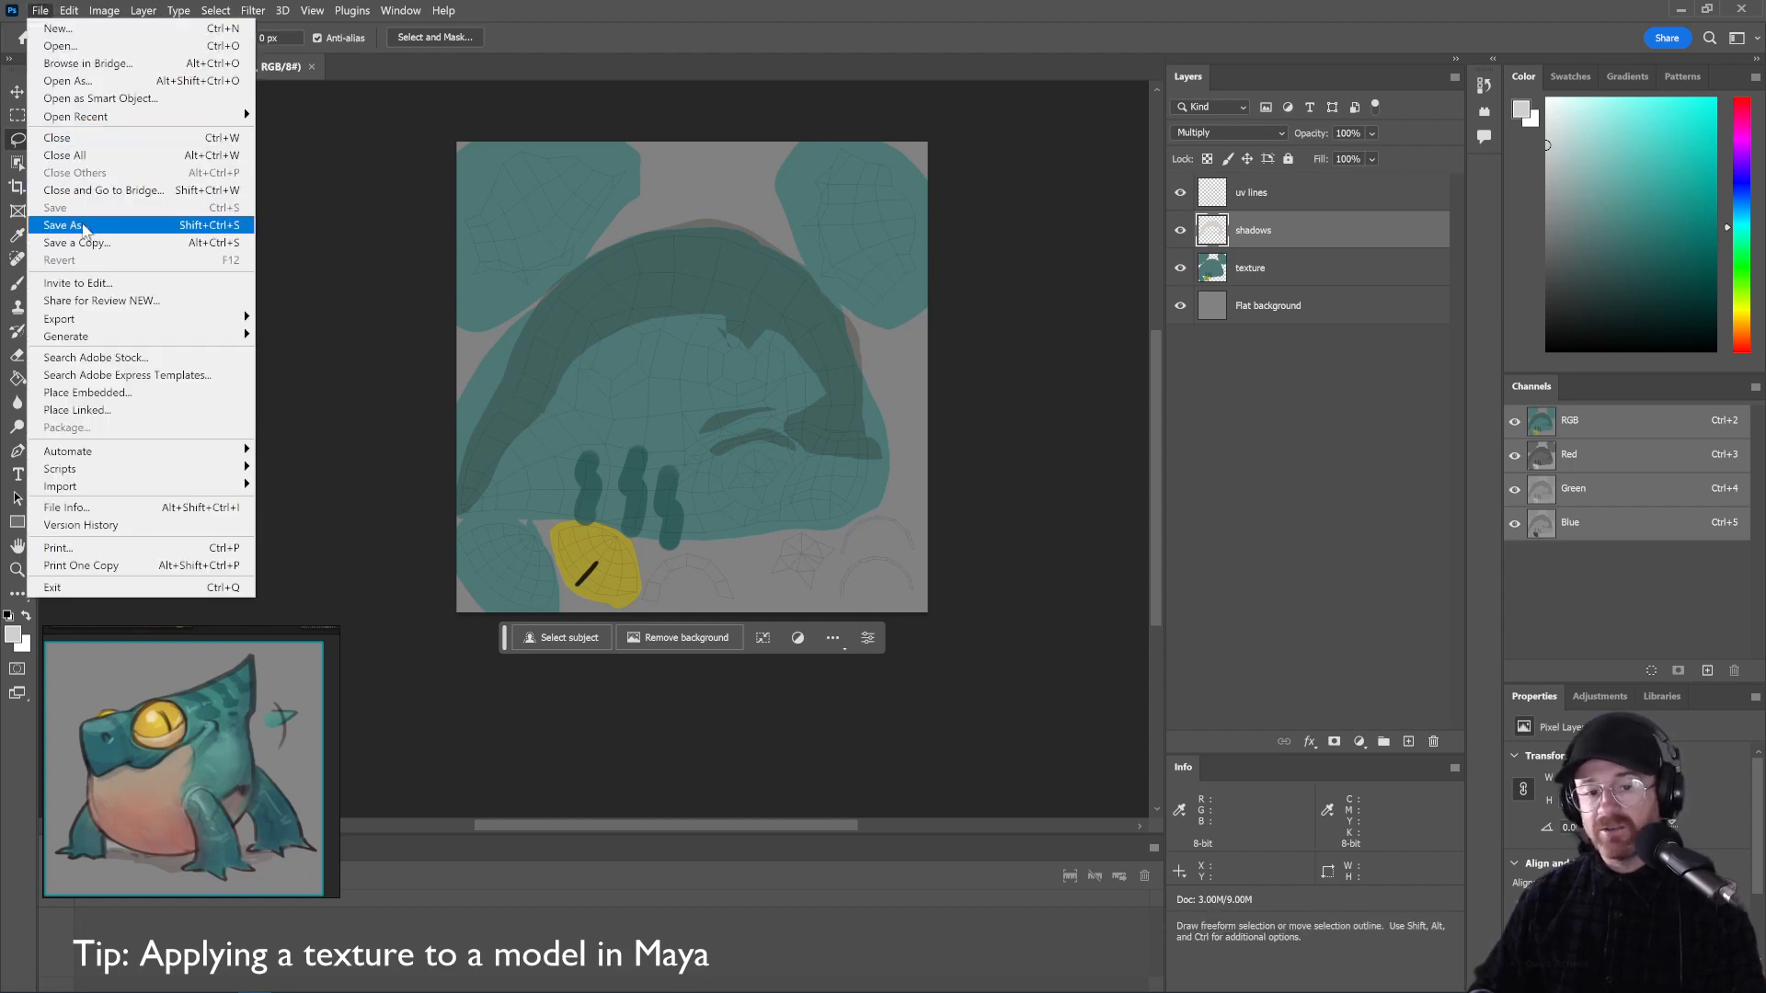
{"action": "left_click", "coordinate": [81, 225]}
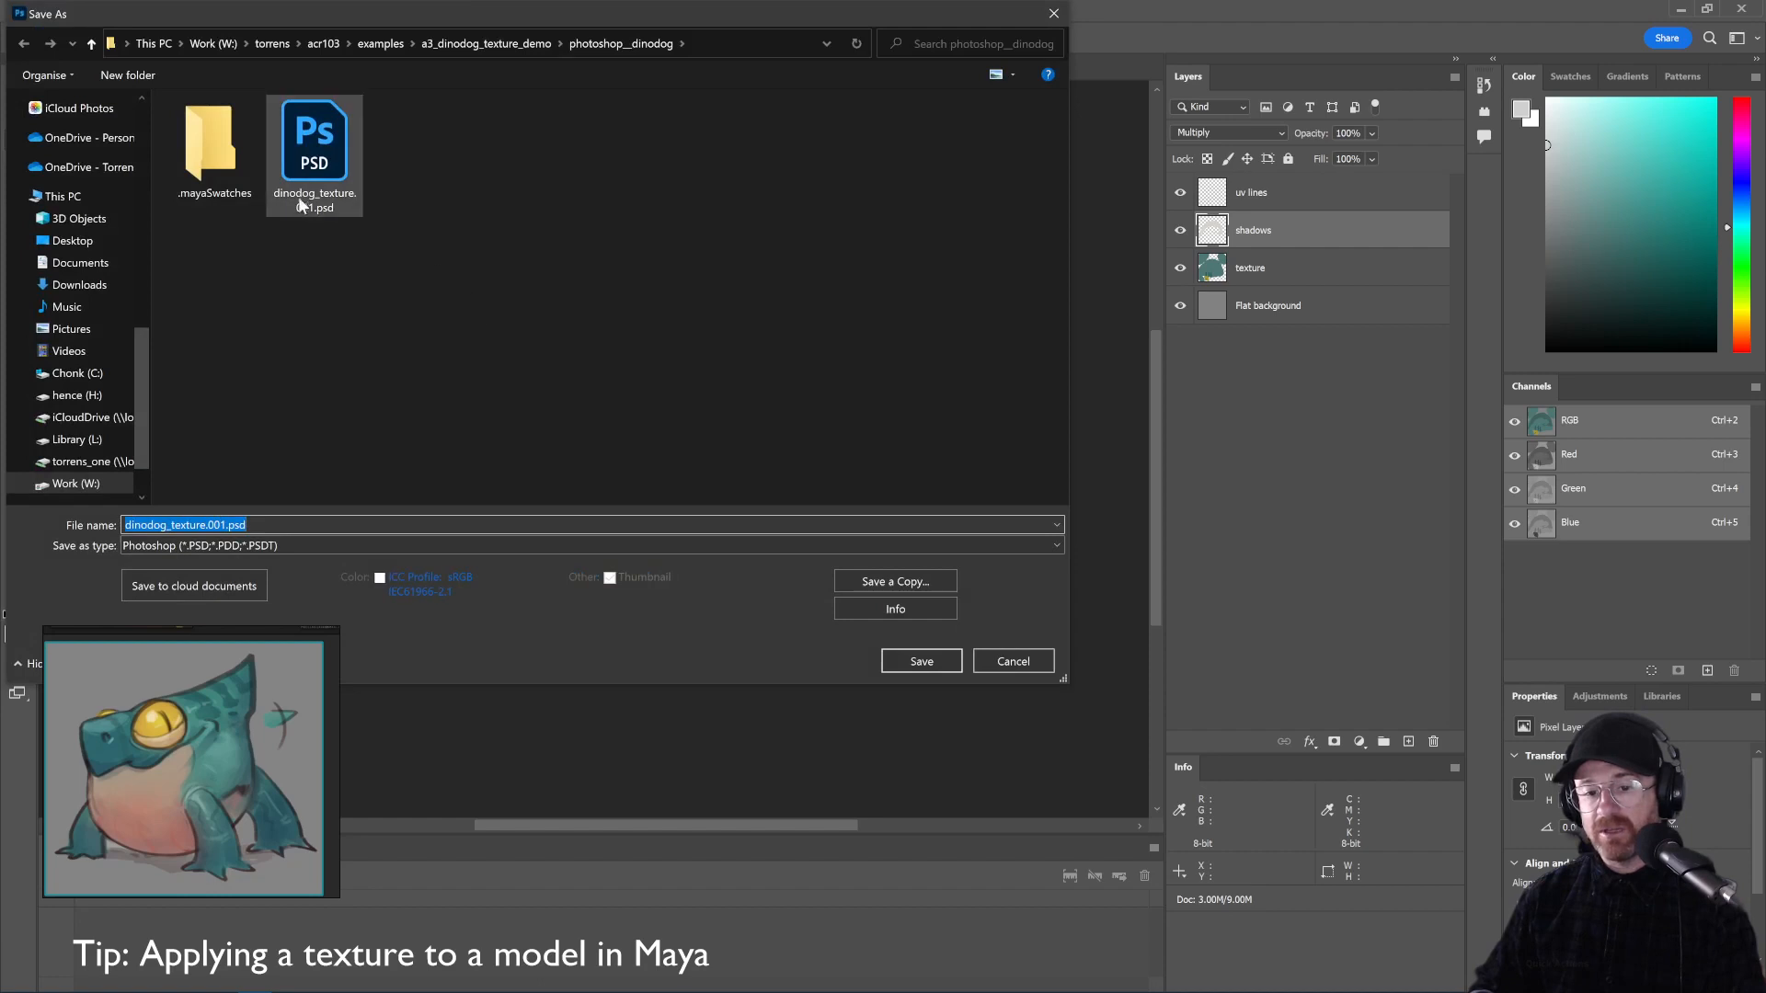
{"action": "left_click", "coordinate": [228, 527]}
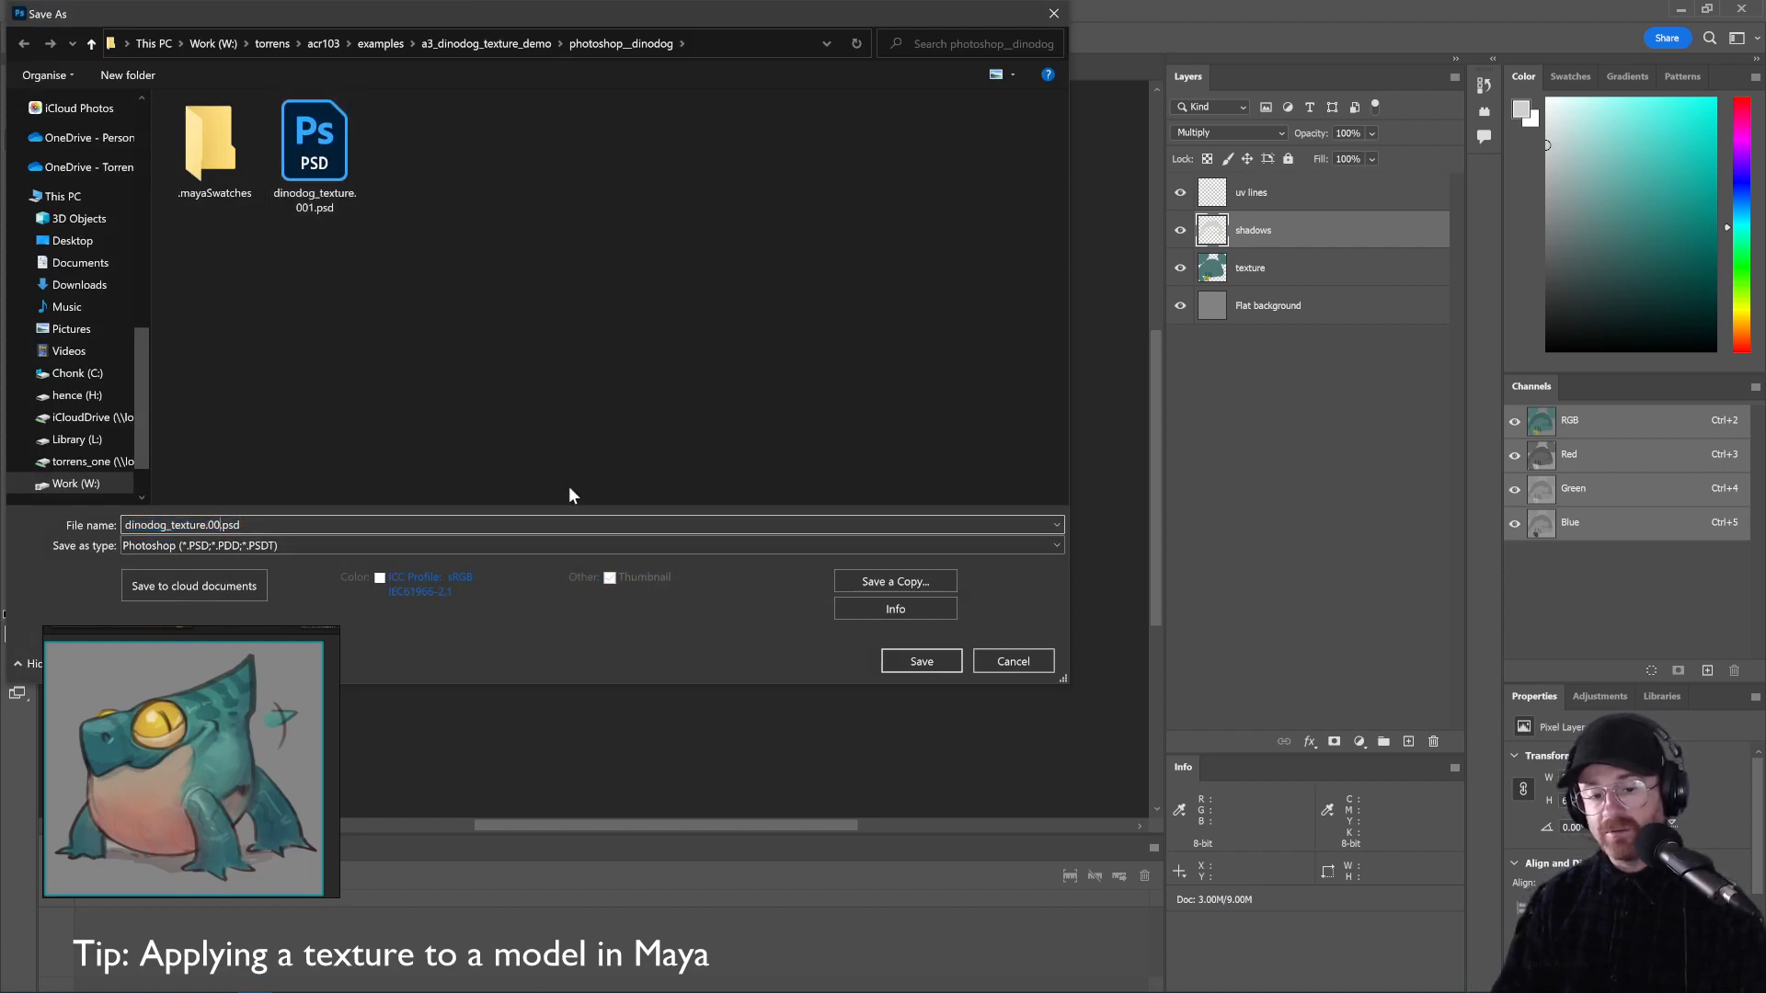
{"action": "type", "text": "2"}
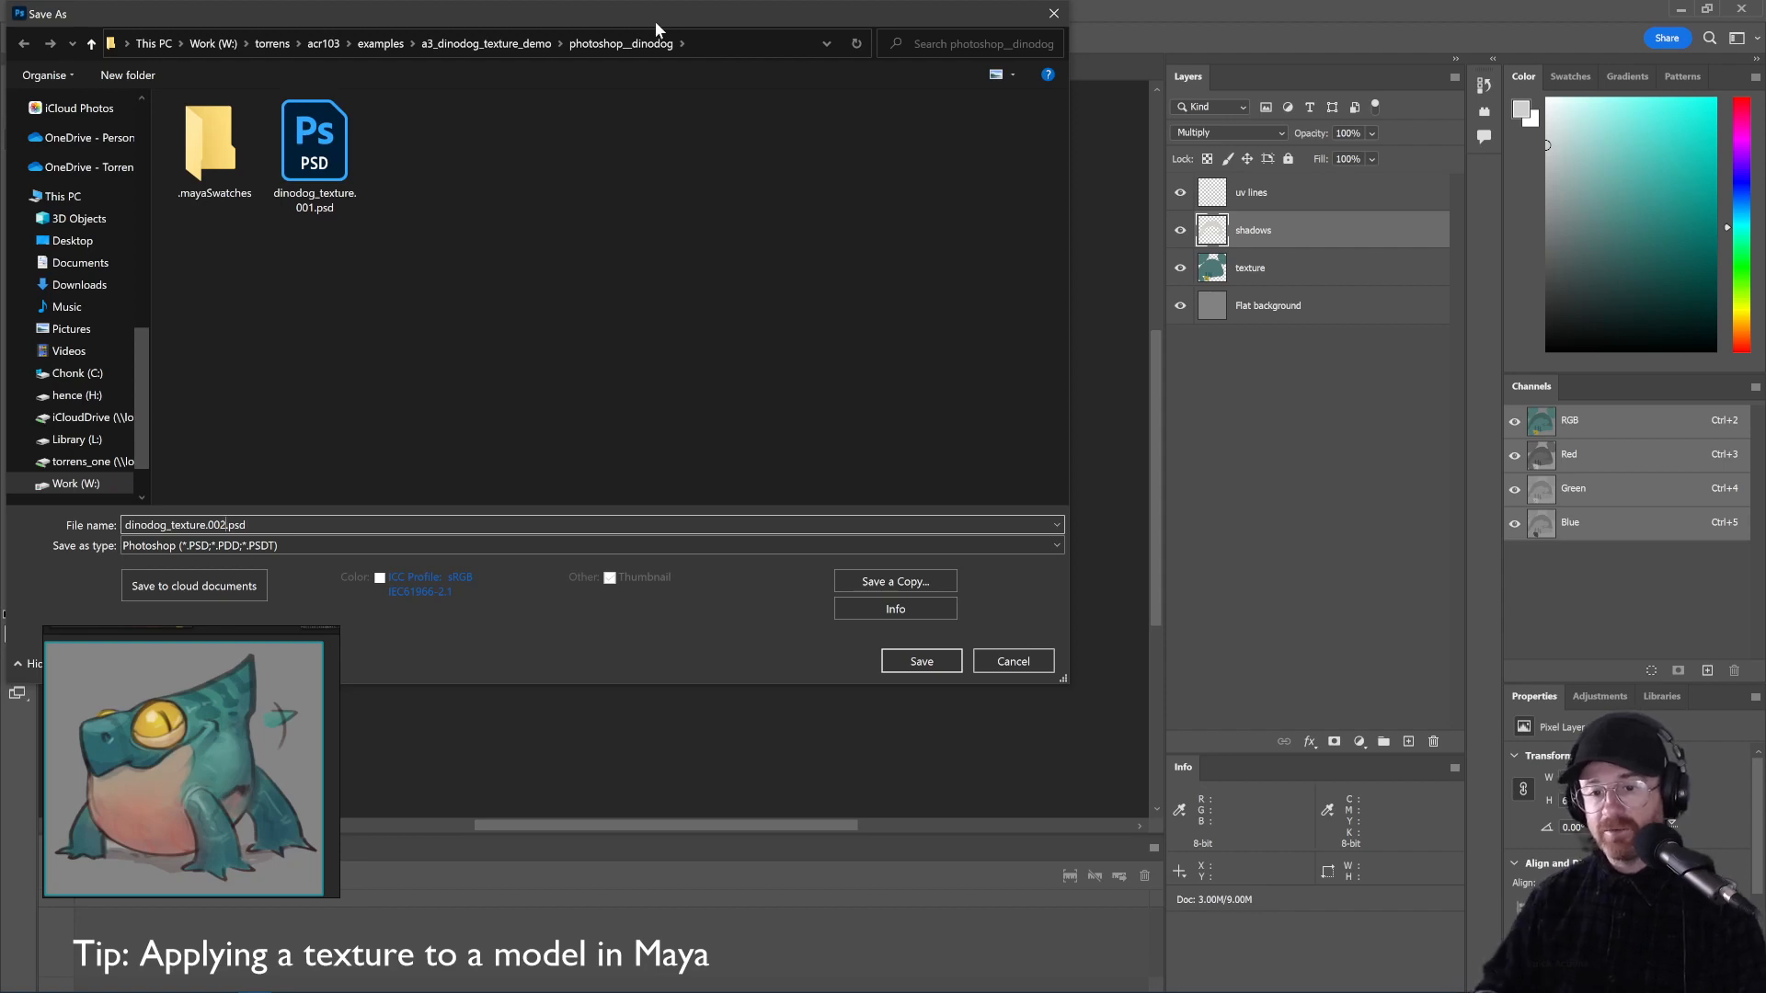
{"action": "left_click", "coordinate": [906, 662]}
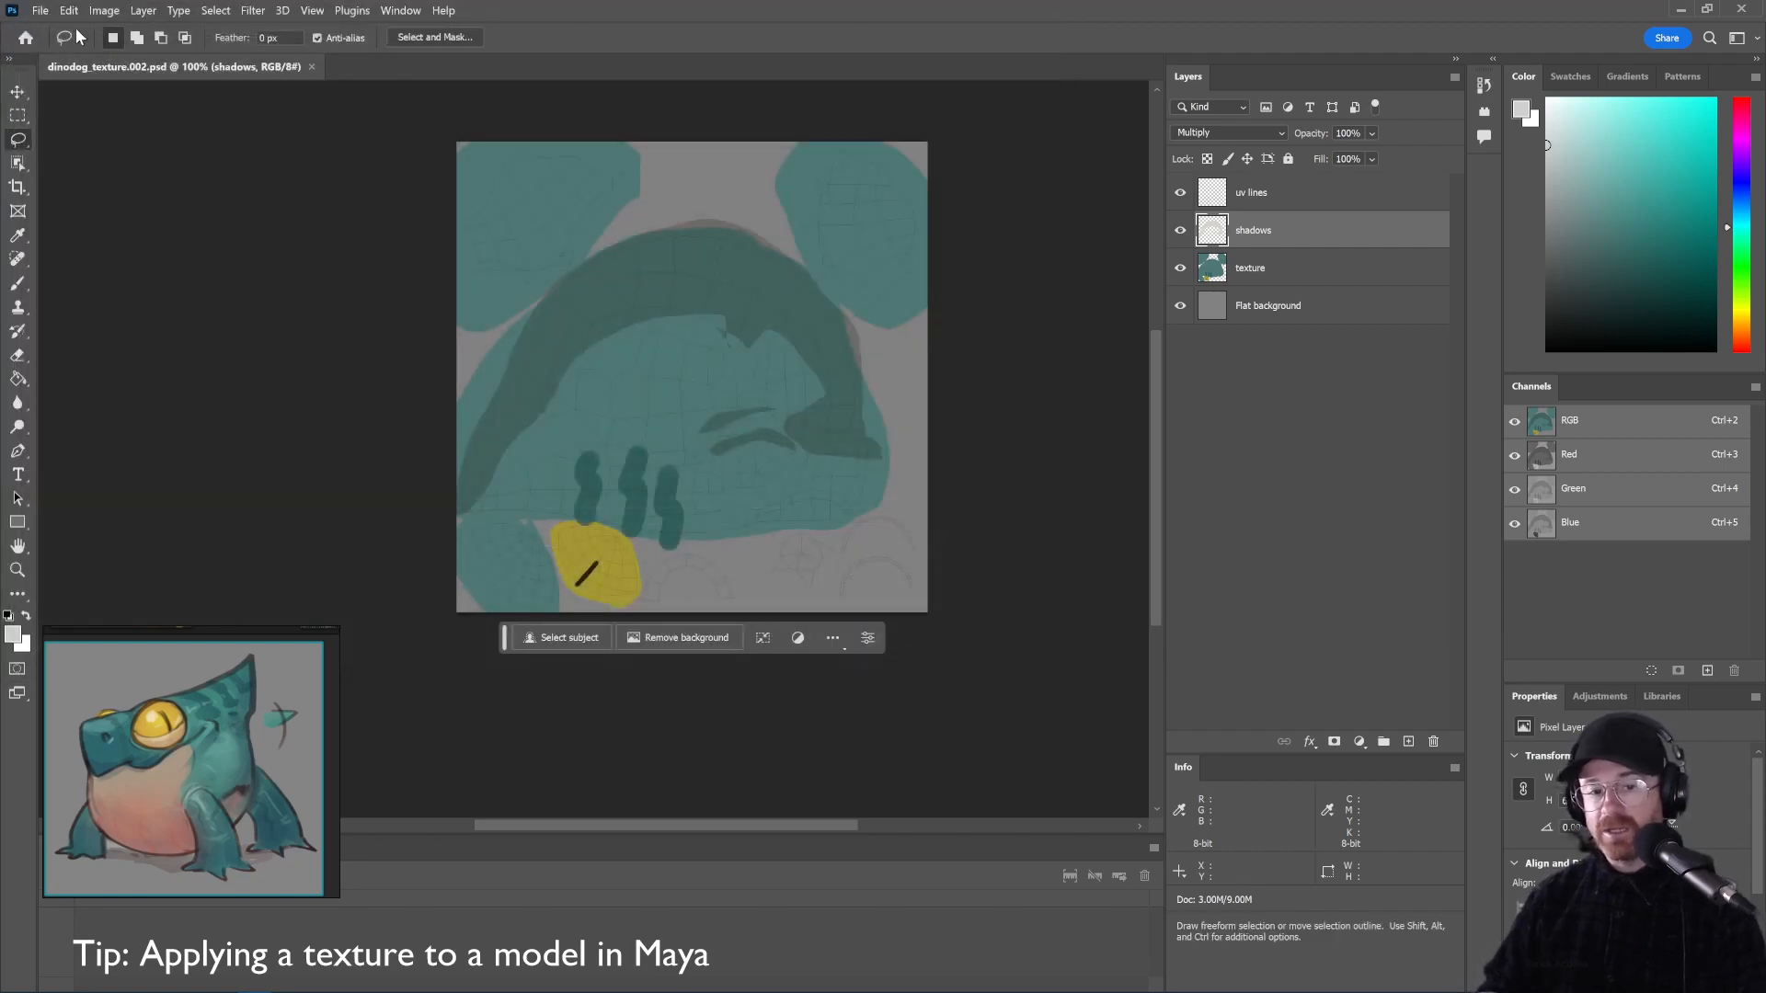
Export the texture as PNG, replacing dinodog_texture.png in the sourceimages folder
{"action": "left_click", "coordinate": [44, 13]}
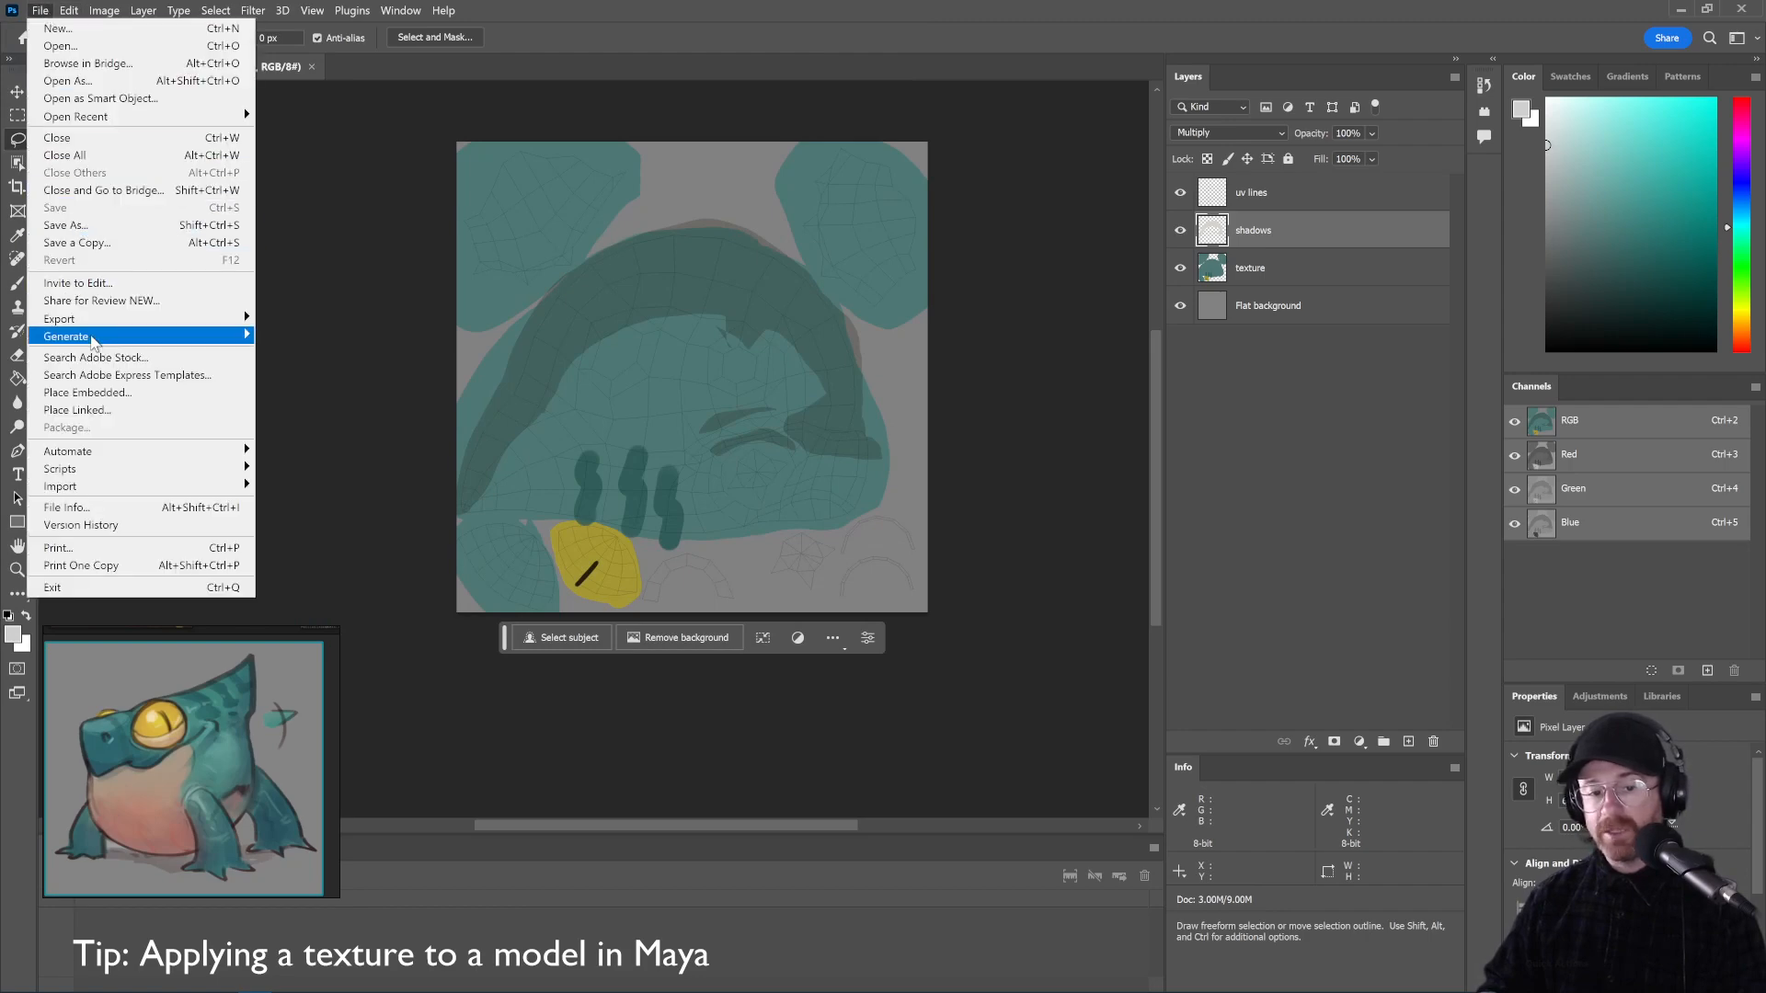
{"action": "mouse_move", "coordinate": [198, 322]}
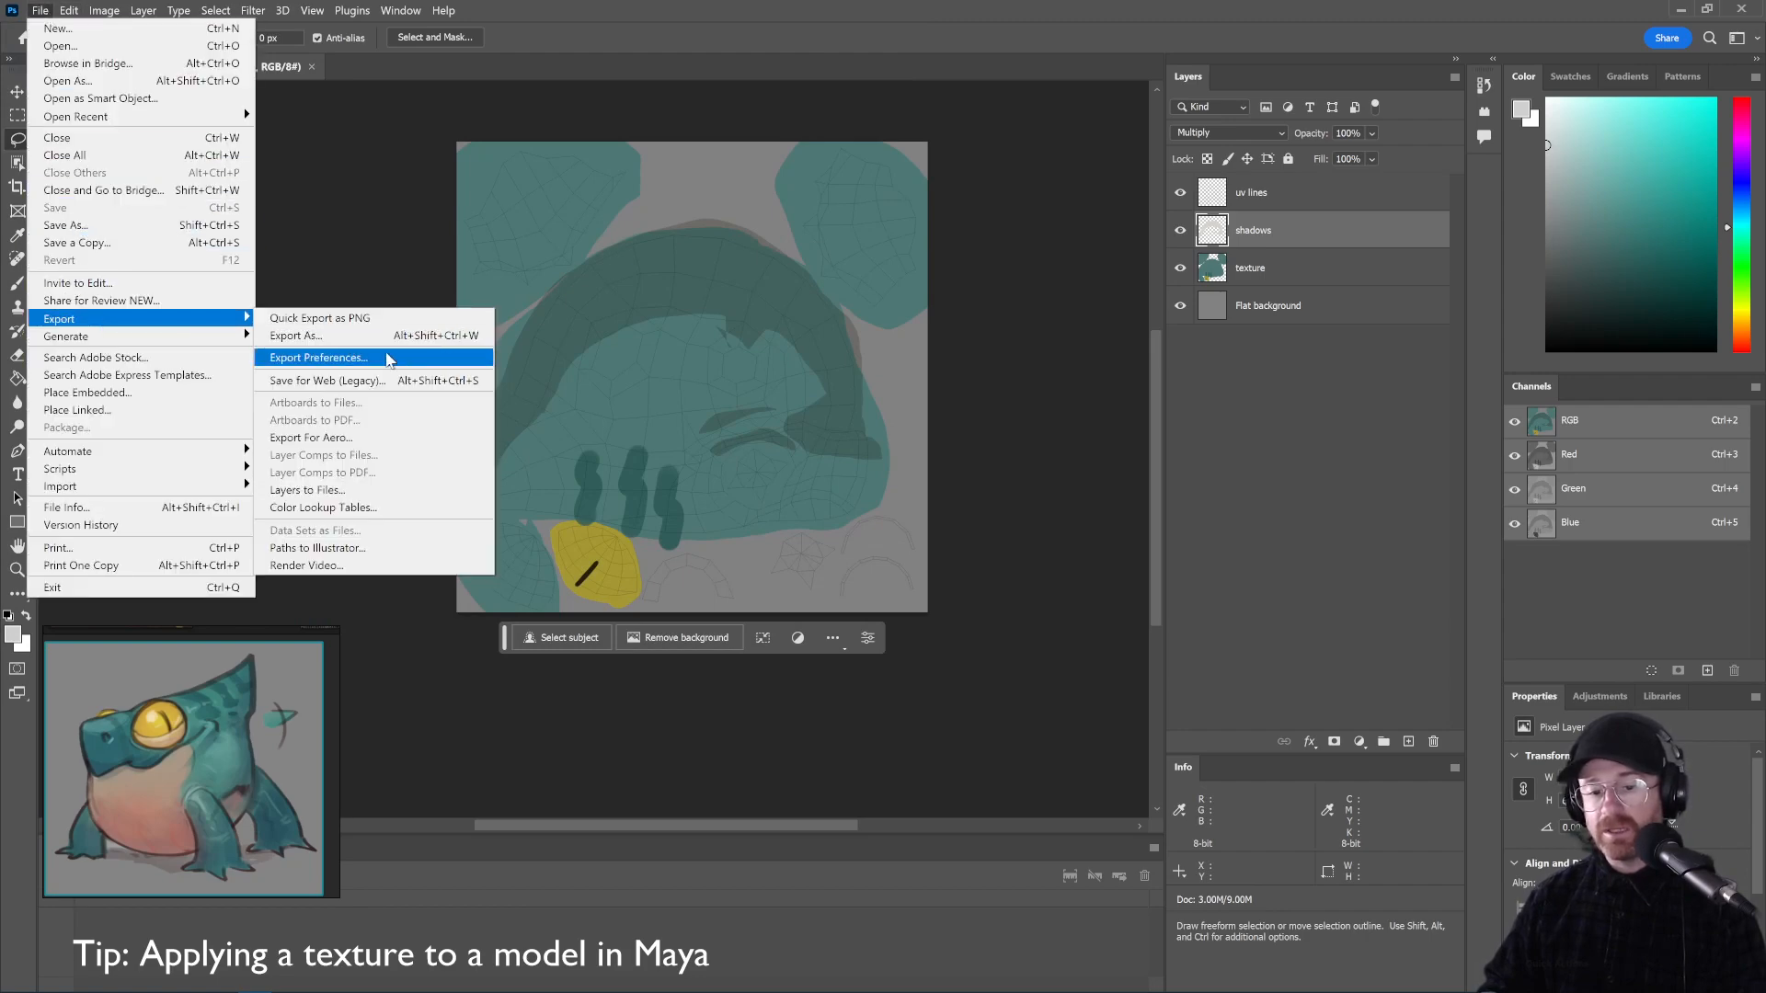
{"action": "left_click", "coordinate": [387, 337]}
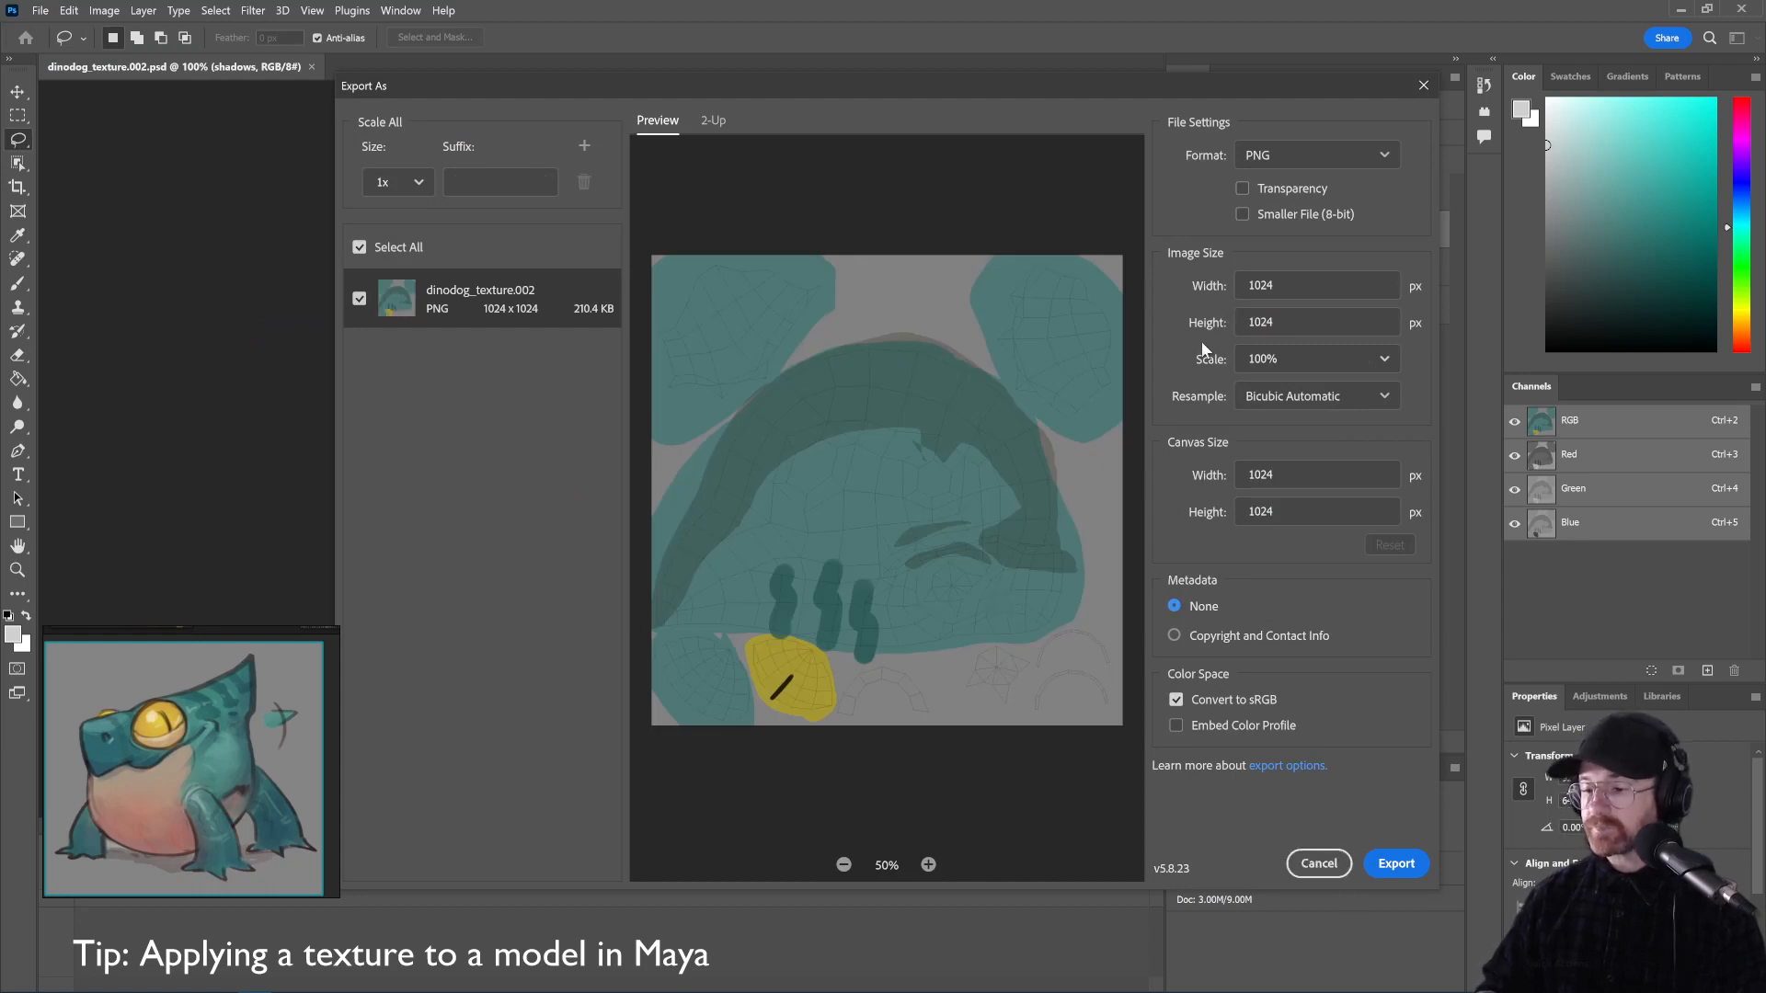
{"action": "left_click", "coordinate": [1379, 866]}
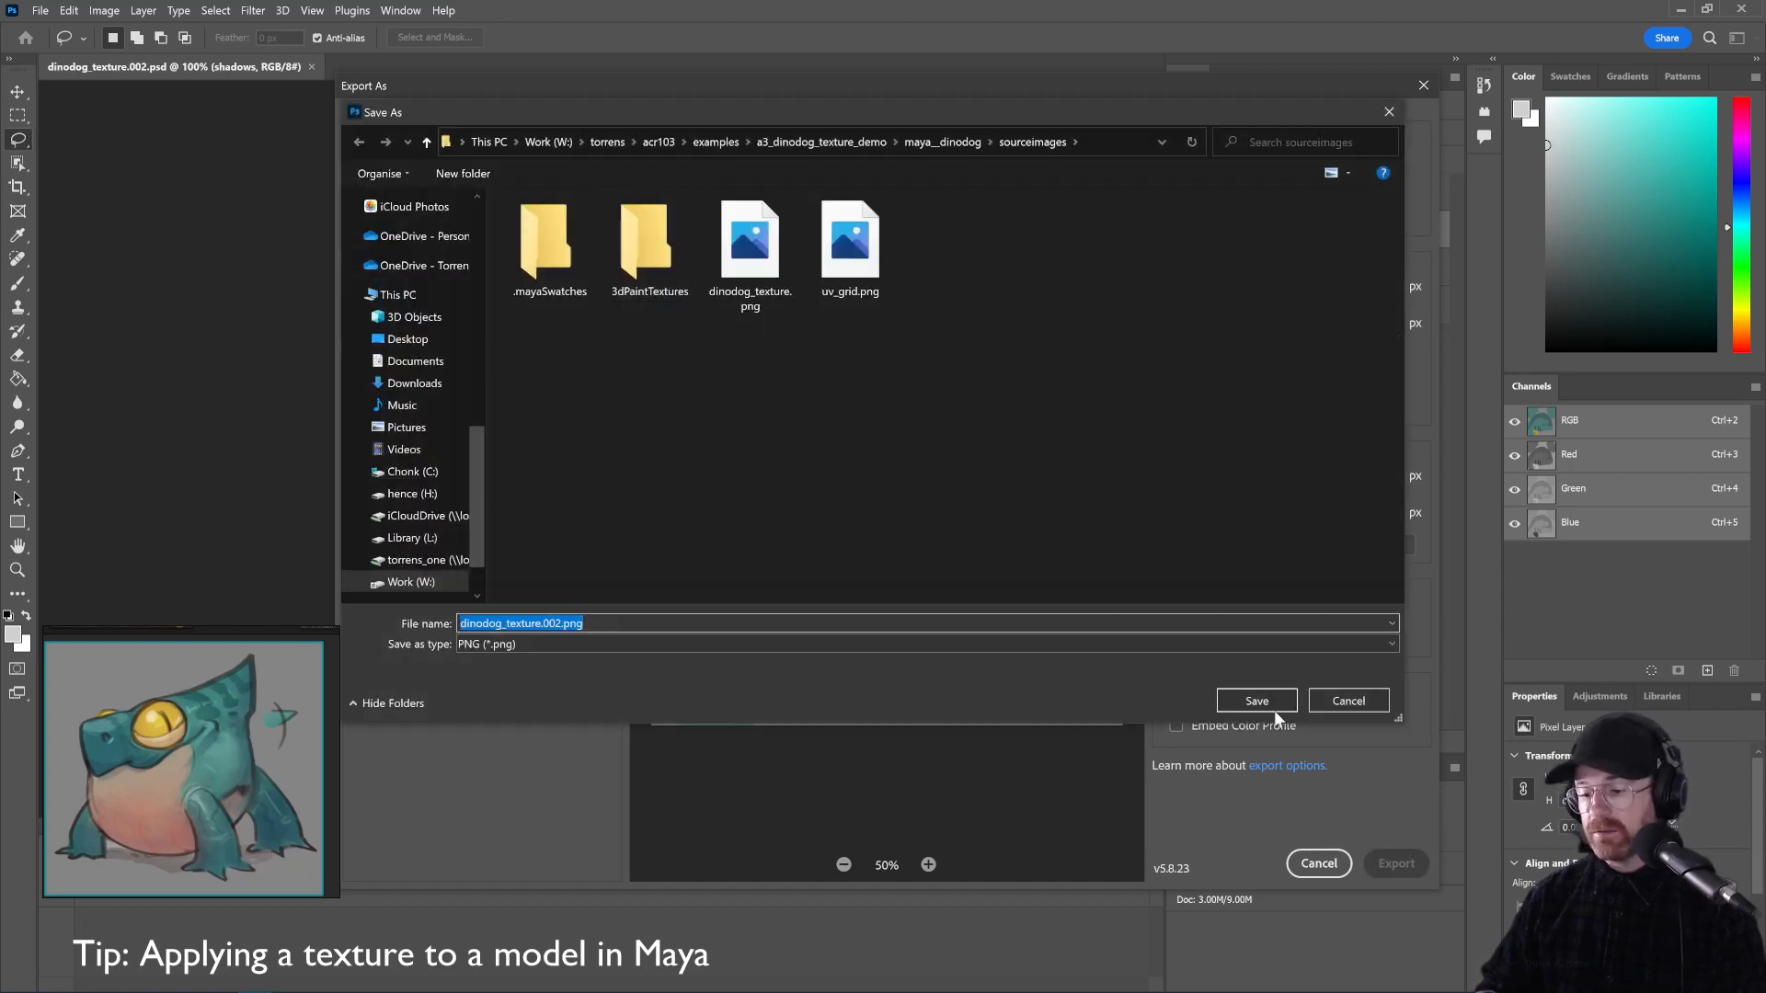
{"action": "left_click", "coordinate": [1333, 699]}
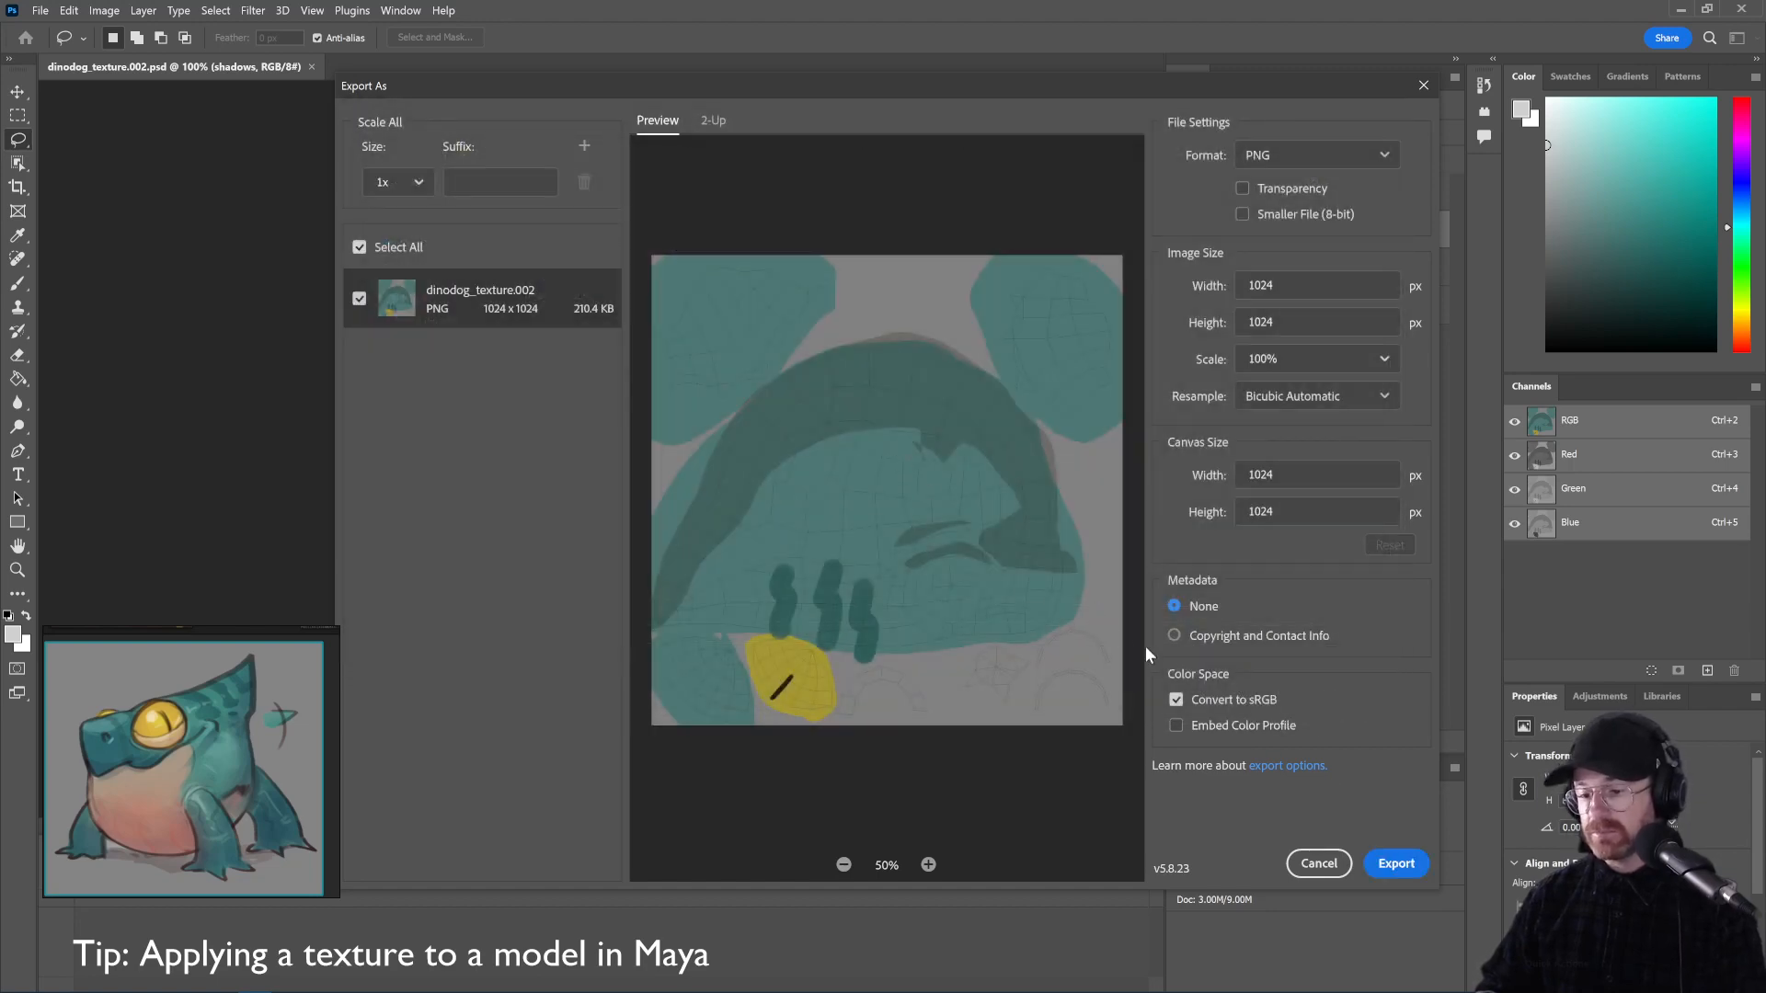
{"action": "left_click", "coordinate": [1318, 863]}
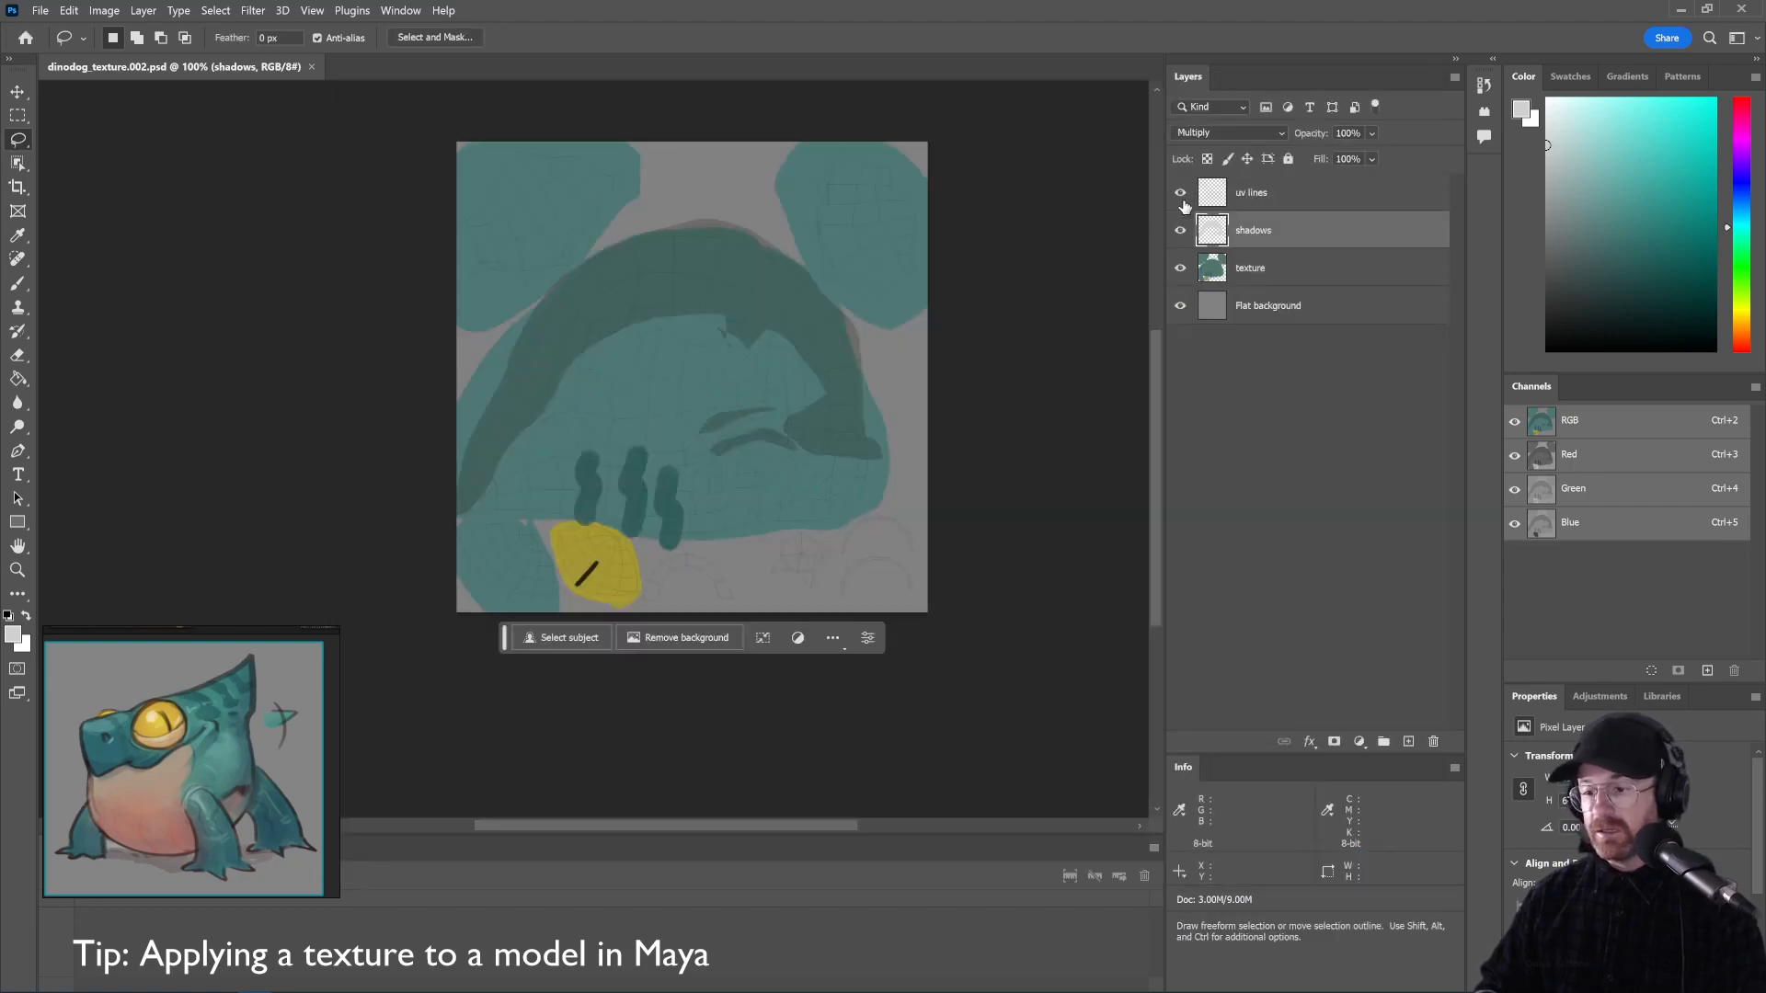
{"action": "key", "text": "ctrl+alt+shift+w"}
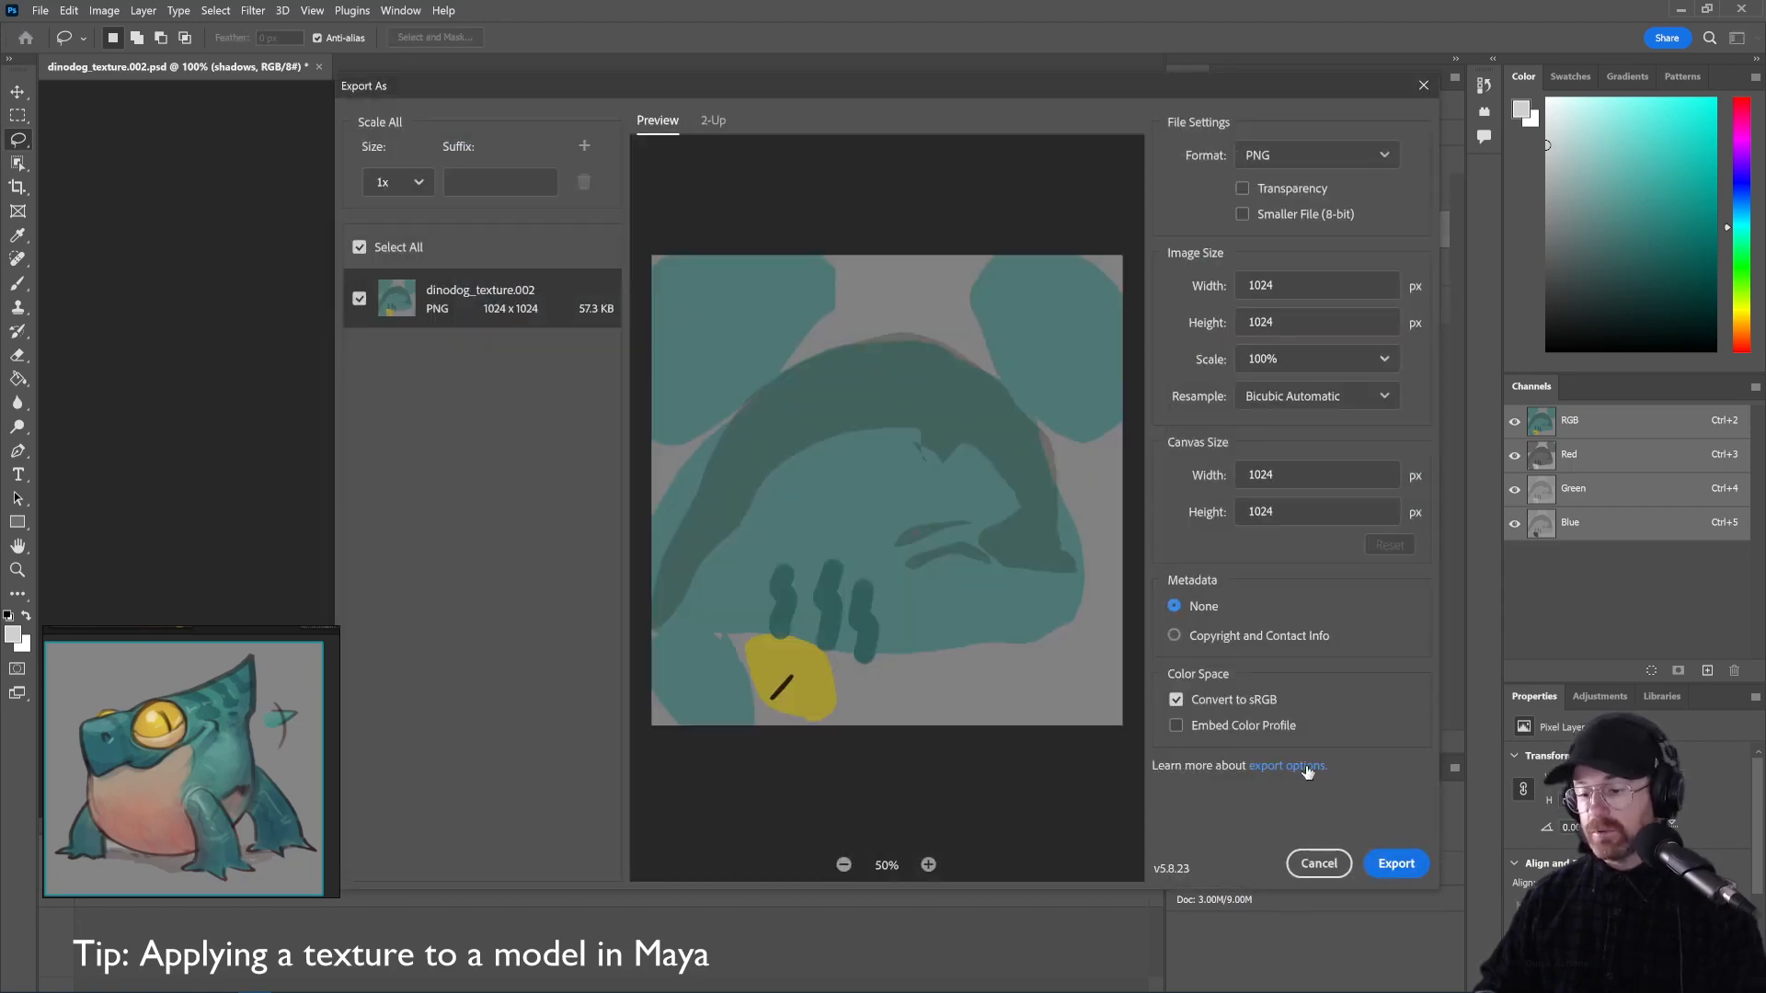
{"action": "left_click", "coordinate": [1395, 866]}
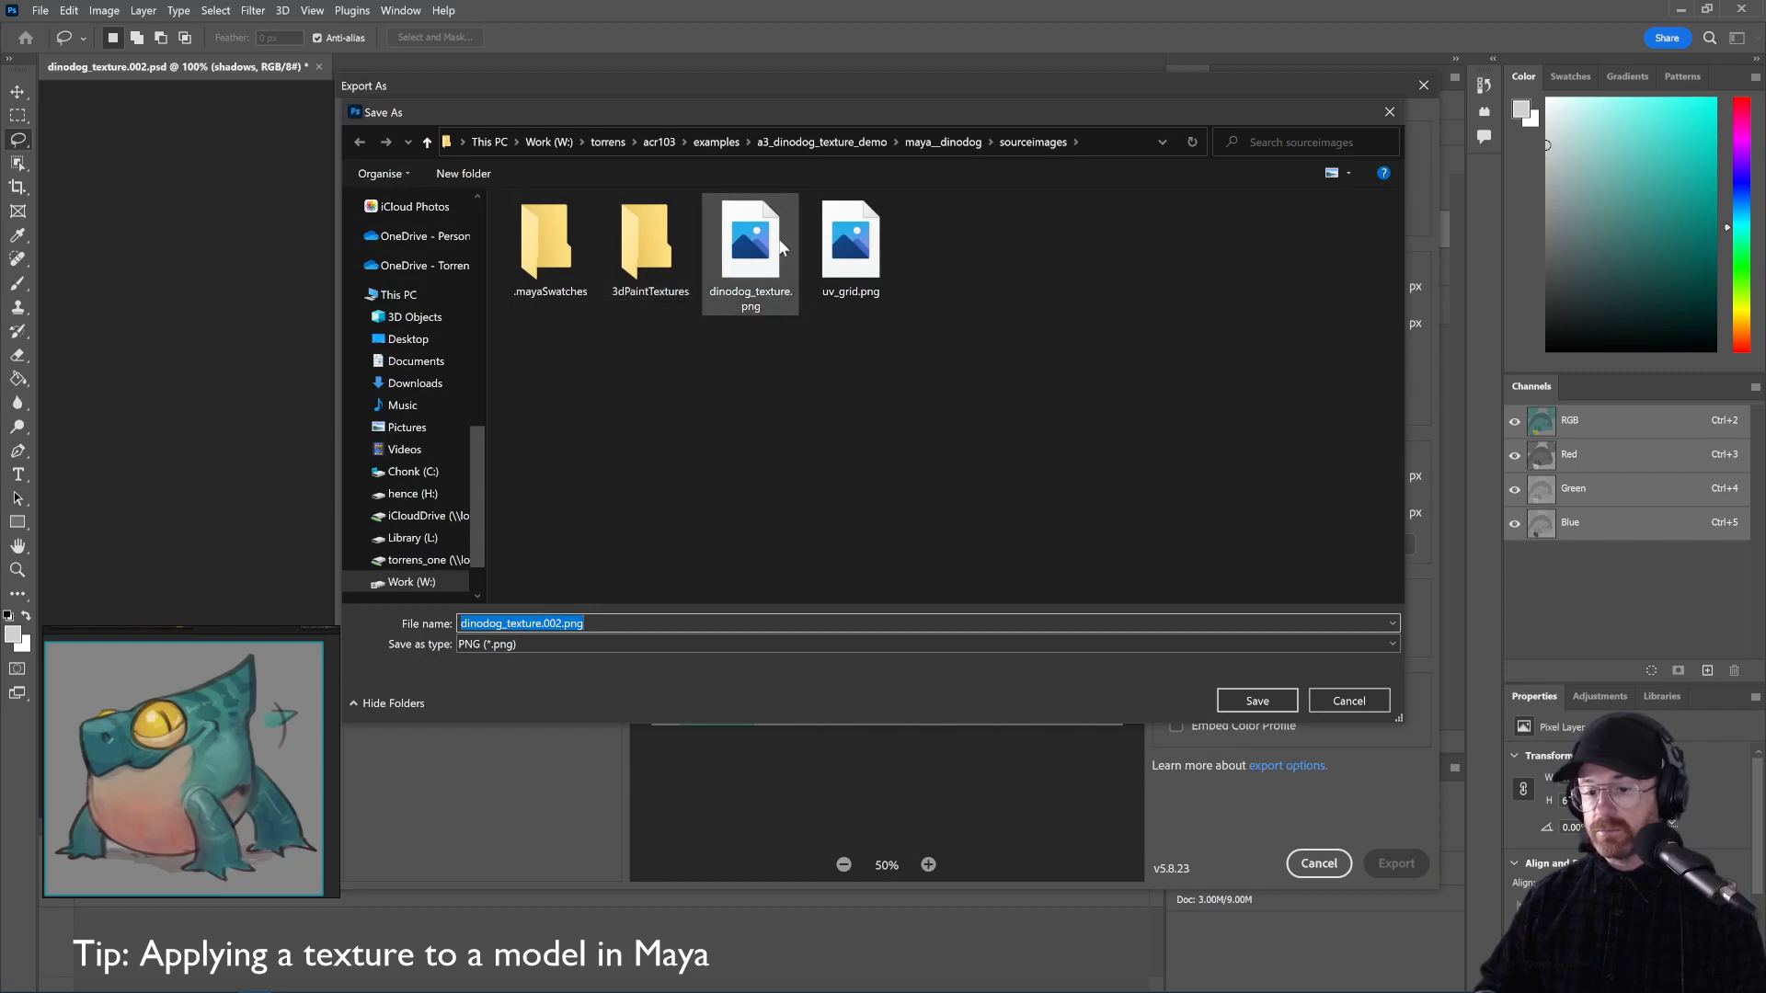
{"action": "double_click", "coordinate": [780, 246]}
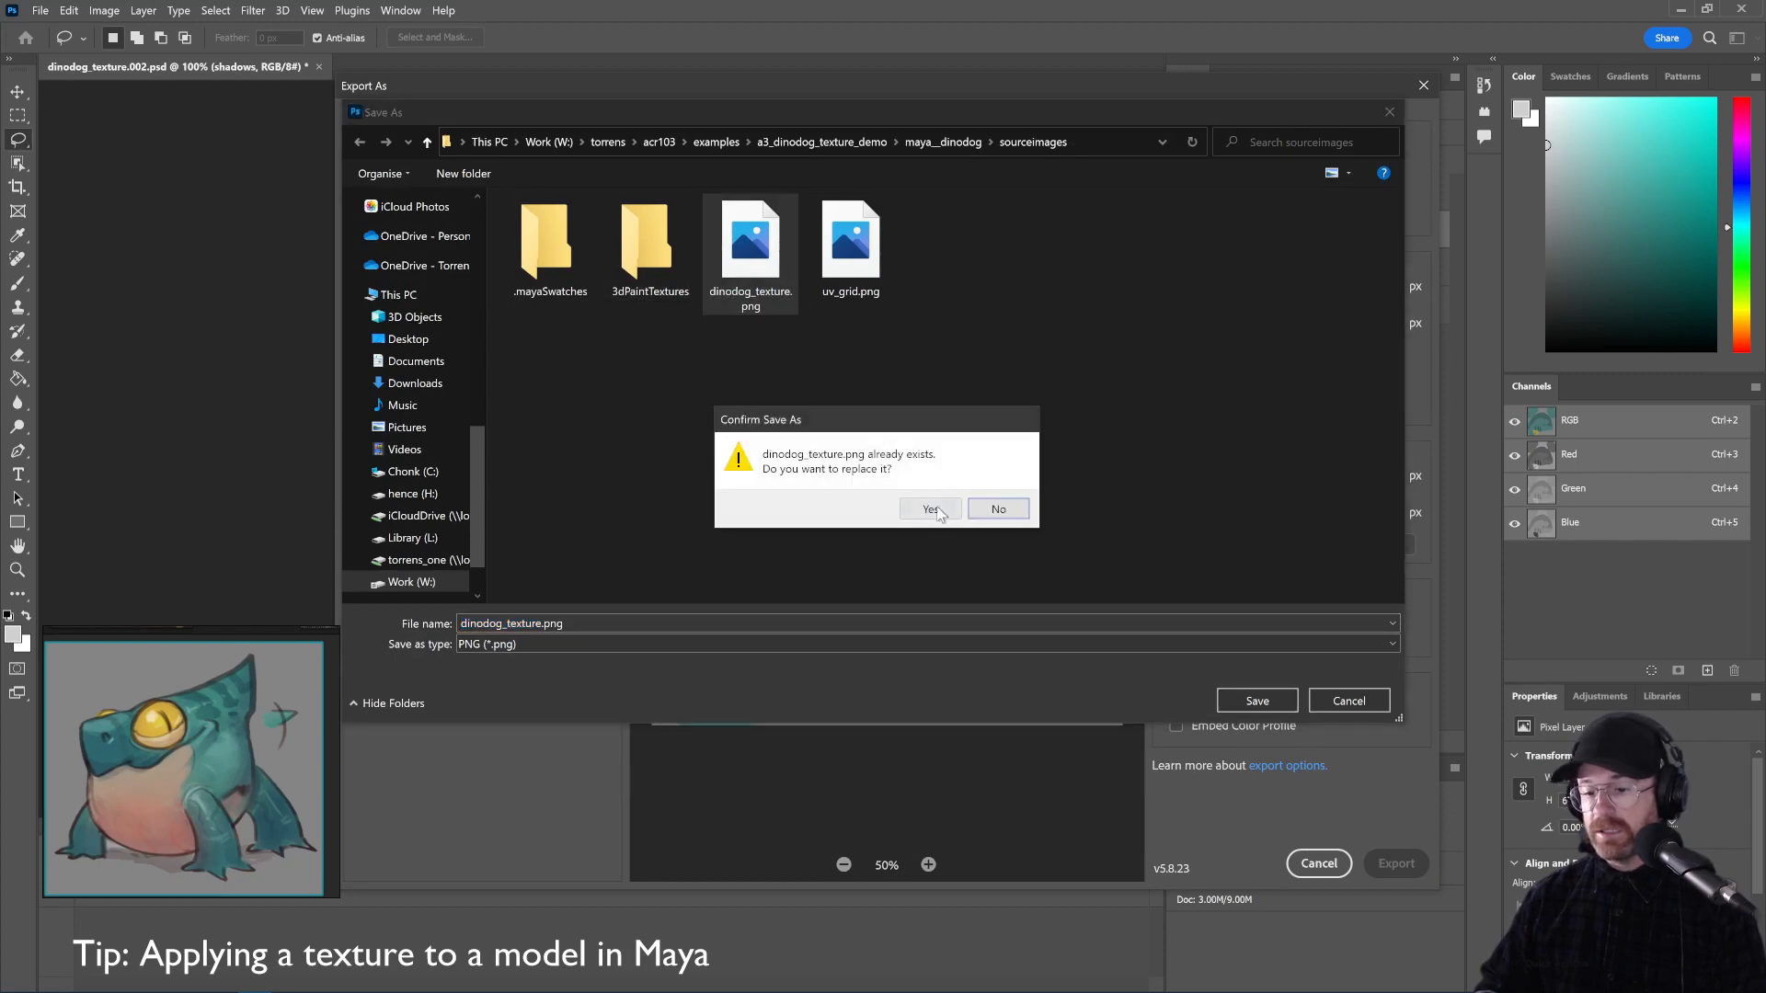
{"action": "left_click", "coordinate": [931, 510]}
{"action": "key", "text": "alt+Tab"}
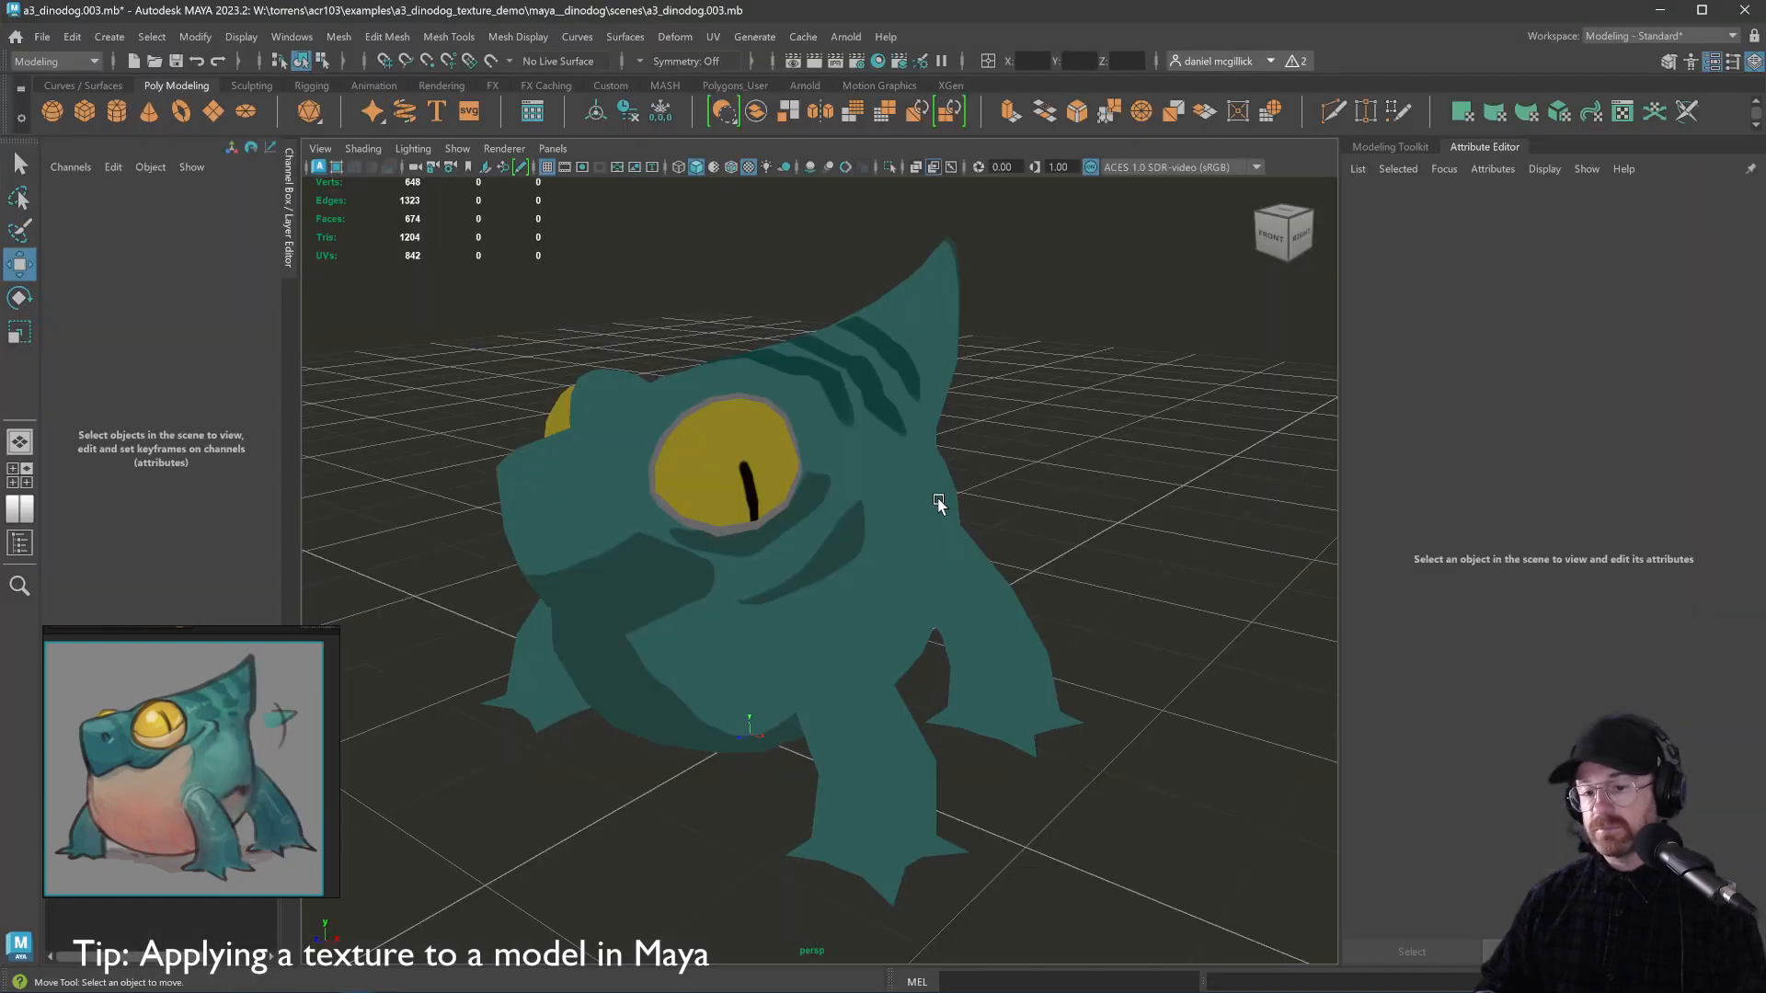
Orbit the camera to view the dinodog's side with the updated shadow band
{"action": "left_click_drag", "start_coordinate": [938, 503], "coordinate": [1035, 504]}
{"action": "key", "text": "alt+Tab"}
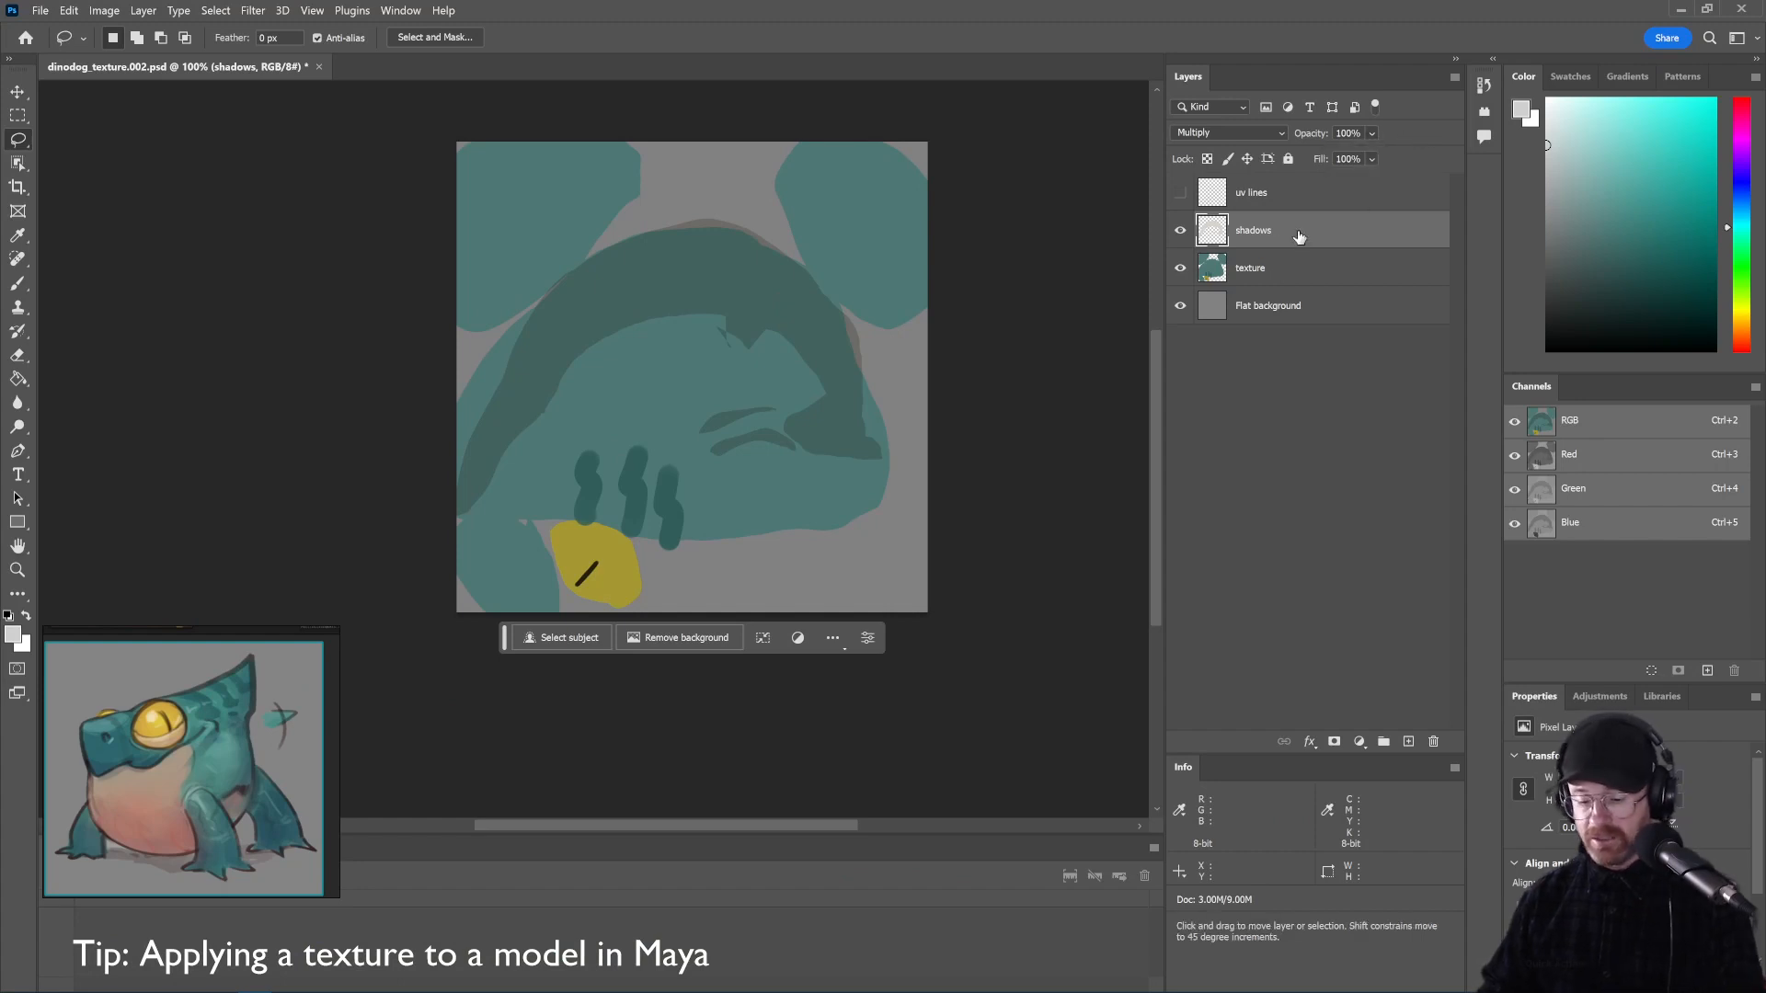
Lighten the shadows layer to about Lightness +74 with Hue/Saturation
{"action": "key", "text": "ctrl+u"}
{"action": "left_click_drag", "start_coordinate": [1207, 574], "coordinate": [1279, 575]}
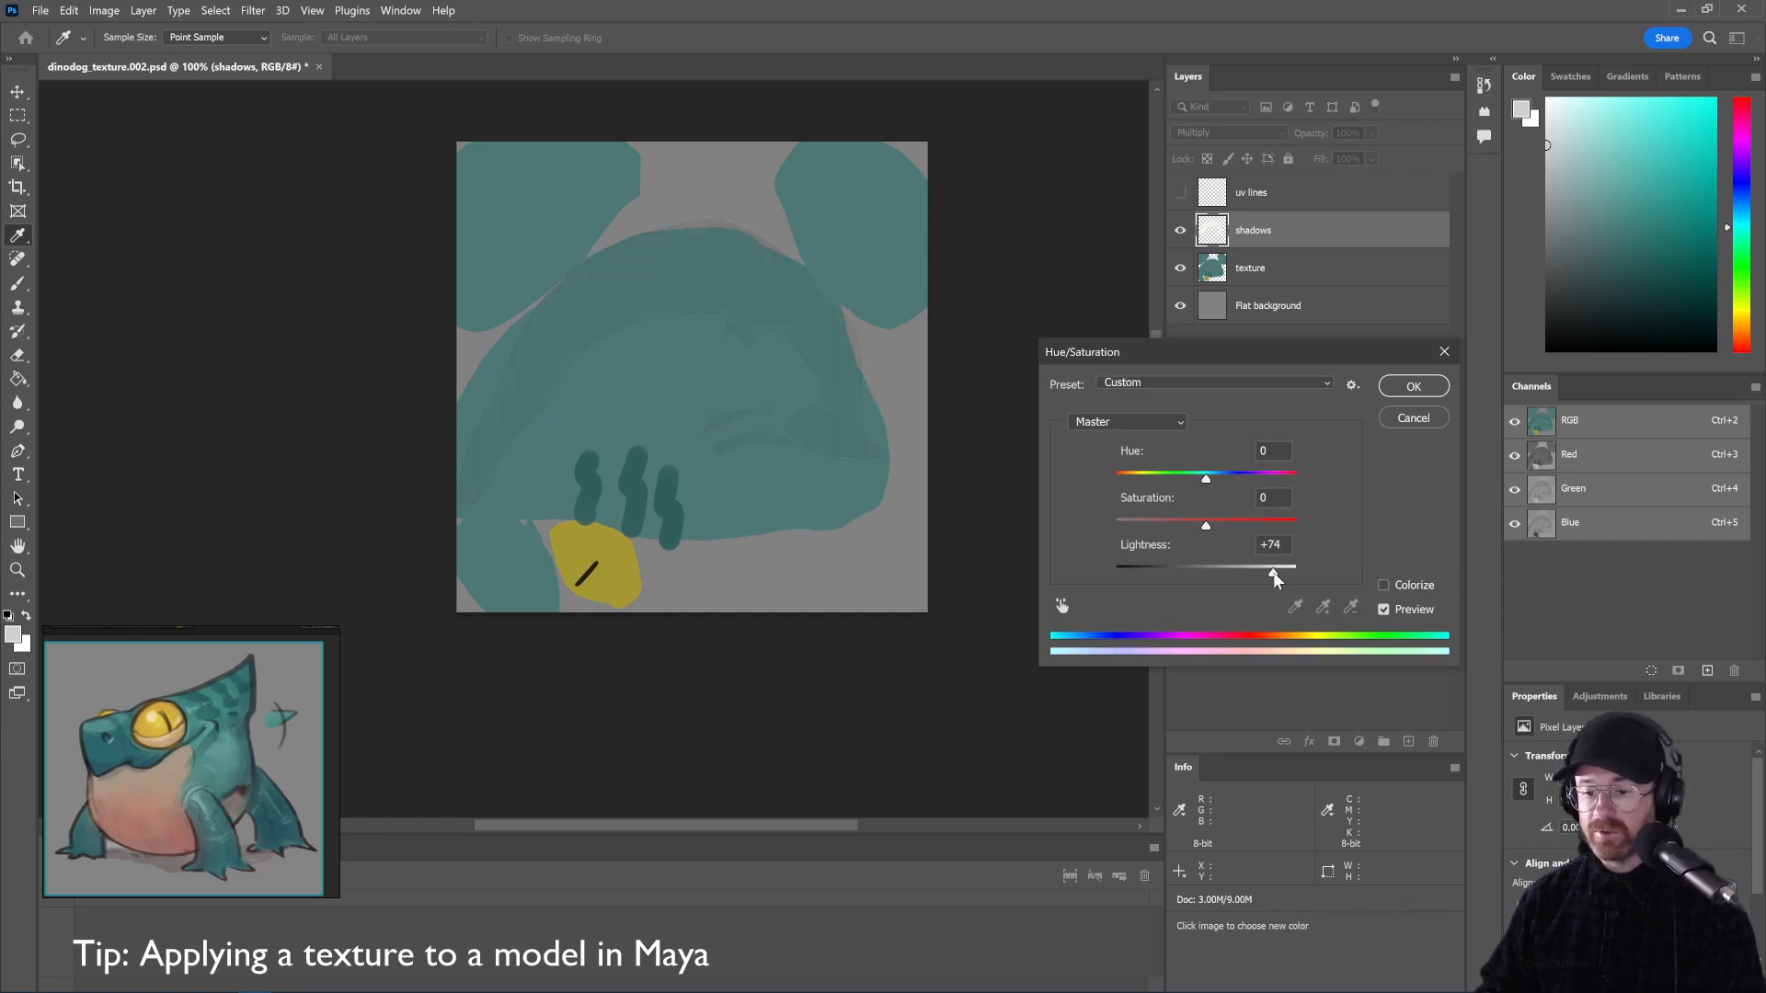
{"action": "left_click", "coordinate": [1413, 386]}
Re-export the PNG over dinodog_texture.png
{"action": "key", "text": "alt+shift+ctrl+w"}
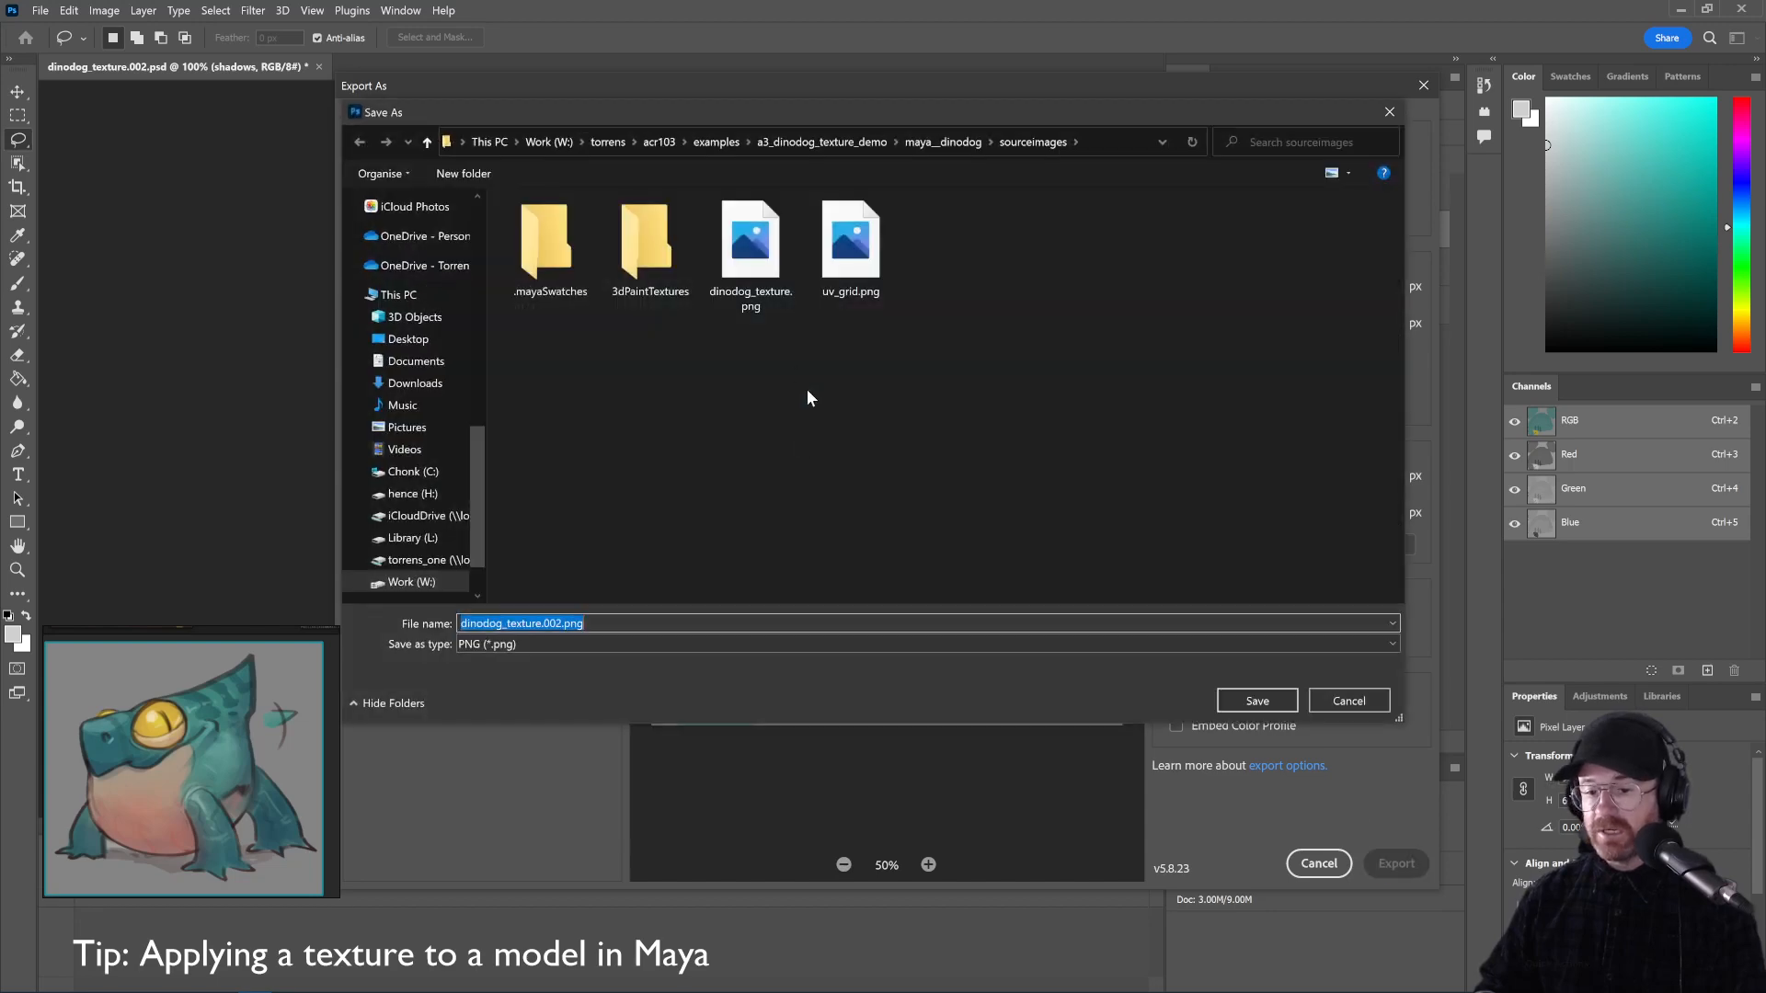
{"action": "double_click", "coordinate": [761, 254]}
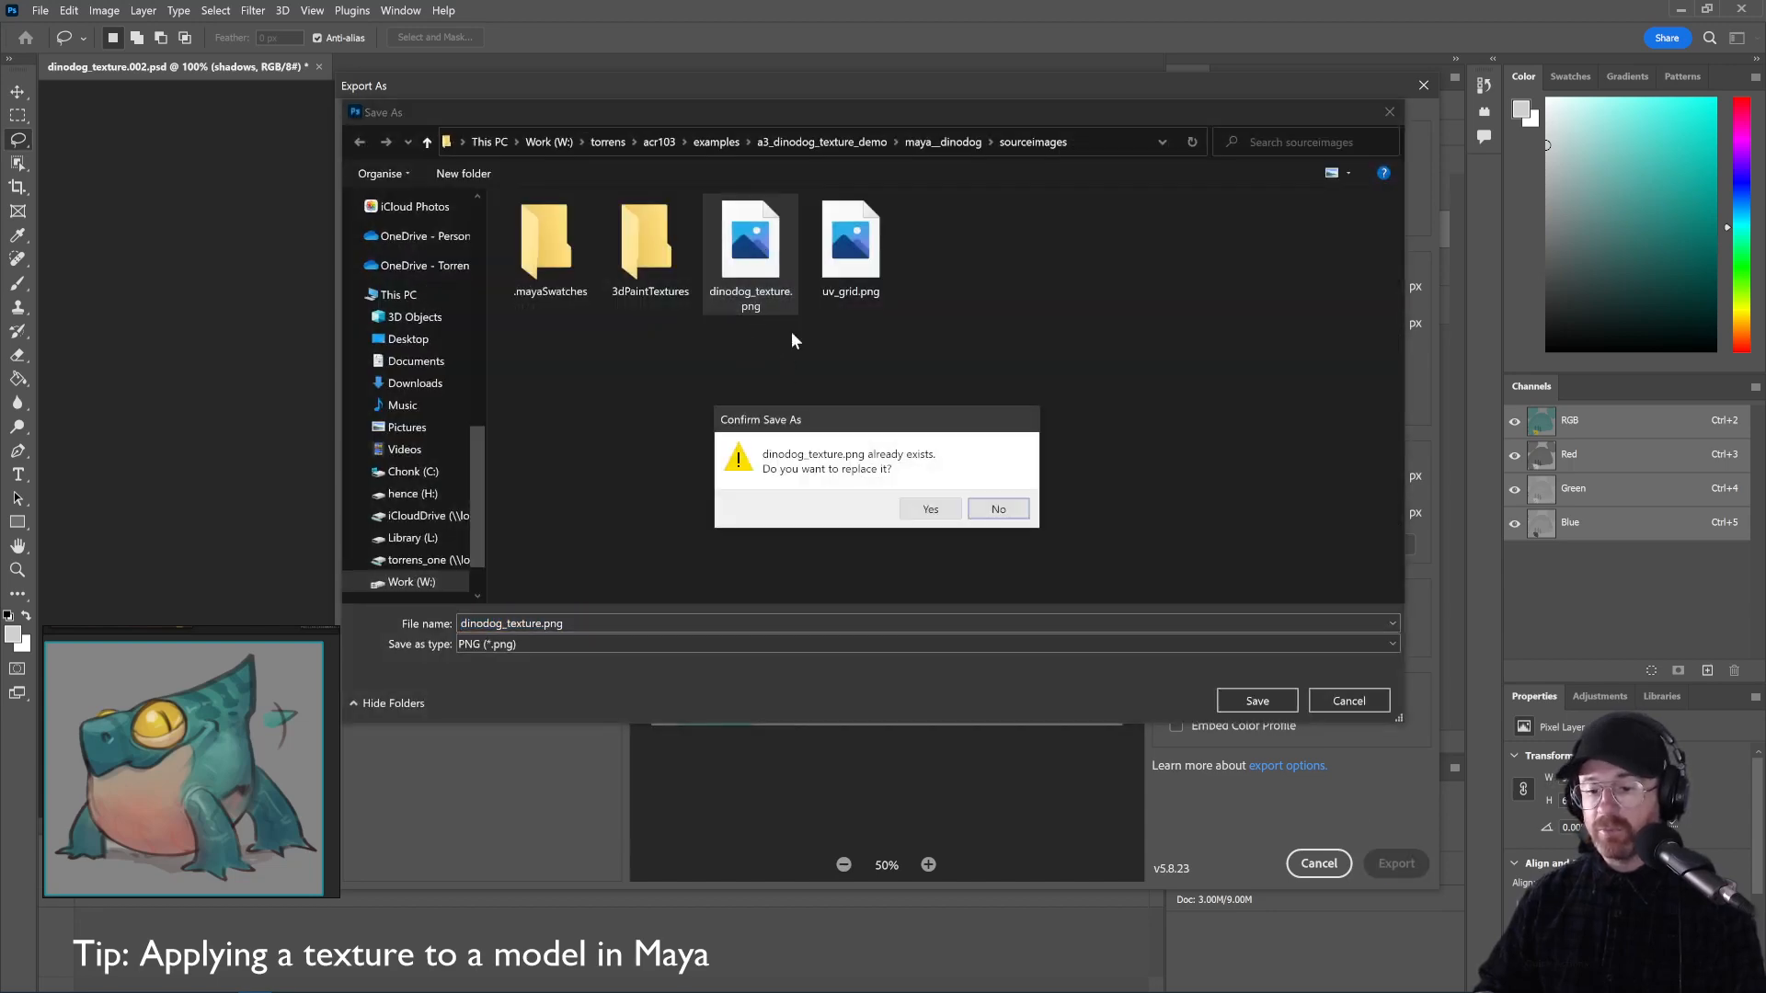
{"action": "left_click", "coordinate": [925, 507]}
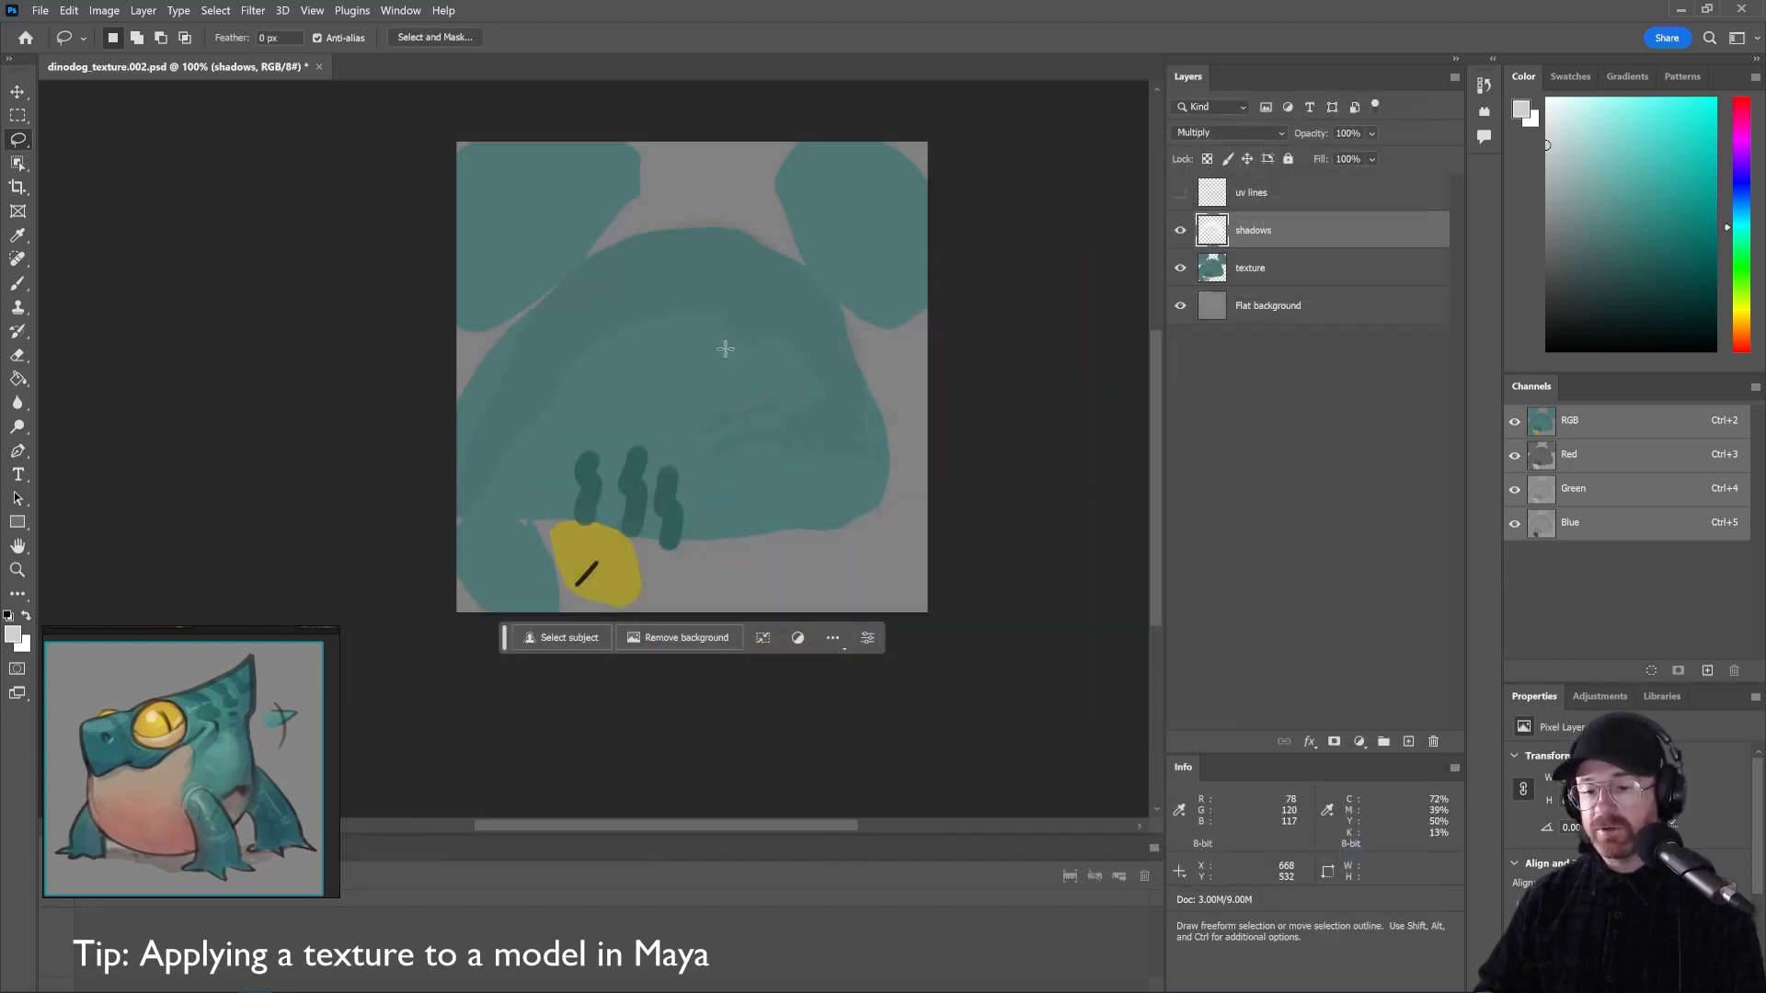
{"action": "key", "text": "alt+Tab"}
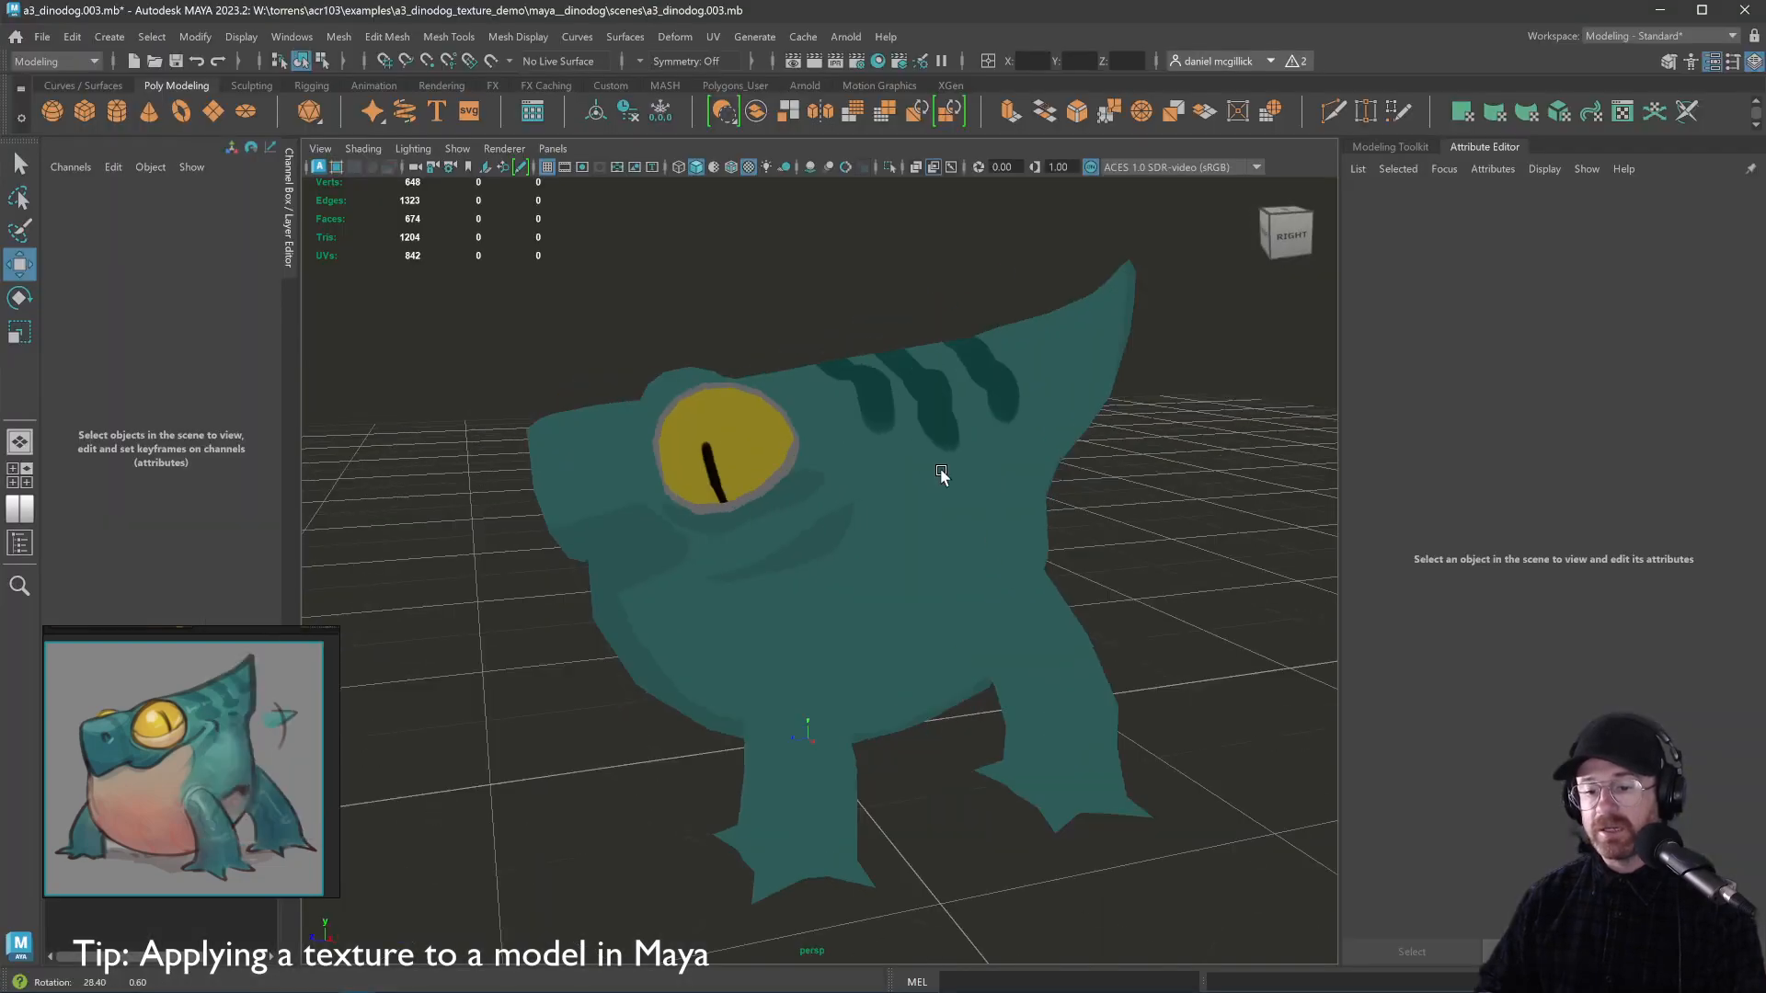
Orbit around the dinodog from low and side angles, then select the dinodog_game_res mesh
{"action": "left_click_drag", "start_coordinate": [941, 473], "coordinate": [975, 479]}
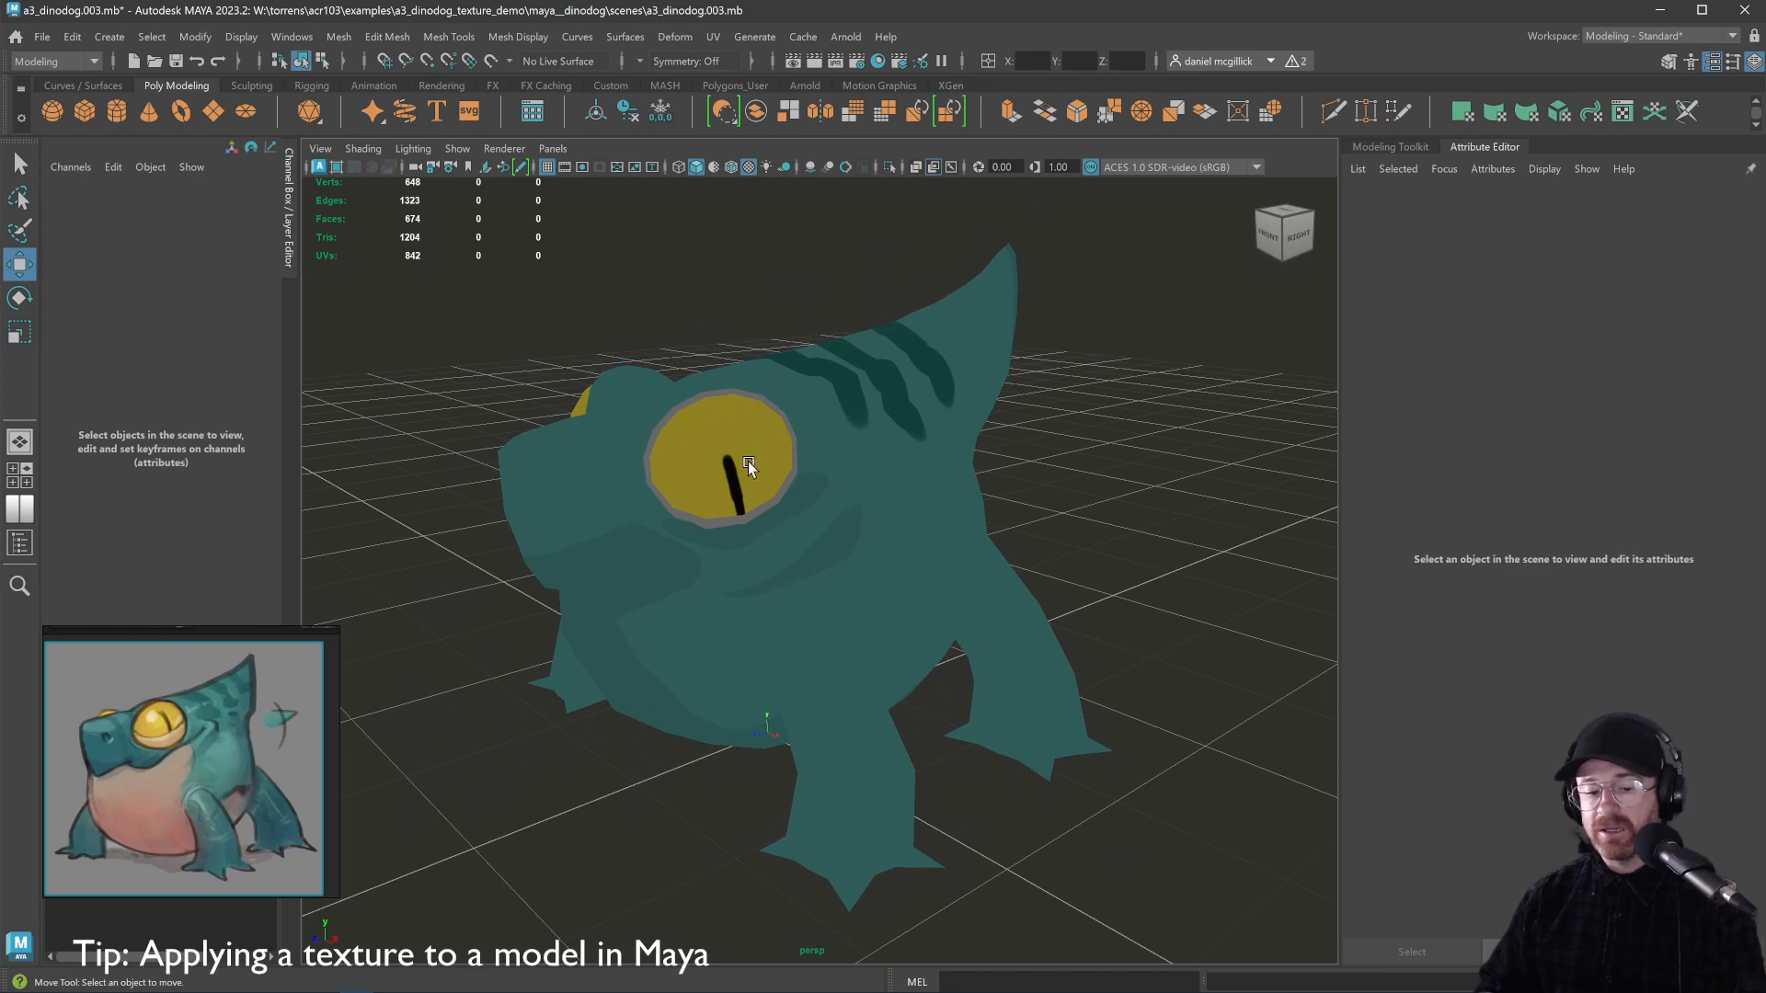
{"action": "left_click_drag", "start_coordinate": [748, 460], "coordinate": [867, 425]}
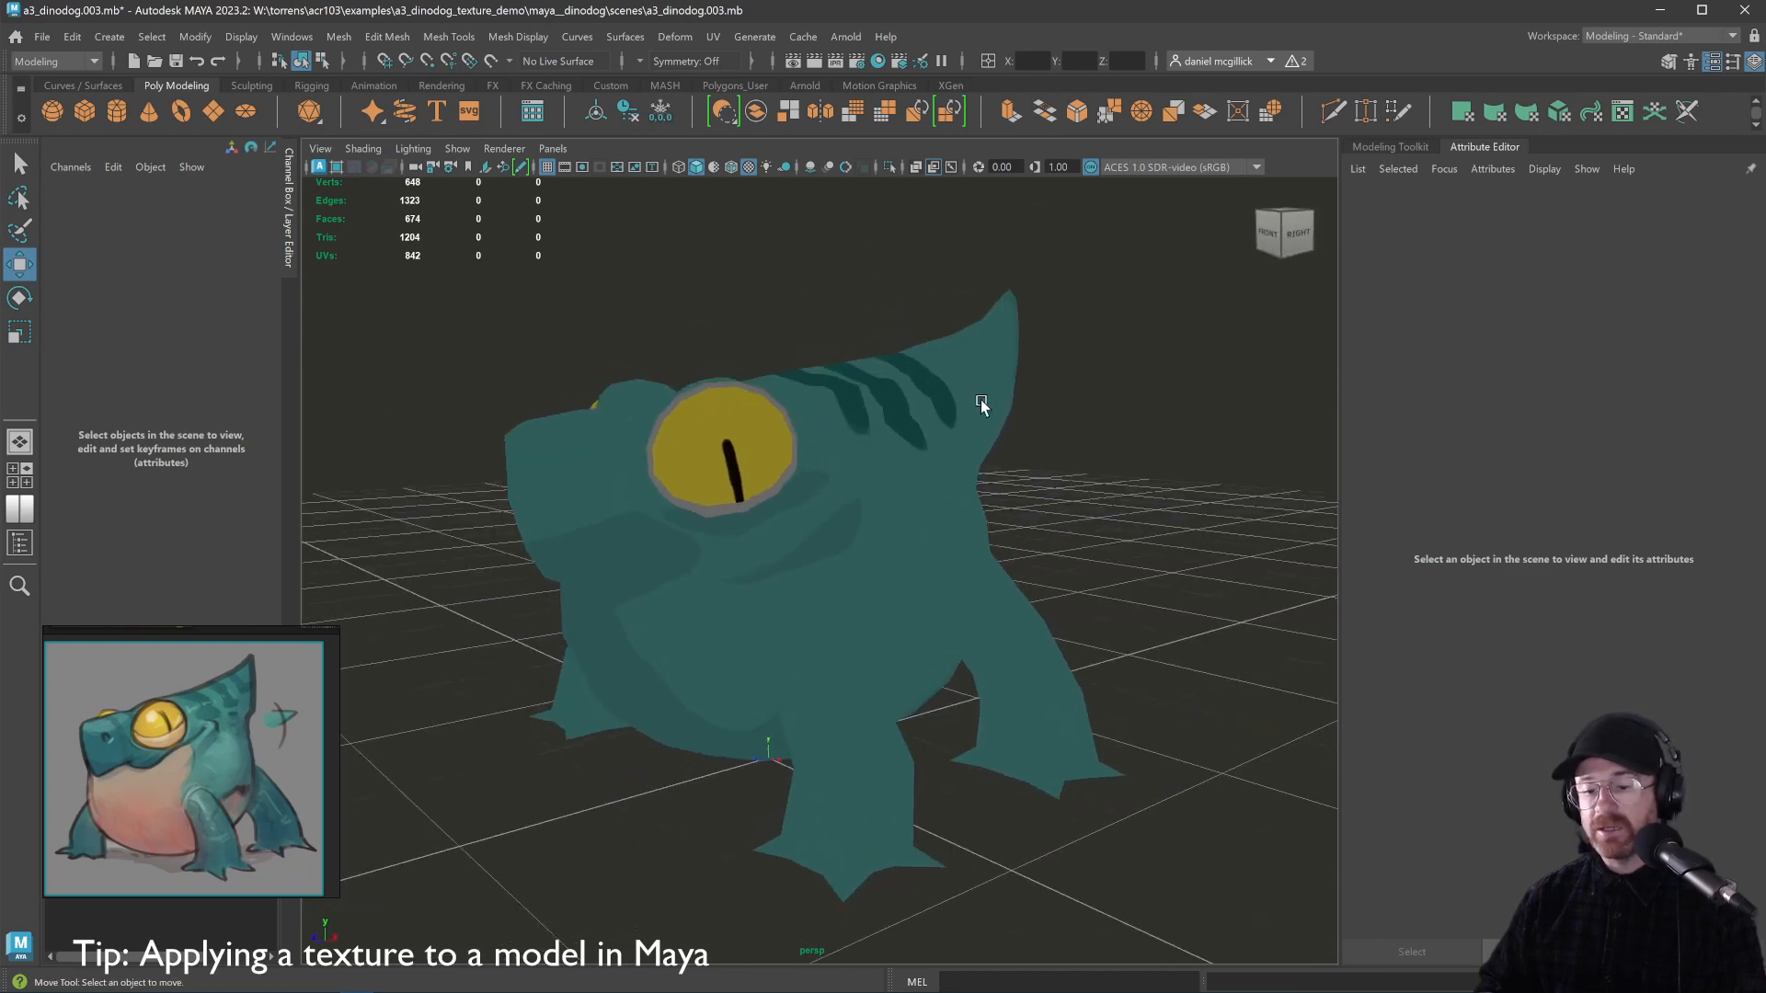
{"action": "left_click_drag", "start_coordinate": [980, 399], "coordinate": [987, 397]}
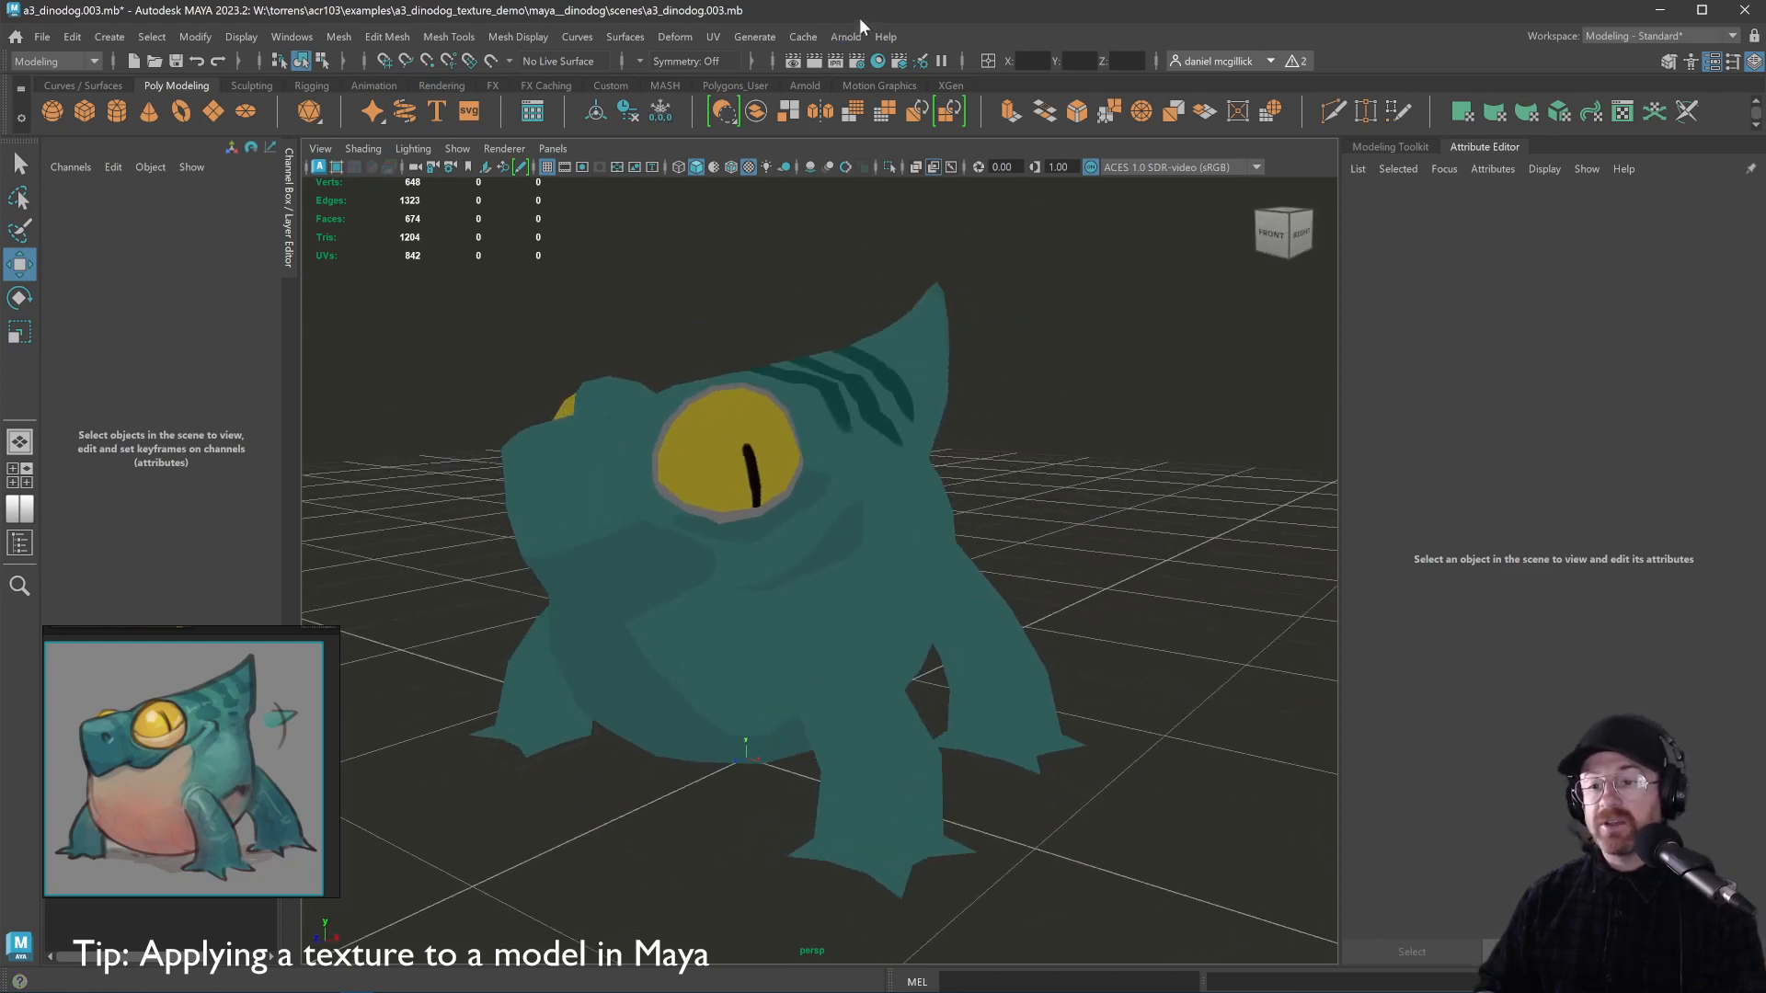
{"action": "left_click_drag", "start_coordinate": [1151, 374], "coordinate": [844, 447]}
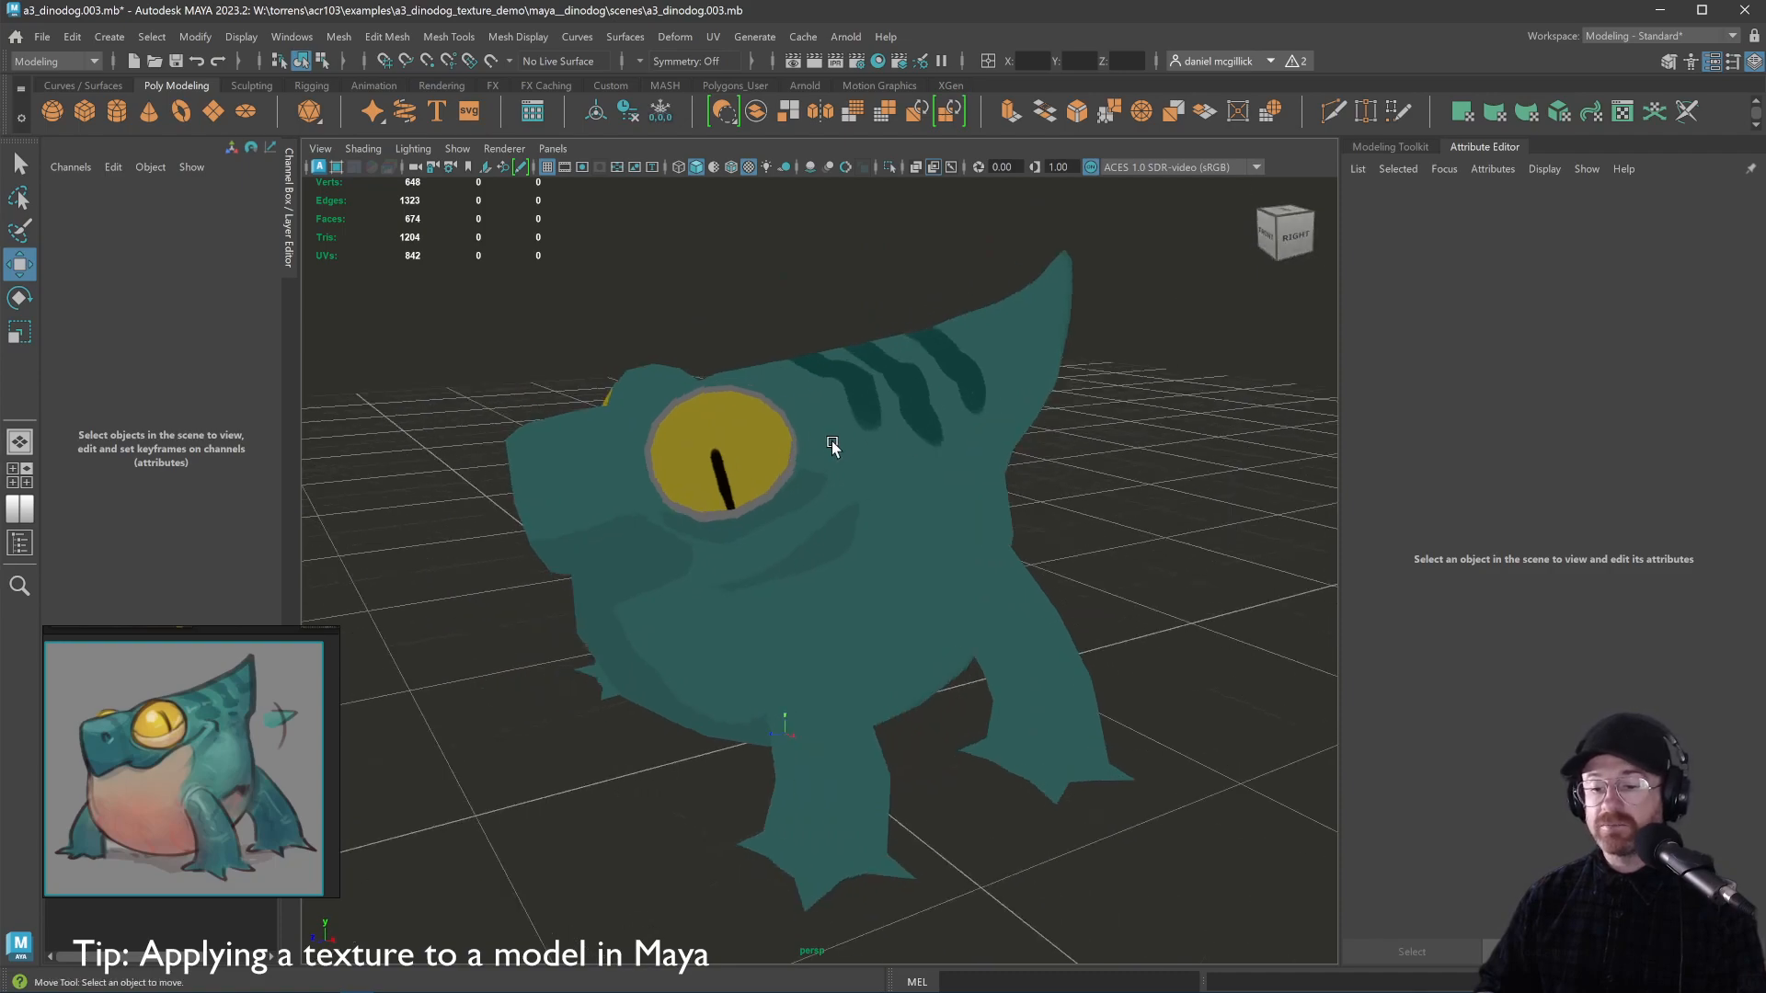
{"action": "left_click", "coordinate": [832, 446]}
{"action": "mouse_move", "coordinate": [1019, 498]}
{"action": "left_mouse_down"}
{"action": "mouse_move", "coordinate": [1139, 505]}
{"action": "mouse_move", "coordinate": [1037, 497]}
{"action": "left_mouse_up"}
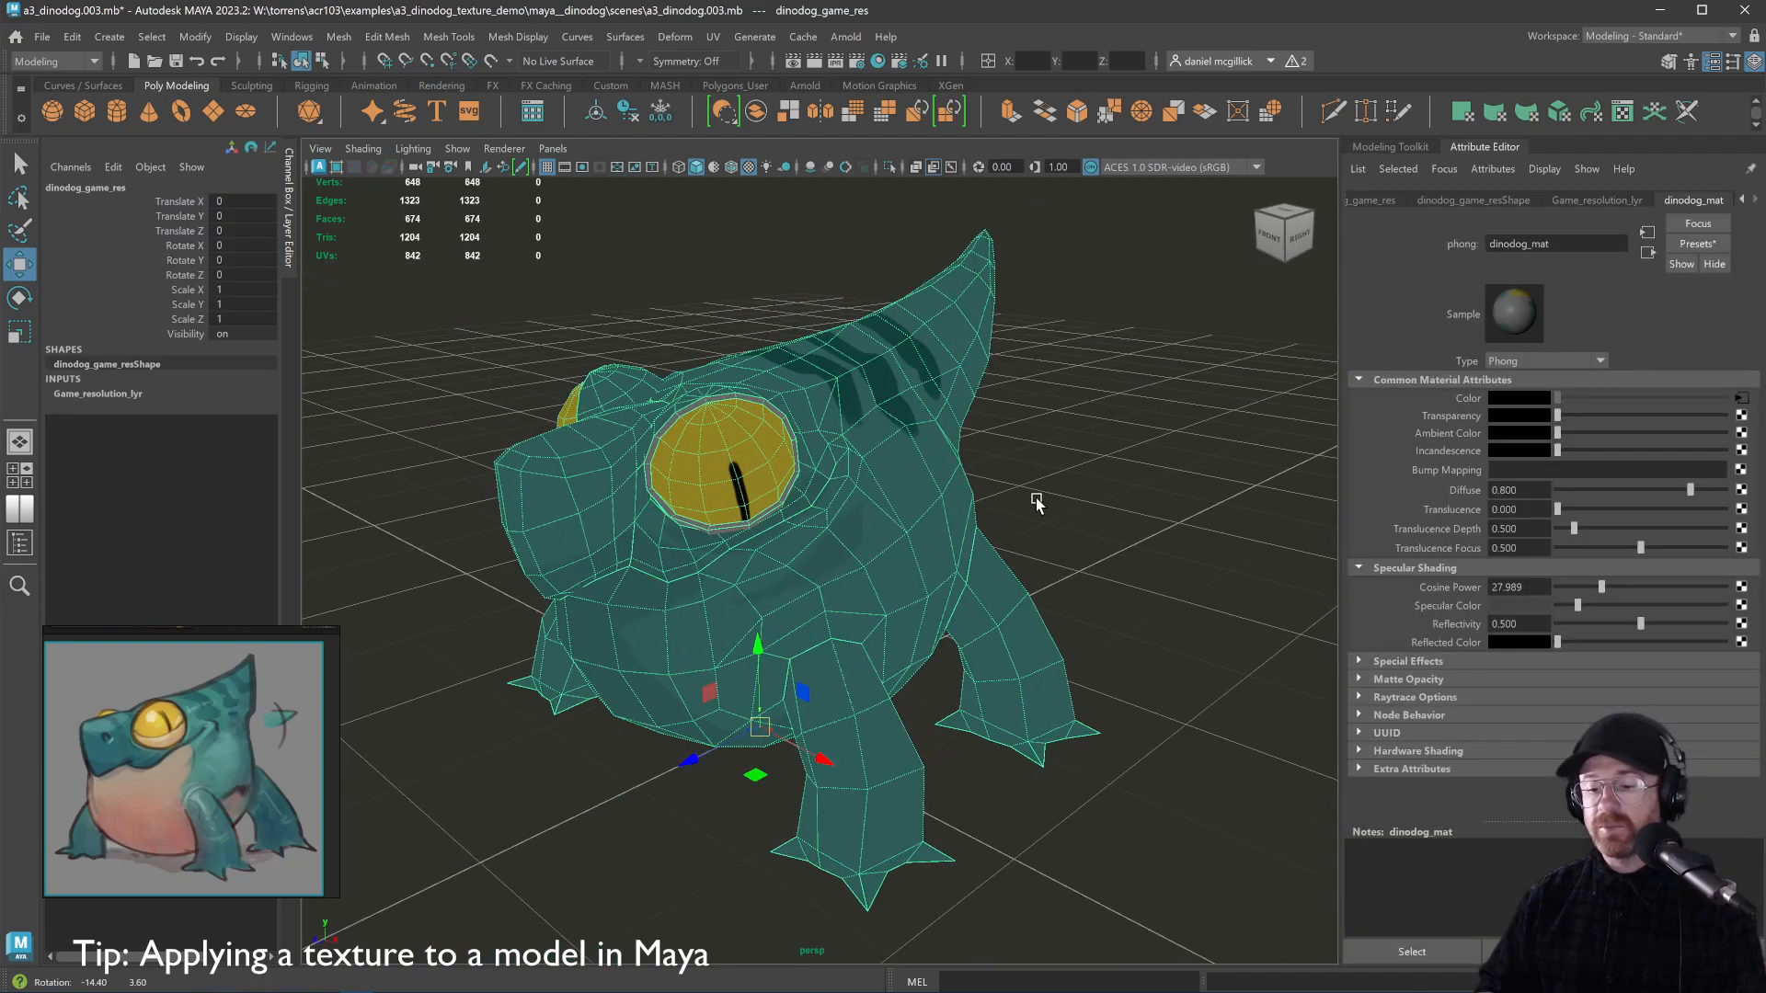
Switch the Maya workspace to UV Editing
{"action": "left_click", "coordinate": [1603, 36]}
{"action": "left_click", "coordinate": [1610, 154]}
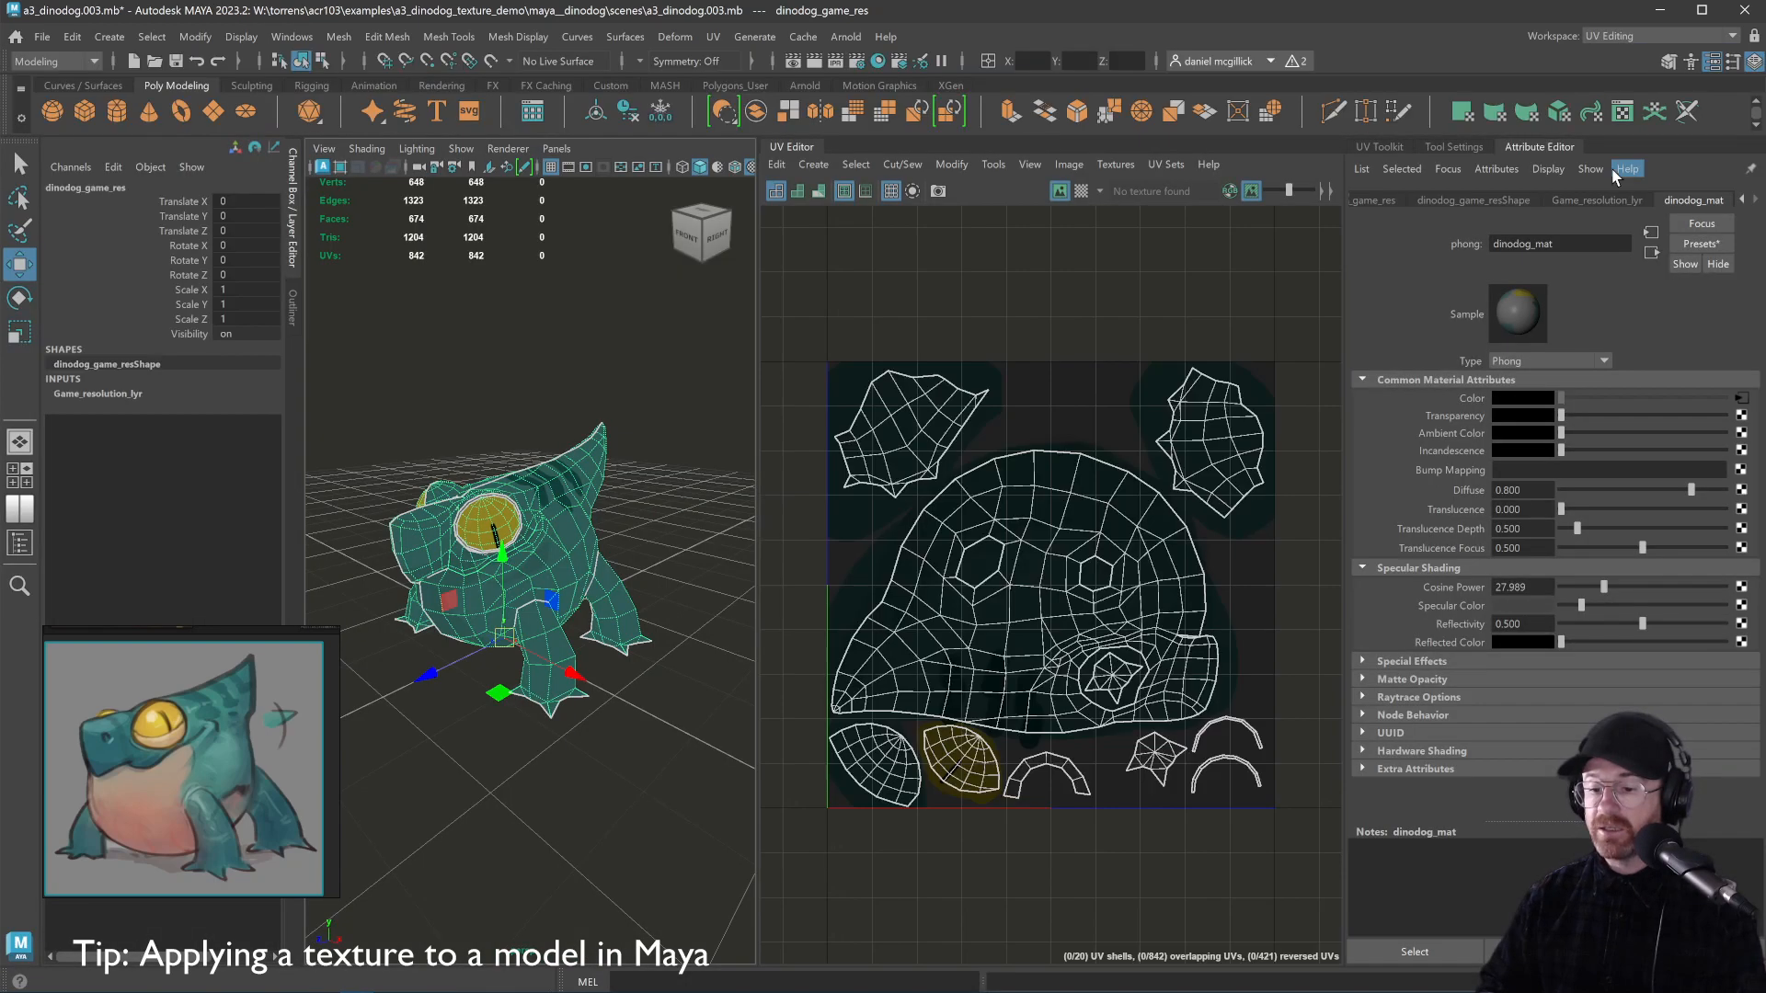
{"action": "mouse_move", "coordinate": [633, 425]}
{"action": "left_mouse_down"}
{"action": "mouse_move", "coordinate": [721, 410]}
{"action": "mouse_move", "coordinate": [639, 433]}
{"action": "mouse_move", "coordinate": [652, 413]}
{"action": "left_mouse_up"}
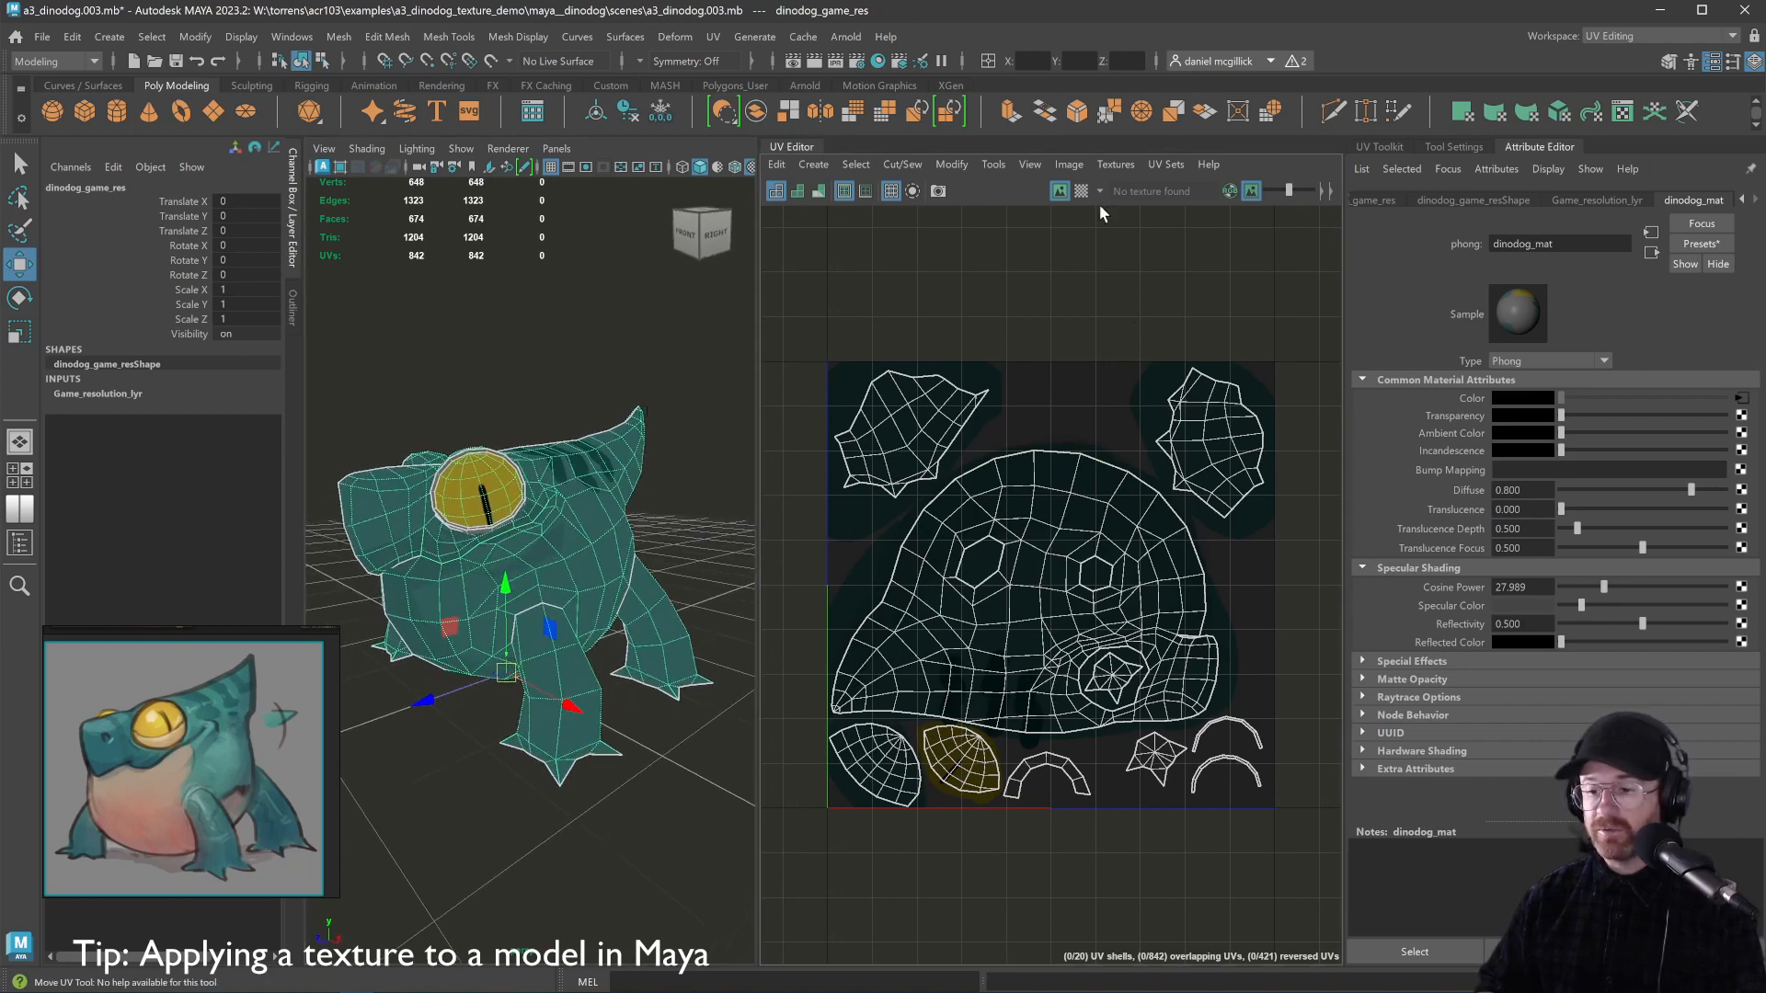
Turn off Image > Dim to show the texture at full brightness, and toggle the Checker Map on and off
{"action": "left_click", "coordinate": [1076, 166]}
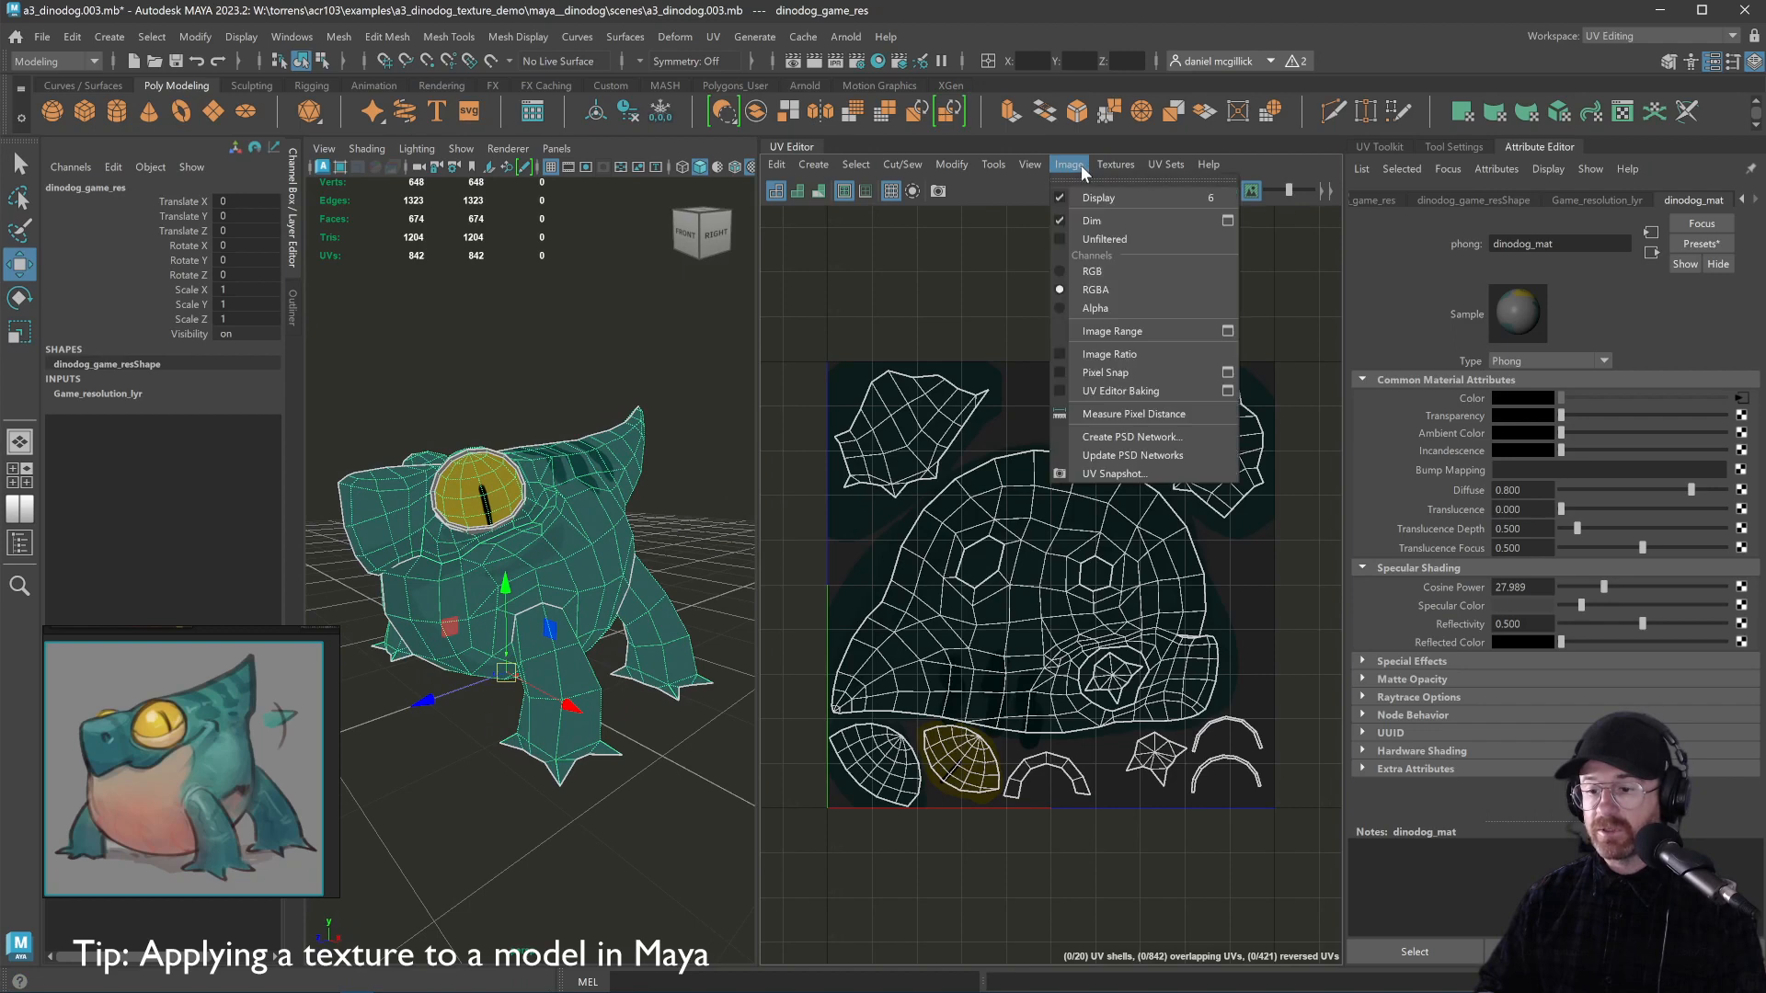
{"action": "left_click", "coordinate": [1095, 223]}
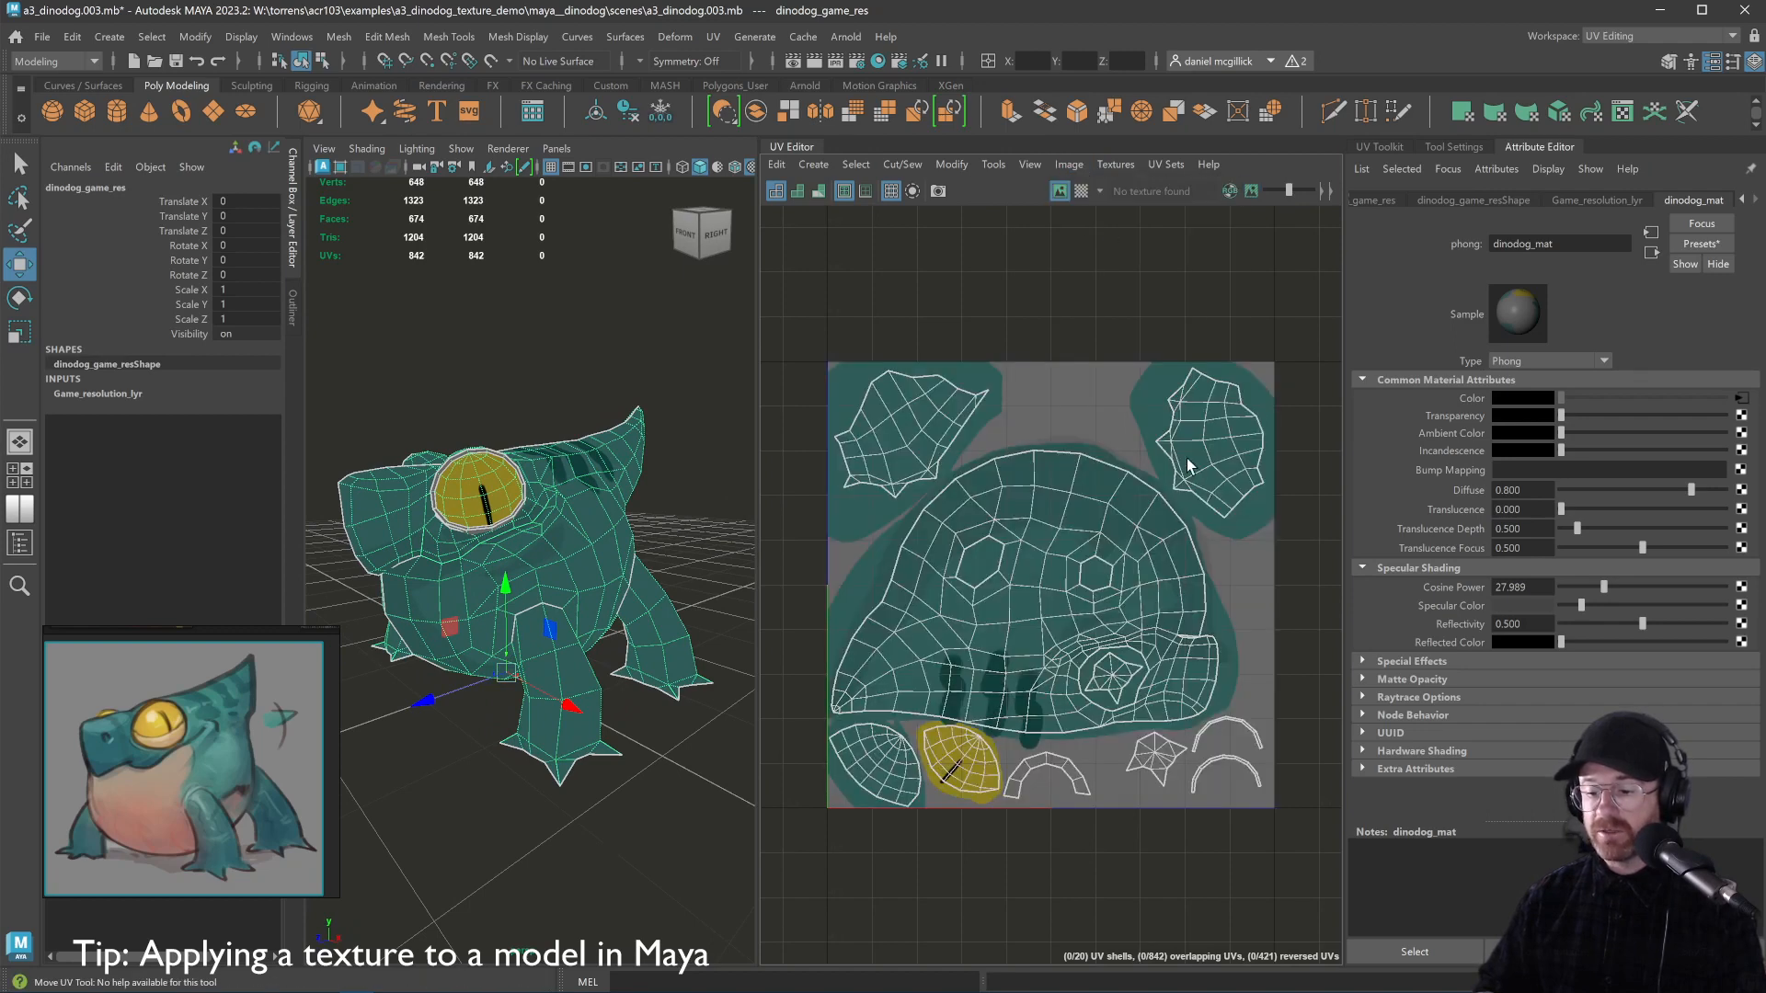
{"action": "left_click", "coordinate": [1081, 191]}
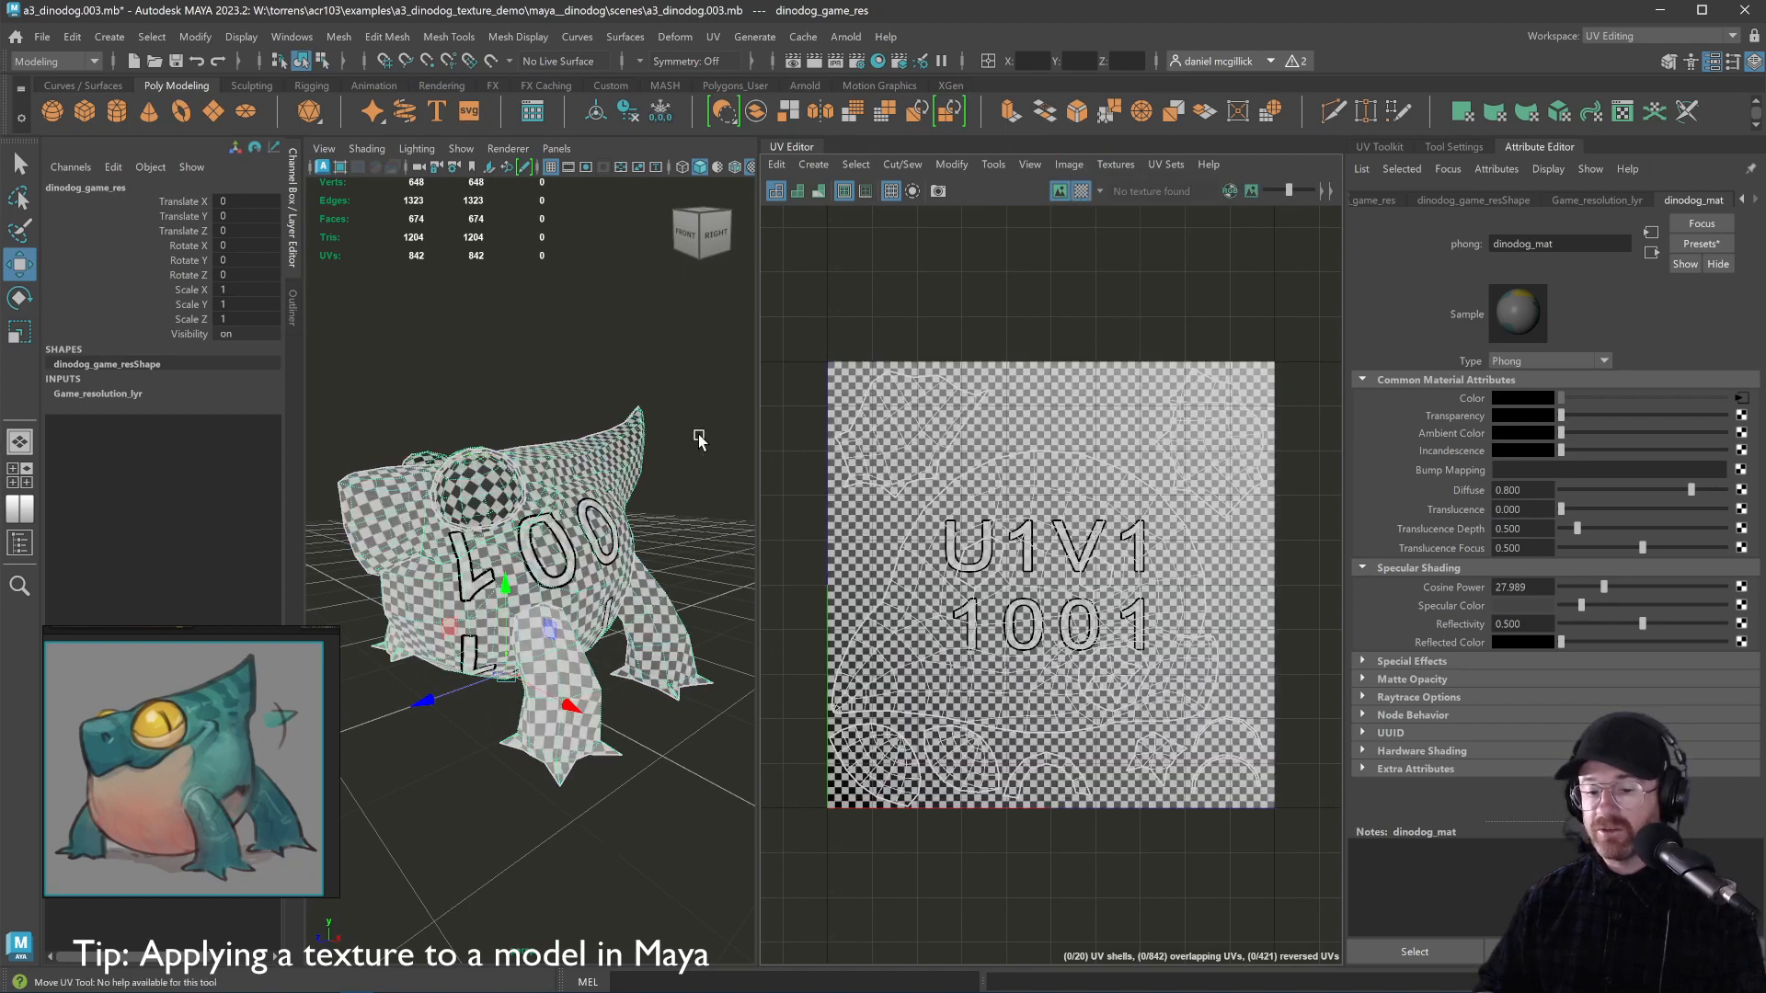
{"action": "left_click", "coordinate": [1070, 190]}
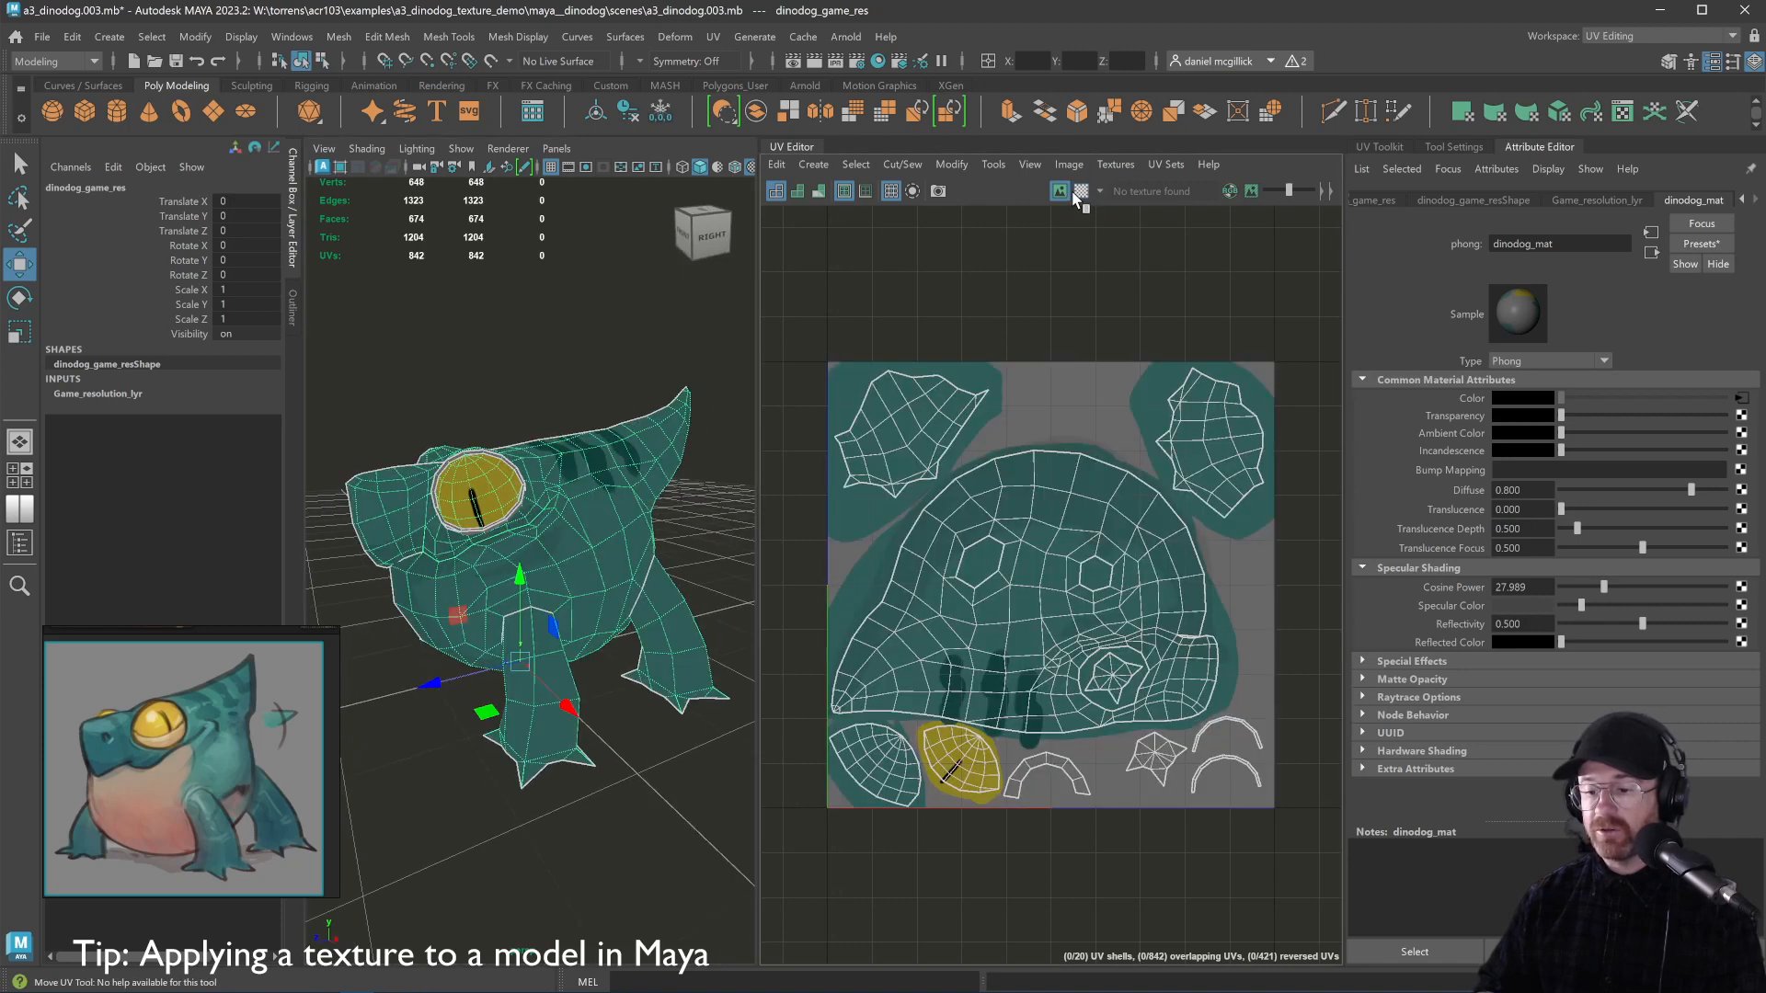
{"action": "left_click", "coordinate": [1075, 162]}
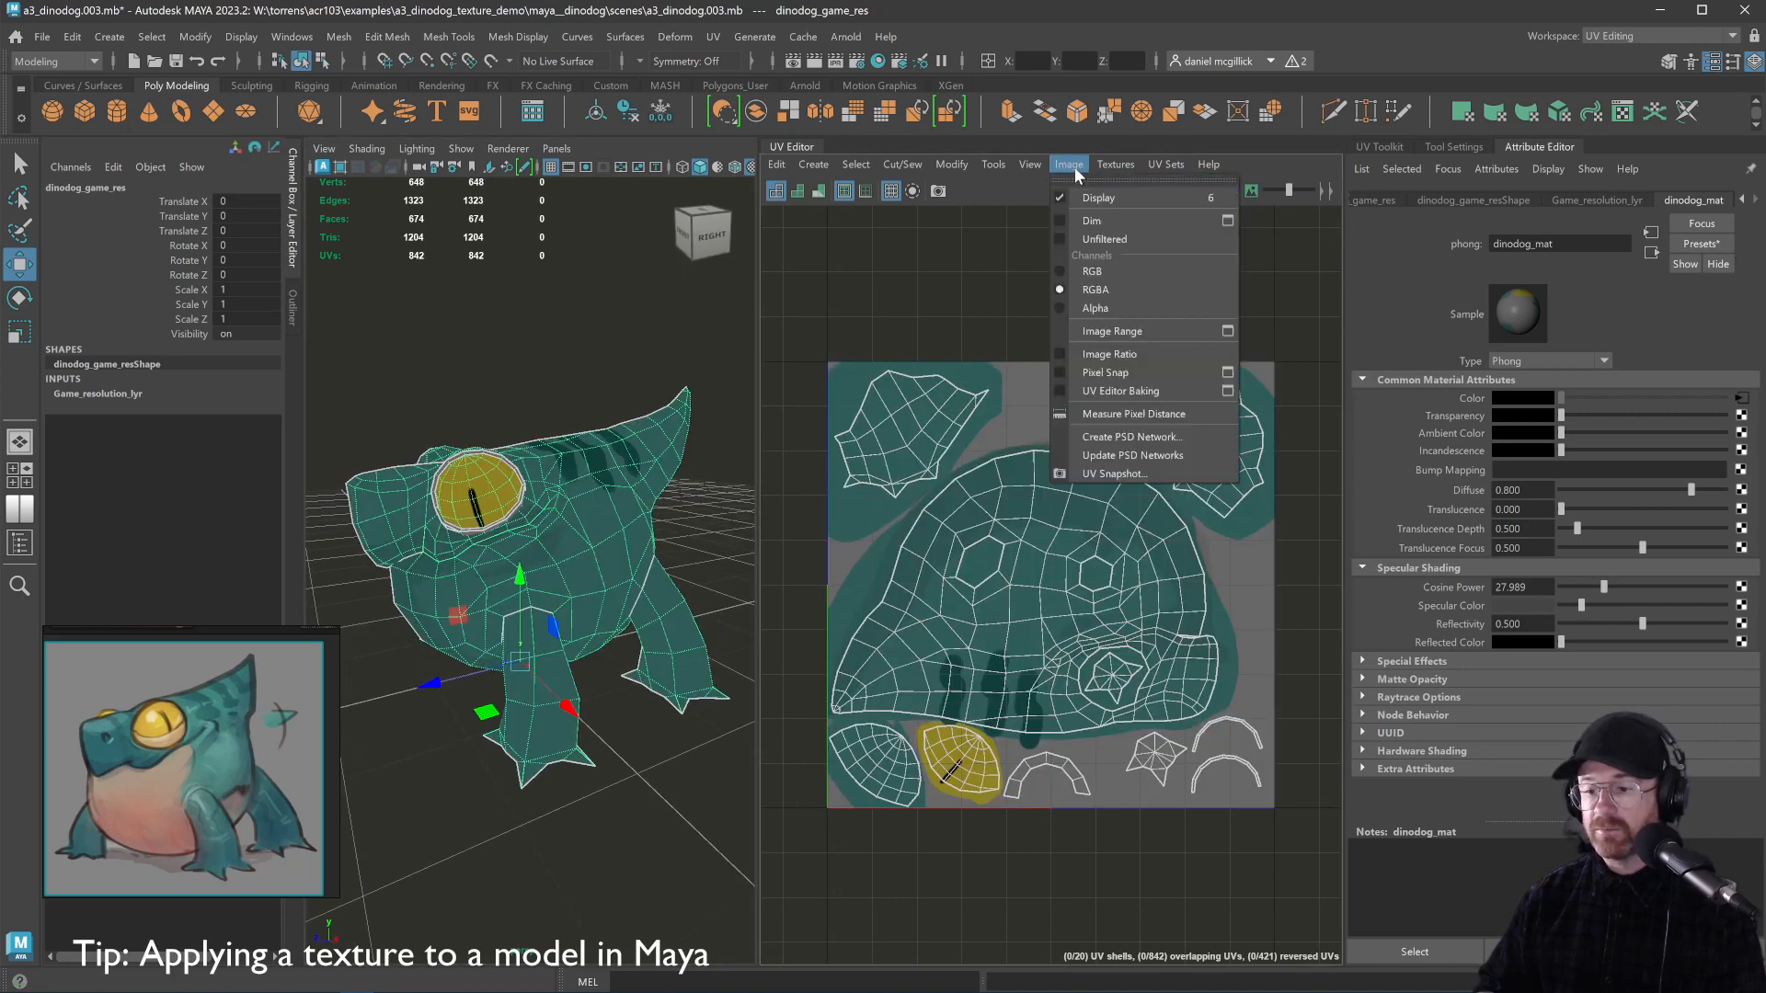
{"action": "left_click", "coordinate": [1069, 169]}
{"action": "left_click_drag", "start_coordinate": [556, 534], "coordinate": [660, 544]}
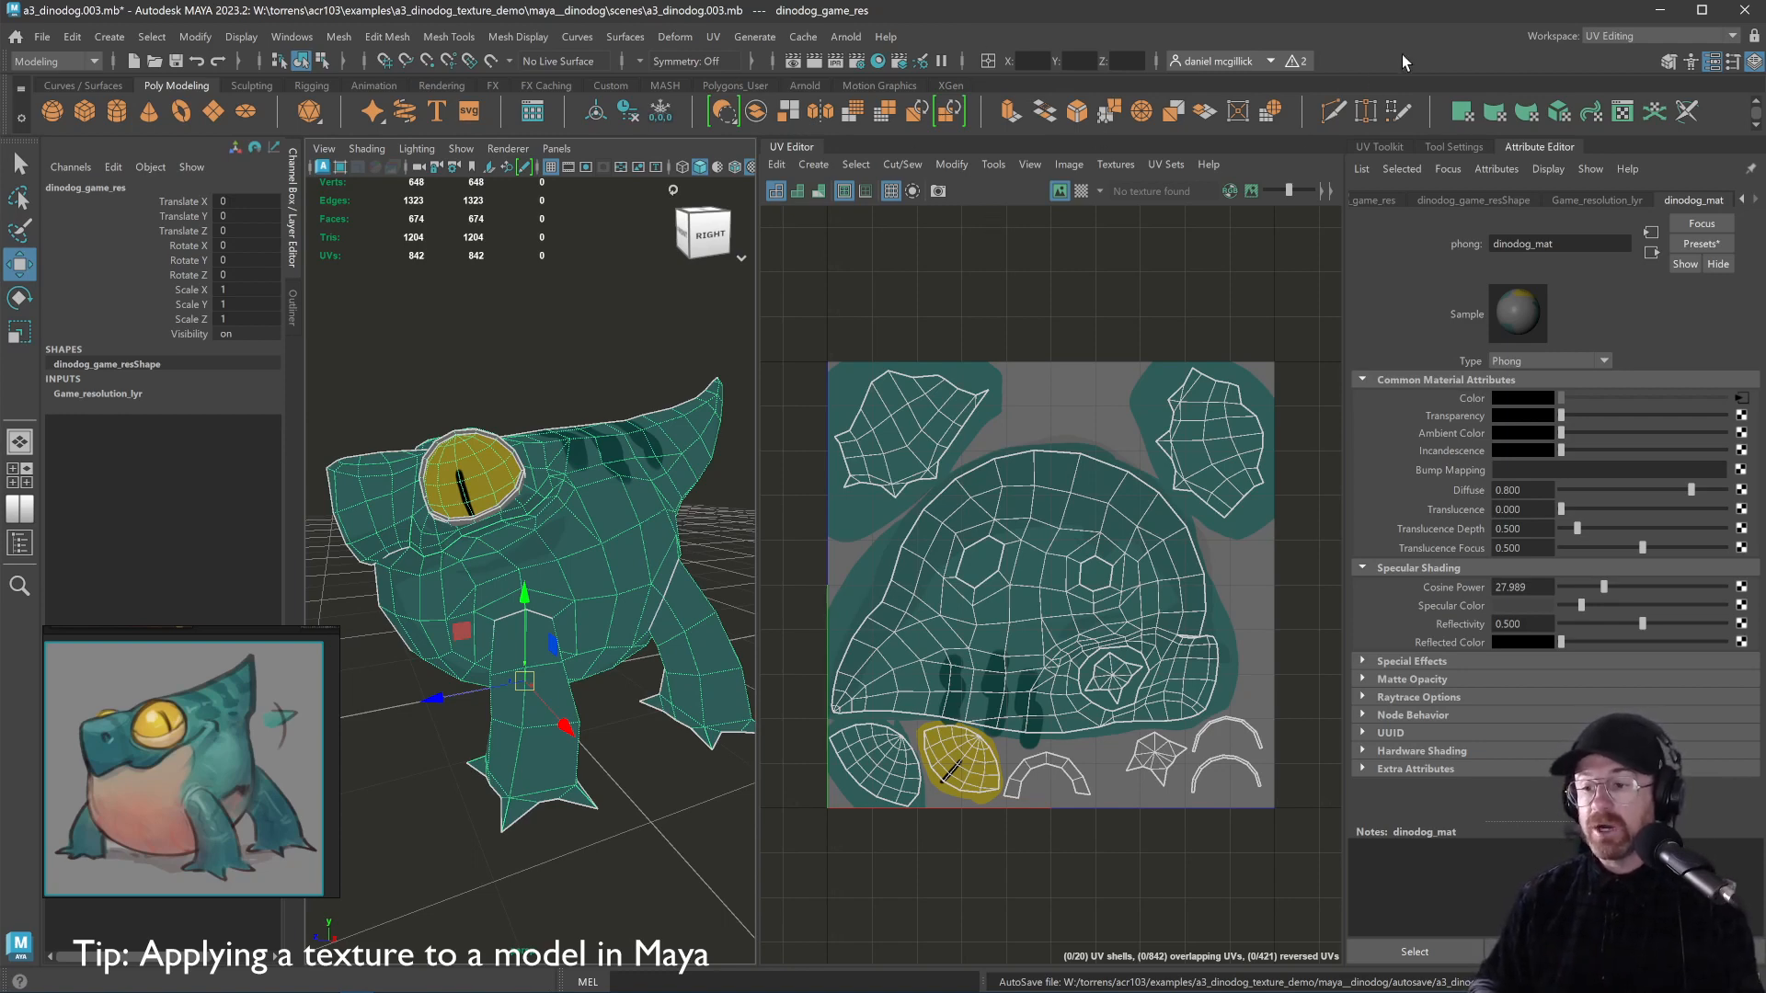
{"action": "left_click", "coordinate": [1057, 169]}
{"action": "left_click", "coordinate": [1113, 170]}
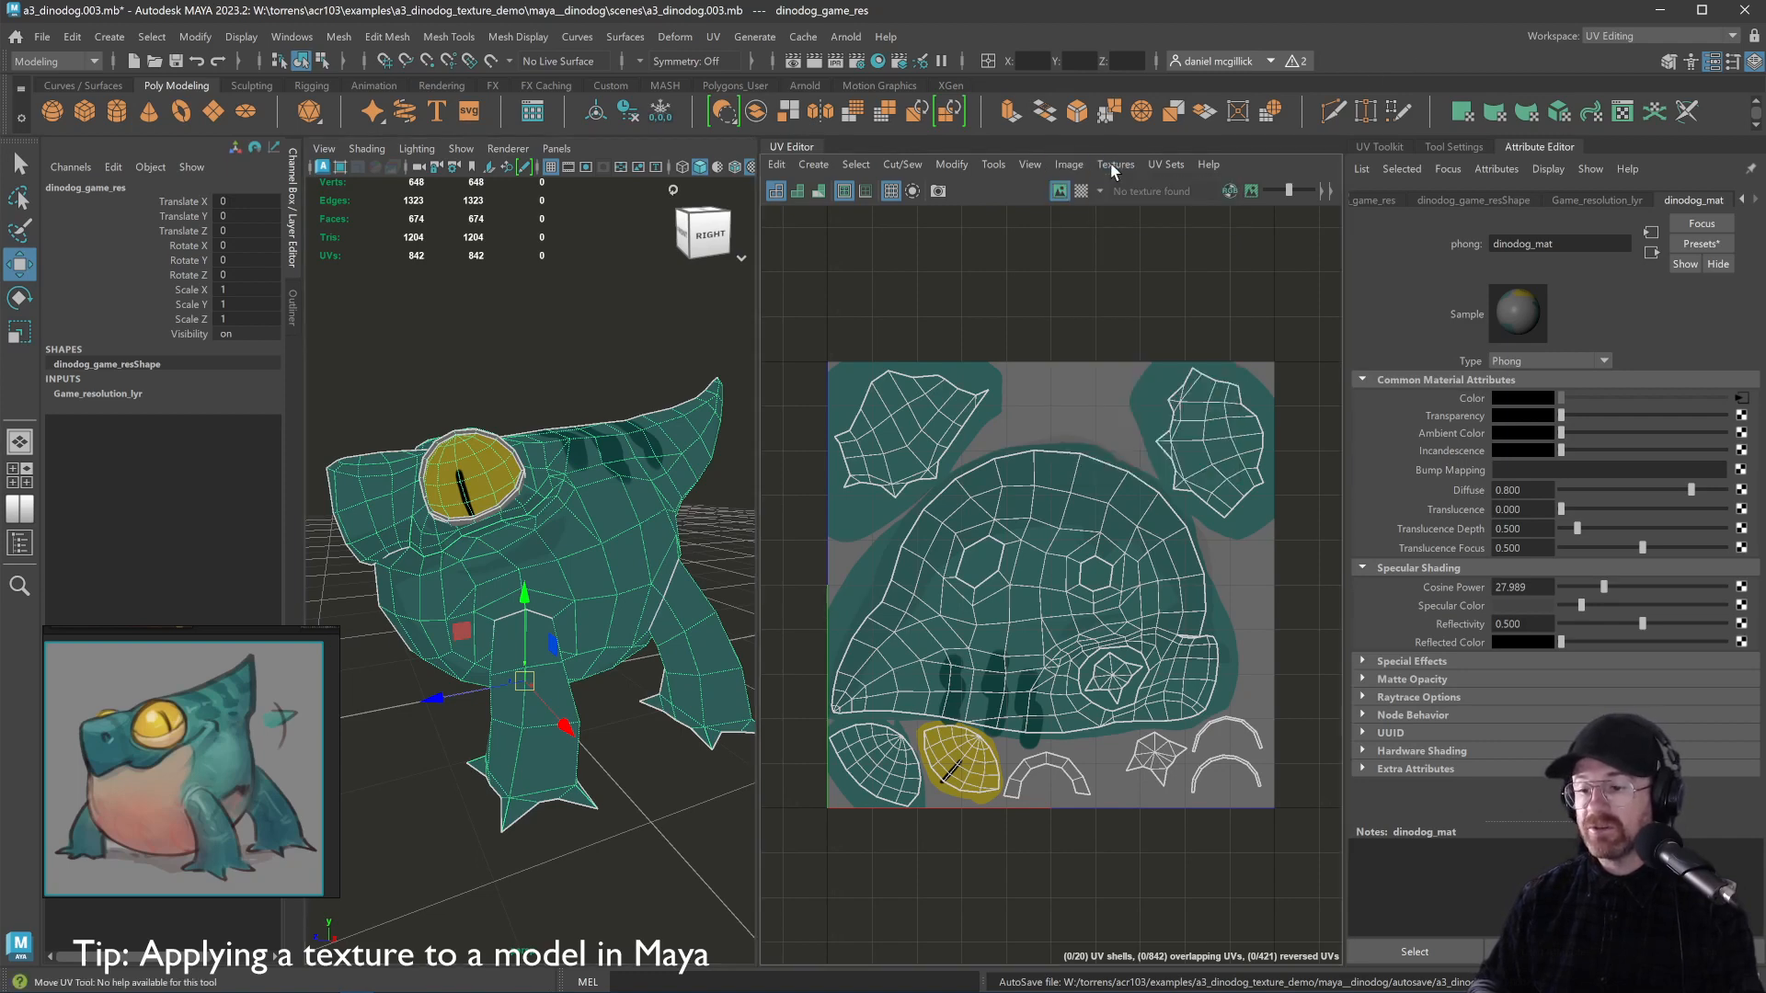